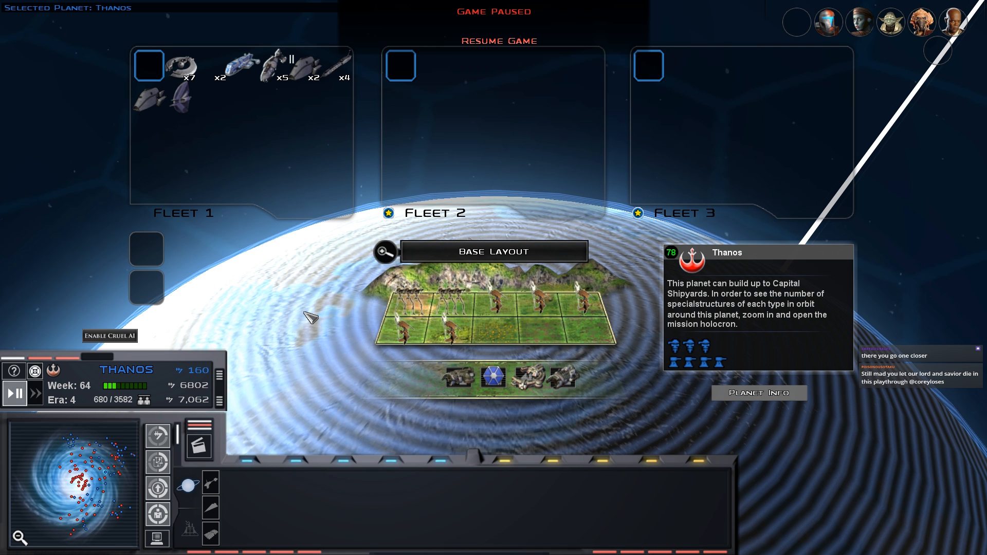
{"action": "scroll", "coordinate": [308, 316], "scroll_direction": "down", "scroll_amount": 3}
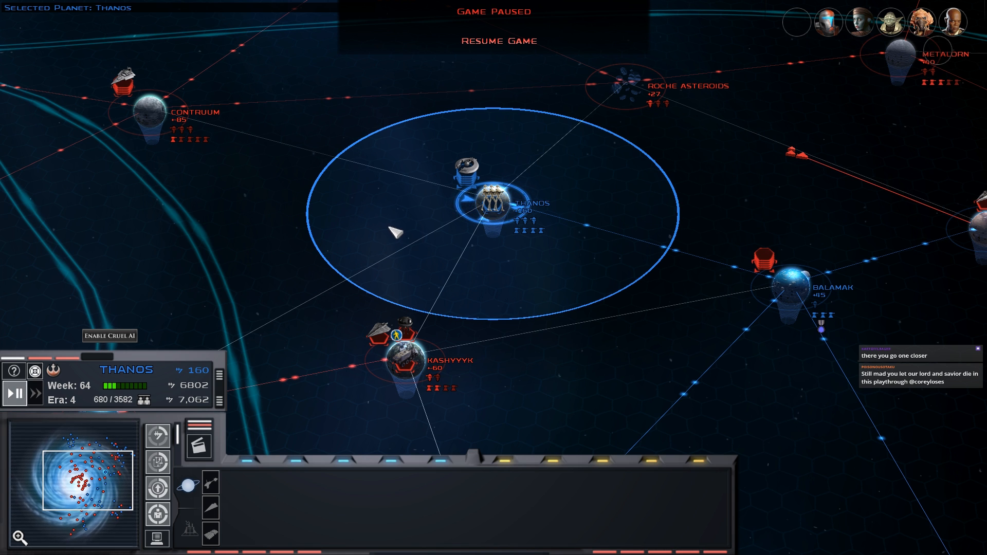
- Pan the galaxy map out toward Telti and Umbara, recentre on Thanos, and bring up the galactic log
{"action": "left_click_drag", "start_coordinate": [395, 231], "coordinate": [382, 259]}
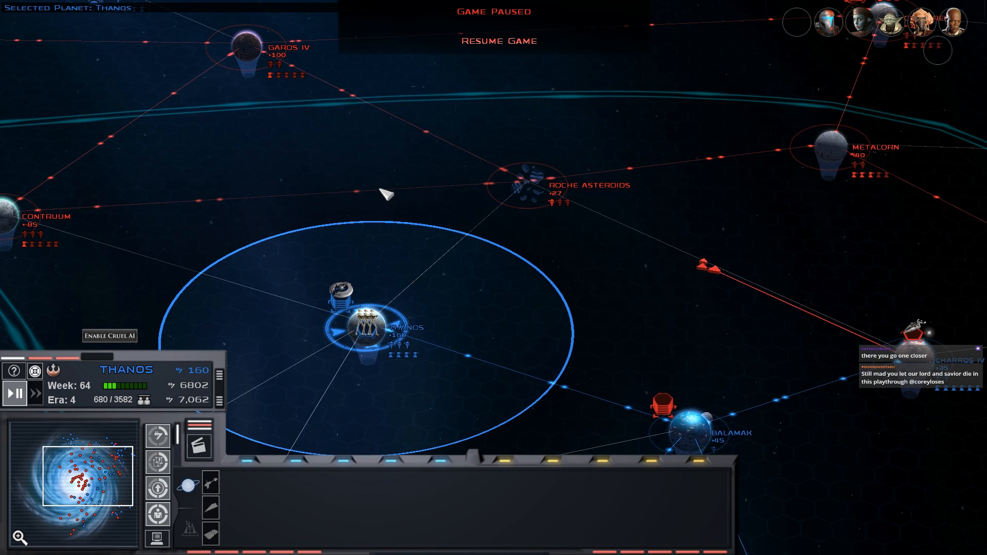
{"action": "scroll", "coordinate": [645, 237], "scroll_direction": "down", "scroll_amount": 2}
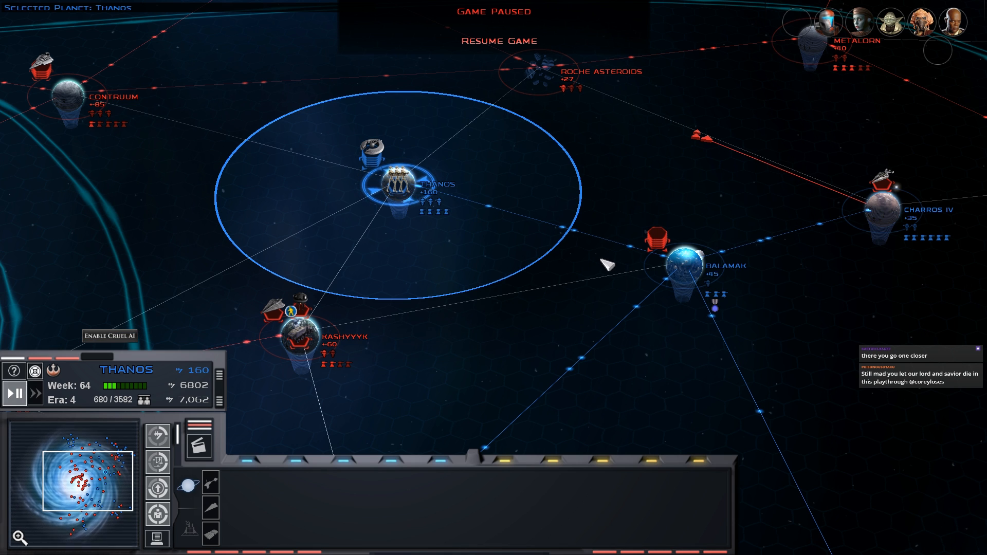
{"action": "key", "text": "Right"}
{"action": "key", "text": "Down"}
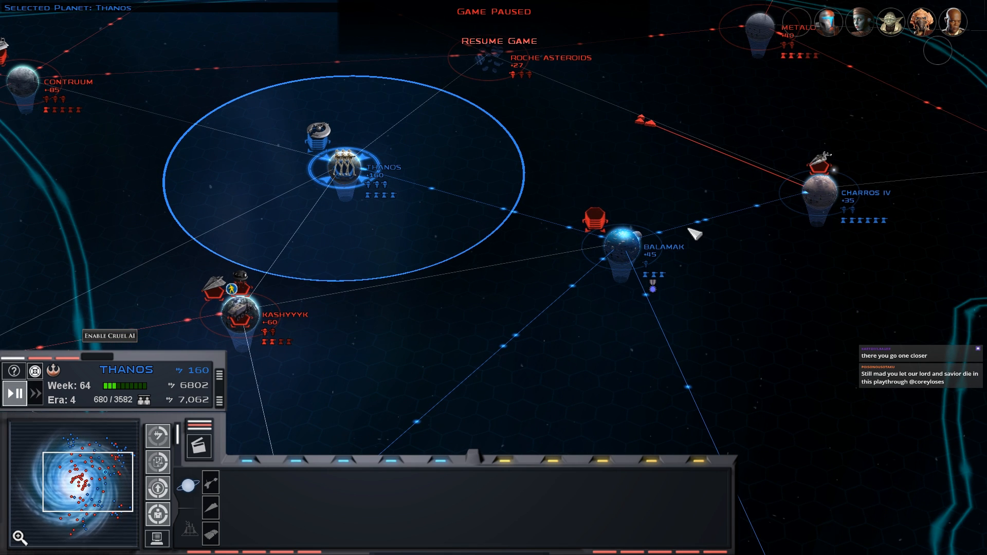
{"action": "left_click_drag", "start_coordinate": [635, 252], "coordinate": [512, 253]}
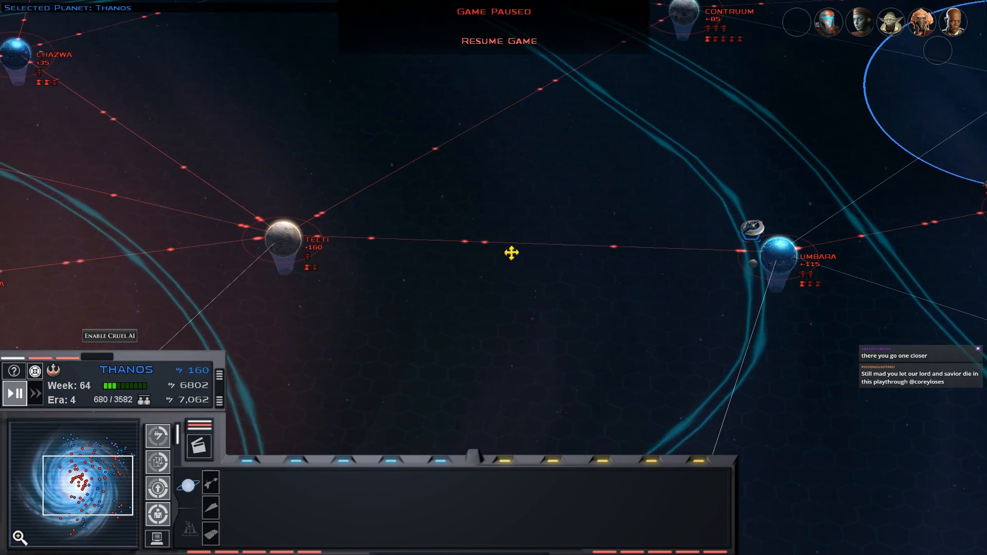
{"action": "key", "text": "space"}
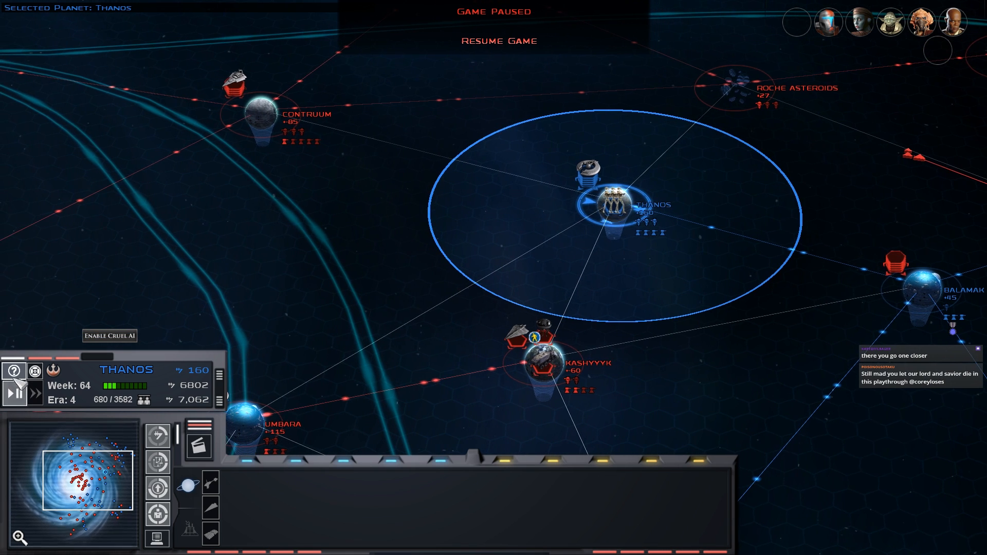
{"action": "key", "text": "l"}
{"action": "left_click", "coordinate": [371, 79]}
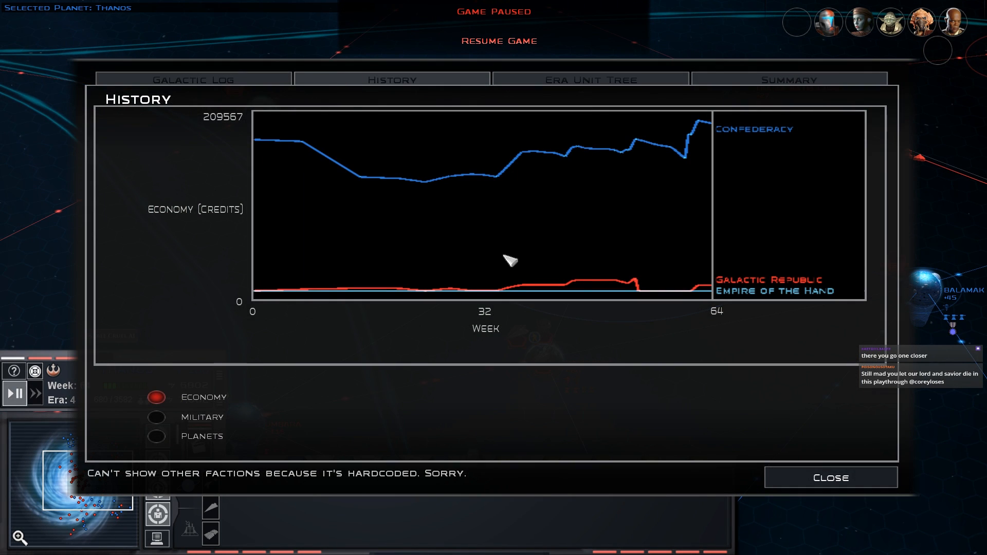
{"action": "left_click", "coordinate": [157, 417]}
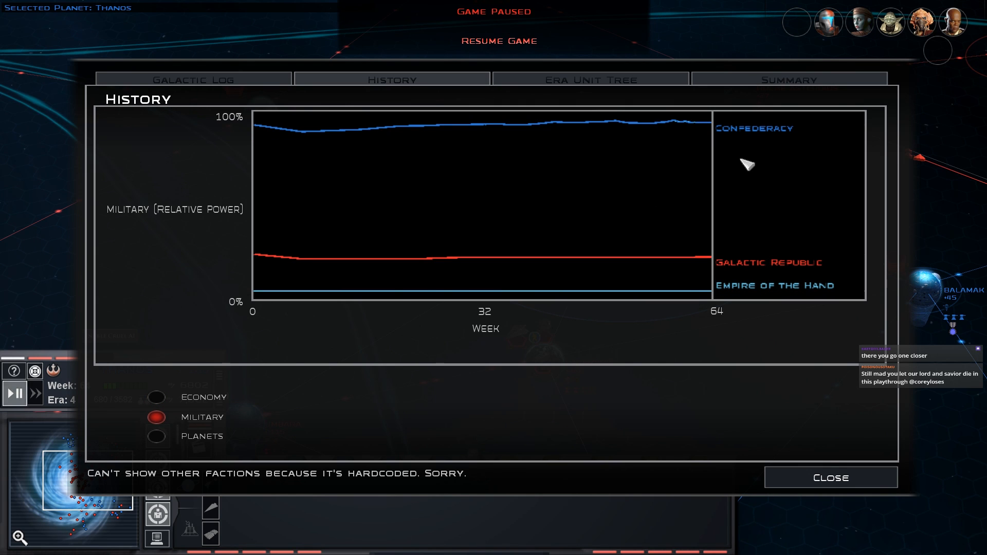
{"action": "left_click", "coordinate": [779, 476]}
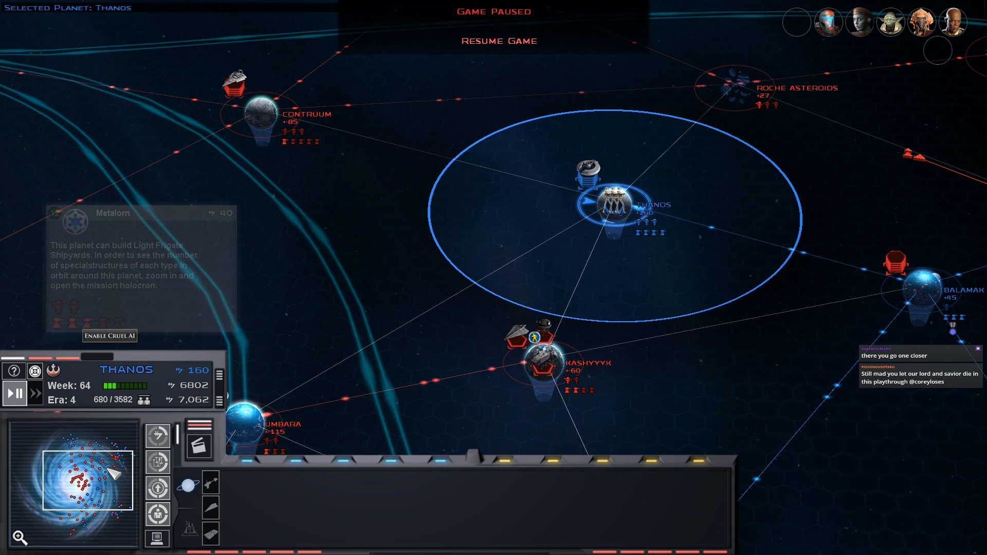
{"action": "left_click", "coordinate": [110, 463]}
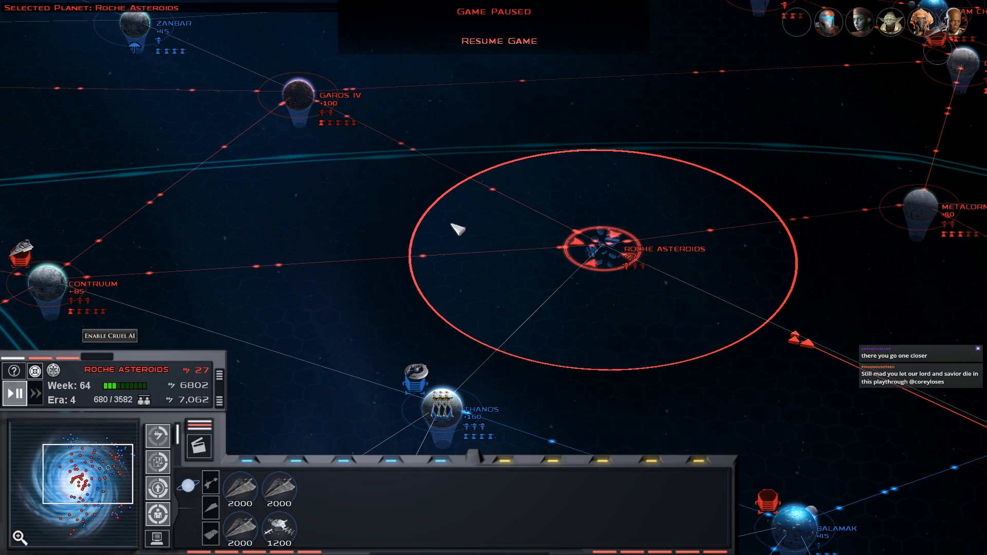
- Pan the galaxy map around Roche Asteroids and Bimmisaari and select the planet Boz Pity
{"action": "key", "text": "Up"}
{"action": "key", "text": "Left"}
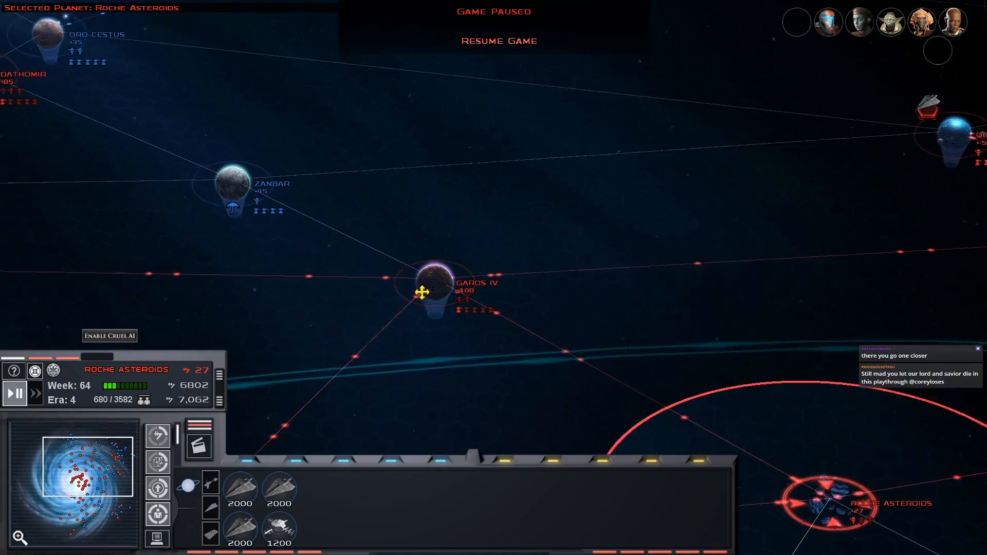
{"action": "key", "text": "Down"}
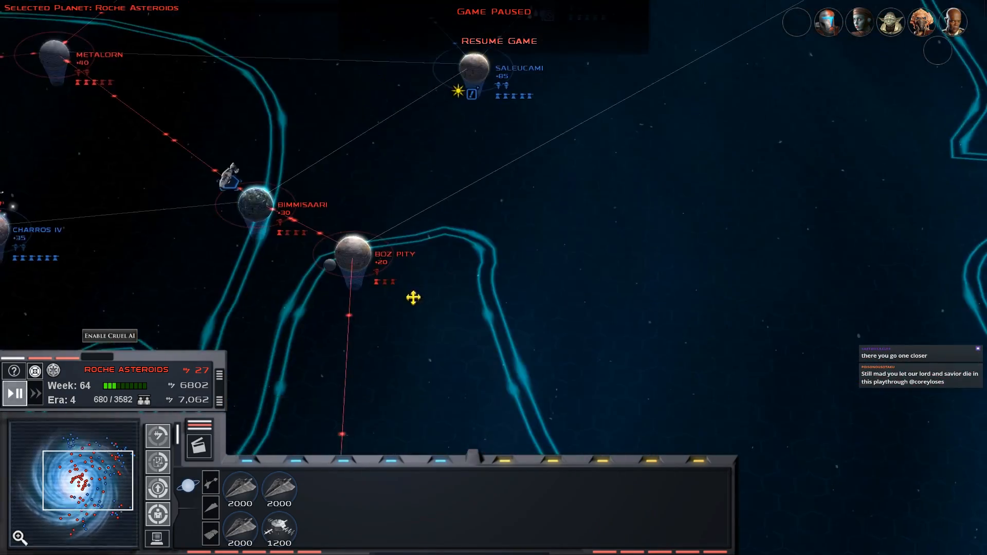
{"action": "key", "text": "Up"}
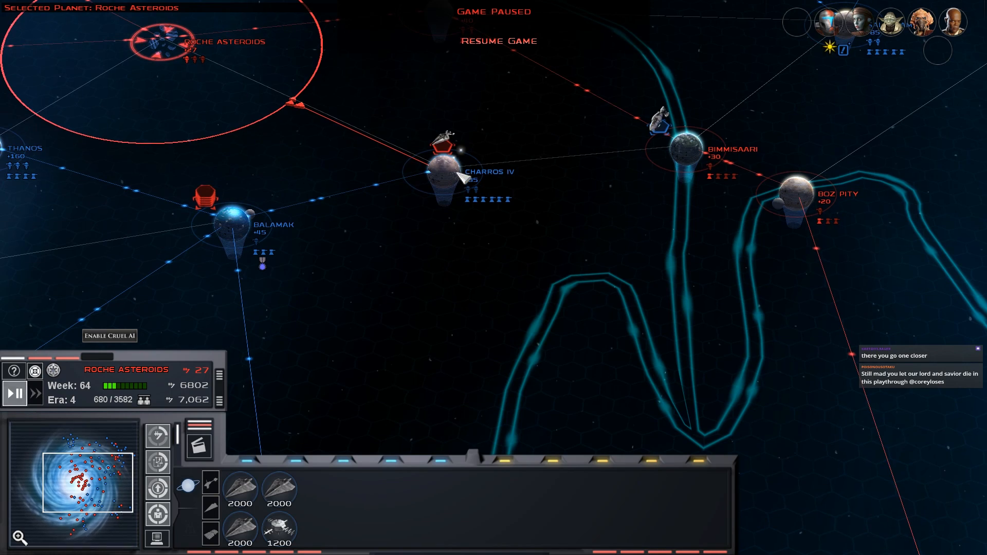
{"action": "key", "text": "Right"}
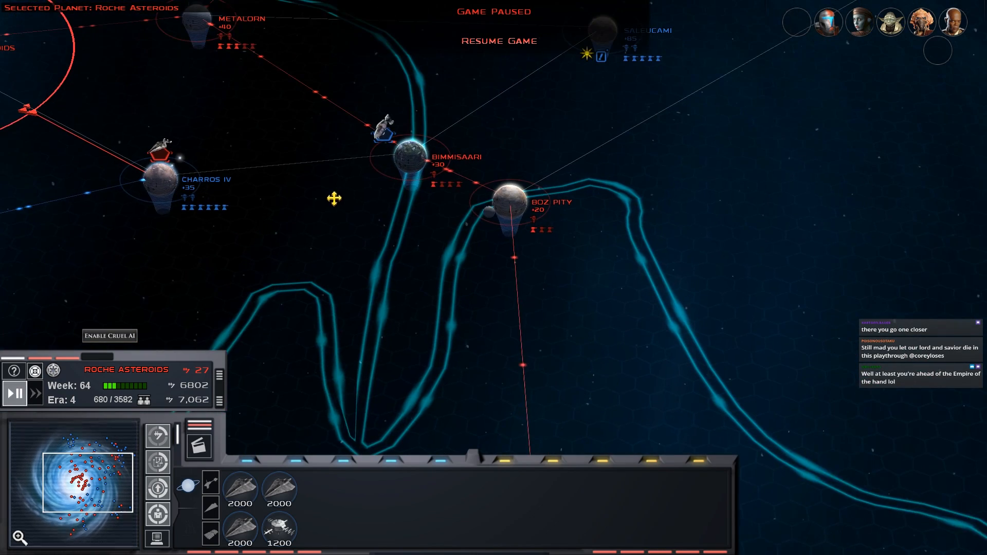
{"action": "left_click", "coordinate": [500, 223]}
{"action": "key", "text": "Up"}
{"action": "key", "text": "Right"}
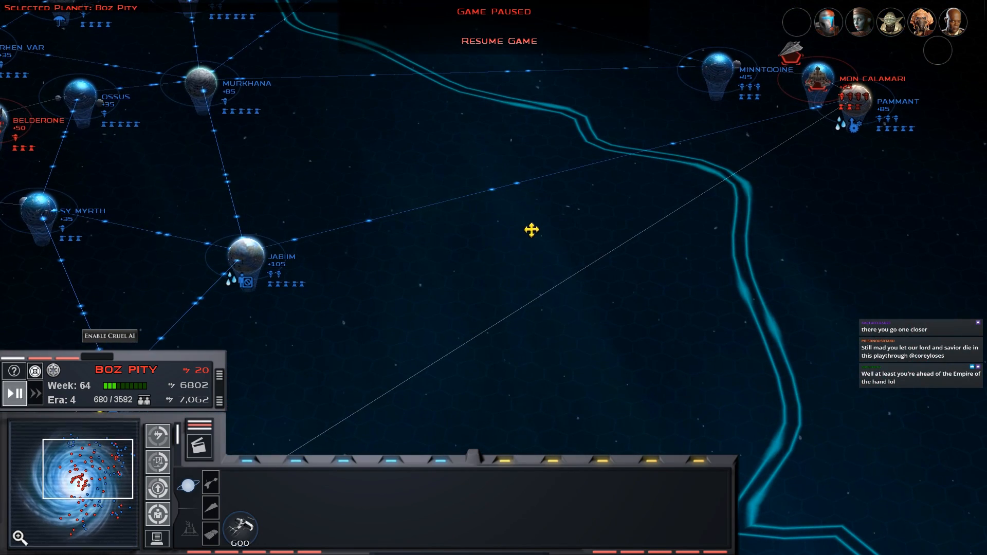
{"action": "key", "text": "Left"}
{"action": "key", "text": "Down"}
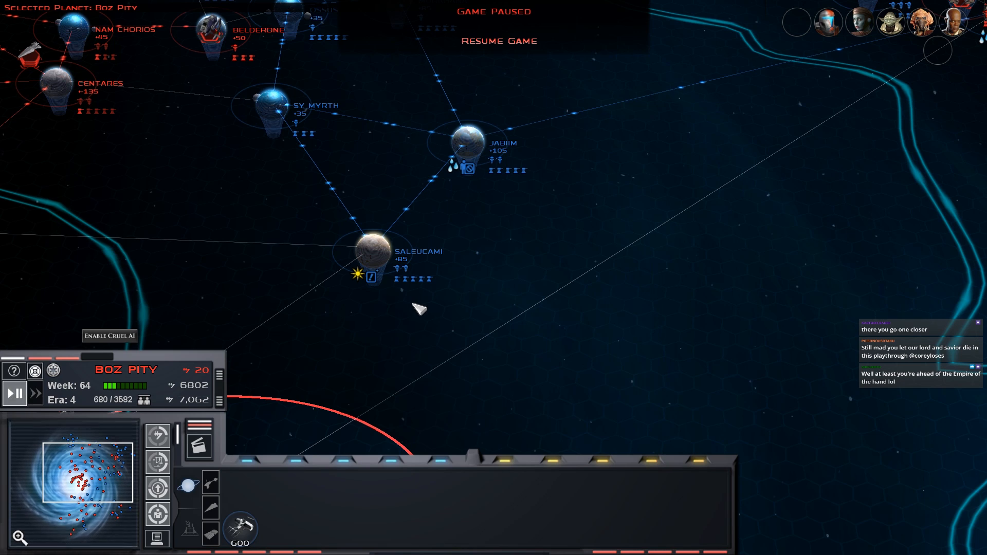
{"action": "key", "text": "Right"}
{"action": "key", "text": "Left"}
{"action": "key", "text": "Down"}
- Queue the 600-credit unit at Boz Pity, then pan past Mon Calamari and Raxus Prime to centre Murkhana
{"action": "left_click", "coordinate": [243, 528]}
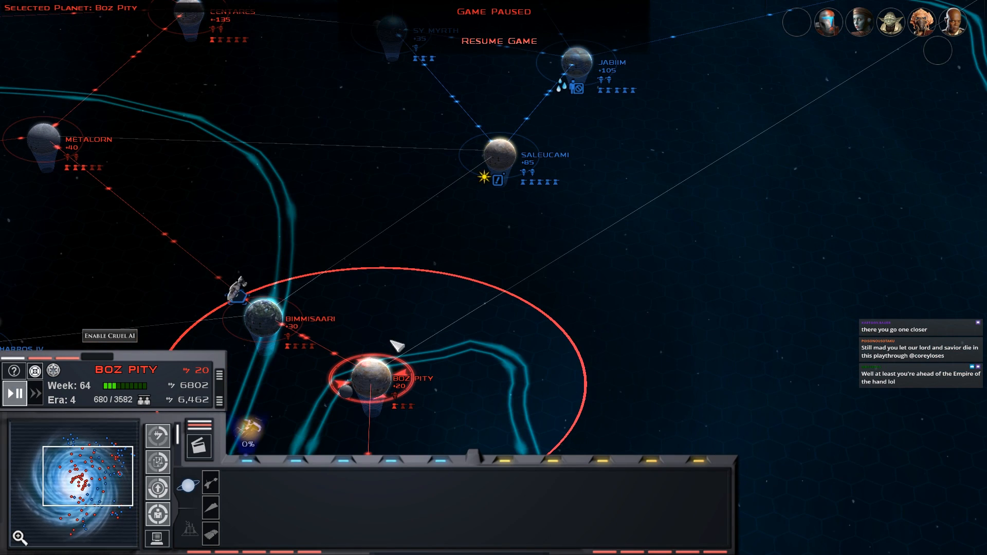
{"action": "key", "text": "Left"}
{"action": "key", "text": "Down"}
{"action": "key", "text": "Up"}
{"action": "key", "text": "Up"}
{"action": "key", "text": "Right"}
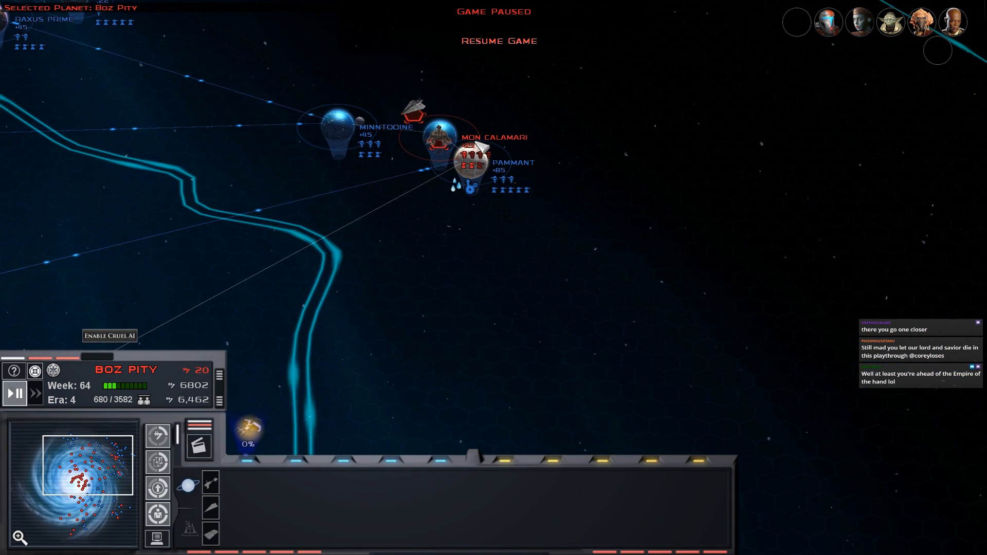
{"action": "key", "text": "Left"}
{"action": "key", "text": "Down"}
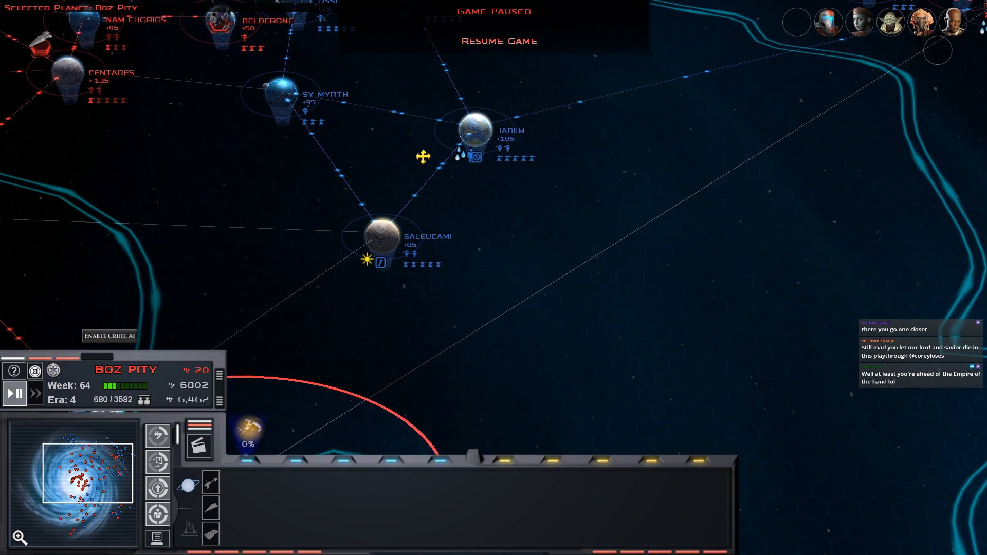
{"action": "key", "text": "Up"}
{"action": "key", "text": "Left"}
{"action": "key", "text": "Down"}
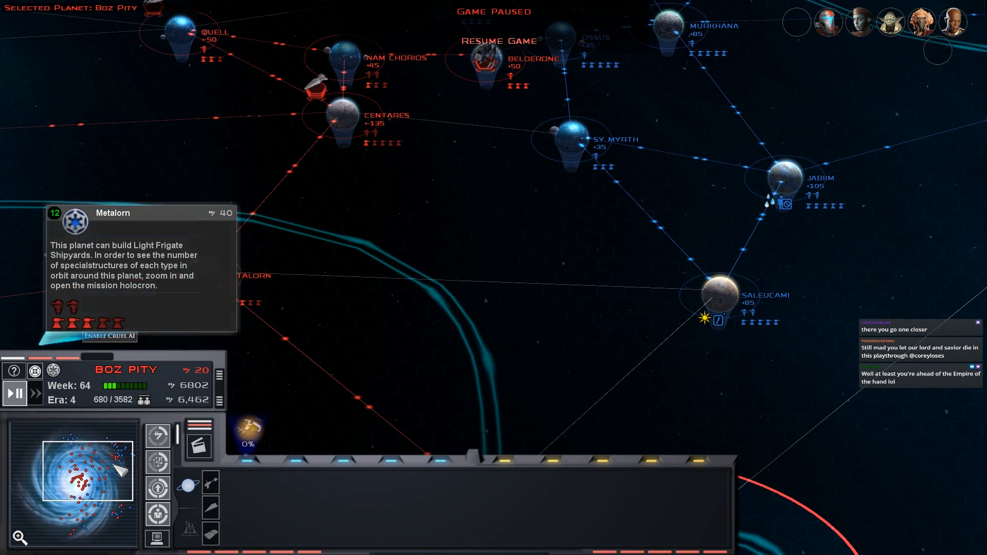
{"action": "key", "text": "Right"}
{"action": "key", "text": "Up"}
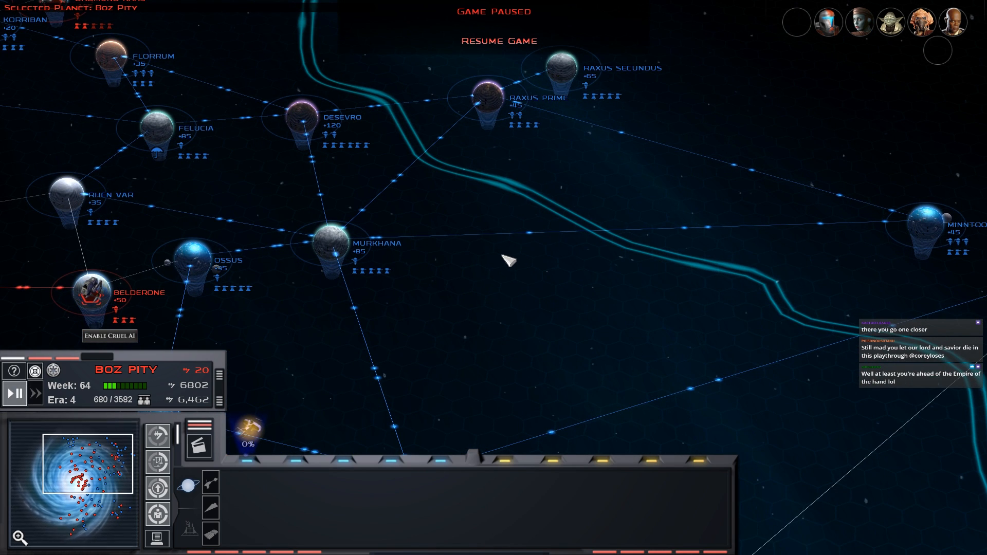
- Jump to another galaxy region and survey Rodia, Kamino, Hypori, Geonosis and Bothawui
{"action": "left_click", "coordinate": [111, 520]}
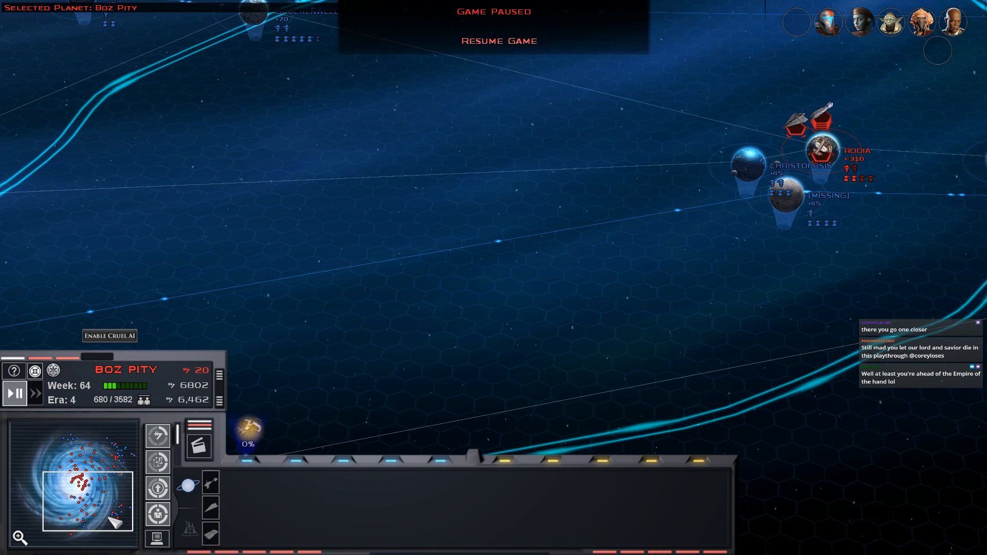
{"action": "key", "text": "Right"}
{"action": "key", "text": "Up"}
{"action": "key", "text": "Left"}
{"action": "key", "text": "Down"}
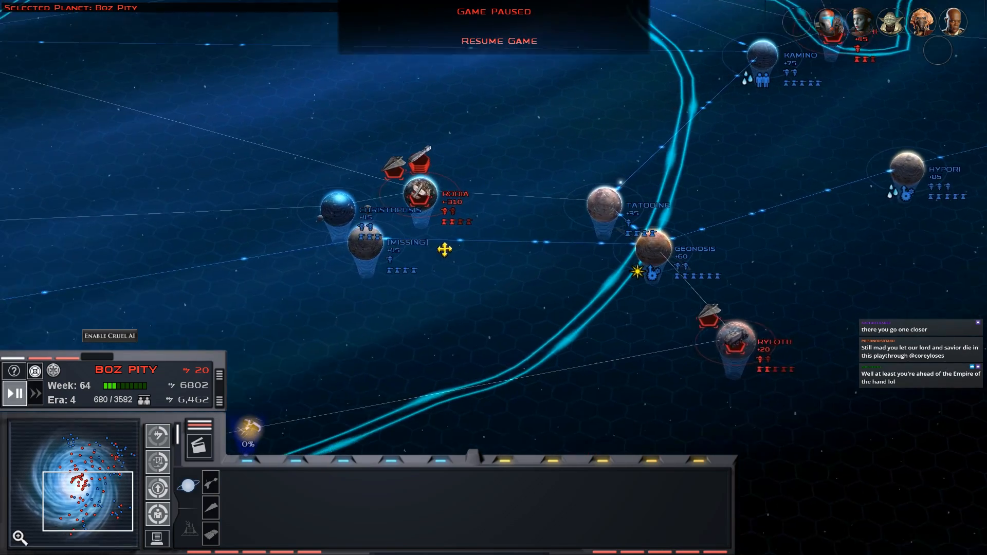
{"action": "key", "text": "Right"}
{"action": "key", "text": "Up"}
{"action": "key", "text": "Right"}
{"action": "key", "text": "Down"}
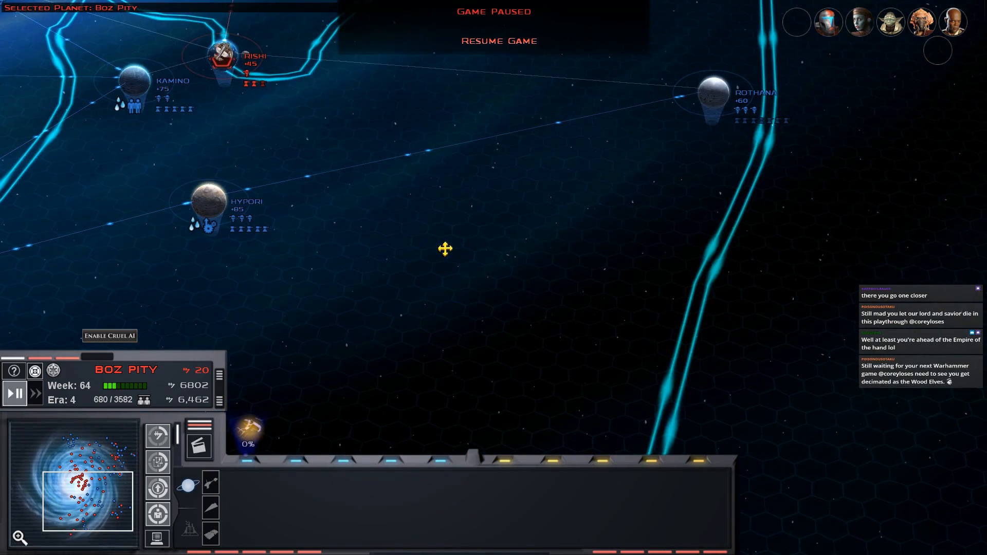
{"action": "key", "text": "Left"}
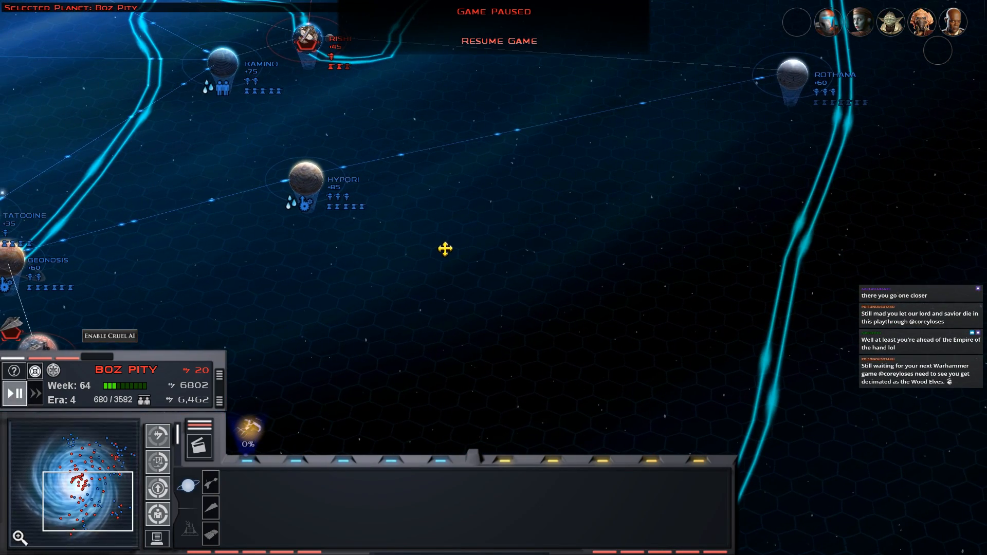
{"action": "key", "text": "Left"}
{"action": "key", "text": "Up"}
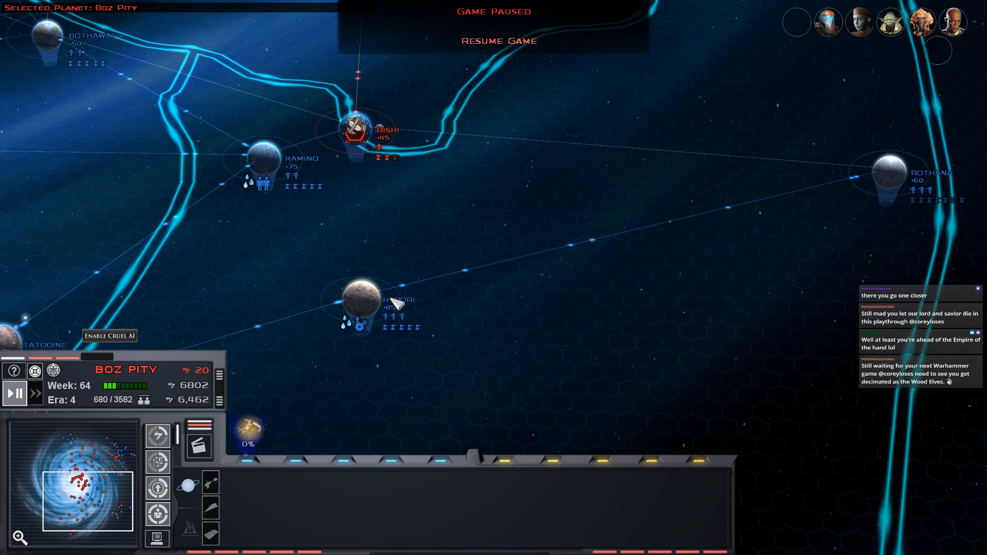
{"action": "scroll", "coordinate": [394, 300], "scroll_direction": "up", "scroll_amount": 5}
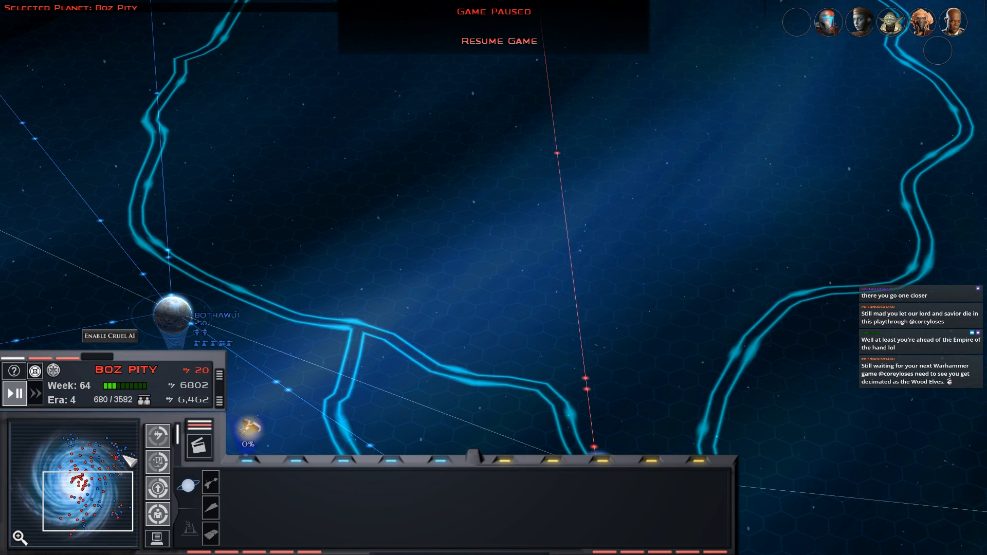
- Select Murkhana and Nam Chorios, resume the campaign, and begin the imminent space battle at Qiilura
{"action": "left_click", "coordinate": [114, 462]}
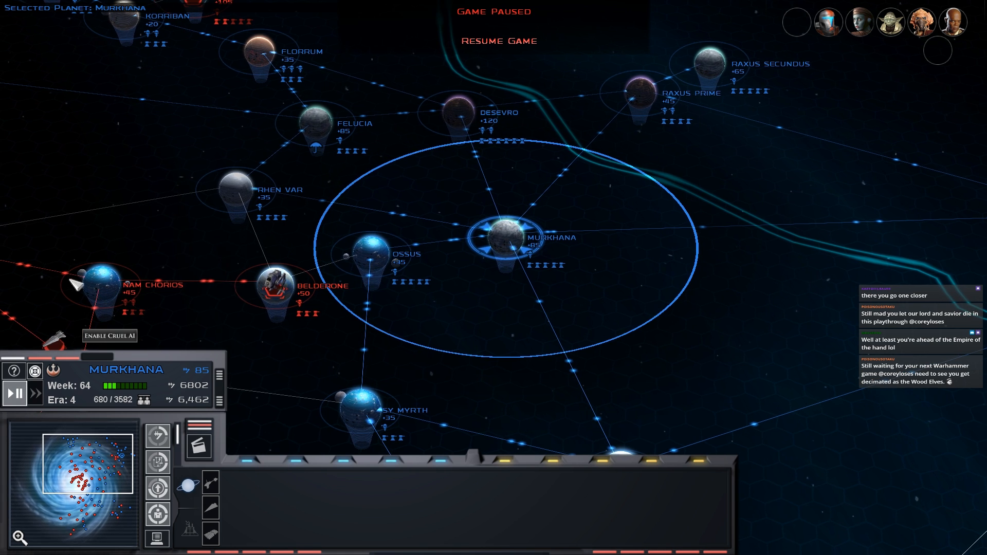
{"action": "left_click", "coordinate": [92, 282]}
{"action": "left_click_drag", "start_coordinate": [201, 303], "coordinate": [317, 426]}
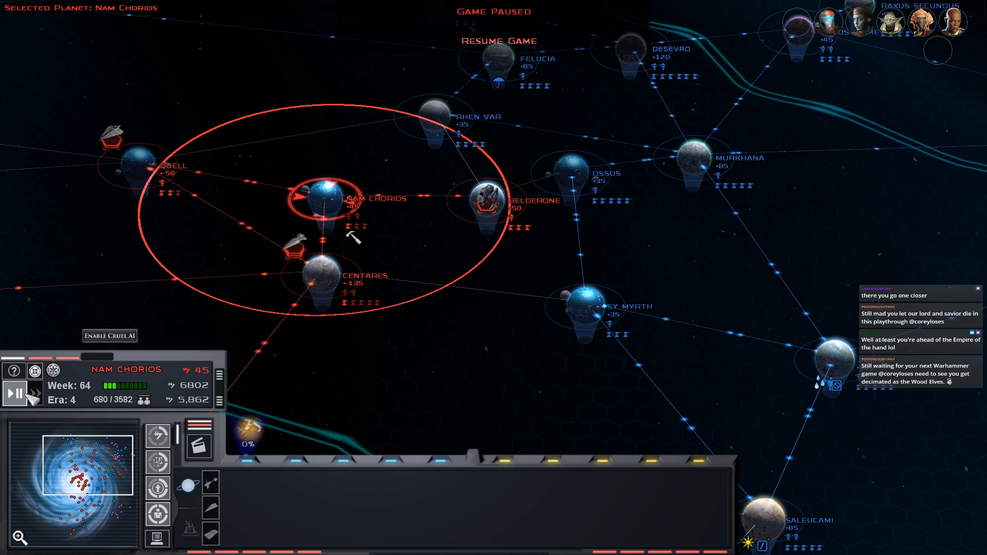
{"action": "left_click", "coordinate": [33, 395]}
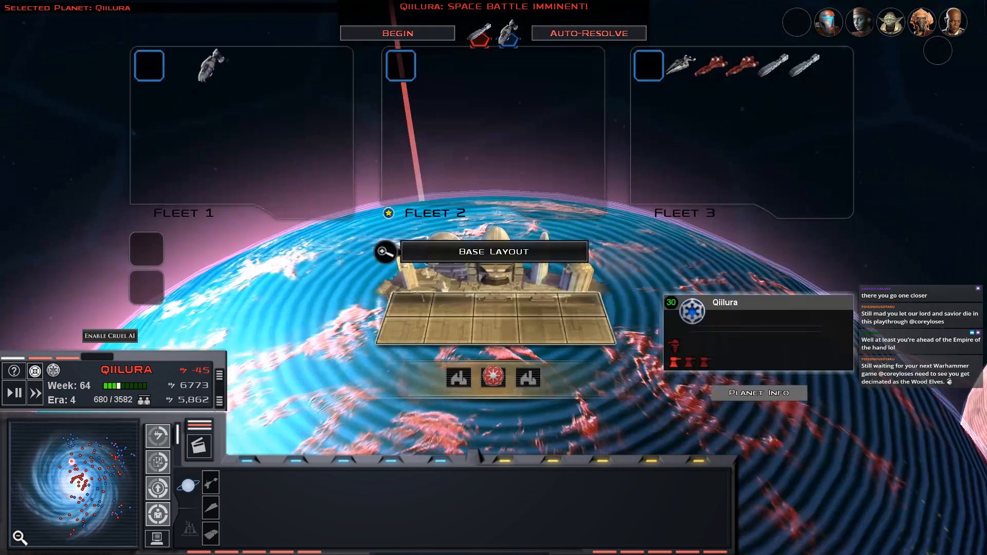
{"action": "left_click", "coordinate": [412, 36]}
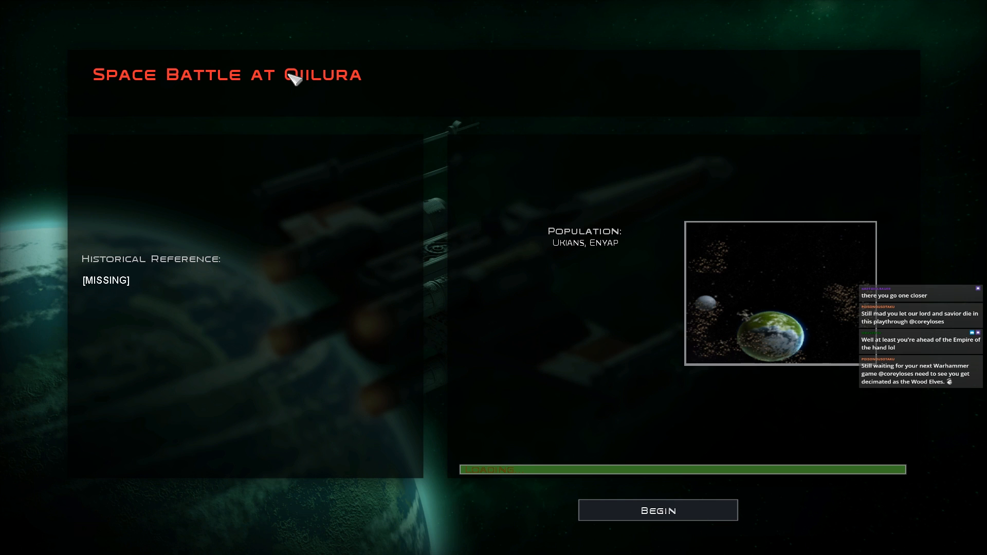
- Dismiss the loading screen to enter the Qiilura space battle
{"action": "key", "text": "Return"}
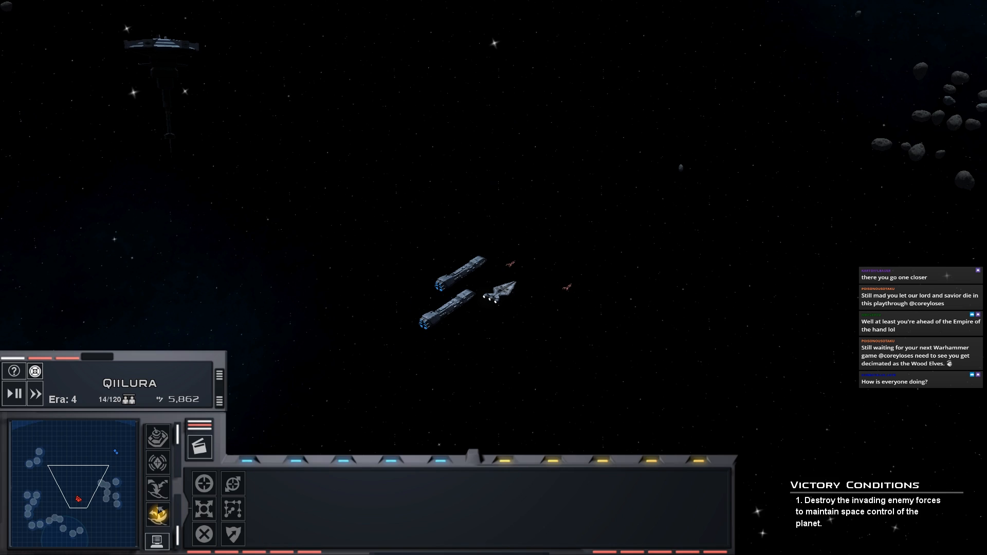
- Order the whole Republic fleet to advance toward the enemy, redirecting a stray fighter along the way
{"action": "left_click_drag", "start_coordinate": [167, 181], "coordinate": [692, 444]}
{"action": "right_click", "coordinate": [531, 64]}
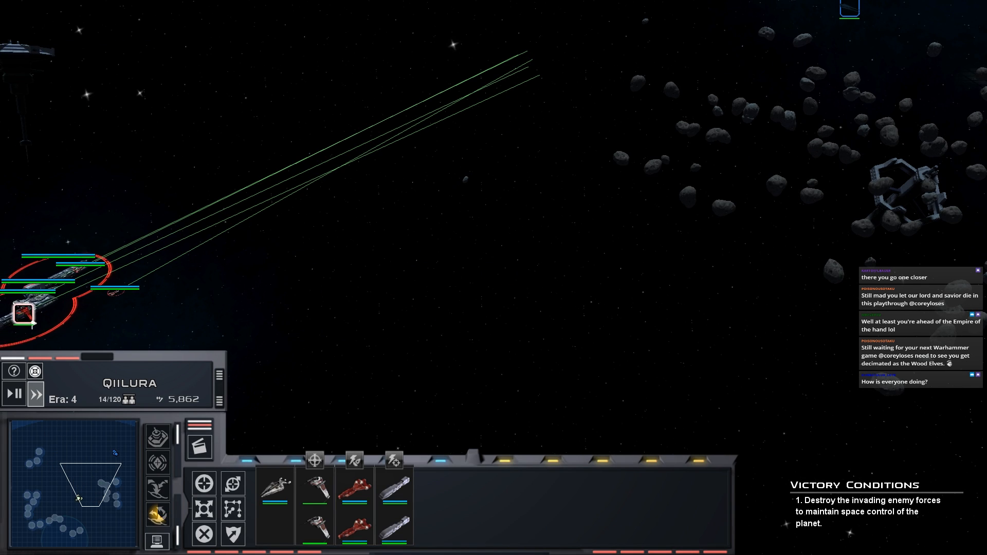
{"action": "left_click", "coordinate": [85, 510]}
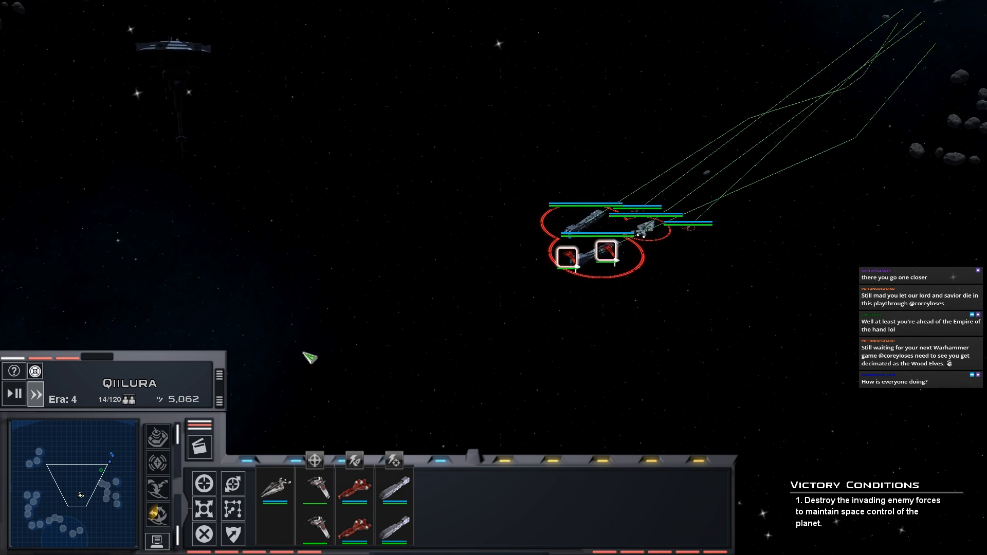
{"action": "scroll", "coordinate": [308, 357], "scroll_direction": "up", "scroll_amount": 5}
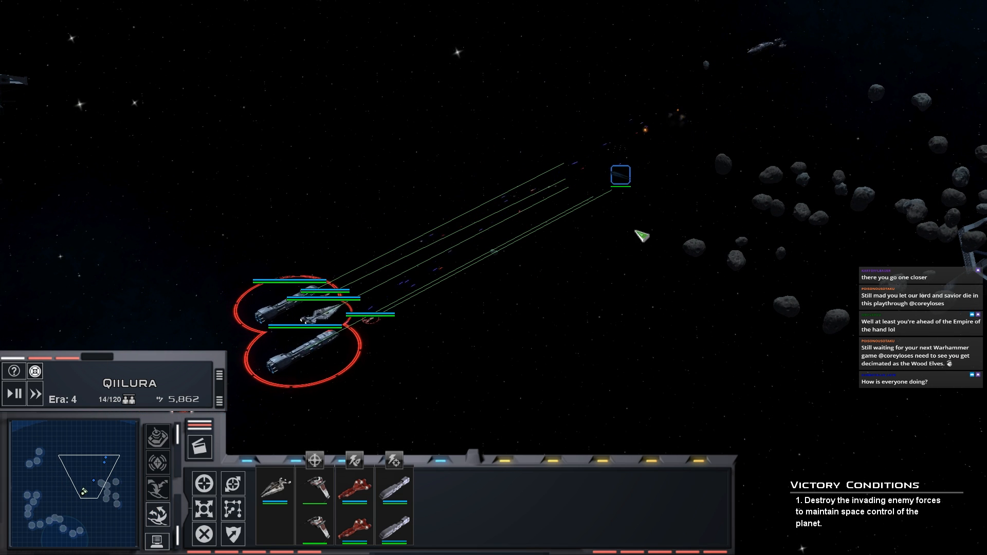
{"action": "scroll", "coordinate": [462, 229], "scroll_direction": "up", "scroll_amount": 1}
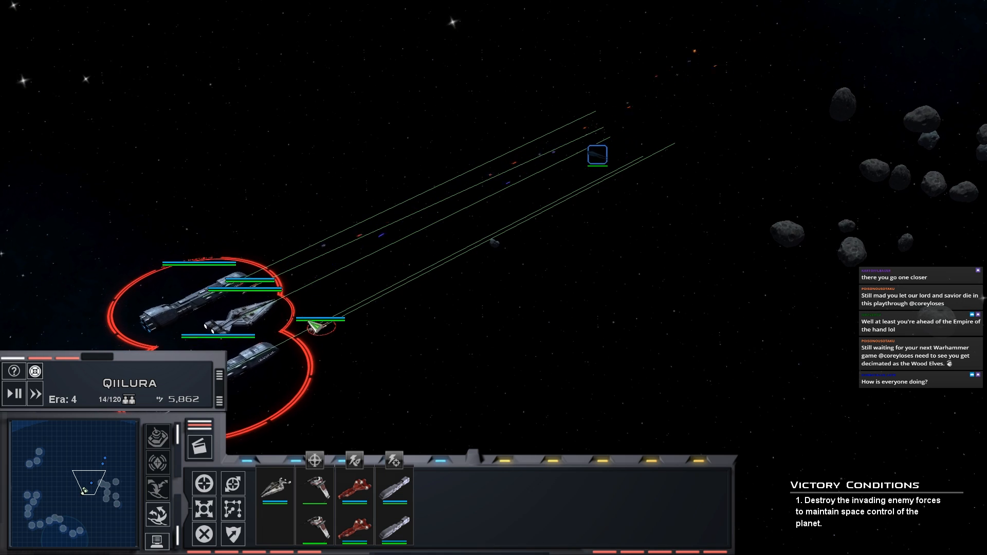
{"action": "left_click", "coordinate": [328, 320]}
{"action": "right_click", "coordinate": [544, 181]}
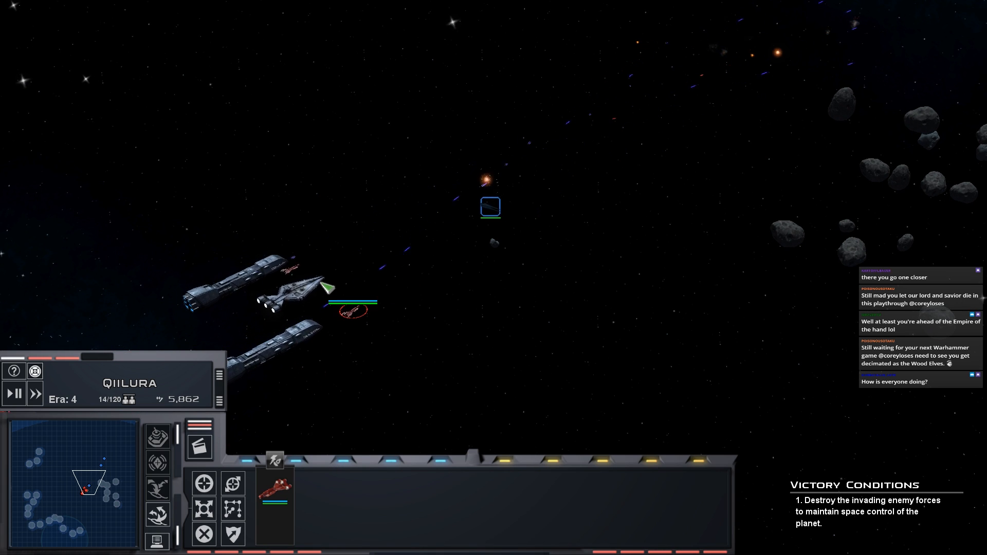
{"action": "scroll", "coordinate": [331, 297], "scroll_direction": "down", "scroll_amount": 2}
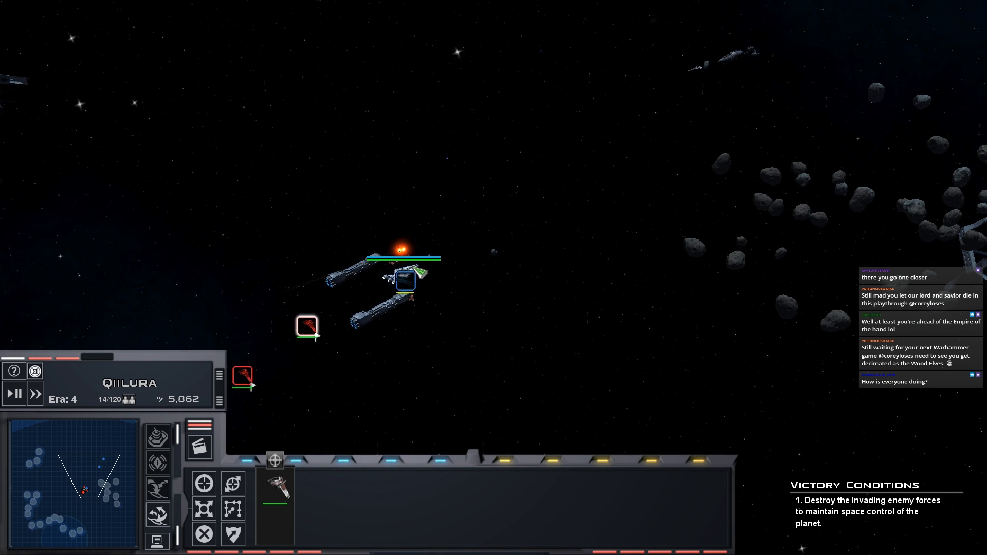
{"action": "left_click_drag", "start_coordinate": [503, 205], "coordinate": [198, 379]}
{"action": "right_click", "coordinate": [583, 196]}
{"action": "scroll", "coordinate": [584, 197], "scroll_direction": "down", "scroll_amount": 2}
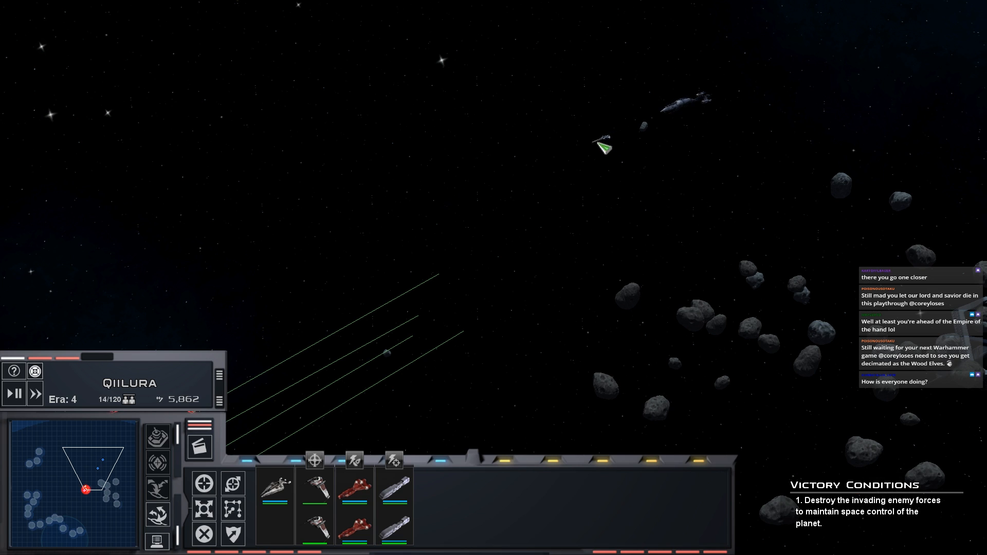
- Send the two fighters against an enemy ship and group the three capital ships
{"action": "left_click", "coordinate": [322, 485]}
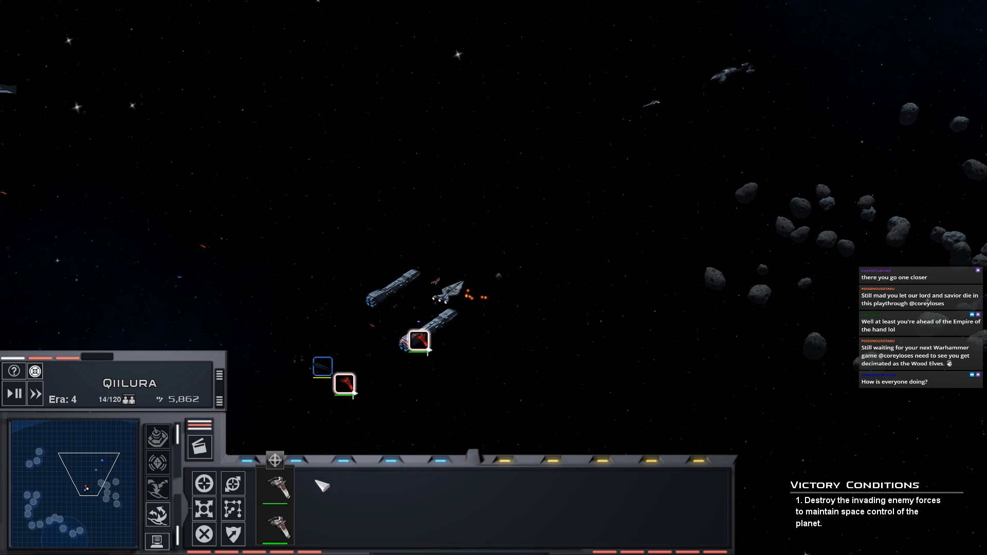
{"action": "scroll", "coordinate": [418, 335], "scroll_direction": "up", "scroll_amount": 2}
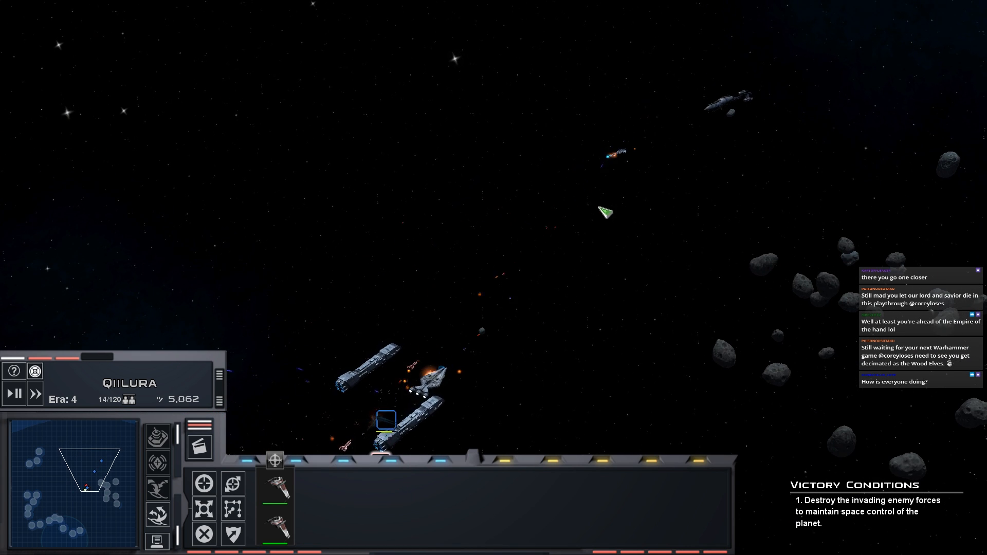
{"action": "right_click", "coordinate": [587, 164]}
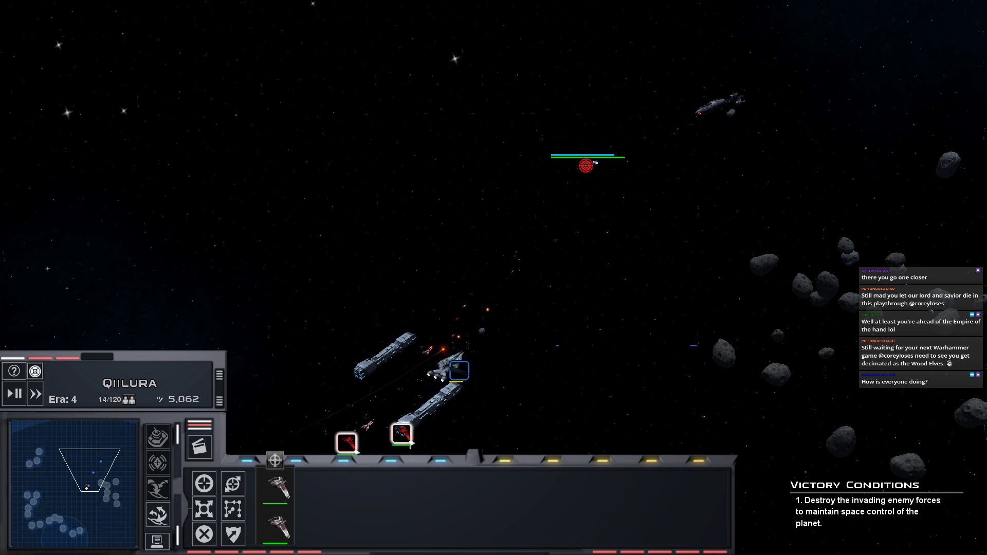
{"action": "left_click", "coordinate": [408, 347]}
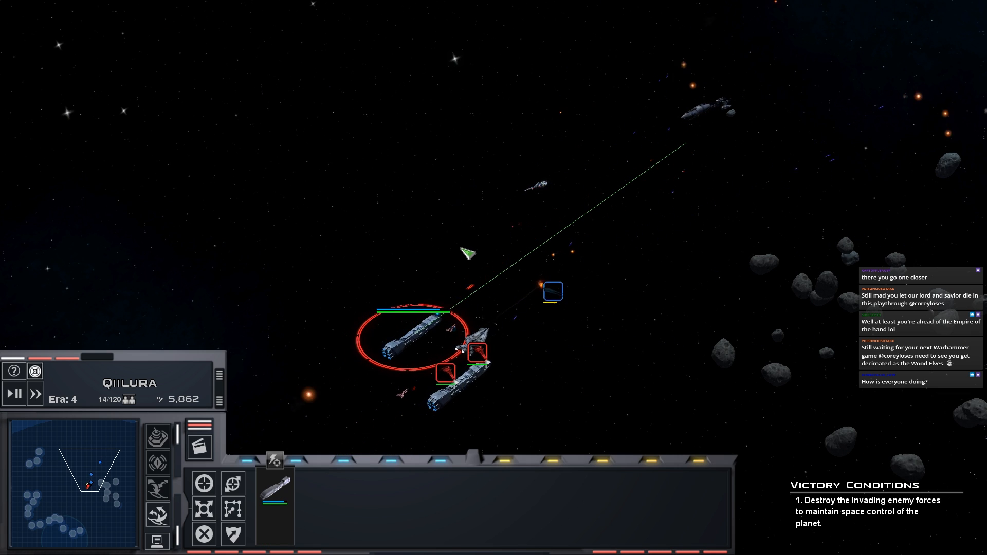
{"action": "scroll", "coordinate": [410, 351], "scroll_direction": "up", "scroll_amount": 2}
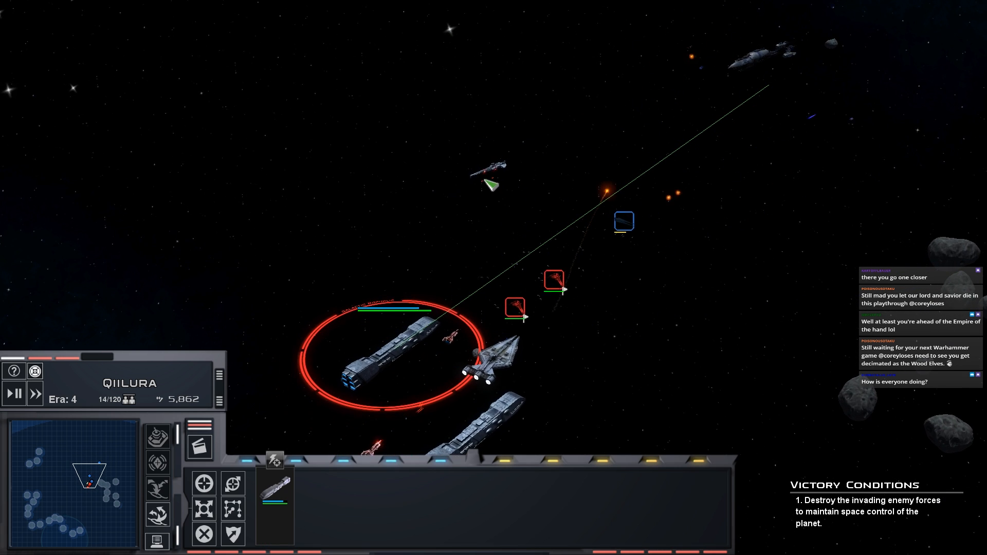
{"action": "scroll", "coordinate": [540, 274], "scroll_direction": "down", "scroll_amount": 3}
{"action": "left_click", "coordinate": [568, 281]}
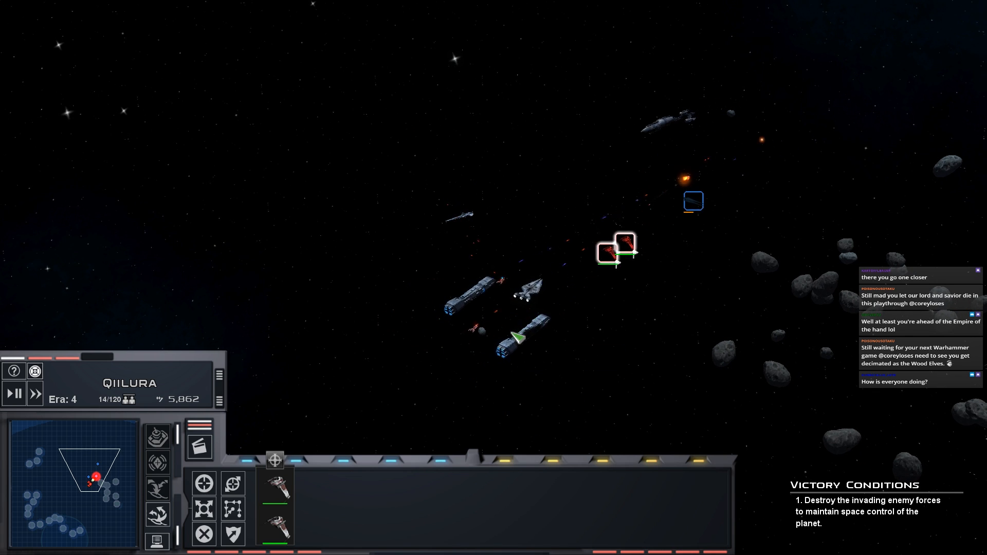
{"action": "left_click_drag", "start_coordinate": [418, 235], "coordinate": [593, 429]}
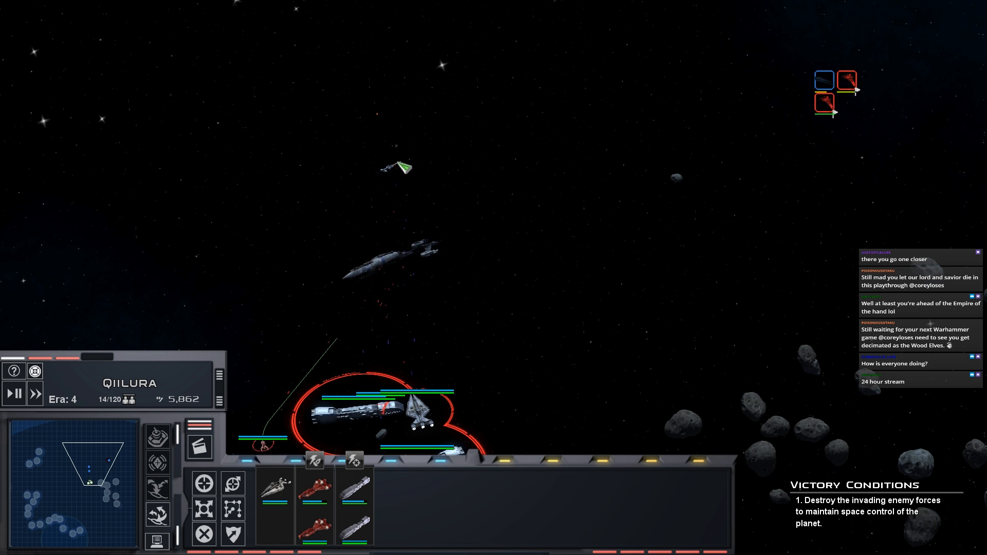
{"action": "key", "text": "Down"}
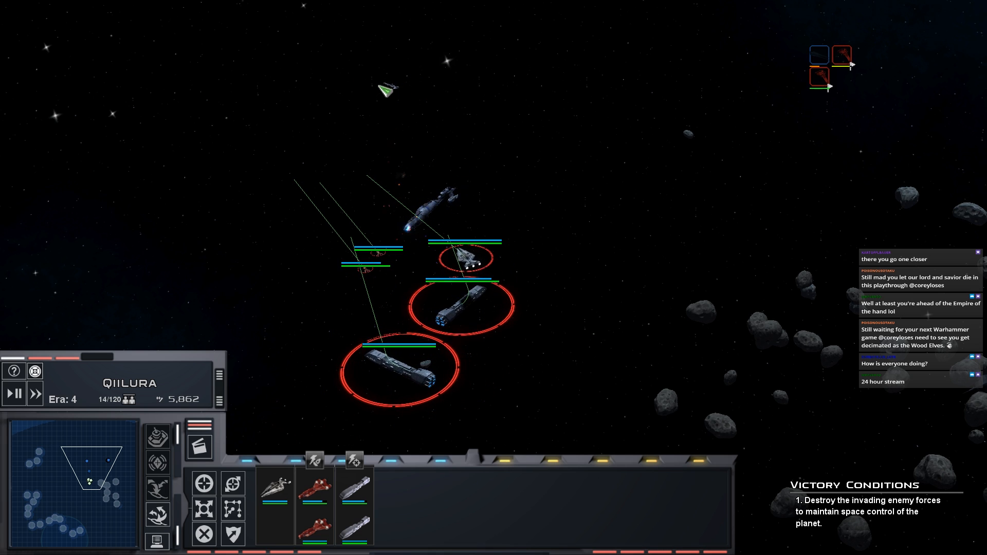
- Review the fleet by selecting the red fighters, each cruiser and both capital ships in turn
{"action": "left_click", "coordinate": [368, 250]}
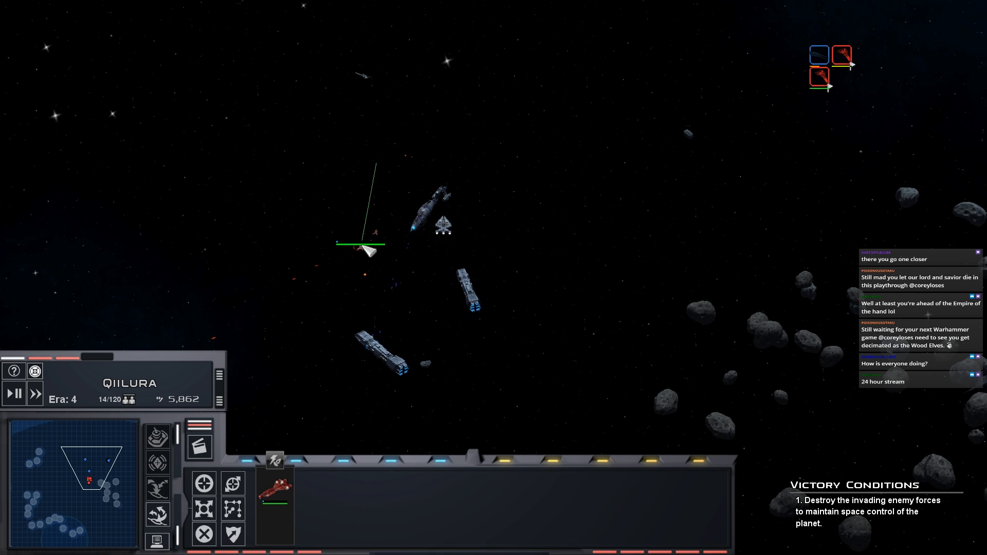
{"action": "left_click", "coordinate": [455, 282]}
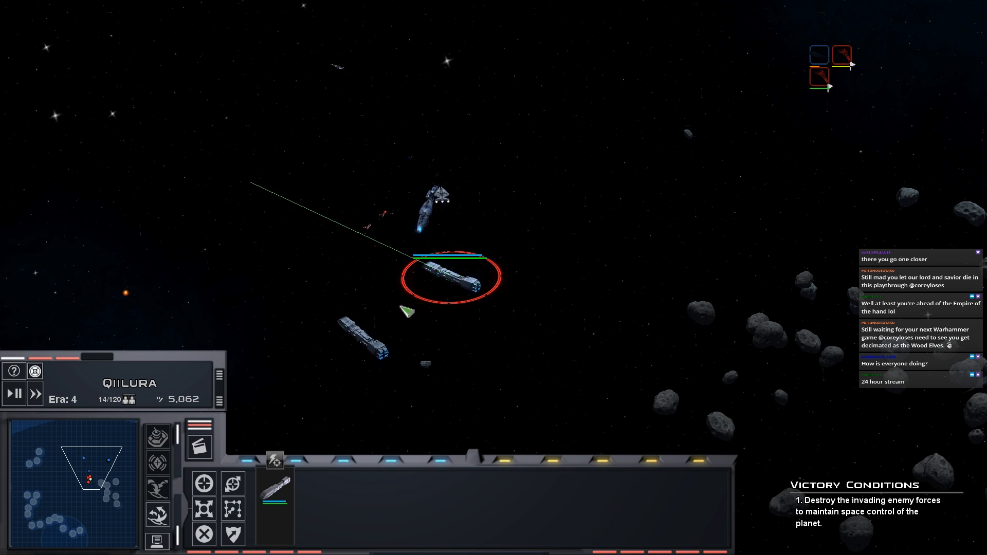
{"action": "left_click", "coordinate": [345, 324]}
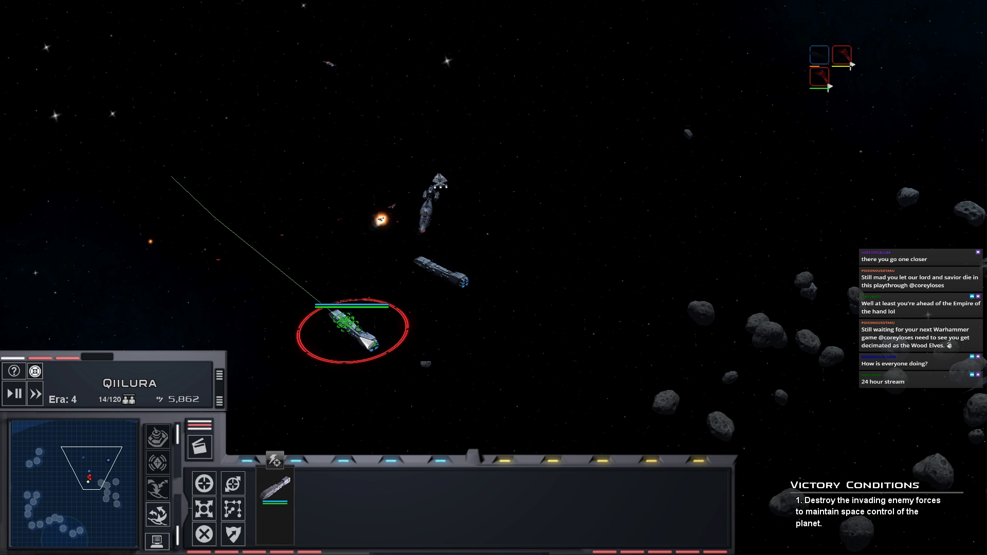
{"action": "left_click", "coordinate": [408, 218]}
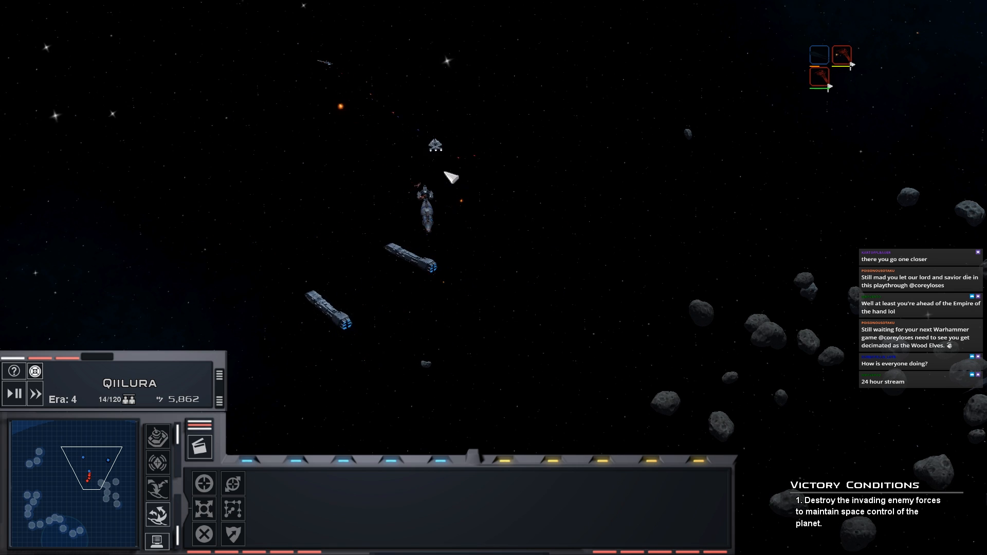
{"action": "left_click", "coordinate": [425, 163]}
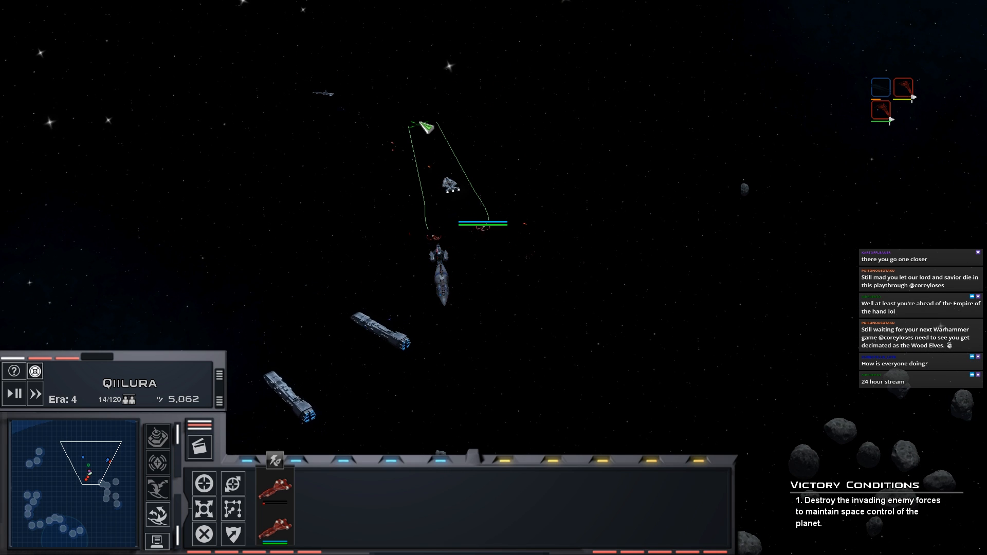
{"action": "left_click", "coordinate": [427, 214]}
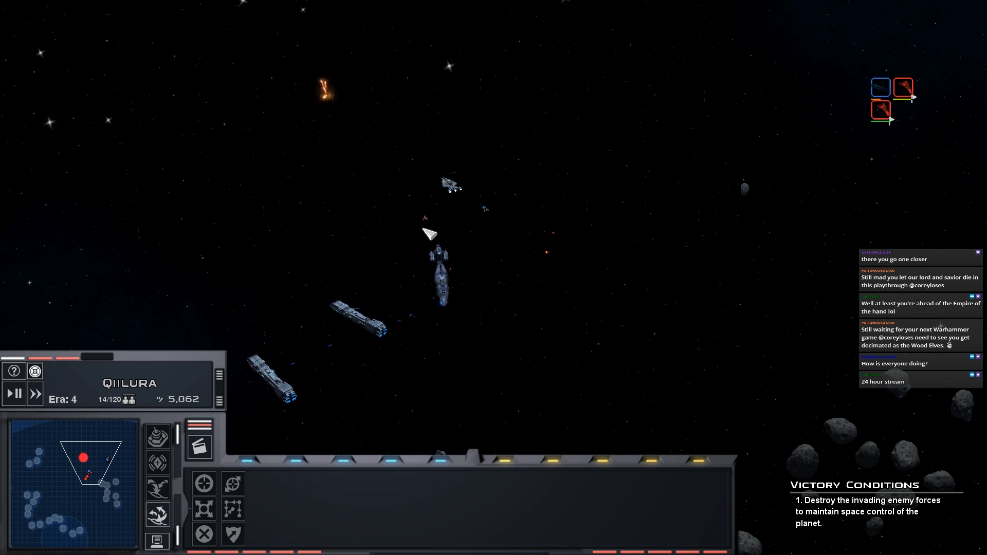
{"action": "left_click", "coordinate": [426, 207]}
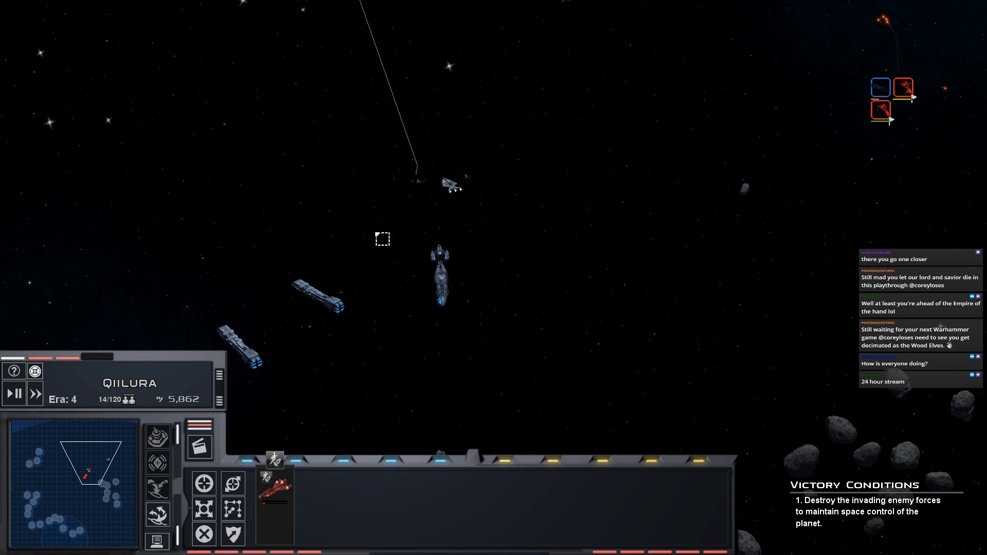
{"action": "left_click_drag", "start_coordinate": [383, 239], "coordinate": [201, 371]}
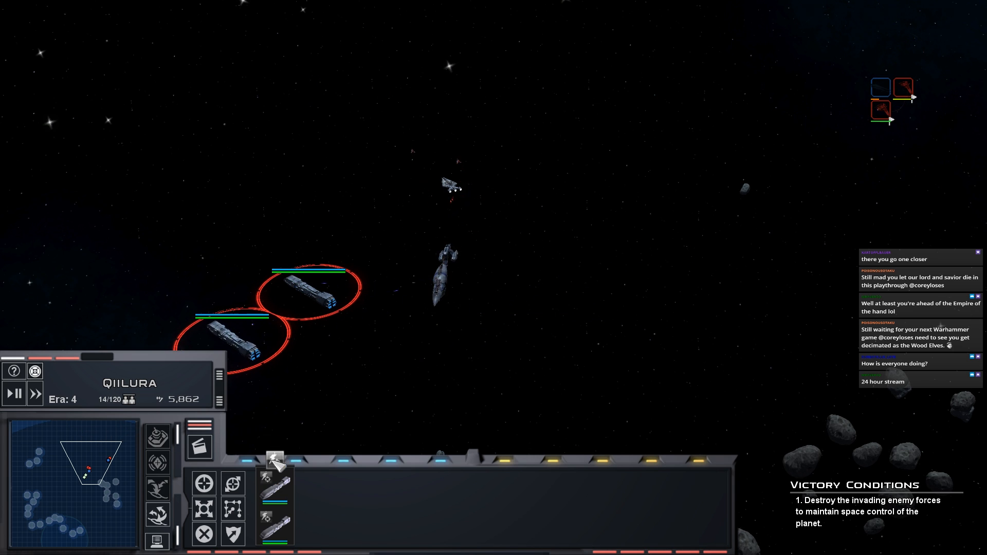
{"action": "left_click", "coordinate": [454, 185]}
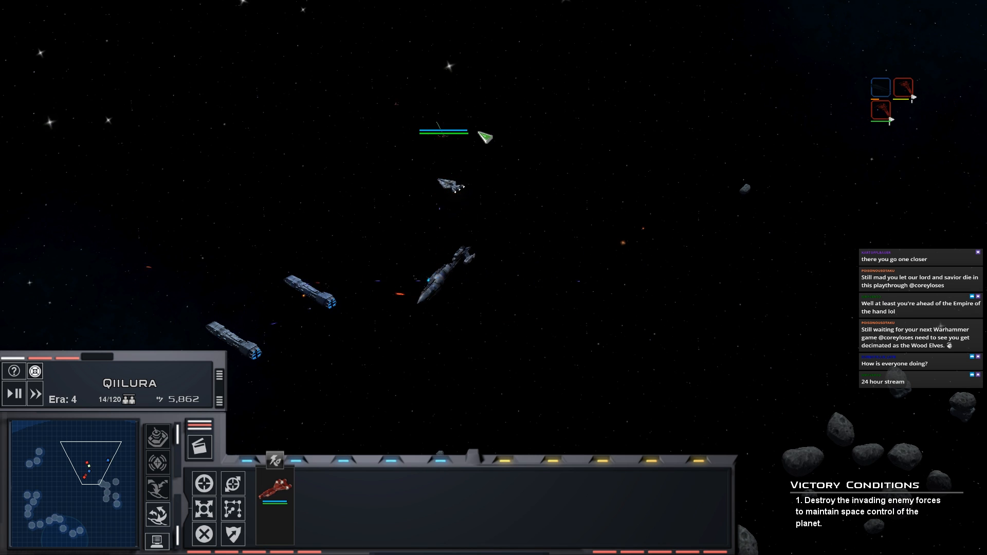
- Inspect the cruisers with a cinematic close-up, then select the top ship and pan across the battlefield
{"action": "key", "text": "Up"}
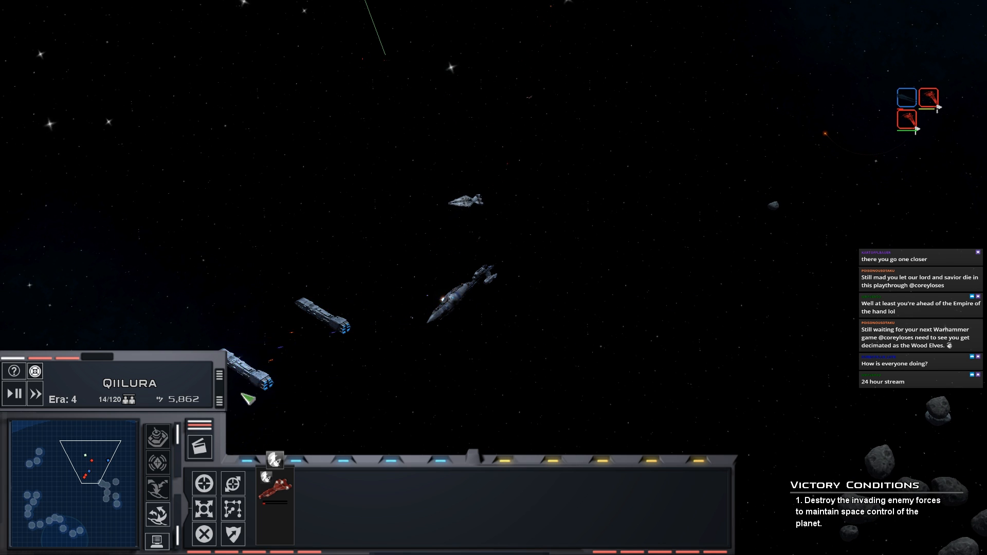
{"action": "left_click", "coordinate": [324, 319]}
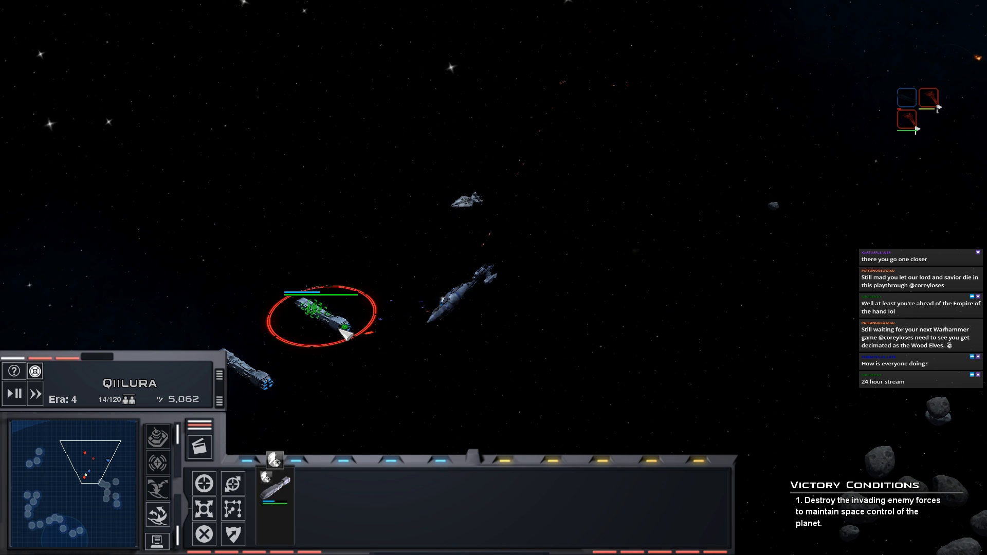
{"action": "key", "text": "Insert"}
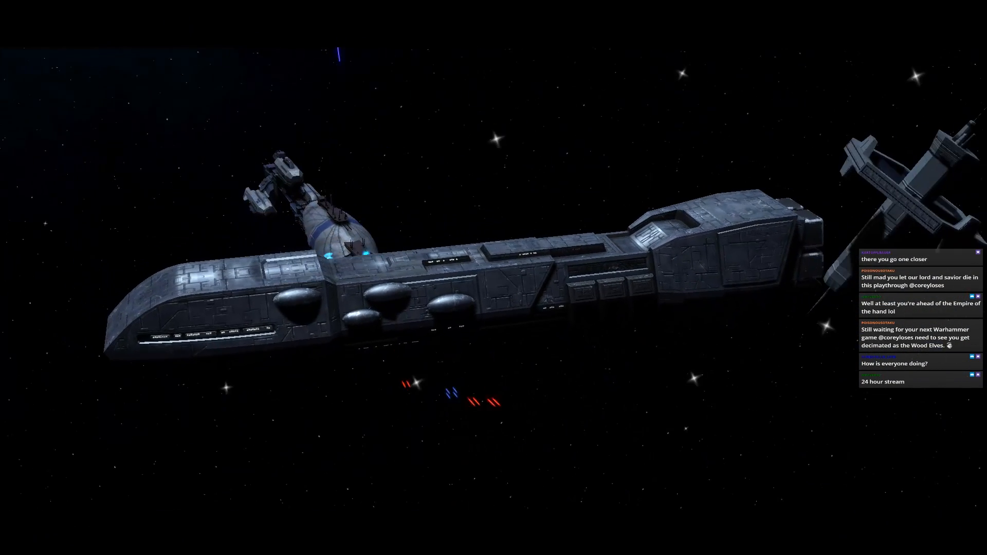
{"action": "key", "text": "Insert"}
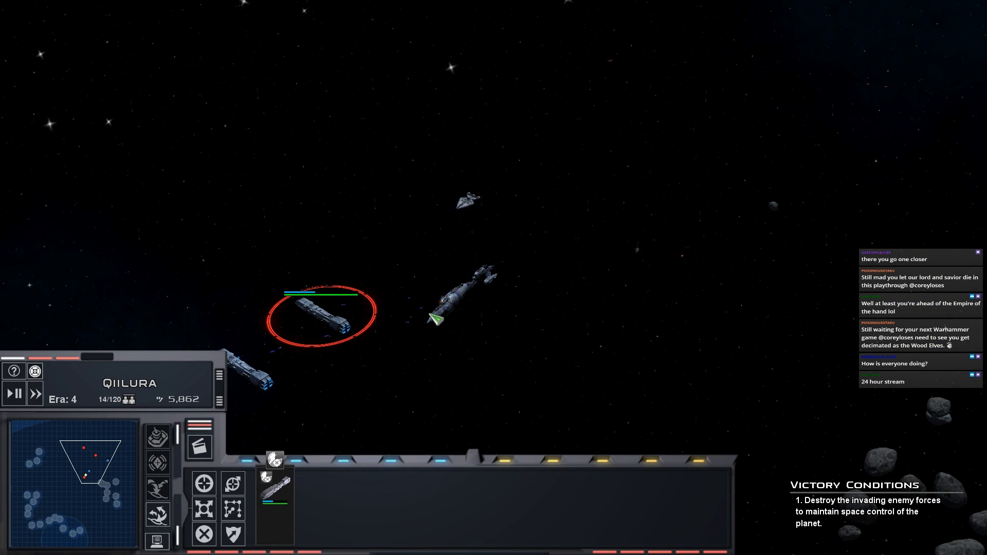
{"action": "left_click", "coordinate": [302, 299], "text": "shift"}
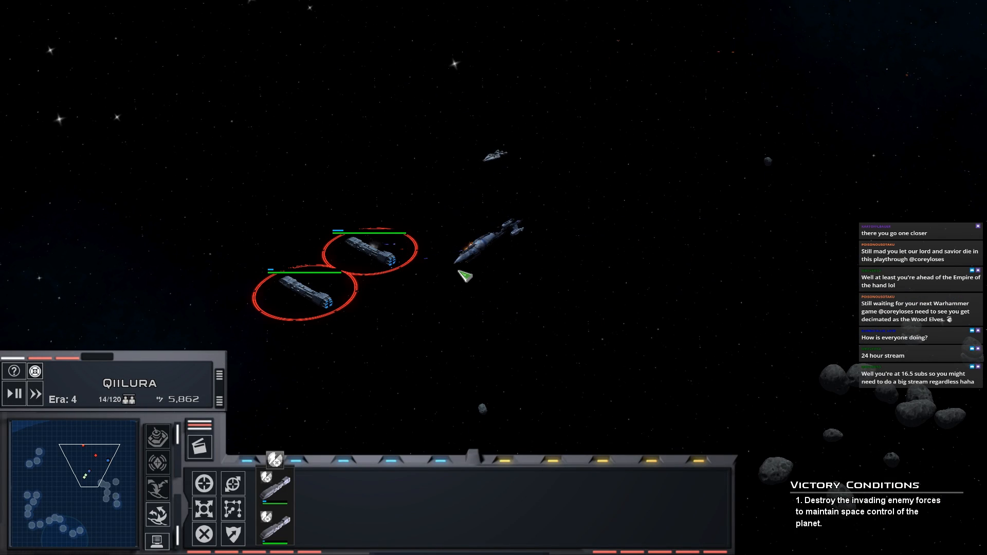
{"action": "left_click", "coordinate": [496, 159]}
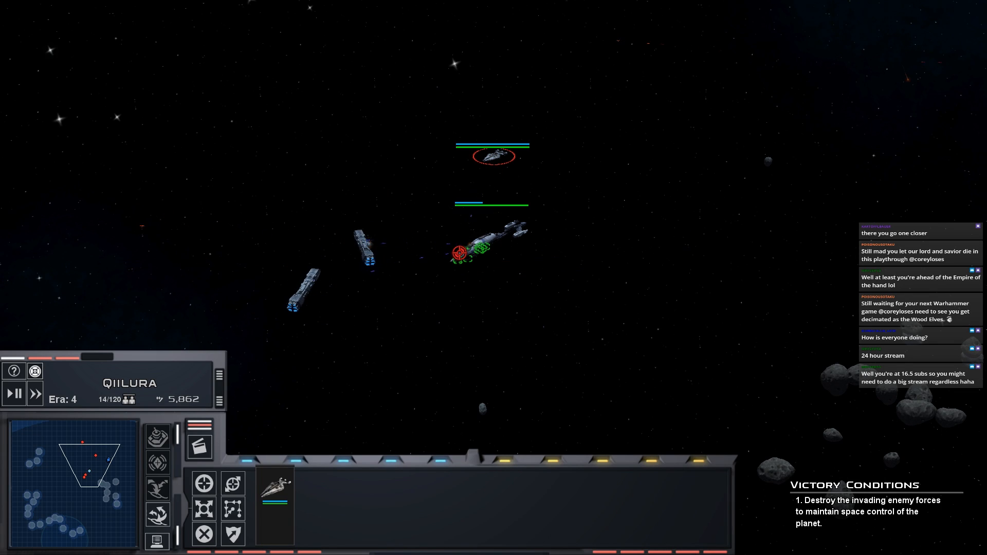
{"action": "key", "text": "Right"}
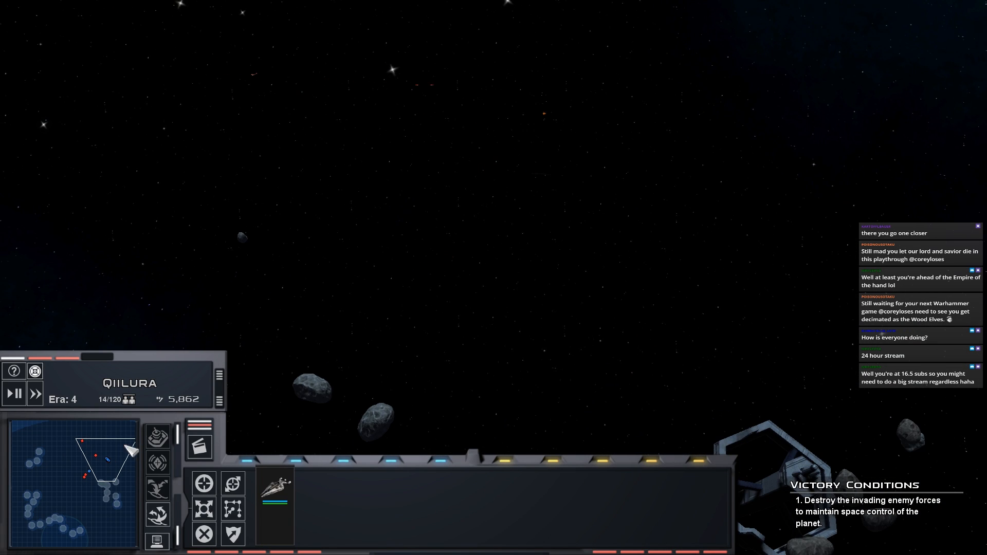
- Reposition the large cruiser against the burning enemy ships and check the frigate and other warships
{"action": "key", "text": "Left"}
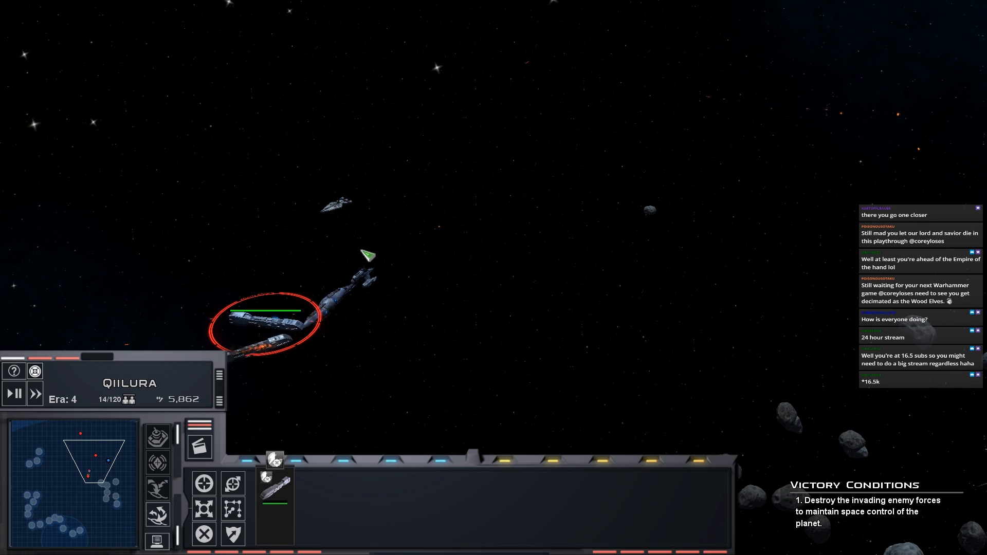
{"action": "left_click", "coordinate": [342, 214]}
{"action": "scroll", "coordinate": [330, 308], "scroll_direction": "up", "scroll_amount": 3}
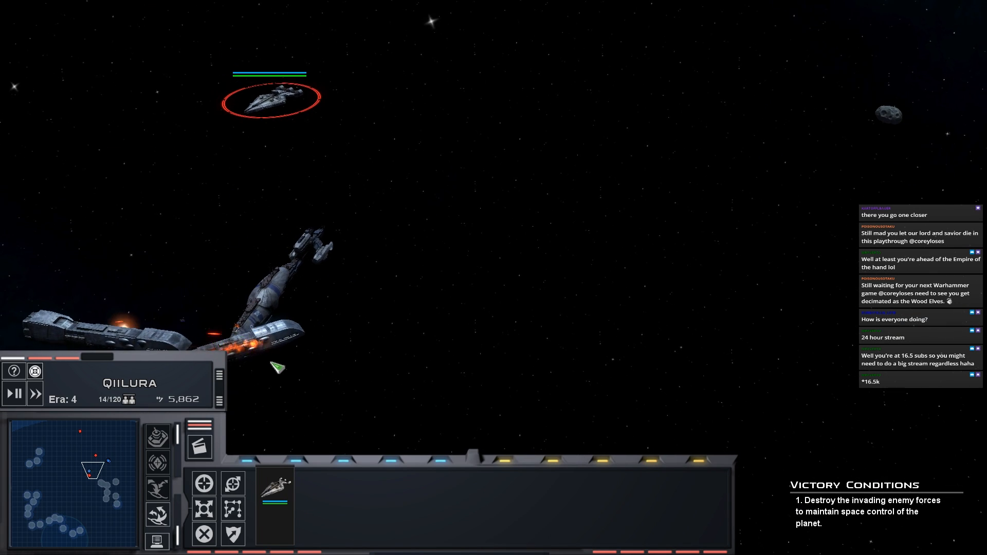
{"action": "left_click", "coordinate": [279, 289]}
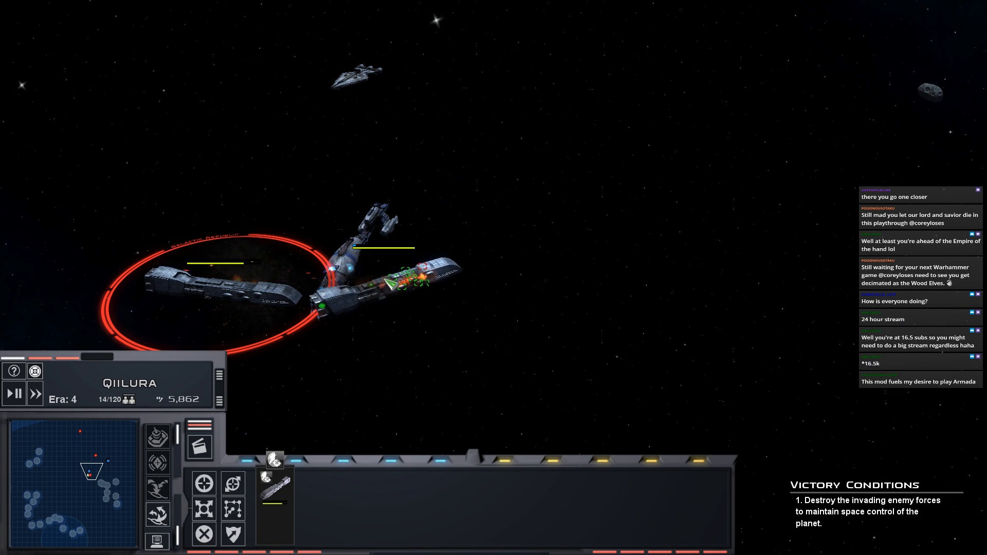
{"action": "right_click", "coordinate": [426, 134]}
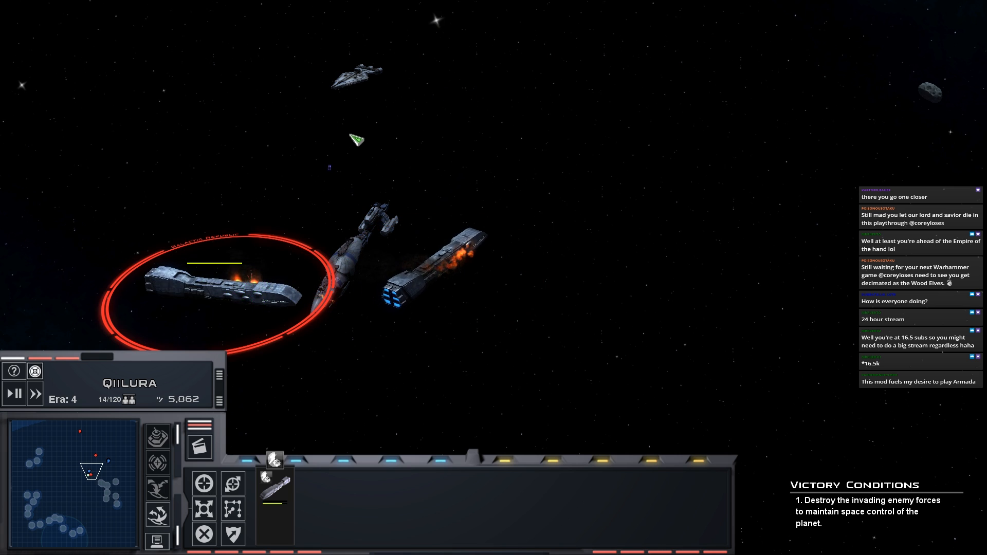
{"action": "scroll", "coordinate": [351, 131], "scroll_direction": "down", "scroll_amount": 3}
{"action": "scroll", "coordinate": [386, 147], "scroll_direction": "down", "scroll_amount": 2}
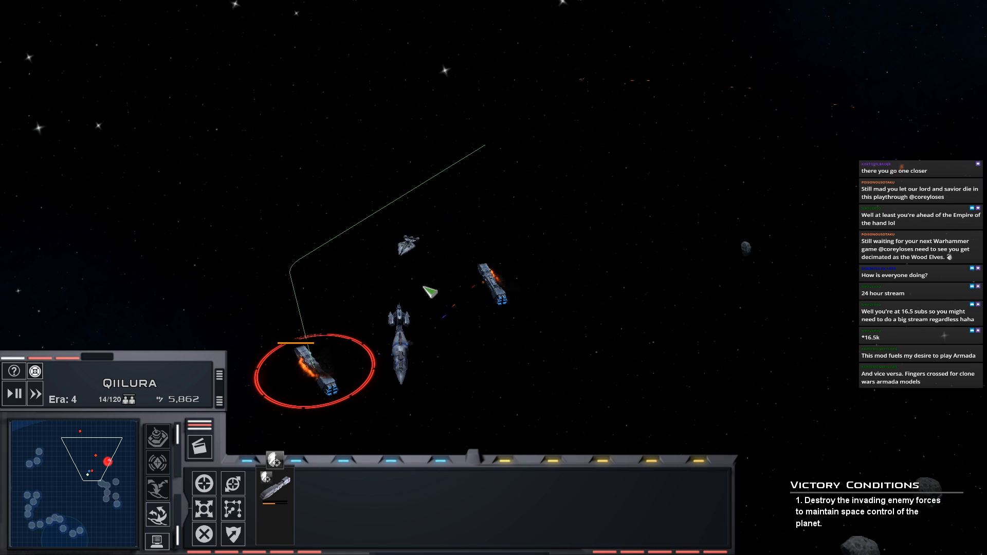
{"action": "left_click", "coordinate": [407, 245]}
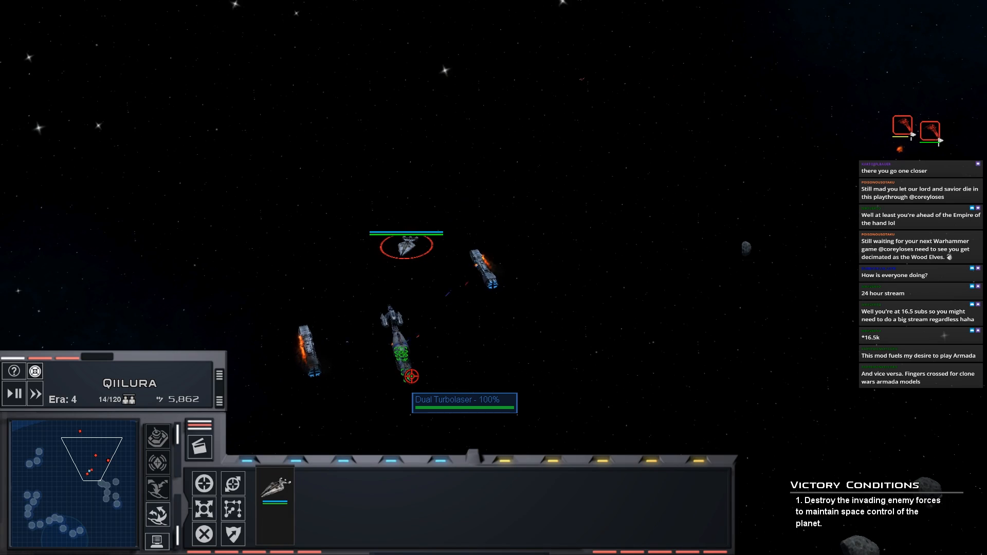
{"action": "scroll", "coordinate": [423, 291], "scroll_direction": "up", "scroll_amount": 3}
{"action": "scroll", "coordinate": [426, 292], "scroll_direction": "down", "scroll_amount": 3}
{"action": "scroll", "coordinate": [415, 285], "scroll_direction": "down", "scroll_amount": 2}
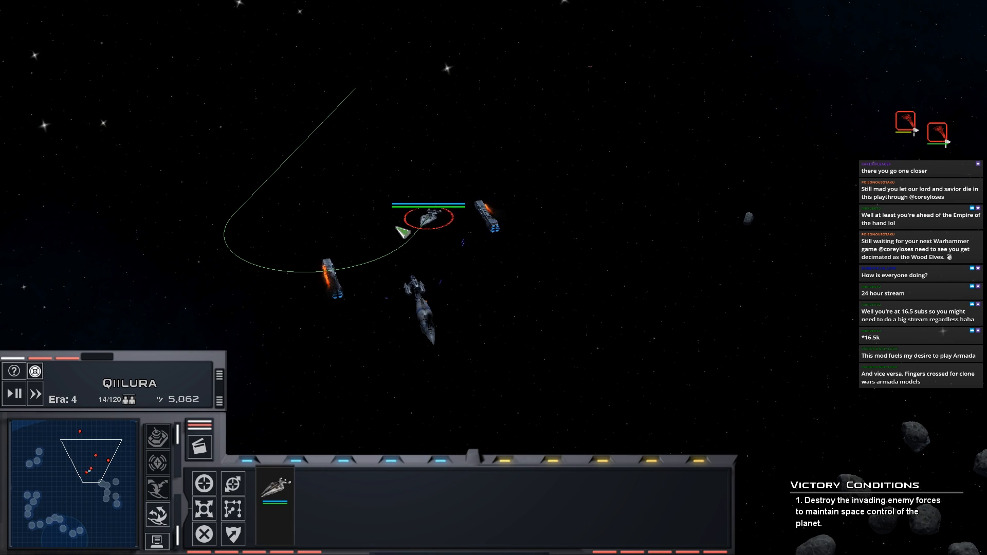
{"action": "left_click", "coordinate": [473, 208]}
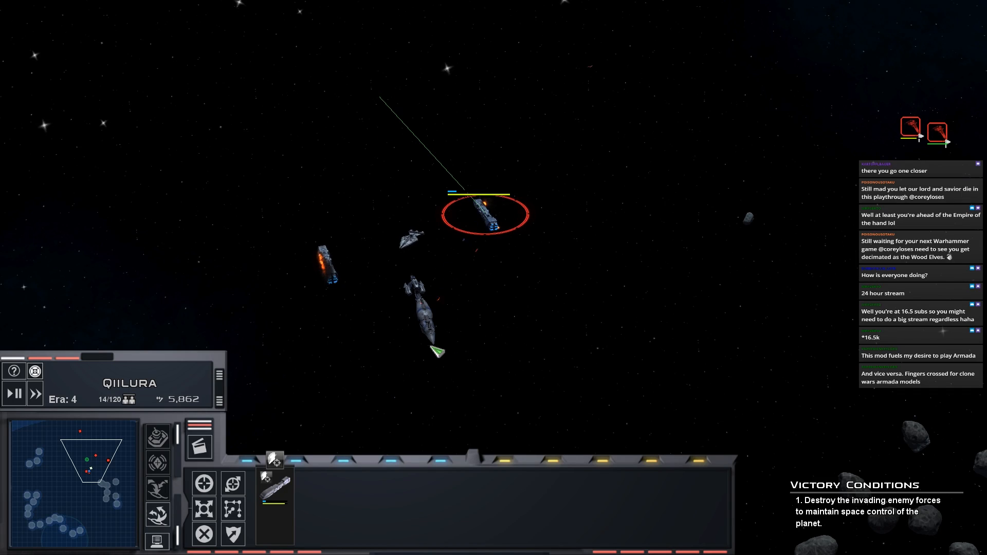
{"action": "scroll", "coordinate": [432, 347], "scroll_direction": "up", "scroll_amount": 2}
{"action": "scroll", "coordinate": [434, 339], "scroll_direction": "up", "scroll_amount": 3}
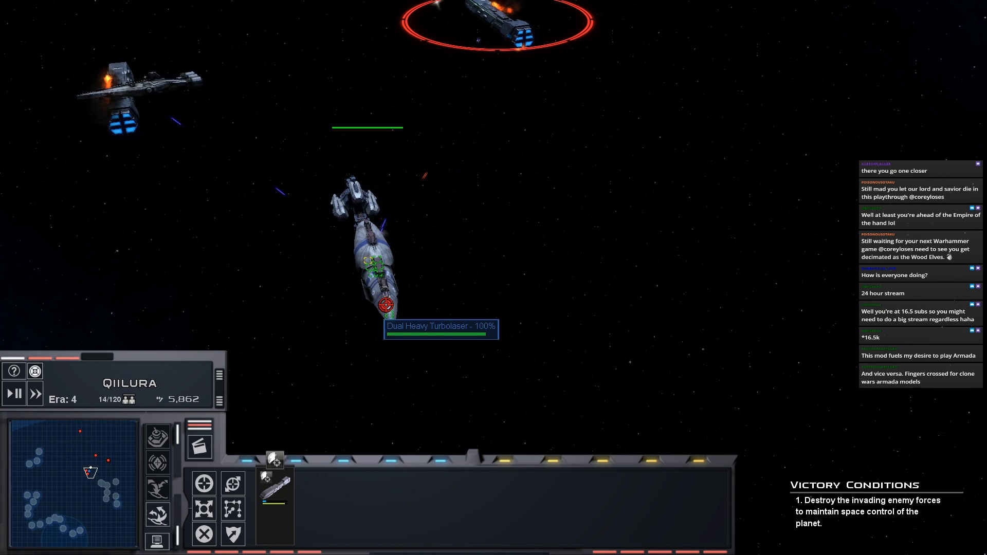
{"action": "scroll", "coordinate": [313, 228], "scroll_direction": "down", "scroll_amount": 3}
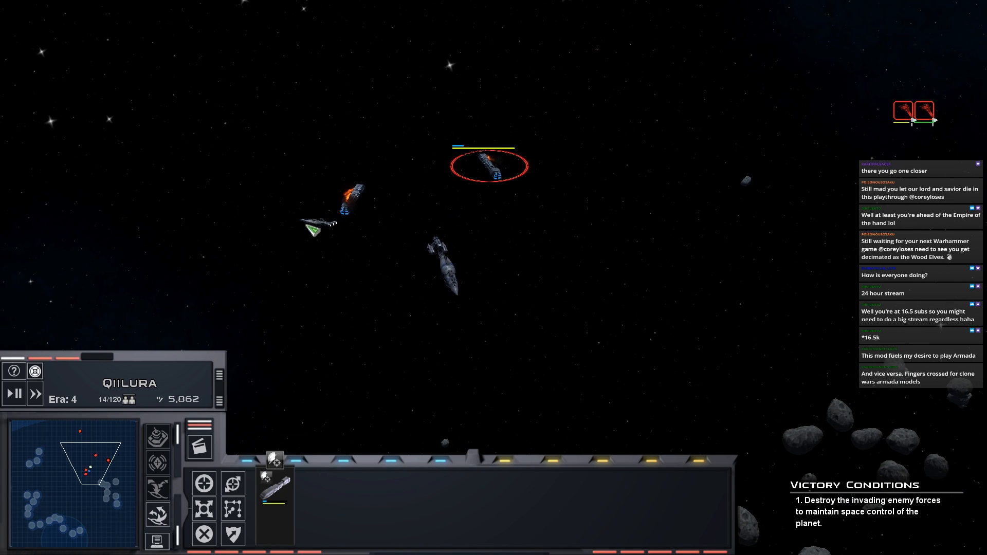
{"action": "left_click", "coordinate": [312, 229]}
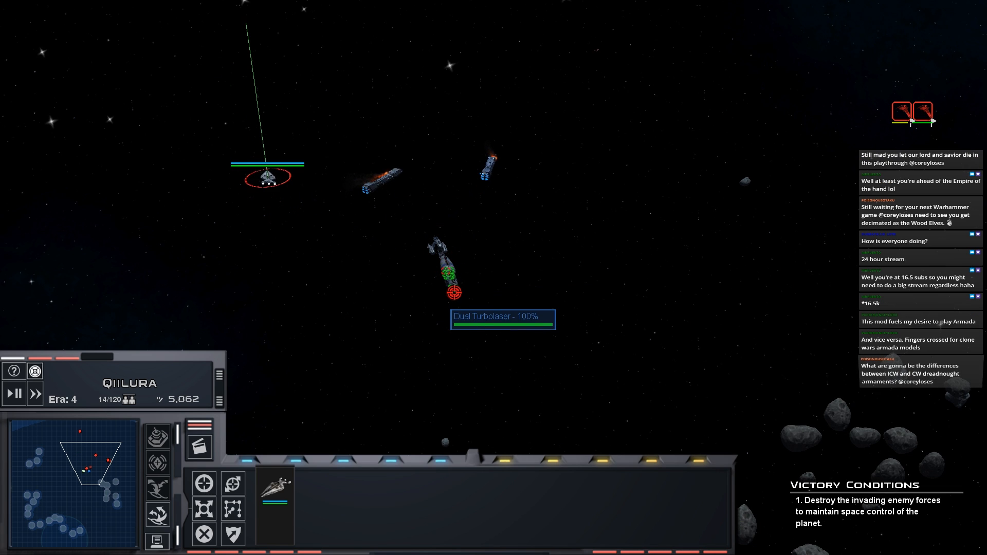
{"action": "mouse_move", "coordinate": [429, 156]}
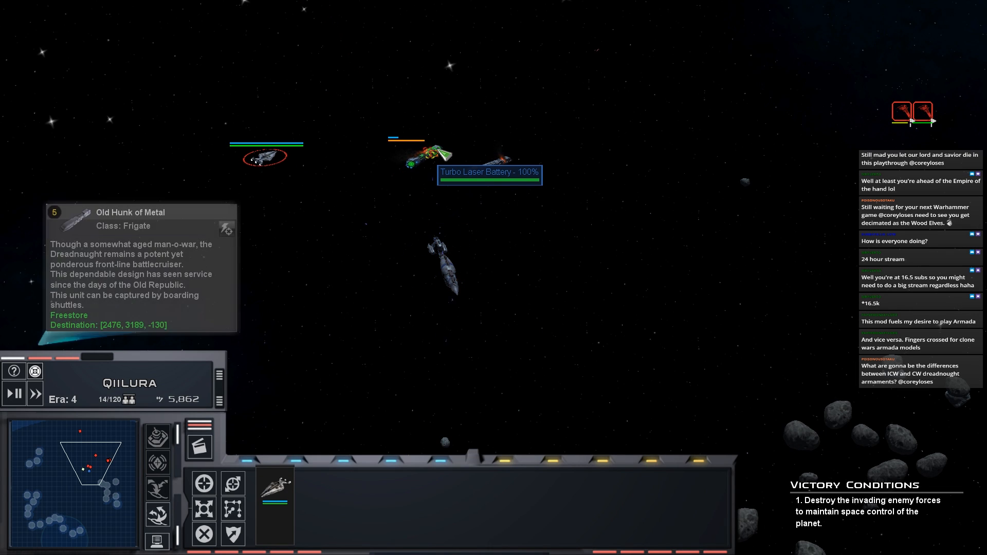
- Keep selecting the engaged ships on the left, then jump the camera to the map's top edge
{"action": "left_click", "coordinate": [425, 158]}
{"action": "scroll", "coordinate": [487, 209], "scroll_direction": "up", "scroll_amount": 5}
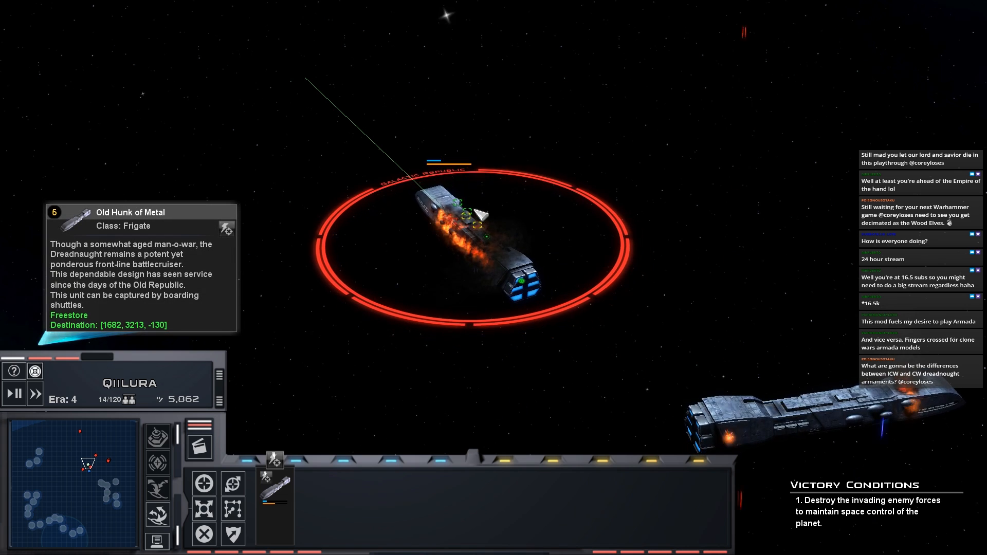
{"action": "scroll", "coordinate": [540, 325], "scroll_direction": "down", "scroll_amount": 5}
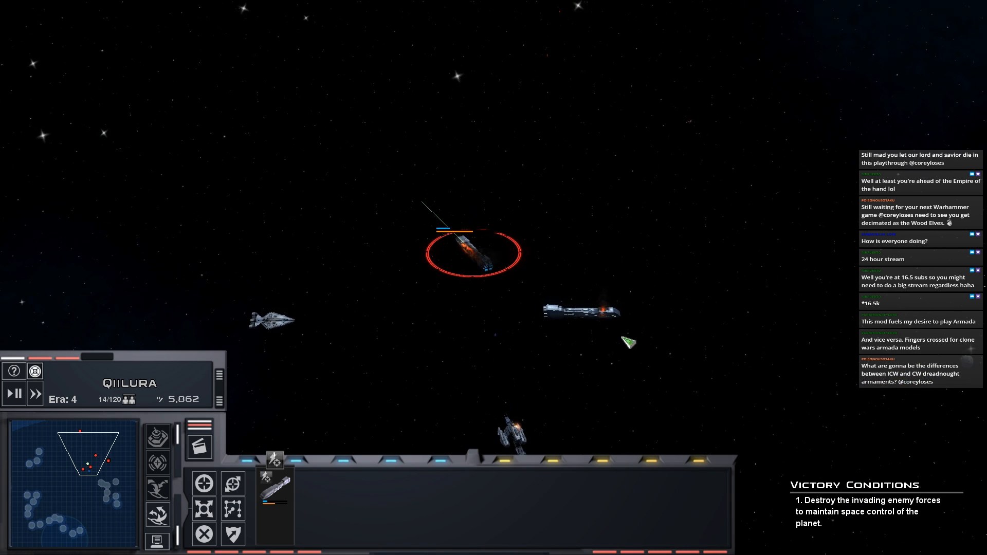
{"action": "left_click", "coordinate": [590, 313]}
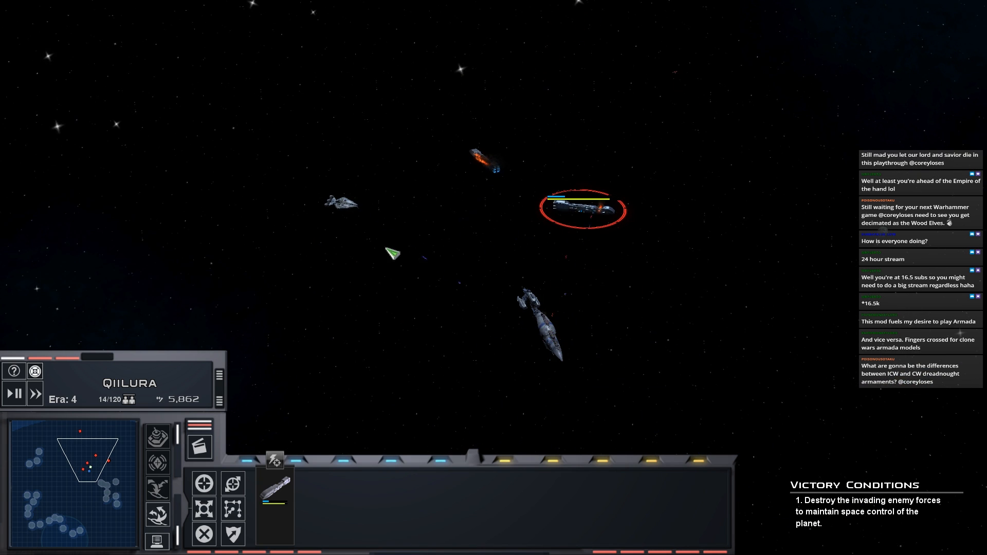
{"action": "left_click", "coordinate": [360, 219]}
{"action": "left_click", "coordinate": [355, 212]}
{"action": "scroll", "coordinate": [540, 436], "scroll_direction": "up", "scroll_amount": 3}
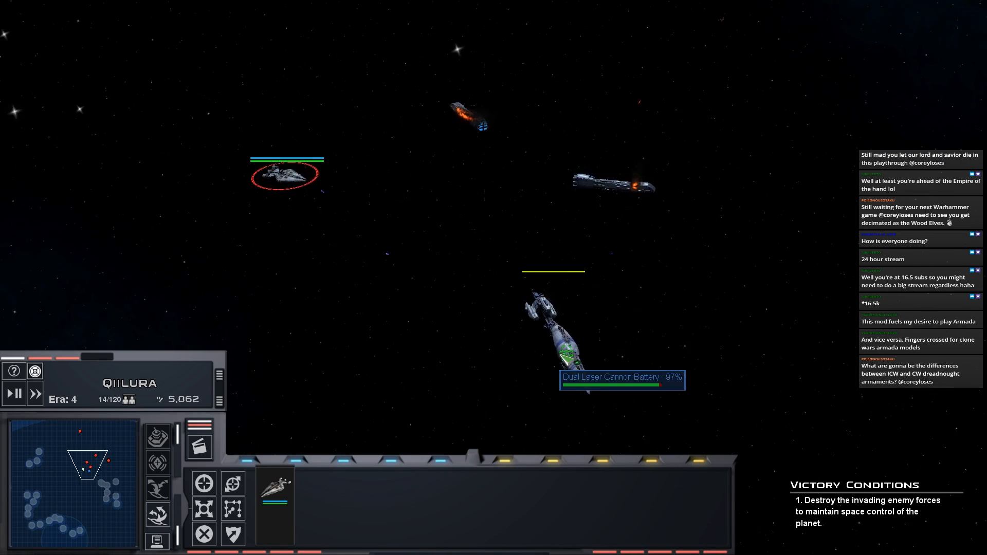
{"action": "scroll", "coordinate": [564, 408], "scroll_direction": "up", "scroll_amount": 3}
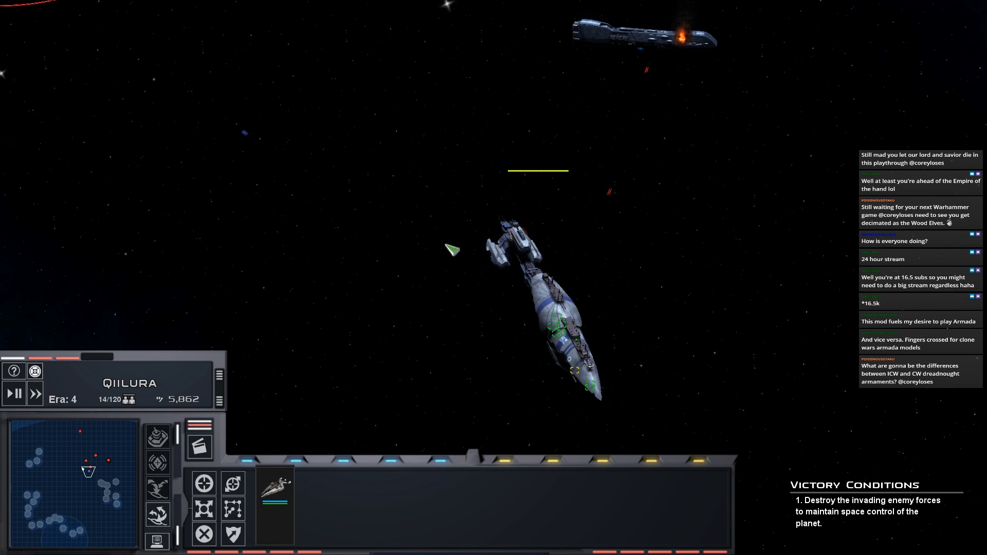
{"action": "scroll", "coordinate": [446, 246], "scroll_direction": "down", "scroll_amount": 5}
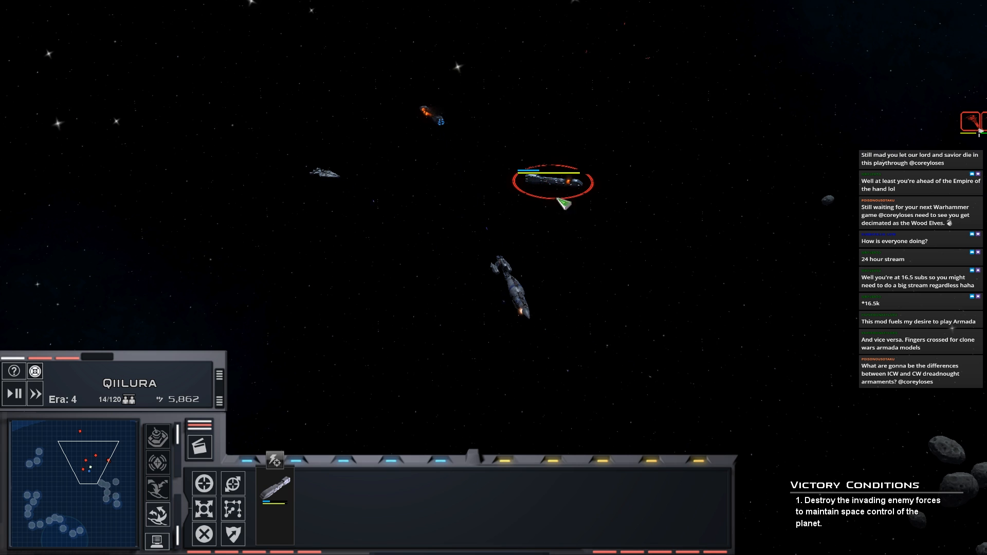
{"action": "scroll", "coordinate": [544, 218], "scroll_direction": "up", "scroll_amount": 2}
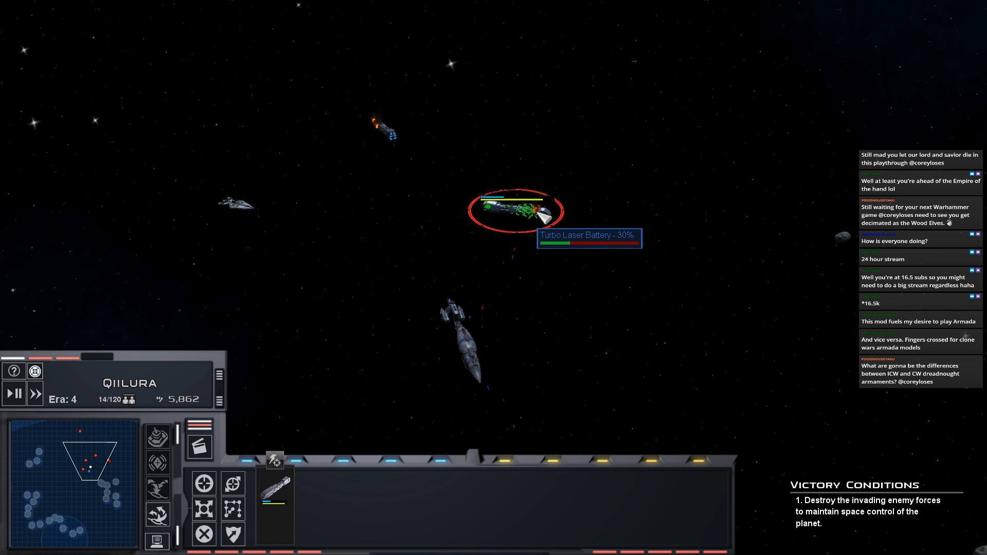
{"action": "scroll", "coordinate": [525, 240], "scroll_direction": "up", "scroll_amount": 2}
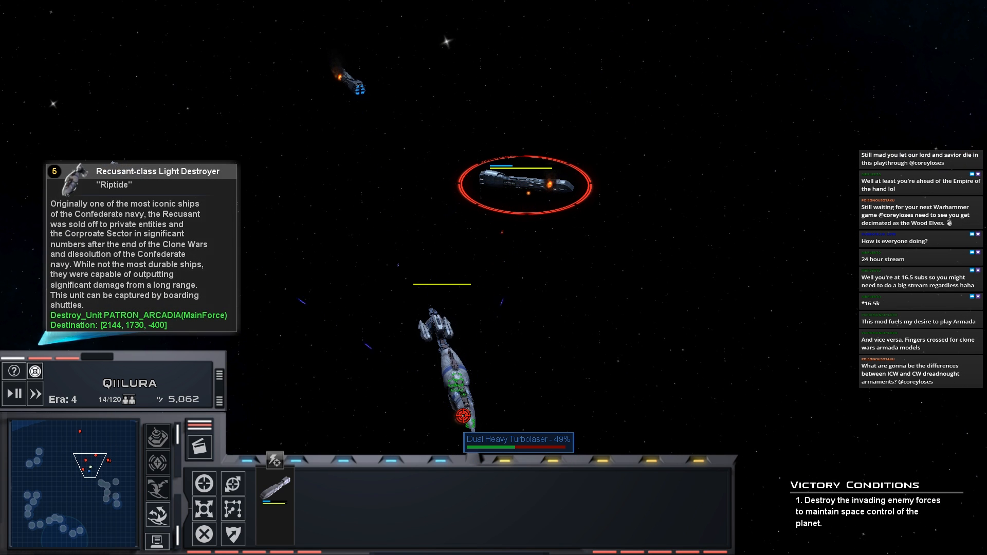
{"action": "scroll", "coordinate": [267, 225], "scroll_direction": "down", "scroll_amount": 1}
{"action": "left_click", "coordinate": [209, 208]}
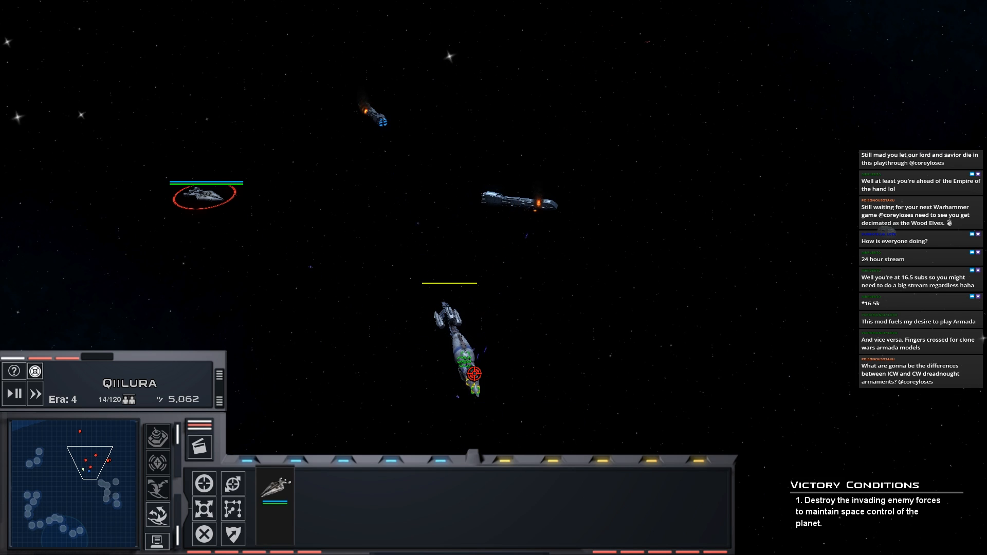
{"action": "scroll", "coordinate": [510, 387], "scroll_direction": "up", "scroll_amount": 3}
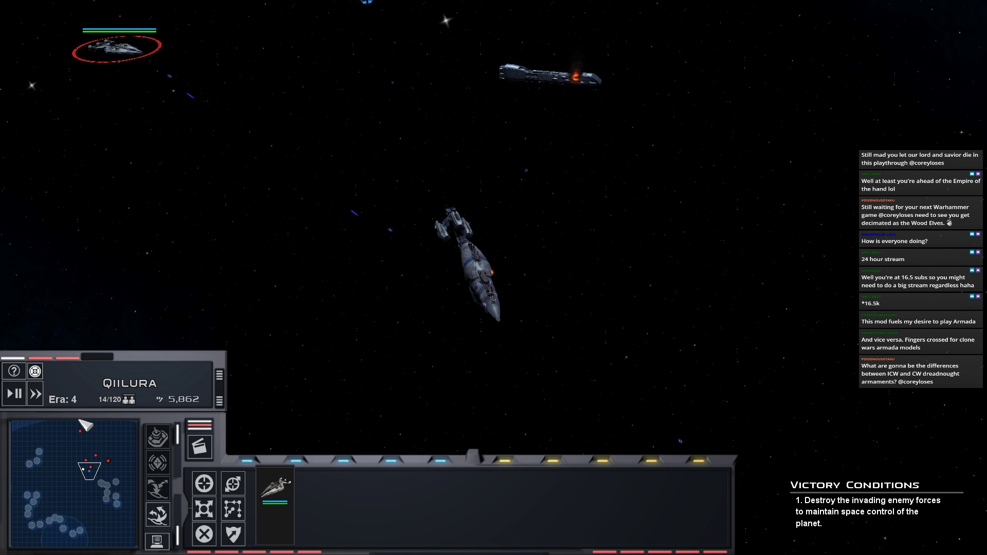
{"action": "left_click", "coordinate": [85, 424]}
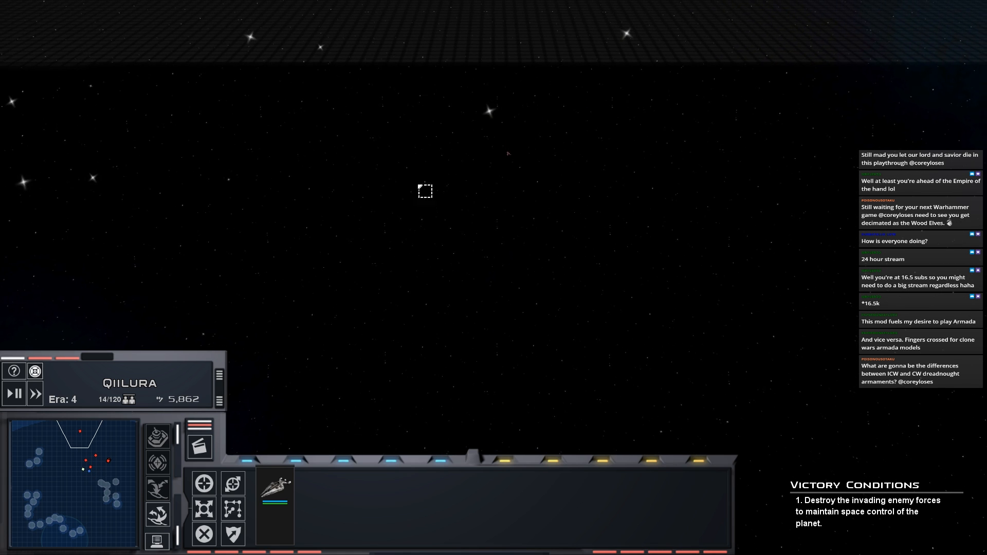
- Return to the fleet, group the three ships at the top and fire their special ability to finish the enemy
{"action": "left_click", "coordinate": [101, 479]}
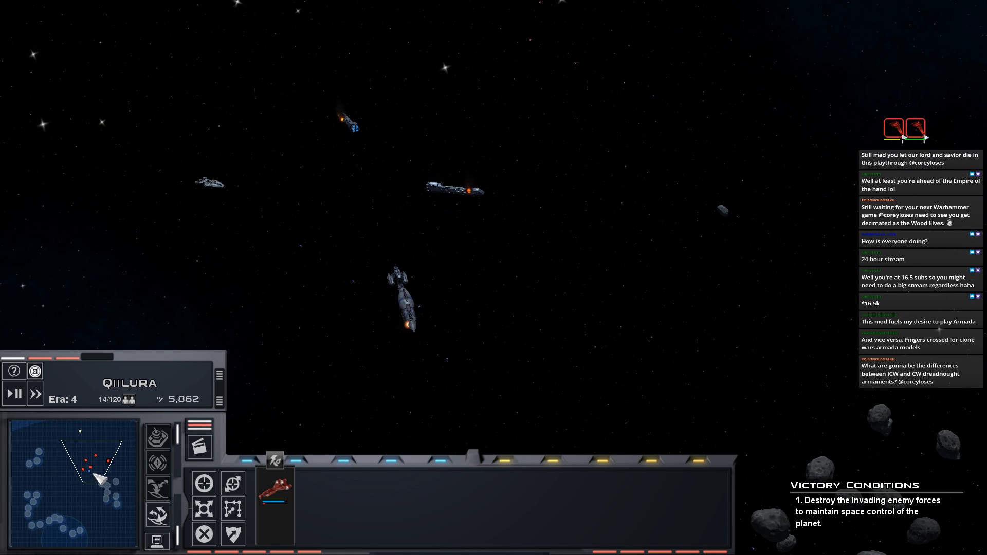
{"action": "left_click_drag", "start_coordinate": [531, 63], "coordinate": [198, 200]}
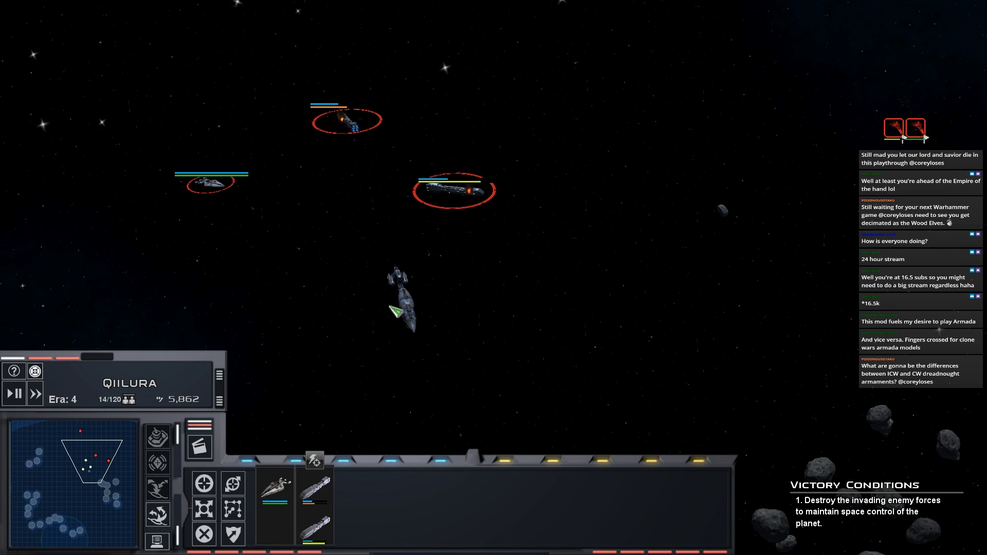
{"action": "scroll", "coordinate": [418, 331], "scroll_direction": "up", "scroll_amount": 3}
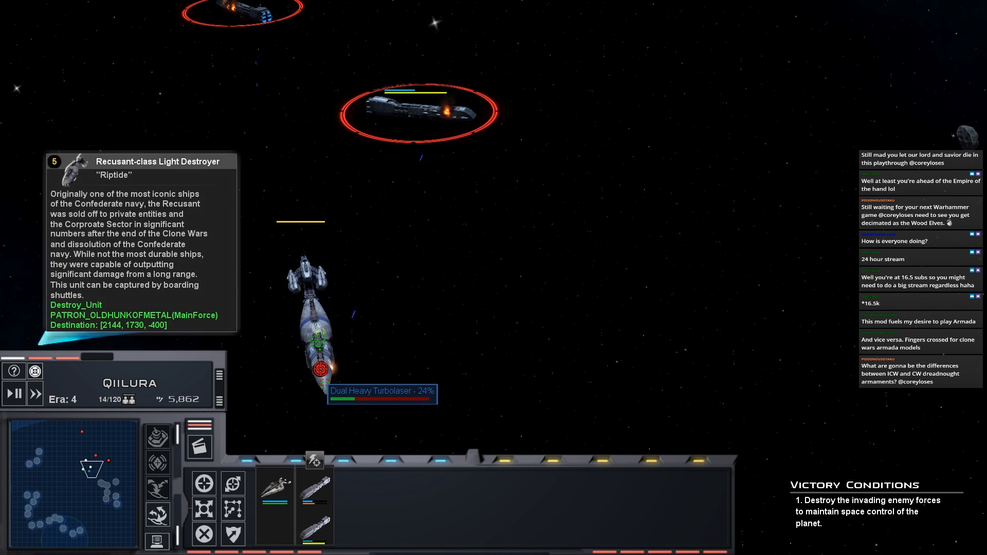
{"action": "mouse_move", "coordinate": [318, 340]}
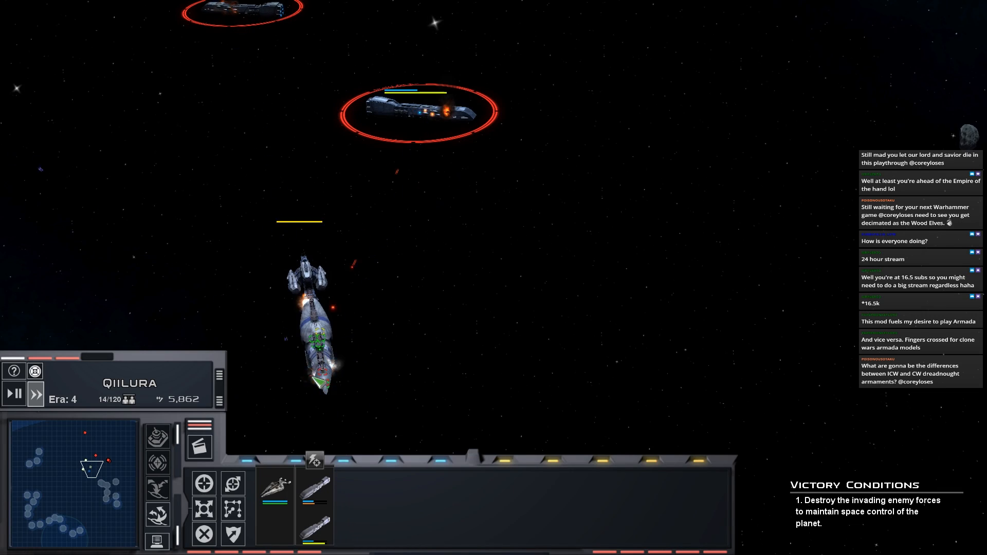
{"action": "scroll", "coordinate": [324, 374], "scroll_direction": "down", "scroll_amount": 3}
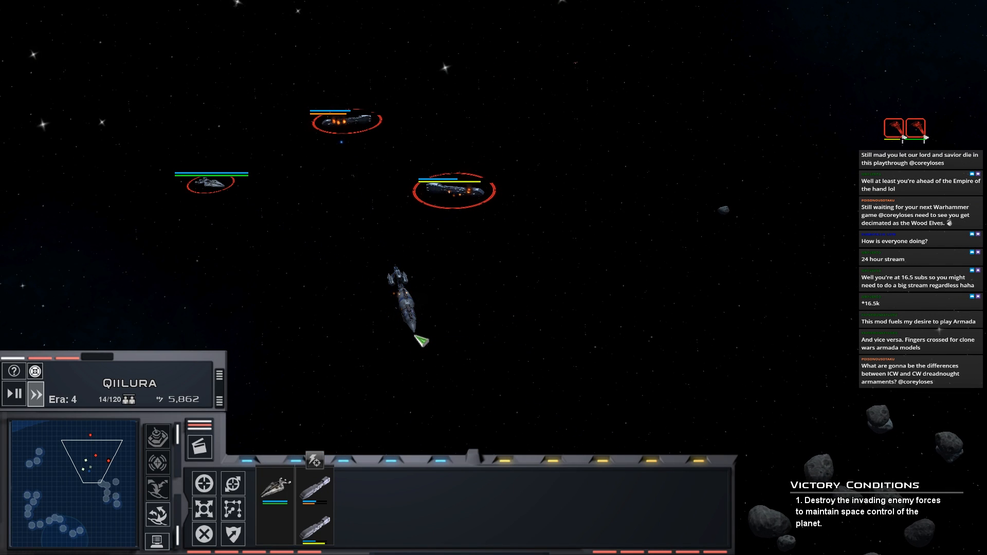
{"action": "left_click", "coordinate": [315, 460]}
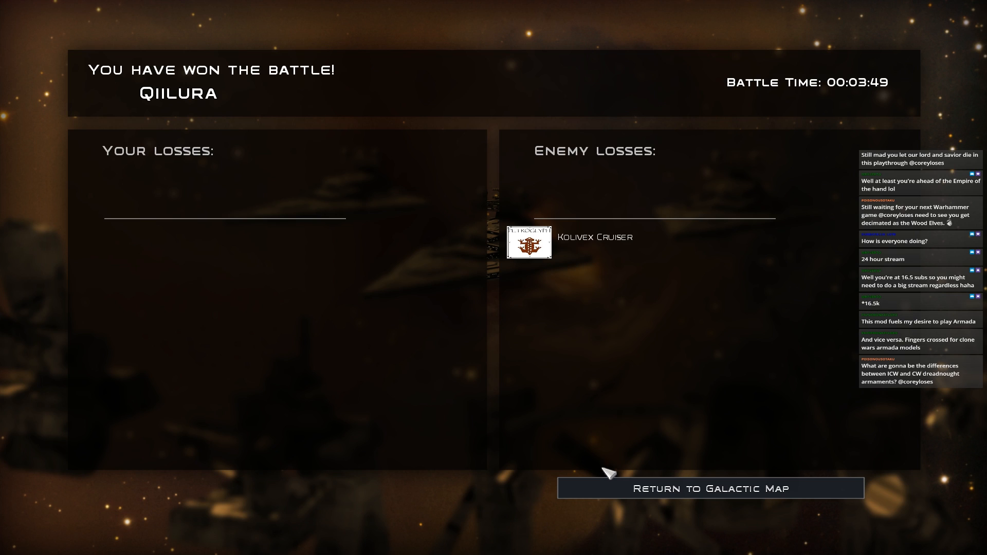
- Leave the victory screen and return to the galactic map
{"action": "left_click", "coordinate": [587, 489]}
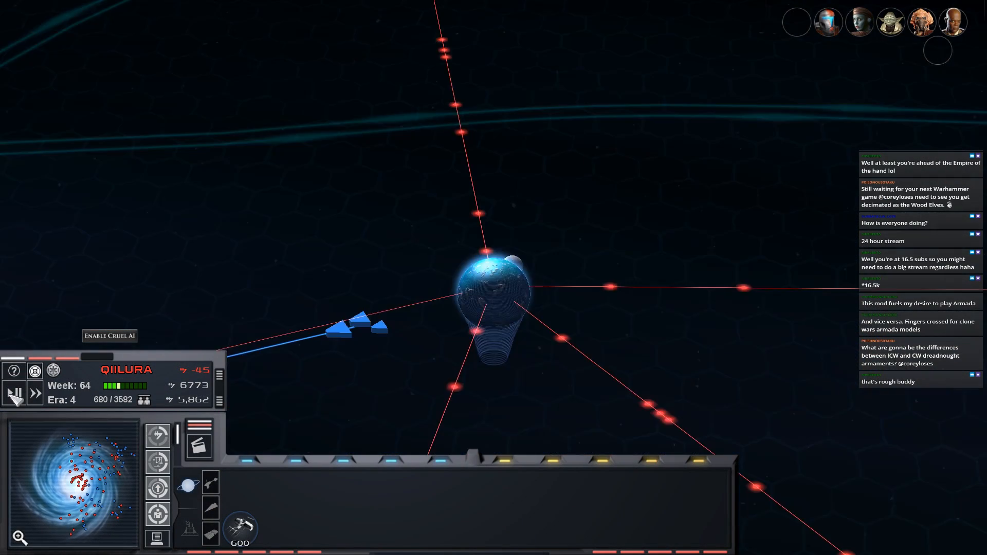
- Resume the game, pan across to Balamak and open its planet view
{"action": "mouse_move", "coordinate": [382, 302]}
{"action": "left_mouse_down"}
{"action": "mouse_move", "coordinate": [456, 278]}
{"action": "mouse_move", "coordinate": [371, 199]}
{"action": "left_mouse_up"}
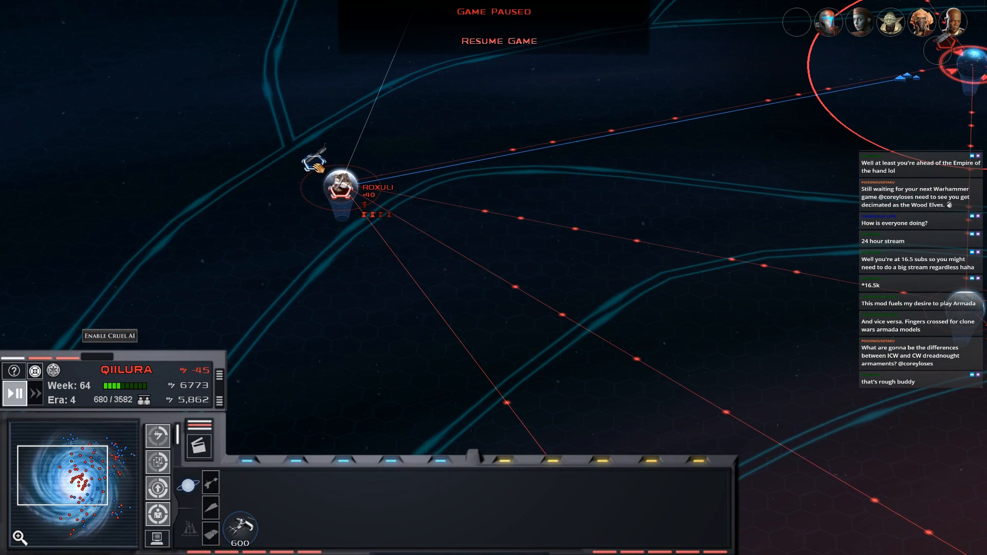
{"action": "mouse_move", "coordinate": [314, 164]}
{"action": "left_mouse_down"}
{"action": "mouse_move", "coordinate": [337, 178]}
{"action": "mouse_move", "coordinate": [312, 162]}
{"action": "left_mouse_up"}
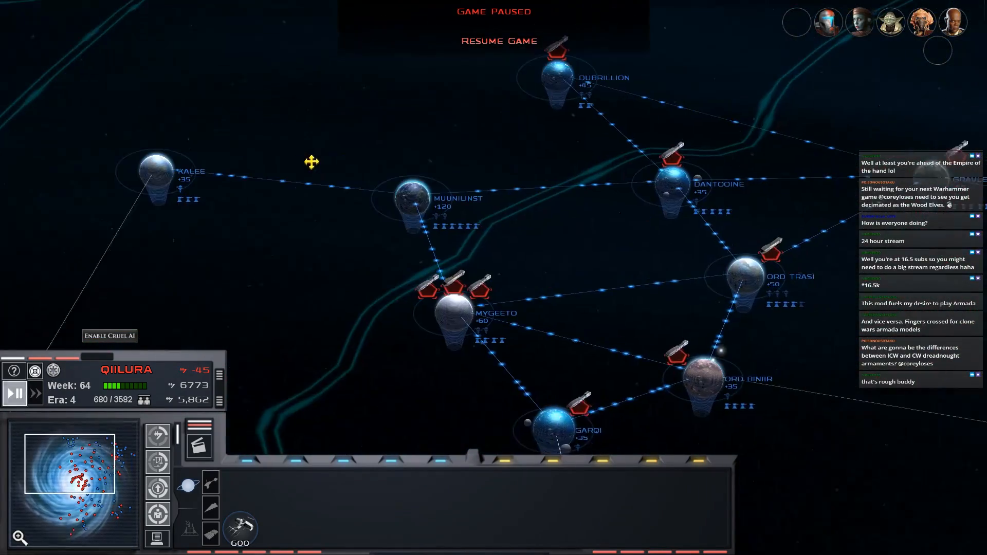
{"action": "left_click", "coordinate": [489, 43]}
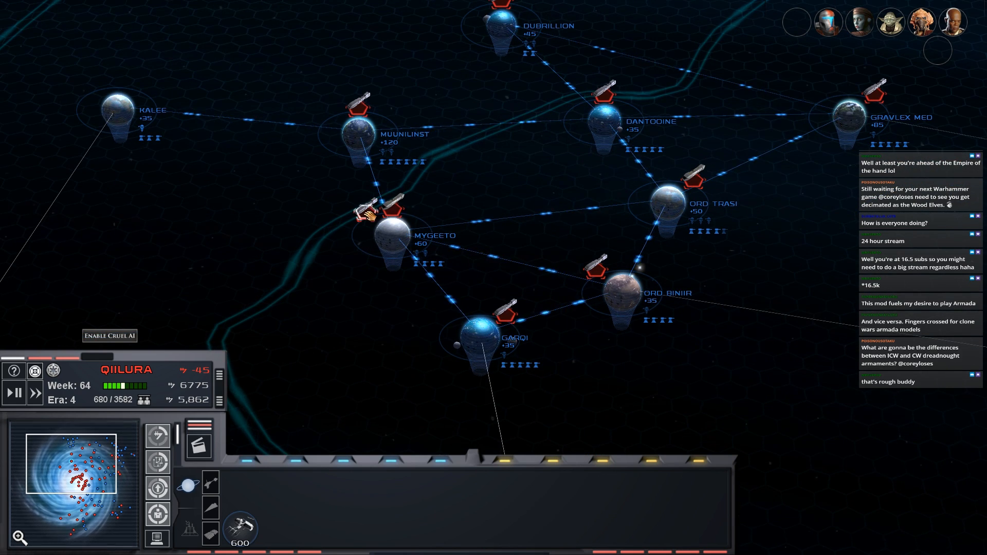
{"action": "mouse_move", "coordinate": [361, 114]}
{"action": "left_mouse_down"}
{"action": "mouse_move", "coordinate": [433, 239]}
{"action": "mouse_move", "coordinate": [382, 265]}
{"action": "left_mouse_up"}
{"action": "mouse_move", "coordinate": [736, 417]}
{"action": "left_mouse_down"}
{"action": "mouse_move", "coordinate": [638, 243]}
{"action": "mouse_move", "coordinate": [815, 254]}
{"action": "mouse_move", "coordinate": [921, 242]}
{"action": "left_mouse_up"}
{"action": "double_click", "coordinate": [330, 233]}
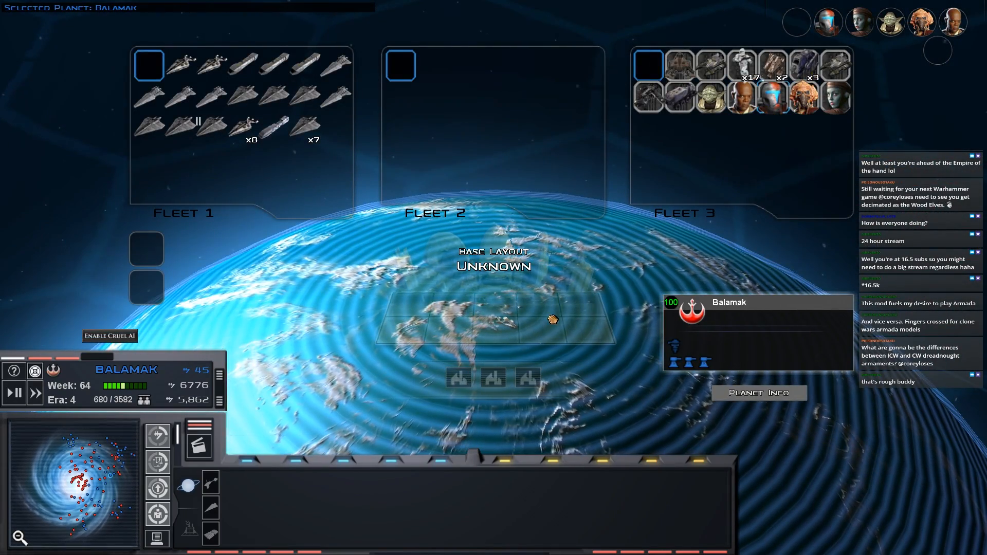
- Drop a hero from Fleet 3 onto Balamak's surface to launch the land battle
{"action": "left_click_drag", "start_coordinate": [766, 108], "coordinate": [546, 315]}
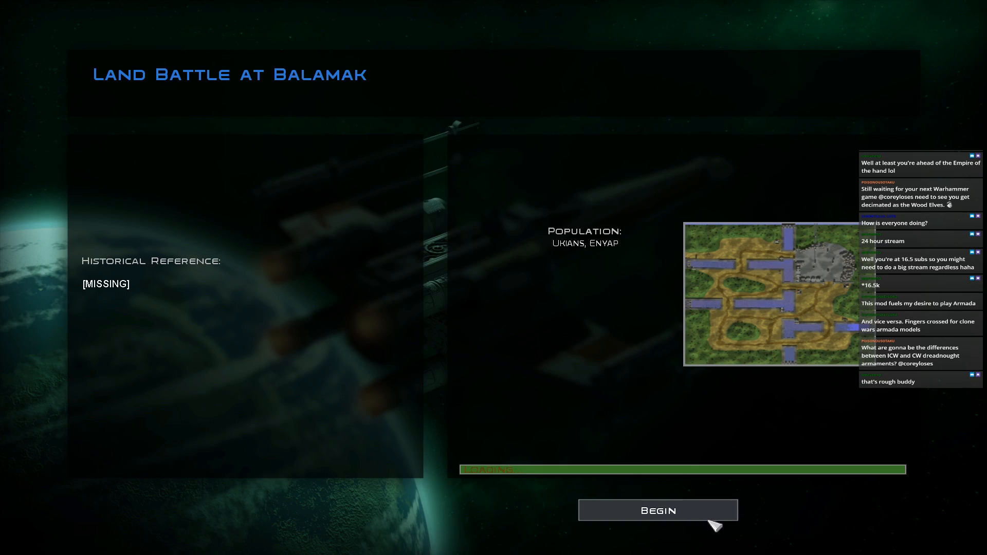
- Begin the battle, move the starting units beside the reinforcement marker and bring up the reinforcement roster
{"action": "left_click", "coordinate": [711, 519]}
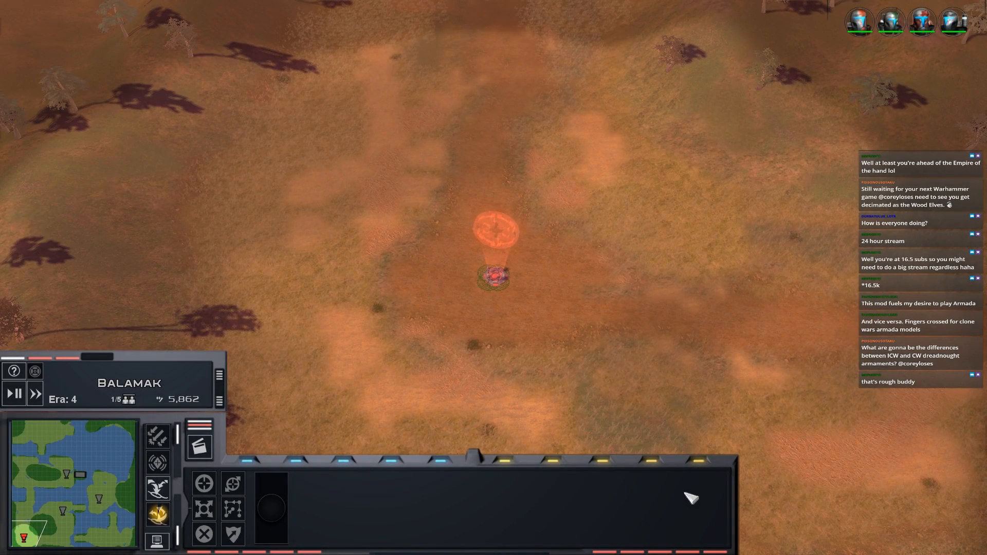
{"action": "left_click_drag", "start_coordinate": [605, 121], "coordinate": [321, 290]}
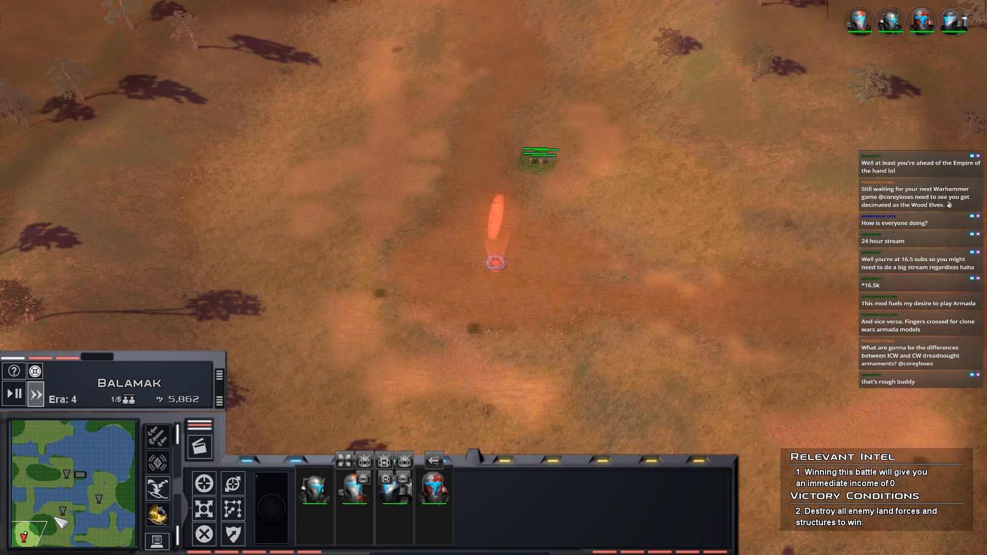
{"action": "left_click_drag", "start_coordinate": [65, 522], "coordinate": [70, 510]}
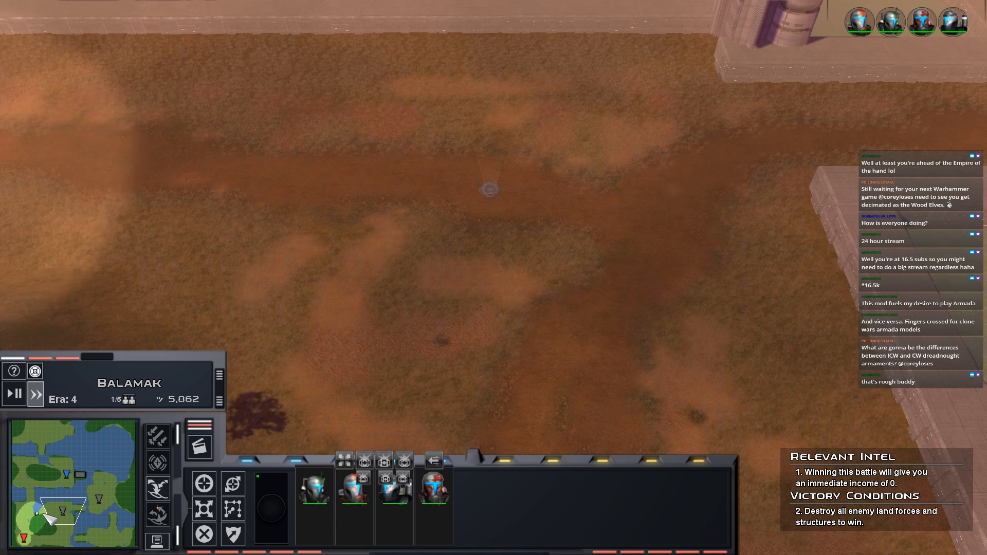
{"action": "mouse_move", "coordinate": [351, 287]}
{"action": "left_mouse_down"}
{"action": "mouse_move", "coordinate": [326, 289]}
{"action": "mouse_move", "coordinate": [338, 288]}
{"action": "left_mouse_up"}
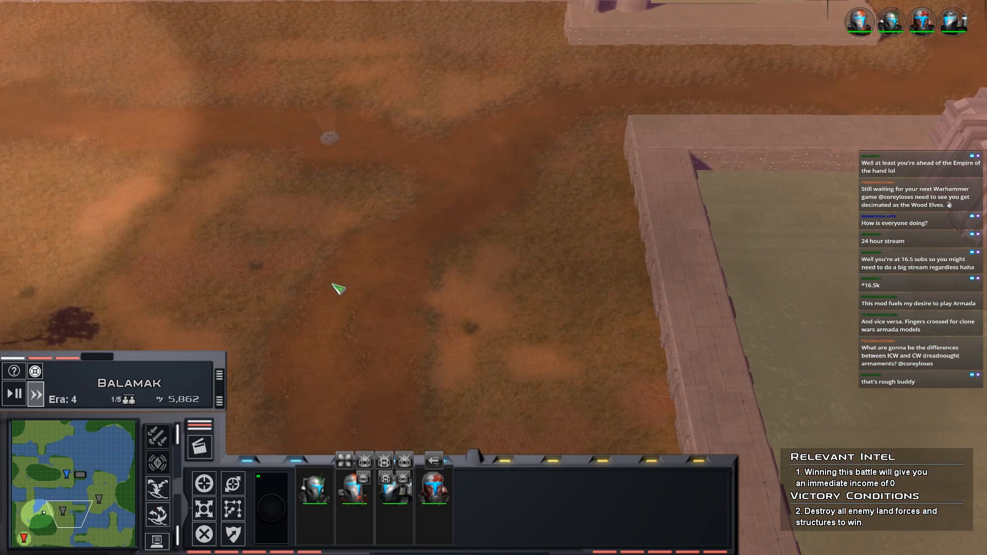
{"action": "scroll", "coordinate": [375, 183], "scroll_direction": "up", "scroll_amount": 3}
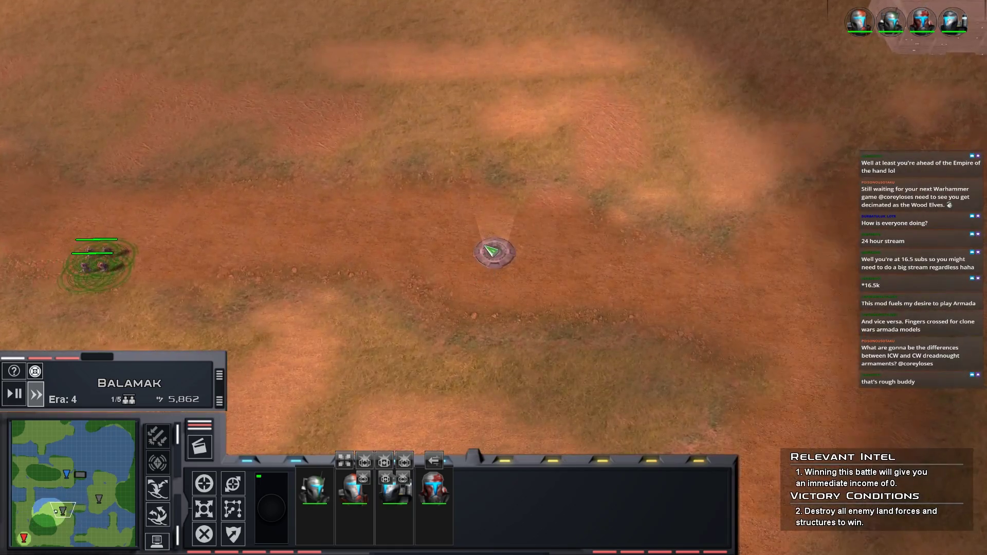
{"action": "right_click", "coordinate": [495, 254]}
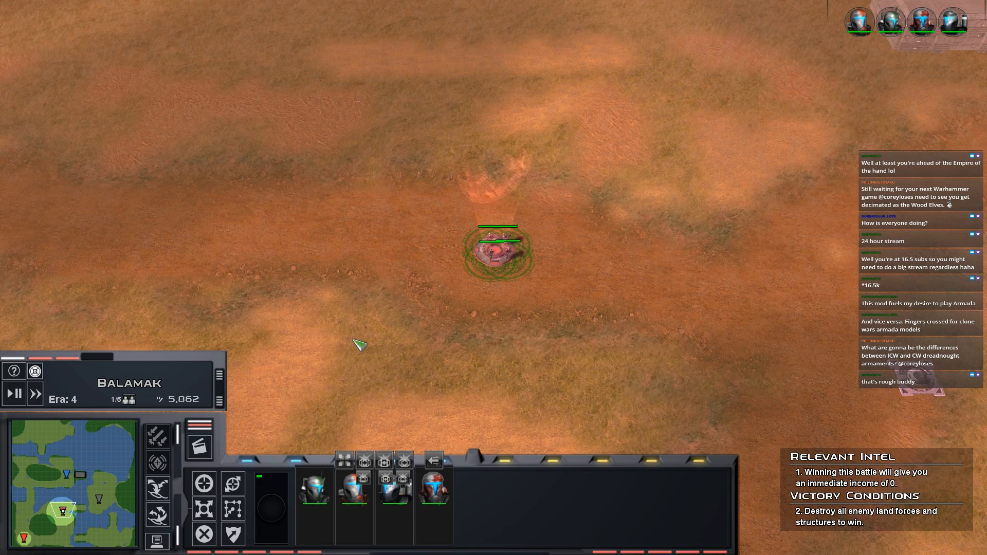
{"action": "left_click", "coordinate": [171, 499]}
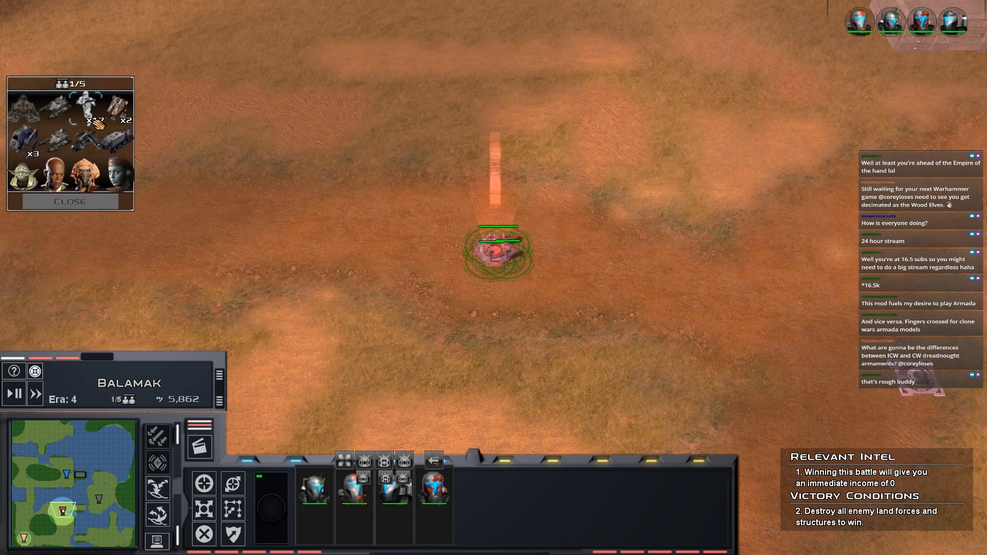
- Land a tank and two more reinforcement units near the reinforcement point, then view the walled structure
{"action": "key", "text": "Right"}
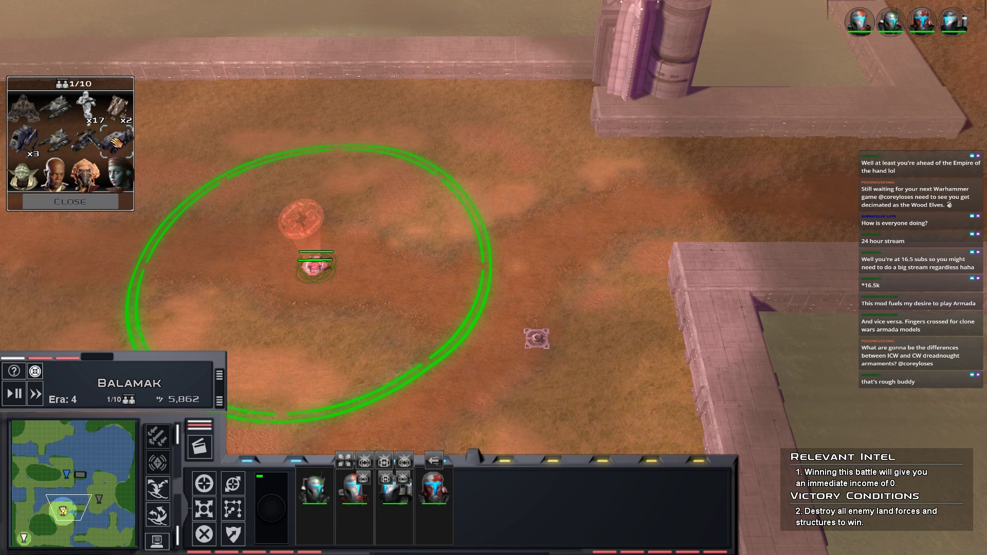
{"action": "left_click", "coordinate": [116, 142]}
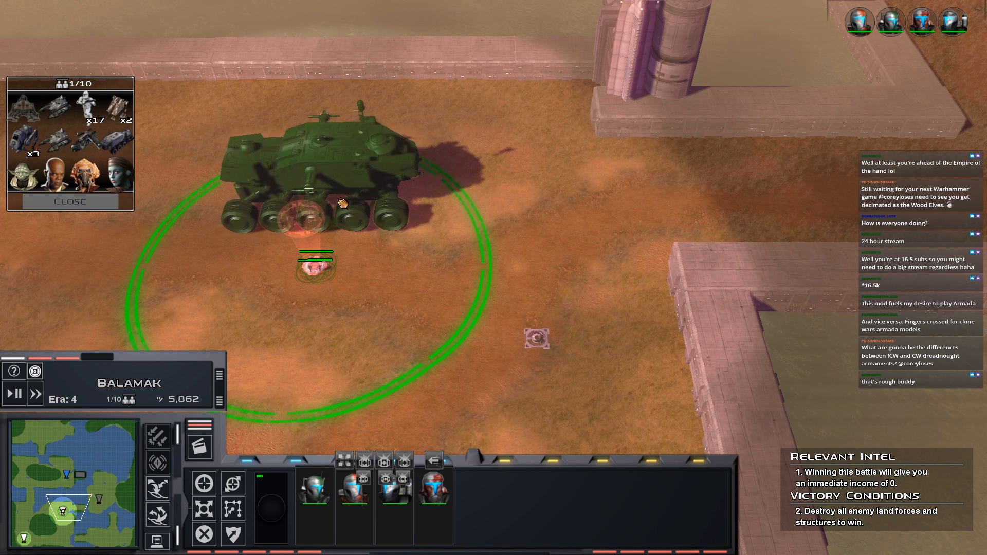
{"action": "left_click", "coordinate": [343, 202]}
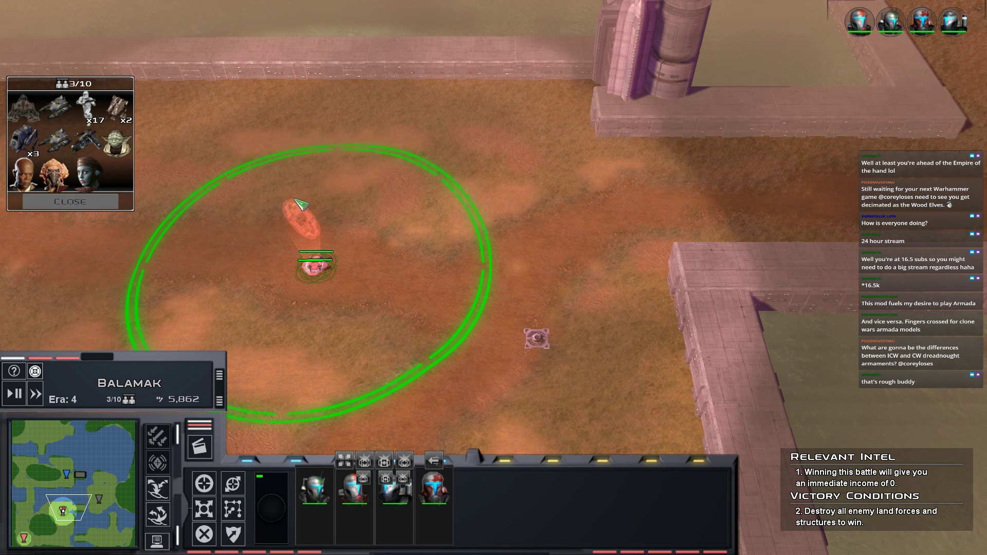
{"action": "left_click", "coordinate": [58, 142]}
{"action": "left_click", "coordinate": [205, 297]}
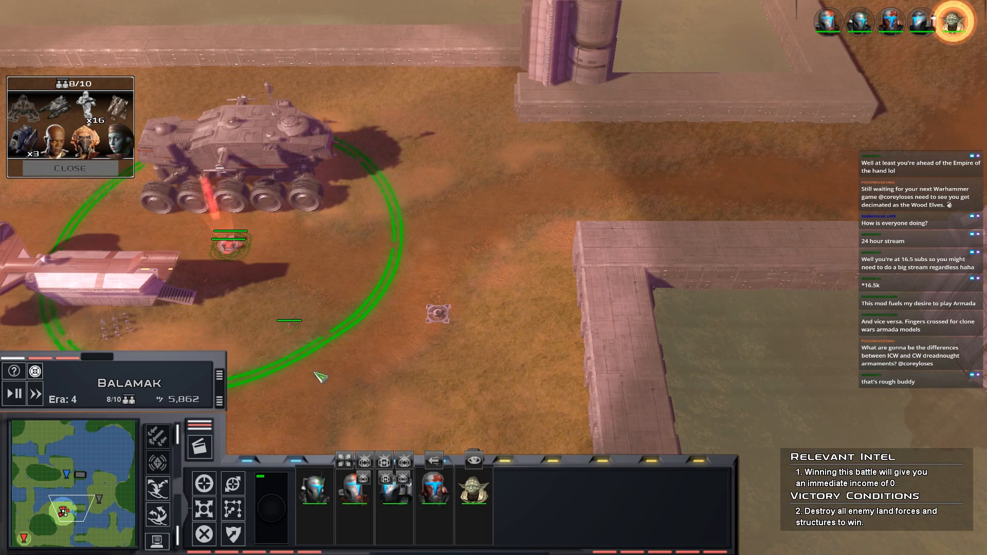
{"action": "scroll", "coordinate": [352, 218], "scroll_direction": "up", "scroll_amount": 5}
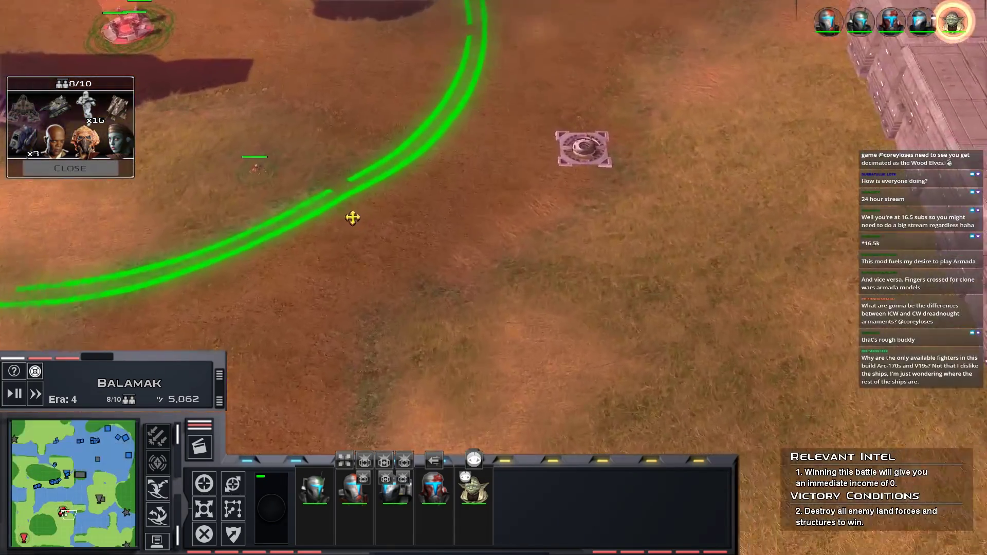
{"action": "scroll", "coordinate": [353, 218], "scroll_direction": "down", "scroll_amount": 5}
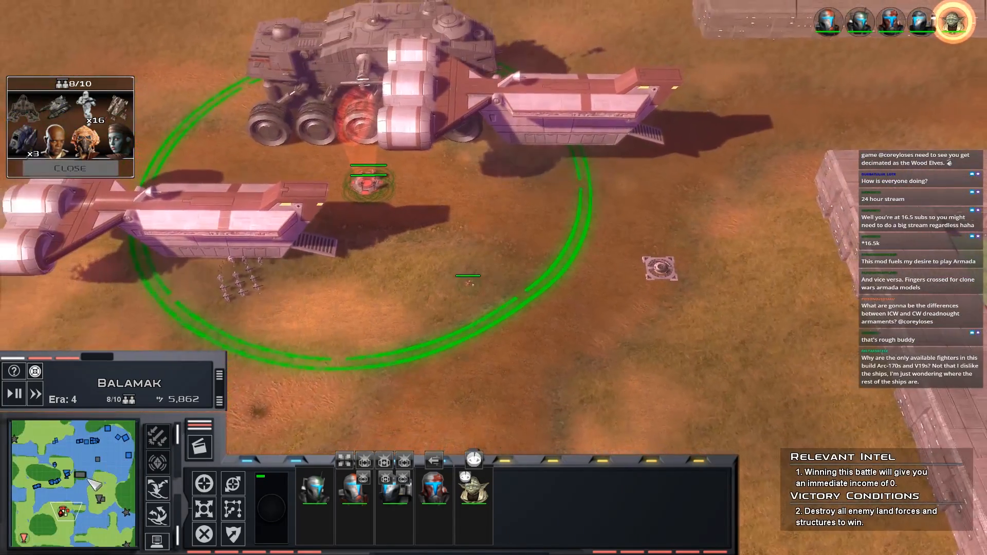
{"action": "left_click", "coordinate": [45, 494]}
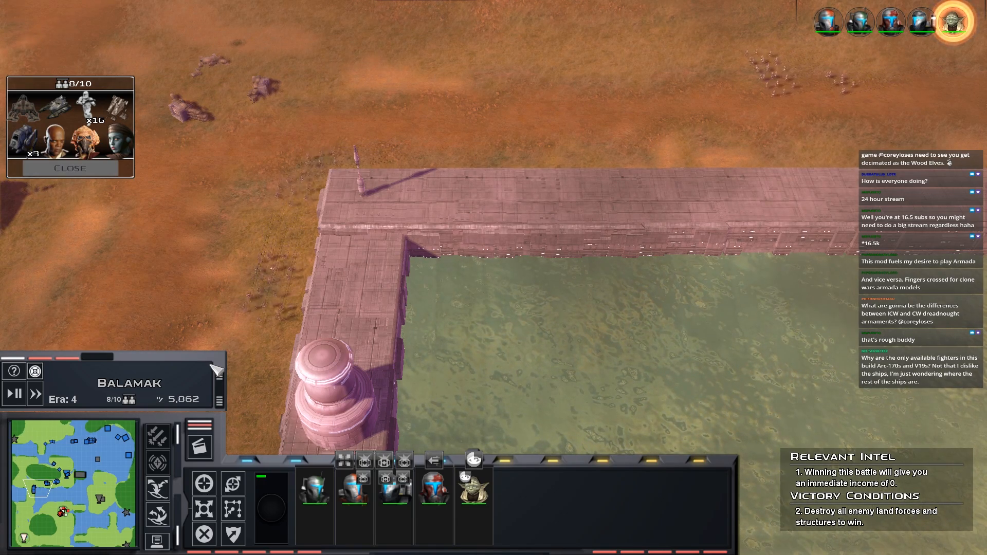
- Look over the burning building and desert, return to the base and select all clone trooper squads
{"action": "left_click", "coordinate": [84, 509]}
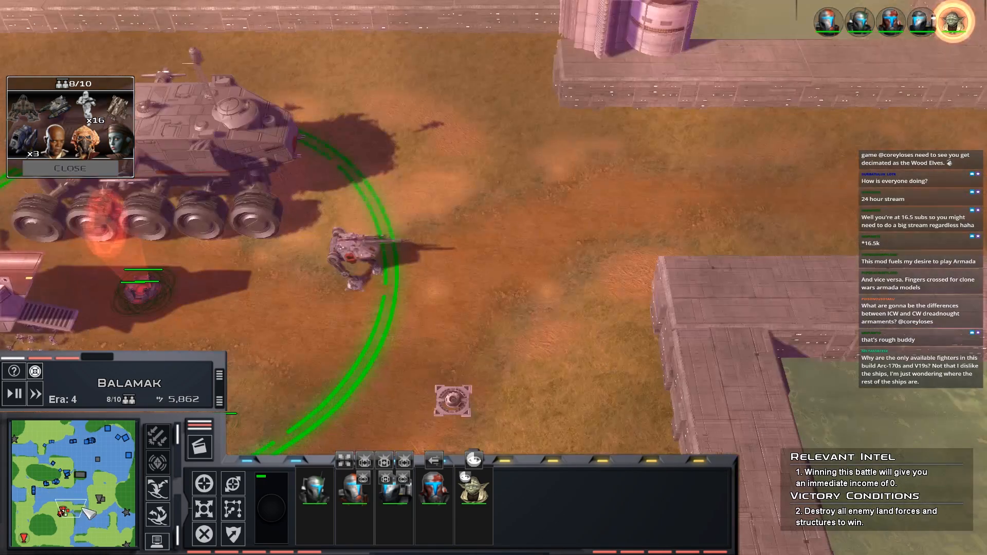
{"action": "left_click", "coordinate": [131, 523]}
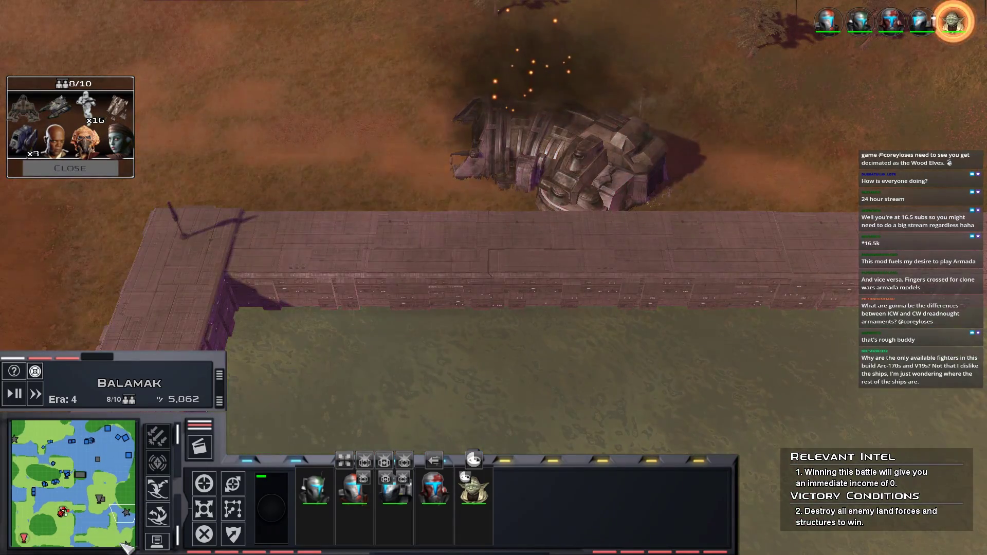
{"action": "left_click", "coordinate": [127, 546]}
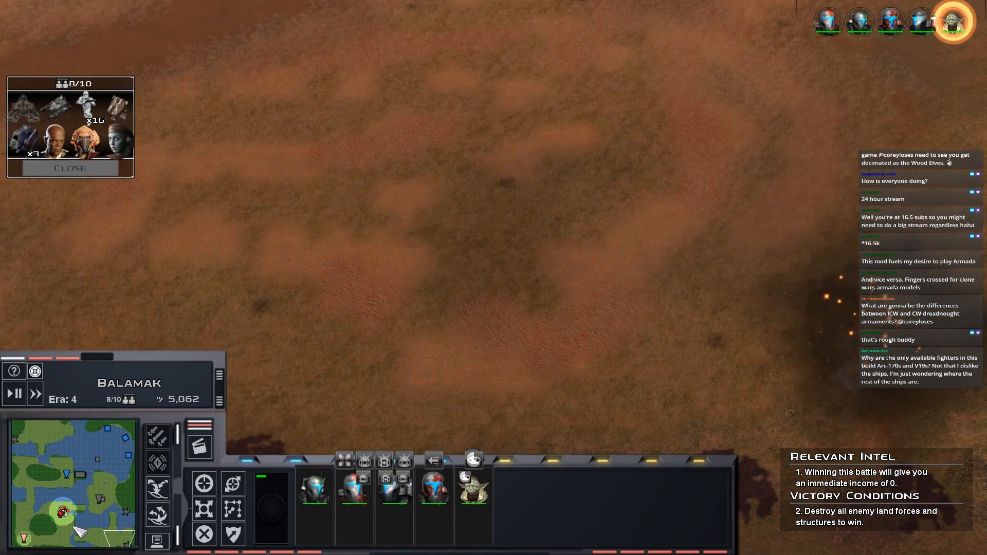
{"action": "left_click", "coordinate": [66, 510]}
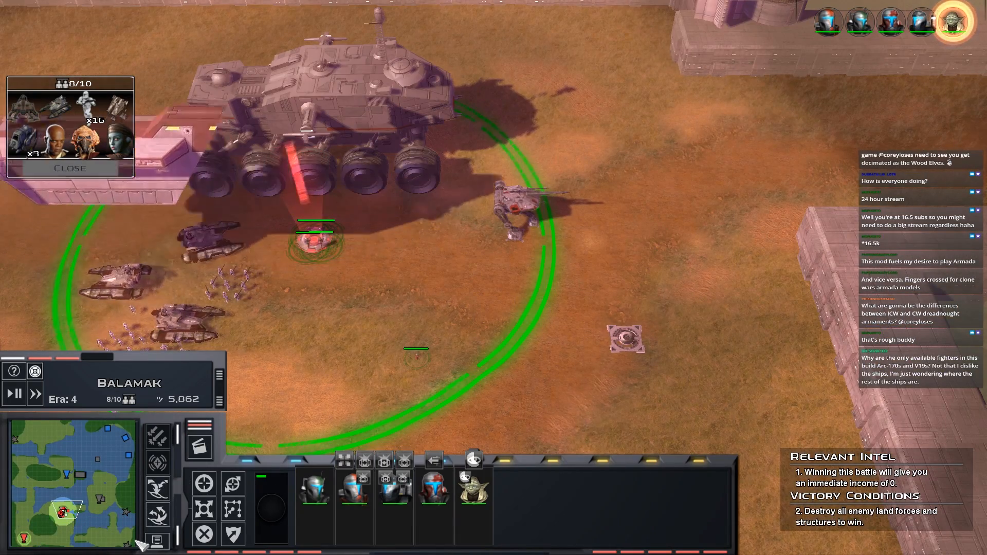
{"action": "left_click", "coordinate": [236, 301]}
{"action": "double_click", "coordinate": [241, 311]}
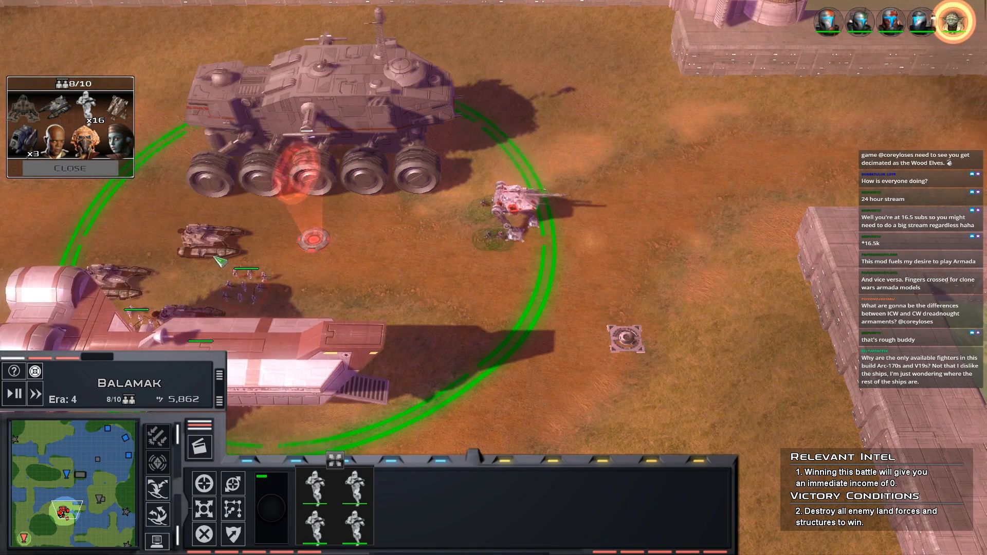
- Check the wheeled vehicle and newly landed walker, then select all three TX-130 tanks
{"action": "left_click", "coordinate": [291, 180]}
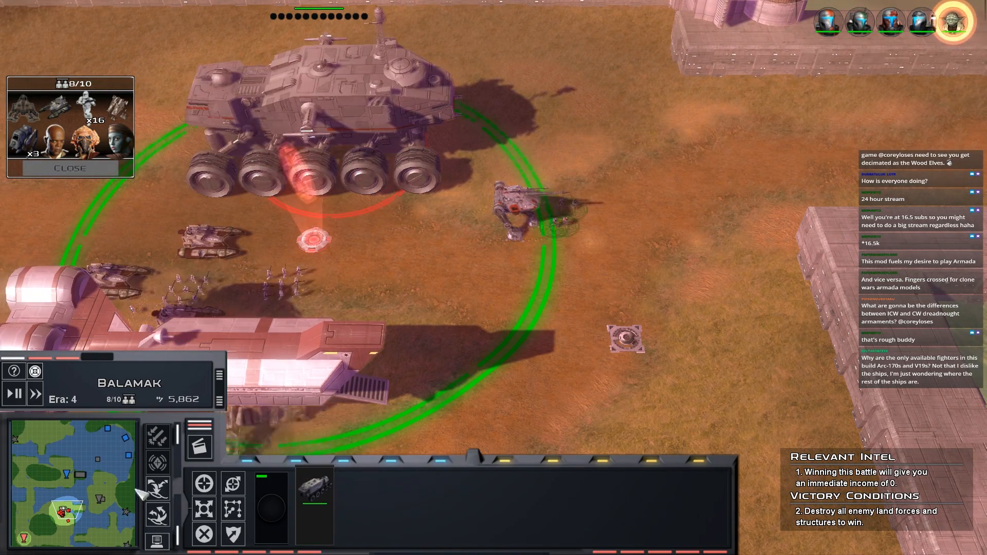
{"action": "left_click", "coordinate": [515, 207]}
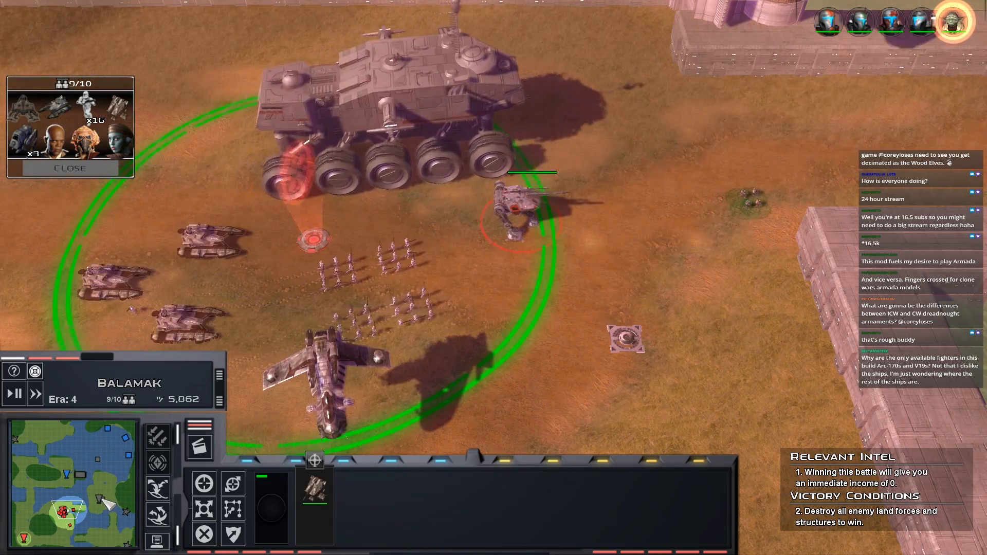
{"action": "left_click_drag", "start_coordinate": [241, 201], "coordinate": [37, 346]}
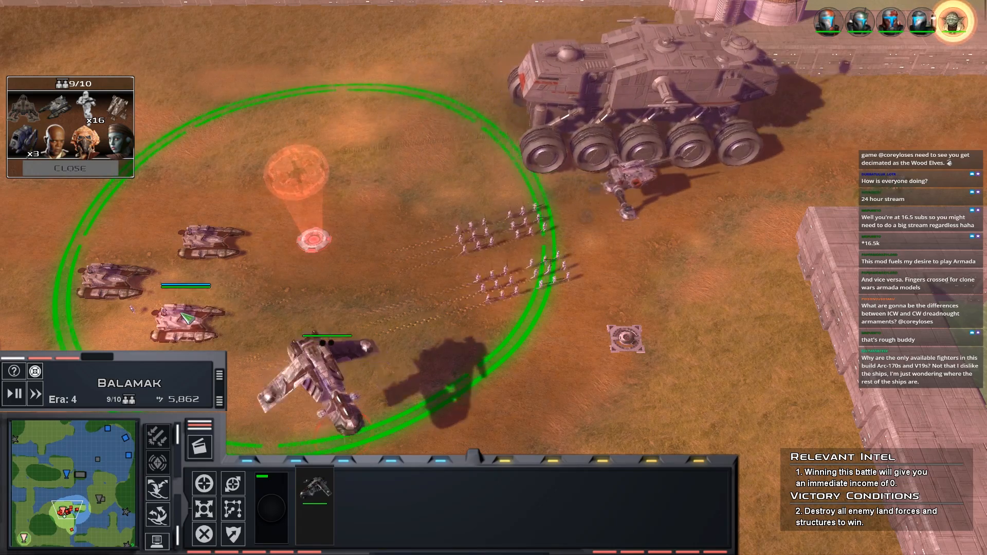
{"action": "left_click", "coordinate": [133, 308]}
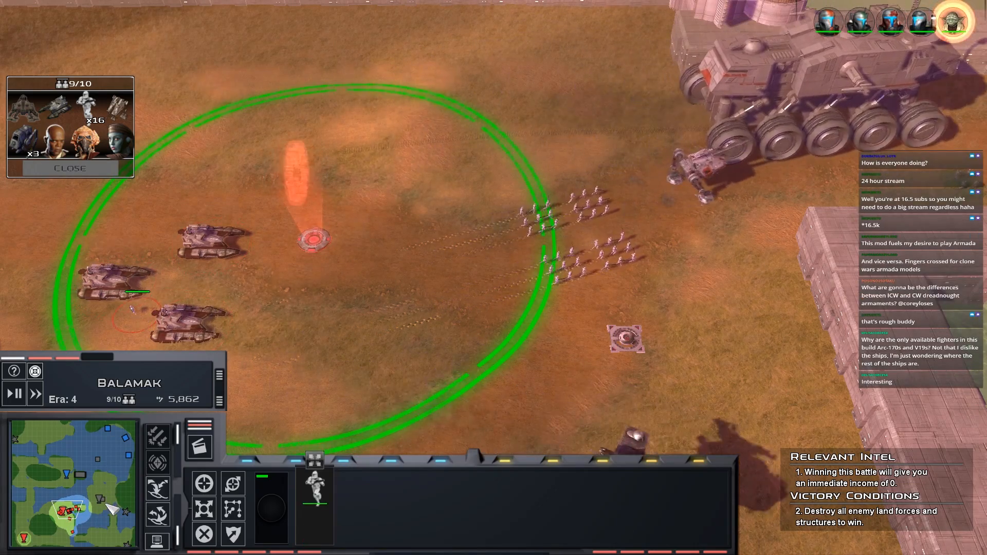
{"action": "double_click", "coordinate": [220, 255]}
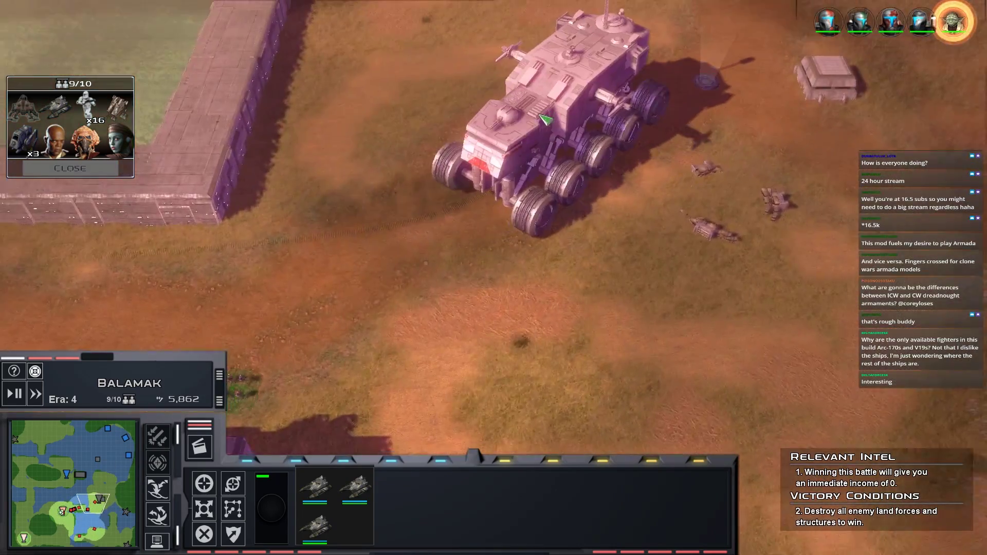
- Send the Juggernaut to a spot on the left and select the four clone trooper squads
{"action": "left_click_drag", "start_coordinate": [309, 323], "coordinate": [563, 236]}
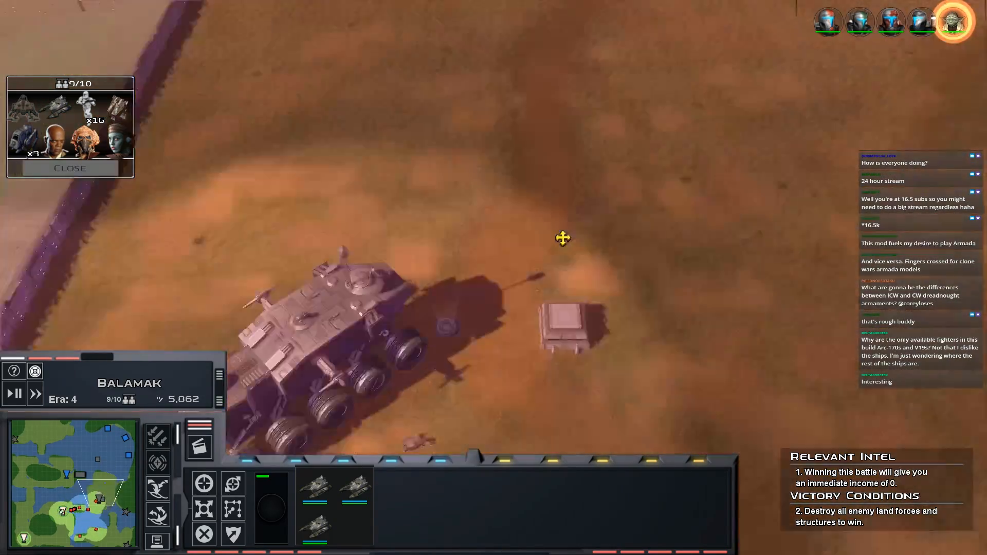
{"action": "left_click", "coordinate": [334, 323]}
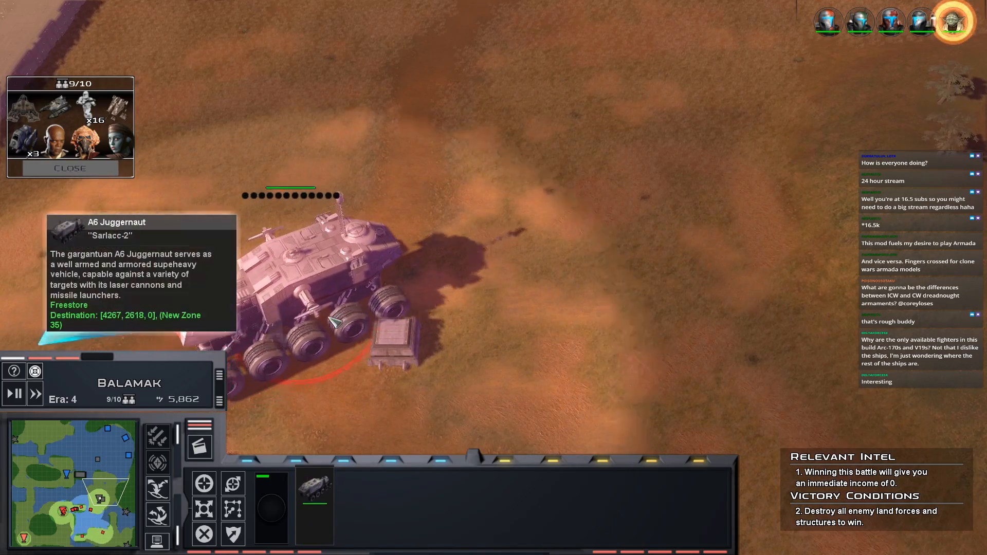
{"action": "right_click", "coordinate": [275, 341]}
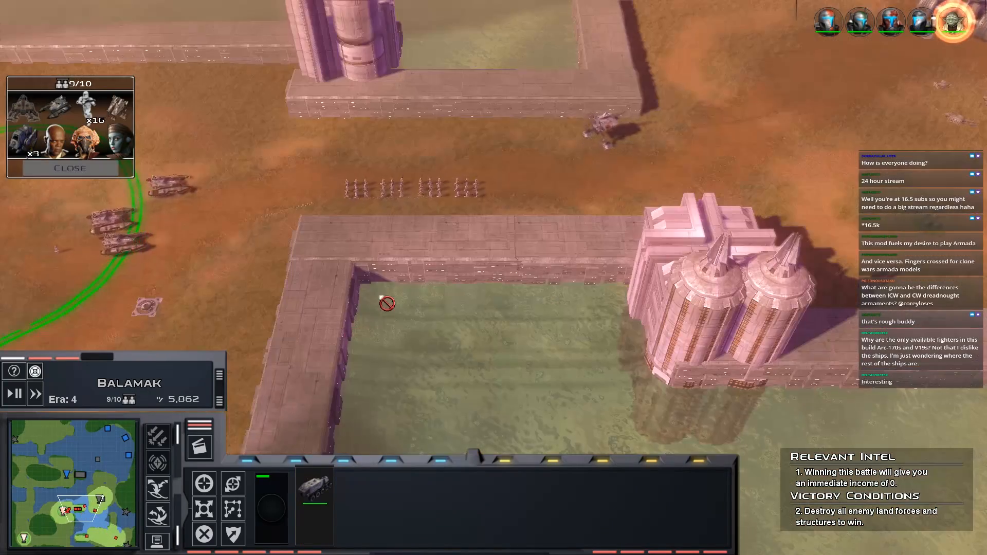
{"action": "key", "text": "Right"}
{"action": "key", "text": "Up"}
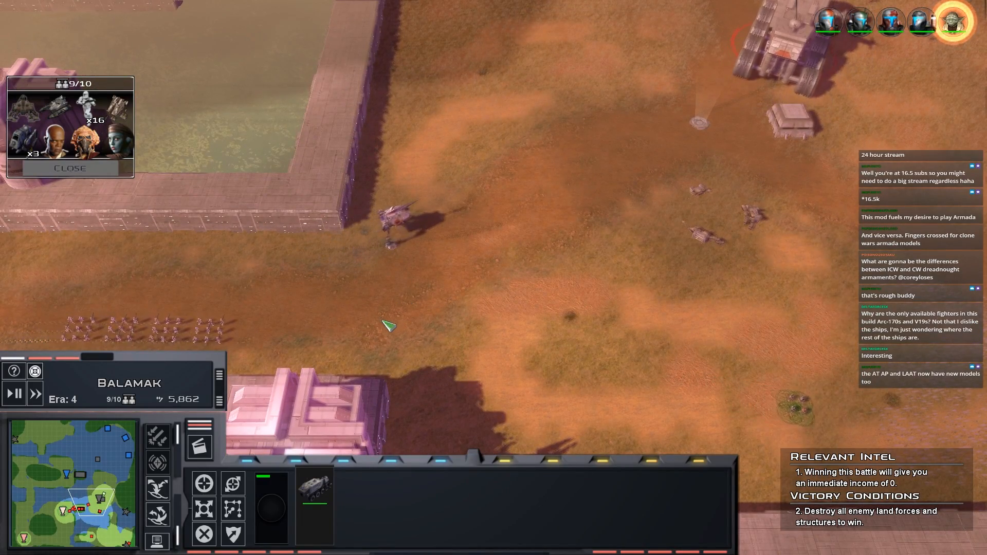
{"action": "left_click_drag", "start_coordinate": [348, 272], "coordinate": [88, 353]}
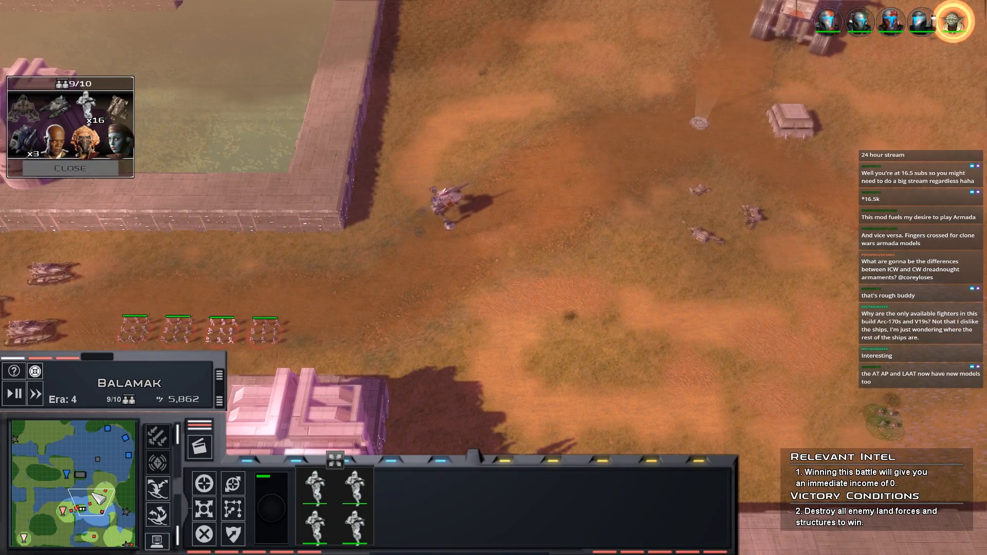
- Check the gunship, the troopers by the wall and the tanks by jumping between unit groups
{"action": "left_click", "coordinate": [136, 544]}
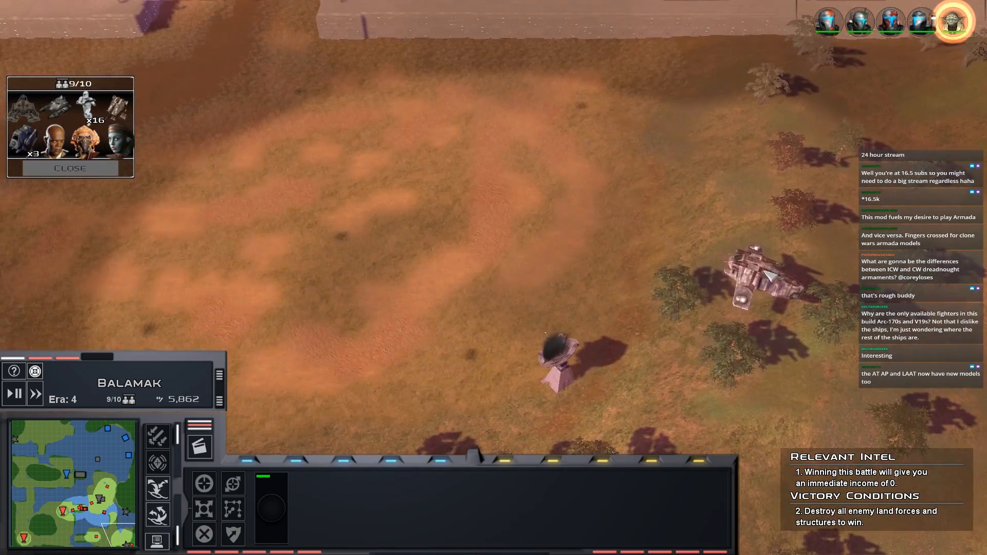
{"action": "key", "text": "Up"}
{"action": "key", "text": "Left"}
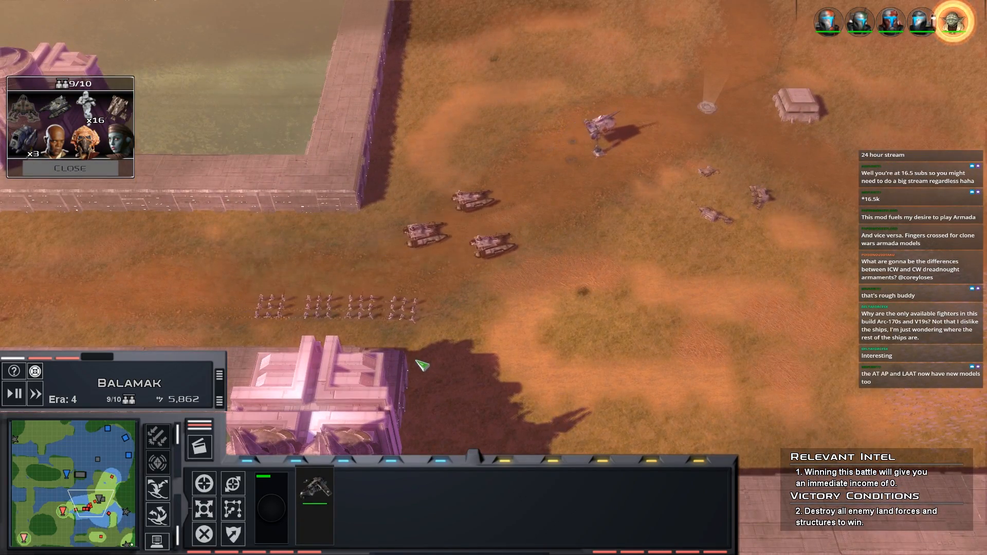
{"action": "left_click", "coordinate": [330, 327]}
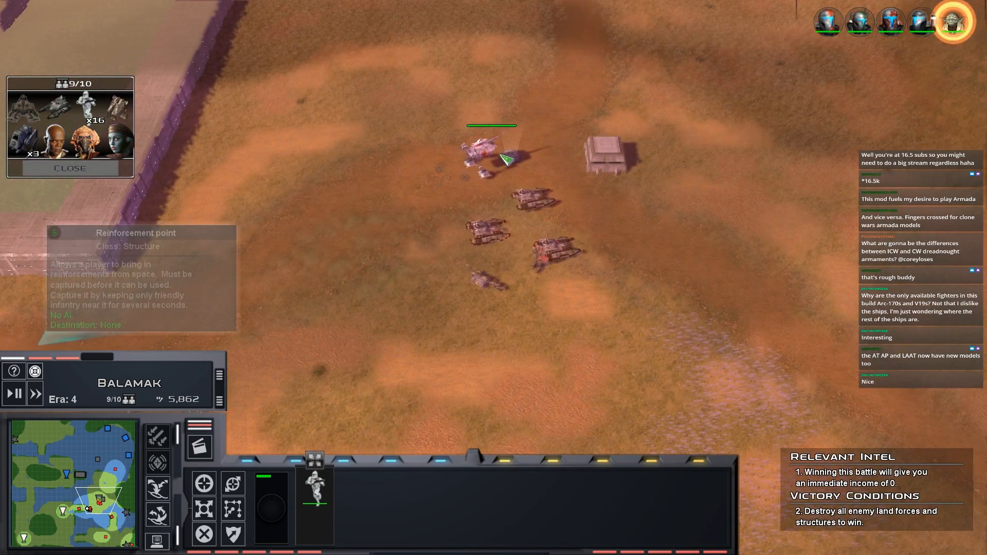
{"action": "key", "text": "space"}
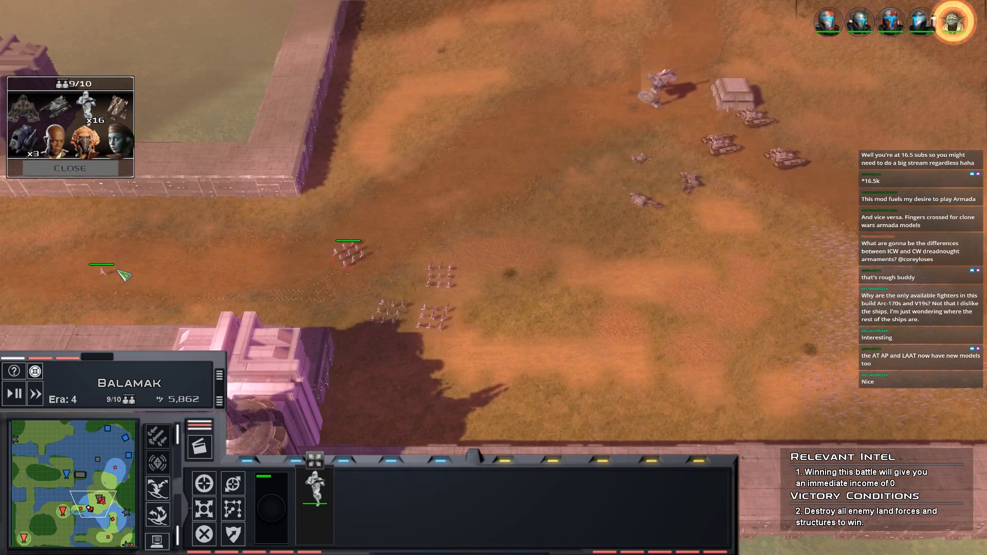
{"action": "key", "text": "space"}
{"action": "key", "text": "space"}
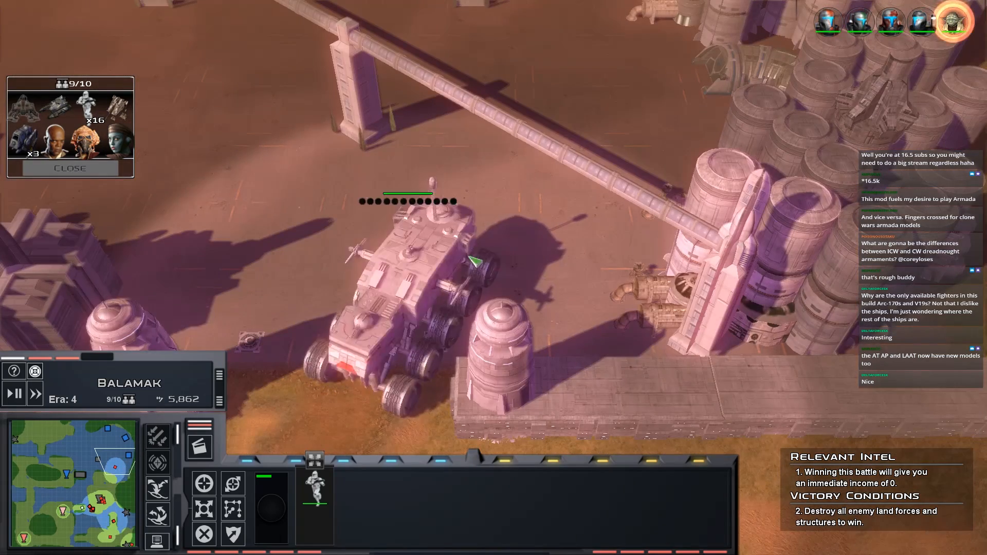
- Order the Juggernaut at the enemy base to attack the Heavy Factory
{"action": "left_click", "coordinate": [440, 262]}
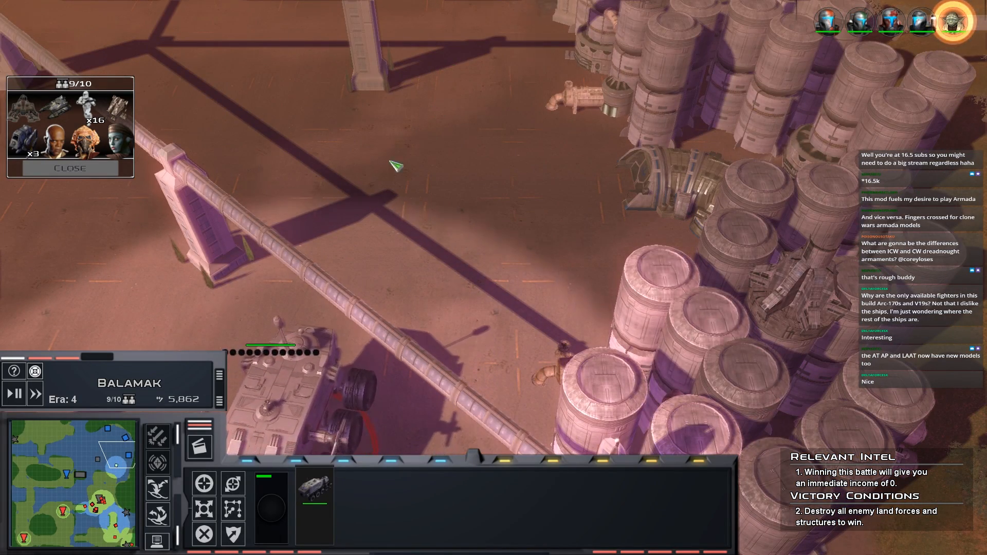
{"action": "key", "text": "space"}
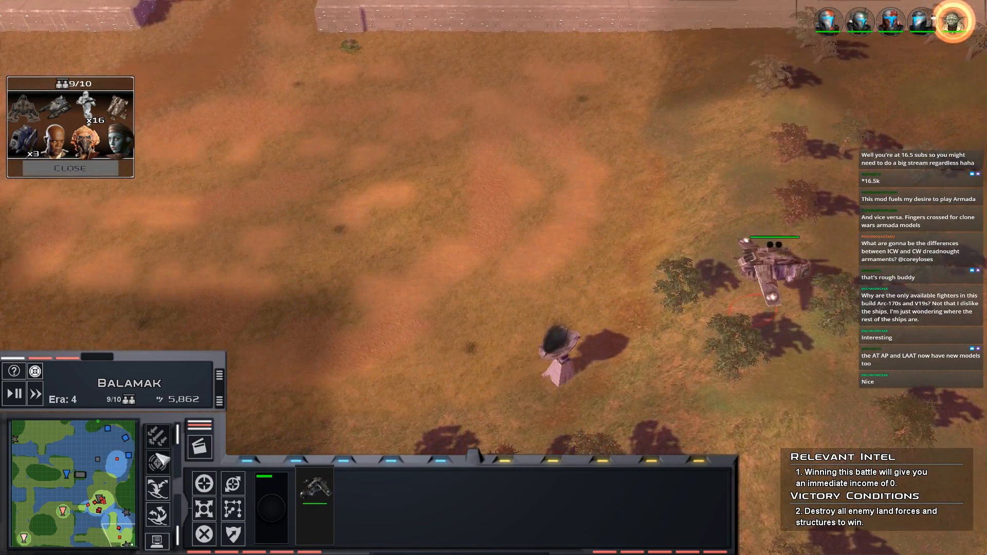
{"action": "key", "text": "1"}
{"action": "key", "text": "1"}
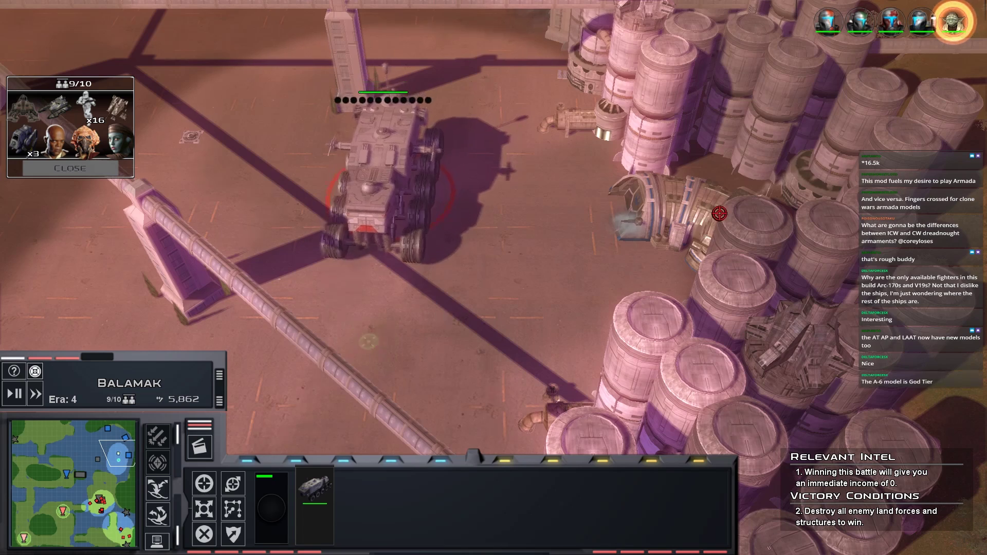
{"action": "right_click", "coordinate": [637, 224]}
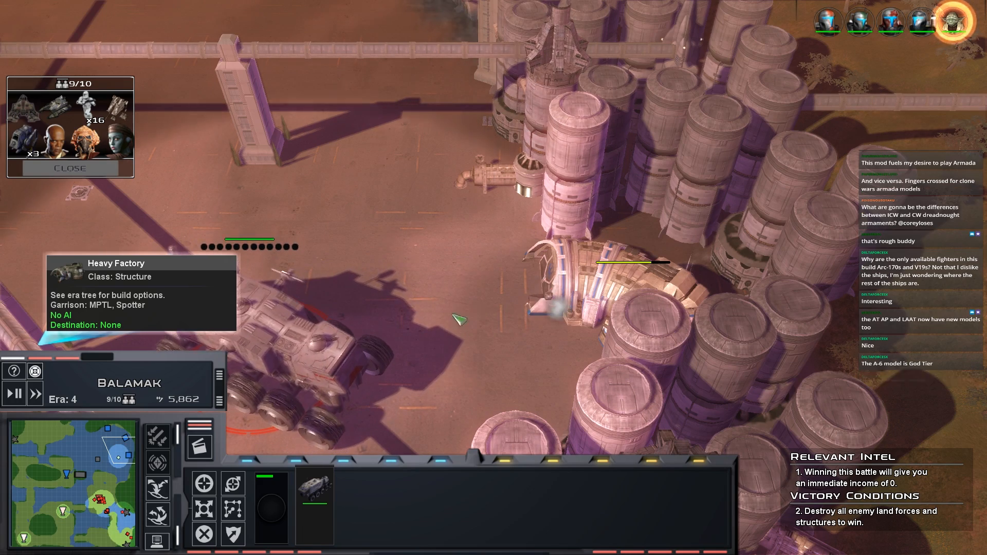
- Select the hero group in the open grassland and send it to a new spot
{"action": "left_click", "coordinate": [127, 536]}
{"action": "left_click_drag", "start_coordinate": [712, 103], "coordinate": [512, 257]}
{"action": "right_click", "coordinate": [475, 301]}
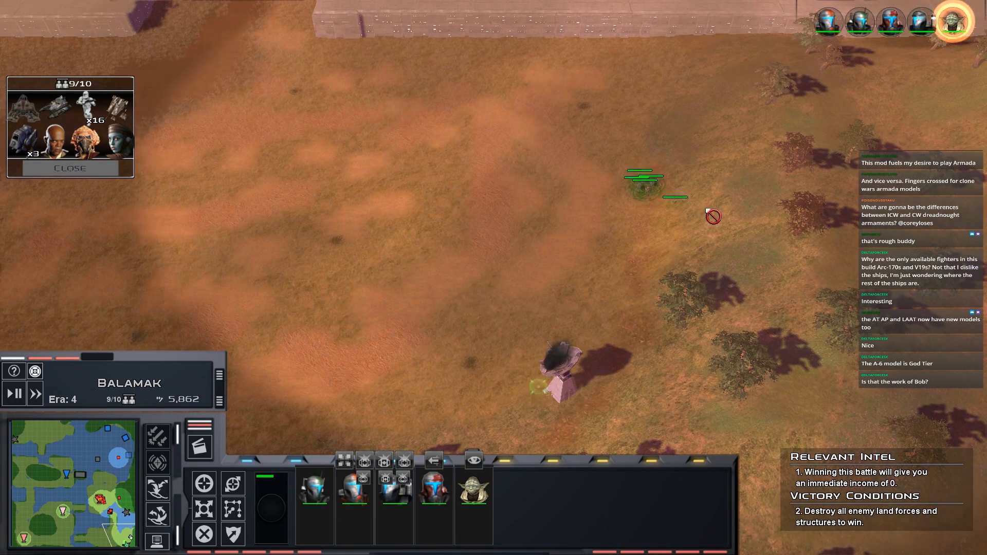
- Check the LAAT gunship and the tank near the enemy base, then drop a clone trooper squad into the landing zone
{"action": "left_click_drag", "start_coordinate": [681, 164], "coordinate": [575, 221]}
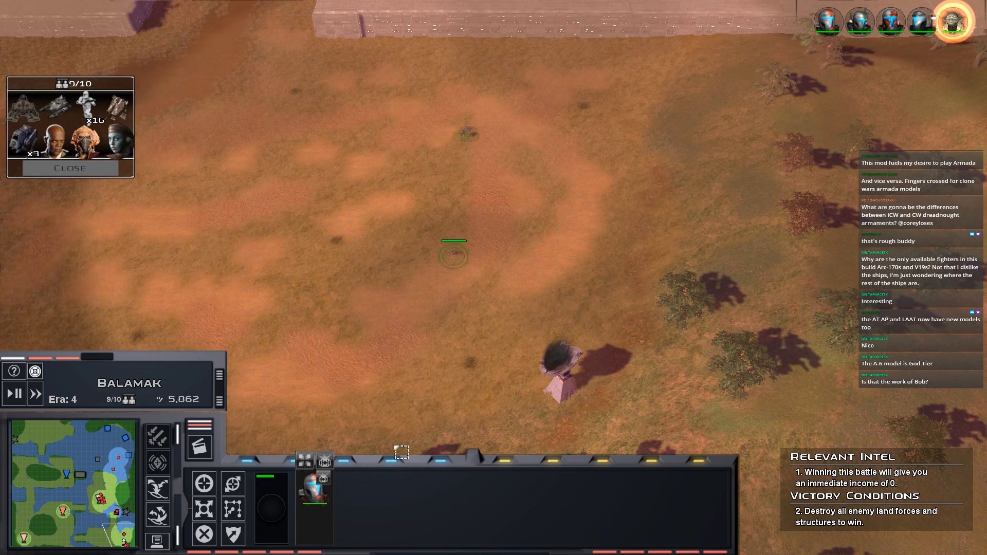
{"action": "left_click", "coordinate": [98, 471]}
{"action": "left_click", "coordinate": [455, 286]}
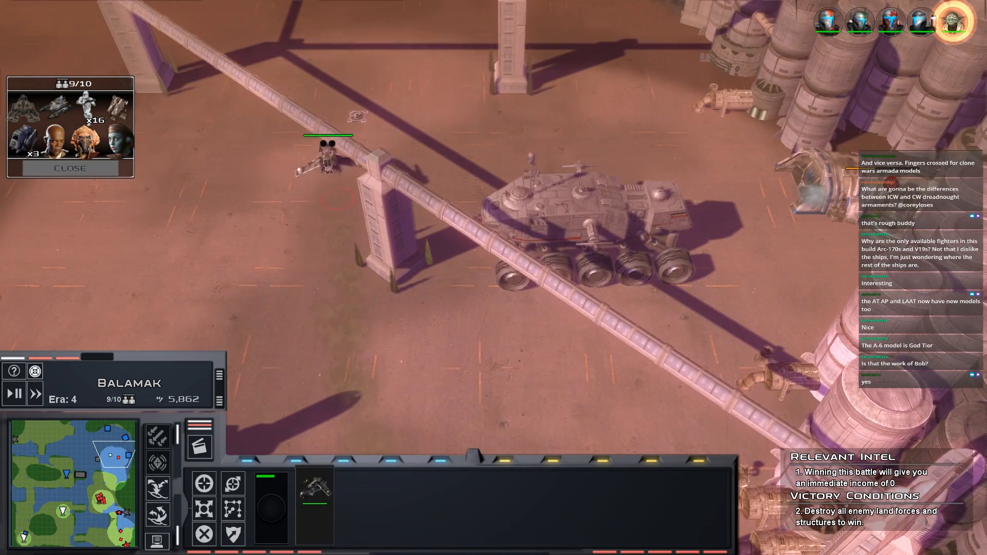
{"action": "scroll", "coordinate": [690, 152], "scroll_direction": "up", "scroll_amount": 3}
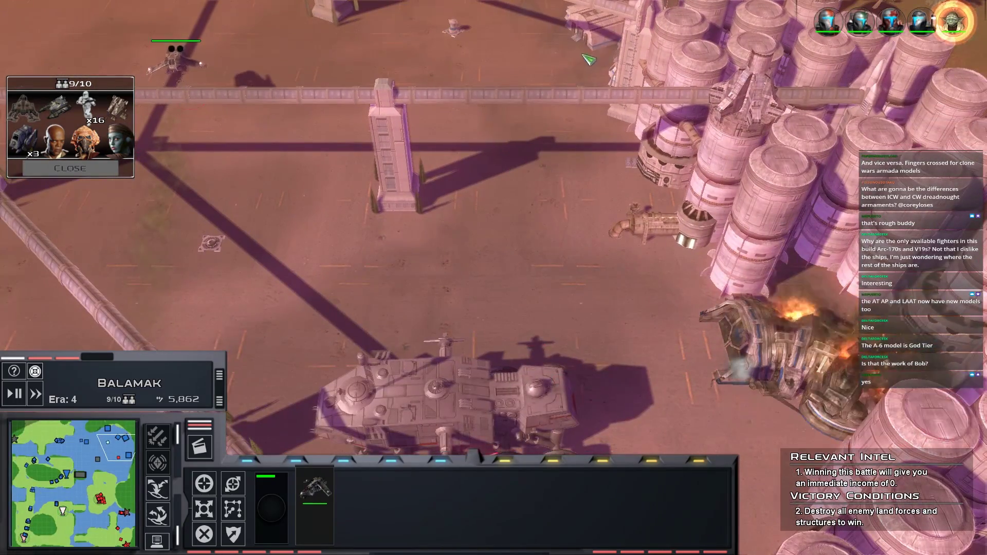
{"action": "left_click", "coordinate": [444, 386]}
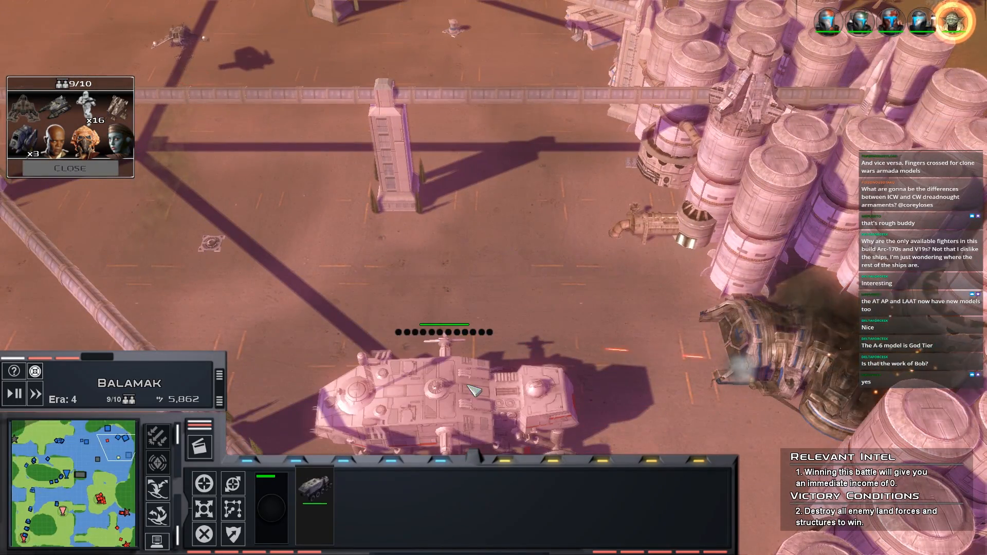
{"action": "left_click", "coordinate": [158, 463]}
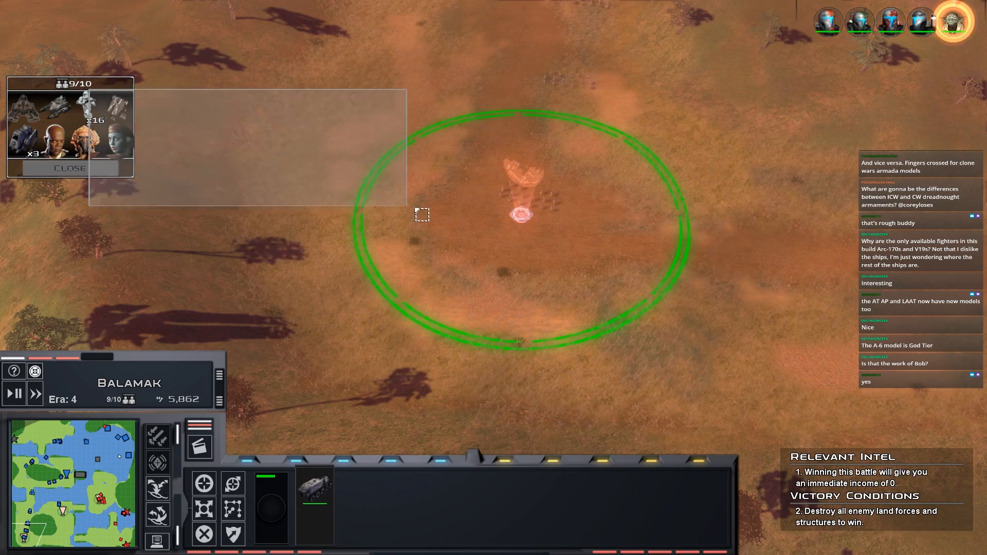
{"action": "left_click_drag", "start_coordinate": [499, 264], "coordinate": [499, 272]}
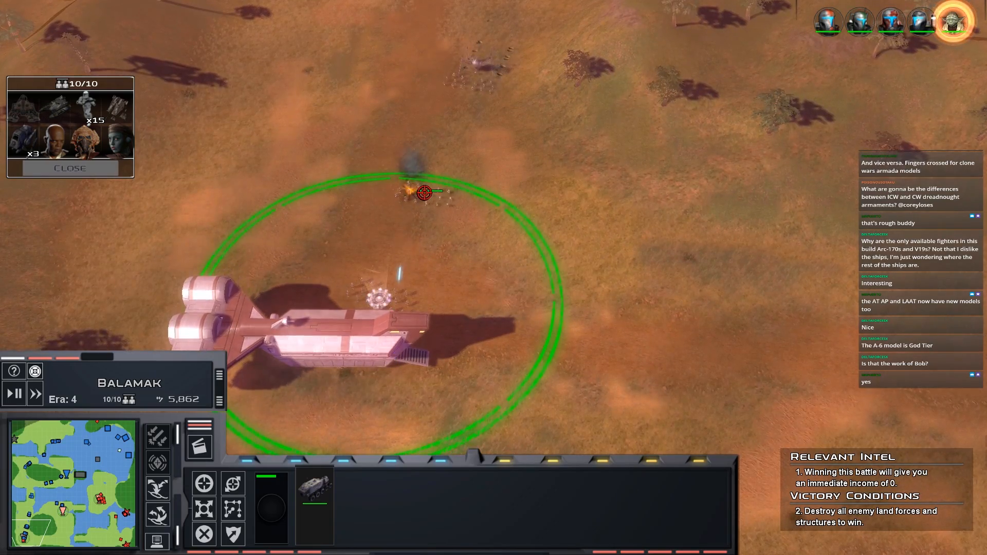
- Look over the enemy base, then select the units near the wrecked ship and order them forward
{"action": "left_click", "coordinate": [123, 450]}
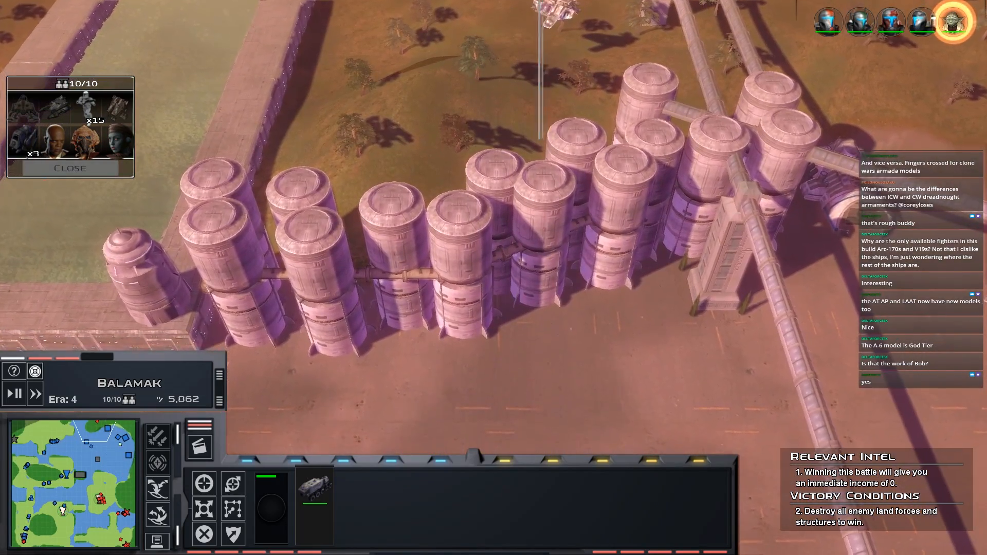
{"action": "left_click", "coordinate": [124, 446]}
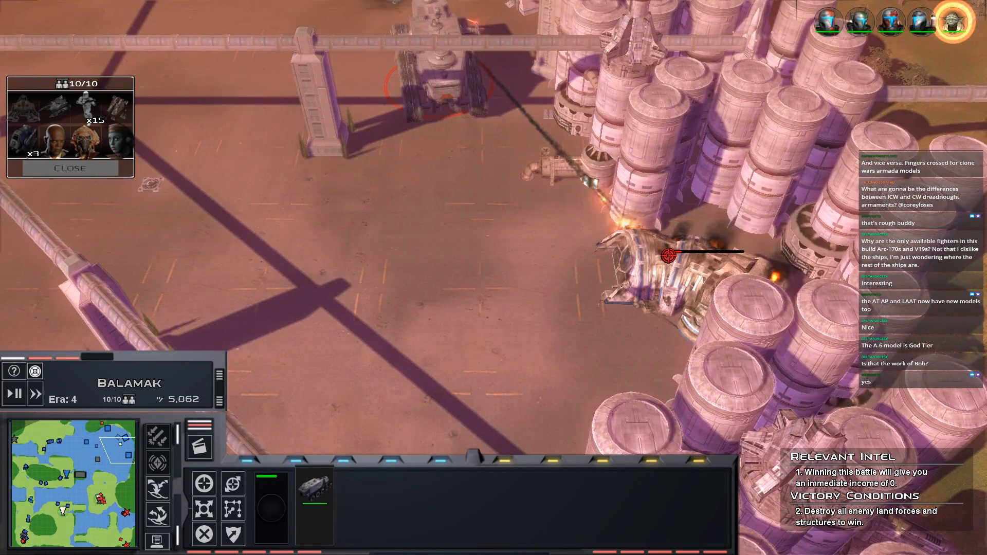
{"action": "left_click", "coordinate": [24, 538]}
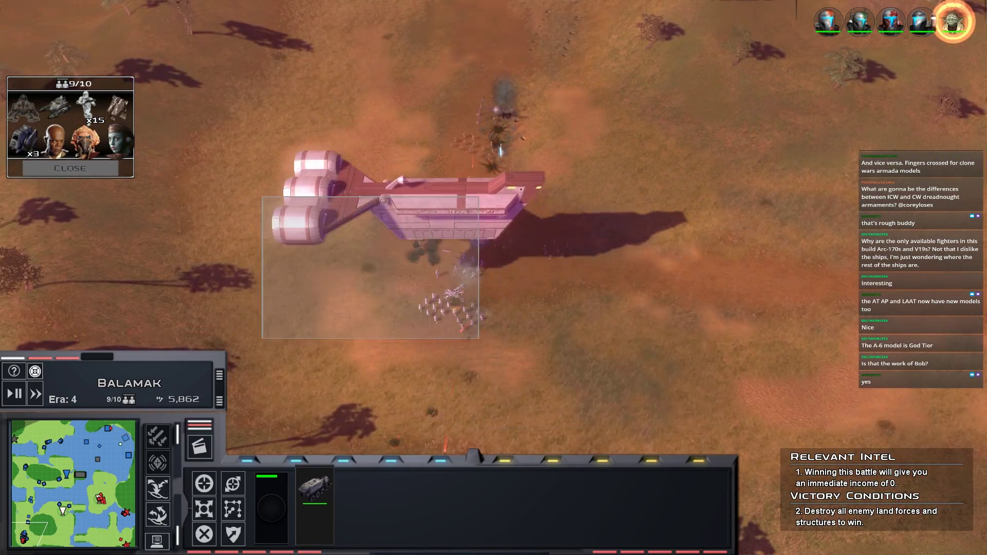
{"action": "left_click_drag", "start_coordinate": [479, 338], "coordinate": [479, 339]}
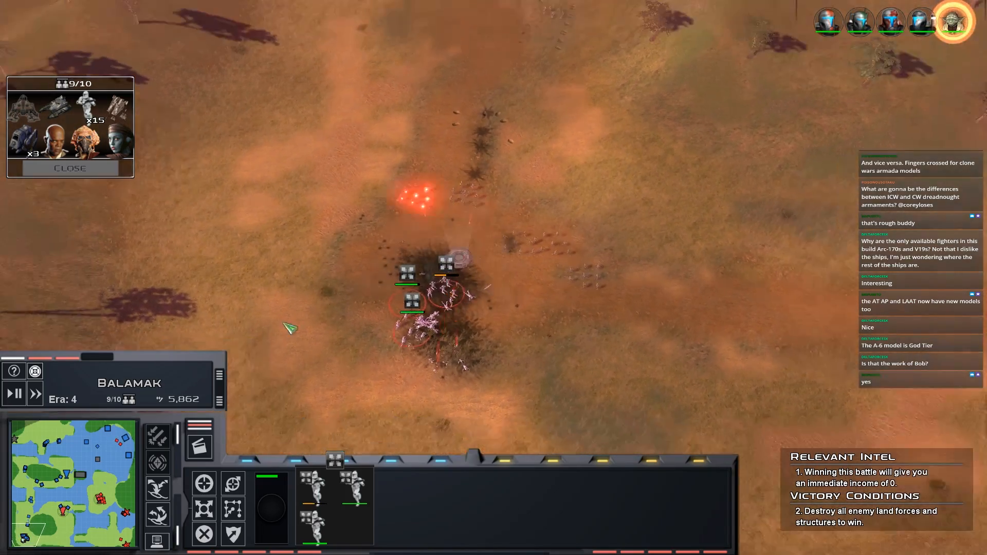
{"action": "left_click", "coordinate": [127, 538]}
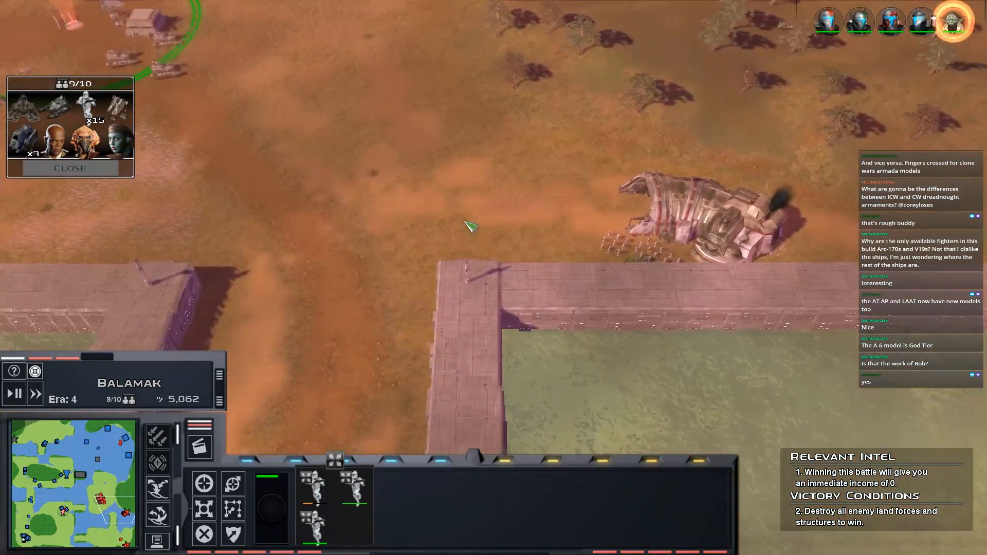
{"action": "left_click_drag", "start_coordinate": [520, 179], "coordinate": [717, 282]}
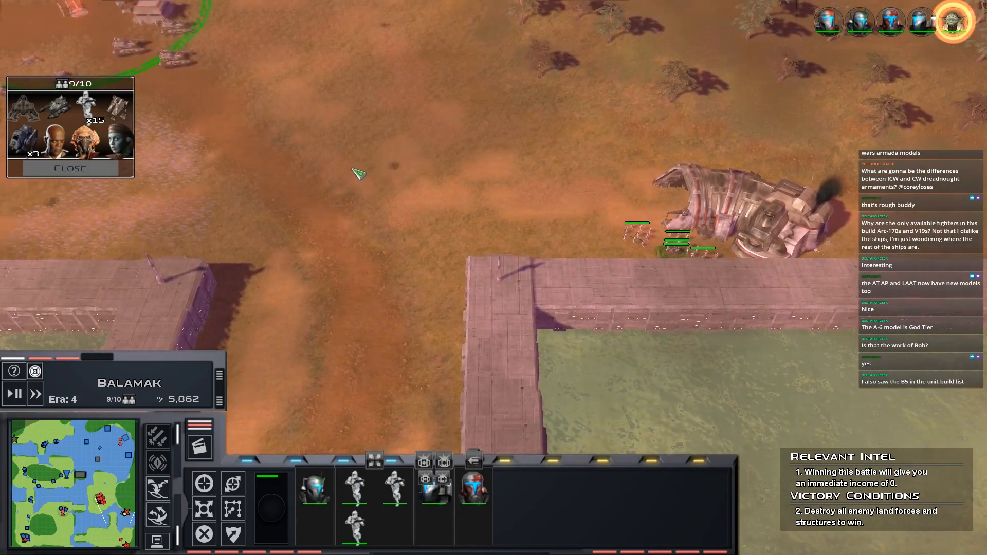
{"action": "right_click", "coordinate": [356, 174]}
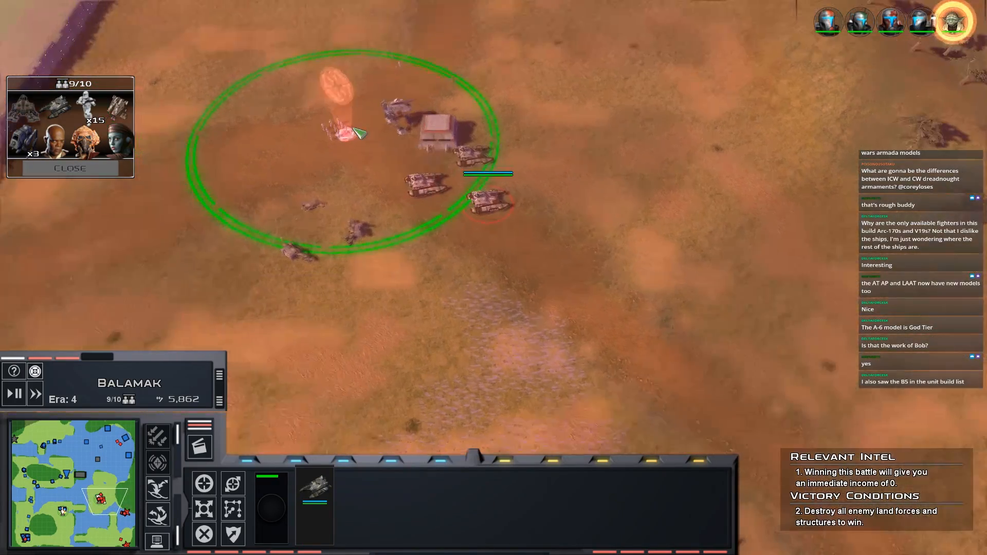
- Select tanks and a trooper squad, then check the gunship by the enemy base and the infantry group
{"action": "left_click_drag", "start_coordinate": [269, 93], "coordinate": [518, 247]}
{"action": "left_click", "coordinate": [64, 513]}
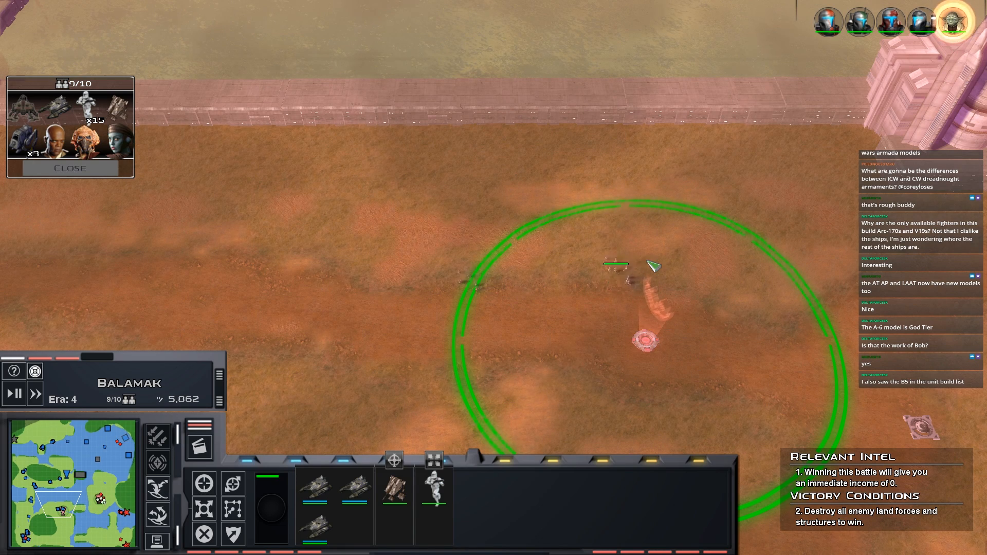
{"action": "left_click", "coordinate": [128, 444]}
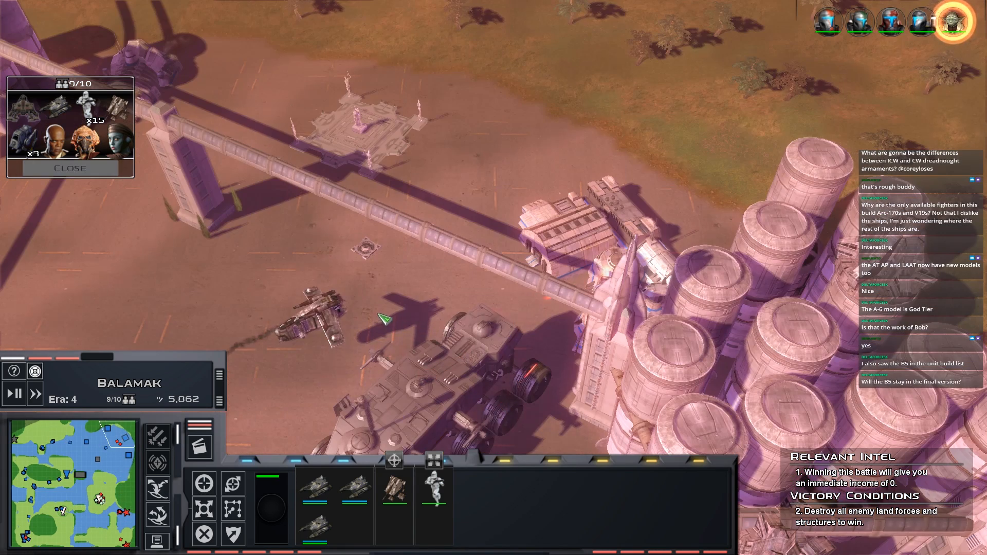
{"action": "left_click", "coordinate": [334, 315]}
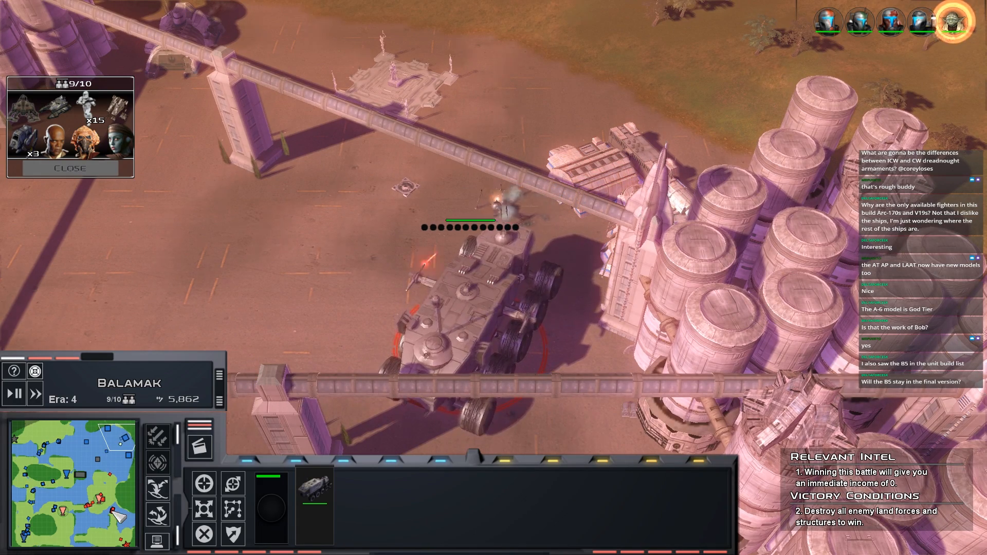
{"action": "key", "text": "2"}
{"action": "key", "text": "2"}
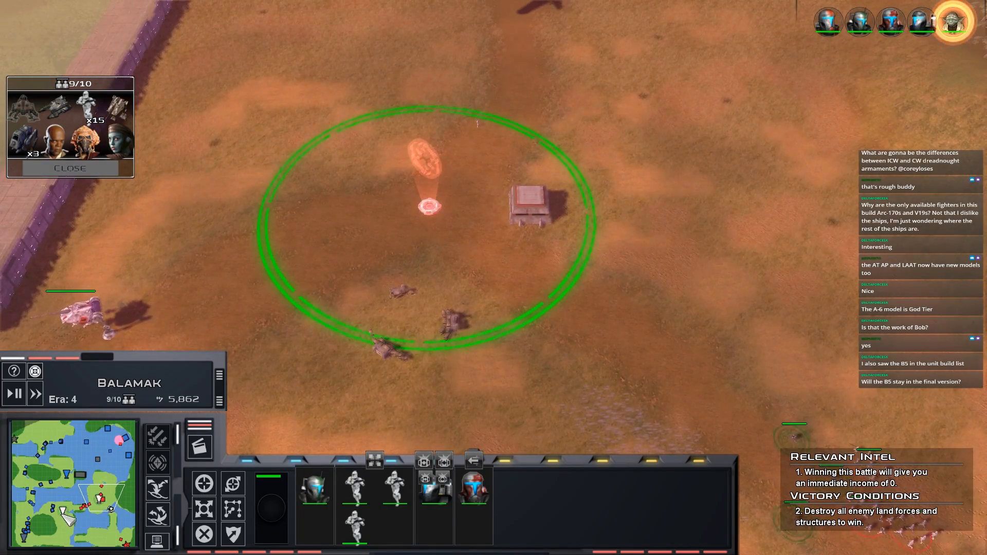
- Select the three tanks at the walled base and call a Clone Trooper squad into the capture circle for 10/10 population
{"action": "left_click", "coordinate": [109, 501]}
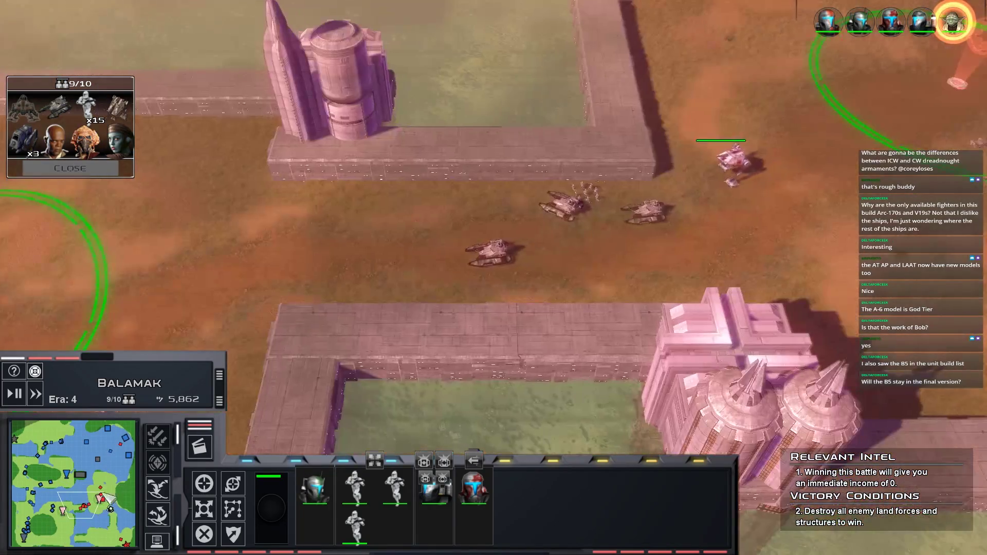
{"action": "double_click", "coordinate": [551, 205]}
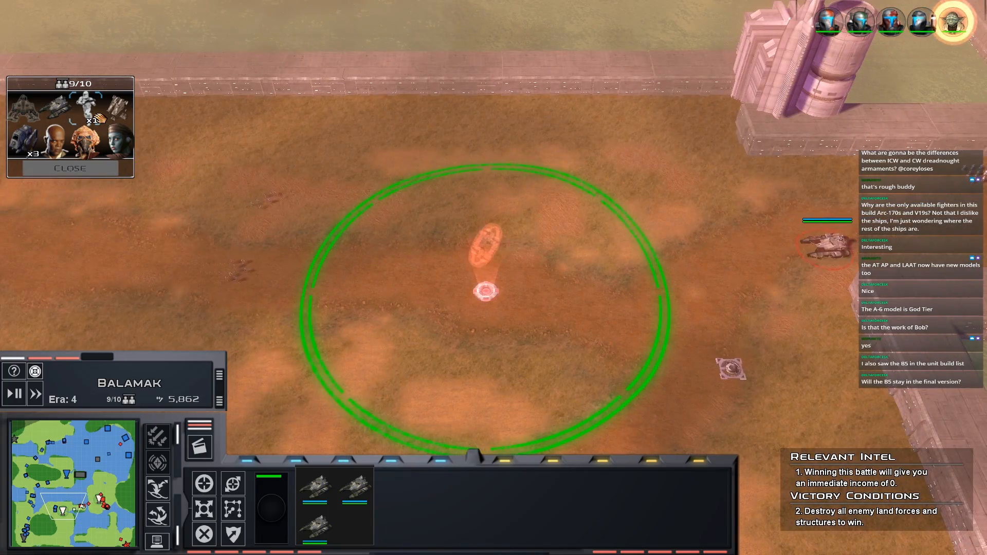
{"action": "left_click", "coordinate": [87, 106]}
{"action": "left_click", "coordinate": [357, 237]}
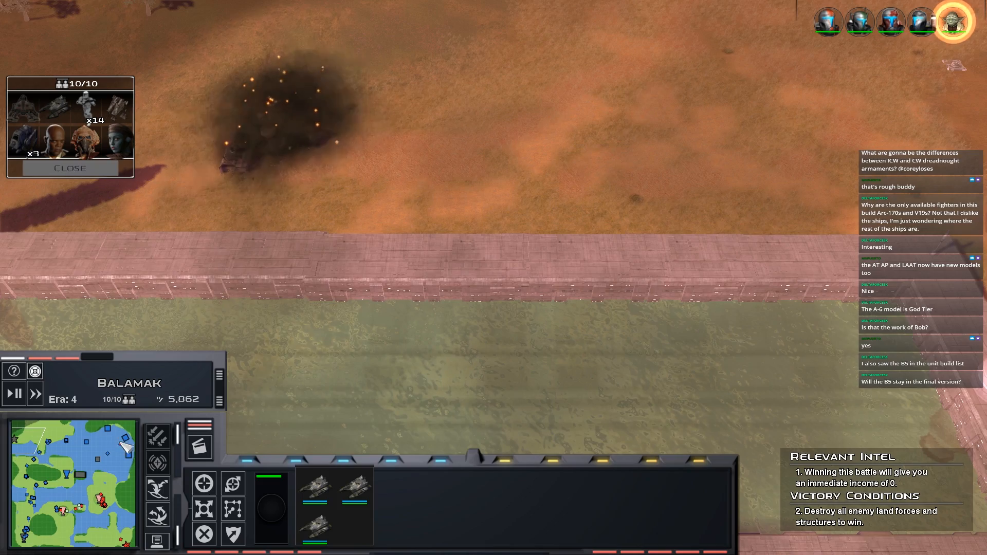
- Pan around the Juggernaut firing on the enemy base structures, then jump back to the friendly army
{"action": "left_click", "coordinate": [125, 447]}
{"action": "left_click", "coordinate": [416, 240]}
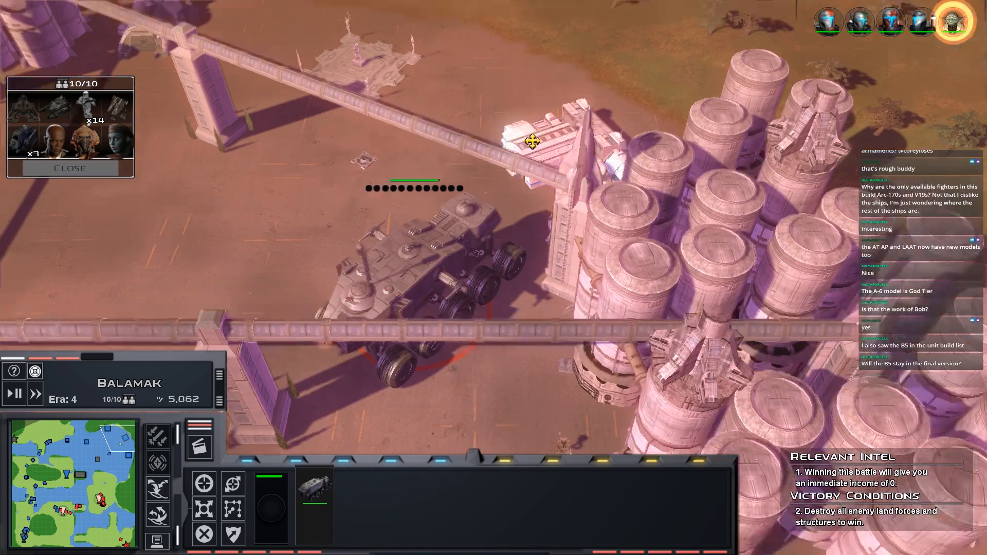
{"action": "key", "text": "Up"}
{"action": "key", "text": "Left"}
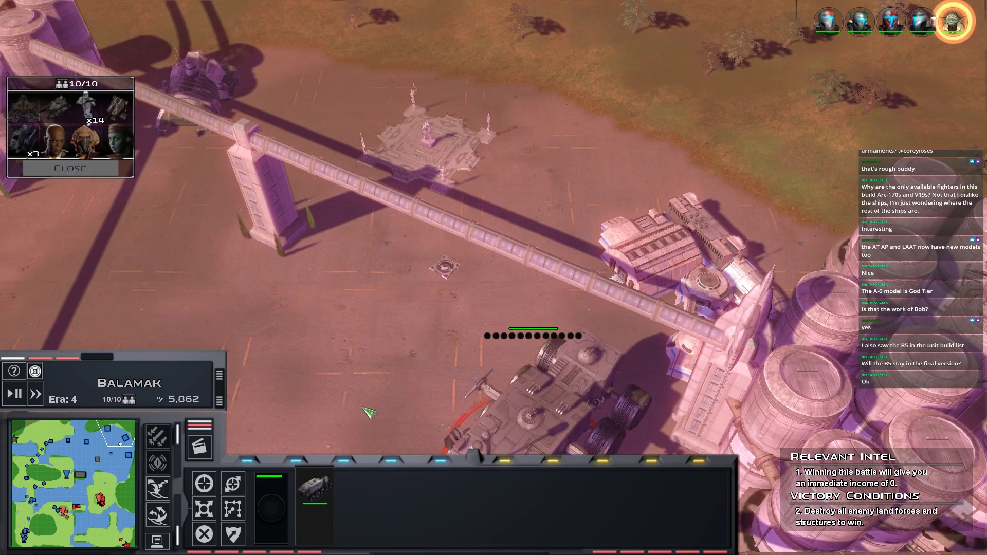
{"action": "key", "text": "Up"}
{"action": "key", "text": "Left"}
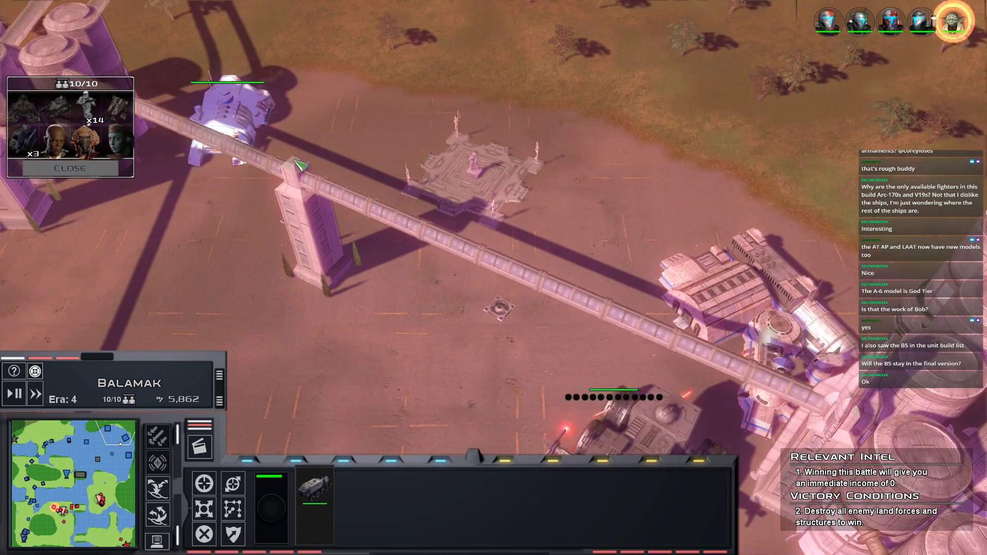
{"action": "key", "text": "Down"}
{"action": "key", "text": "Right"}
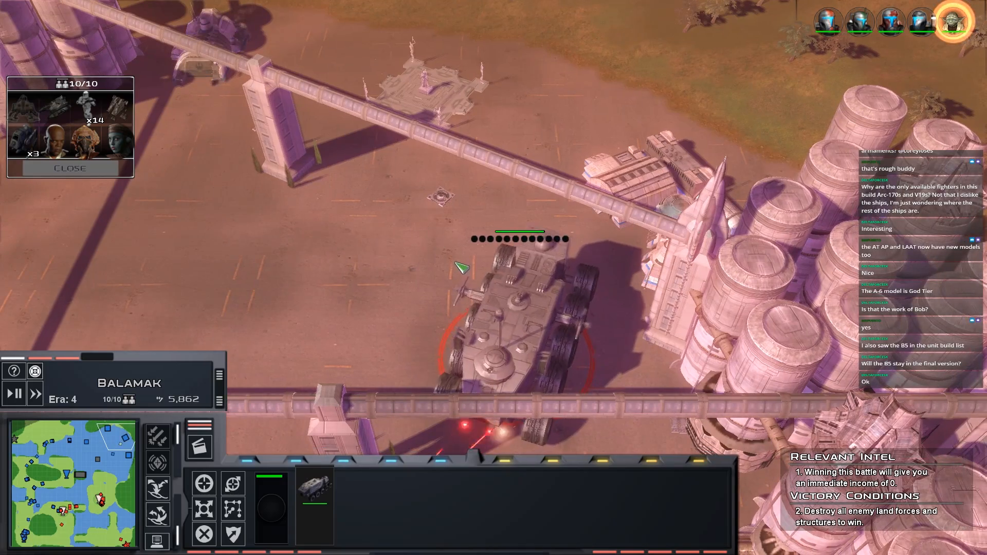
{"action": "key", "text": "Down"}
{"action": "key", "text": "Down"}
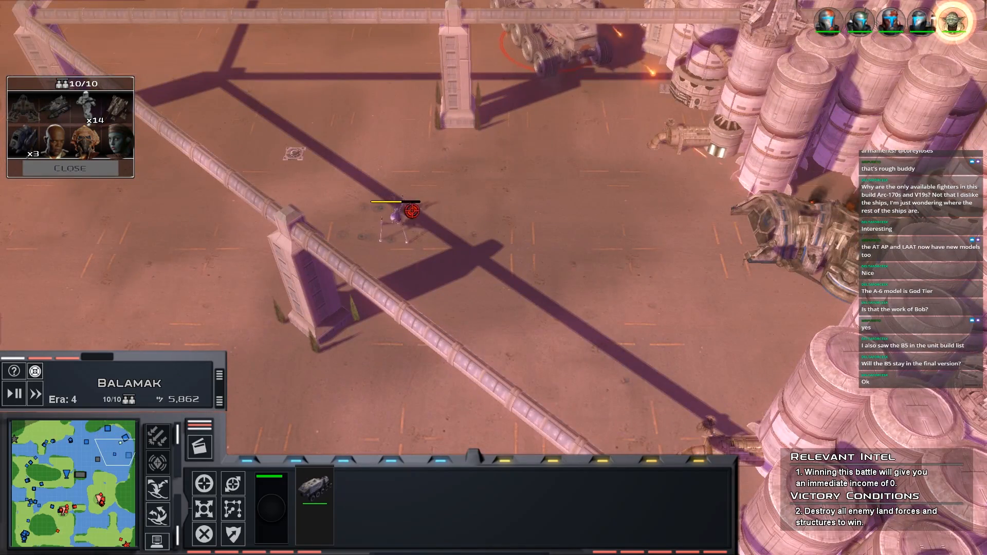
{"action": "key", "text": "Right"}
{"action": "key", "text": "Up"}
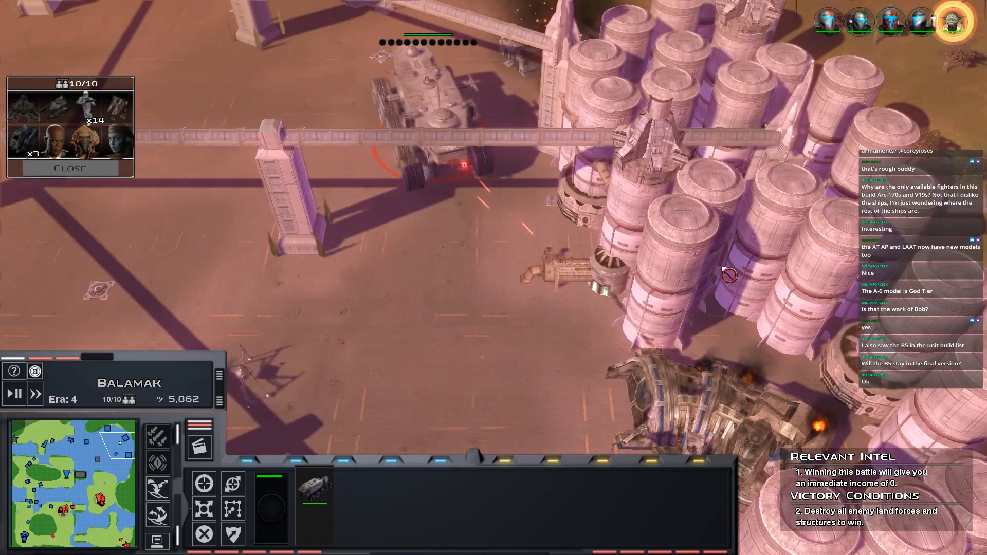
{"action": "key", "text": "Down"}
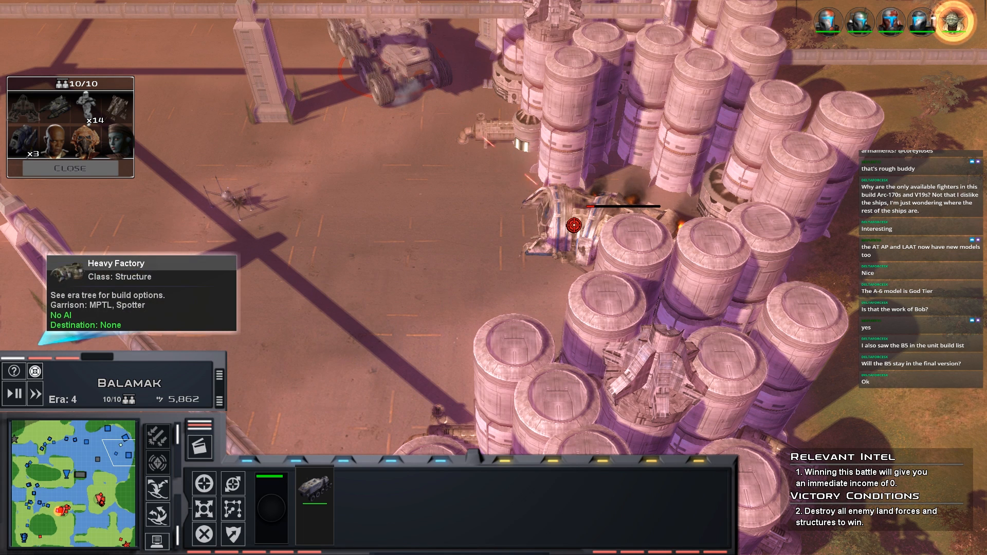
{"action": "key", "text": "space"}
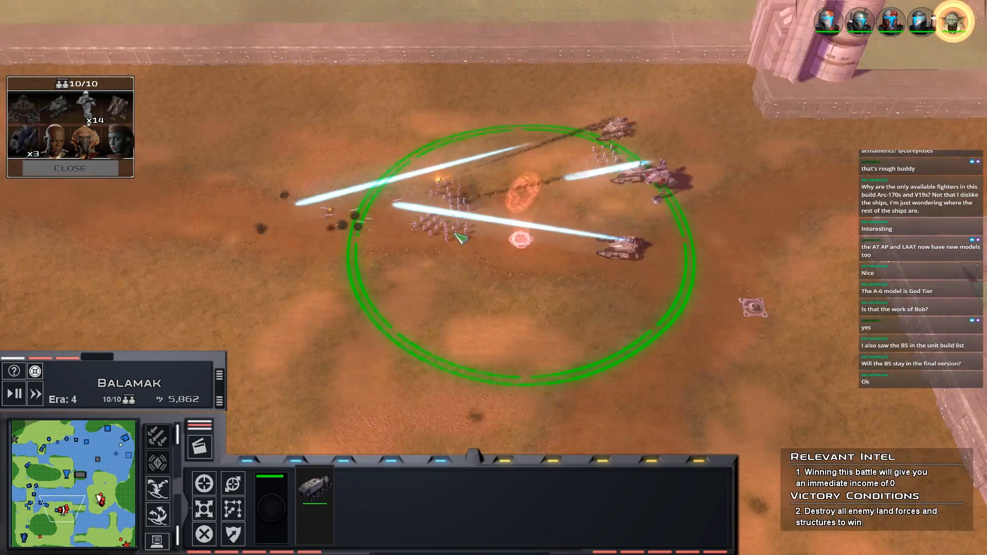
- Select the six trooper squads, switch to the tank group, watch the assault on the enemy base, then recall the hero and infantry group
{"action": "left_click_drag", "start_coordinate": [360, 99], "coordinate": [499, 232]}
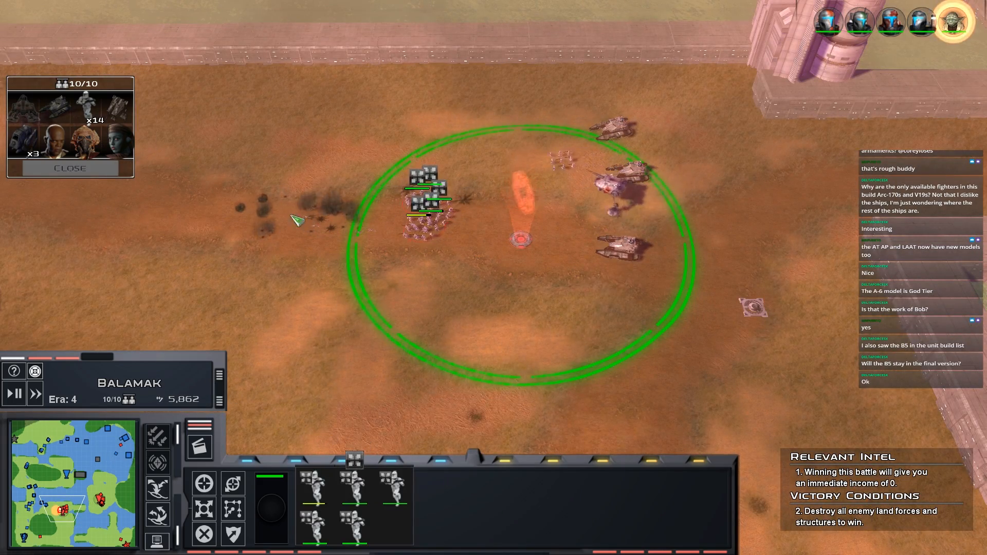
{"action": "left_click_drag", "start_coordinate": [657, 147], "coordinate": [185, 386]}
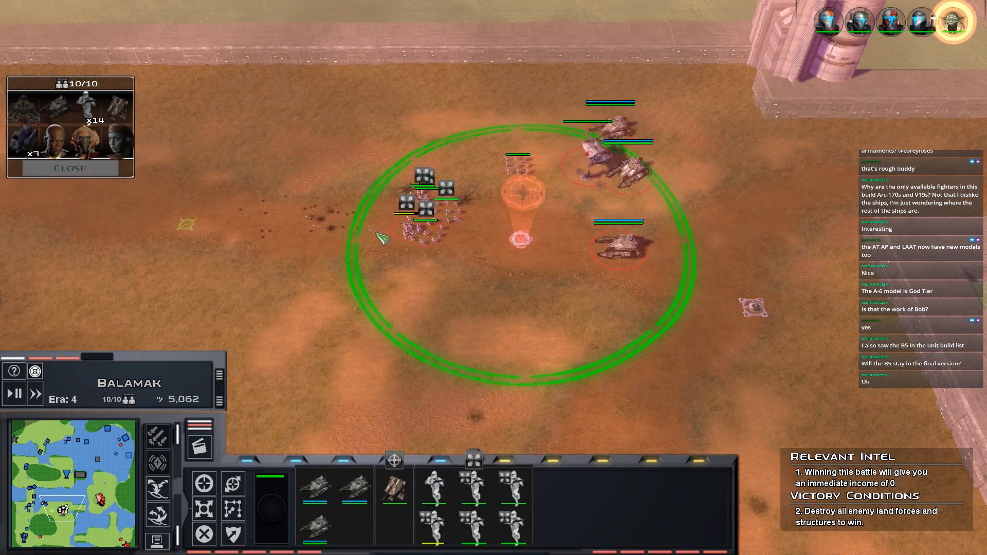
{"action": "left_click_drag", "start_coordinate": [540, 331], "coordinate": [308, 124]}
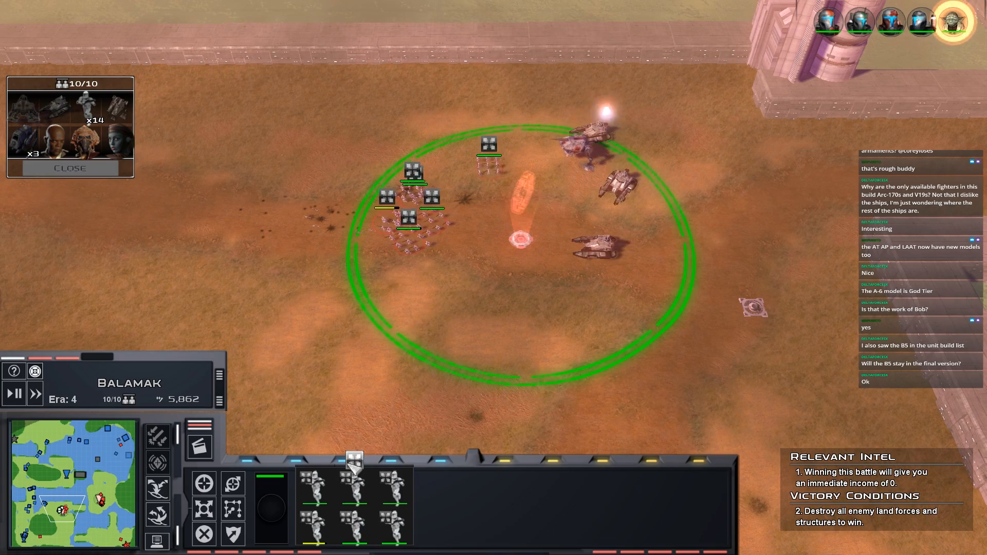
{"action": "key", "text": "2"}
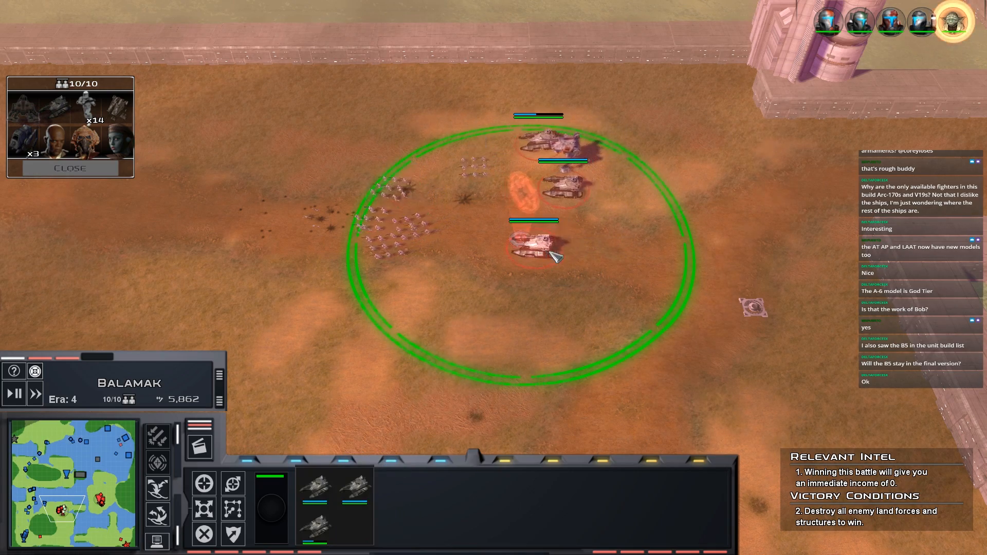
{"action": "key", "text": "2"}
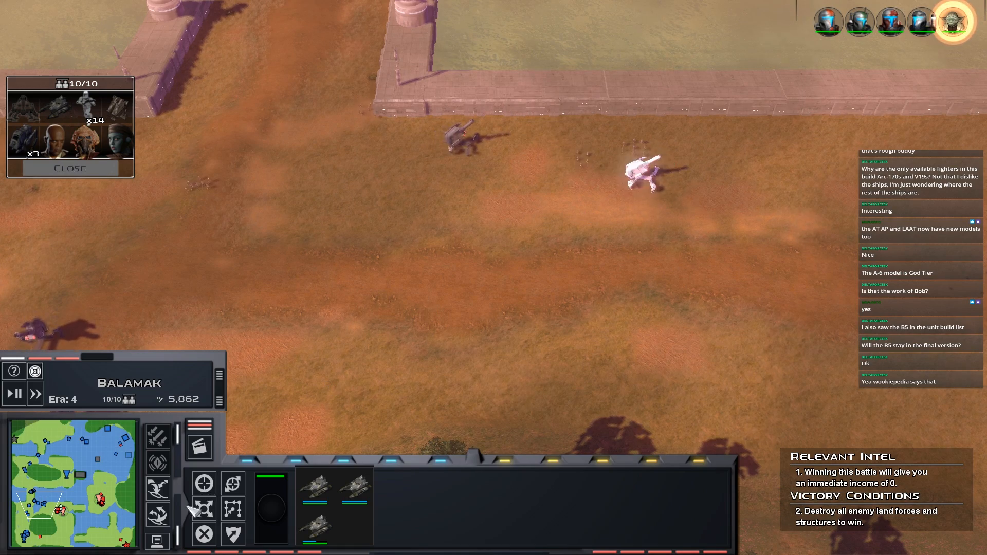
{"action": "left_click", "coordinate": [126, 464]}
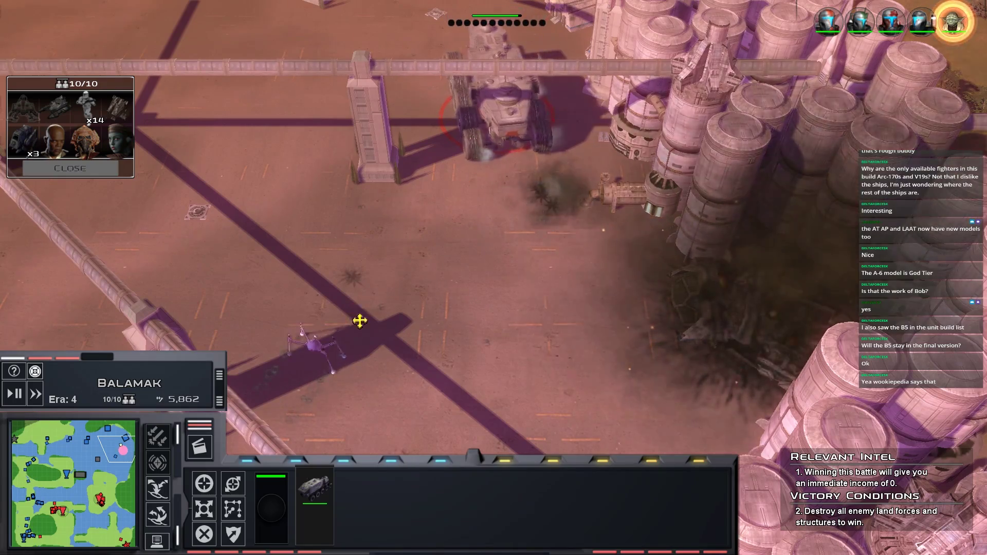
{"action": "scroll", "coordinate": [481, 245], "scroll_direction": "up", "scroll_amount": 5}
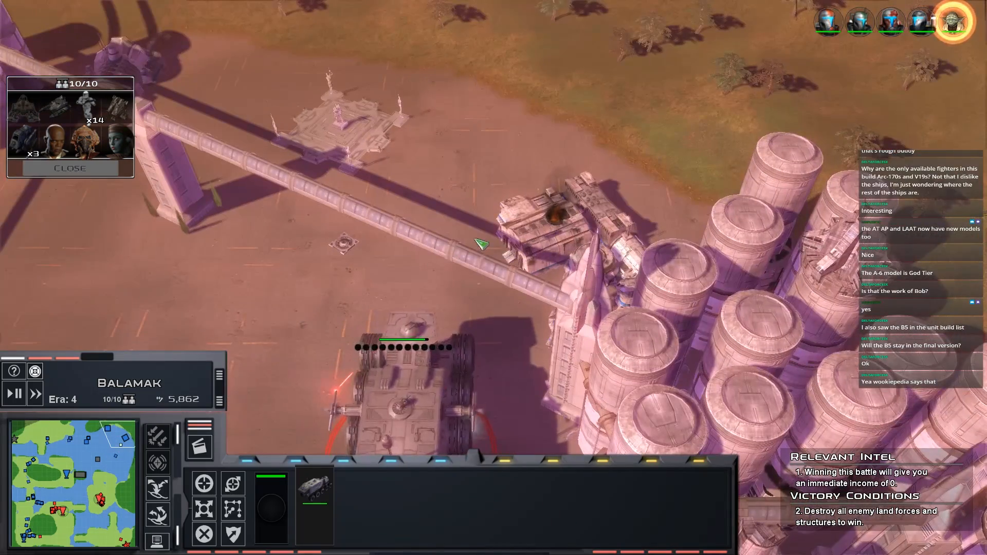
{"action": "scroll", "coordinate": [410, 289], "scroll_direction": "down", "scroll_amount": 5}
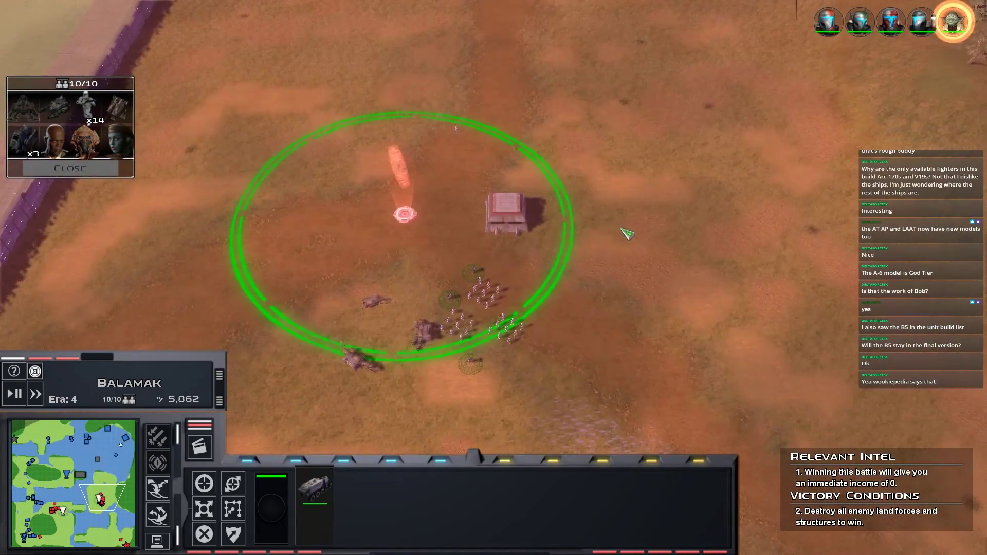
{"action": "key", "text": "1"}
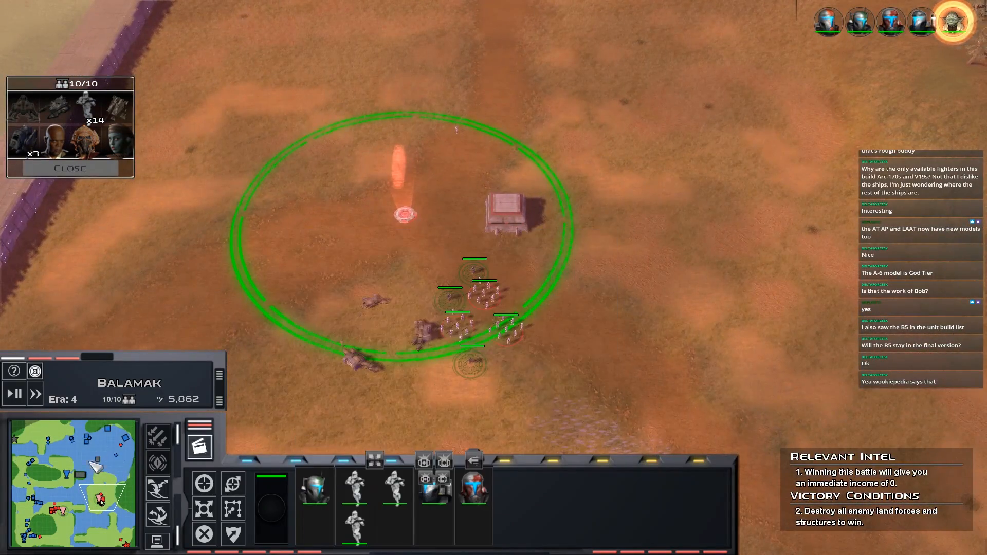
- Check on the two hero units and the gunship via their control groups
{"action": "left_click", "coordinate": [131, 542]}
{"action": "key", "text": "2"}
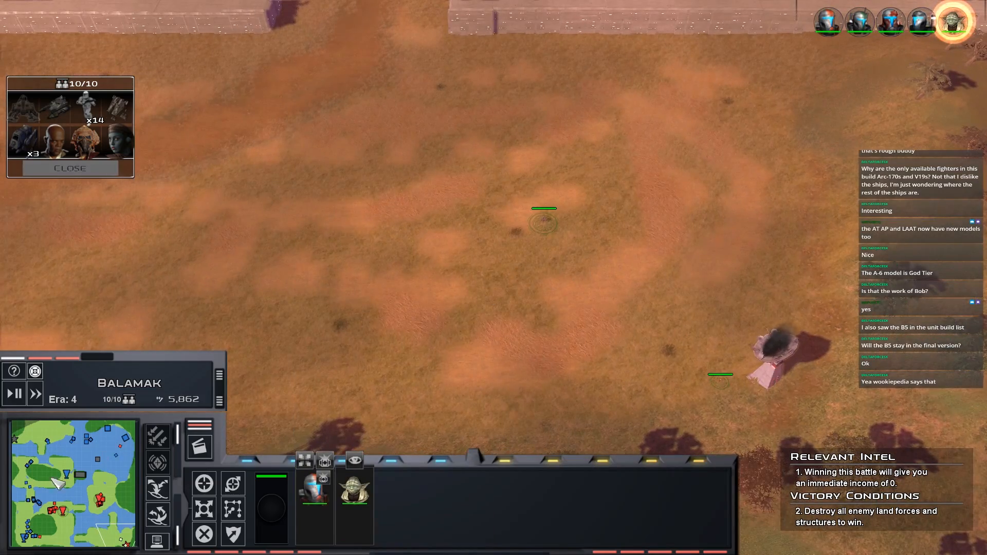
{"action": "key", "text": "3"}
{"action": "key", "text": "3"}
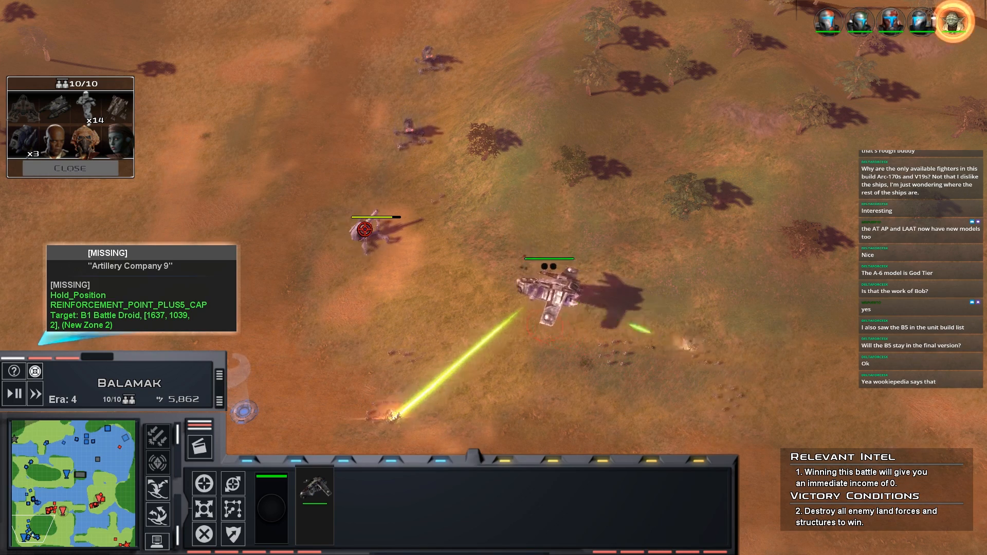
- Order the selected unit and the AT-TE walker to advance into the enemy base
{"action": "left_click", "coordinate": [134, 440]}
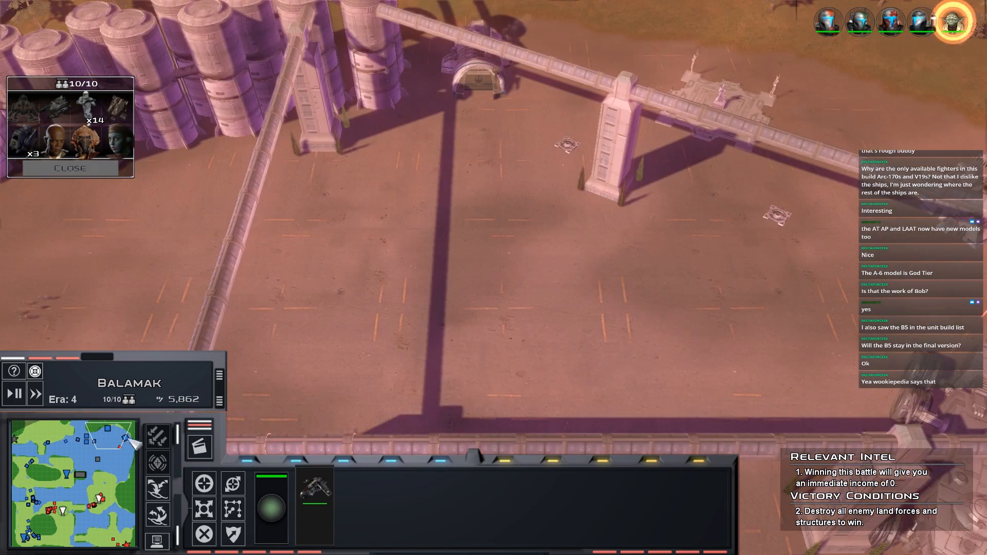
{"action": "right_click", "coordinate": [591, 249]}
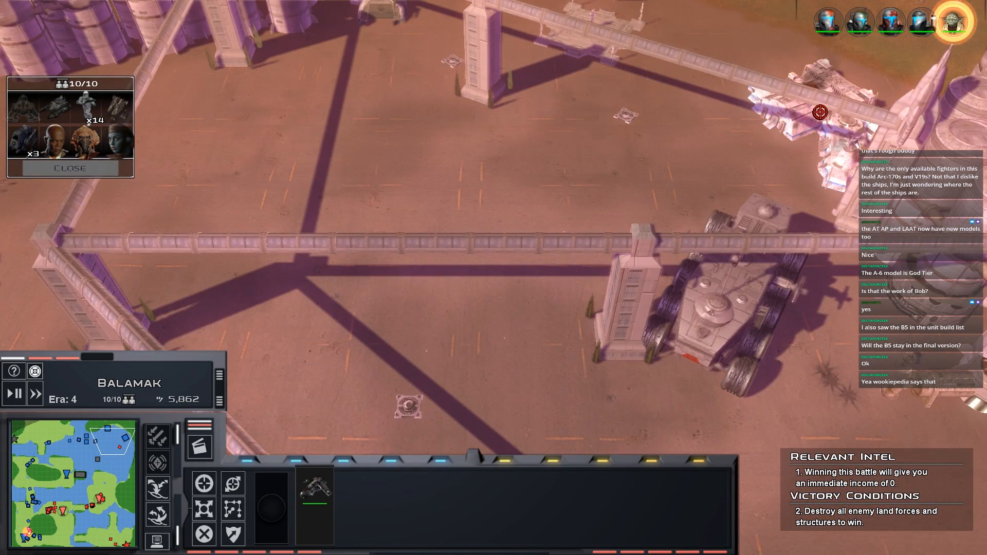
{"action": "left_click", "coordinate": [741, 309]}
{"action": "right_click", "coordinate": [381, 111]}
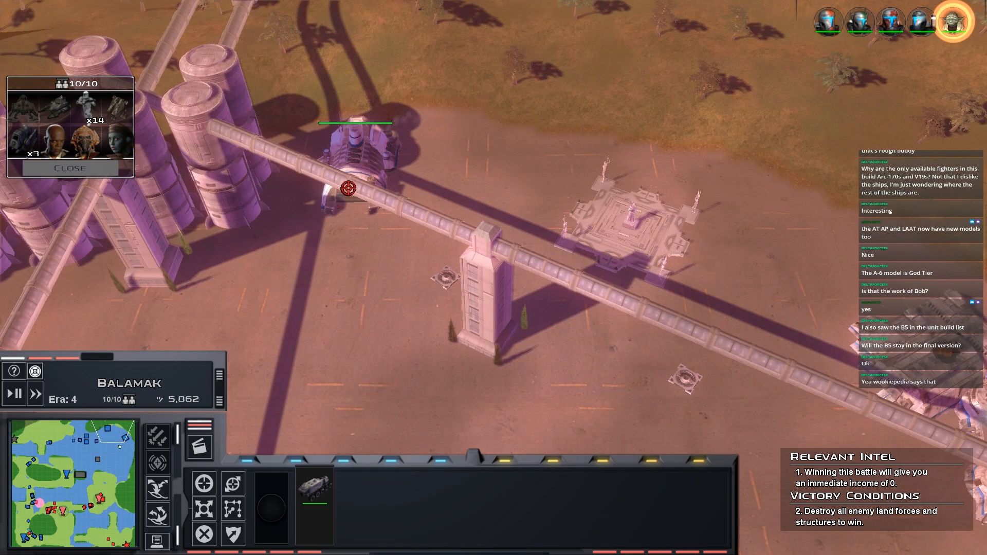
{"action": "left_click", "coordinate": [102, 439]}
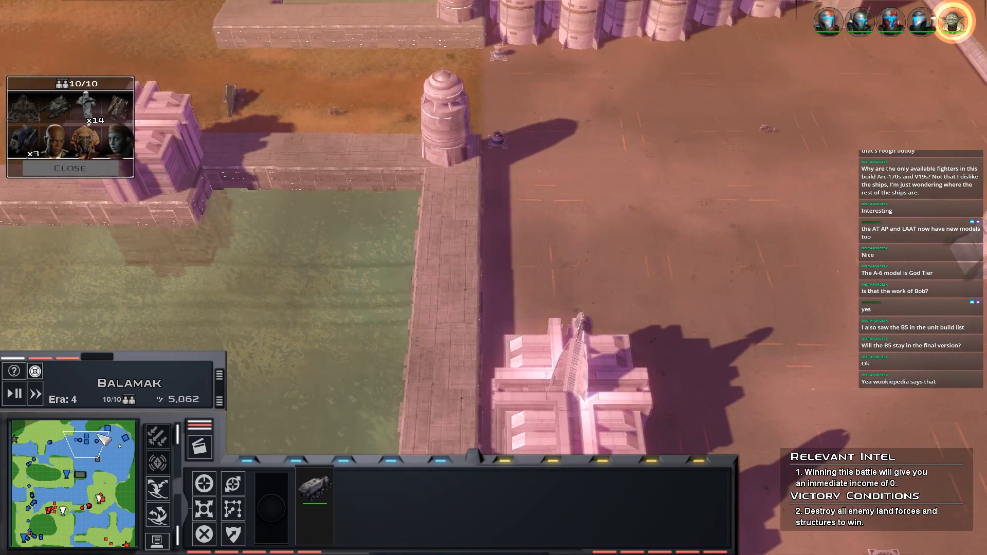
- Regroup the army, cycling through the six infantry squads, the vehicles and the three tanks
{"action": "left_click", "coordinate": [70, 527]}
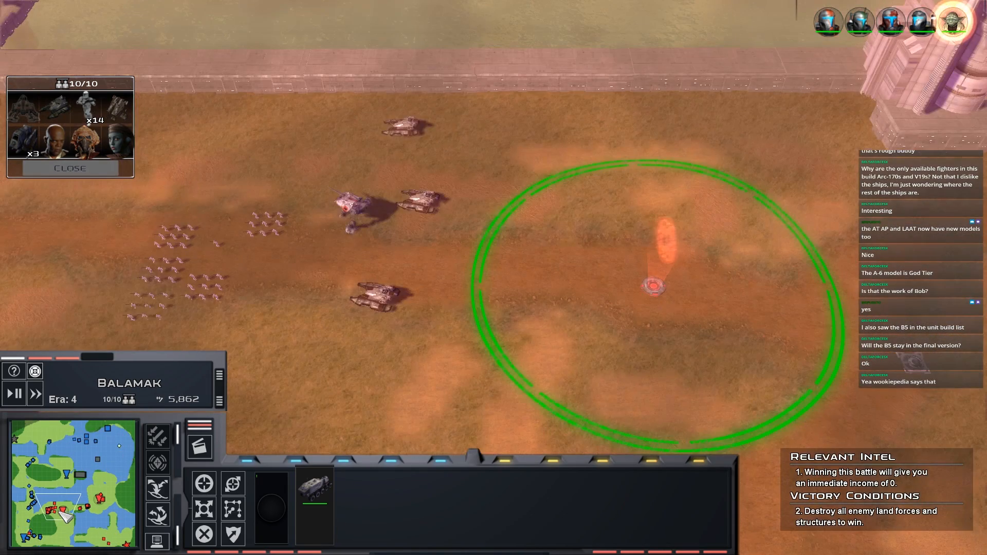
{"action": "left_click_drag", "start_coordinate": [299, 130], "coordinate": [484, 303]}
{"action": "key", "text": "1"}
{"action": "key", "text": "1"}
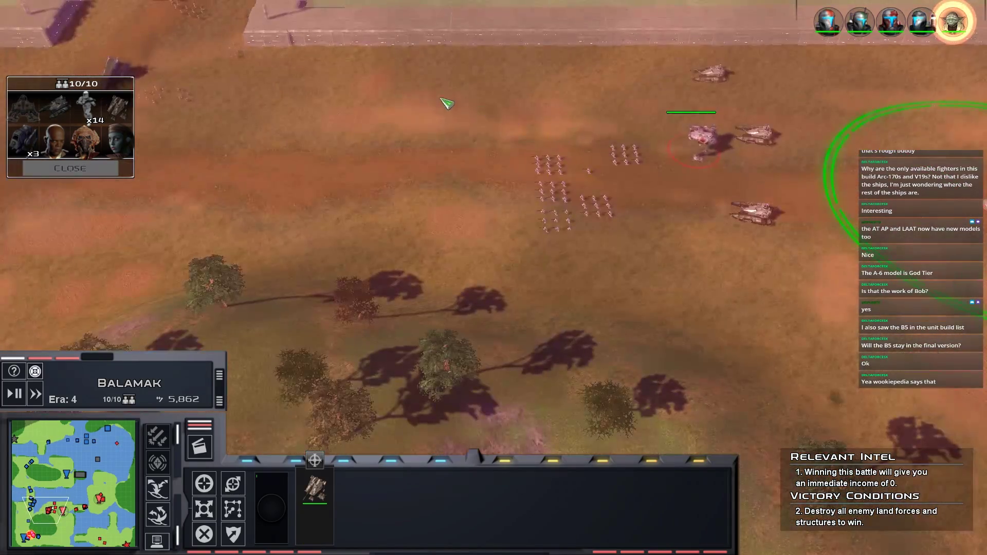
{"action": "left_click_drag", "start_coordinate": [439, 97], "coordinate": [697, 349]}
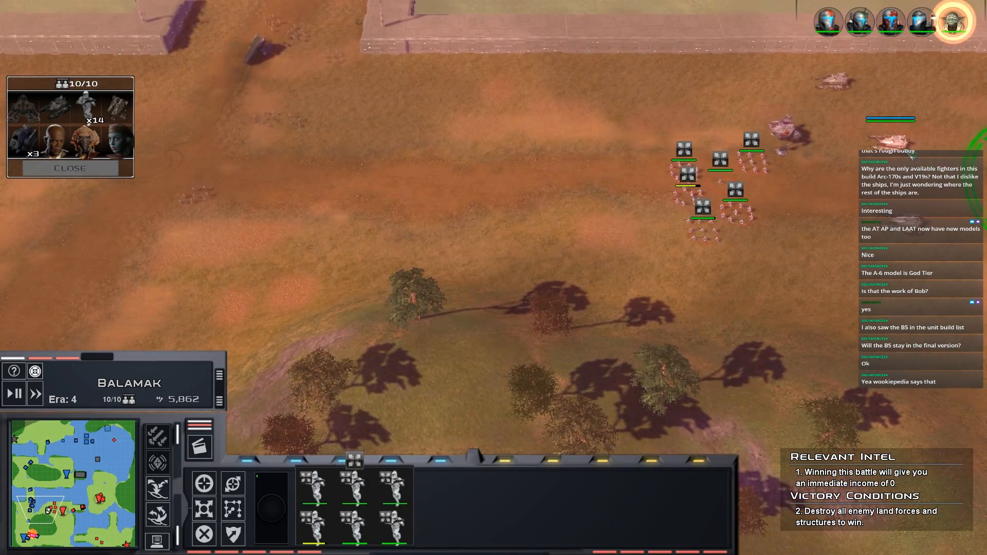
{"action": "key", "text": "2"}
{"action": "key", "text": "2"}
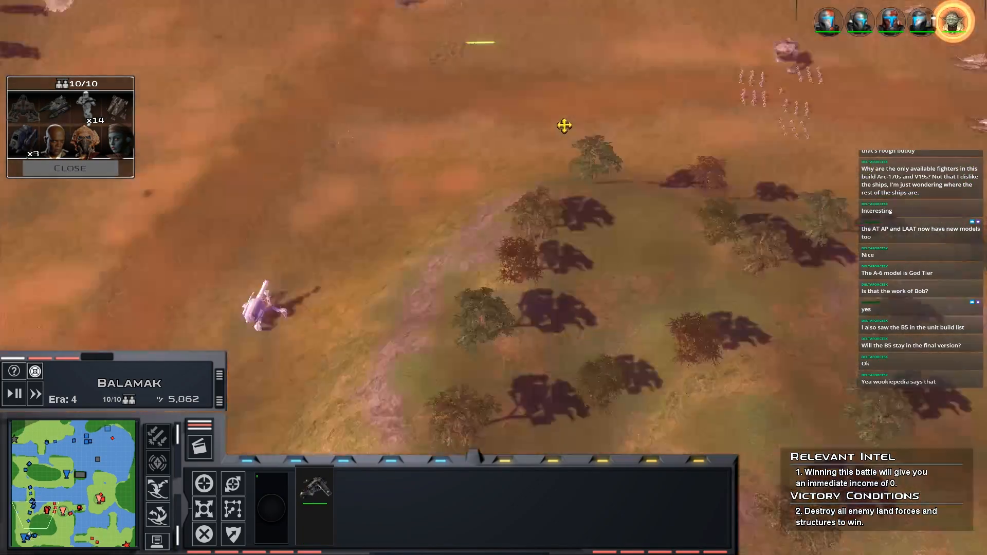
{"action": "key", "text": "3"}
{"action": "key", "text": "3"}
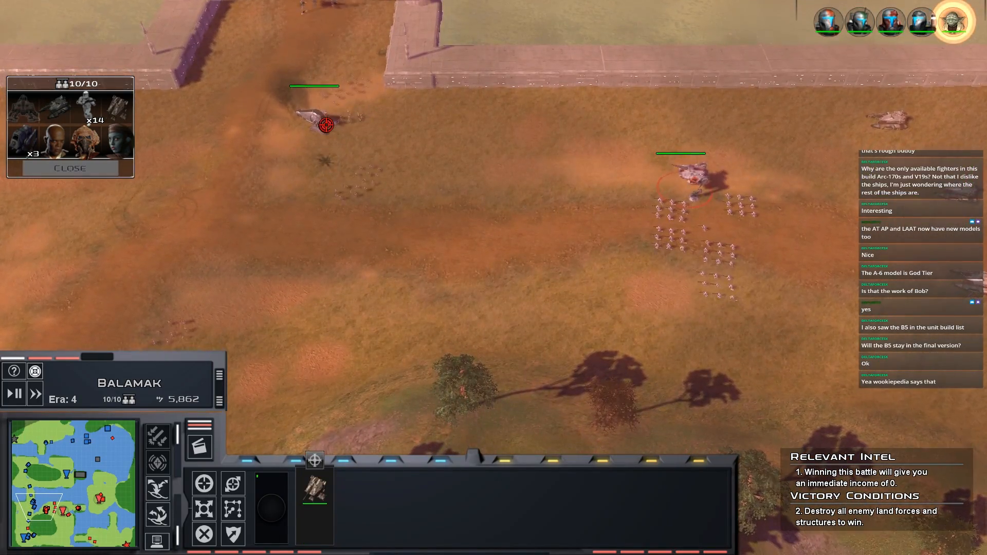
{"action": "key", "text": "1"}
{"action": "key", "text": "1"}
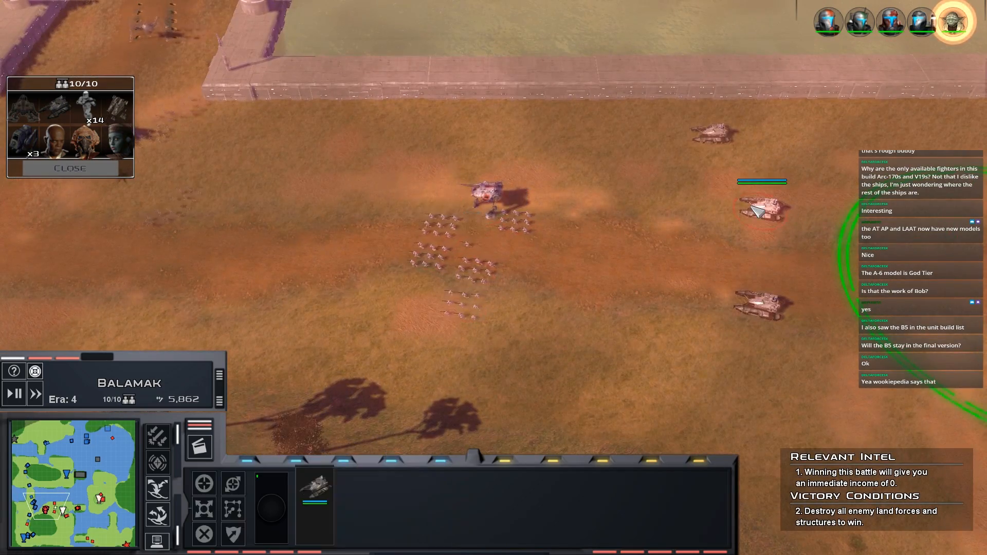
{"action": "double_click", "coordinate": [759, 210]}
{"action": "key", "text": "Left"}
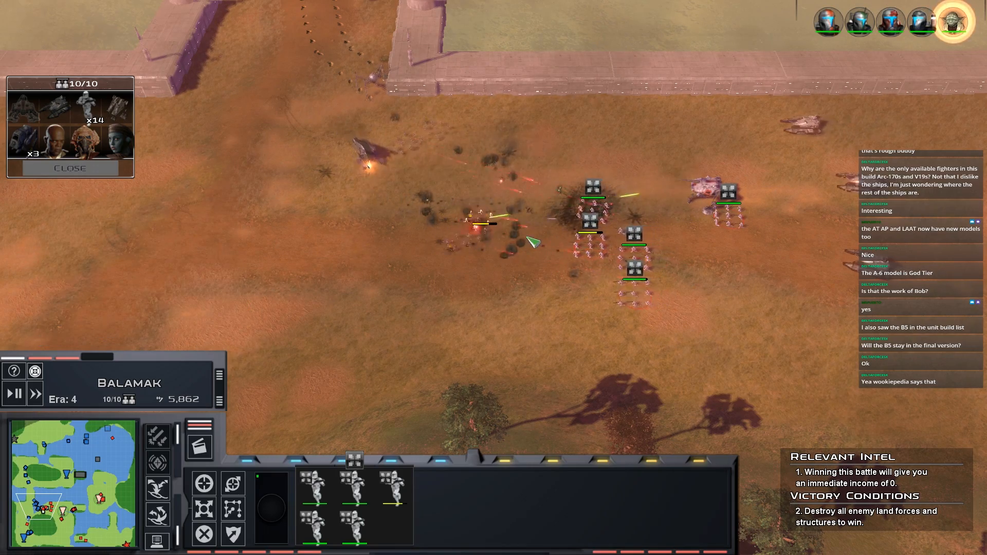
{"action": "scroll", "coordinate": [533, 242], "scroll_direction": "up", "scroll_amount": 3}
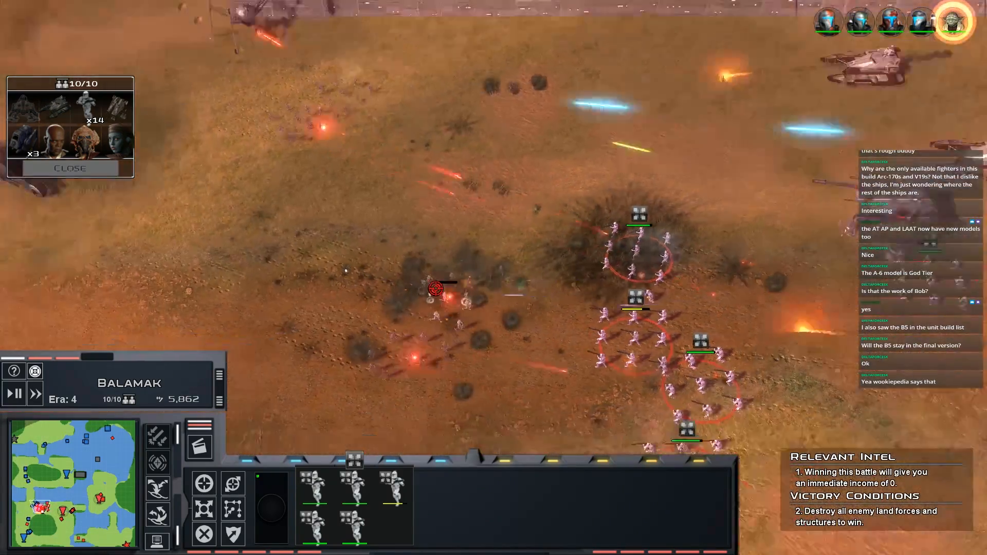
{"action": "scroll", "coordinate": [436, 289], "scroll_direction": "down", "scroll_amount": 3}
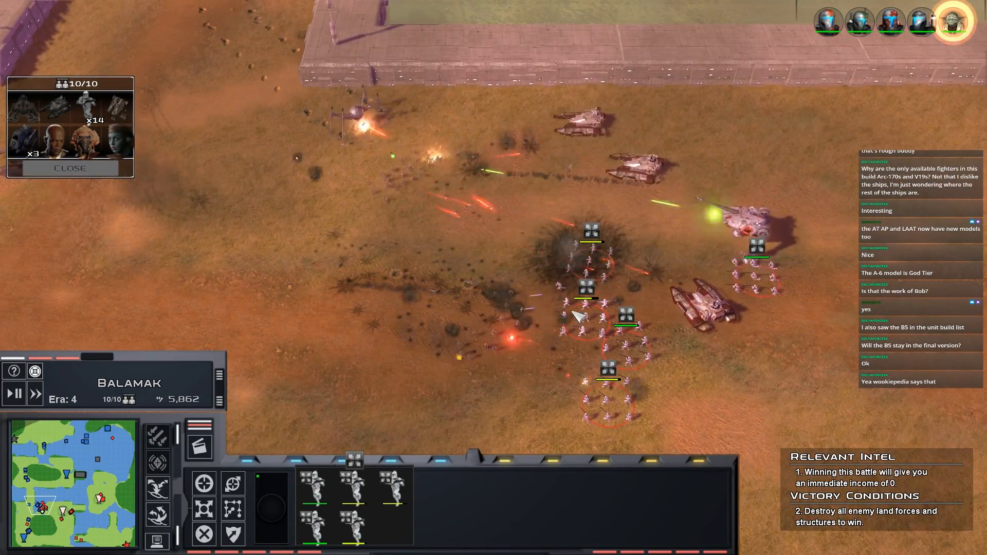
- Locate the firing gunship across the map and select it
{"action": "left_click", "coordinate": [80, 543]}
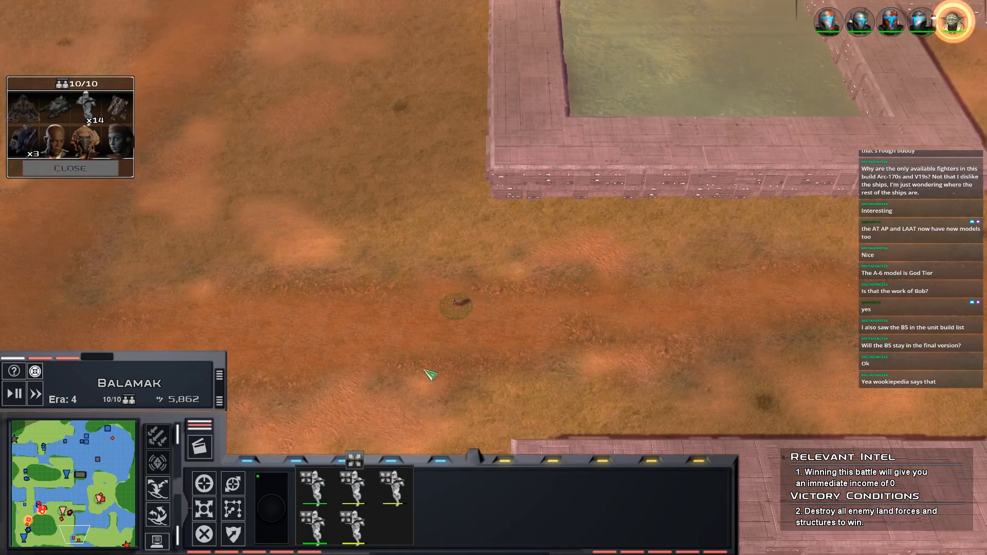
{"action": "left_click", "coordinate": [37, 538]}
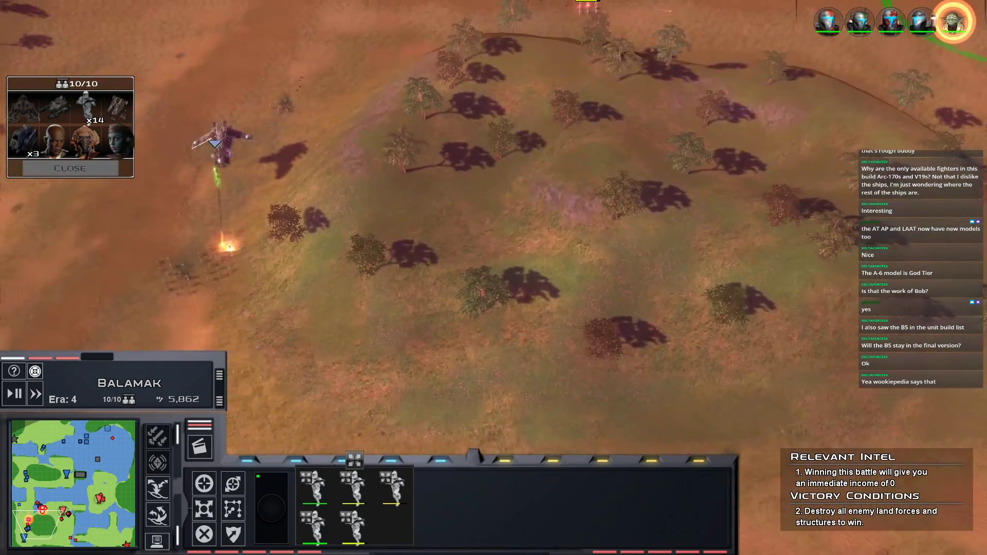
{"action": "left_click", "coordinate": [215, 143]}
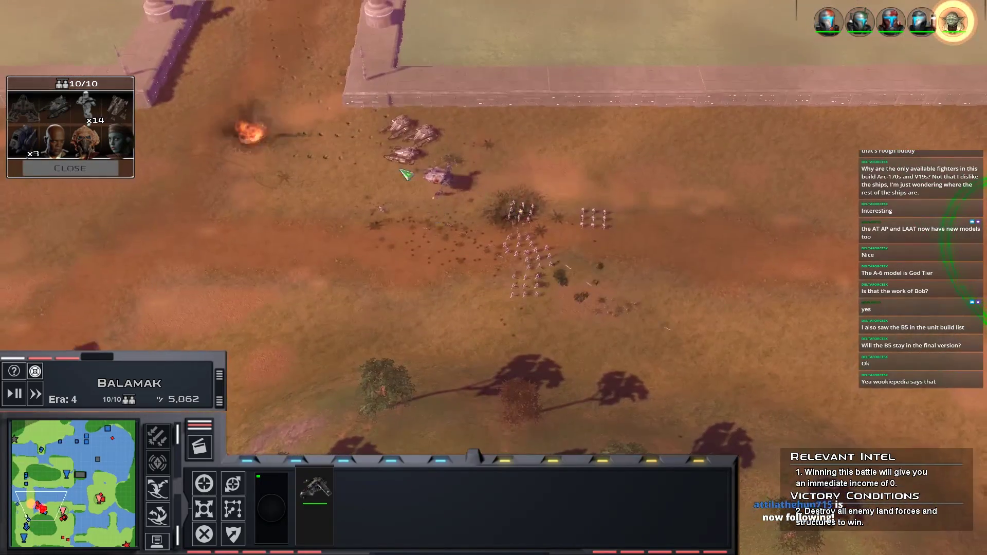
- Gather the walker, tanks and five infantry squads and push toward the walled enemy area until victory
{"action": "left_click_drag", "start_coordinate": [316, 92], "coordinate": [568, 301]}
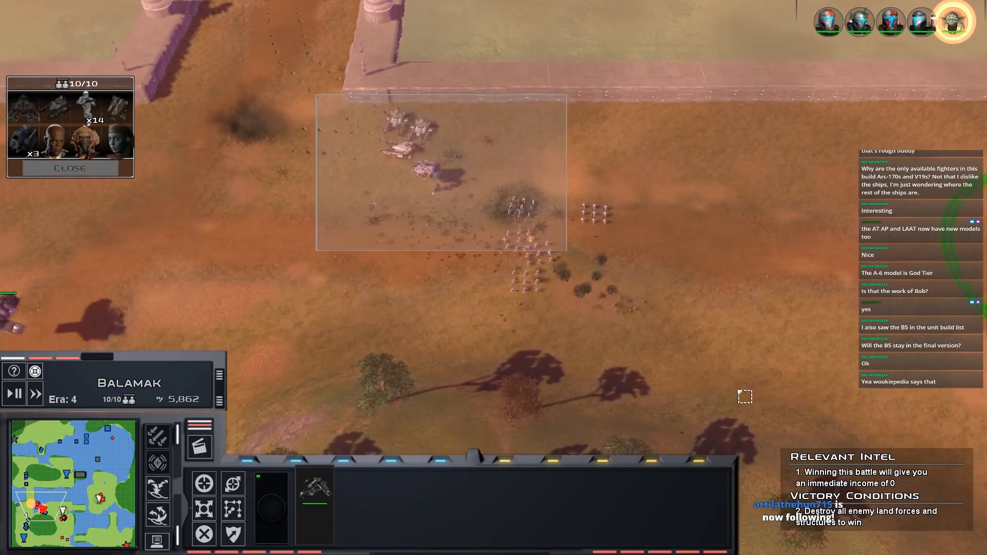
{"action": "left_click", "coordinate": [491, 223]}
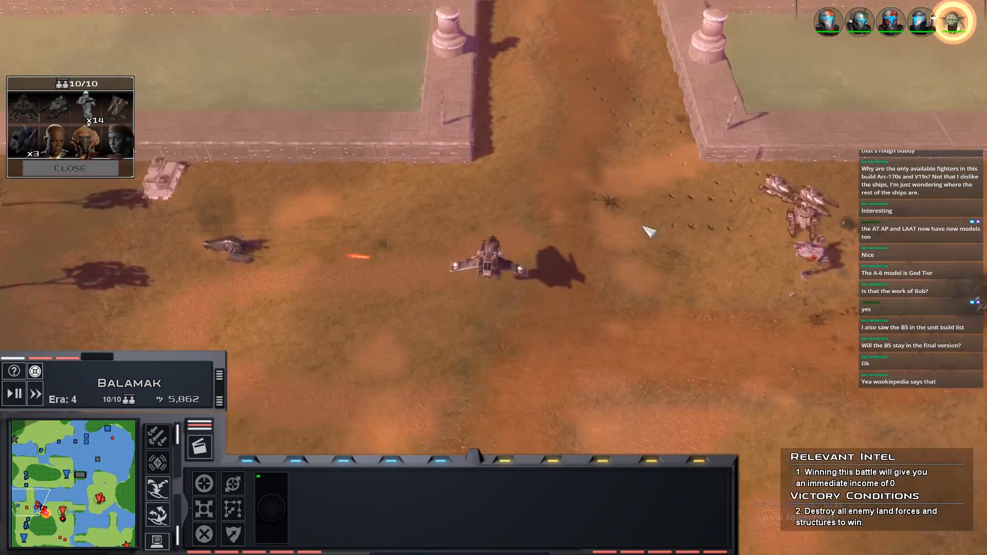
{"action": "left_click", "coordinate": [788, 260]}
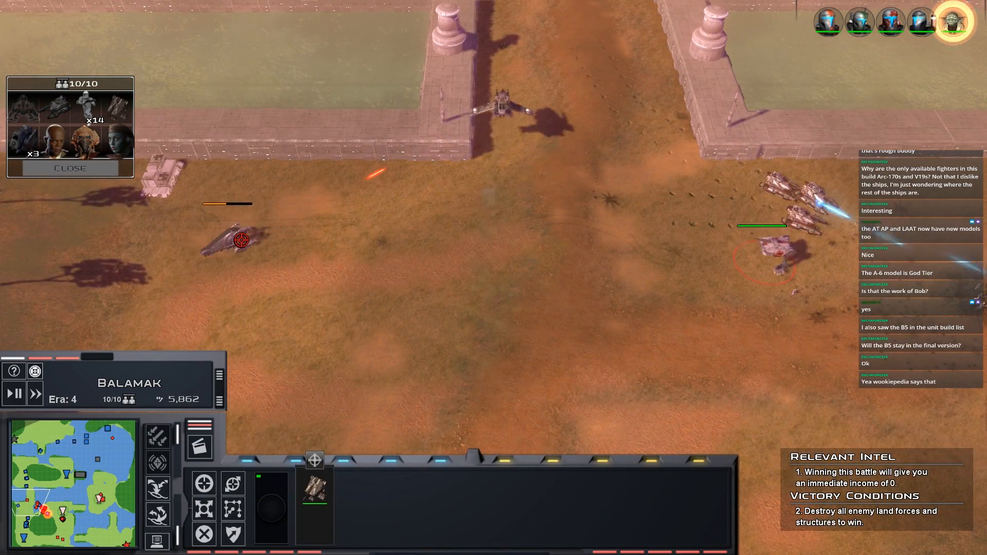
{"action": "left_click", "coordinate": [315, 487]}
{"action": "double_click", "coordinate": [629, 166]}
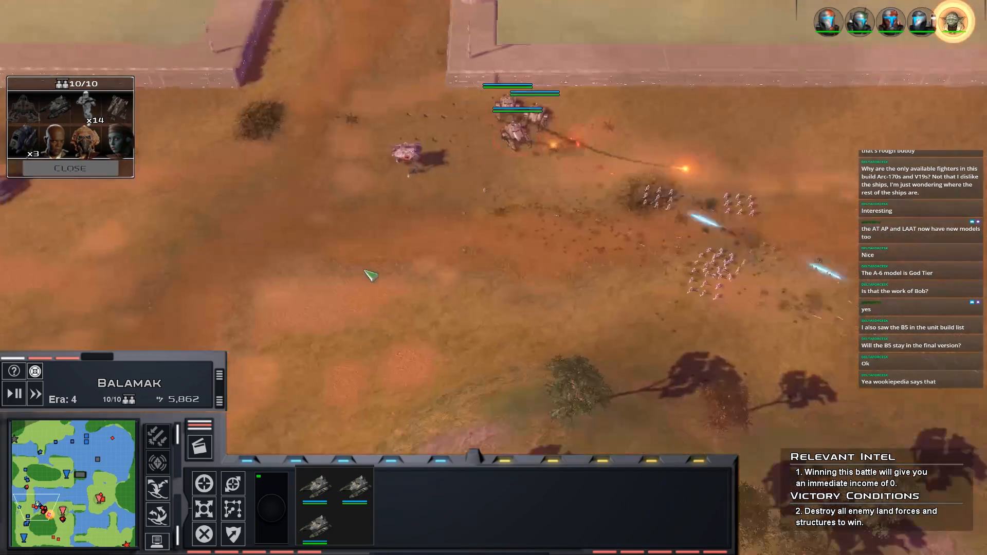
{"action": "left_click_drag", "start_coordinate": [610, 166], "coordinate": [752, 275]}
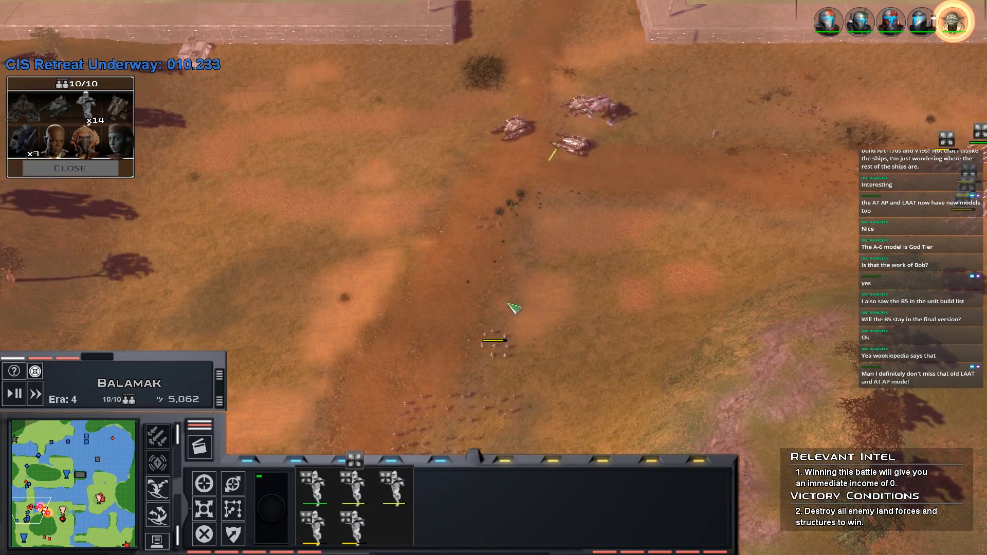
{"action": "left_click_drag", "start_coordinate": [653, 92], "coordinate": [479, 158]}
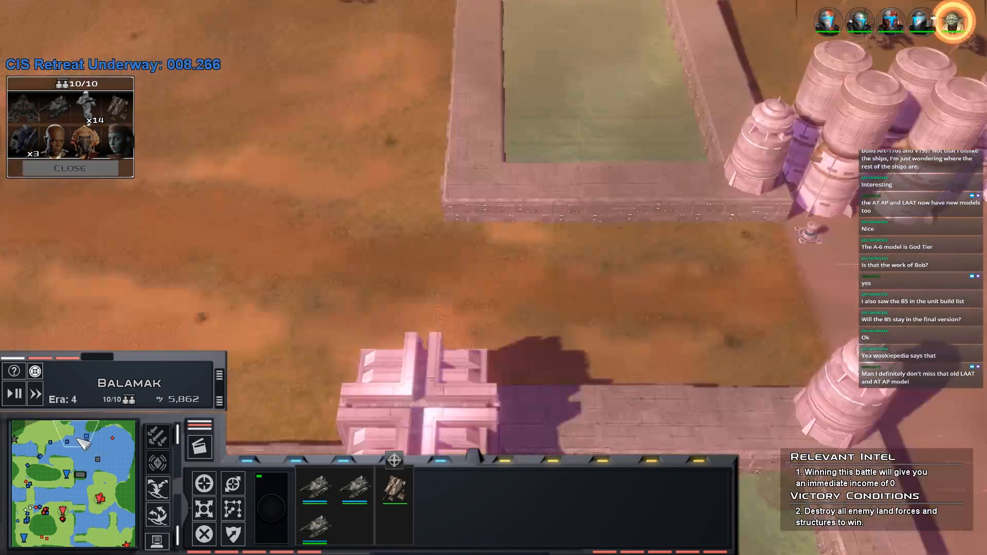
{"action": "left_click_drag", "start_coordinate": [114, 451], "coordinate": [35, 463]}
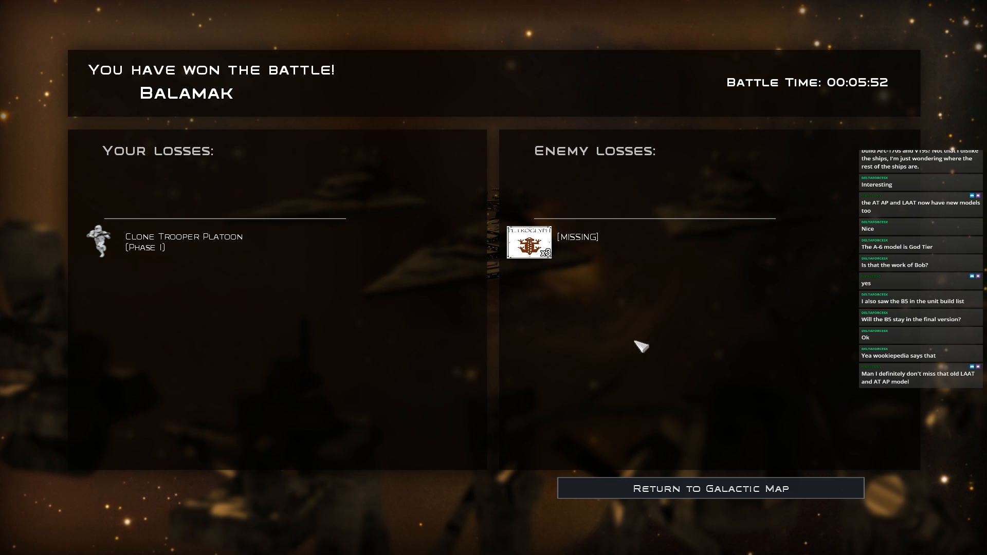
- Return from the battle results to the galactic map and back out of the Balamak close-up
{"action": "left_click", "coordinate": [657, 492]}
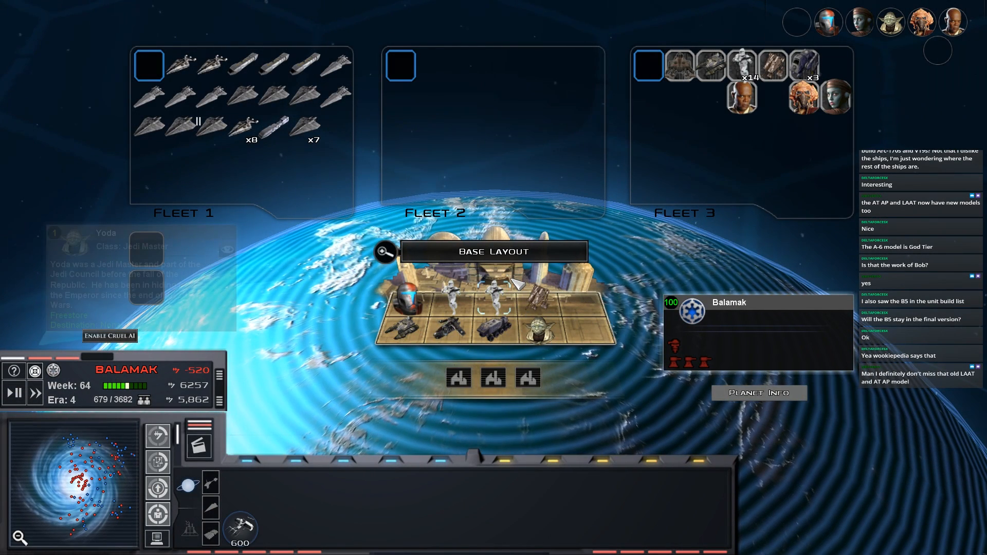
{"action": "right_click", "coordinate": [514, 283]}
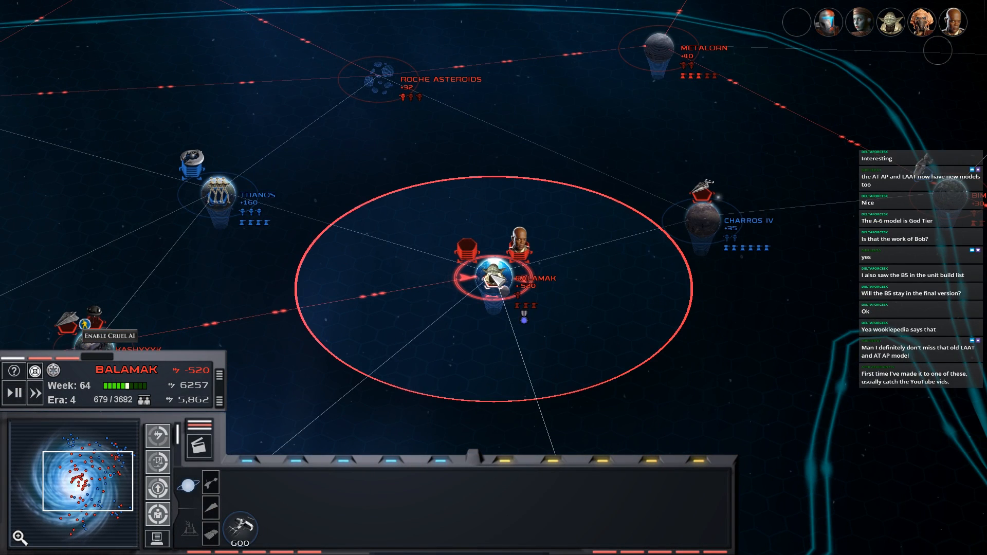
{"action": "mouse_move", "coordinate": [494, 279]}
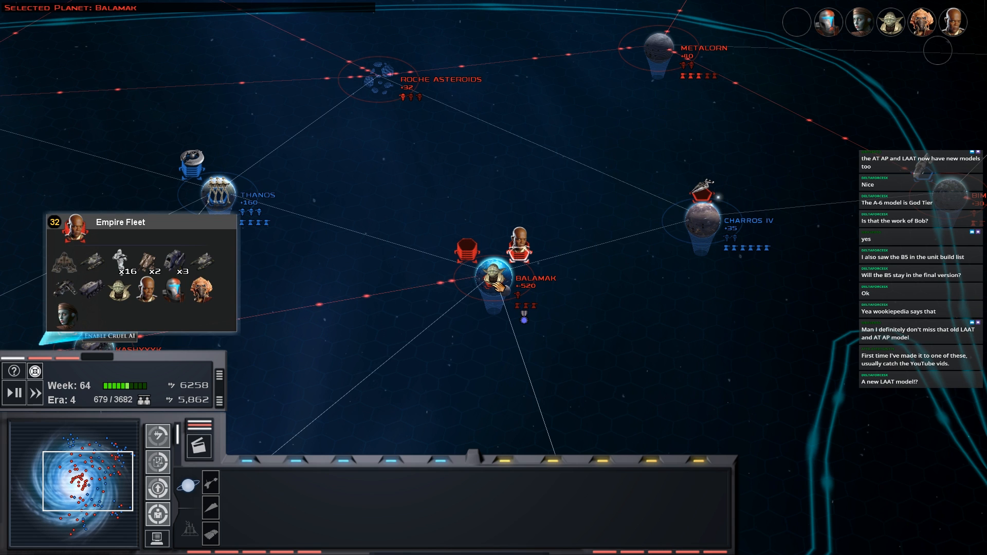
- Select Balamak, review its fleet and start building a shield generator there
{"action": "left_click", "coordinate": [495, 298]}
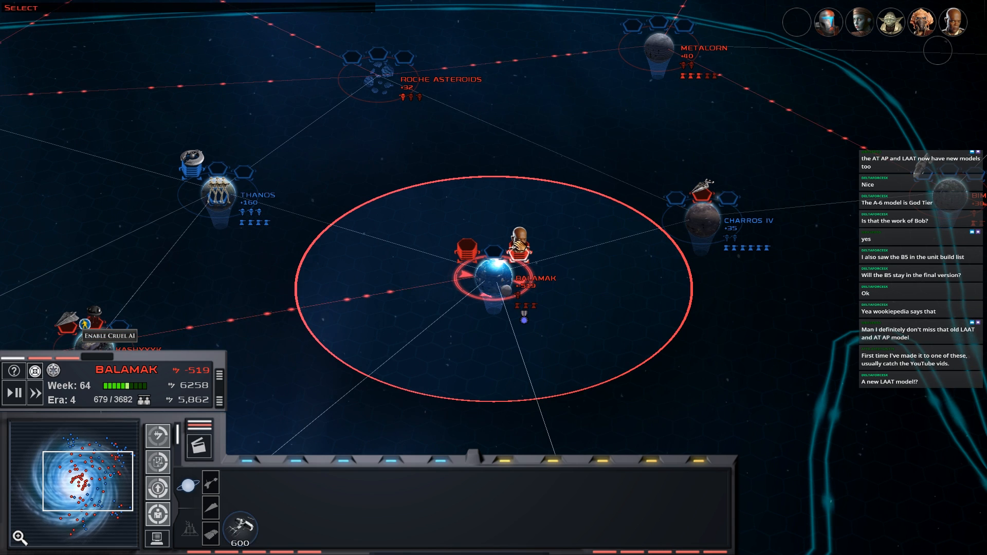
{"action": "left_click", "coordinate": [498, 279]}
{"action": "left_click", "coordinate": [200, 423]}
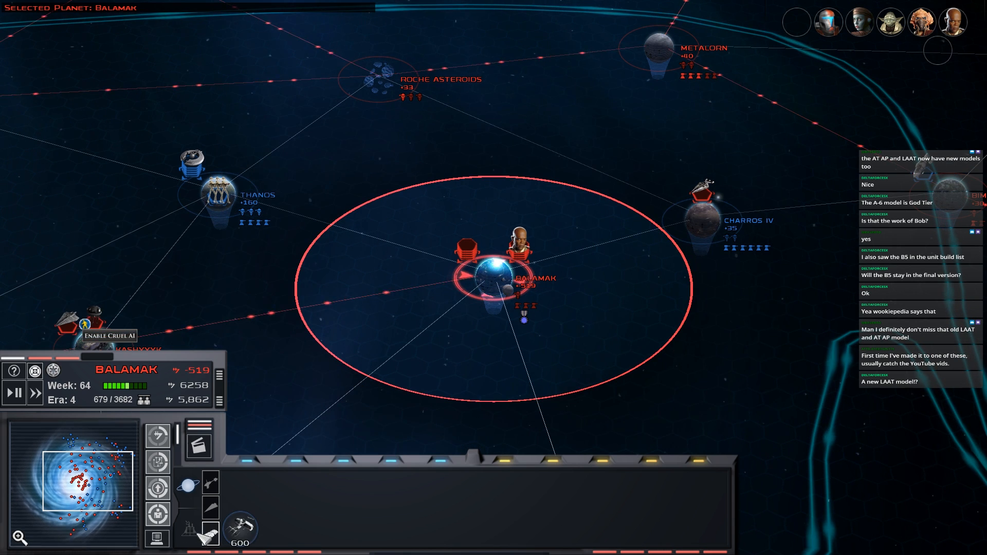
{"action": "left_click", "coordinate": [241, 531]}
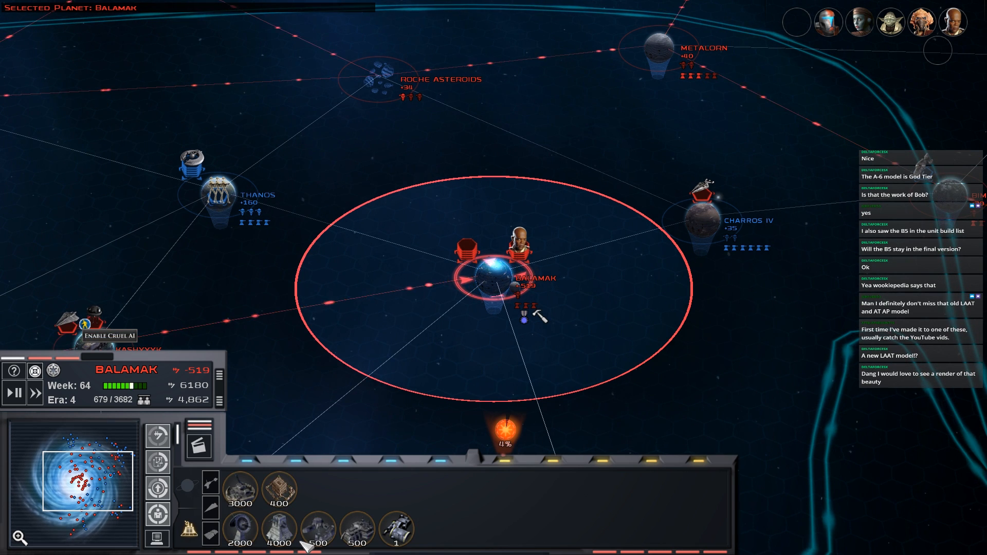
- Inspect Balamak's planet view, then queue a 600-credit unit for production
{"action": "mouse_move", "coordinate": [67, 323]}
{"action": "double_click", "coordinate": [465, 251]}
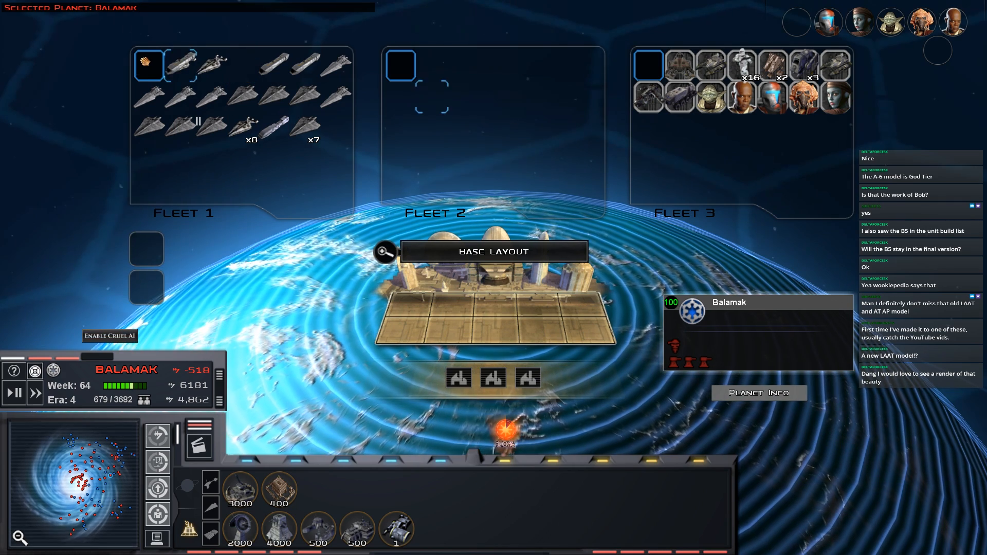
{"action": "left_click", "coordinate": [360, 170]}
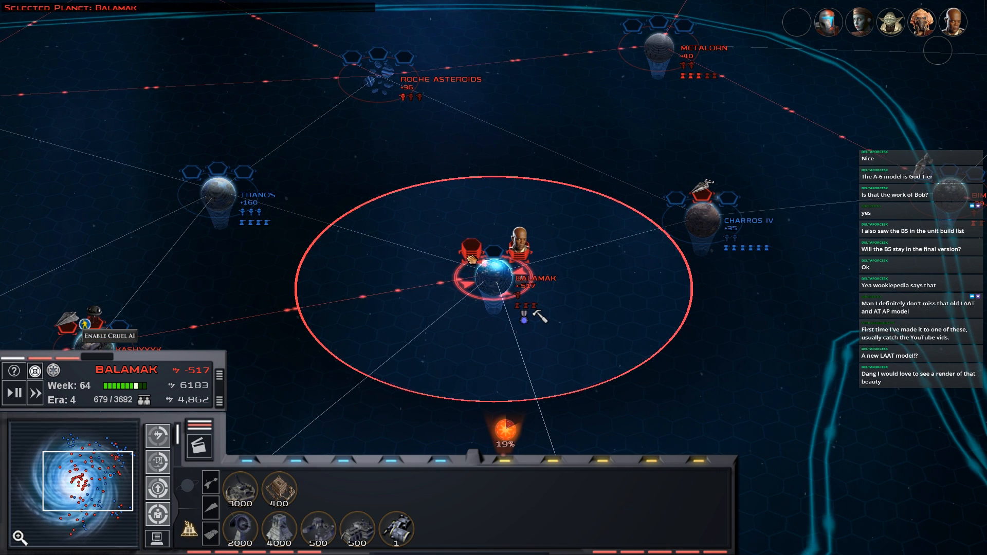
{"action": "left_click", "coordinate": [219, 505]}
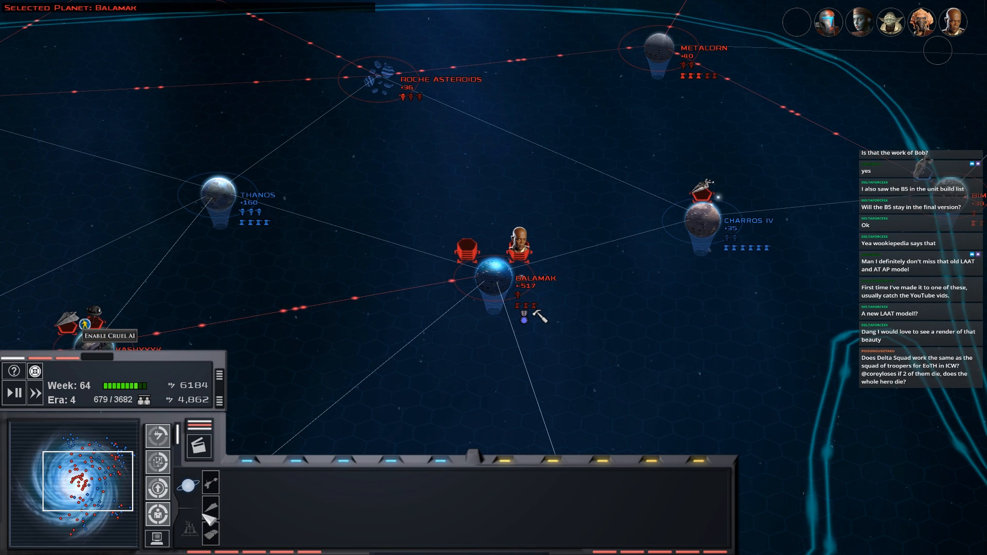
{"action": "left_click", "coordinate": [495, 270]}
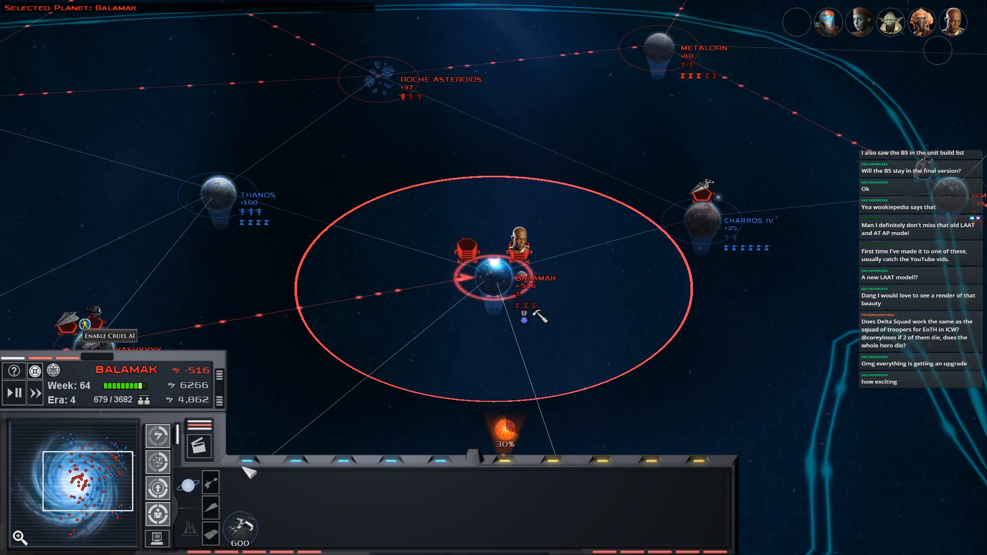
{"action": "left_click", "coordinate": [246, 528]}
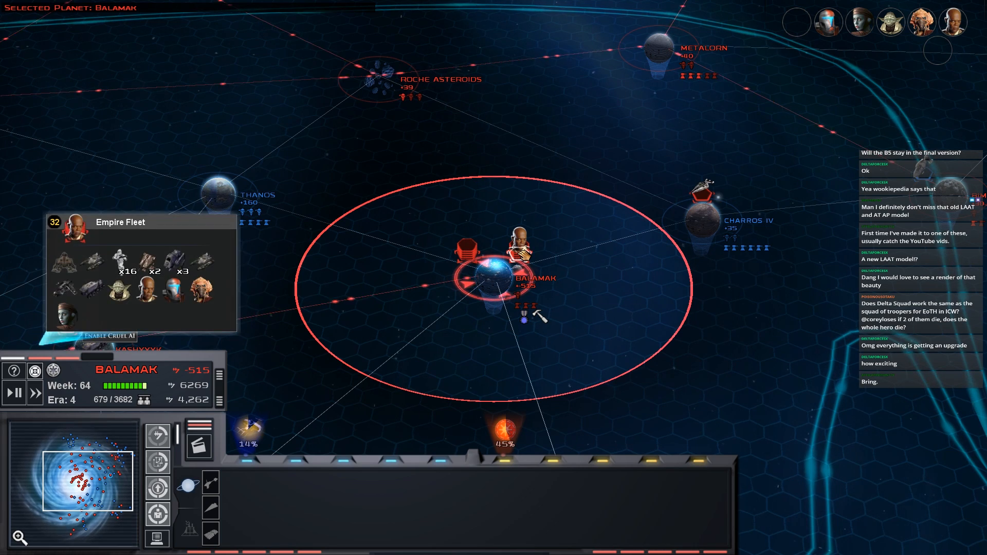
- Send the hero fleet from Balamak to Charros IV
{"action": "mouse_move", "coordinate": [519, 244]}
{"action": "left_mouse_down"}
{"action": "mouse_move", "coordinate": [652, 187]}
{"action": "mouse_move", "coordinate": [674, 198]}
{"action": "left_mouse_up"}
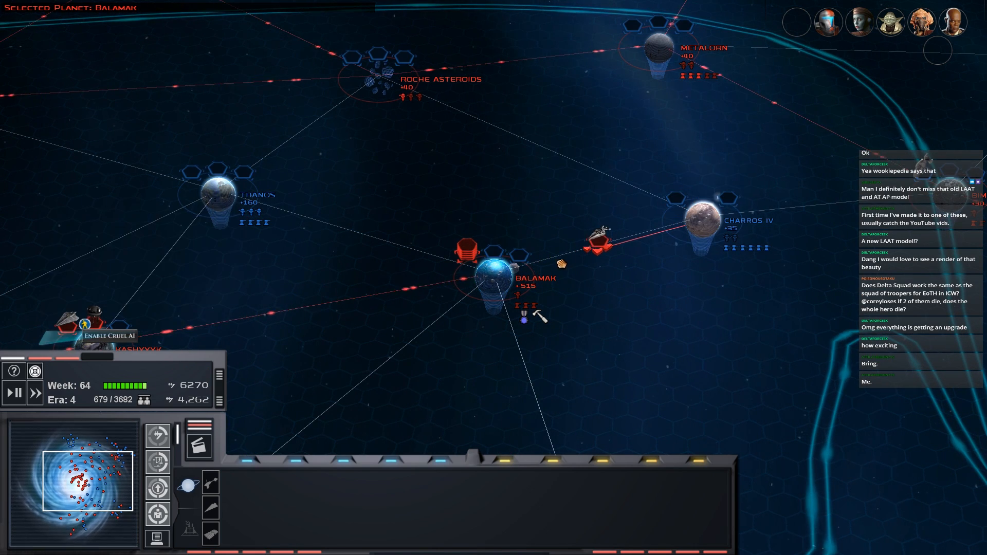
{"action": "left_click", "coordinate": [526, 252]}
{"action": "left_click_drag", "start_coordinate": [525, 251], "coordinate": [682, 189]}
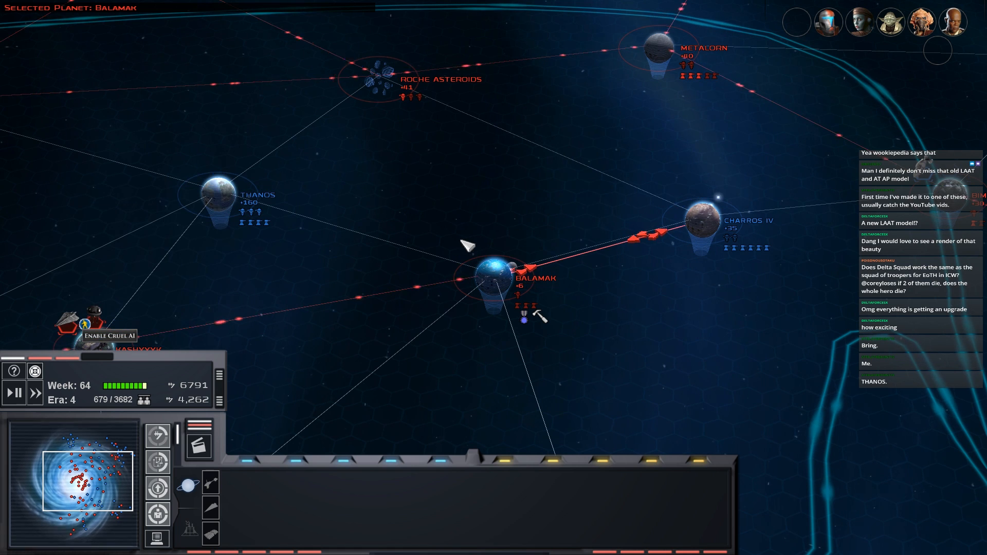
{"action": "left_click", "coordinate": [402, 329]}
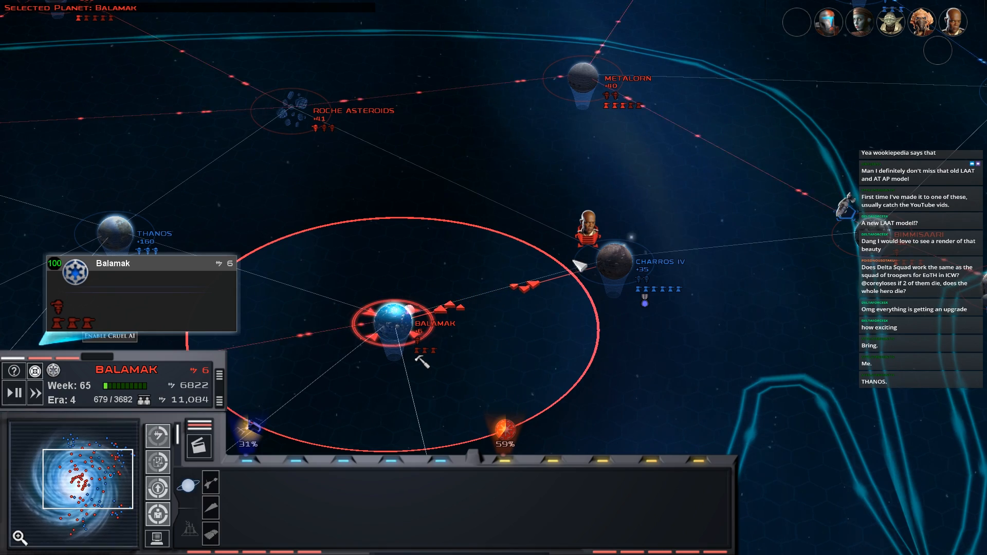
- Zoom into Charros IV's fleet view and pause the game
{"action": "left_click", "coordinate": [612, 255]}
{"action": "double_click", "coordinate": [615, 258]}
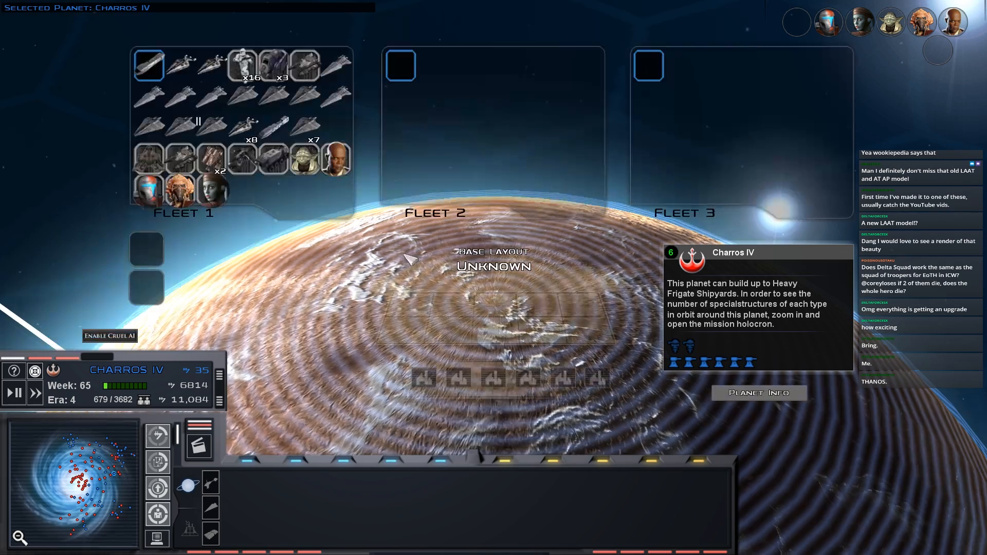
{"action": "left_click", "coordinate": [18, 394]}
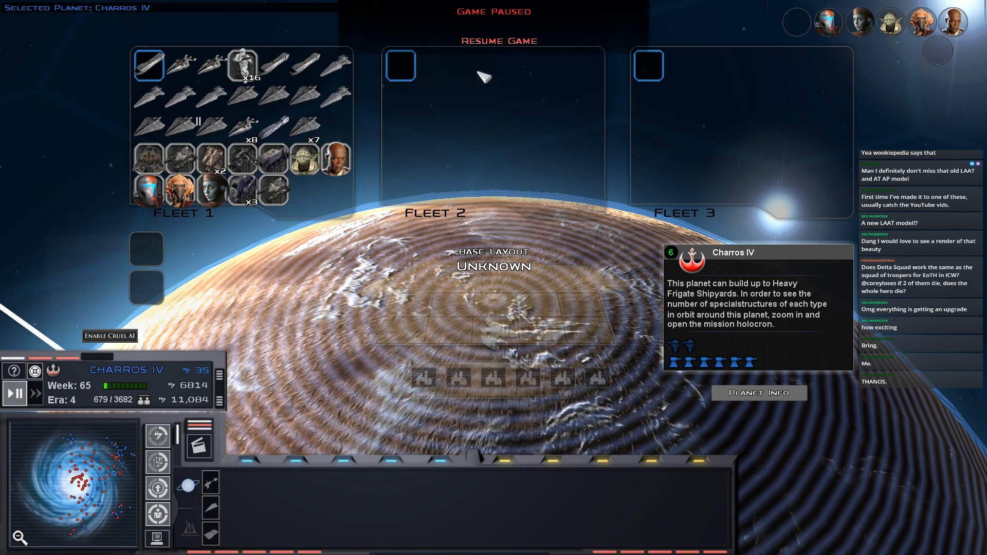
- Move the clone troopers, Mace Windu, the vehicles and a walker from Fleet 1 into Fleet 2
{"action": "left_click_drag", "start_coordinate": [247, 78], "coordinate": [494, 123]}
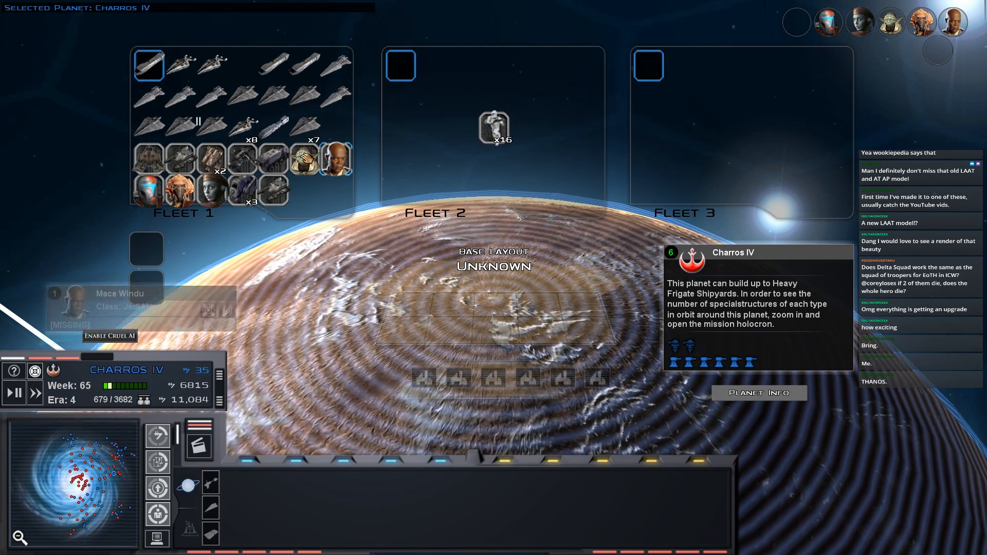
{"action": "left_click_drag", "start_coordinate": [336, 157], "coordinate": [463, 161]}
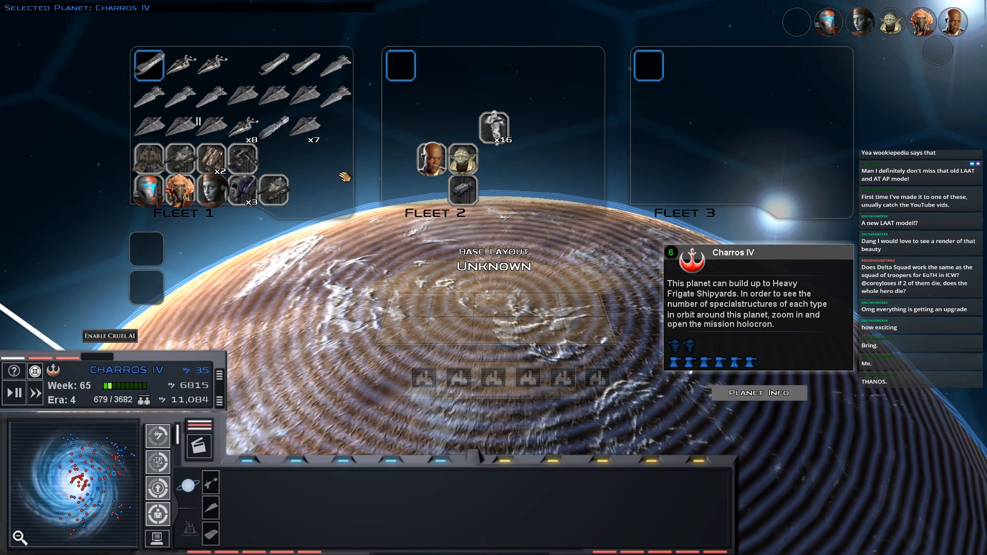
{"action": "left_click_drag", "start_coordinate": [274, 190], "coordinate": [464, 178]}
{"action": "left_click_drag", "start_coordinate": [244, 159], "coordinate": [587, 127]}
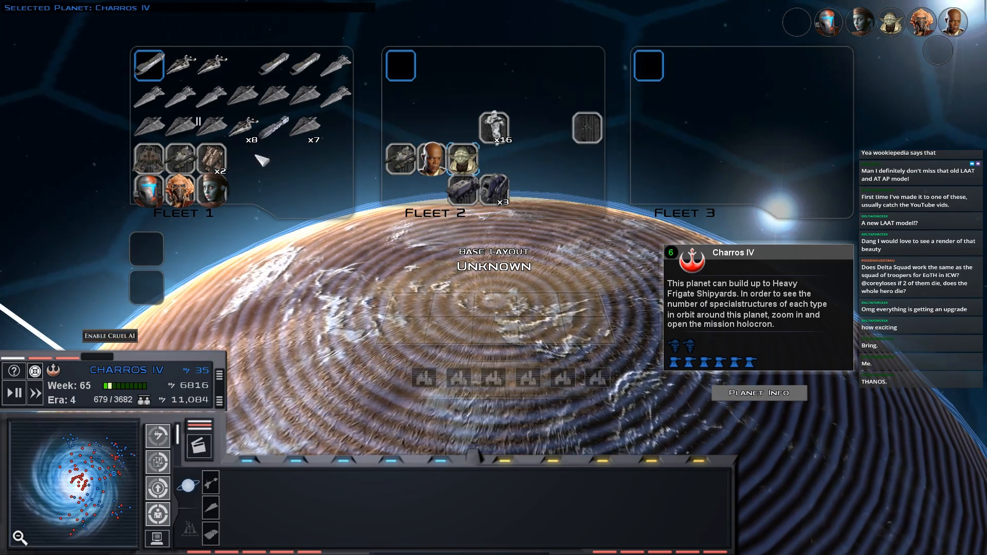
{"action": "left_click_drag", "start_coordinate": [213, 158], "coordinate": [432, 97]}
{"action": "left_click_drag", "start_coordinate": [181, 159], "coordinate": [556, 128]}
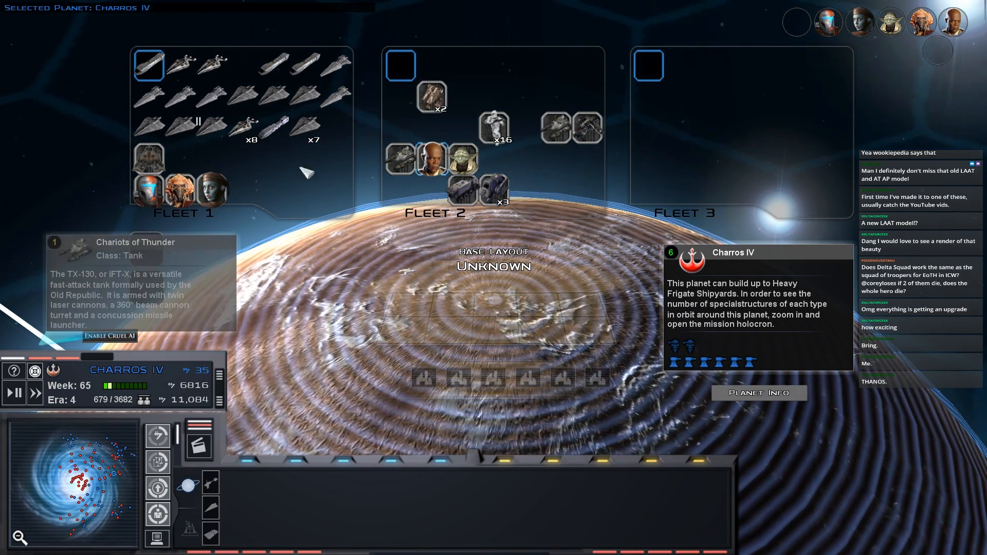
- Add the remaining heroes, Delta Squad and the last vehicle to Fleet 2 and begin the land battle
{"action": "left_click_drag", "start_coordinate": [212, 188], "coordinate": [557, 189]}
{"action": "left_click_drag", "start_coordinate": [179, 189], "coordinate": [401, 191]}
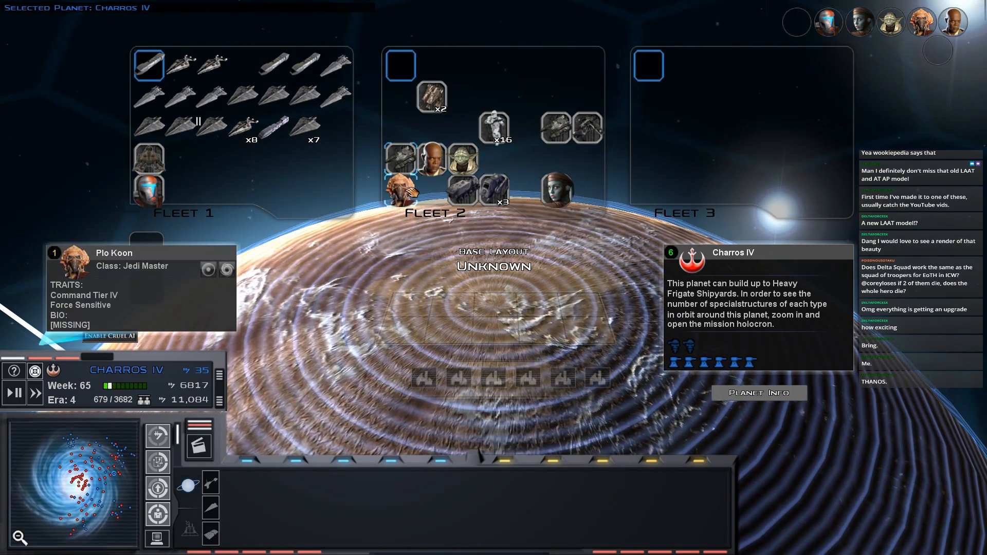
{"action": "left_click_drag", "start_coordinate": [149, 189], "coordinate": [432, 96]}
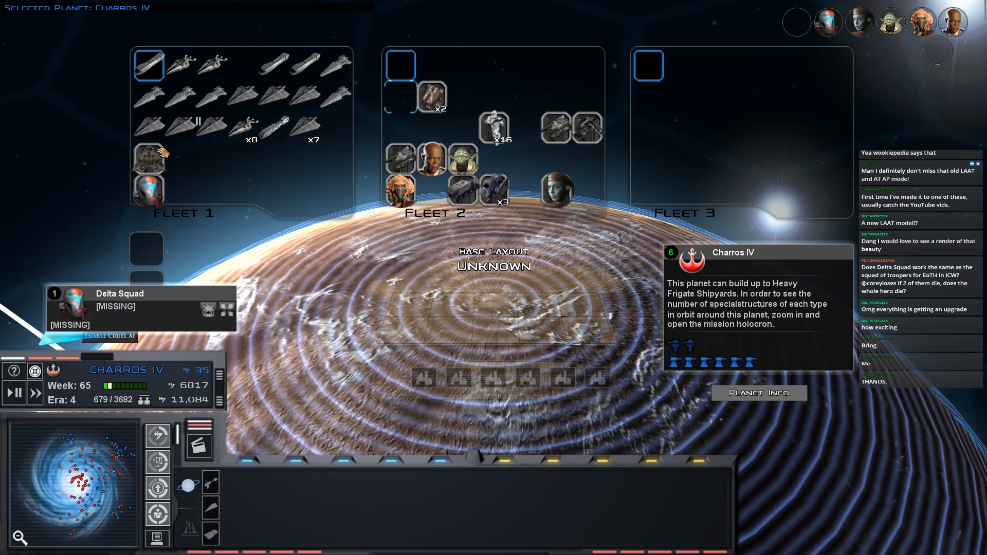
{"action": "left_click_drag", "start_coordinate": [149, 158], "coordinate": [495, 97]}
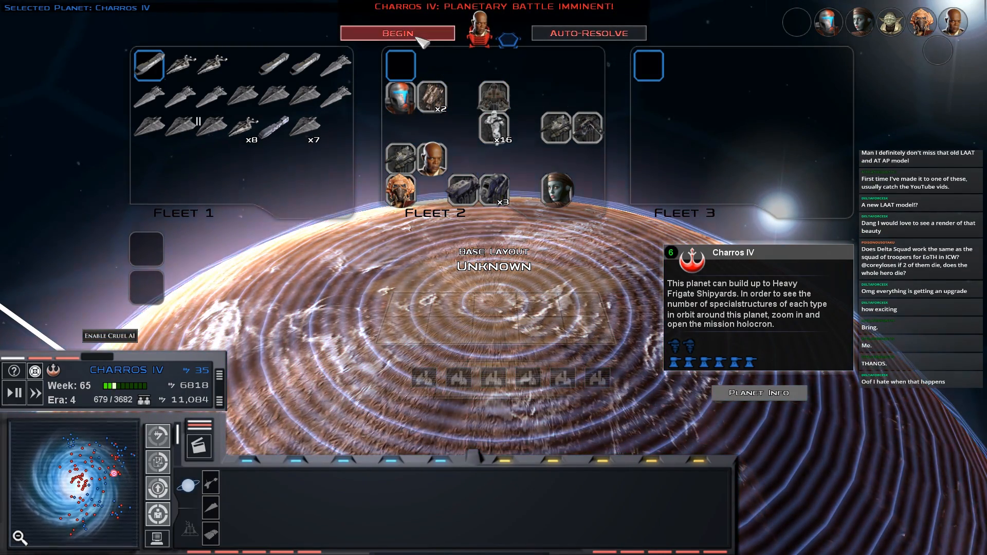
{"action": "left_click", "coordinate": [420, 33]}
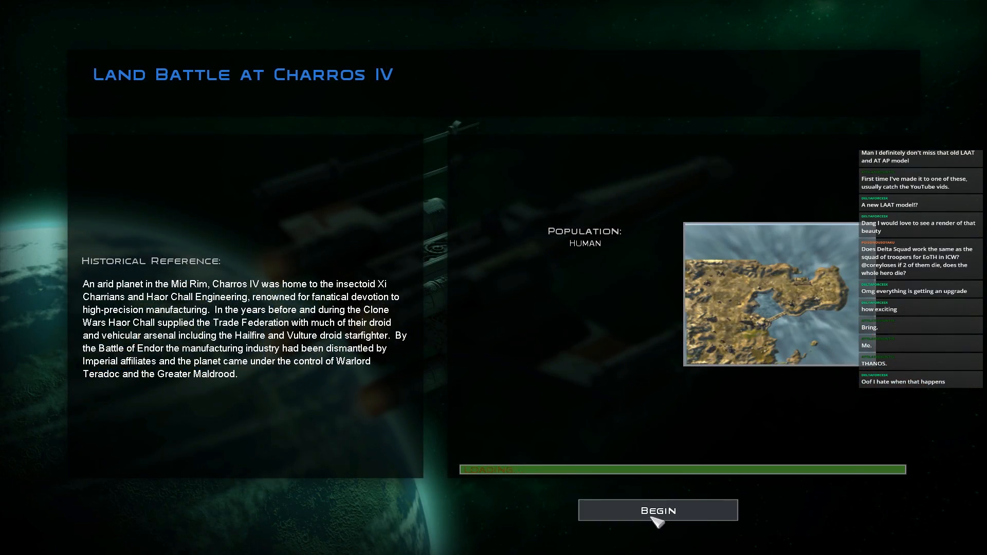
{"action": "left_click", "coordinate": [654, 517]}
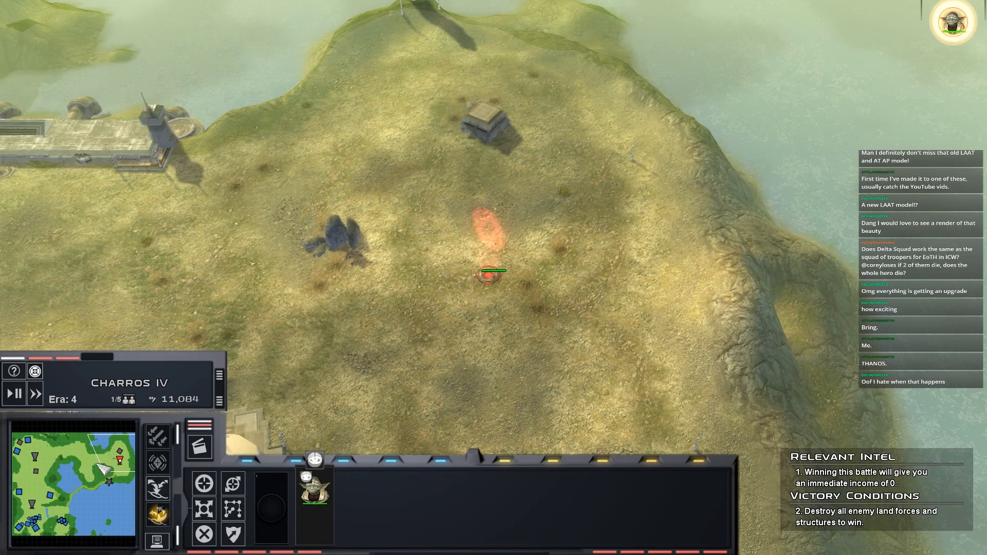
- Call a clone unit from the reinforcements panel into the green drop ring
{"action": "left_click", "coordinate": [39, 523]}
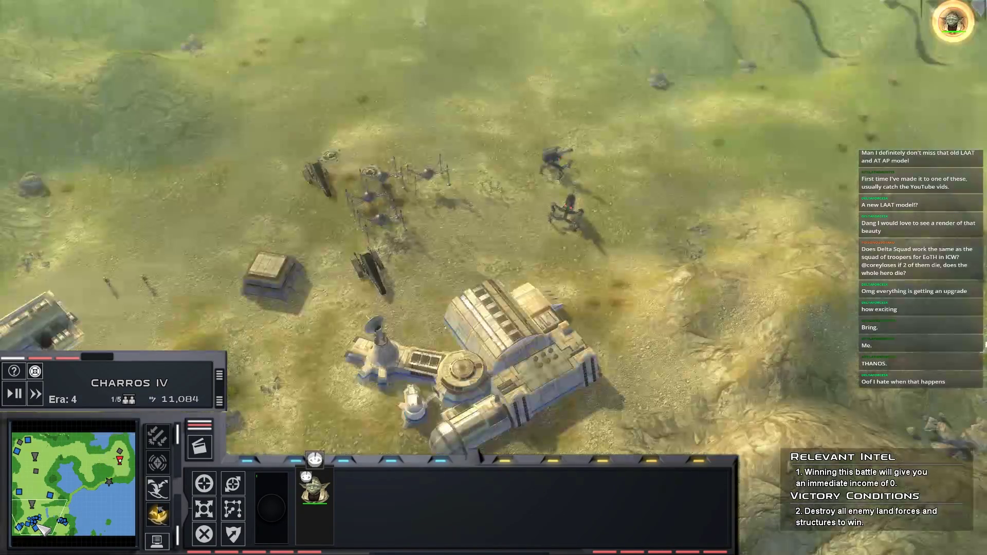
{"action": "left_click", "coordinate": [90, 505]}
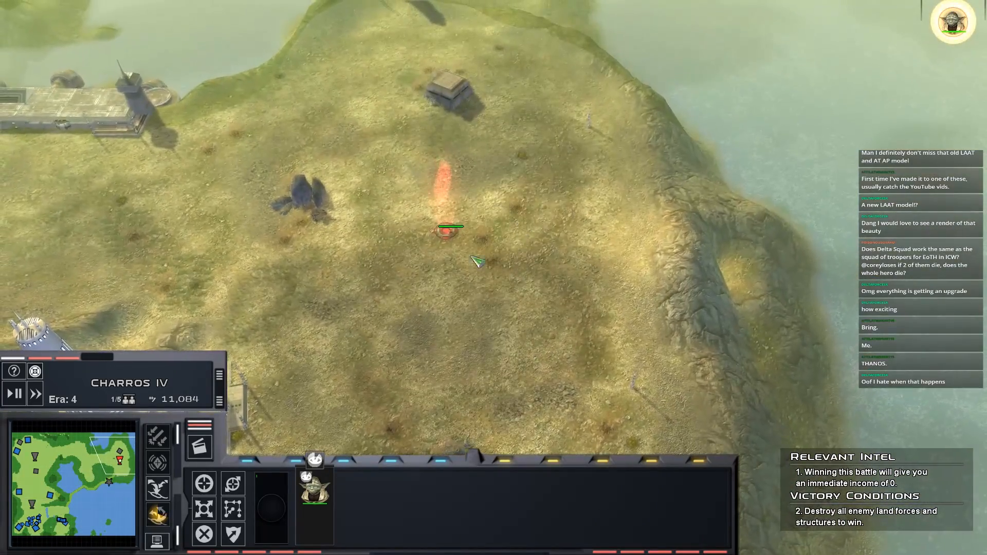
{"action": "left_click", "coordinate": [157, 461]}
{"action": "left_click", "coordinate": [96, 123]}
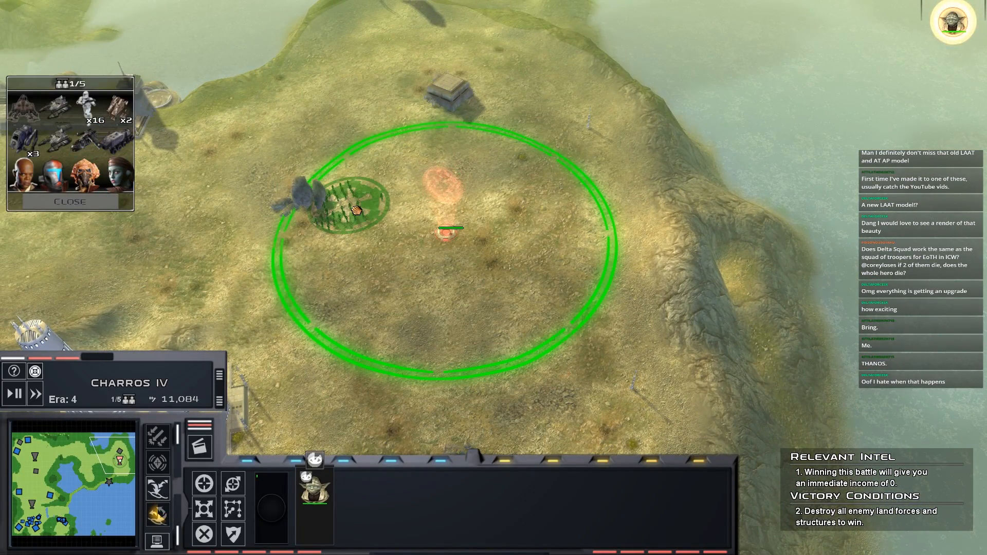
{"action": "left_click", "coordinate": [352, 282]}
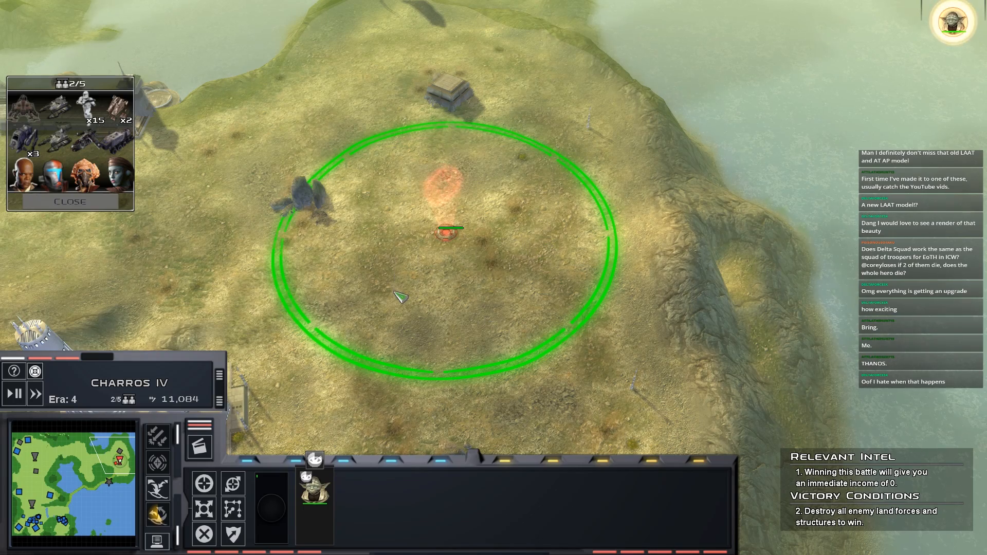
- Deploy further reinforcements, landing the clone trooper squads at the drop zone
{"action": "left_click", "coordinate": [35, 459]}
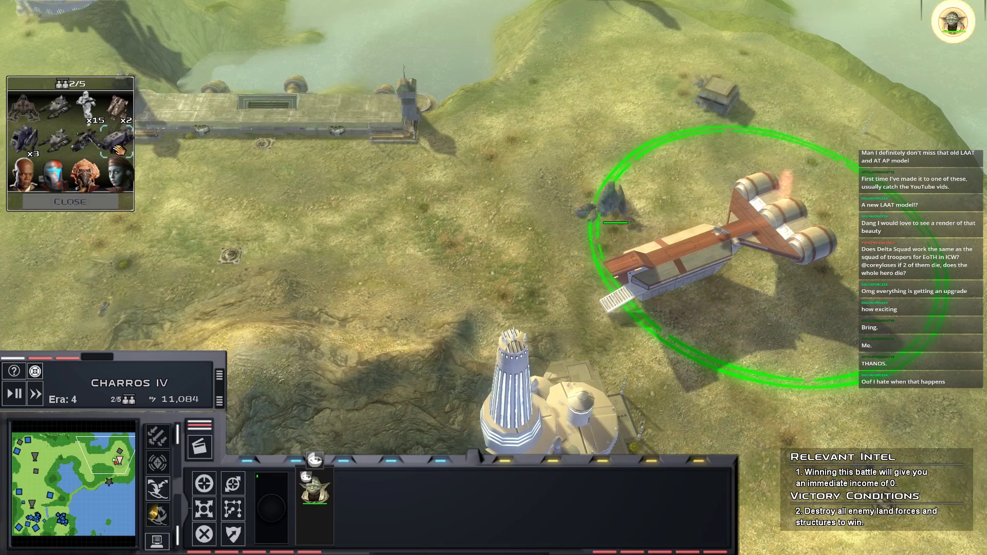
{"action": "left_click", "coordinate": [119, 147]}
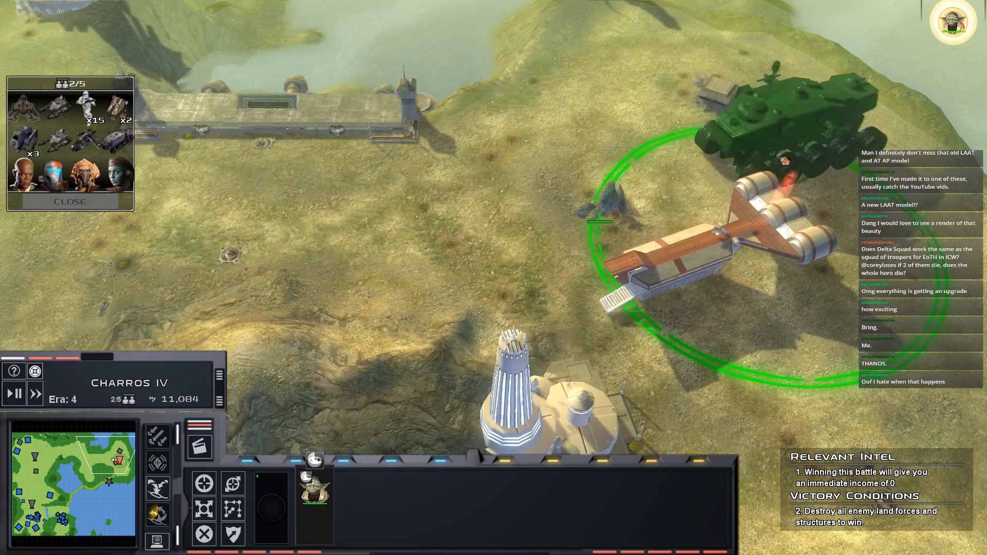
{"action": "left_click", "coordinate": [764, 132]}
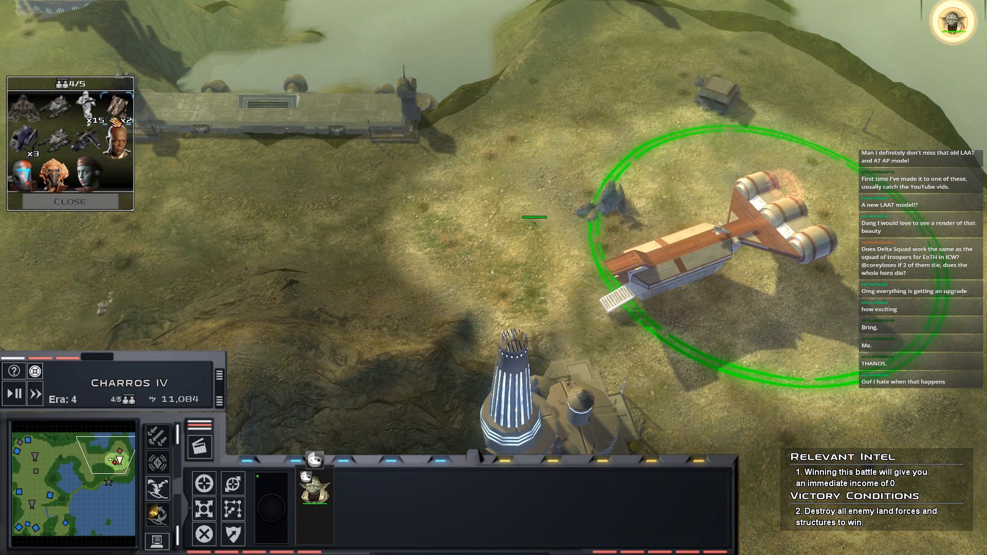
{"action": "left_click", "coordinate": [89, 108]}
{"action": "left_click", "coordinate": [563, 182]}
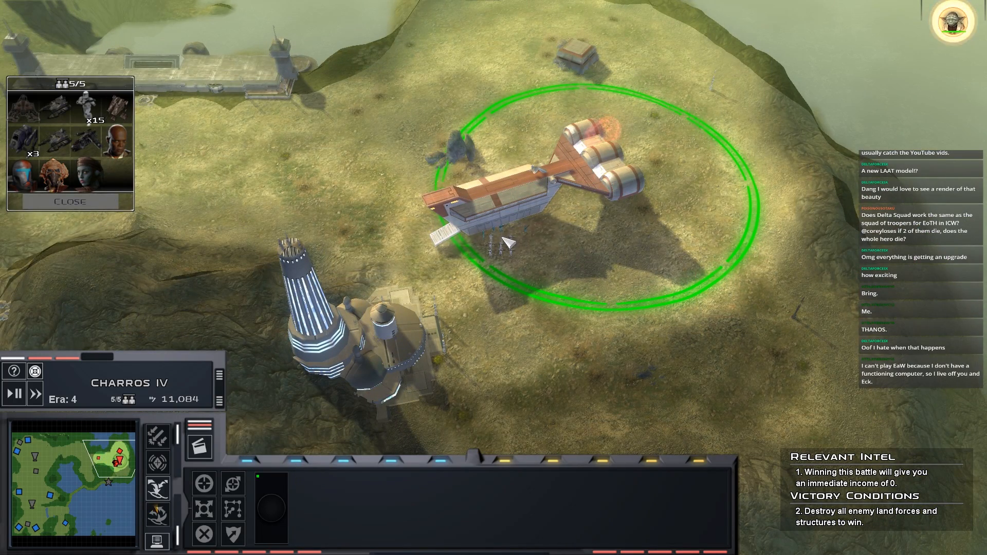
- Select the landed troopers near the tower and survey the surrounding battlefield
{"action": "left_click", "coordinate": [507, 243]}
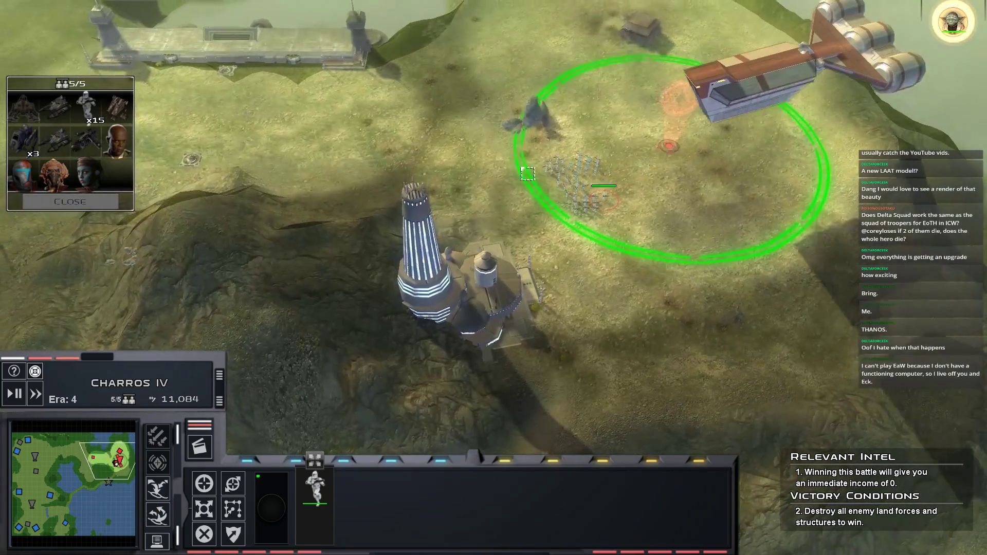
{"action": "left_click_drag", "start_coordinate": [461, 117], "coordinate": [584, 240]}
{"action": "key", "text": "Left"}
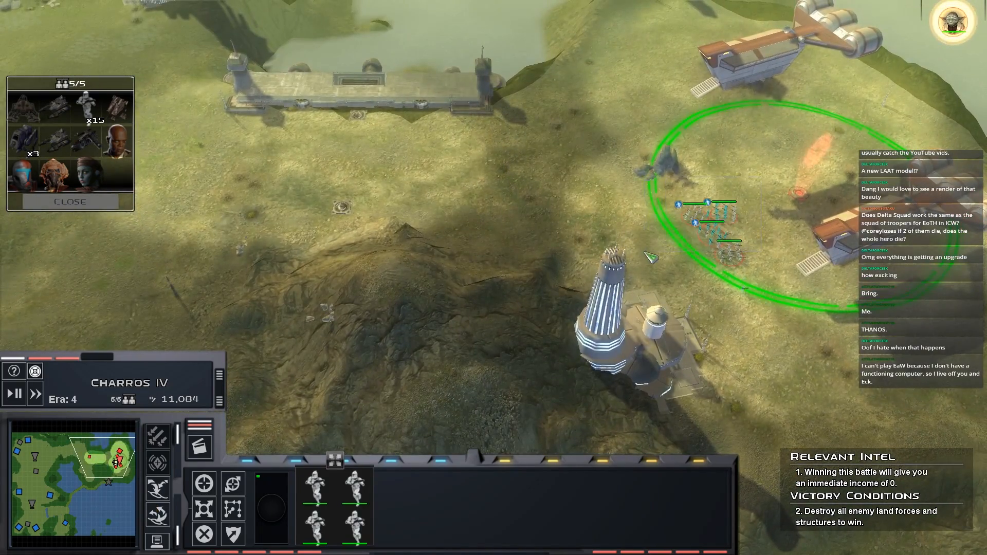
{"action": "key", "text": "Left"}
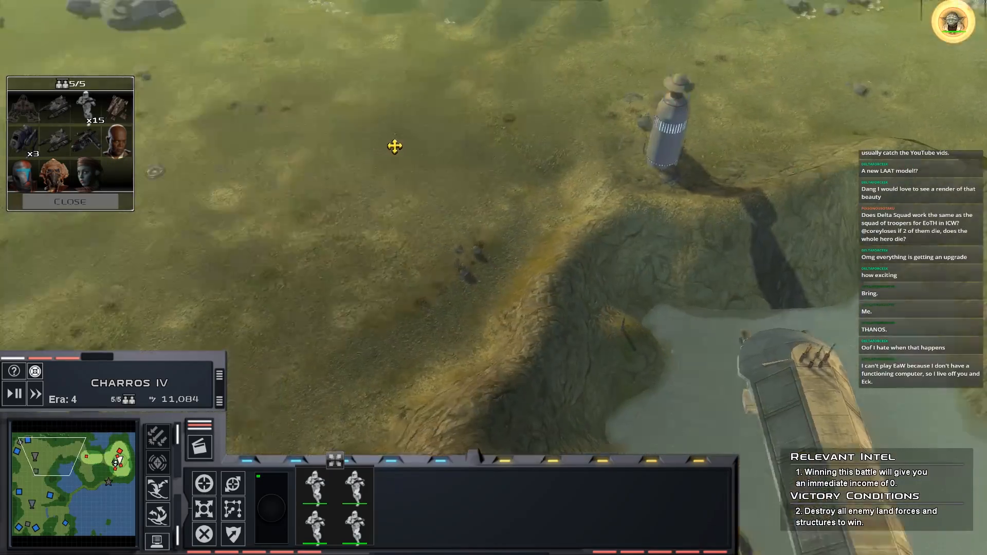
{"action": "key", "text": "space"}
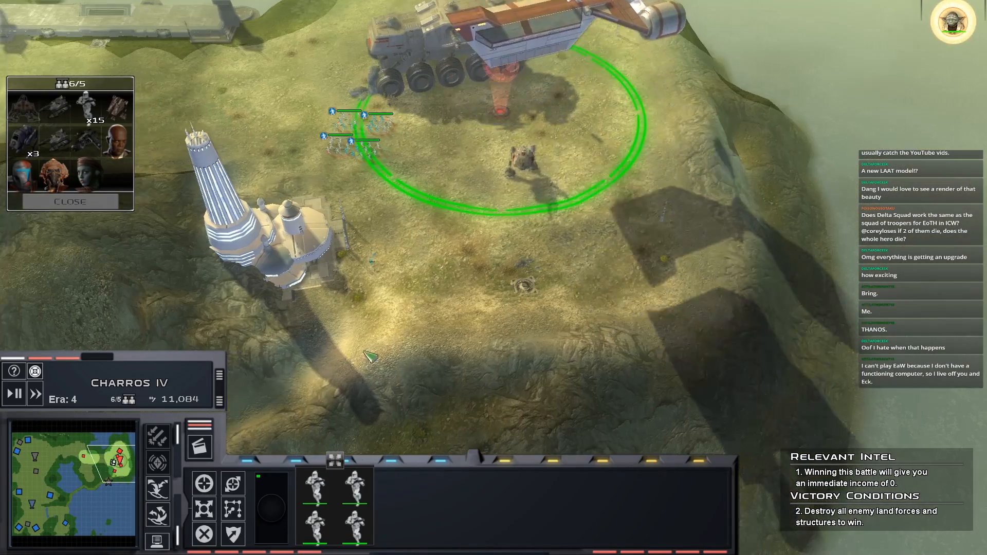
{"action": "left_click_drag", "start_coordinate": [284, 345], "coordinate": [285, 345]}
{"action": "key", "text": "Left"}
{"action": "key", "text": "Down"}
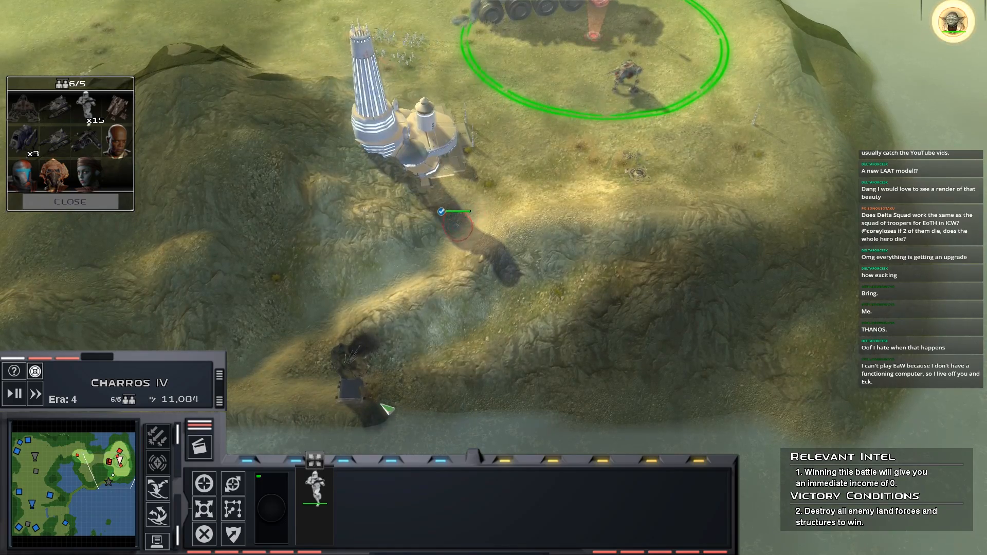
{"action": "key", "text": "Up"}
{"action": "key", "text": "Left"}
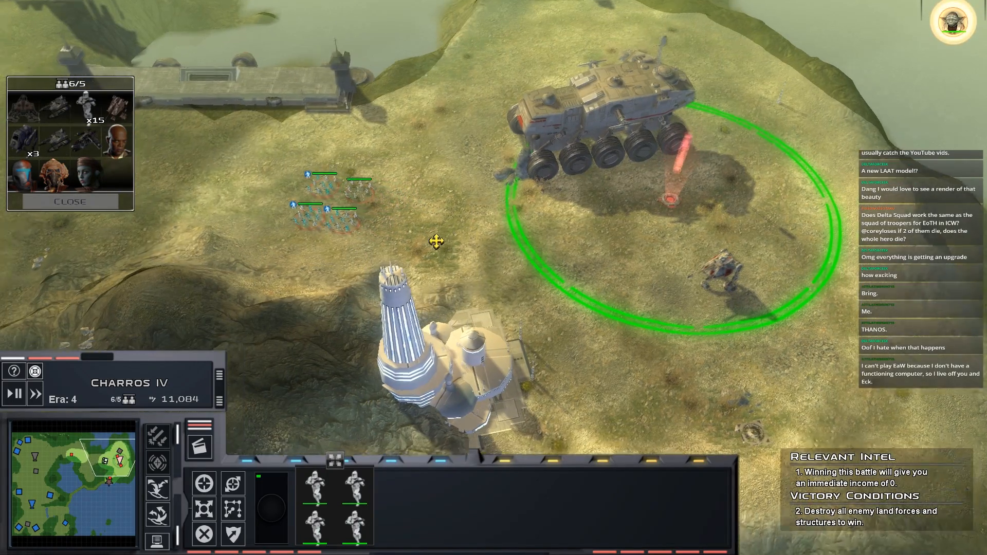
{"action": "key", "text": "Left"}
{"action": "key", "text": "Down"}
- Select the armoured transport, scout past the crater and view a cinematic close-up of the troopers
{"action": "left_click", "coordinate": [697, 191]}
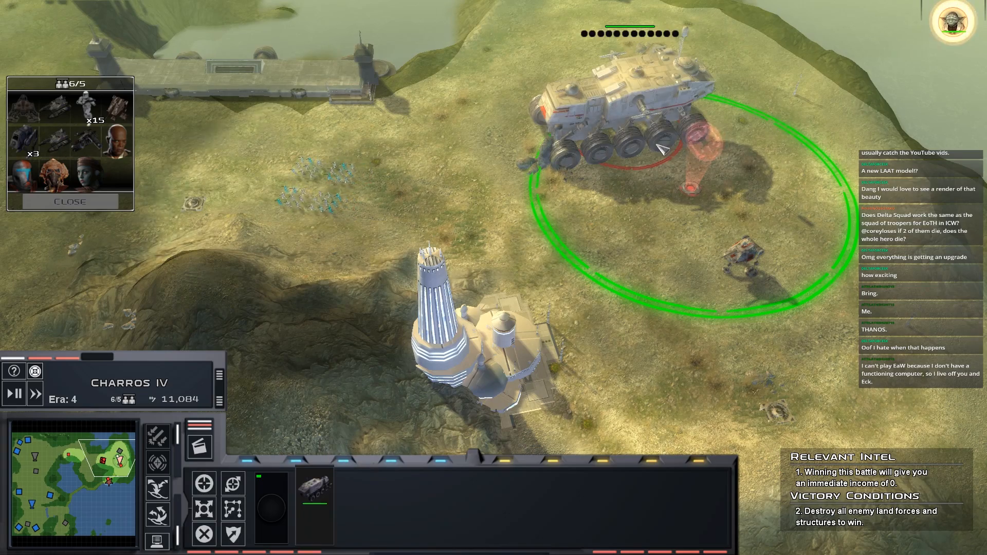
{"action": "key", "text": "Left"}
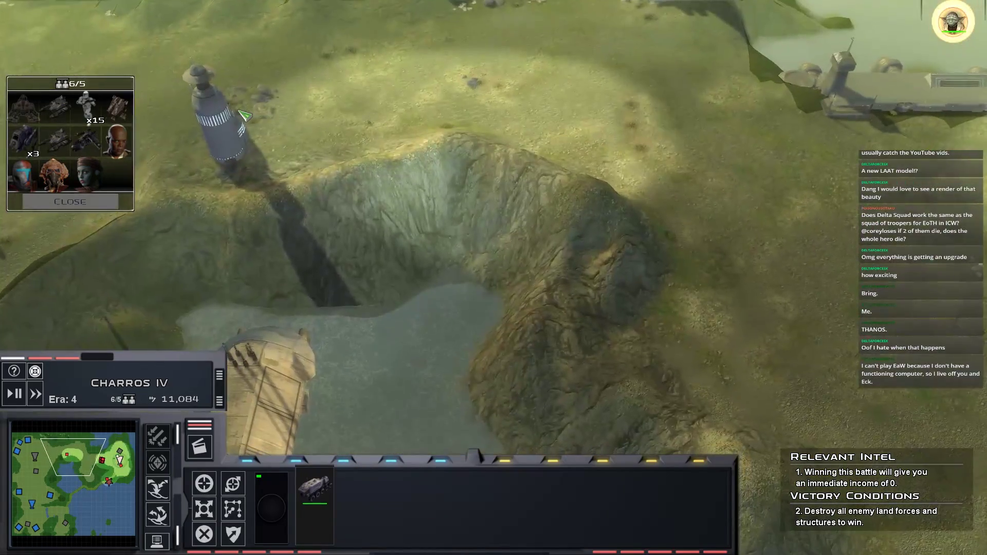
{"action": "key", "text": "Up"}
{"action": "key", "text": "Left"}
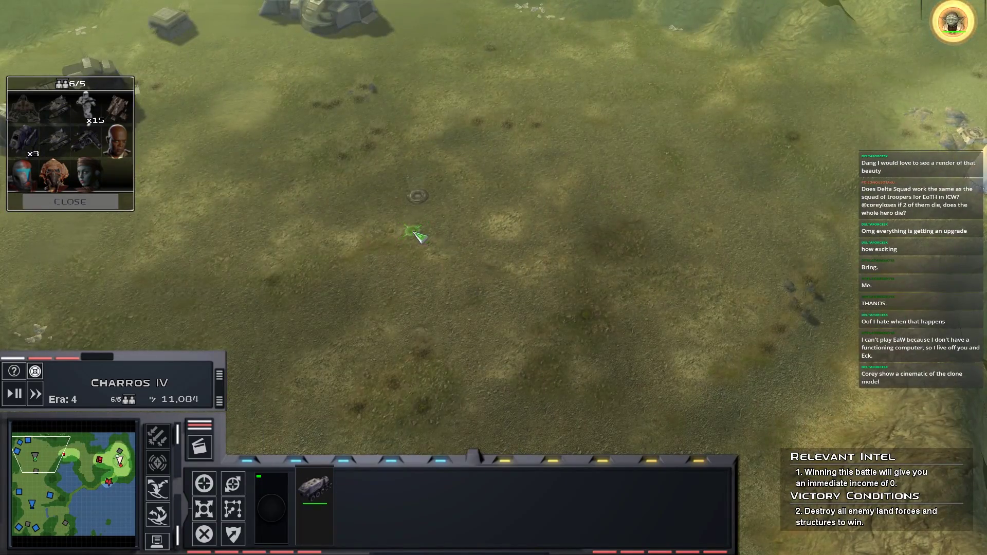
{"action": "key", "text": "Right"}
{"action": "key", "text": "Down"}
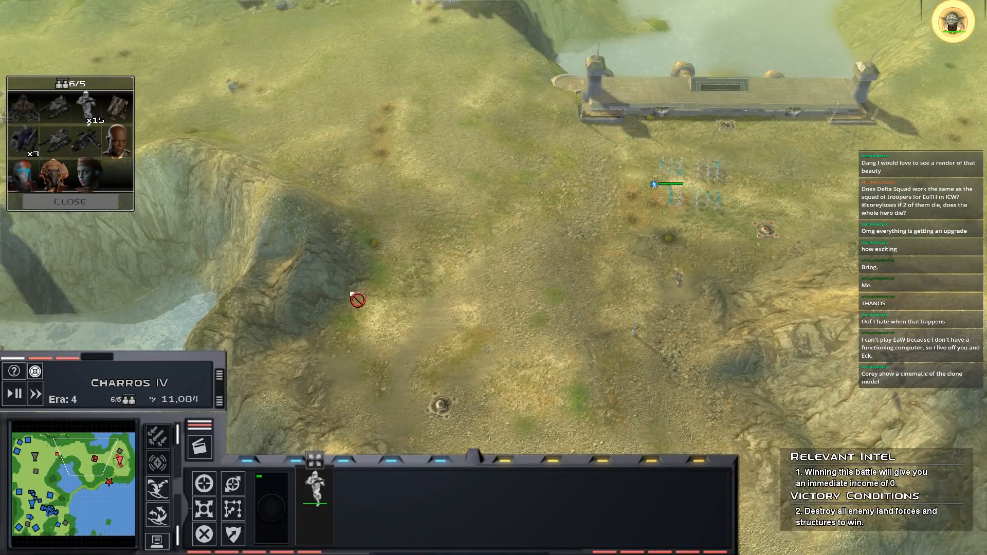
{"action": "key", "text": "c"}
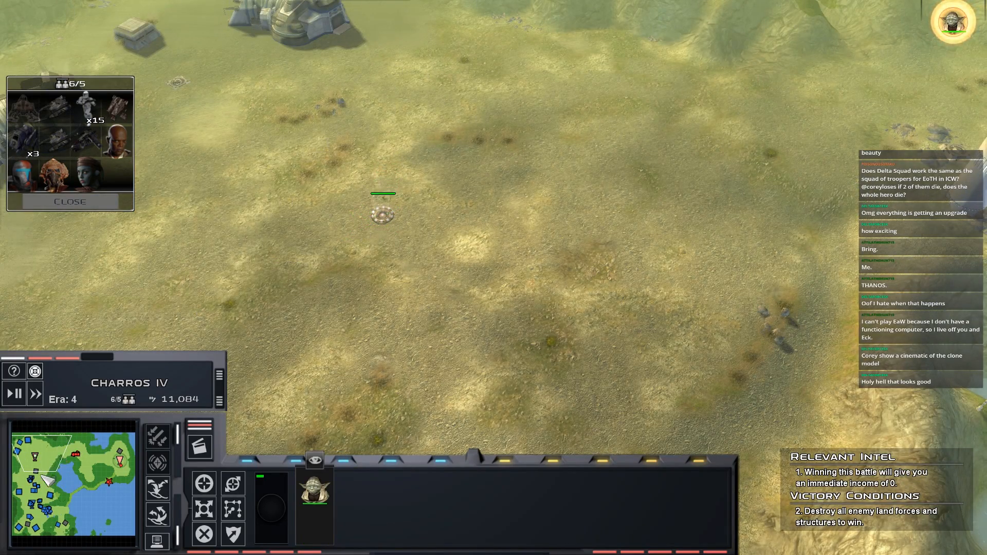
{"action": "left_click_drag", "start_coordinate": [47, 479], "coordinate": [74, 455]}
- Garrison the four clone trooper squads inside the A6 Juggernaut
{"action": "left_click_drag", "start_coordinate": [476, 196], "coordinate": [480, 217]}
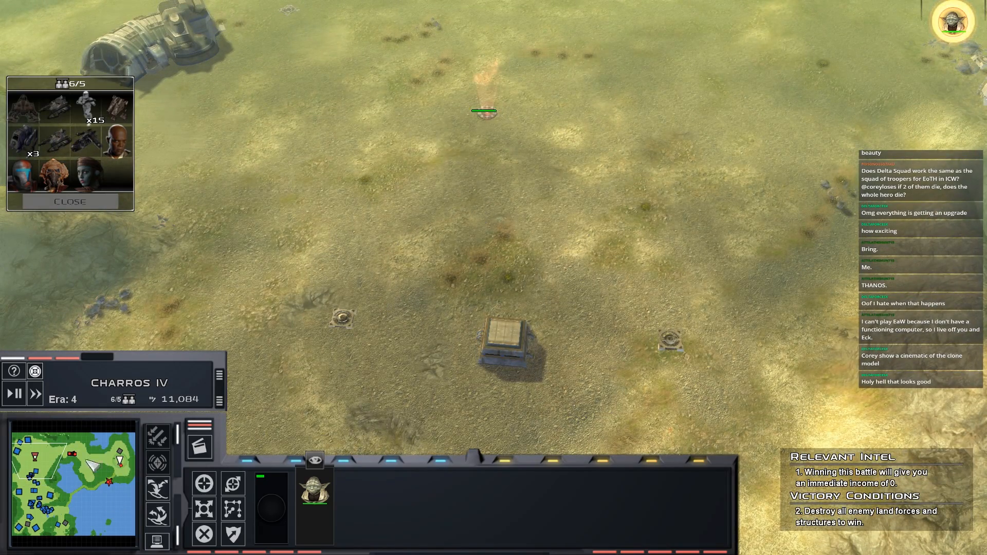
{"action": "left_click", "coordinate": [74, 461]}
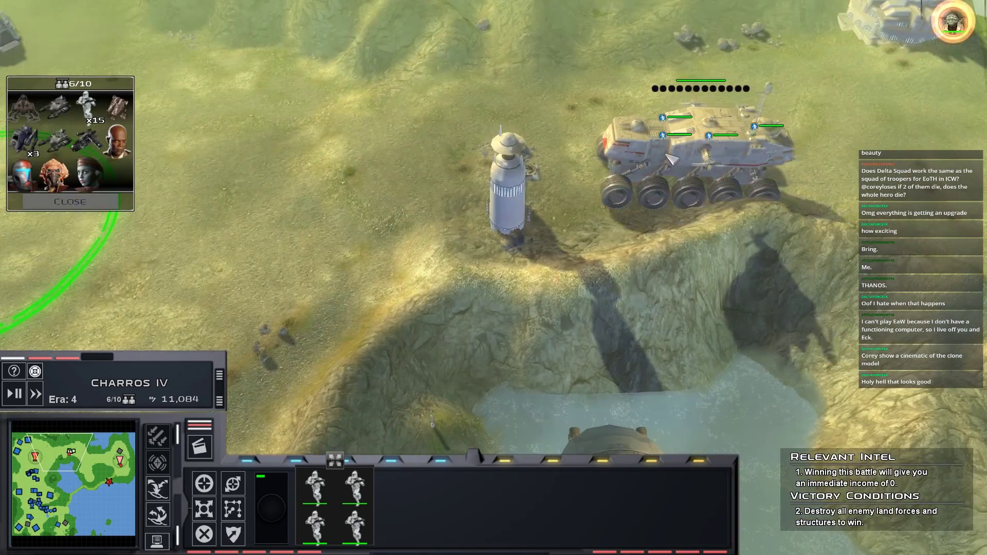
{"action": "left_click", "coordinate": [644, 153]}
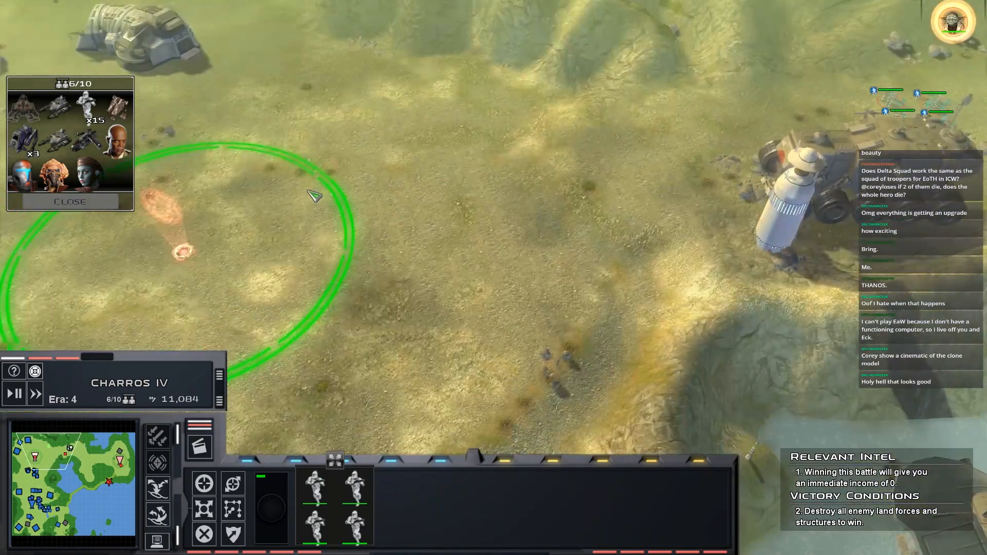
{"action": "left_click", "coordinate": [753, 173]}
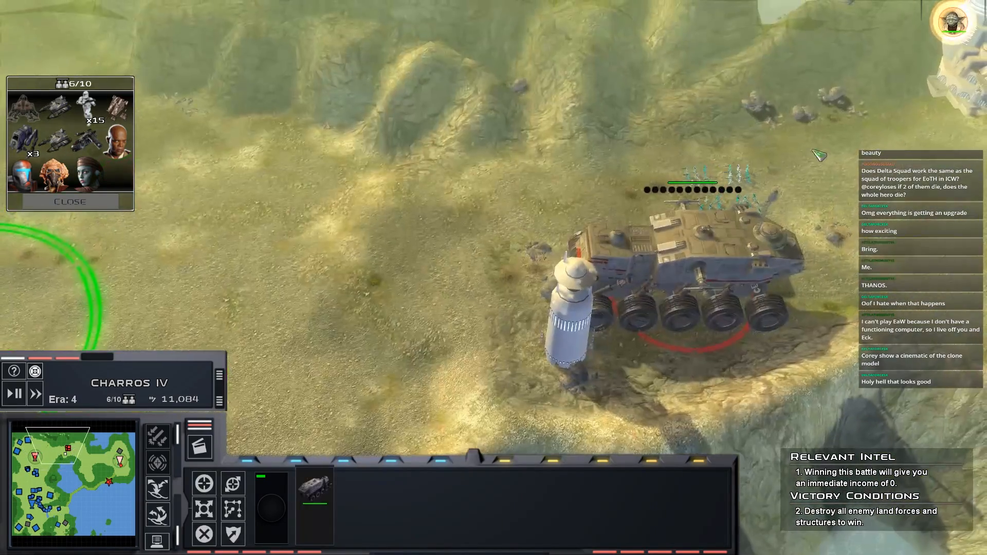
{"action": "left_click", "coordinate": [758, 268]}
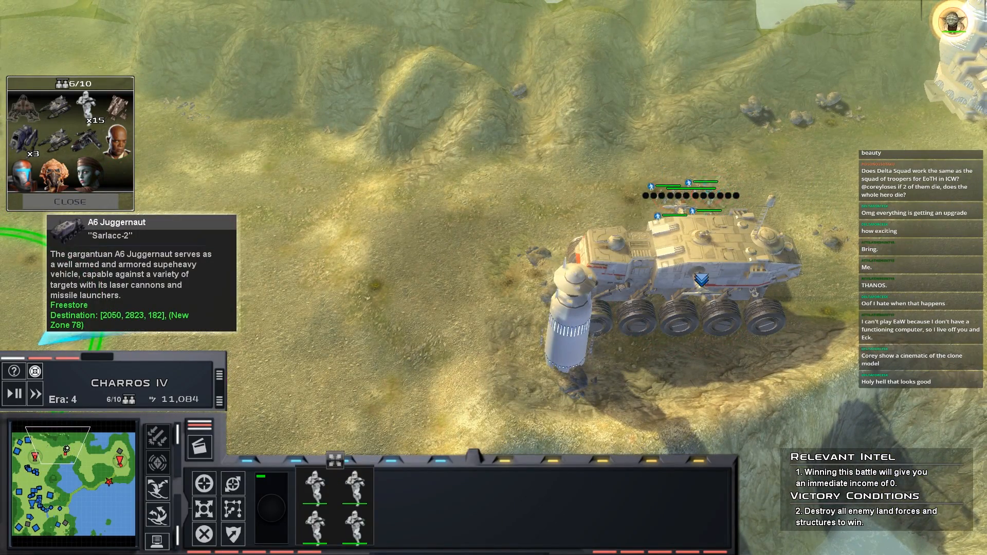
{"action": "right_click", "coordinate": [702, 282]}
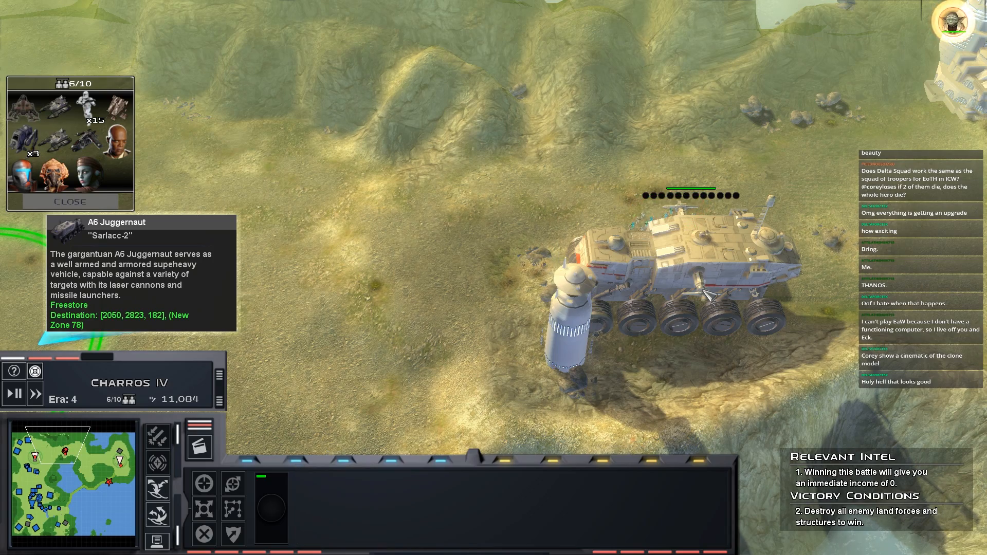
{"action": "left_click", "coordinate": [699, 283]}
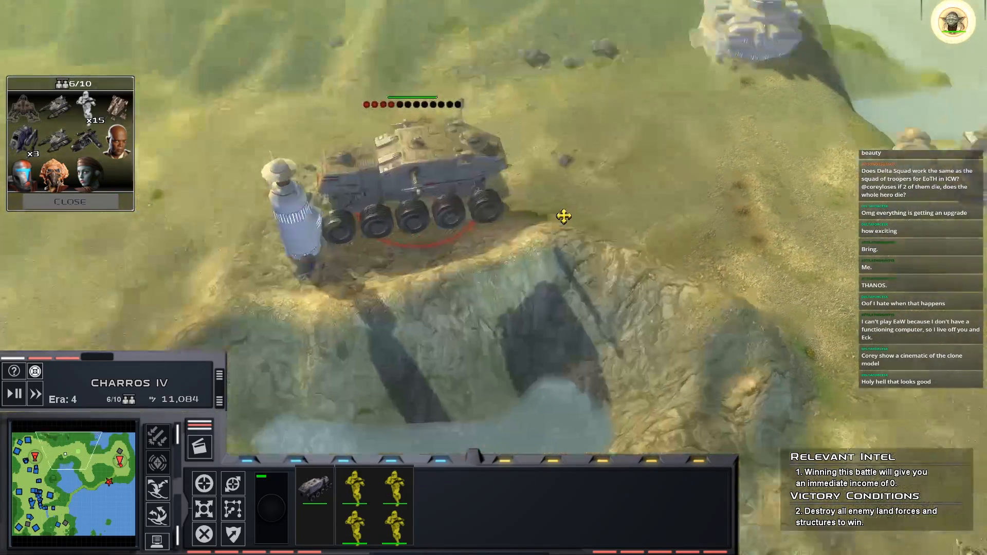
- Check the hero at the reinforcement ring and reselect the Juggernaut carrying twelve troopers
{"action": "key", "text": "1"}
{"action": "key", "text": "1"}
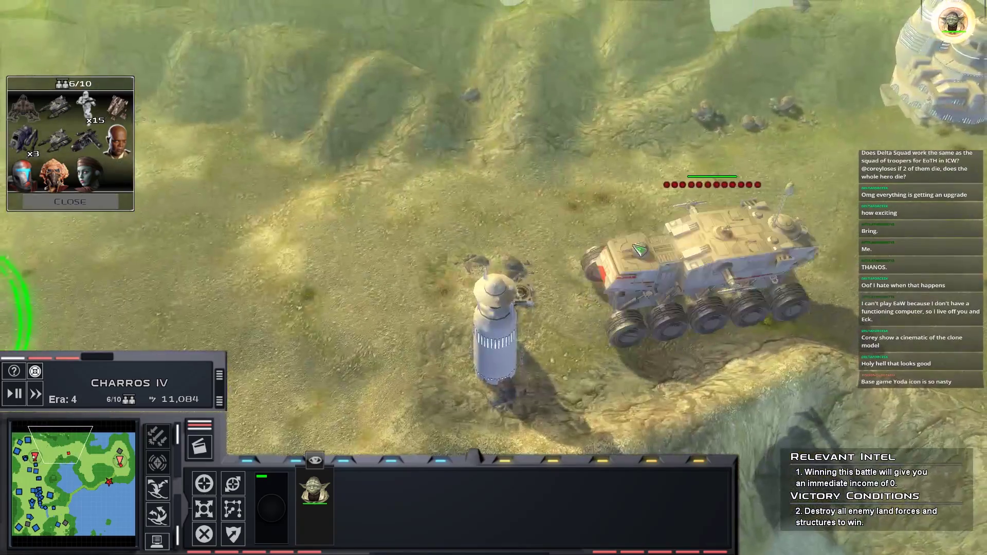
{"action": "left_click", "coordinate": [639, 249]}
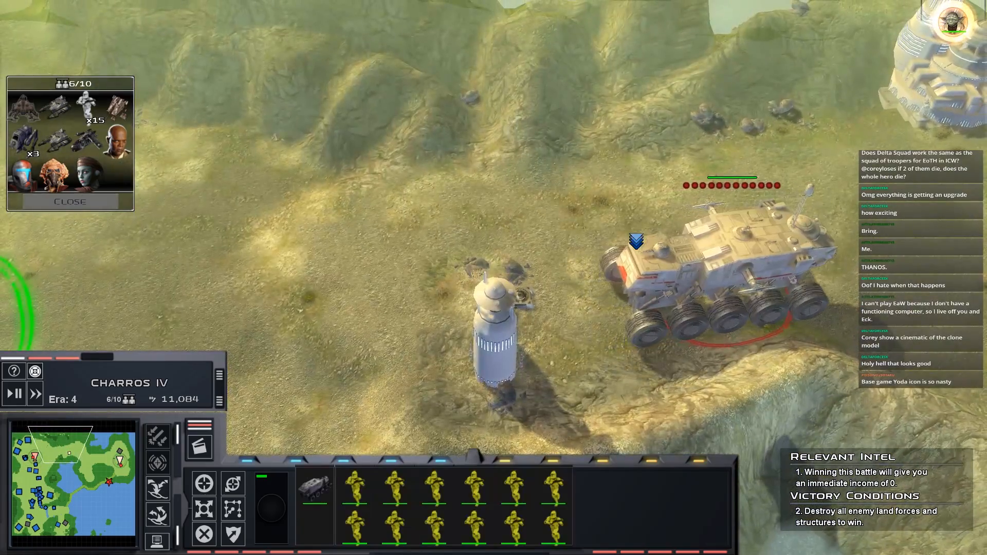
{"action": "key", "text": "Left"}
{"action": "key", "text": "Down"}
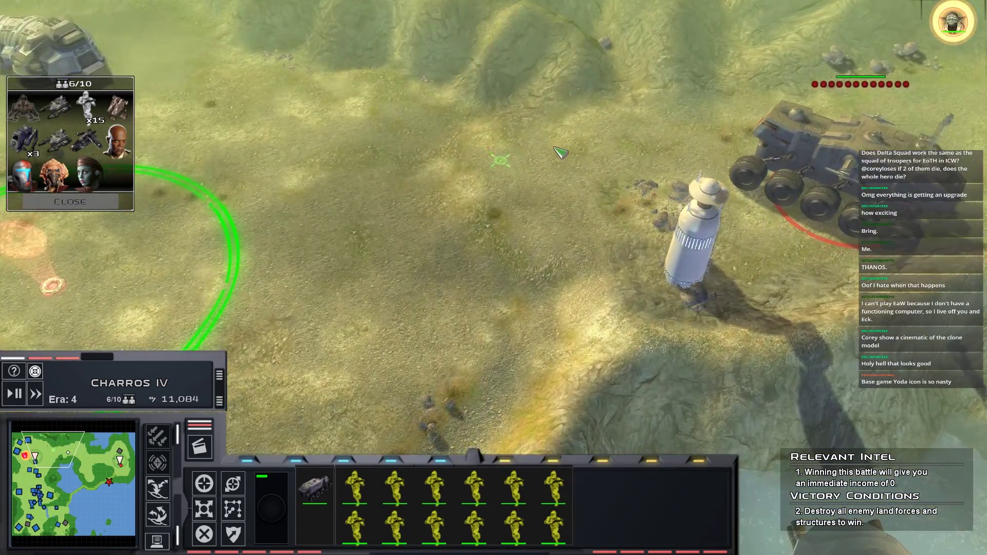
{"action": "key", "text": "Left"}
{"action": "key", "text": "Down"}
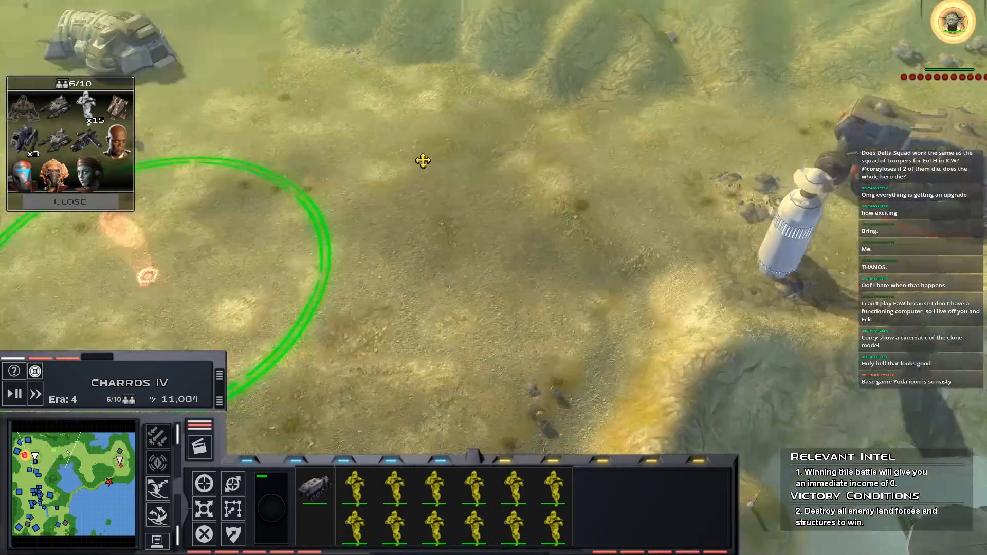
{"action": "key", "text": "Right"}
{"action": "key", "text": "Up"}
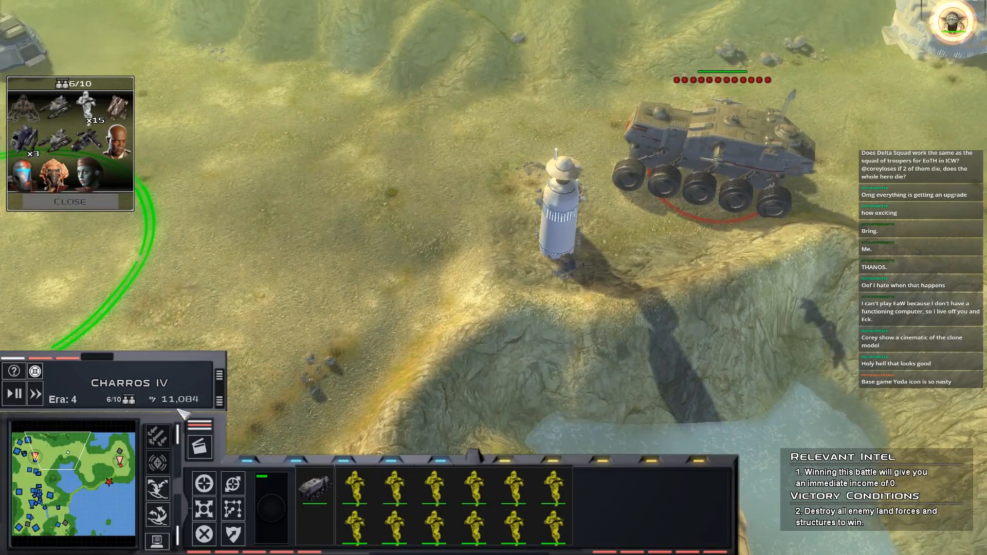
{"action": "left_click", "coordinate": [76, 443]}
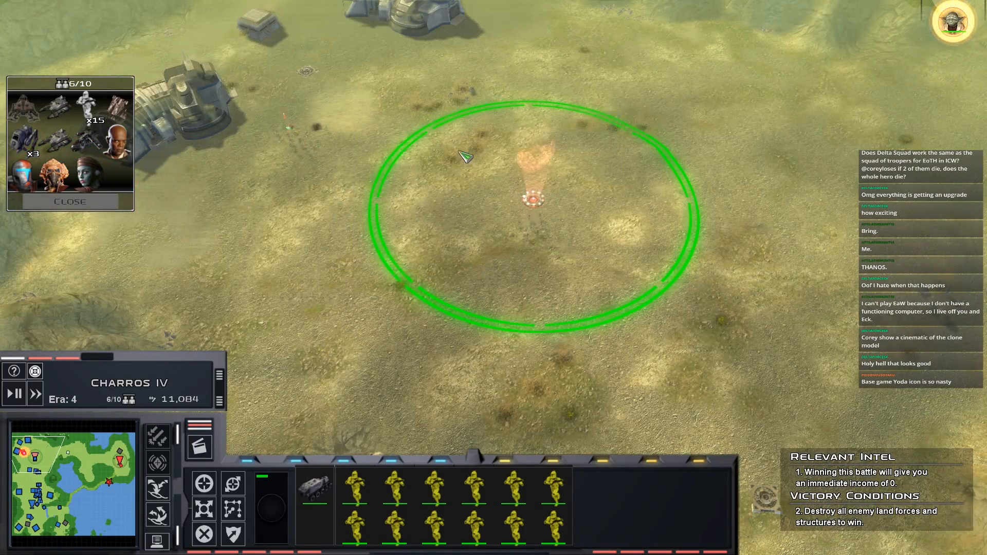
{"action": "scroll", "coordinate": [466, 156], "scroll_direction": "up", "scroll_amount": 3}
- Select Yoda and the Juggernaut group in turn, then grab the vehicle and trooper squads together
{"action": "left_click_drag", "start_coordinate": [332, 169], "coordinate": [382, 224]}
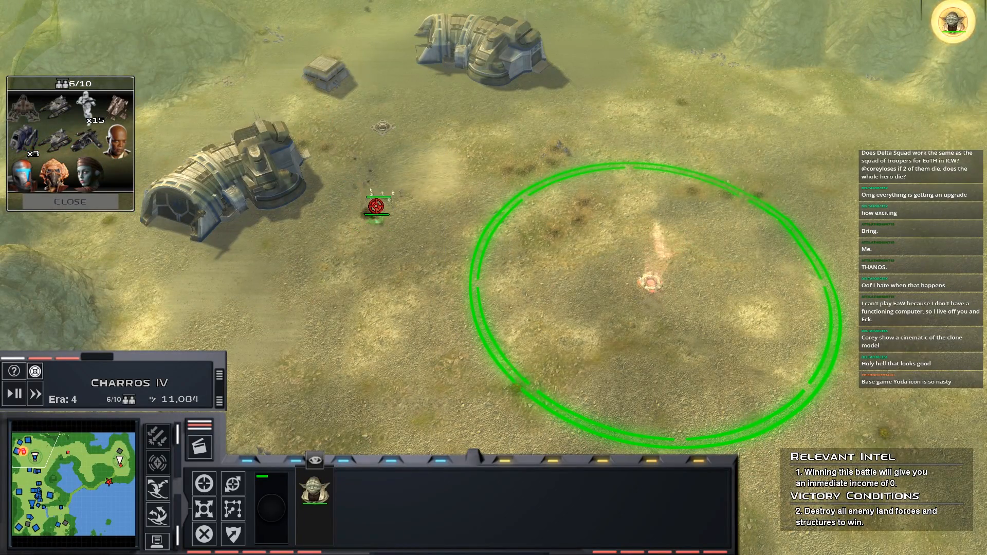
{"action": "key", "text": "Right"}
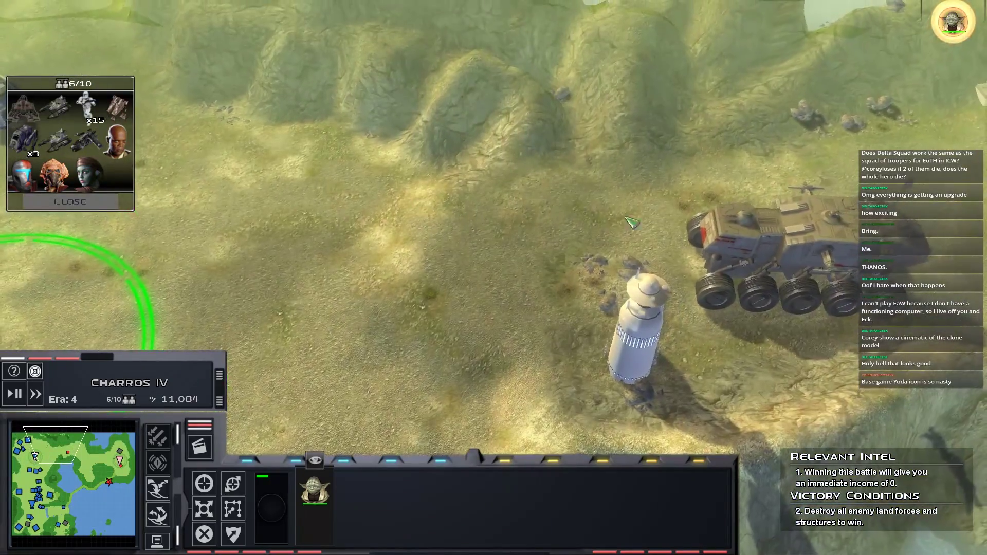
{"action": "key", "text": "1"}
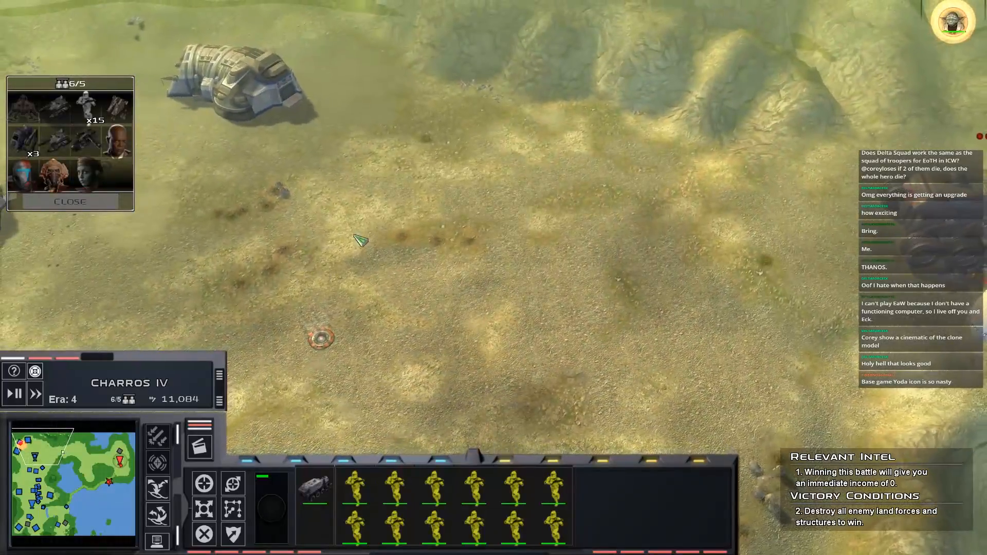
{"action": "key", "text": "2"}
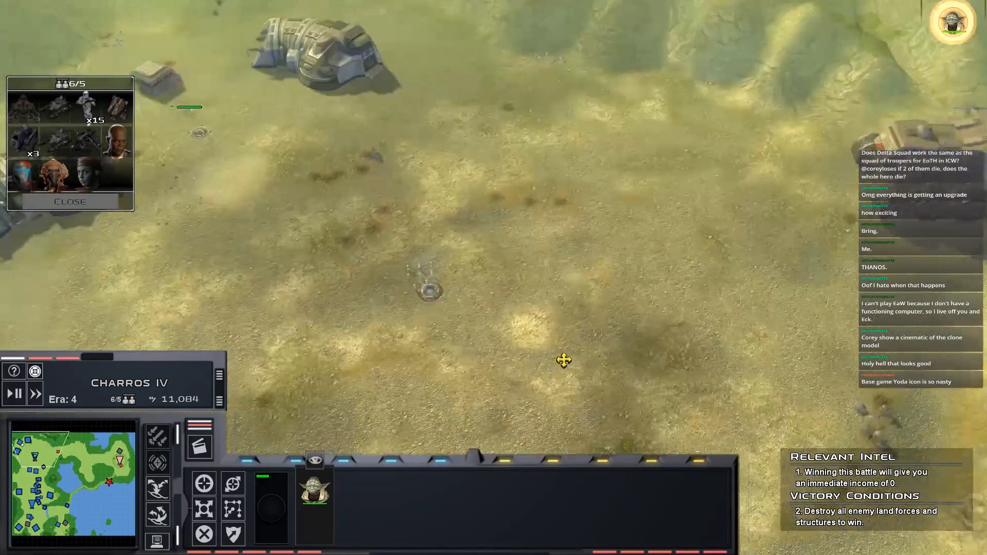
{"action": "key", "text": "Right"}
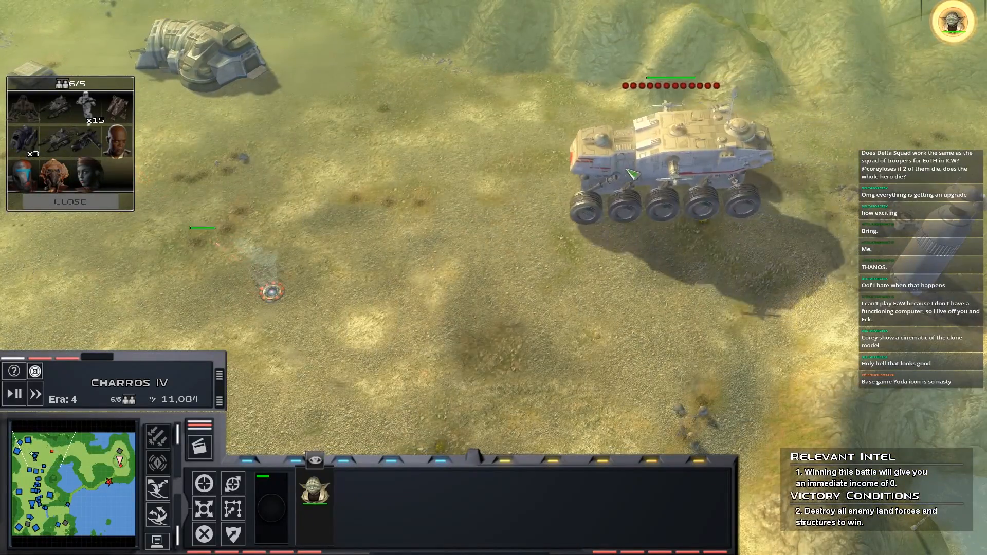
{"action": "left_click_drag", "start_coordinate": [236, 331], "coordinate": [49, 214]}
- Send the combined group to the left and recentre the view on the Juggernaut
{"action": "right_click", "coordinate": [218, 241]}
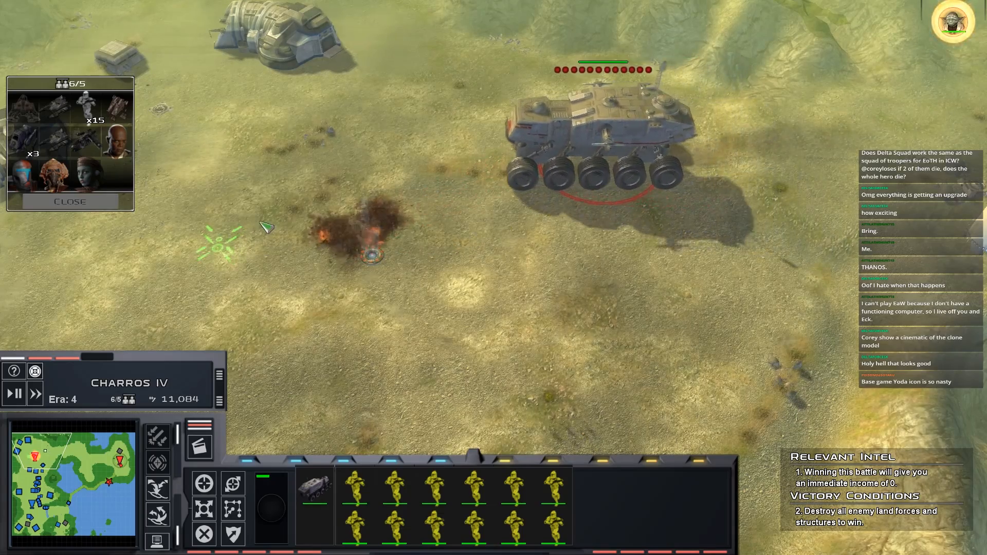
{"action": "key", "text": "Left"}
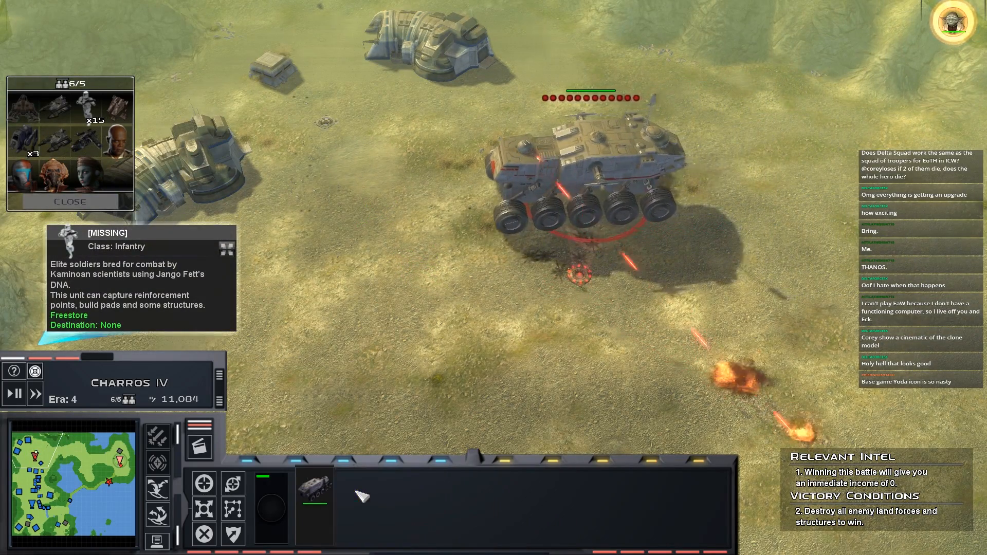
{"action": "key", "text": "space"}
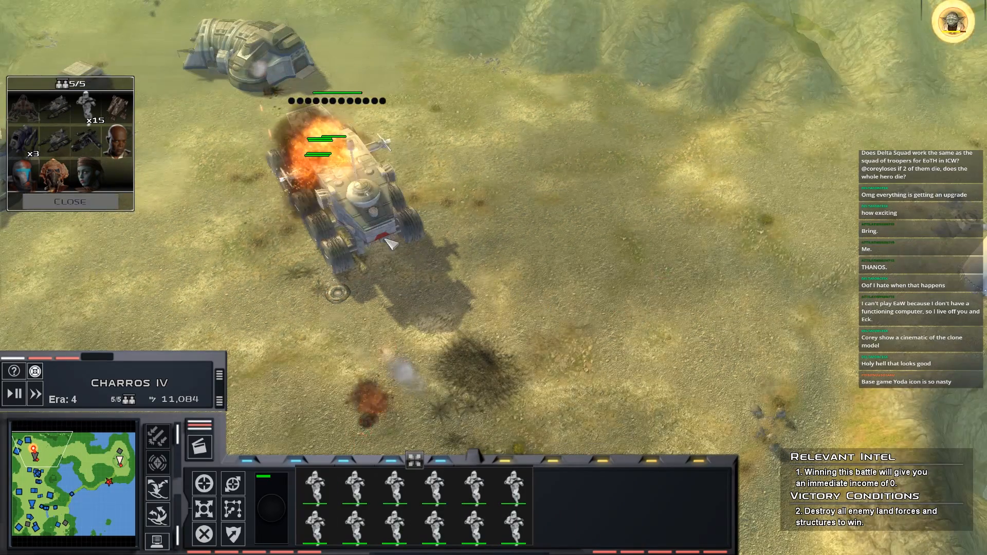
- Order the Juggernaut forward against the enemy walkers and outpost
{"action": "left_click", "coordinate": [348, 217]}
{"action": "key", "text": "Home"}
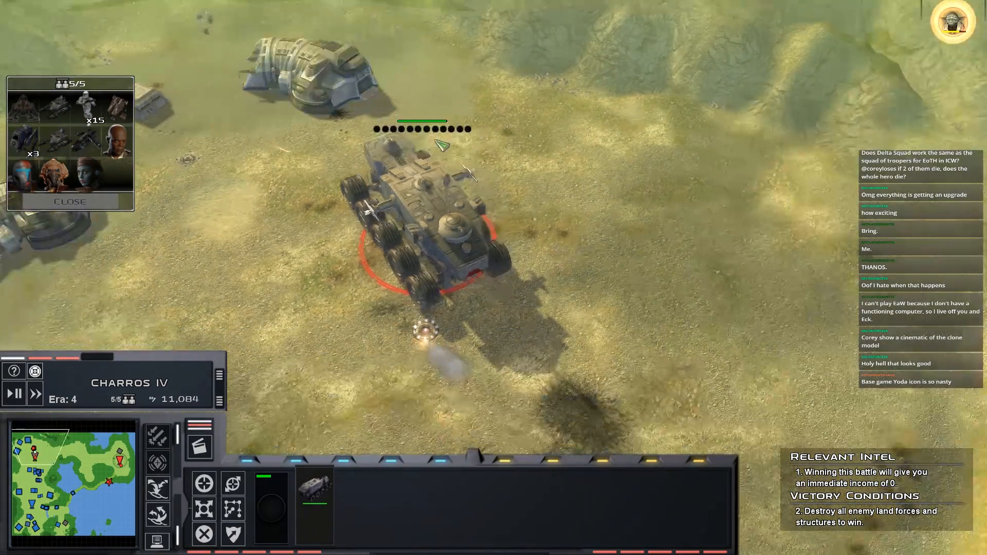
{"action": "scroll", "coordinate": [490, 268], "scroll_direction": "up", "scroll_amount": 3}
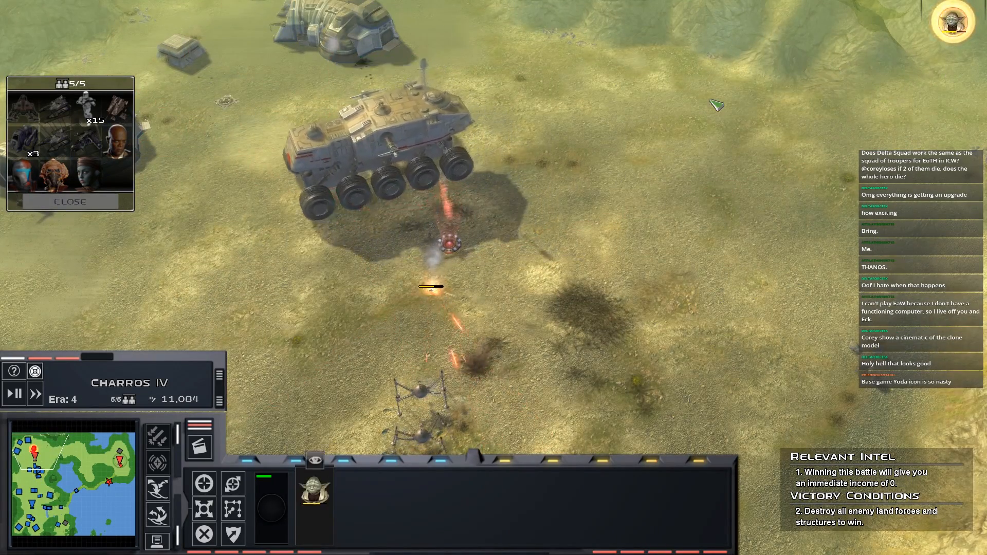
{"action": "right_click", "coordinate": [714, 101]}
{"action": "left_click", "coordinate": [359, 122]}
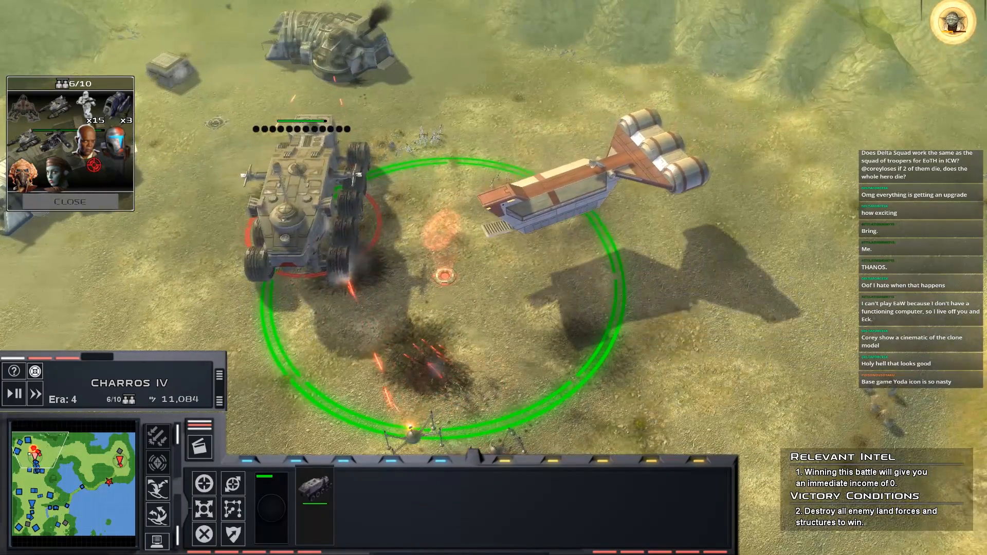
- Land a reinforcement unit in the green ring and recentre on the A6 Juggernaut
{"action": "left_click", "coordinate": [54, 143]}
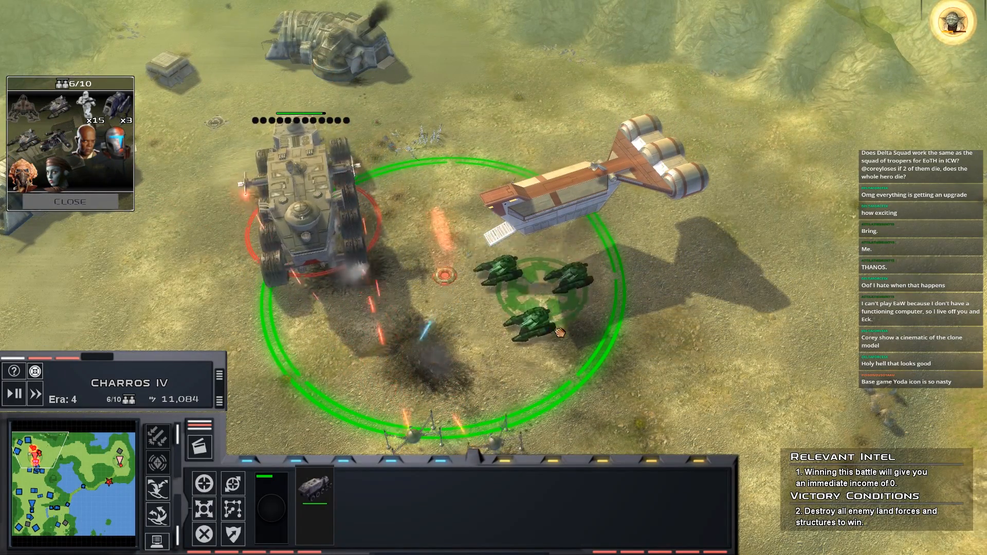
{"action": "left_click", "coordinate": [530, 309]}
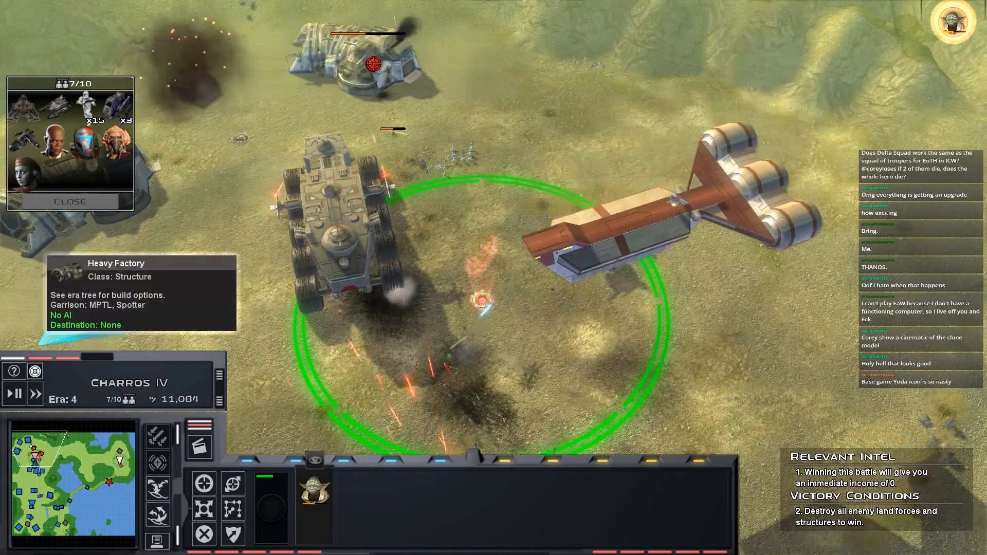
{"action": "scroll", "coordinate": [489, 316], "scroll_direction": "down", "scroll_amount": 2}
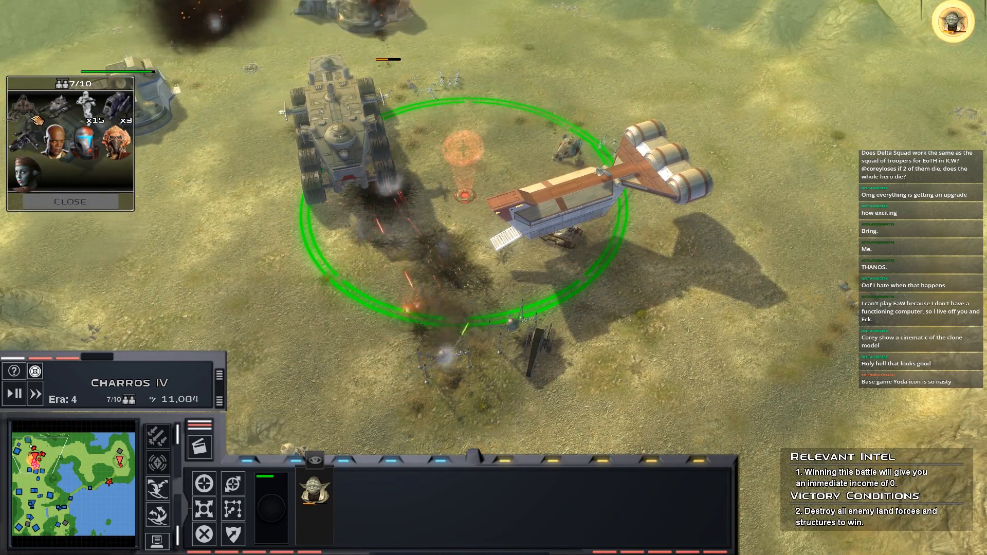
{"action": "left_click", "coordinate": [351, 125]}
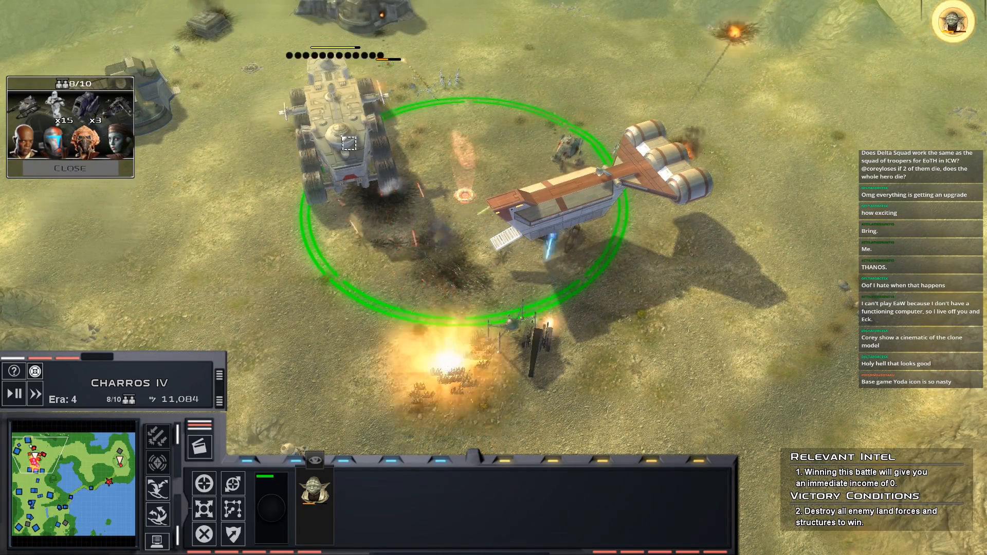
{"action": "double_click", "coordinate": [351, 125]}
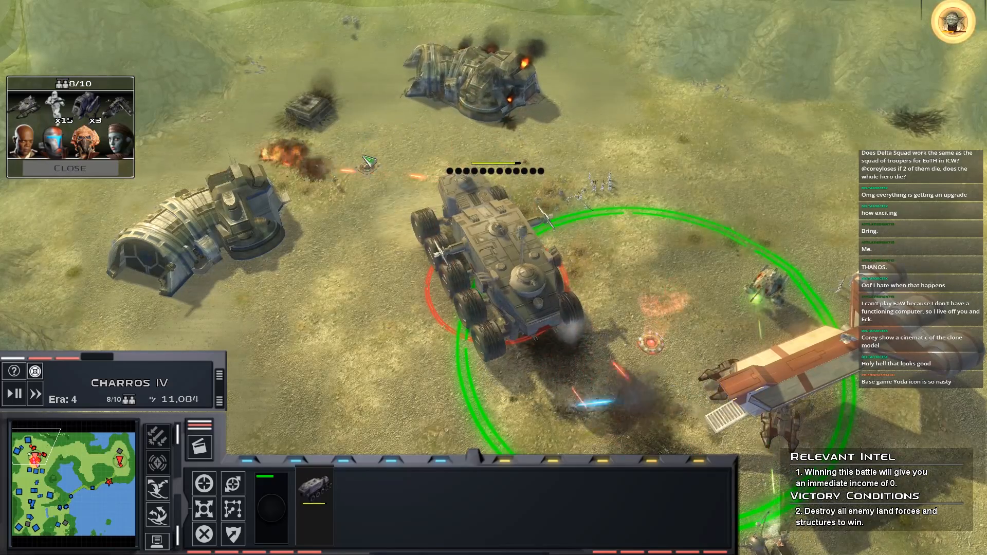
- Review the clone trooper squad, the Juggernaut and Yoda in turn
{"action": "left_click", "coordinate": [598, 183]}
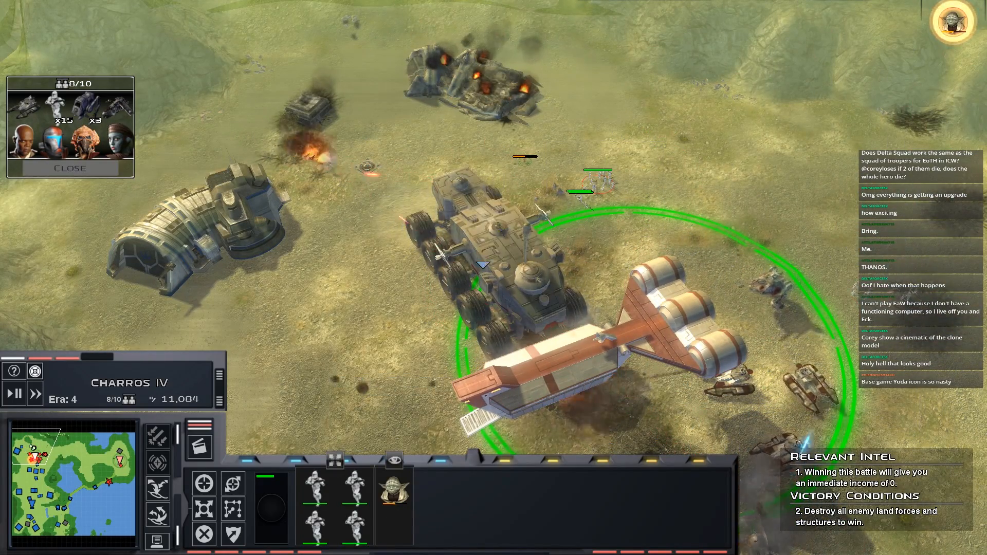
{"action": "left_click", "coordinate": [488, 261]}
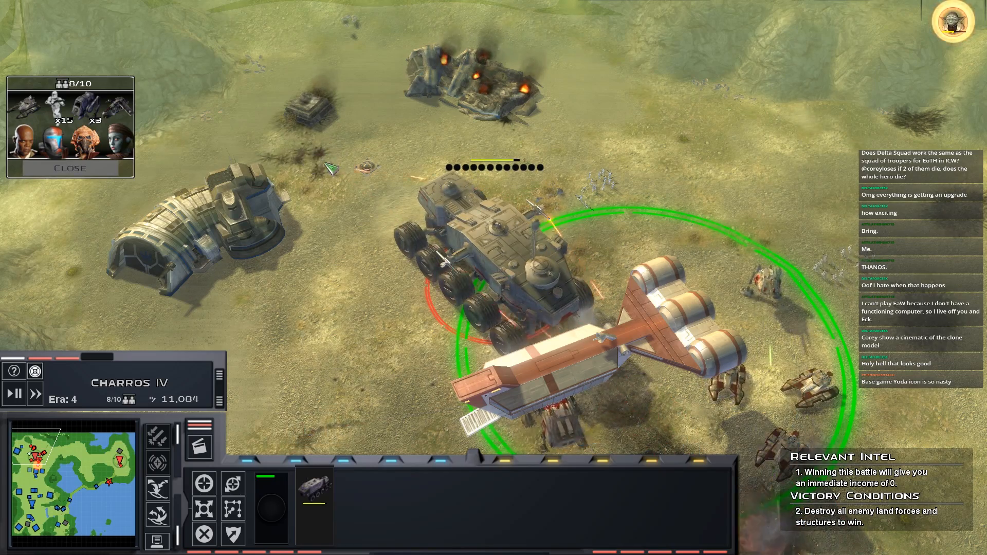
{"action": "key", "text": "1"}
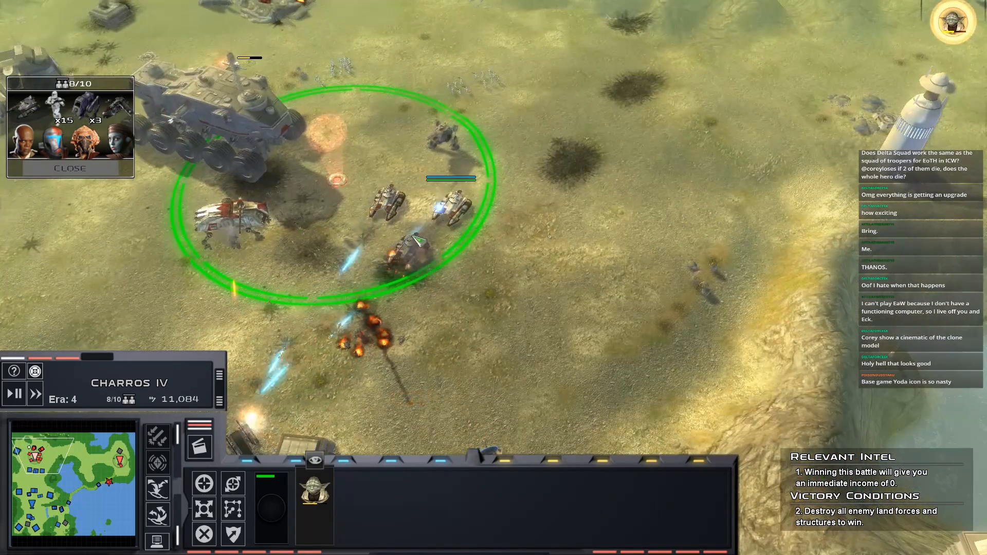
- Review the tanks, the wheeled transport and the tower area, ending with a single walker selected
{"action": "double_click", "coordinate": [420, 246]}
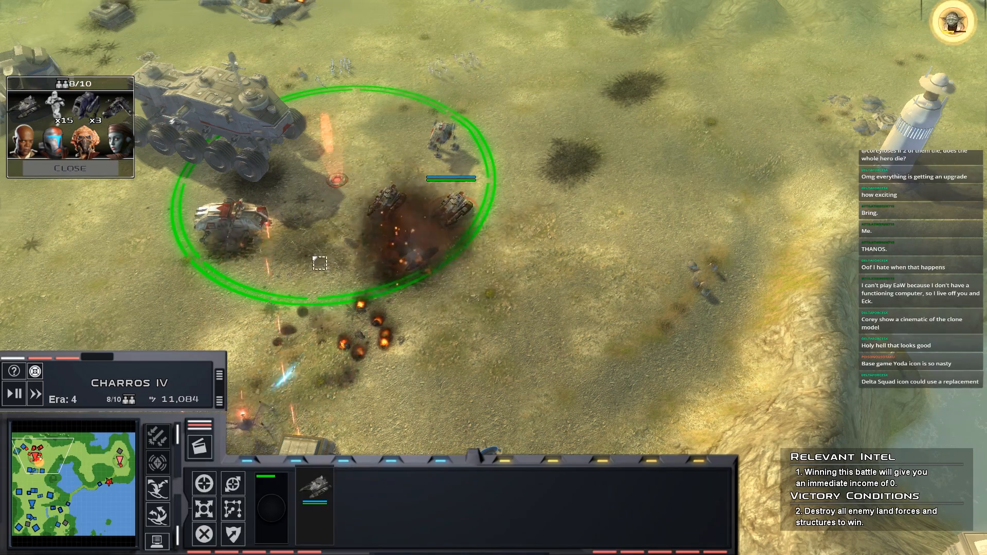
{"action": "key", "text": "Down"}
{"action": "key", "text": "Left"}
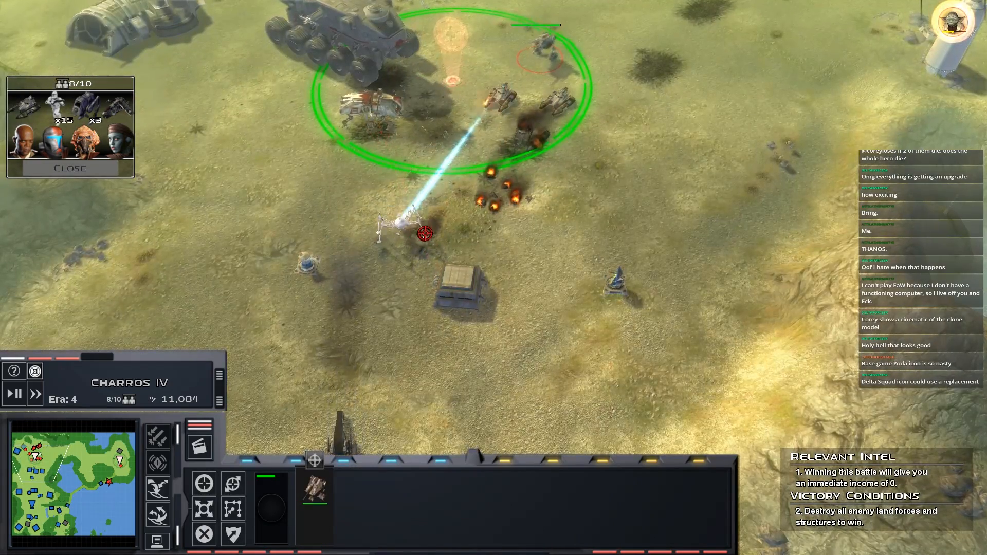
{"action": "left_click", "coordinate": [365, 46]}
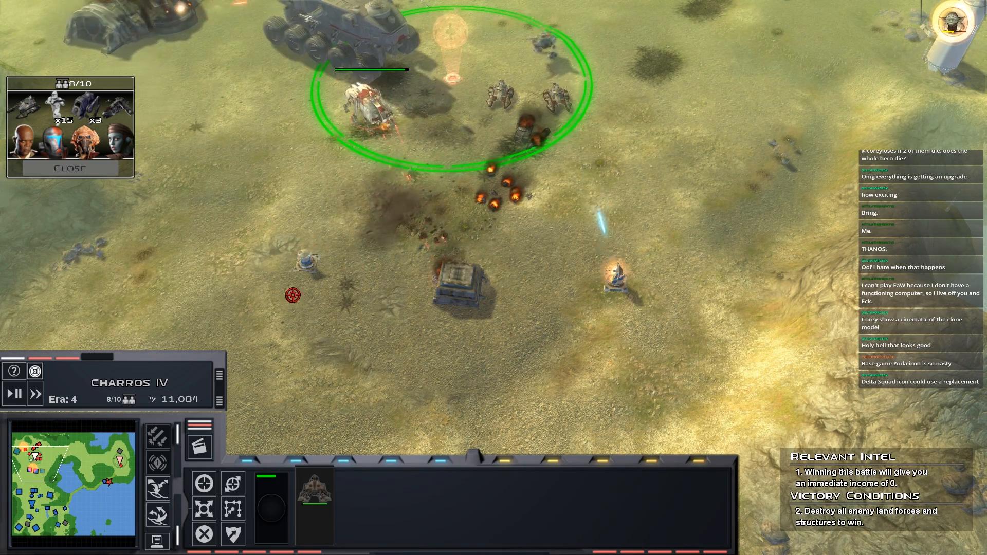
{"action": "scroll", "coordinate": [612, 266], "scroll_direction": "up", "scroll_amount": 3}
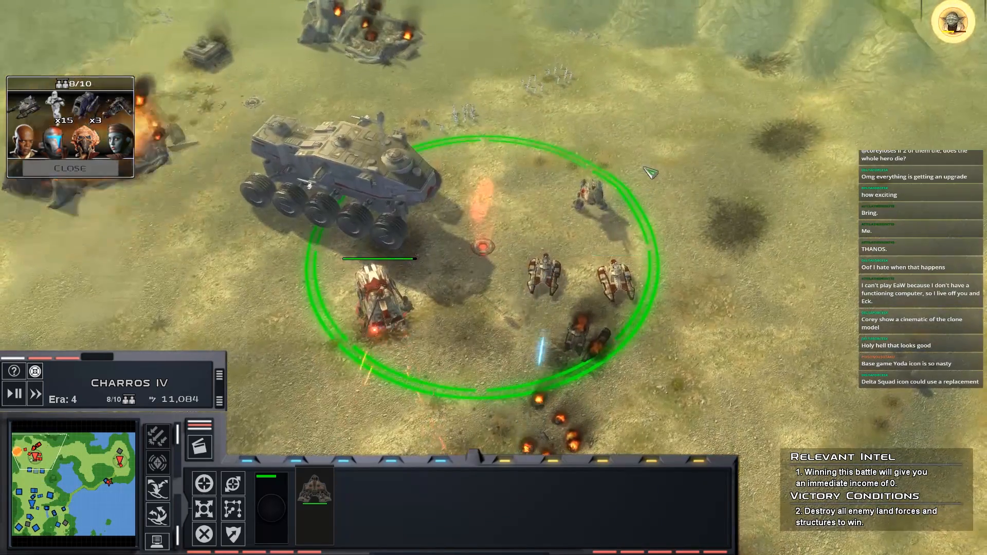
{"action": "scroll", "coordinate": [287, 181], "scroll_direction": "up", "scroll_amount": 2}
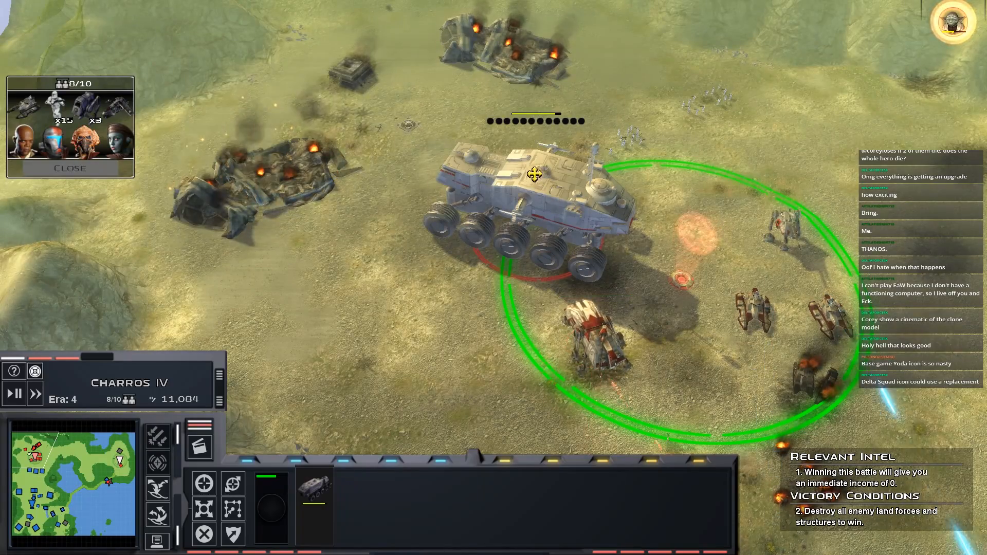
{"action": "left_click_drag", "start_coordinate": [629, 209], "coordinate": [468, 217]}
{"action": "left_click", "coordinate": [111, 477]}
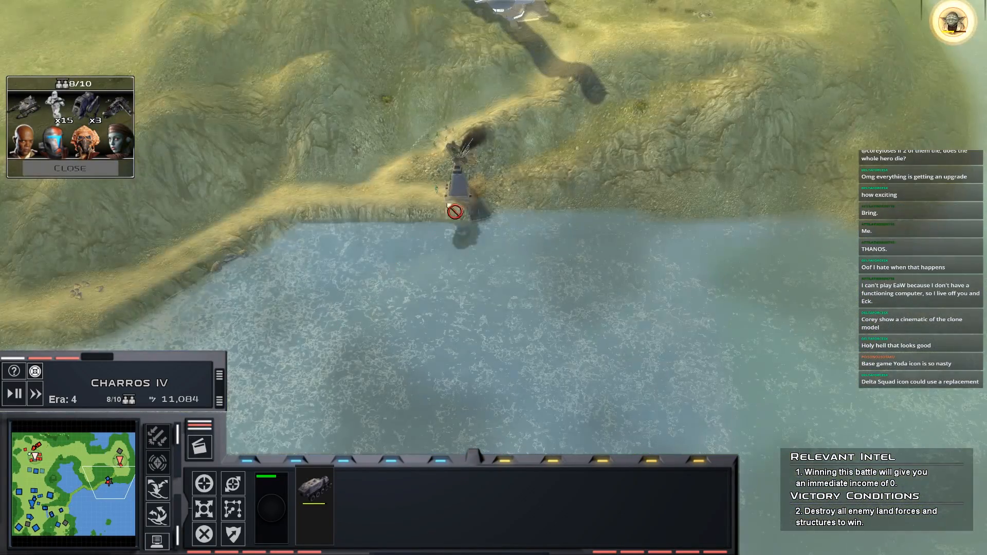
{"action": "left_click", "coordinate": [112, 461]}
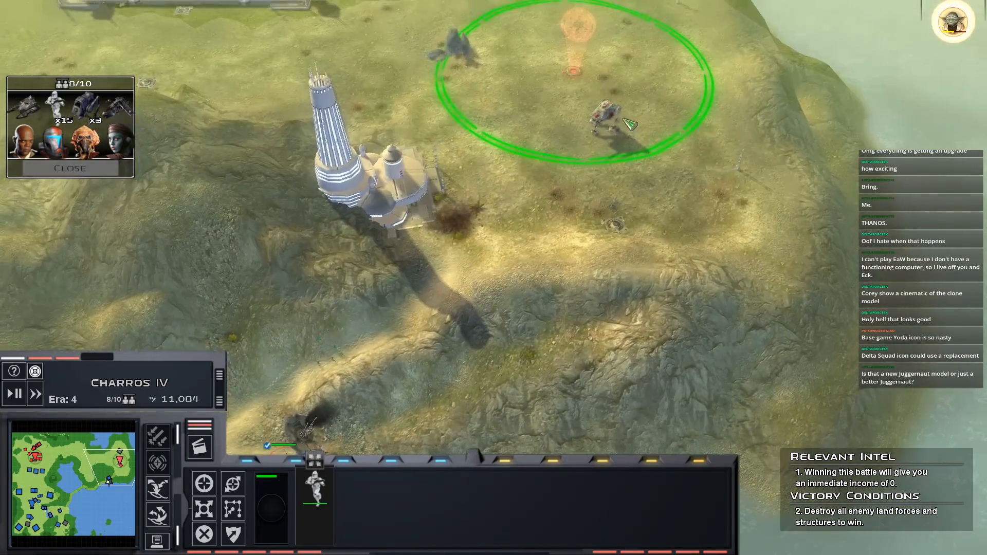
{"action": "left_click", "coordinate": [604, 133]}
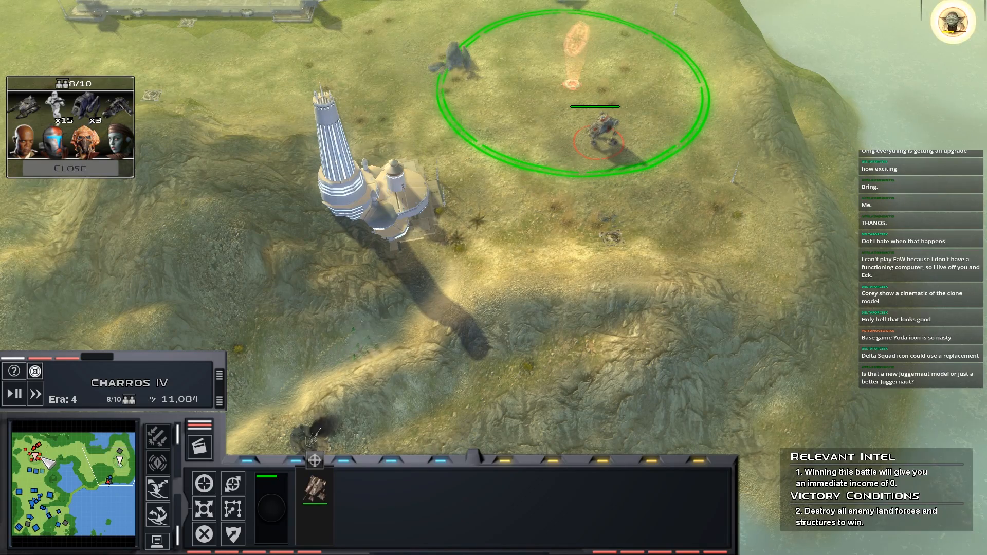
{"action": "left_click", "coordinate": [47, 461]}
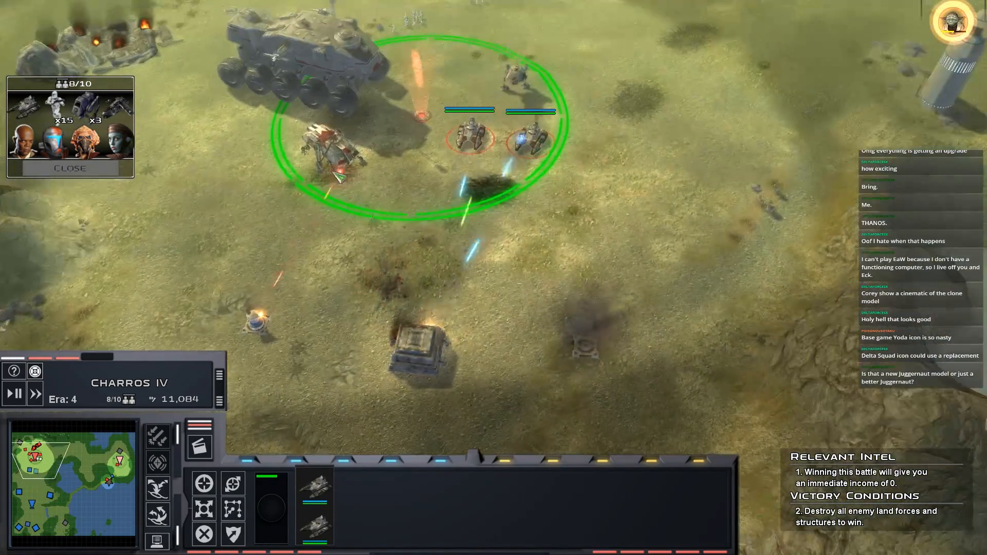
{"action": "left_click", "coordinate": [334, 154]}
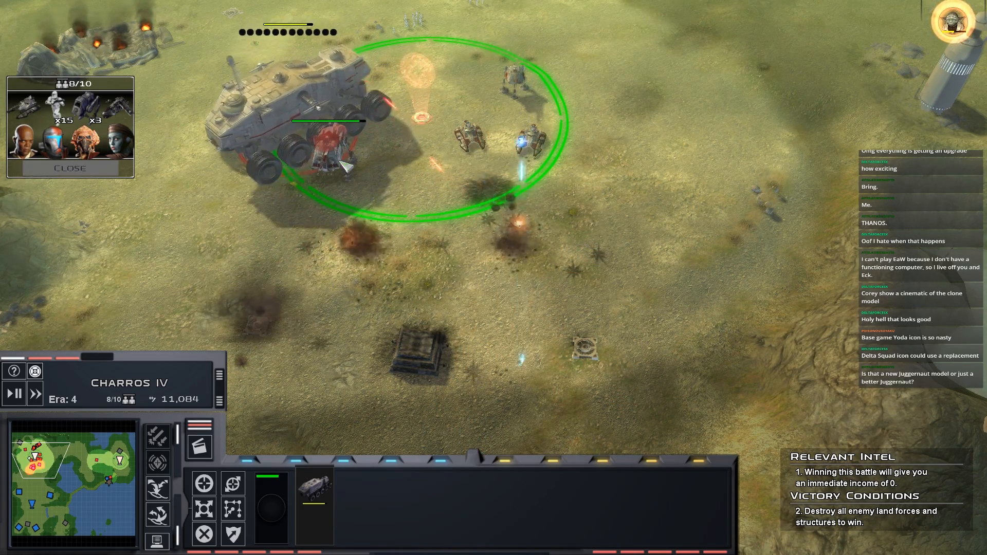
- Select the five units around the landing zone and order them to attack
{"action": "key", "text": "Down"}
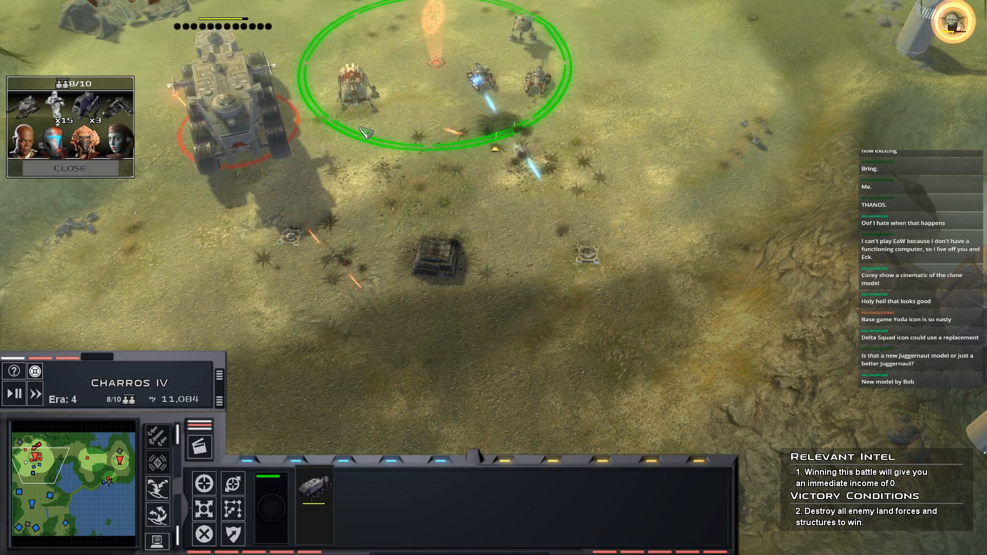
{"action": "scroll", "coordinate": [327, 131], "scroll_direction": "up", "scroll_amount": 3}
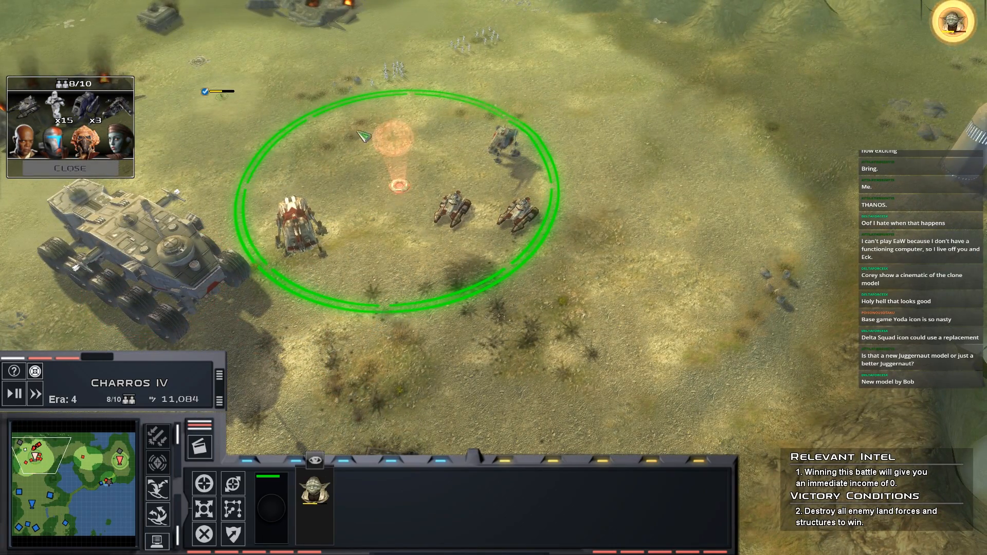
{"action": "left_click", "coordinate": [147, 250]}
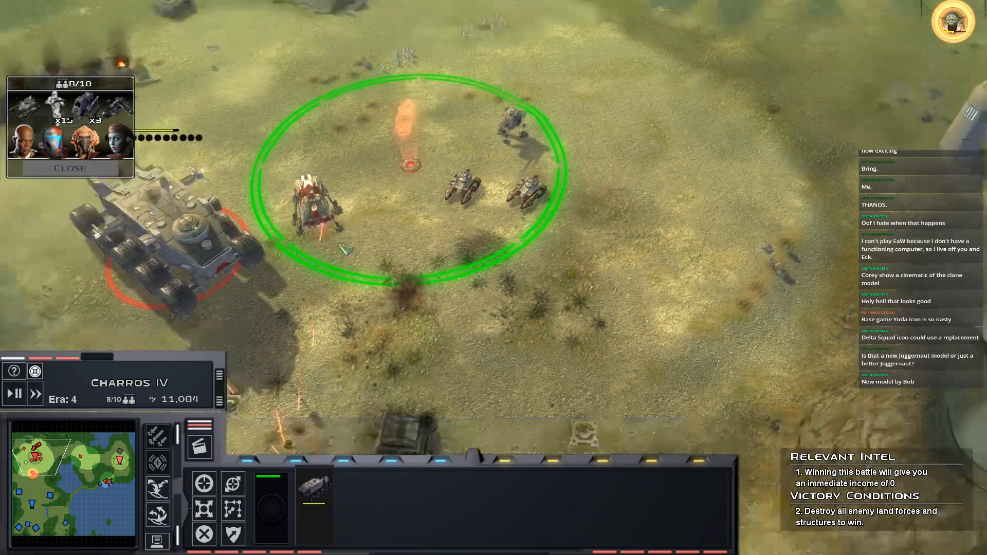
{"action": "scroll", "coordinate": [453, 257], "scroll_direction": "down", "scroll_amount": 2}
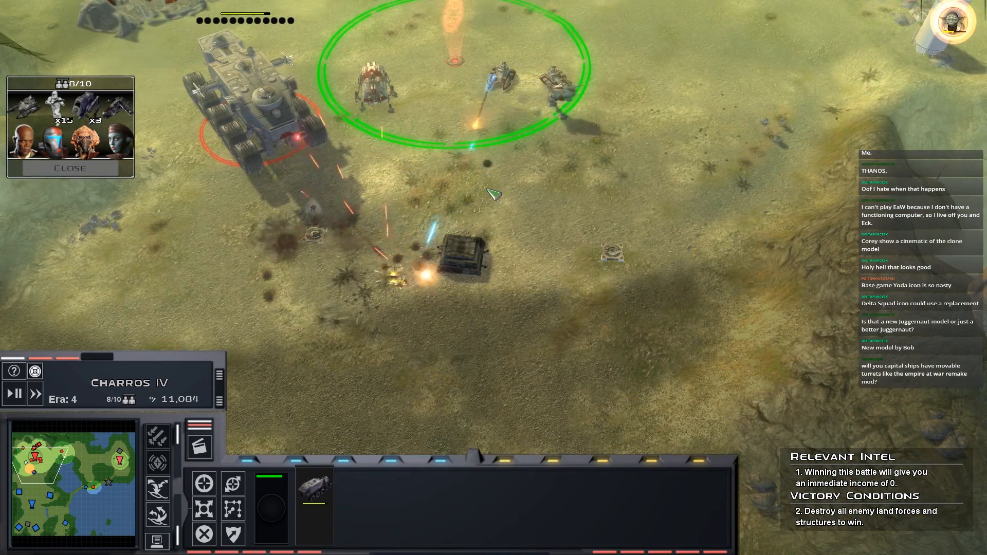
{"action": "left_click_drag", "start_coordinate": [611, 113], "coordinate": [339, 46]}
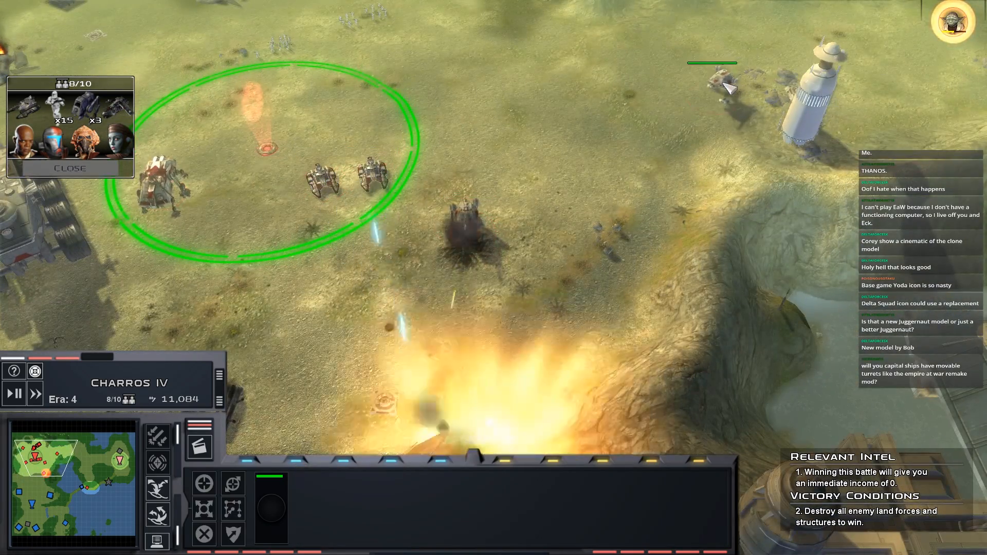
{"action": "left_click", "coordinate": [563, 270]}
{"action": "scroll", "coordinate": [474, 249], "scroll_direction": "up", "scroll_amount": 2}
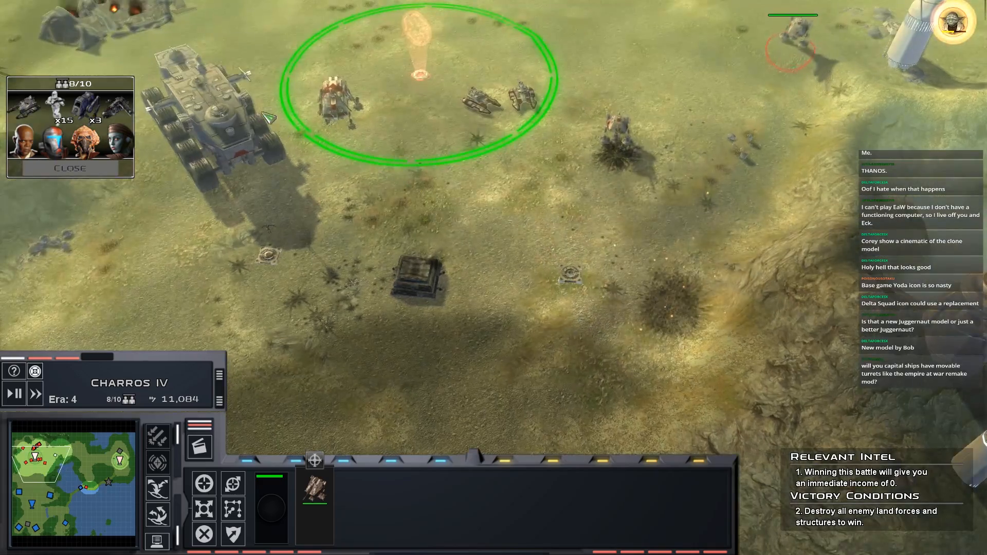
{"action": "left_click_drag", "start_coordinate": [799, 315], "coordinate": [800, 317]}
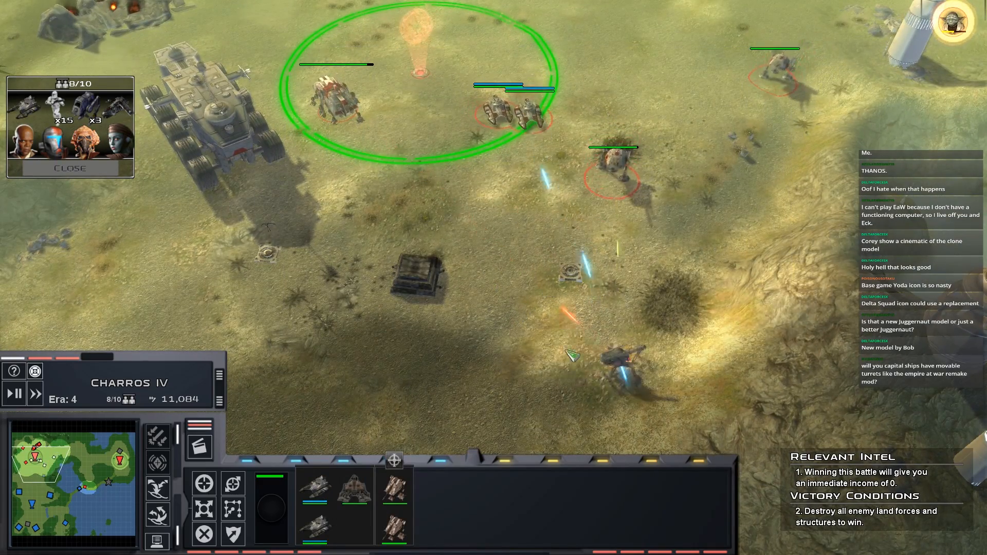
{"action": "right_click", "coordinate": [623, 350]}
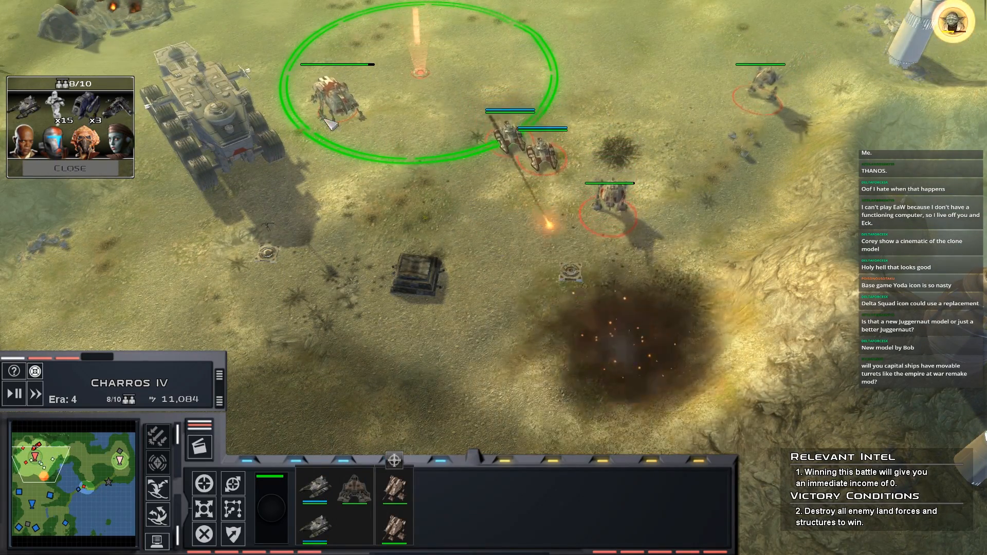
- Move the lone walker forward, then send the large tank advancing across the plain
{"action": "left_click", "coordinate": [213, 116]}
{"action": "right_click", "coordinate": [432, 271]}
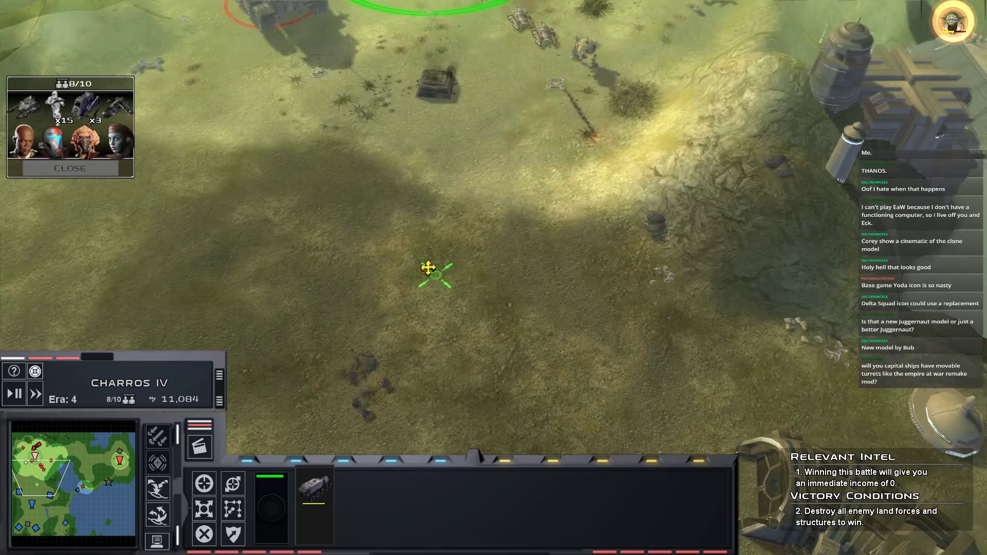
{"action": "key", "text": "1"}
{"action": "key", "text": "1"}
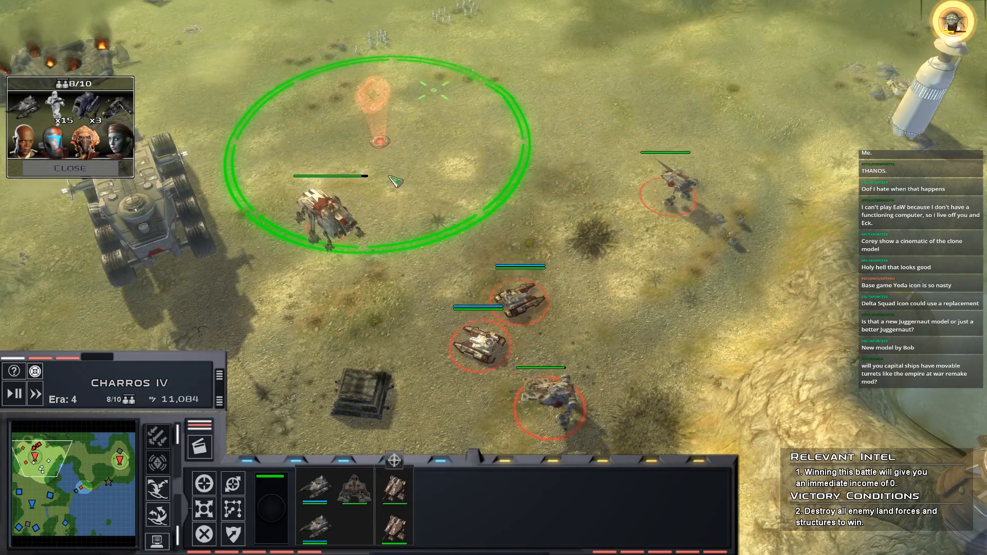
{"action": "left_click", "coordinate": [147, 204]}
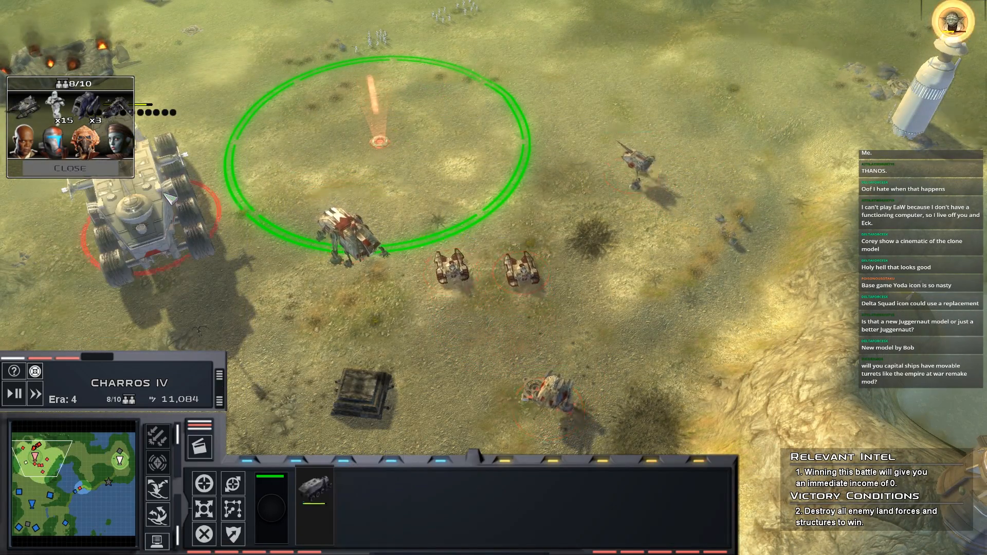
{"action": "right_click", "coordinate": [459, 363]}
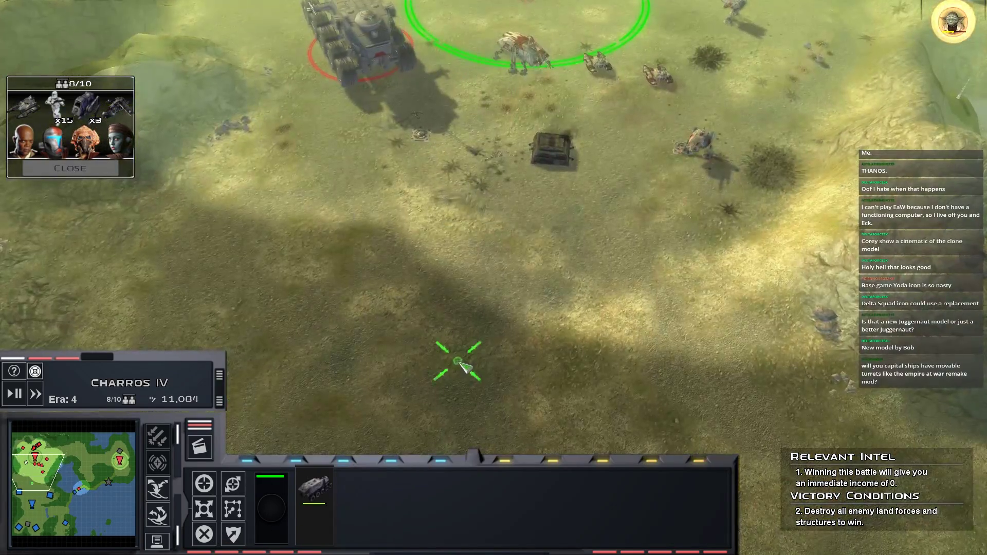
{"action": "scroll", "coordinate": [459, 363], "scroll_direction": "up", "scroll_amount": 3}
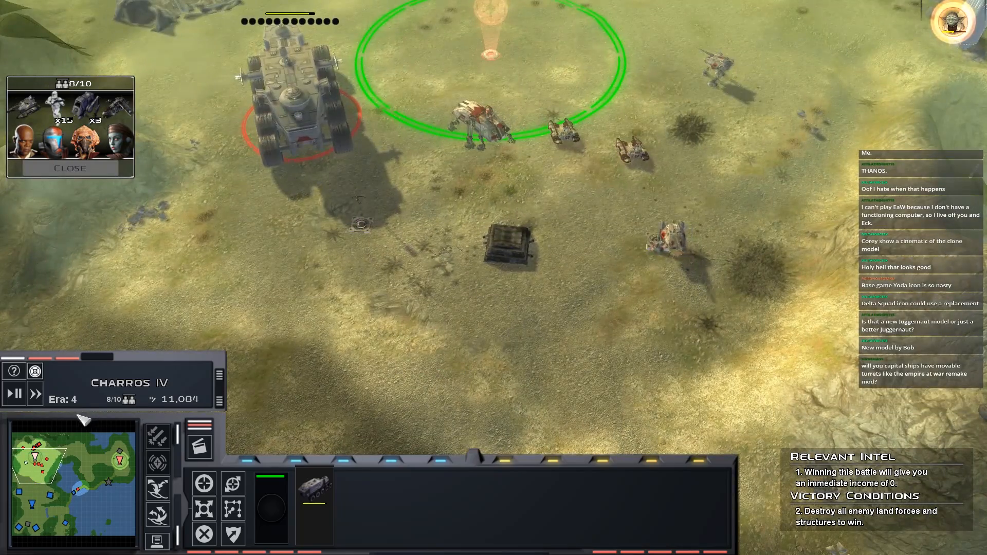
- Check the Juggernaut and the bridge across the water, keeping the Juggernaut selected
{"action": "left_click", "coordinate": [33, 448]}
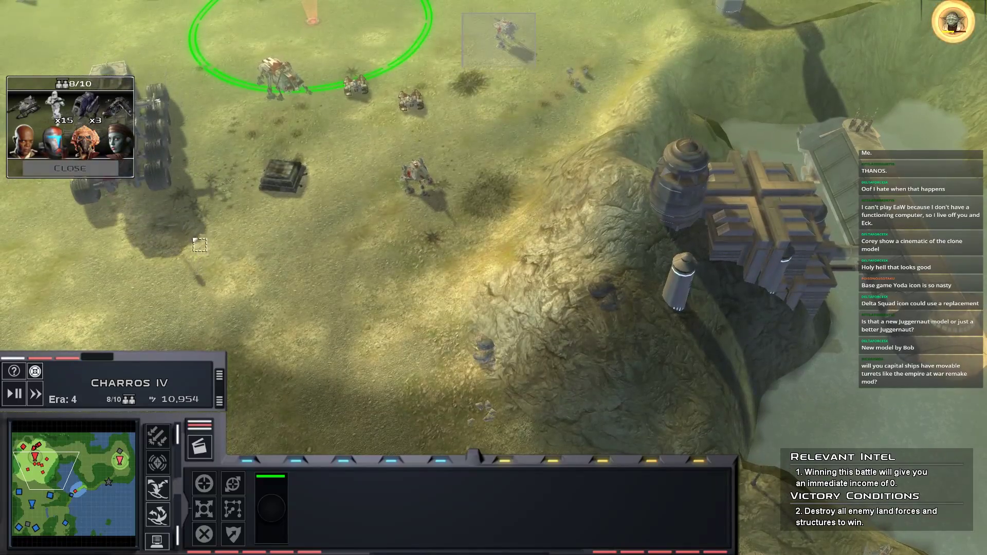
{"action": "left_click_drag", "start_coordinate": [199, 244], "coordinate": [433, 31]}
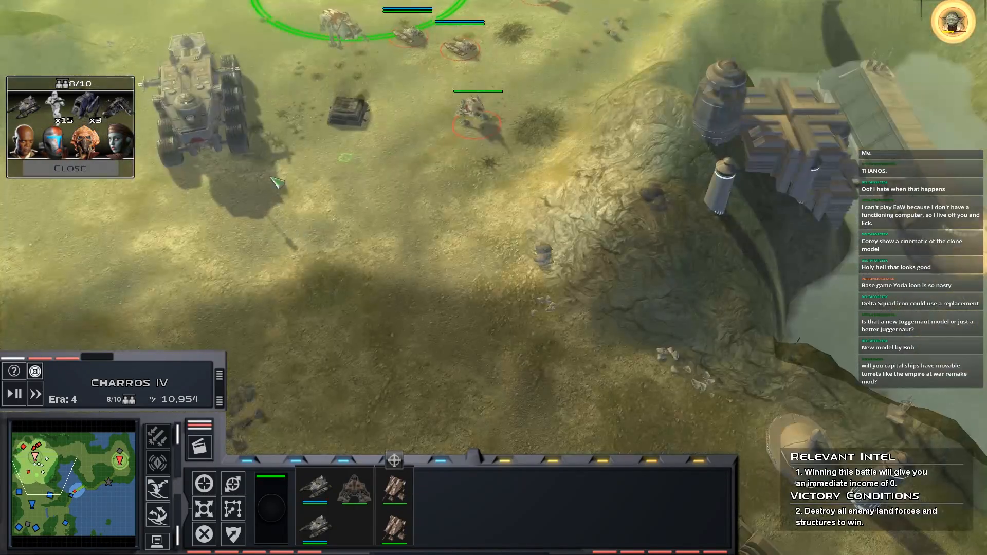
{"action": "left_click", "coordinate": [193, 131]}
{"action": "left_click", "coordinate": [69, 499]}
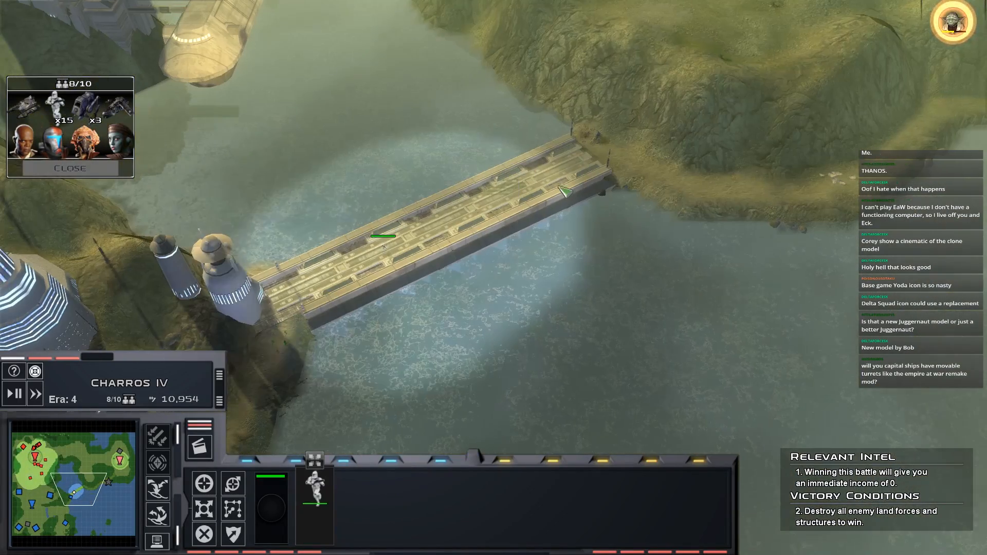
{"action": "key", "text": "Right"}
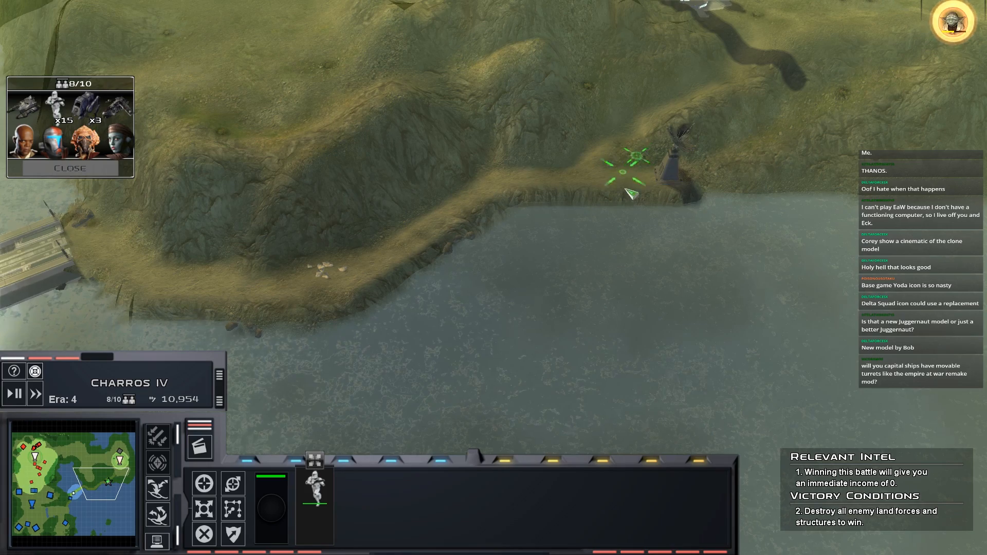
{"action": "key", "text": "space"}
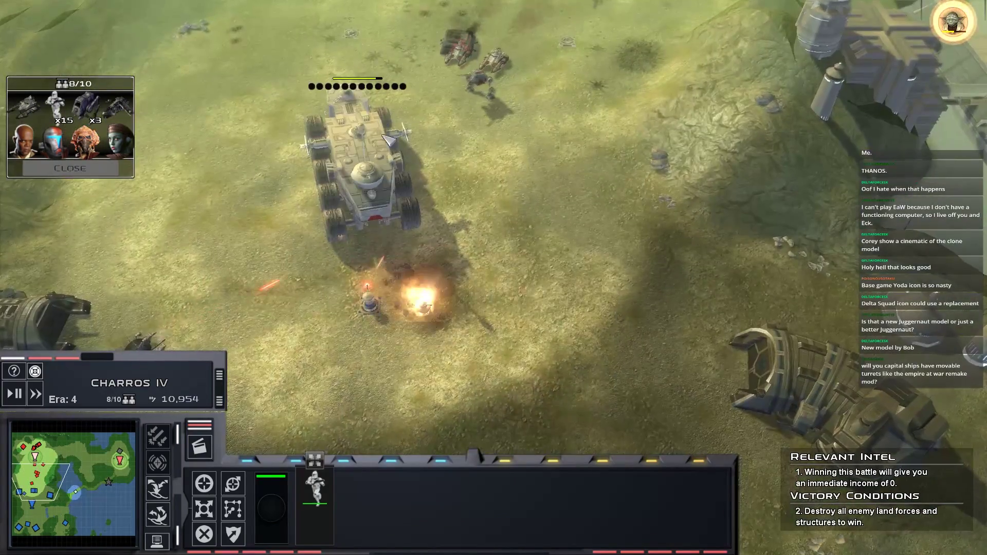
{"action": "left_click", "coordinate": [389, 140]}
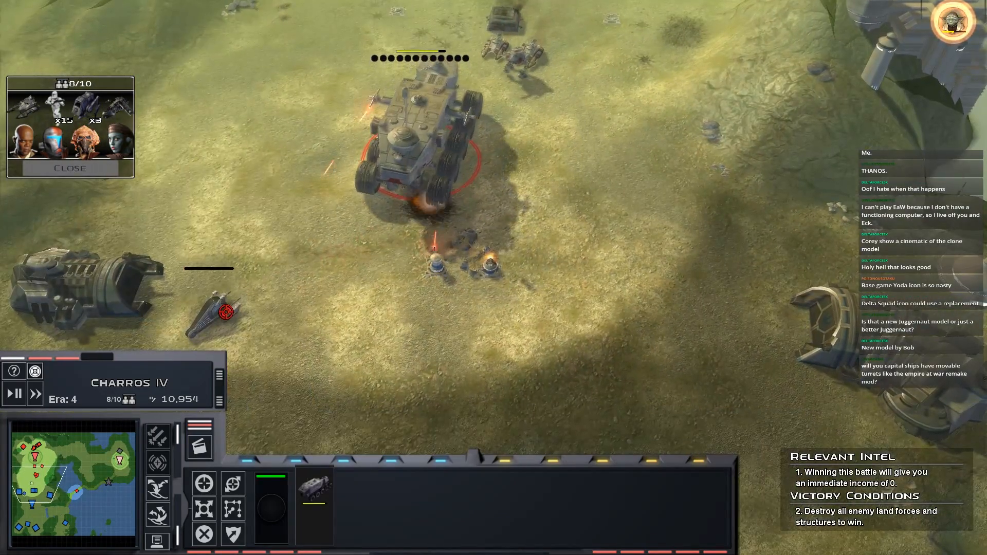
{"action": "key", "text": "Up"}
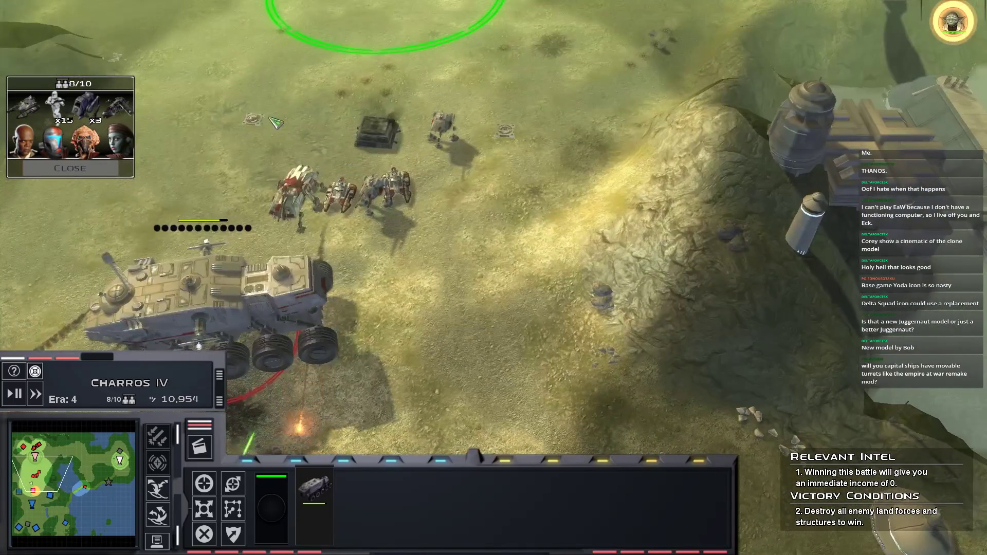
- Send the units near the crashed ship forward and the four walkers toward the crashed enemy building
{"action": "left_click_drag", "start_coordinate": [234, 106], "coordinate": [604, 297]}
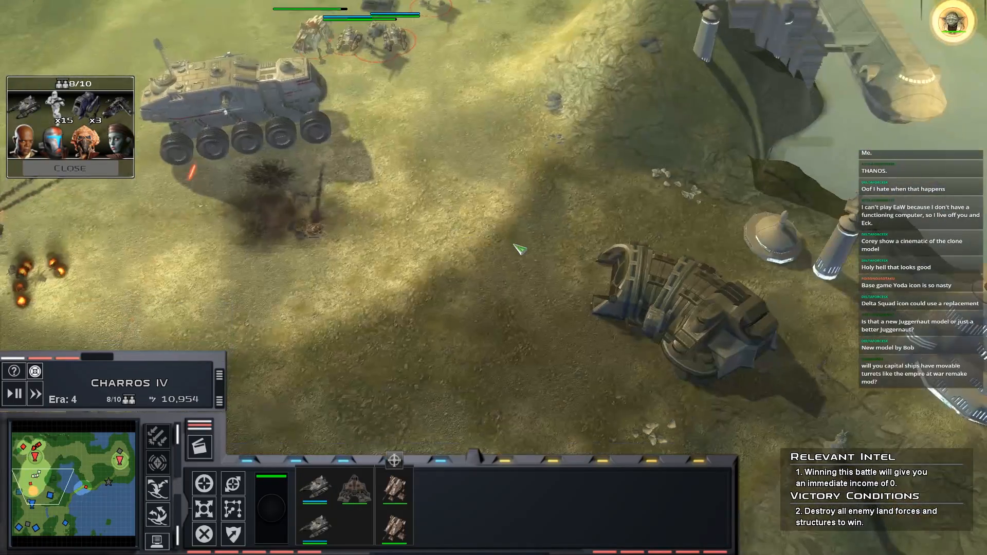
{"action": "right_click", "coordinate": [516, 245]}
{"action": "key", "text": "Down"}
{"action": "key", "text": "Left"}
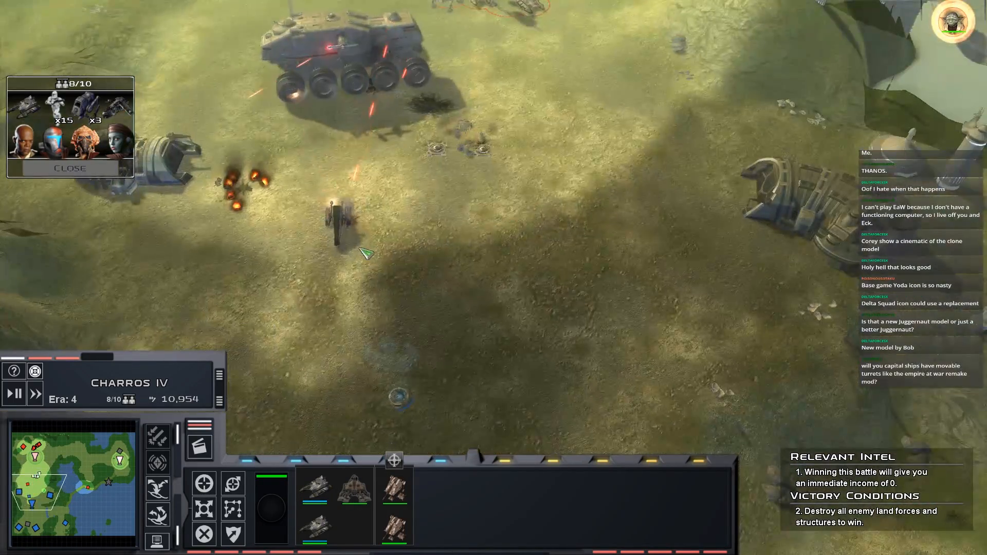
{"action": "left_click", "coordinate": [287, 55]}
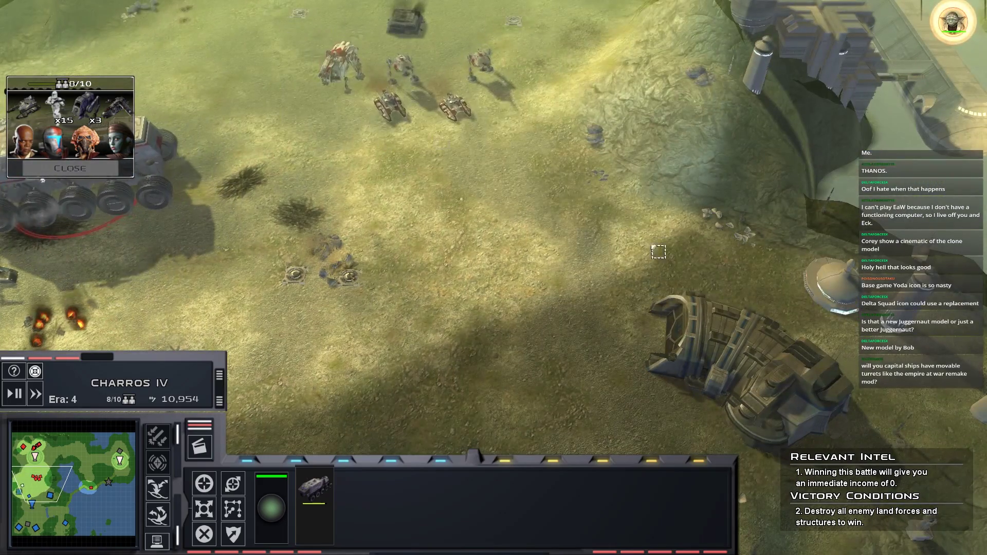
{"action": "left_click_drag", "start_coordinate": [301, 27], "coordinate": [533, 143]}
{"action": "right_click", "coordinate": [605, 296]}
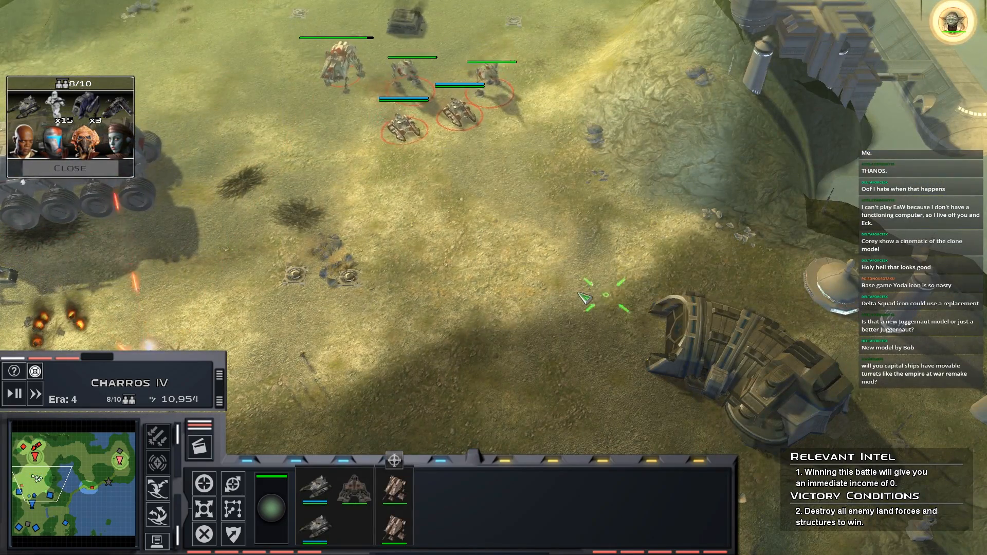
{"action": "left_click", "coordinate": [112, 459]}
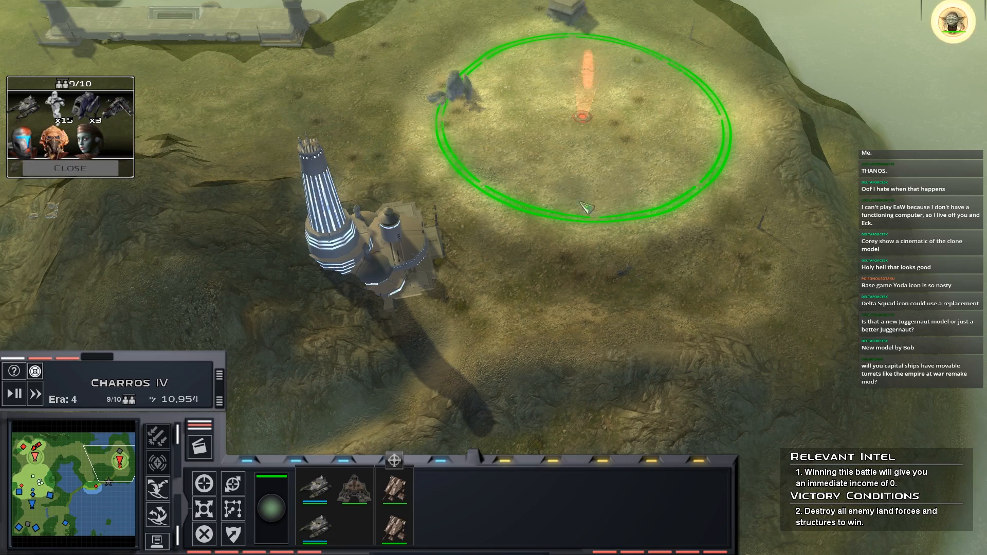
- Return to the attacking walkers, select the AT-TE, then box-select the five vehicles at top right
{"action": "left_click", "coordinate": [42, 465]}
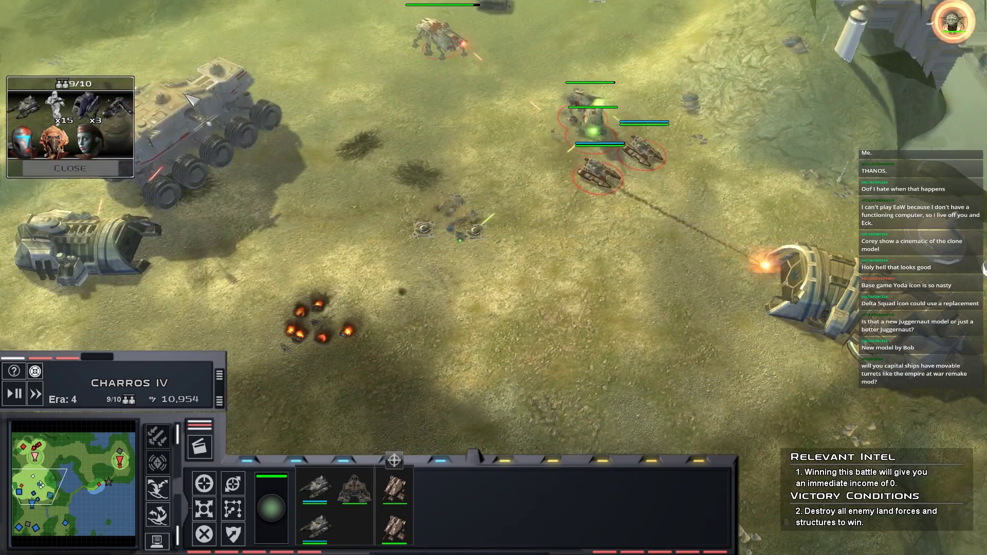
{"action": "left_click", "coordinate": [498, 113]}
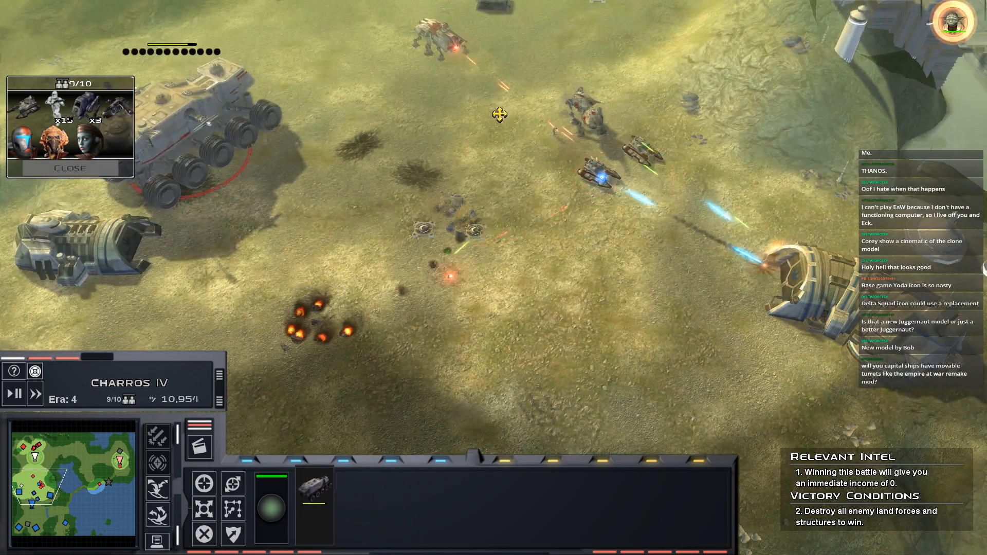
{"action": "scroll", "coordinate": [432, 126], "scroll_direction": "up", "scroll_amount": 2}
{"action": "left_click", "coordinate": [433, 126]}
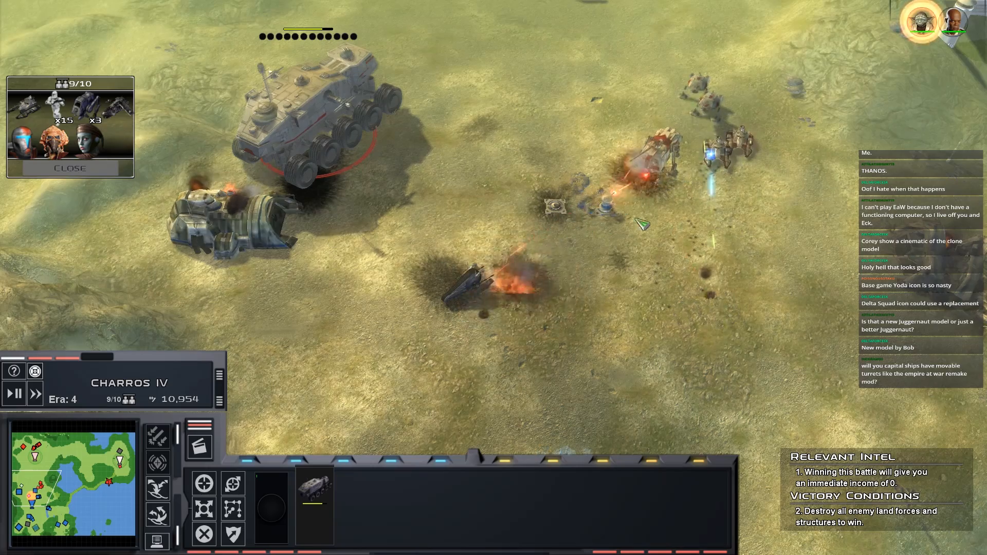
{"action": "left_click_drag", "start_coordinate": [764, 66], "coordinate": [579, 222]}
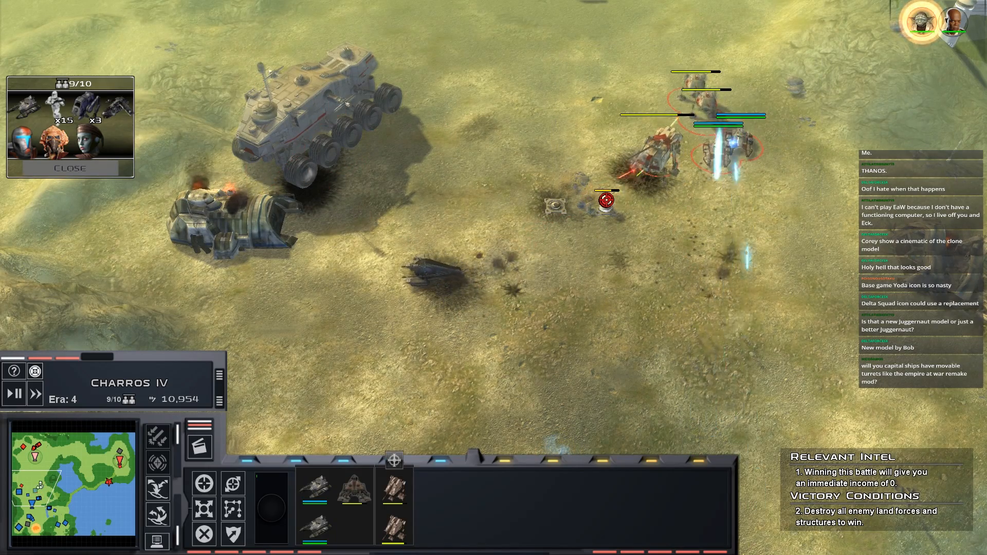
- Deploy Yoda as the hero reinforcement beside the clone squads, reaching the 10/10 cap
{"action": "key", "text": "2"}
{"action": "key", "text": "2"}
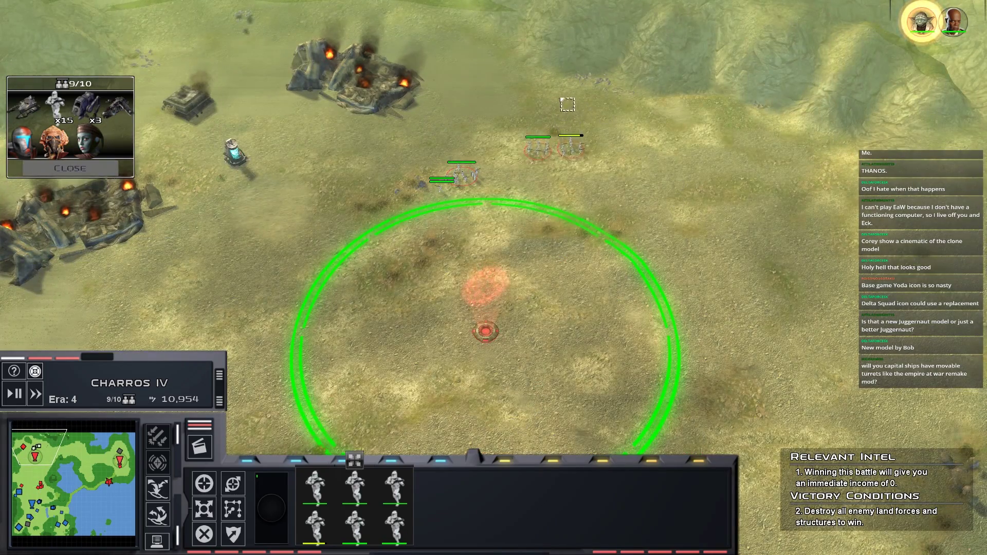
{"action": "left_click_drag", "start_coordinate": [567, 104], "coordinate": [485, 273]}
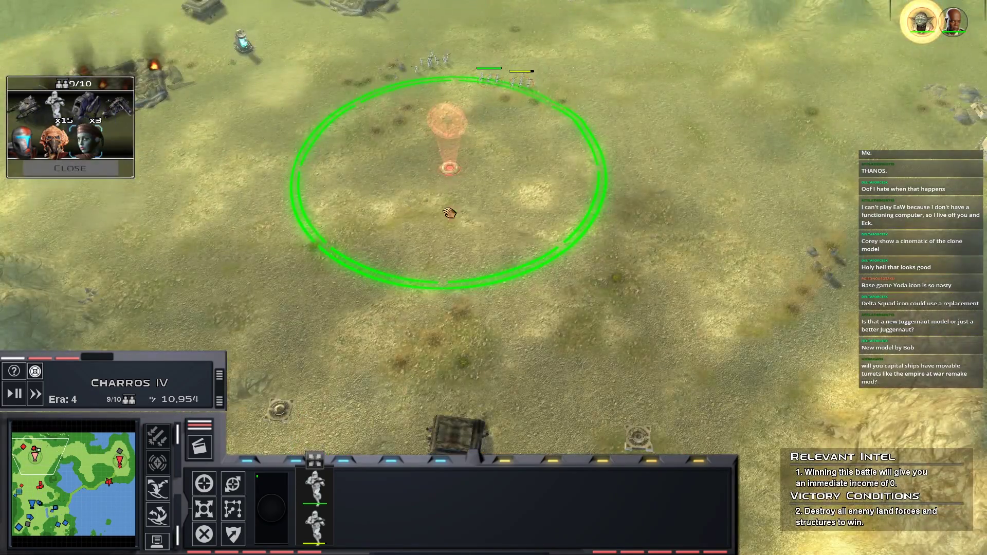
{"action": "left_click", "coordinate": [450, 213]}
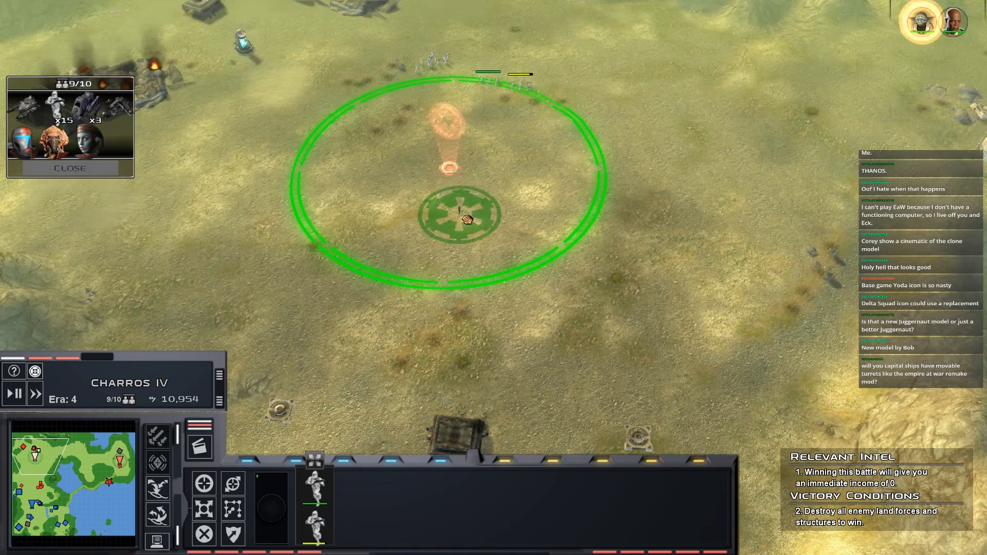
{"action": "left_click", "coordinate": [85, 173]}
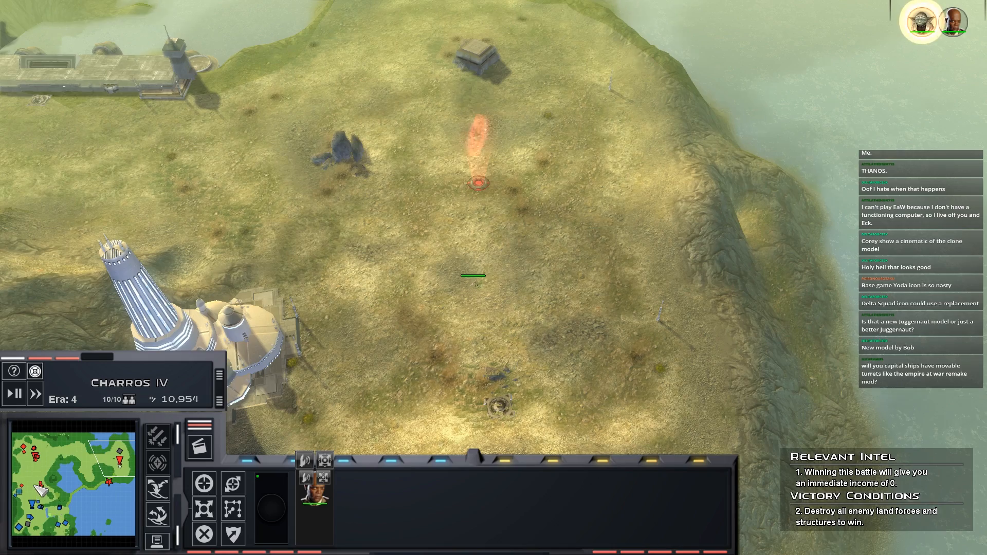
{"action": "left_click", "coordinate": [38, 488]}
- Regroup the Juggernaut and walkers at the enemy factory and select all six units including Yoda
{"action": "key", "text": "1"}
{"action": "key", "text": "1"}
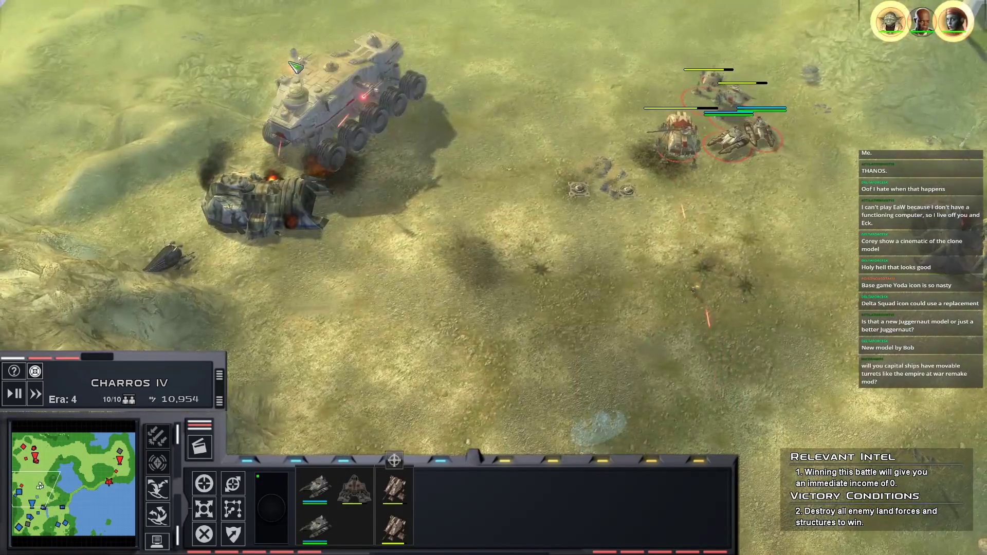
{"action": "key", "text": "Escape"}
{"action": "left_click", "coordinate": [288, 149]}
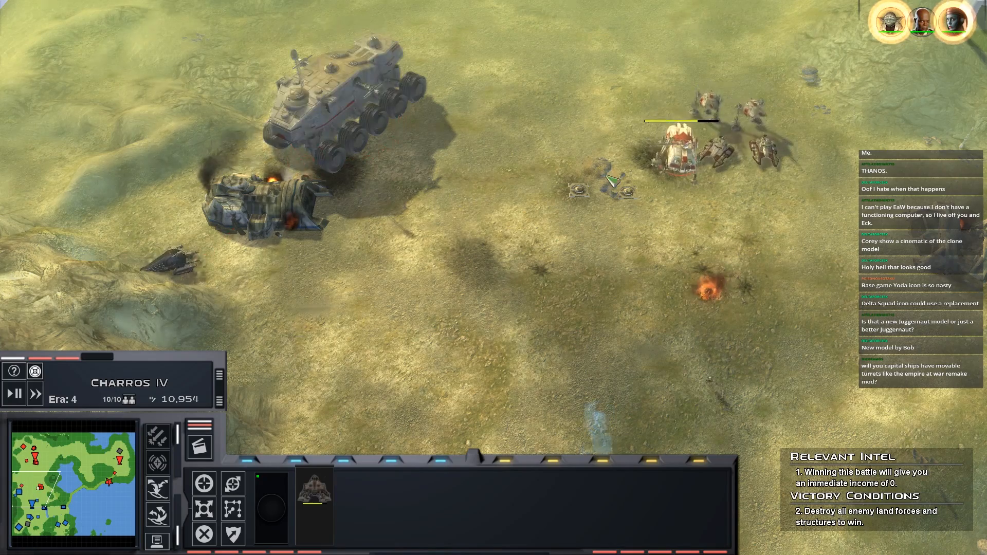
{"action": "left_click", "coordinate": [330, 98]}
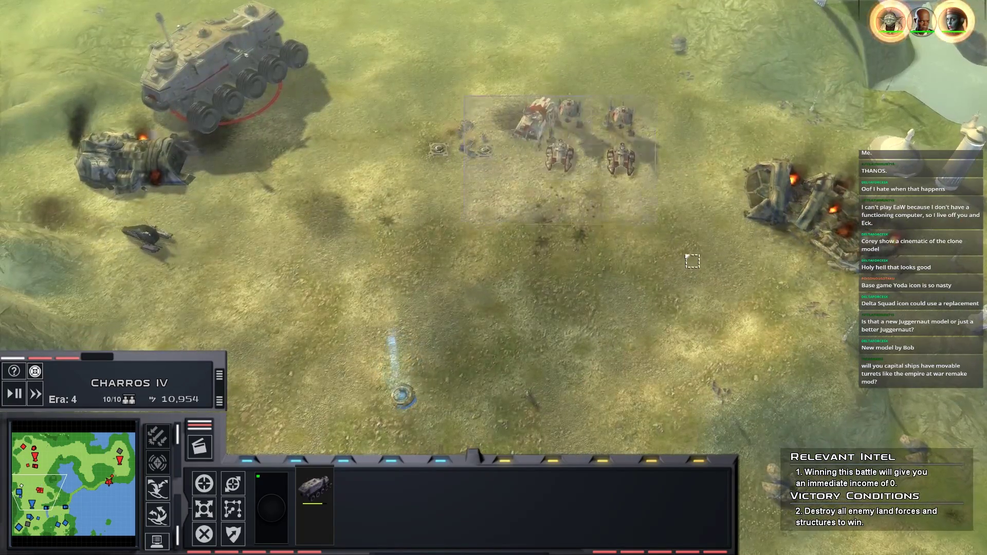
{"action": "left_click_drag", "start_coordinate": [465, 96], "coordinate": [692, 261]}
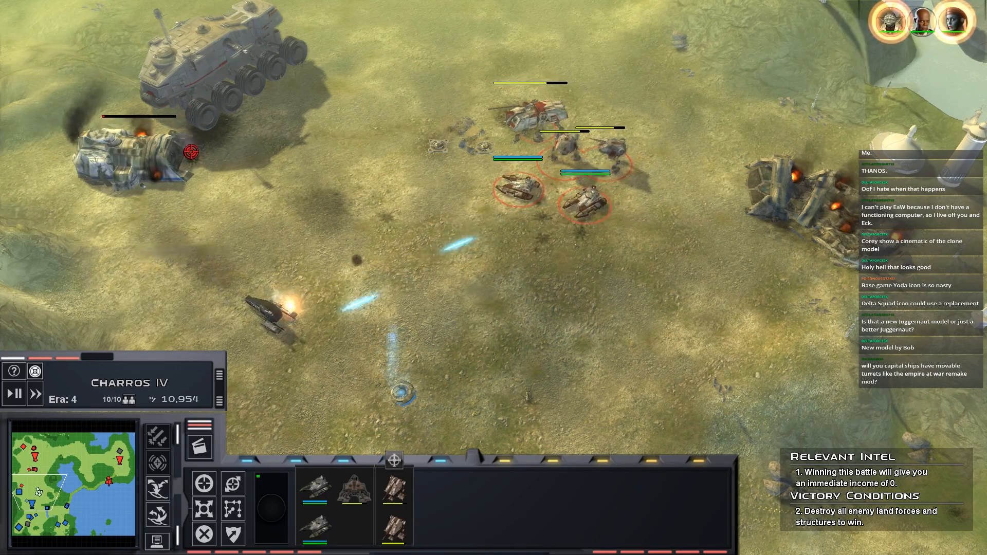
{"action": "left_click", "coordinate": [251, 92]}
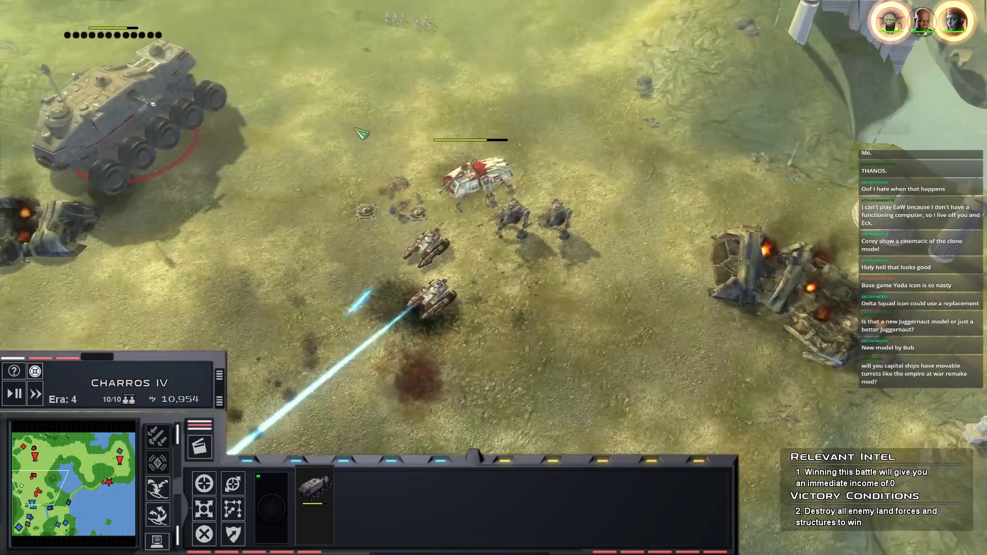
{"action": "left_click_drag", "start_coordinate": [401, 178], "coordinate": [509, 340]}
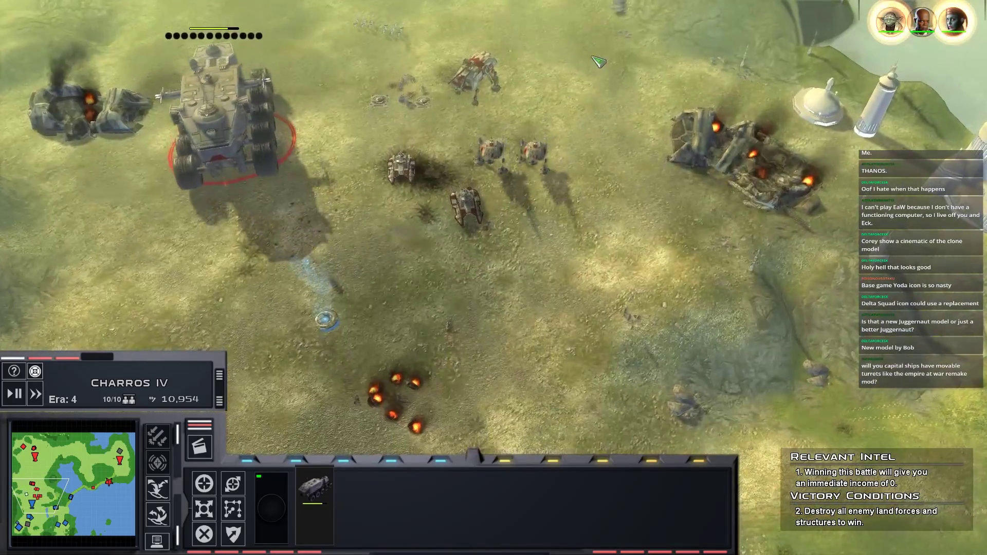
{"action": "left_click_drag", "start_coordinate": [570, 46], "coordinate": [386, 232]}
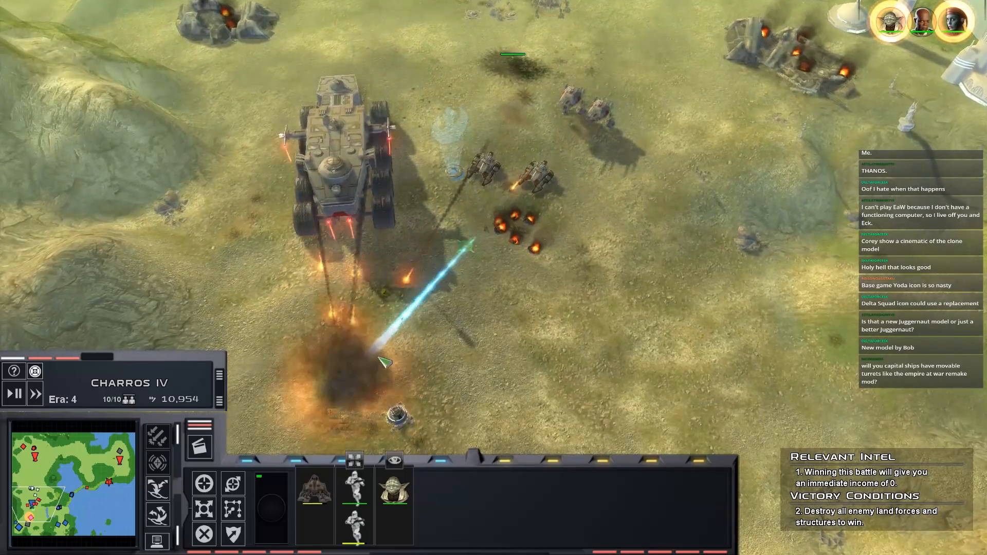
- Pan the camera from the bridge across the island down to the Republic tanks near the enemy base
{"action": "left_click_drag", "start_coordinate": [350, 390], "coordinate": [259, 139]}
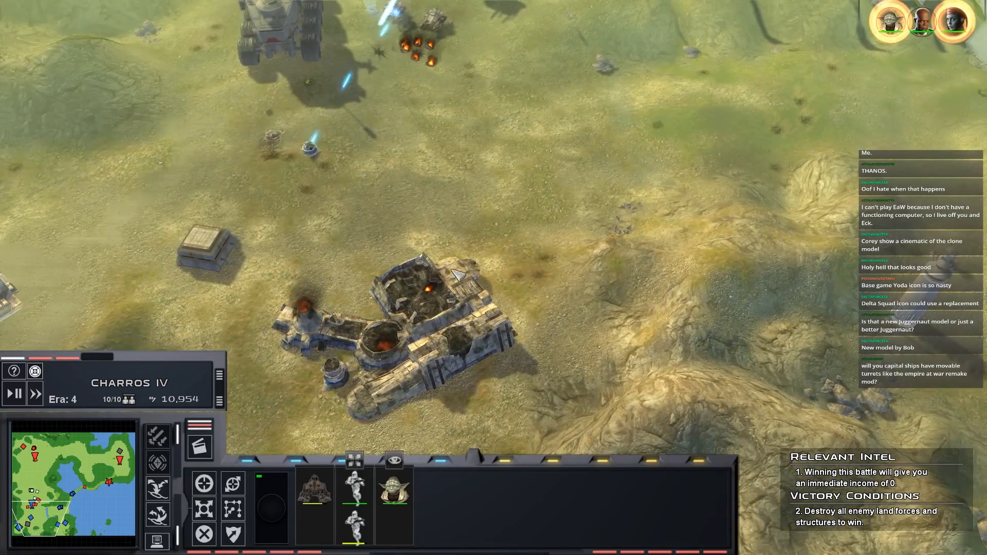
{"action": "left_click_drag", "start_coordinate": [457, 275], "coordinate": [402, 213]}
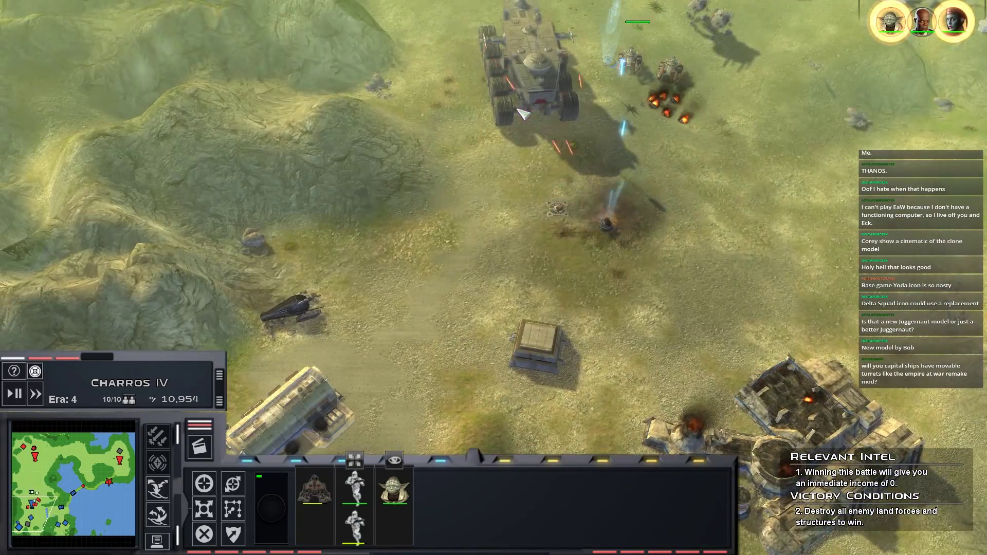
{"action": "left_click", "coordinate": [522, 113]}
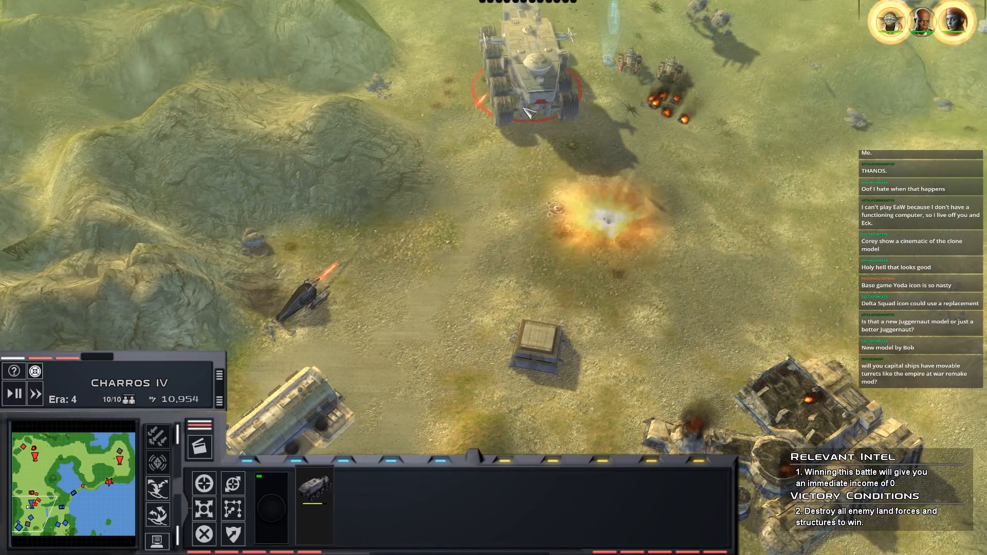
{"action": "left_click_drag", "start_coordinate": [362, 290], "coordinate": [359, 291]}
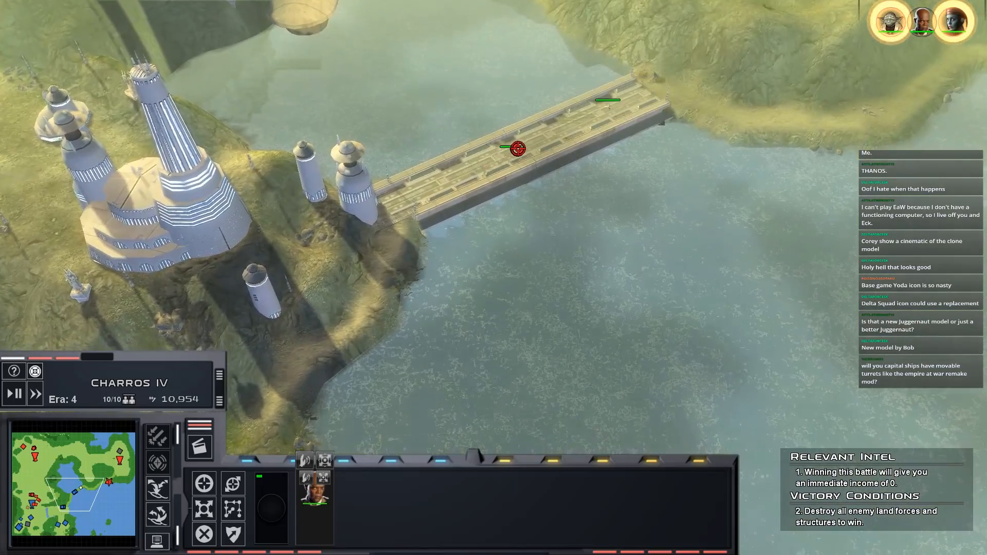
{"action": "scroll", "coordinate": [518, 148], "scroll_direction": "up", "scroll_amount": 5}
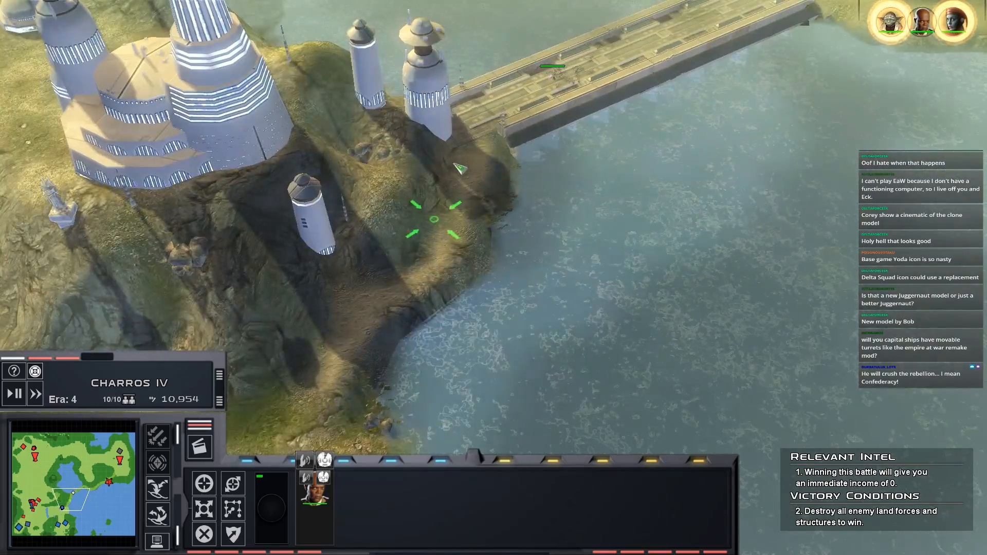
{"action": "left_click_drag", "start_coordinate": [458, 168], "coordinate": [456, 177]}
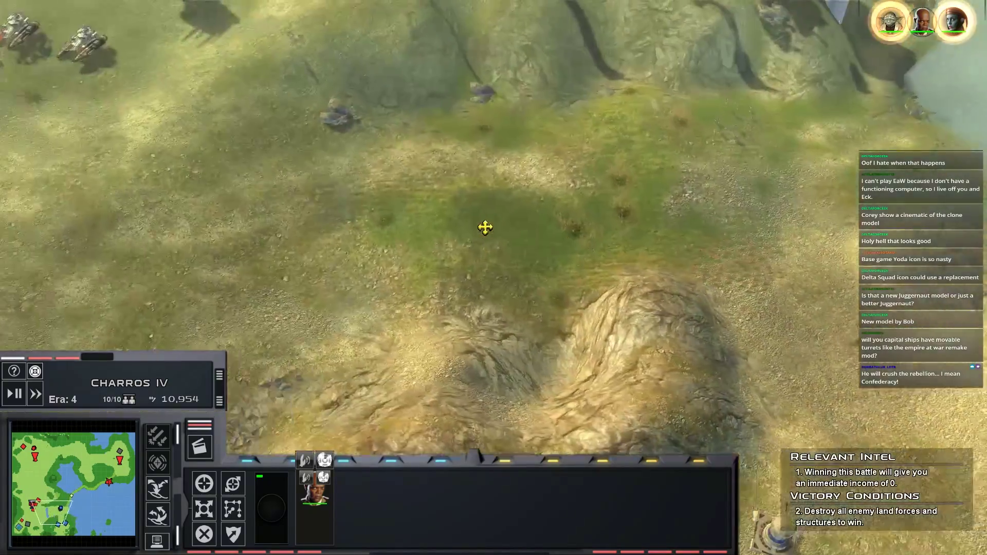
{"action": "mouse_move", "coordinate": [354, 158]}
{"action": "left_mouse_down"}
{"action": "mouse_move", "coordinate": [482, 229]}
{"action": "mouse_move", "coordinate": [463, 259]}
{"action": "left_mouse_up"}
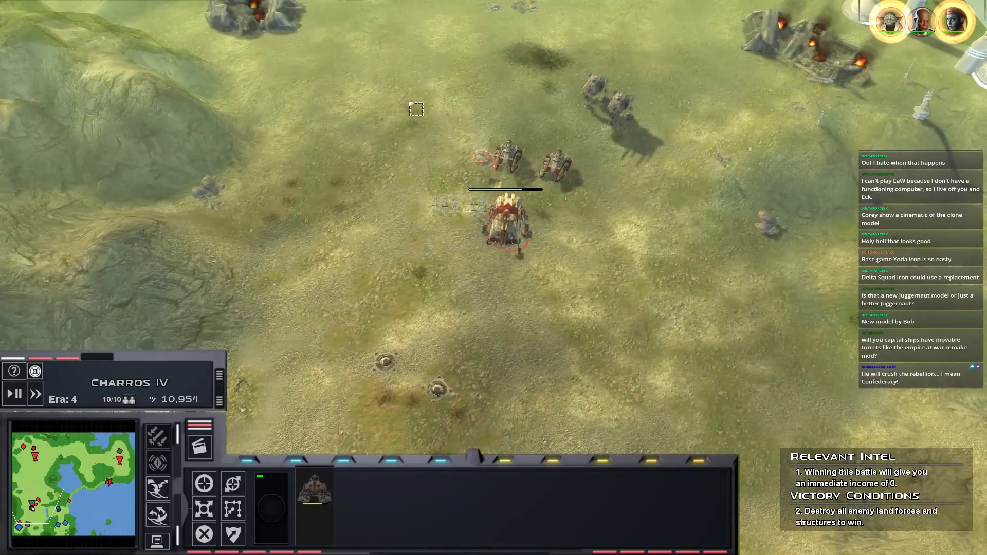
- Pan south and east to reveal the enemy bunker, towers and dome
{"action": "mouse_move", "coordinate": [507, 194]}
{"action": "left_mouse_down"}
{"action": "mouse_move", "coordinate": [589, 296]}
{"action": "mouse_move", "coordinate": [547, 296]}
{"action": "left_mouse_up"}
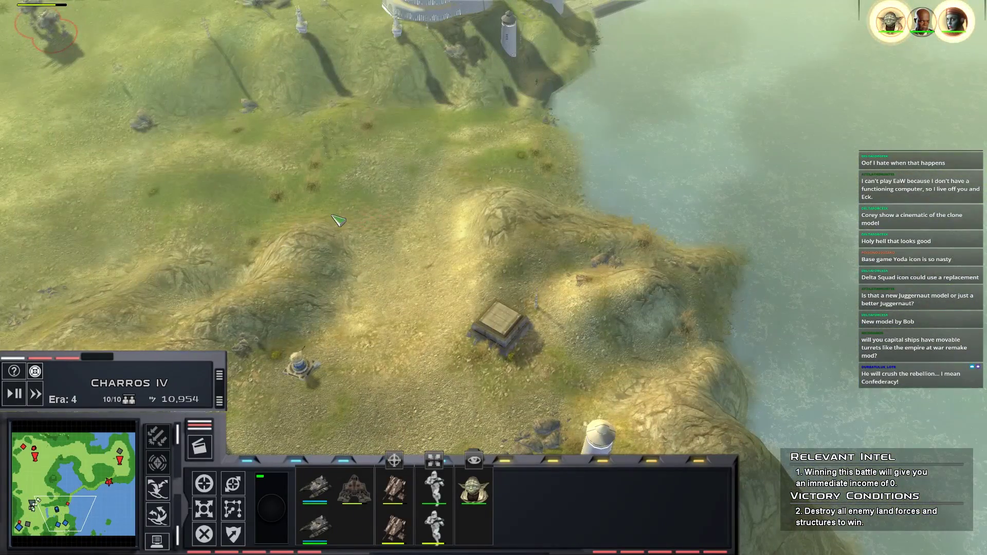
{"action": "left_click_drag", "start_coordinate": [338, 221], "coordinate": [367, 201]}
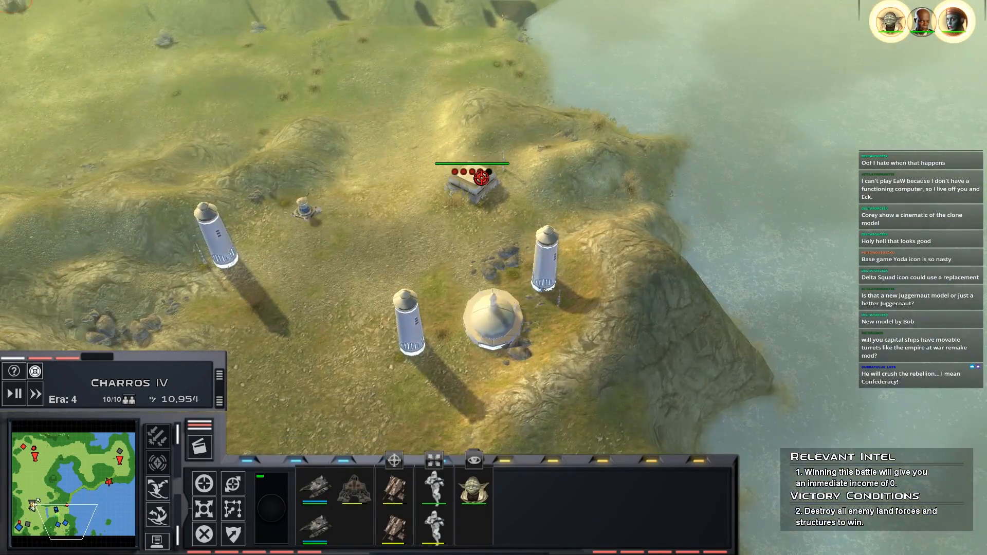
{"action": "mouse_move", "coordinate": [482, 178]}
{"action": "left_mouse_down"}
{"action": "mouse_move", "coordinate": [579, 298]}
{"action": "mouse_move", "coordinate": [519, 255]}
{"action": "left_mouse_up"}
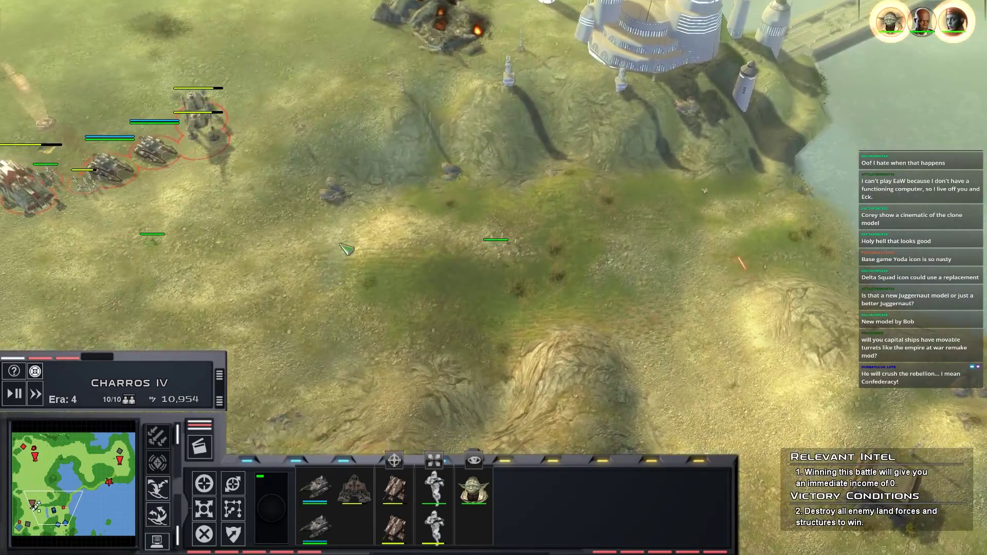
{"action": "key", "text": "Left"}
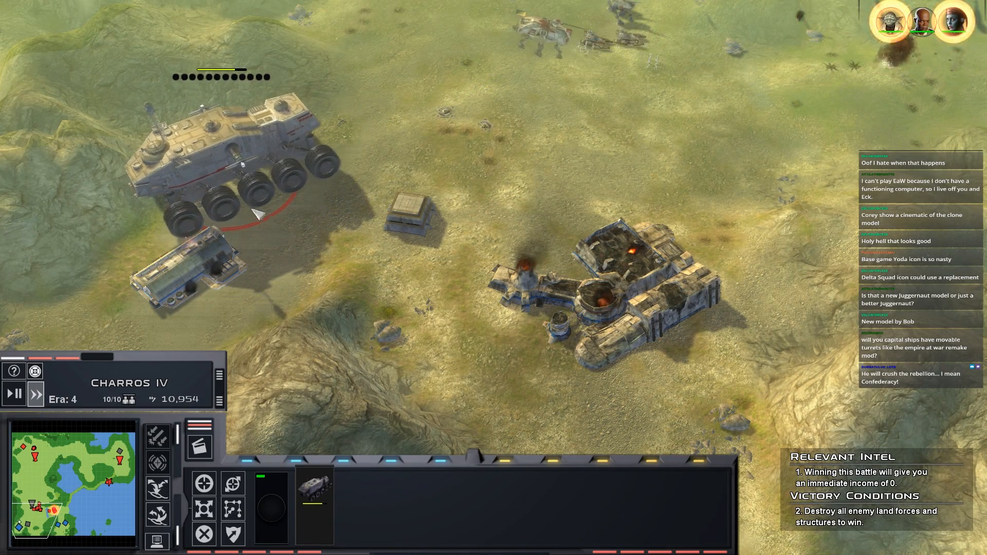
{"action": "left_click_drag", "start_coordinate": [507, 104], "coordinate": [554, 94]}
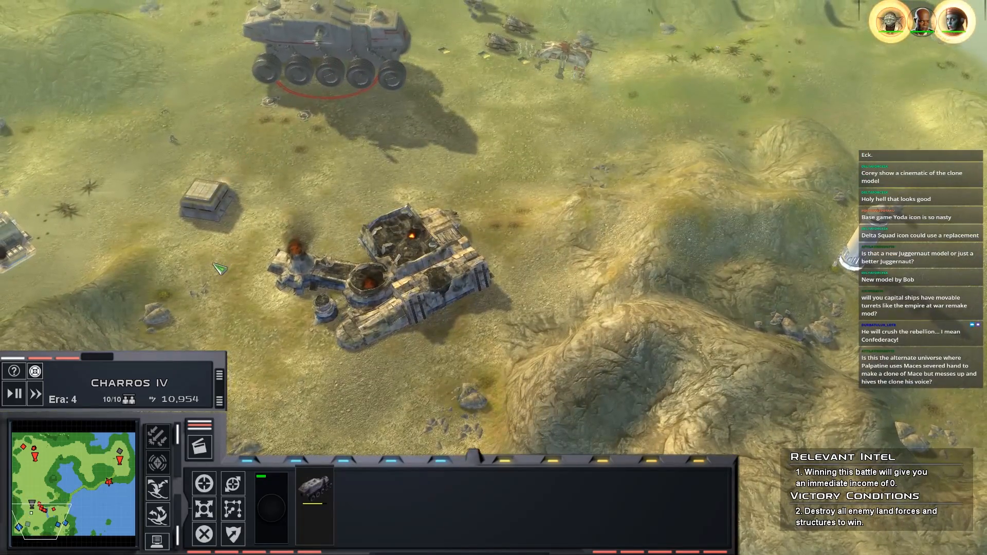
{"action": "key", "text": "Right"}
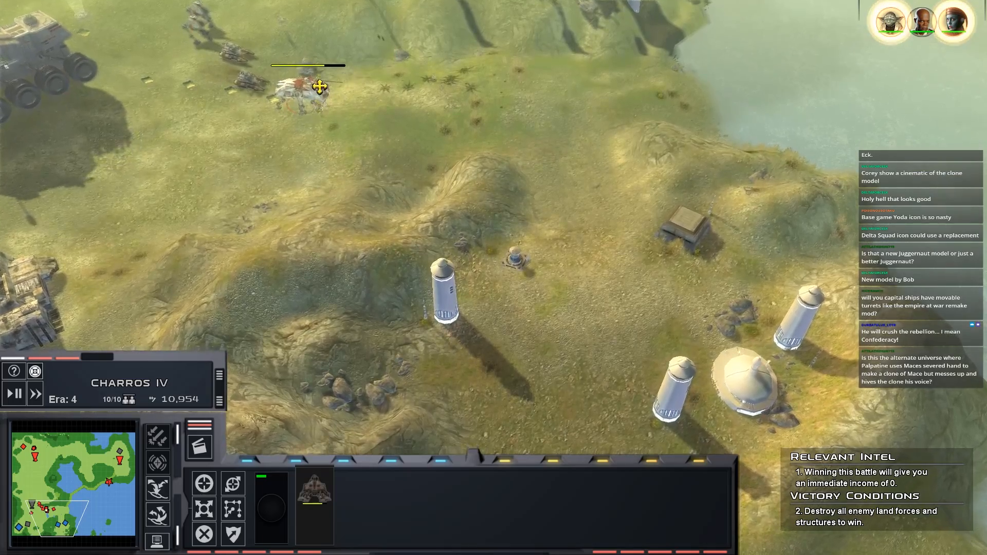
- Cycle through the whole army, the two heroes and Yoda, then clear the selection
{"action": "key", "text": "Up"}
{"action": "key", "text": "ctrl+a"}
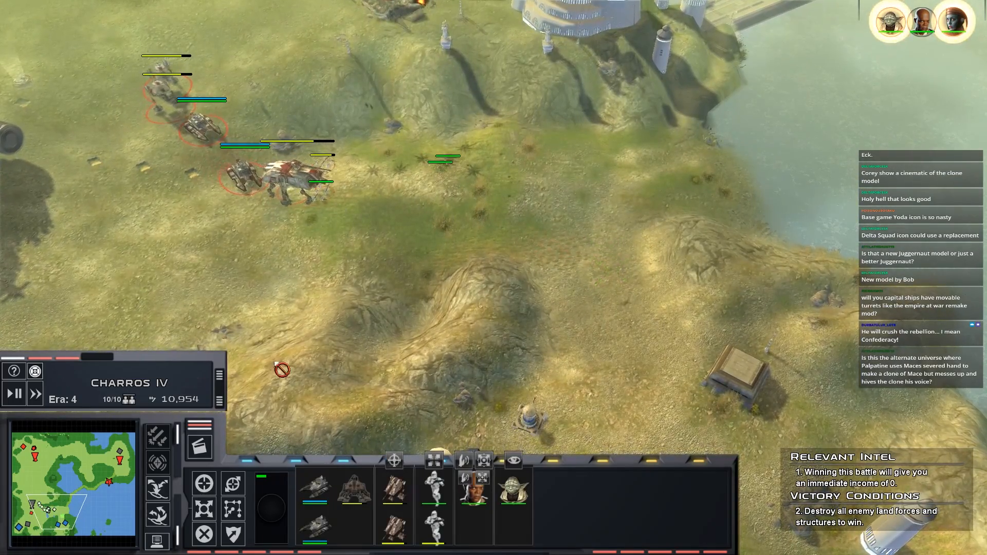
{"action": "key", "text": "2"}
{"action": "left_click", "coordinate": [357, 496]}
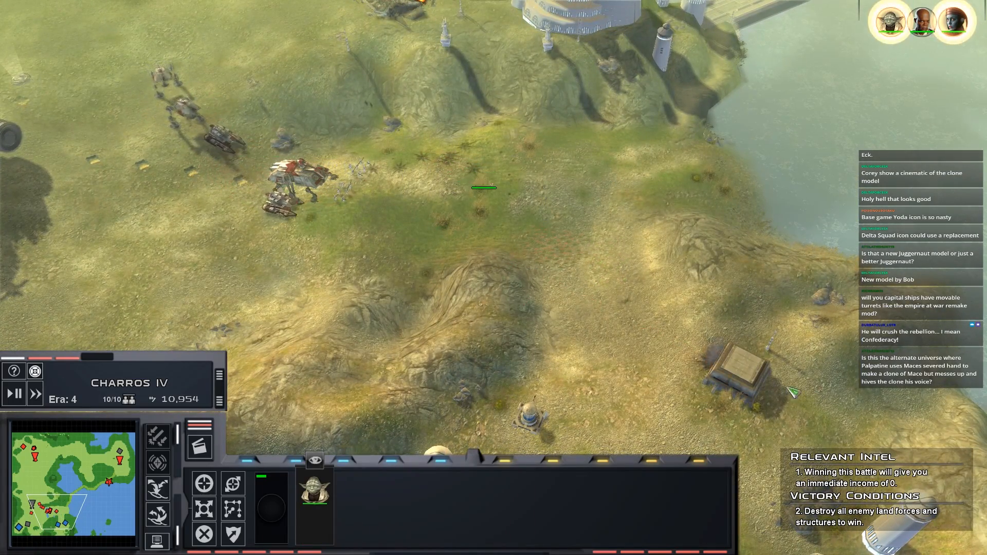
{"action": "left_click", "coordinate": [563, 225]}
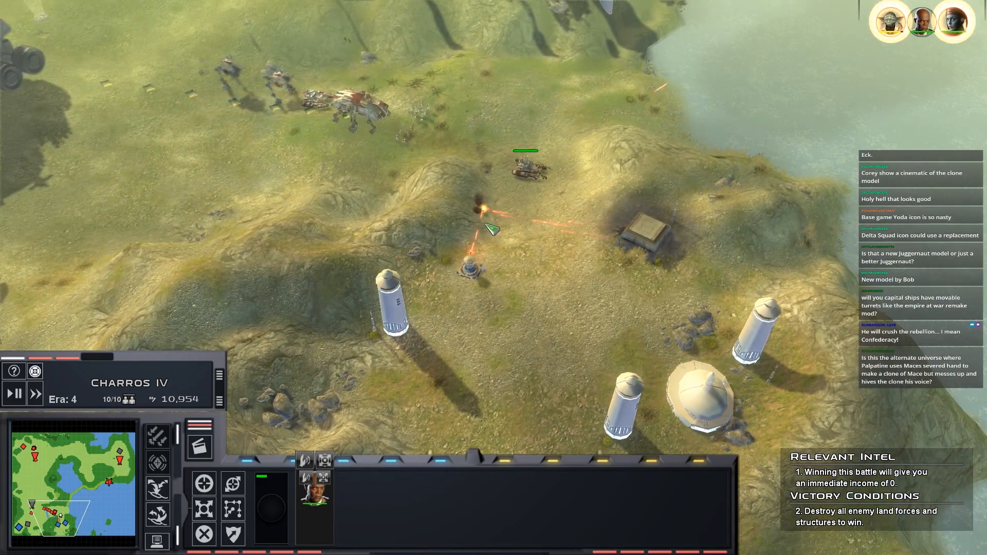
{"action": "left_click", "coordinate": [494, 224]}
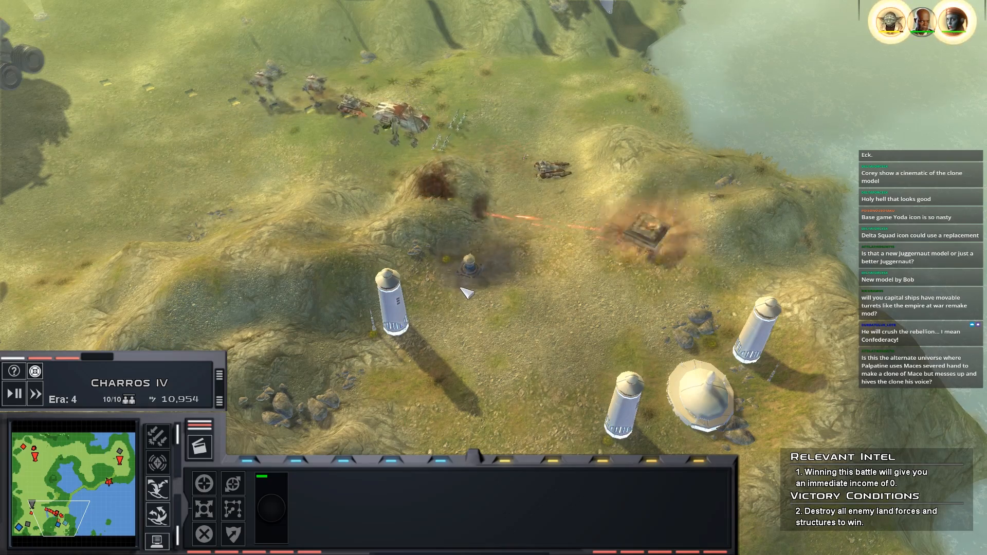
- Order the Juggernaut tank to attack the remaining enemy bunker, triggering the CIS retreat
{"action": "left_click_drag", "start_coordinate": [509, 93], "coordinate": [340, 197]}
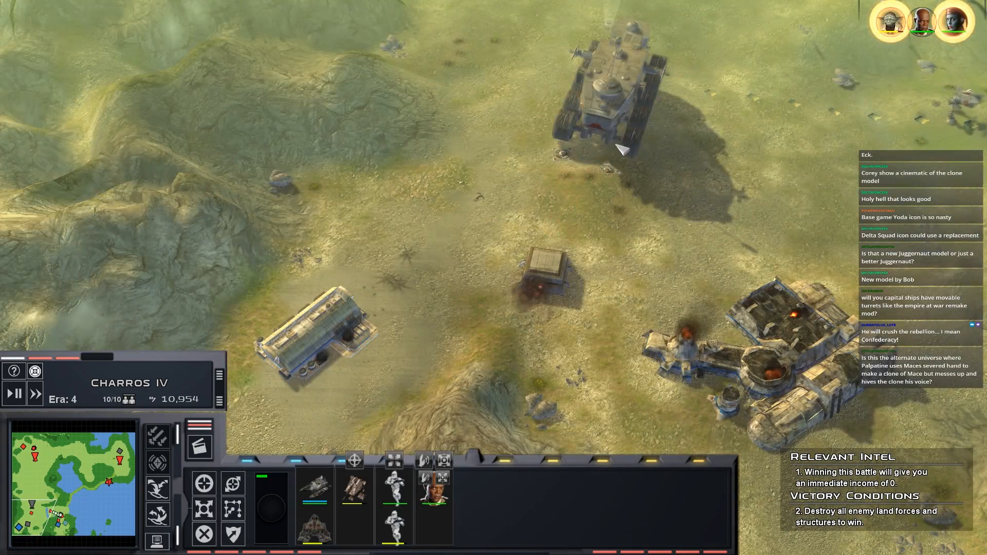
{"action": "left_click", "coordinate": [624, 149]}
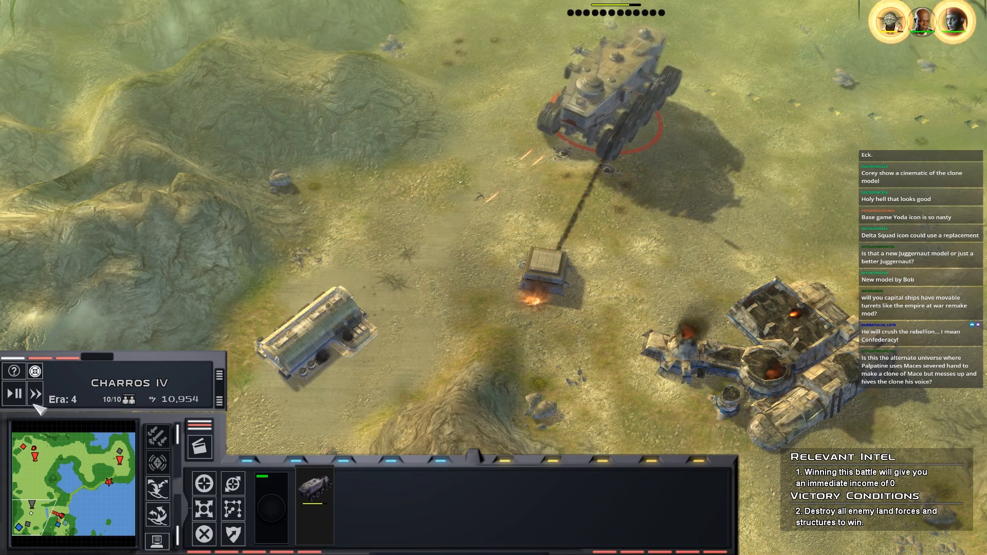
{"action": "right_click", "coordinate": [321, 322]}
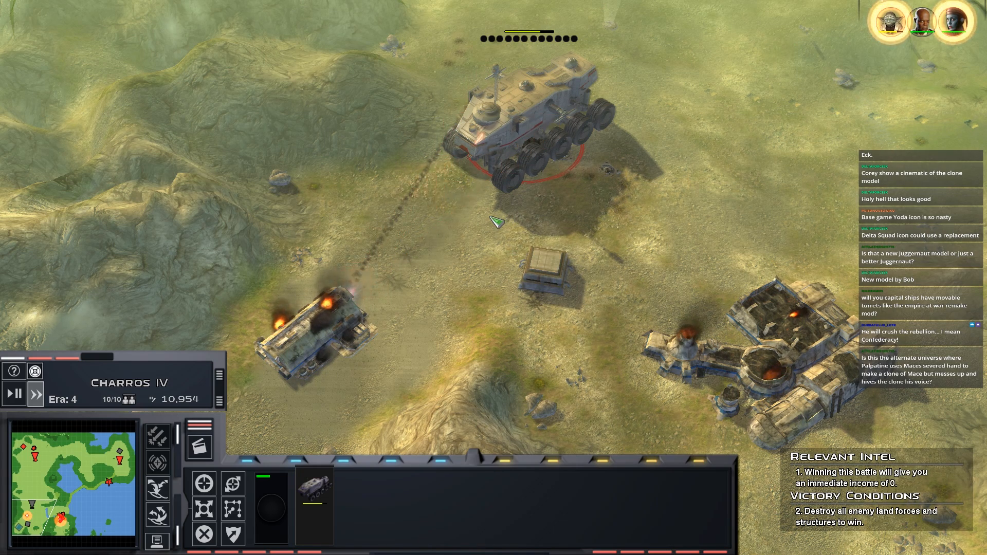
{"action": "left_click", "coordinate": [62, 525]}
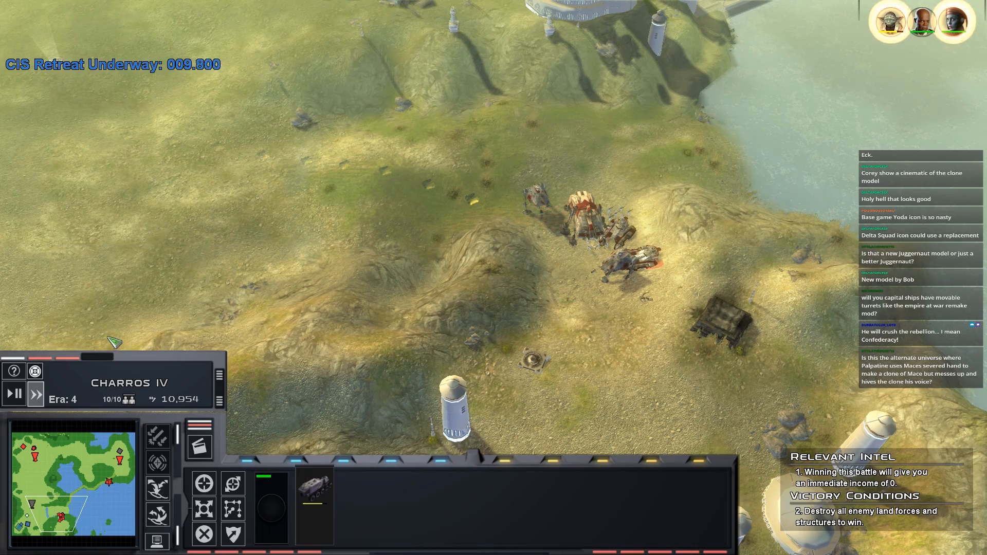
- Watch the burning base, then return from the victory screen to the galactic map
{"action": "left_click", "coordinate": [34, 528]}
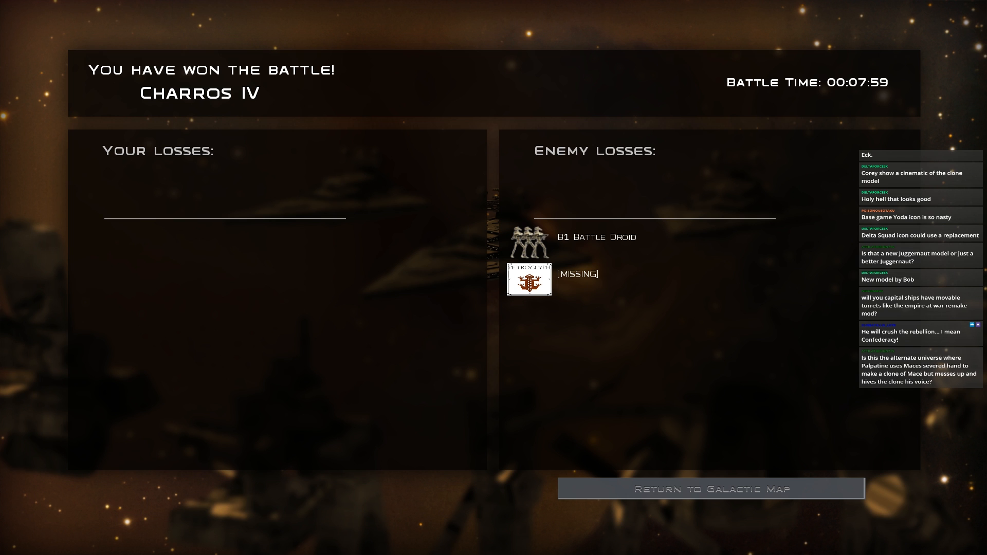
{"action": "left_click", "coordinate": [711, 490]}
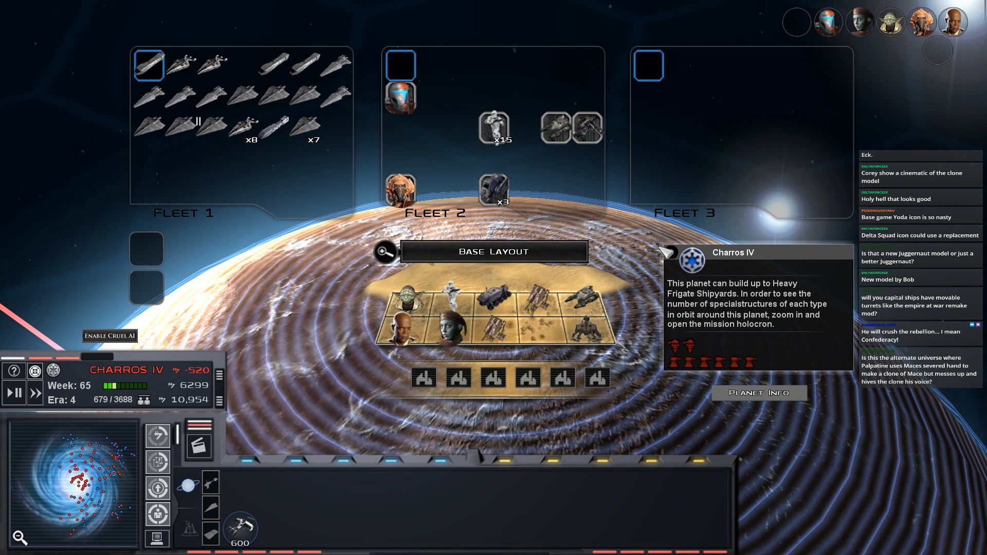
- Pause, start construction at Charros IV, then browse Bimmisaari, Boz Pity and Kashyyyk and resume
{"action": "double_click", "coordinate": [589, 284]}
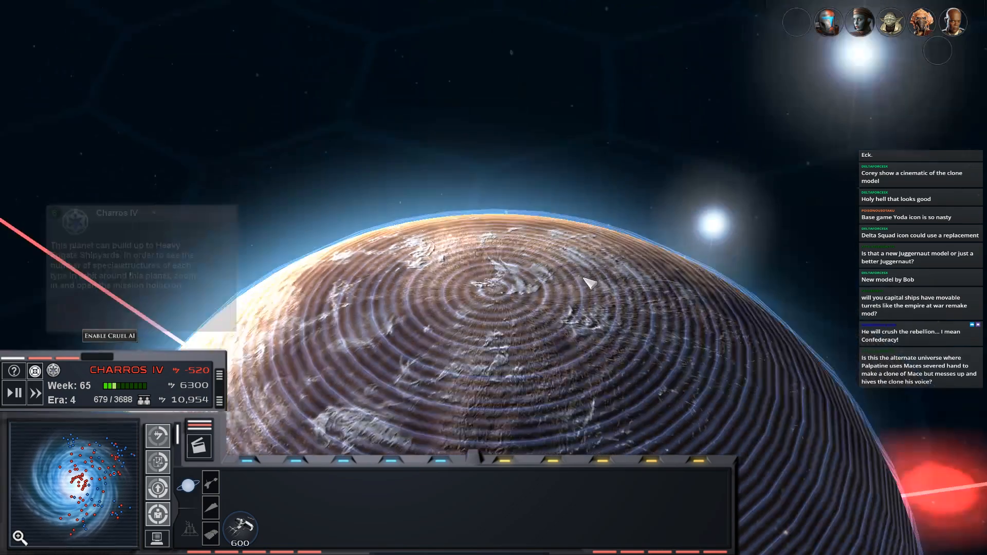
{"action": "scroll", "coordinate": [589, 285], "scroll_direction": "down", "scroll_amount": 5}
{"action": "key", "text": "p"}
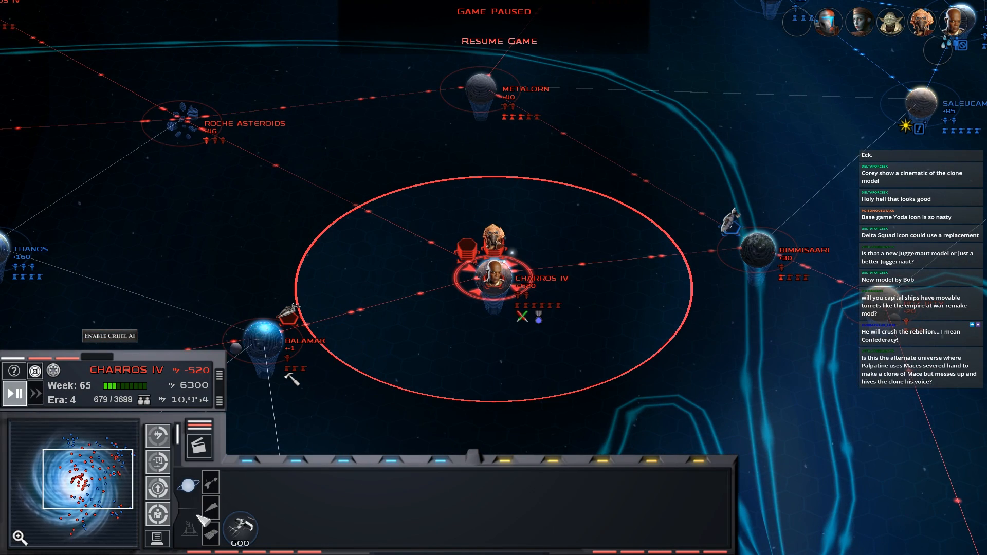
{"action": "left_click", "coordinate": [318, 489]}
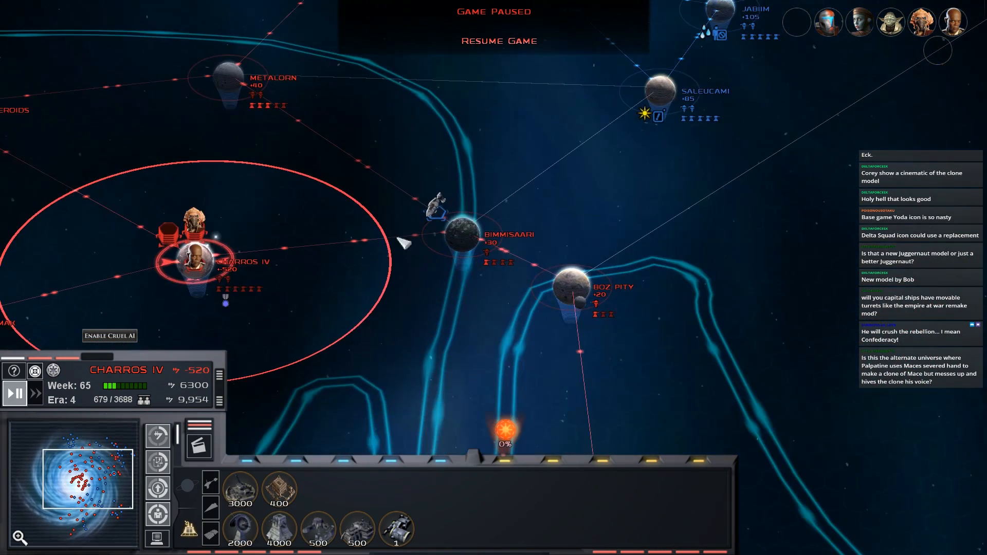
{"action": "left_click", "coordinate": [480, 234]}
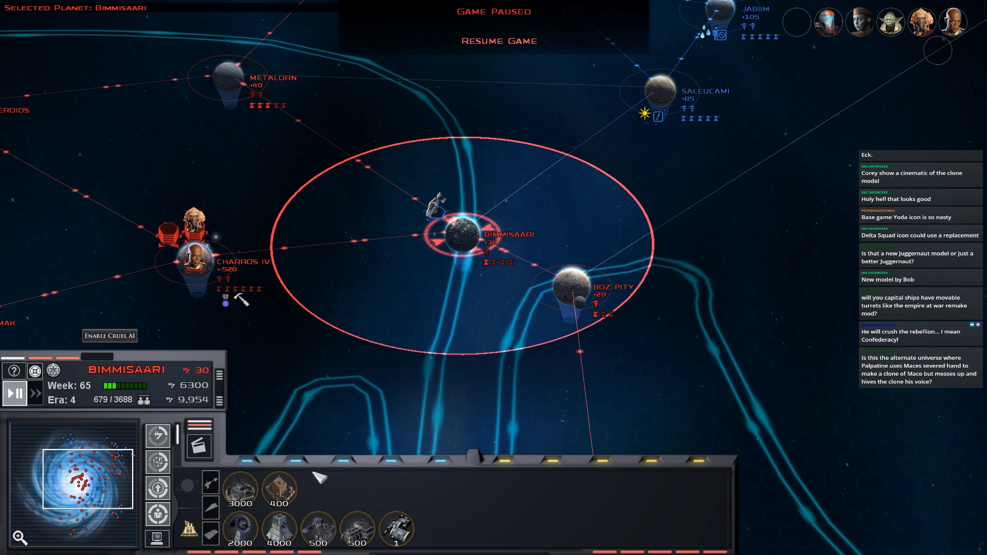
{"action": "left_click_drag", "start_coordinate": [384, 307], "coordinate": [393, 283]}
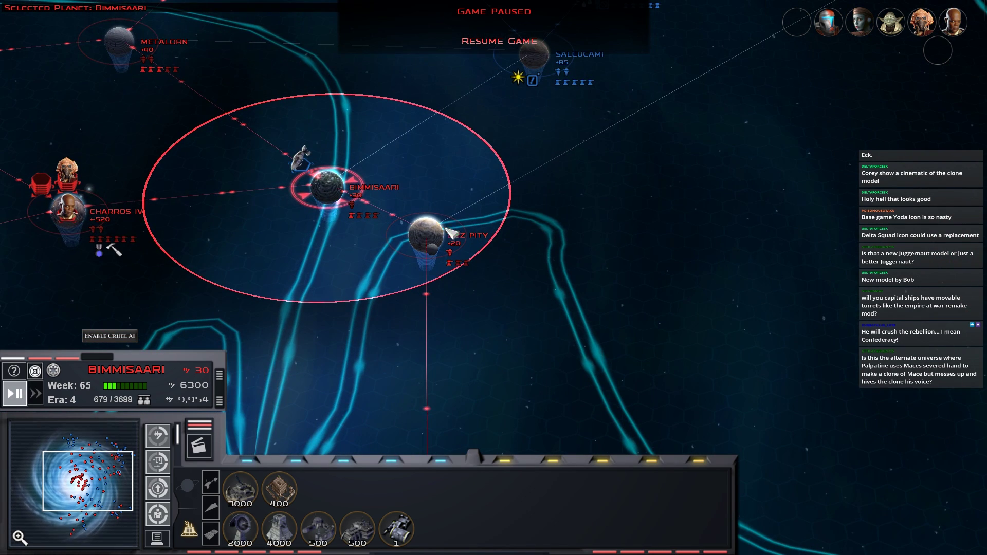
{"action": "left_click", "coordinate": [424, 228]}
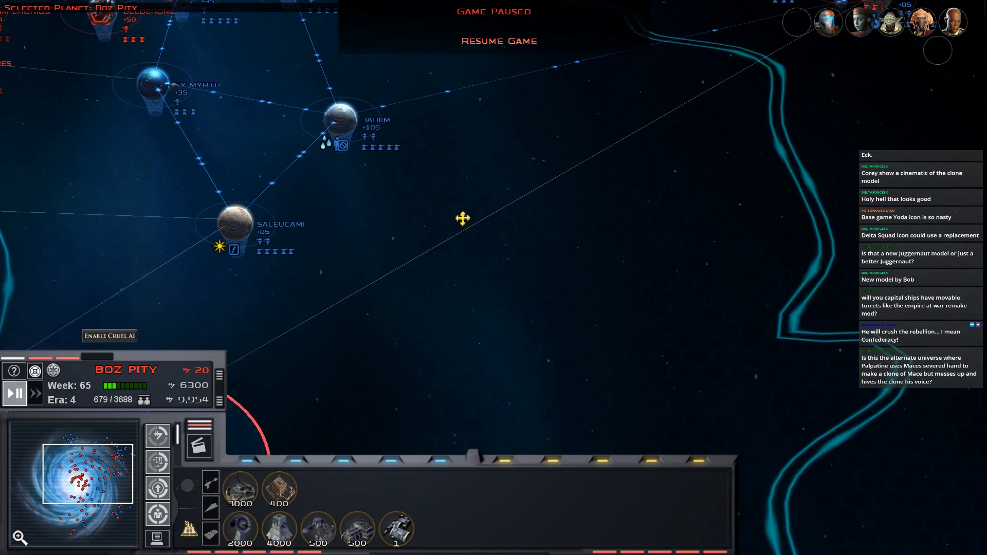
{"action": "mouse_move", "coordinate": [462, 219]}
{"action": "left_mouse_down"}
{"action": "mouse_move", "coordinate": [412, 253]}
{"action": "mouse_move", "coordinate": [425, 269]}
{"action": "mouse_move", "coordinate": [342, 230]}
{"action": "left_mouse_up"}
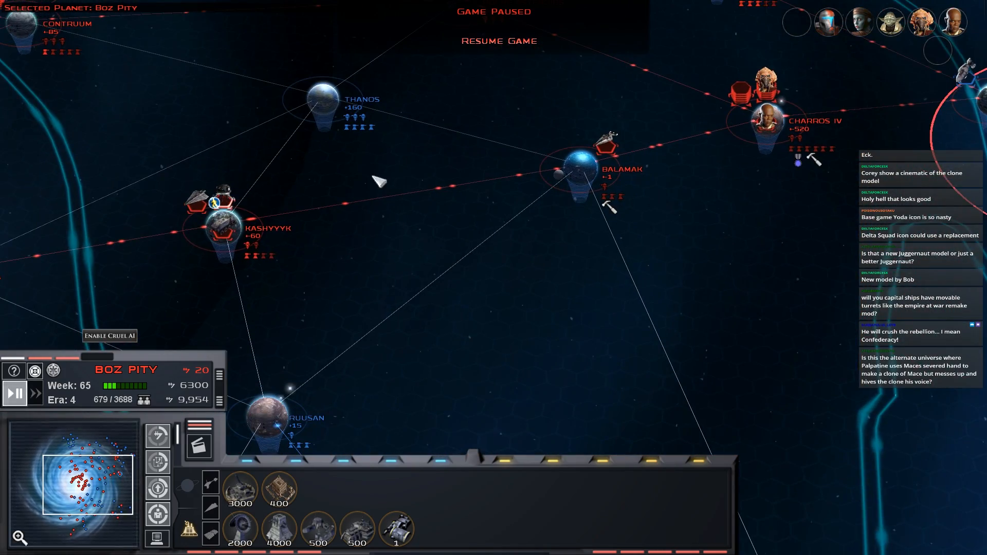
{"action": "left_click_drag", "start_coordinate": [378, 182], "coordinate": [459, 107]}
{"action": "left_click", "coordinate": [500, 43]}
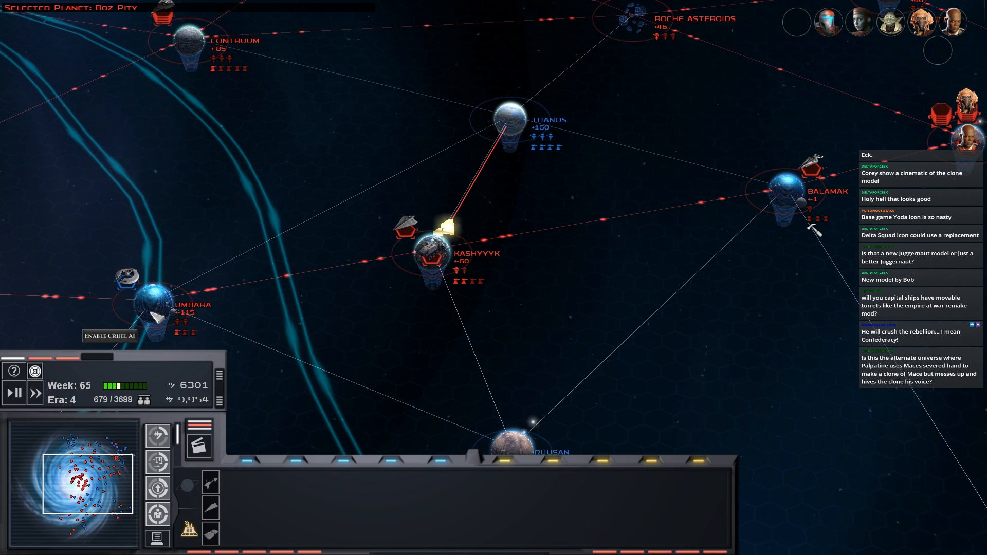
- Queue a Light Frigate Shipyard at Contruum and open the Thanos planet overview
{"action": "left_click_drag", "start_coordinate": [158, 316], "coordinate": [395, 190]}
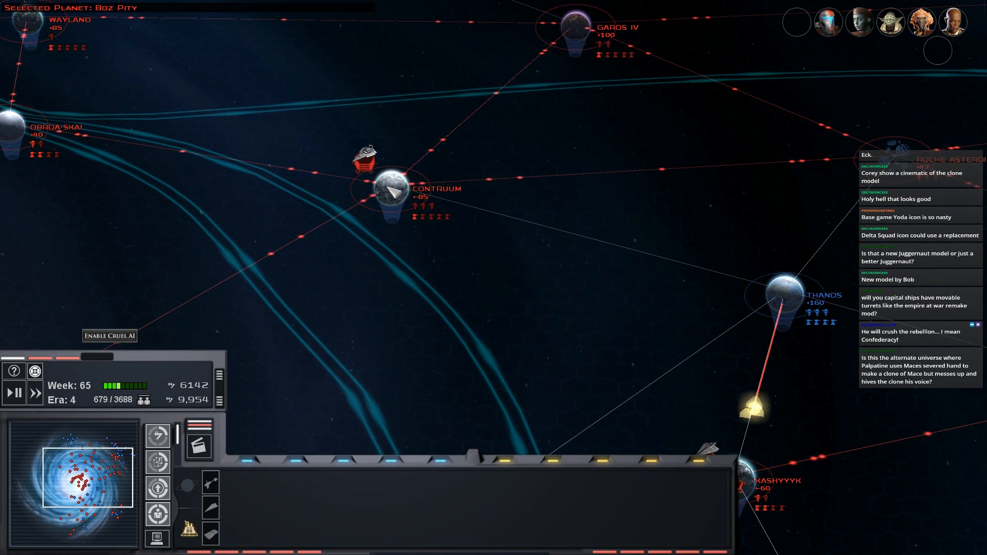
{"action": "left_click", "coordinate": [389, 189]}
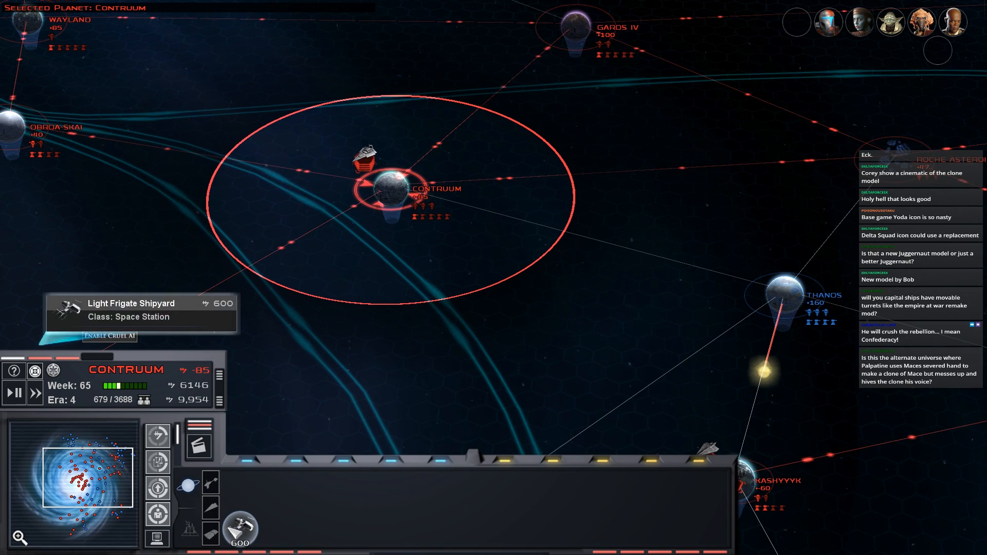
{"action": "left_click", "coordinate": [241, 529]}
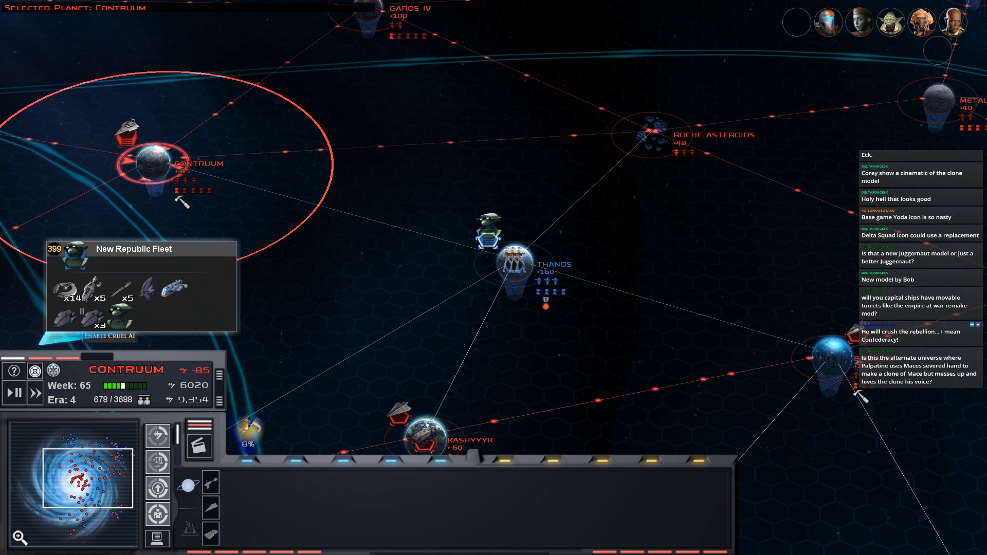
{"action": "double_click", "coordinate": [515, 260]}
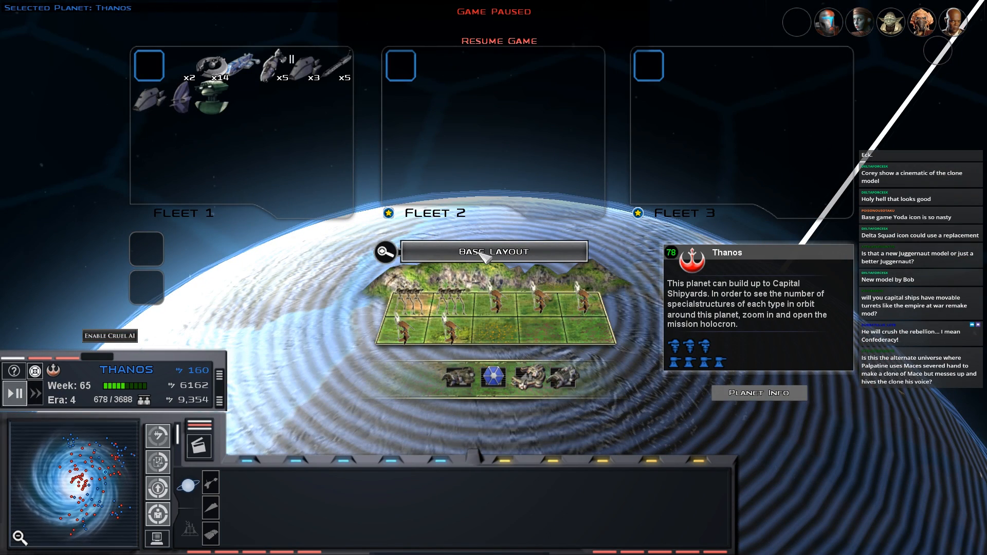
{"action": "scroll", "coordinate": [485, 255], "scroll_direction": "down", "scroll_amount": 2}
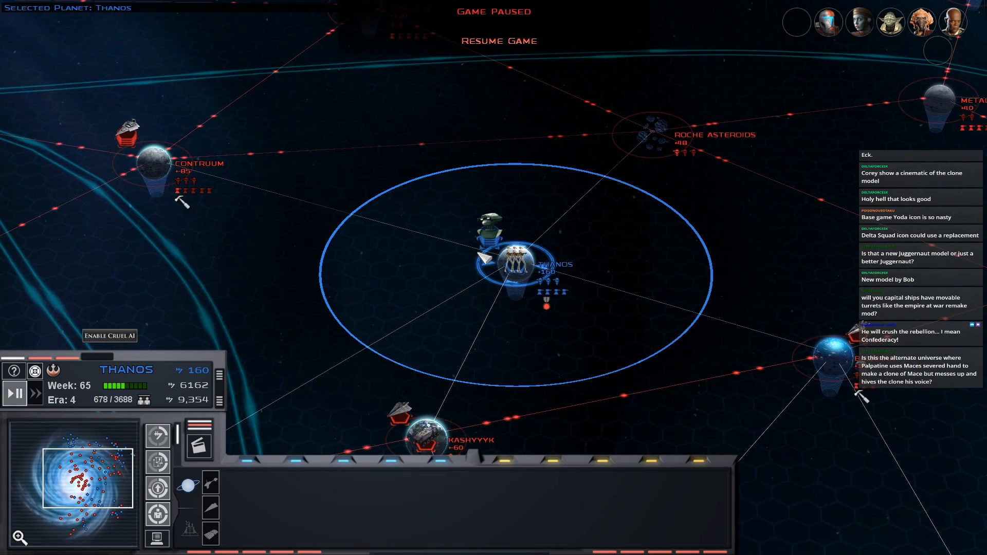
- Queue the 1200-credit unit at Roche Asteroids, then select Contruum and Umbara
{"action": "left_click", "coordinate": [633, 179]}
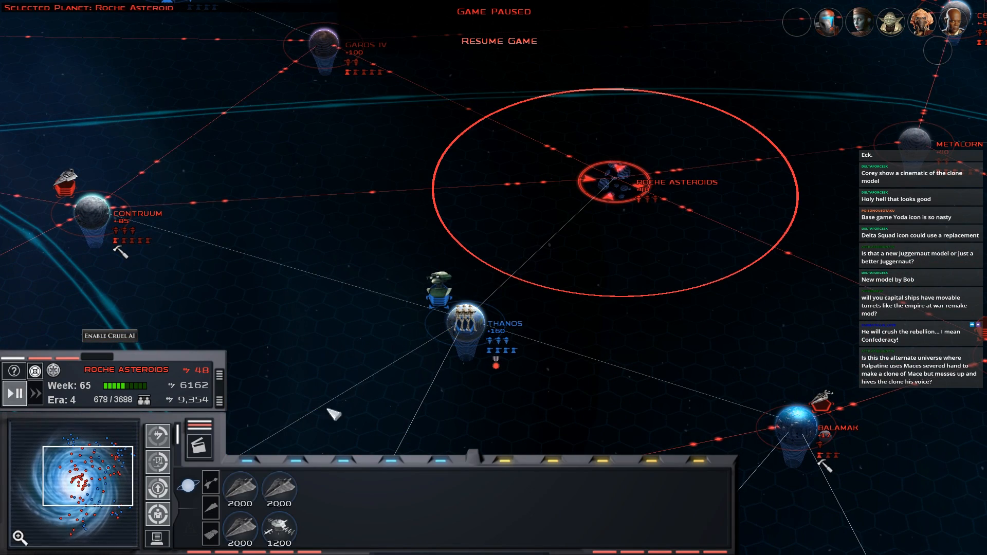
{"action": "left_click", "coordinate": [279, 529]}
{"action": "left_click_drag", "start_coordinate": [335, 280], "coordinate": [315, 157]}
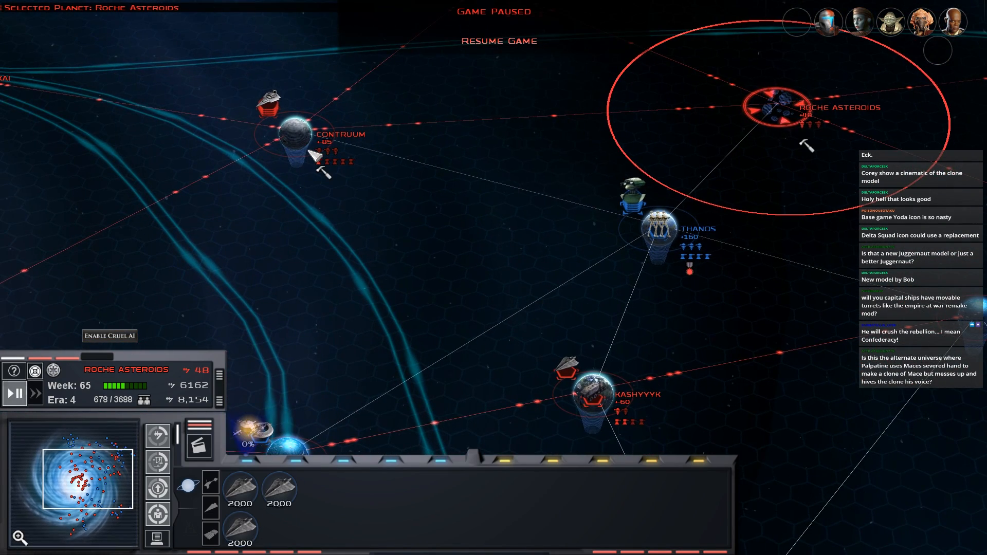
{"action": "left_click", "coordinate": [315, 156]}
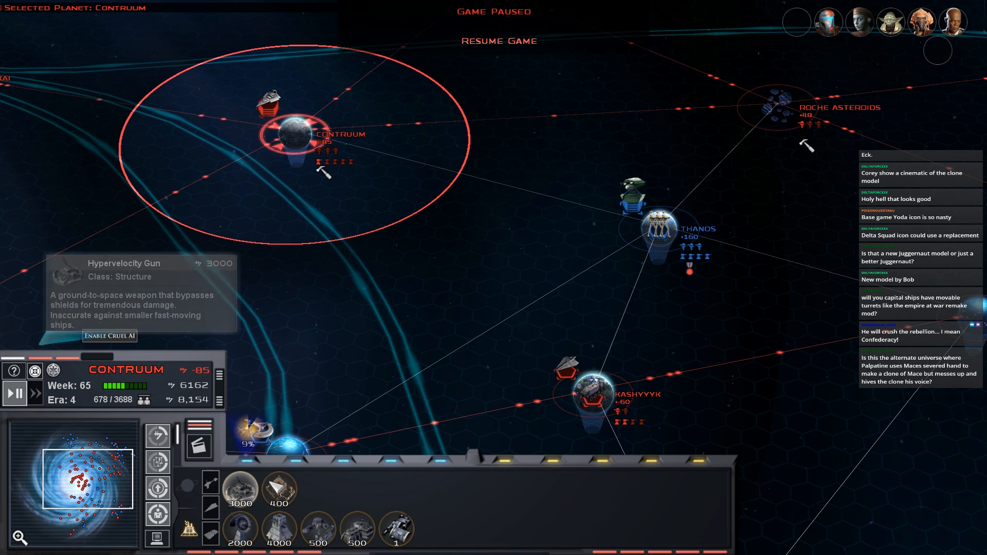
{"action": "left_click_drag", "start_coordinate": [282, 383], "coordinate": [335, 225]}
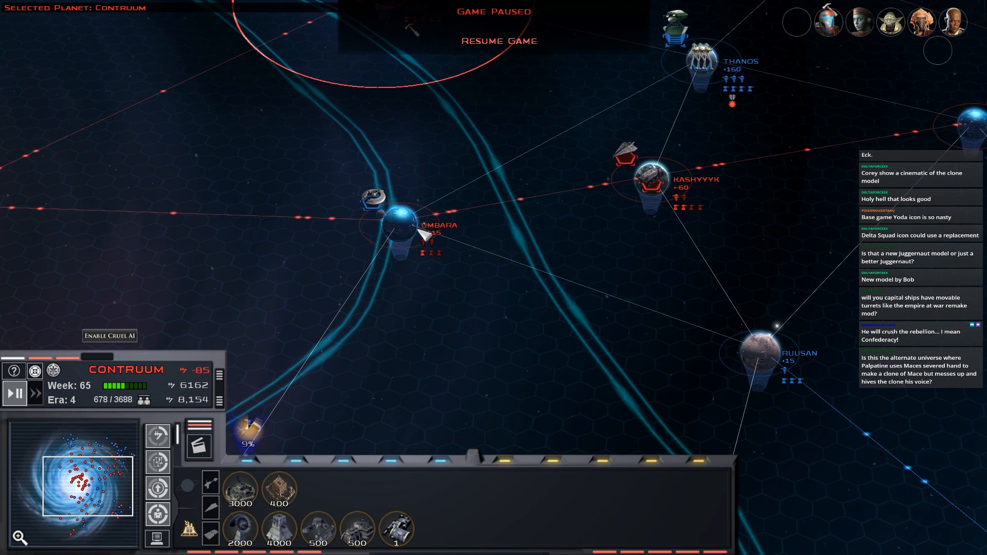
{"action": "left_click", "coordinate": [379, 227]}
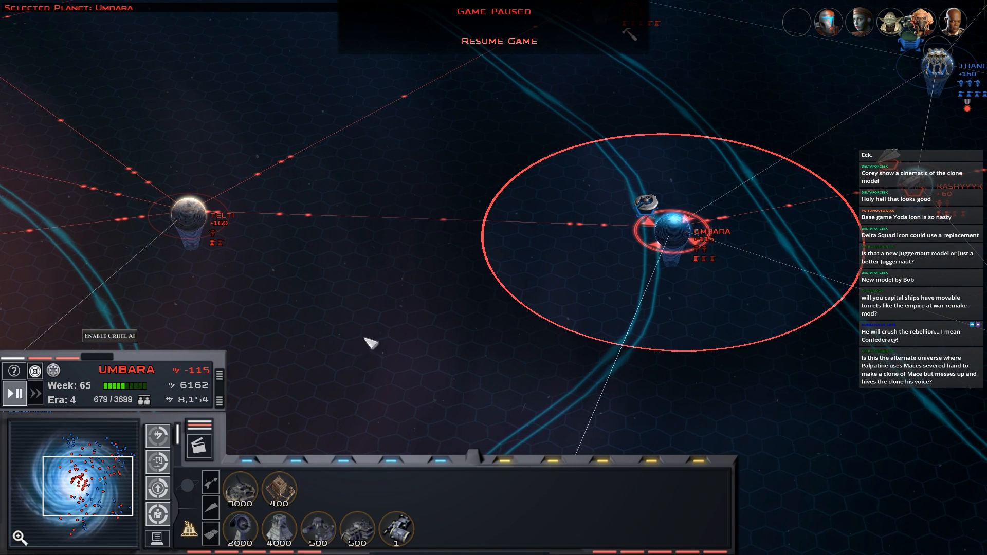
- Pan the galaxy map around Umbara and over to the Fondor region
{"action": "mouse_move", "coordinate": [280, 390]}
{"action": "left_mouse_down"}
{"action": "mouse_move", "coordinate": [321, 361]}
{"action": "mouse_move", "coordinate": [350, 255]}
{"action": "left_mouse_up"}
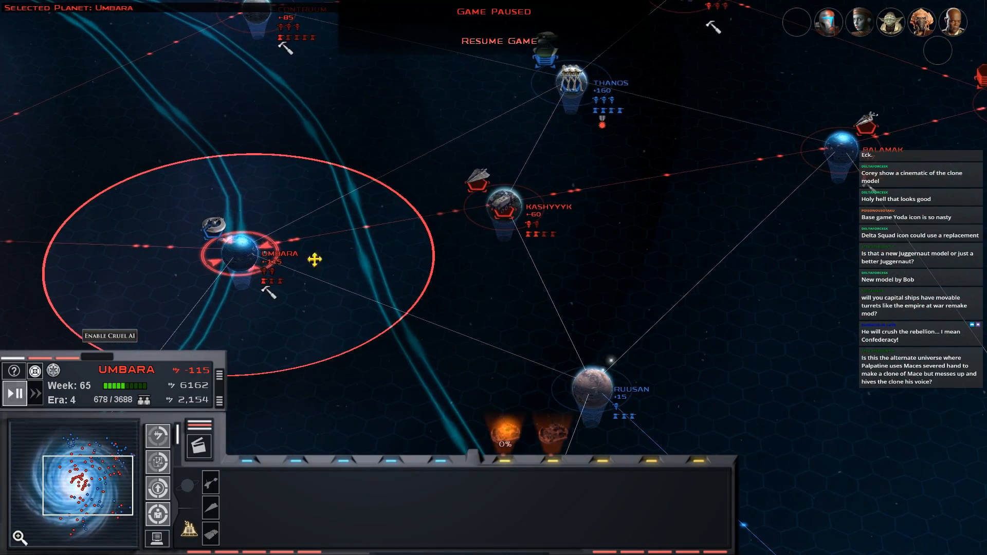
{"action": "left_click_drag", "start_coordinate": [351, 254], "coordinate": [241, 263]}
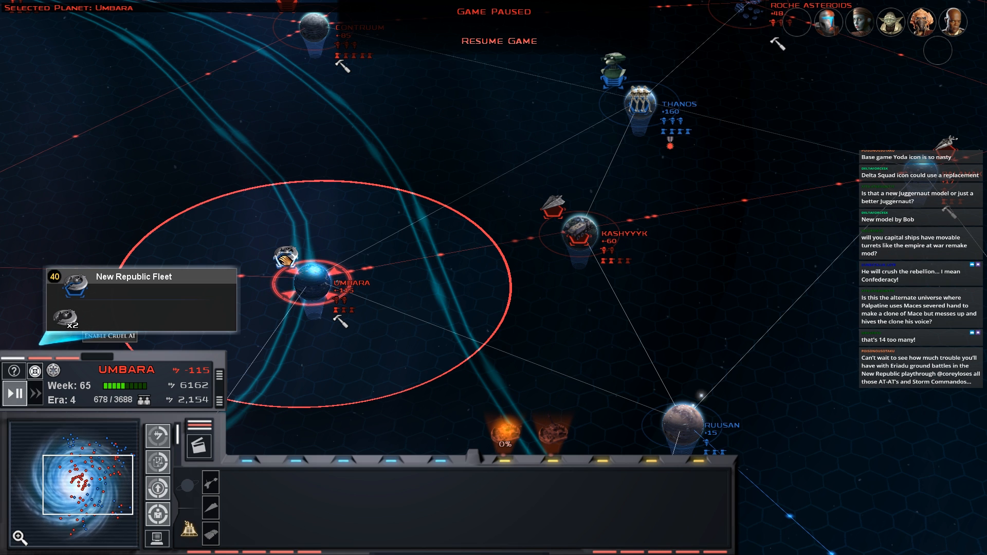
{"action": "mouse_move", "coordinate": [286, 258]}
{"action": "left_mouse_down"}
{"action": "mouse_move", "coordinate": [232, 258]}
{"action": "mouse_move", "coordinate": [258, 237]}
{"action": "mouse_move", "coordinate": [286, 261]}
{"action": "left_mouse_up"}
{"action": "mouse_move", "coordinate": [386, 207]}
{"action": "left_mouse_down"}
{"action": "mouse_move", "coordinate": [406, 255]}
{"action": "mouse_move", "coordinate": [401, 214]}
{"action": "mouse_move", "coordinate": [414, 212]}
{"action": "mouse_move", "coordinate": [452, 265]}
{"action": "left_mouse_up"}
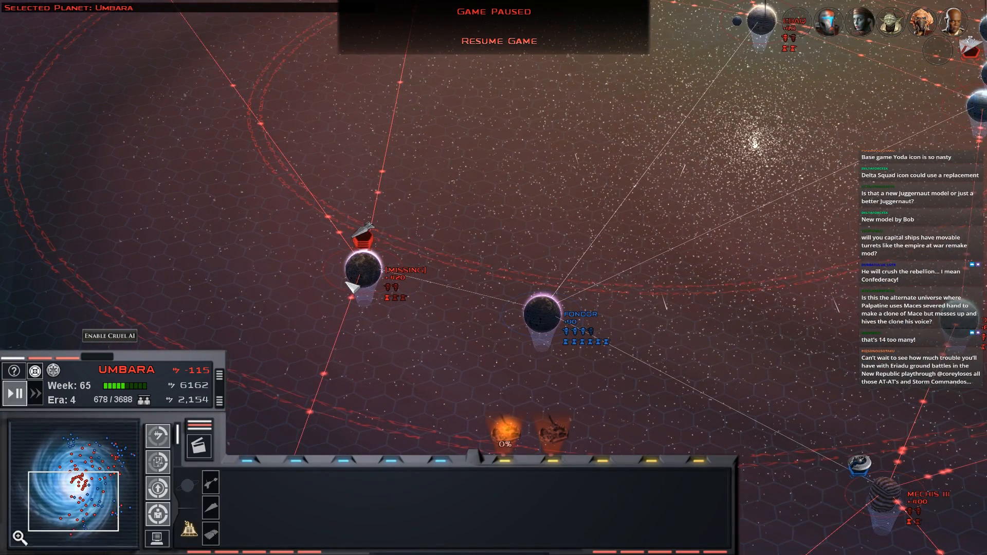
- Queue the 2000-credit frigate at Corellia, leaving 154 credits
{"action": "left_click_drag", "start_coordinate": [363, 268], "coordinate": [478, 162]}
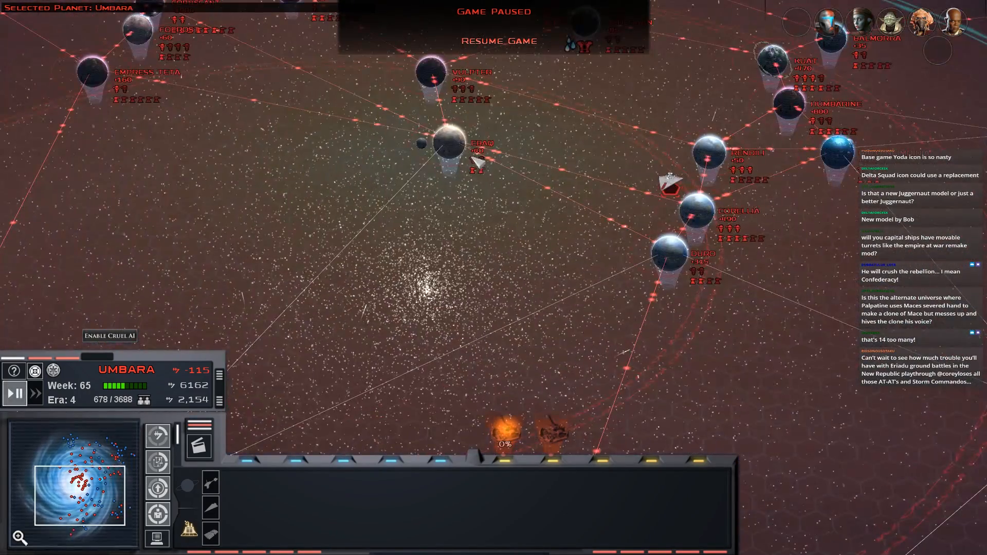
{"action": "left_click", "coordinate": [695, 202]}
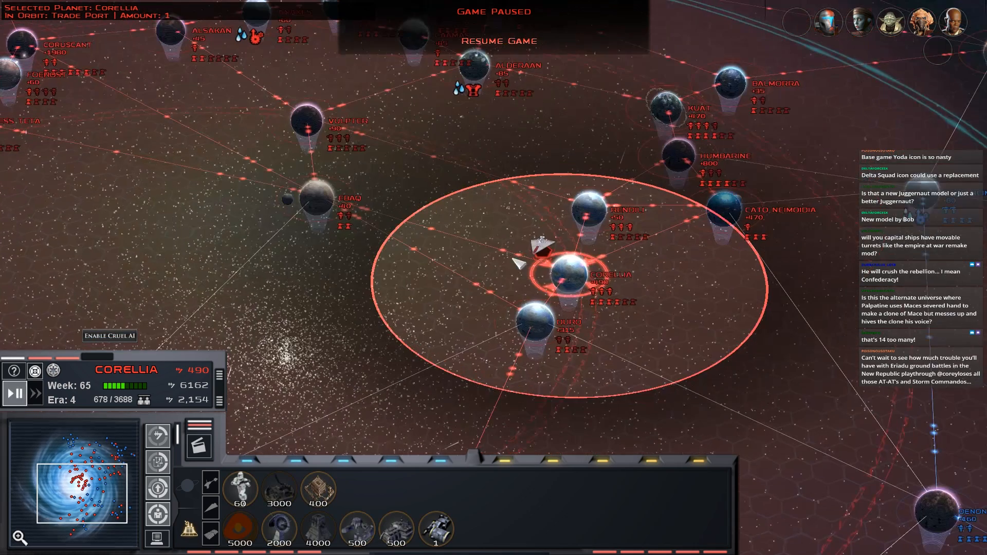
{"action": "left_click", "coordinate": [210, 483]}
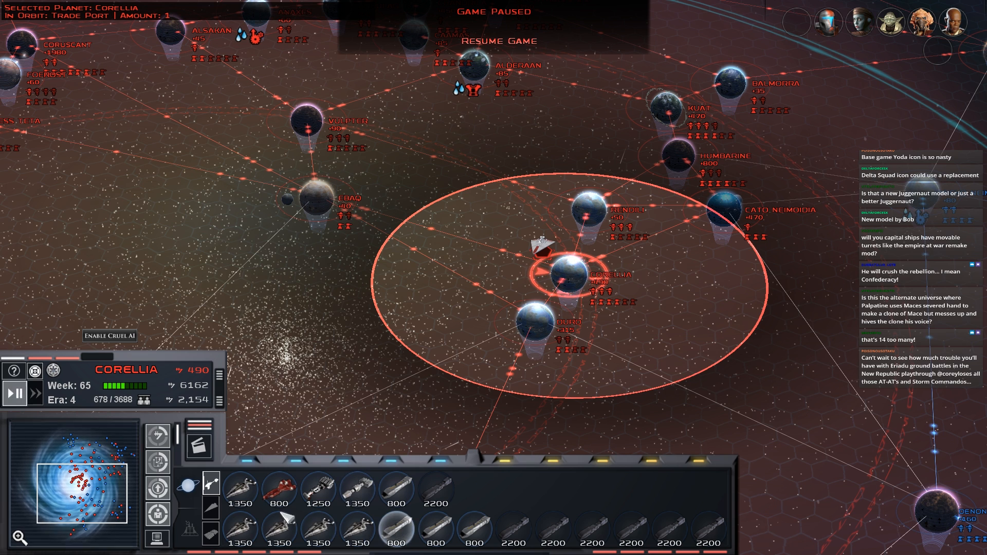
{"action": "left_click", "coordinate": [210, 508]}
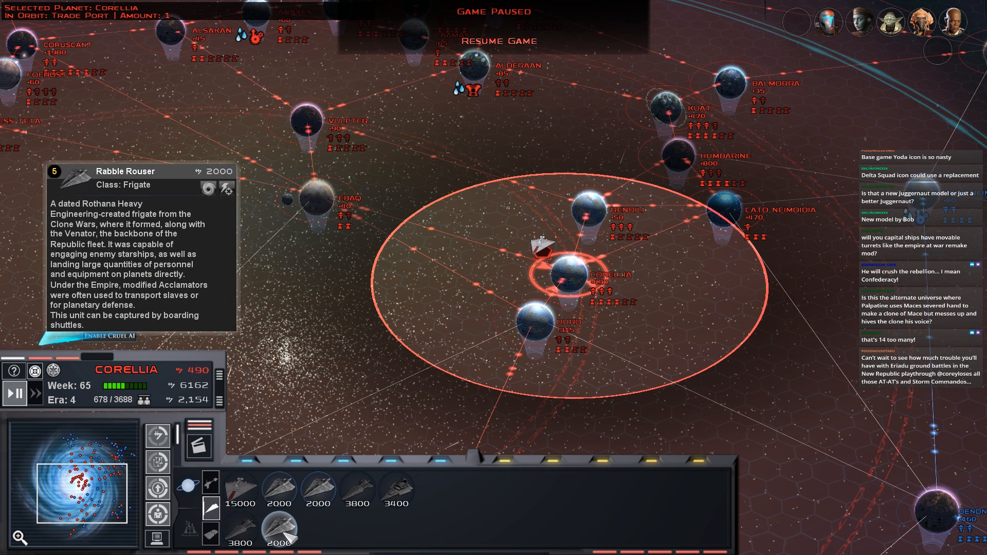
{"action": "left_click", "coordinate": [280, 528]}
- Pan the map back toward Contruum, Thanos and Roche Asteroids
{"action": "mouse_move", "coordinate": [407, 325]}
{"action": "left_mouse_down"}
{"action": "mouse_move", "coordinate": [375, 148]}
{"action": "mouse_move", "coordinate": [469, 106]}
{"action": "left_mouse_up"}
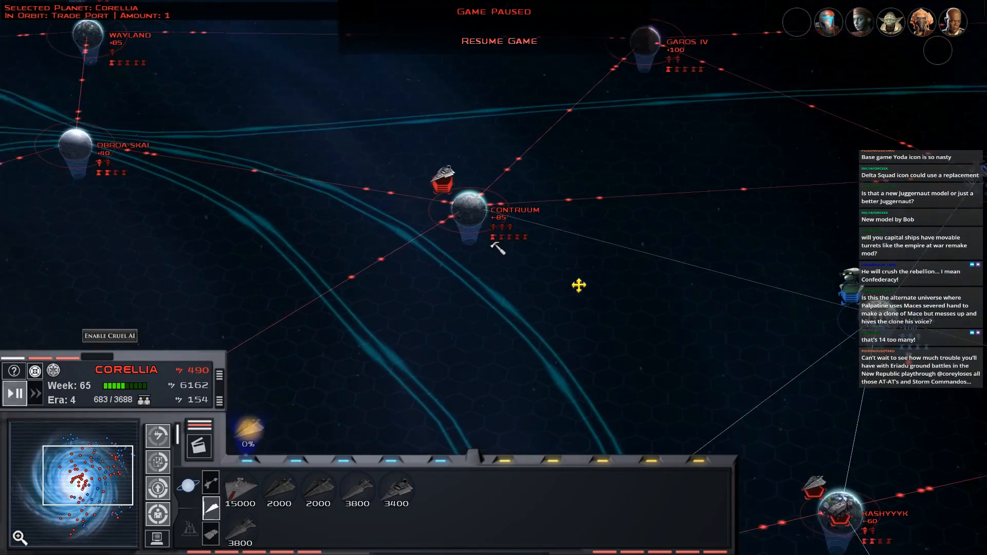
{"action": "left_click_drag", "start_coordinate": [590, 284], "coordinate": [588, 258]}
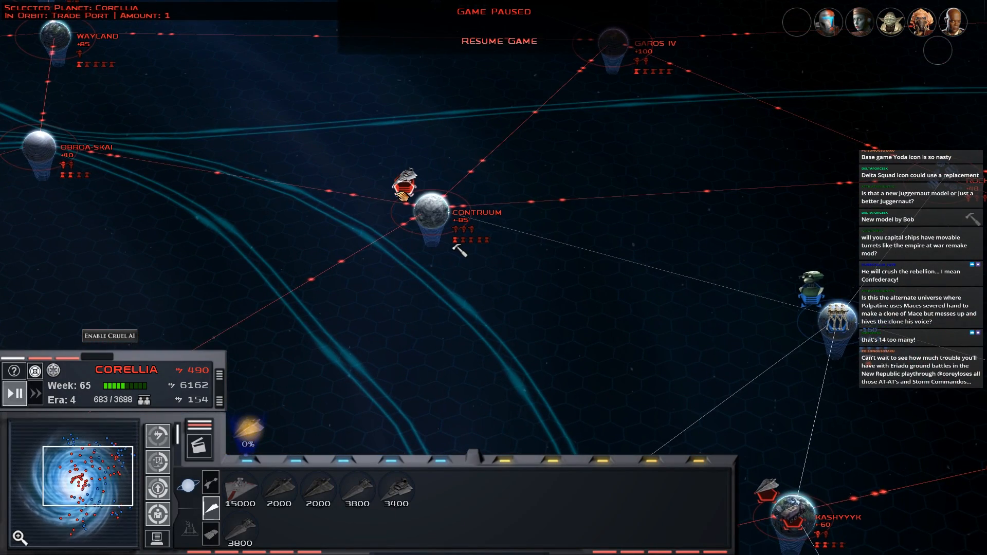
{"action": "left_click_drag", "start_coordinate": [403, 193], "coordinate": [570, 222]}
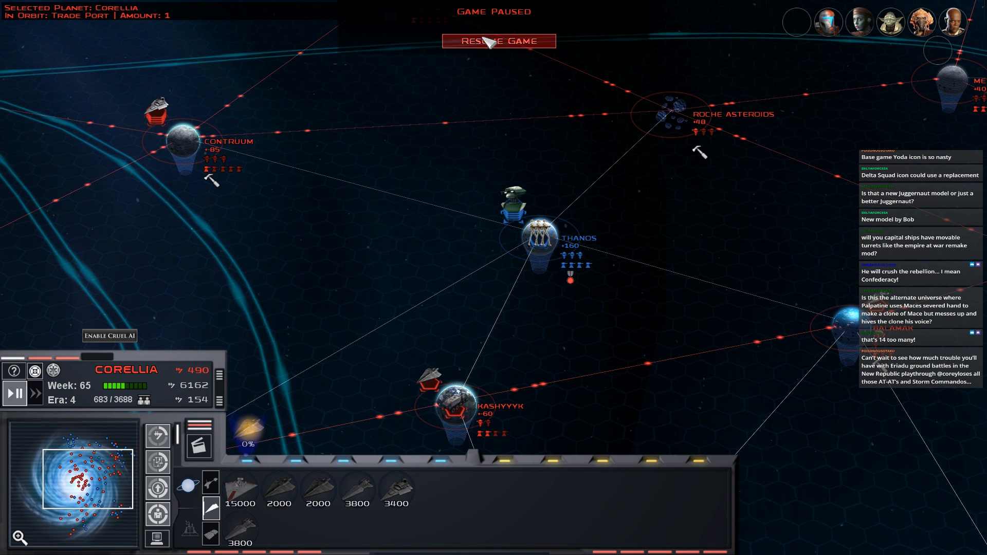
- Resume the campaign and look over Contruum, Roche Asteroids and Charros IV on the galaxy map
{"action": "left_click", "coordinate": [488, 41]}
{"action": "left_click", "coordinate": [254, 147]}
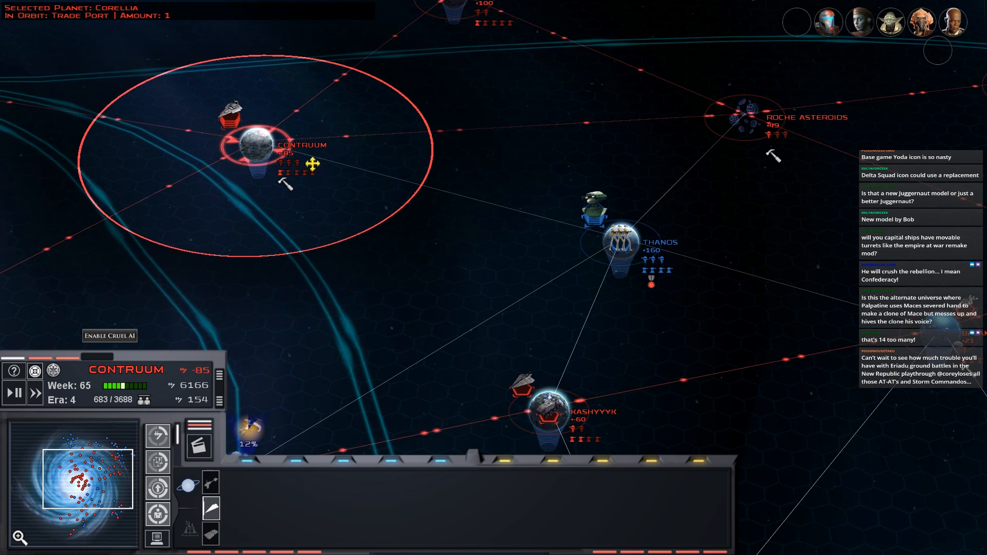
{"action": "left_click_drag", "start_coordinate": [310, 161], "coordinate": [314, 169]}
{"action": "left_click", "coordinate": [402, 241]}
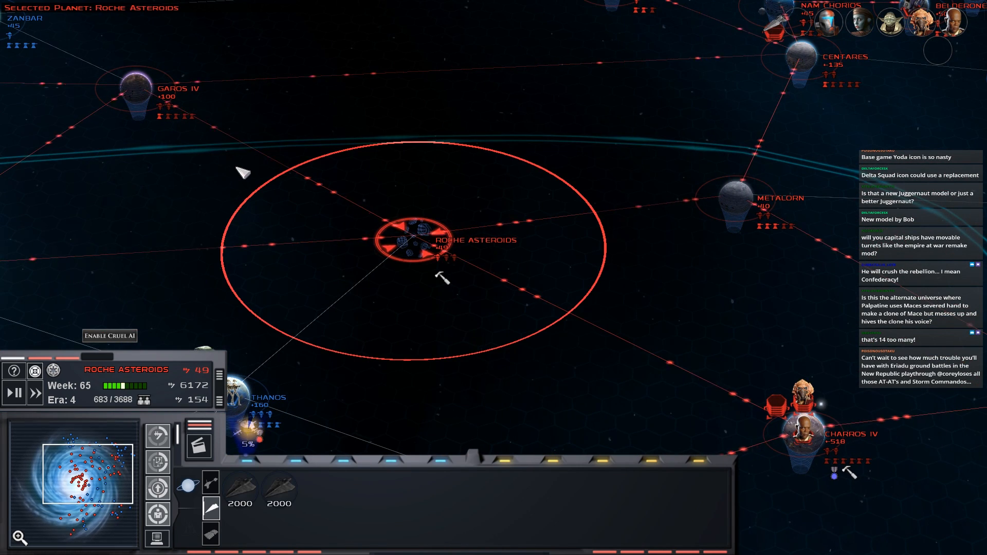
{"action": "left_click_drag", "start_coordinate": [260, 190], "coordinate": [283, 209]}
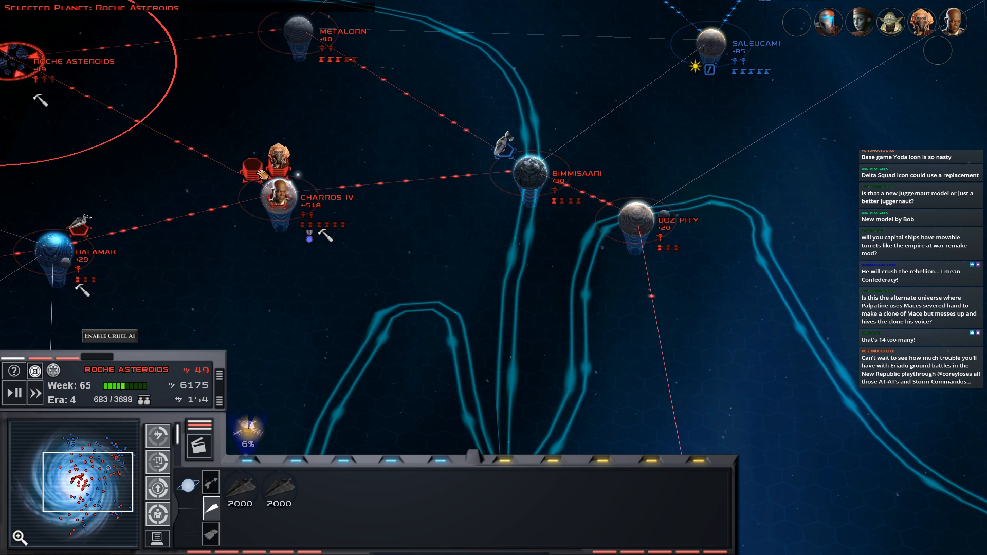
{"action": "left_click", "coordinate": [260, 174]}
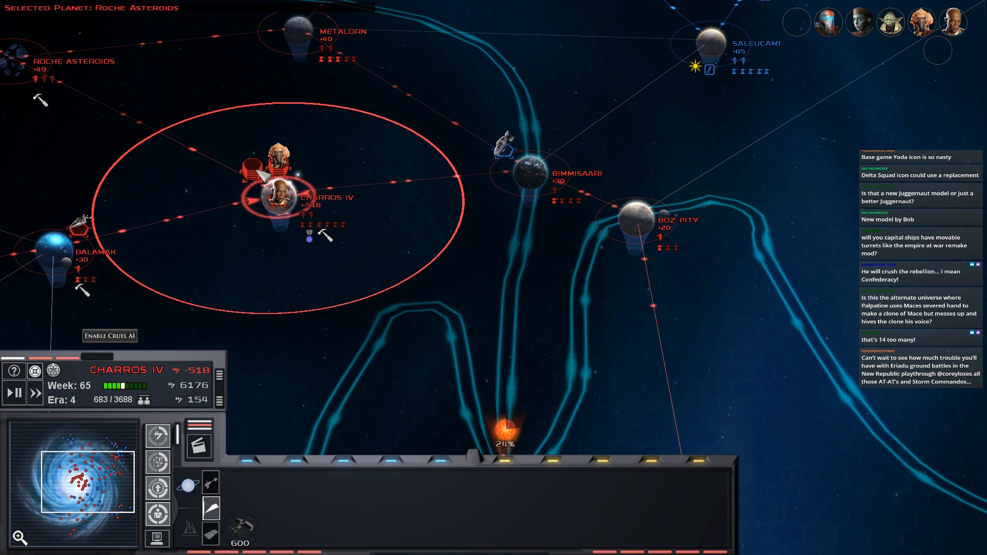
{"action": "scroll", "coordinate": [261, 174], "scroll_direction": "up", "scroll_amount": 5}
{"action": "scroll", "coordinate": [261, 174], "scroll_direction": "up", "scroll_amount": 3}
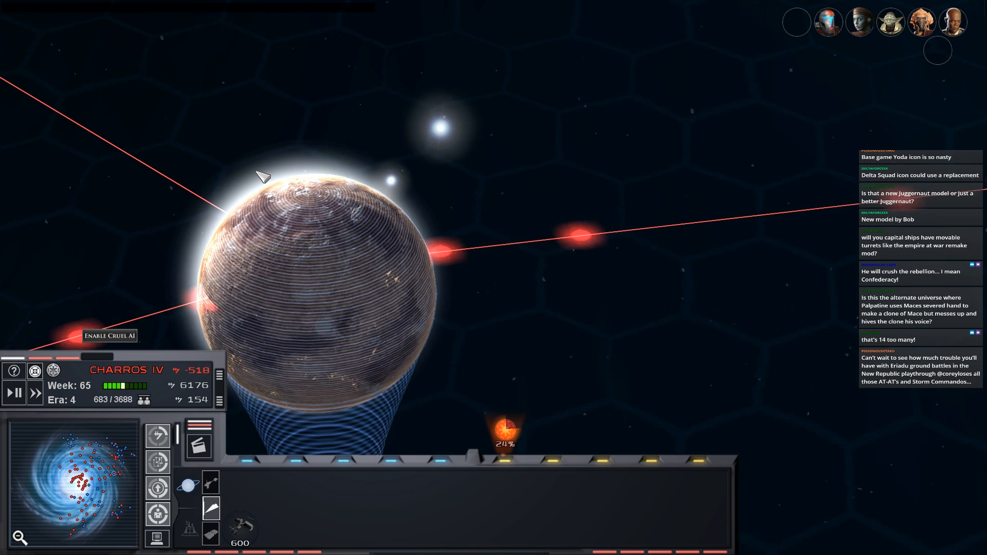
{"action": "scroll", "coordinate": [260, 175], "scroll_direction": "down", "scroll_amount": 8}
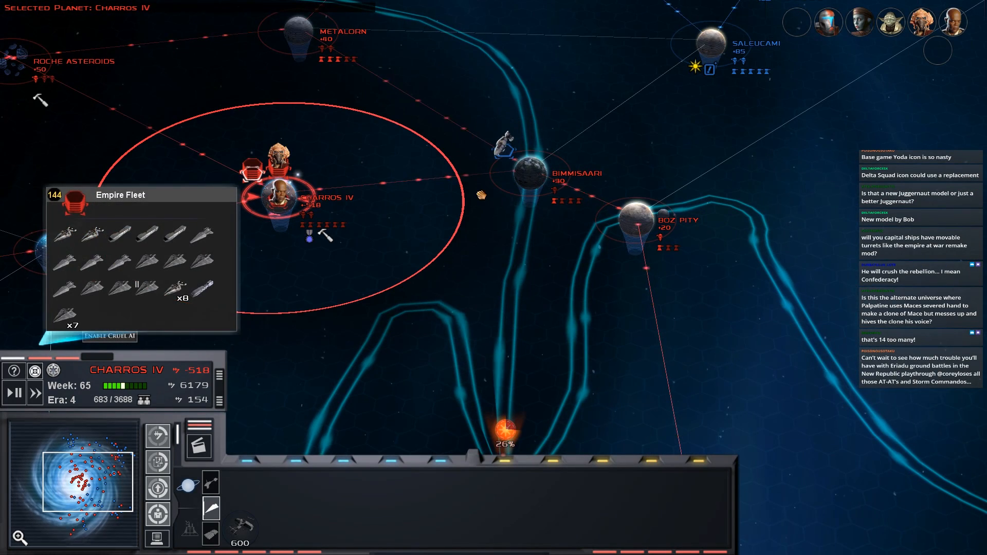
{"action": "left_click_drag", "start_coordinate": [530, 165], "coordinate": [305, 272]}
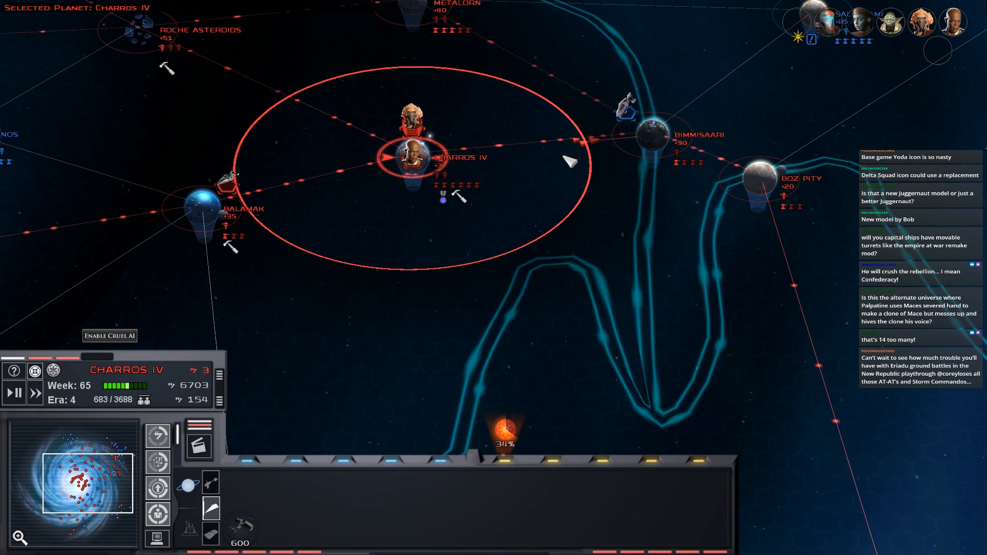
{"action": "scroll", "coordinate": [569, 159], "scroll_direction": "up", "scroll_amount": 1}
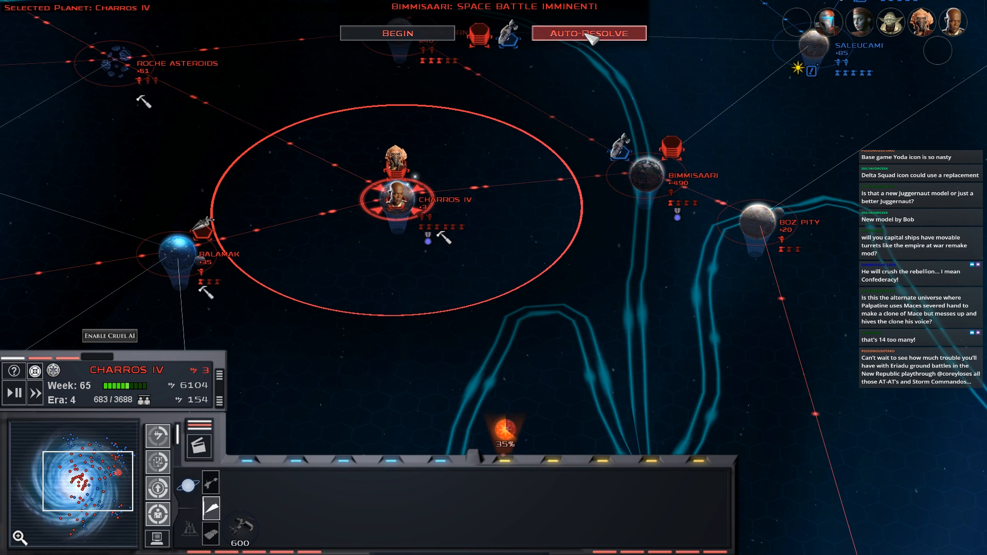
- Auto-resolve the Bimmisaari space battle, dismiss the results, then select Bimmisaari and the Balamak fleet
{"action": "left_click", "coordinate": [559, 35]}
{"action": "left_click", "coordinate": [625, 489]}
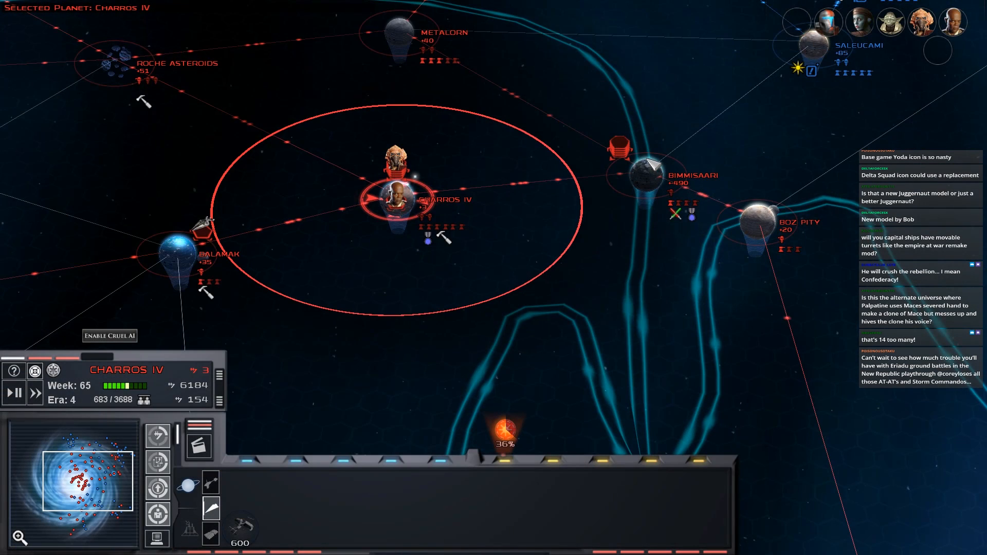
{"action": "left_click", "coordinate": [645, 172]}
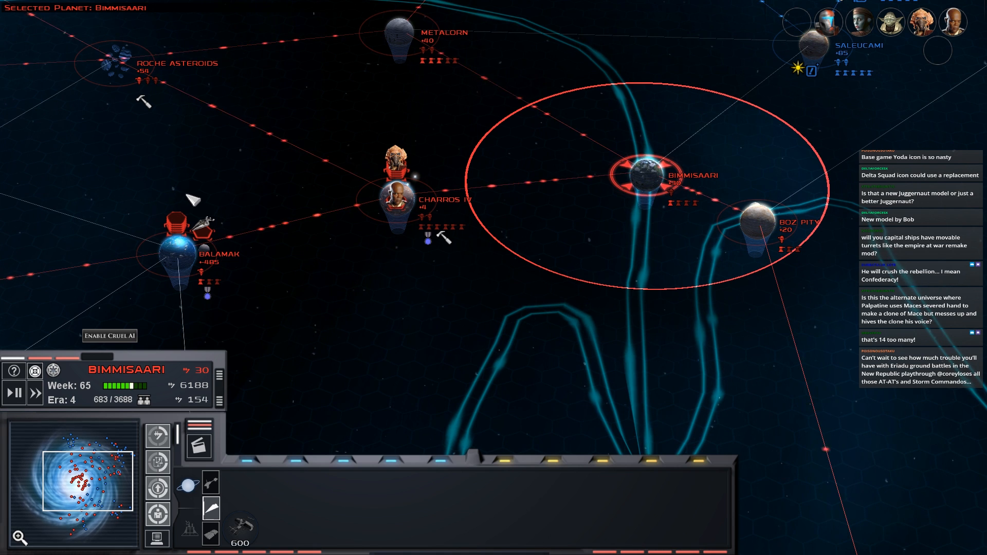
{"action": "left_click", "coordinate": [202, 225]}
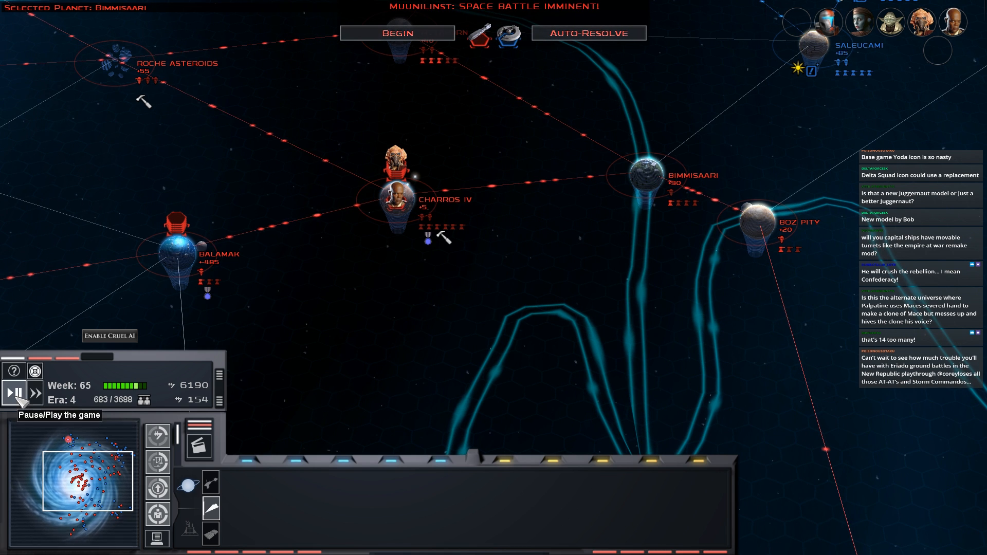
- Zoom into Muunilinst and begin its space battle from the banner
{"action": "mouse_move", "coordinate": [333, 237]}
{"action": "left_mouse_down"}
{"action": "mouse_move", "coordinate": [318, 215]}
{"action": "mouse_move", "coordinate": [337, 241]}
{"action": "left_mouse_up"}
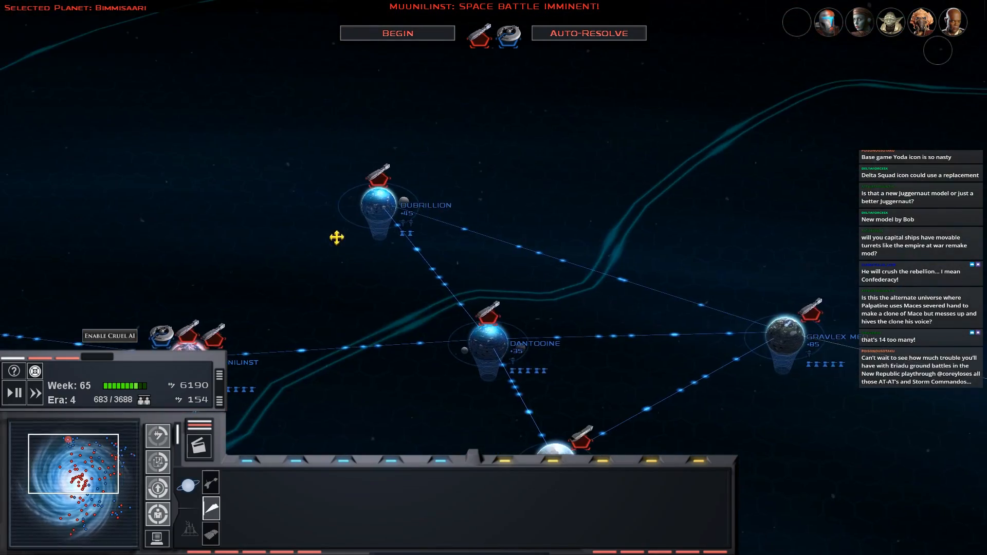
{"action": "double_click", "coordinate": [337, 244]}
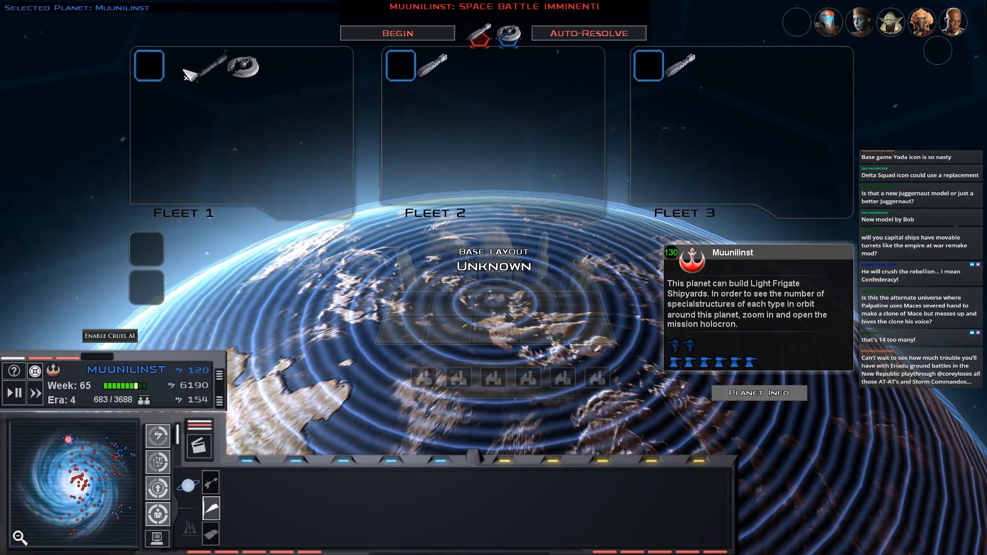
{"action": "scroll", "coordinate": [413, 159], "scroll_direction": "down", "scroll_amount": 2}
{"action": "left_click", "coordinate": [421, 34]}
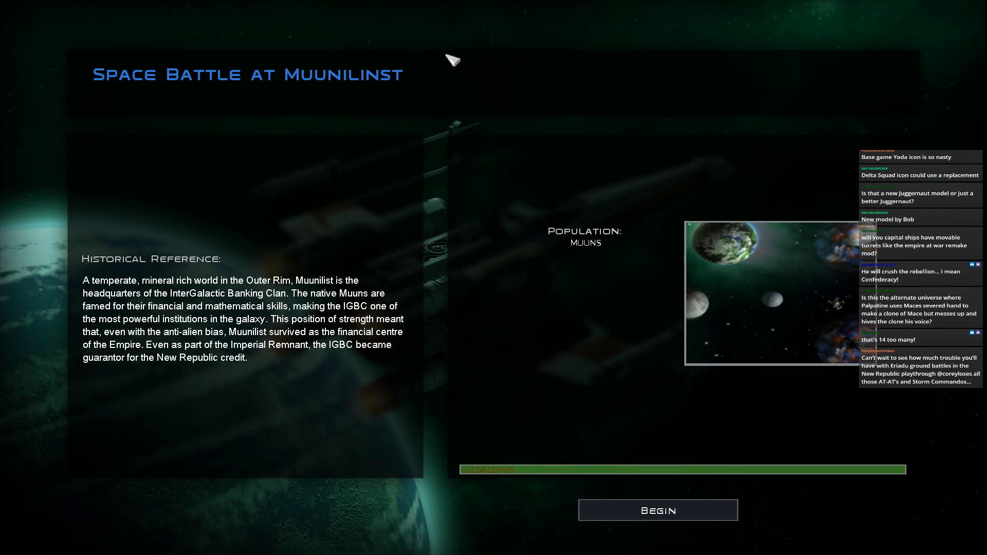
- Launch the Muunilinst battle, select the whole fleet and confirm a full retreat
{"action": "left_click", "coordinate": [653, 511]}
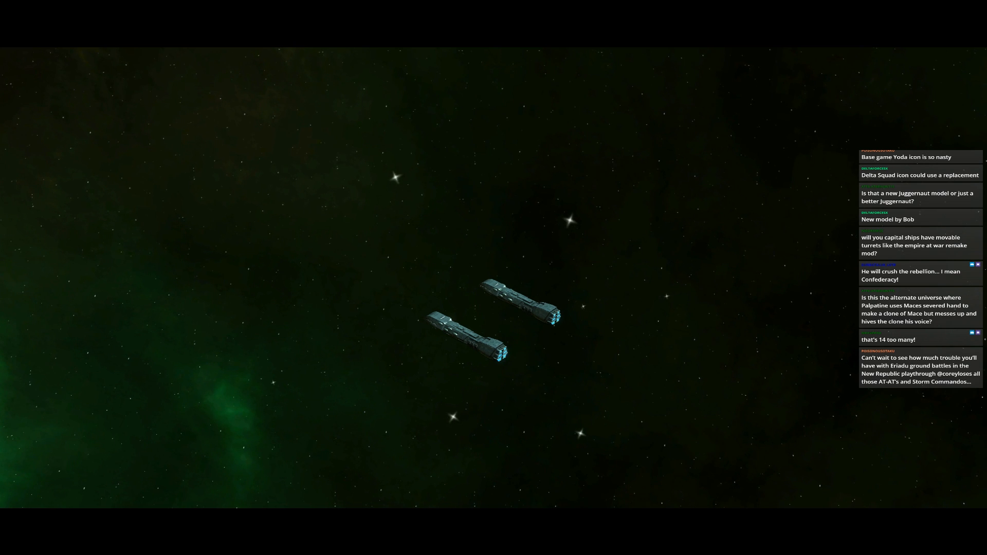
{"action": "left_click", "coordinate": [58, 466]}
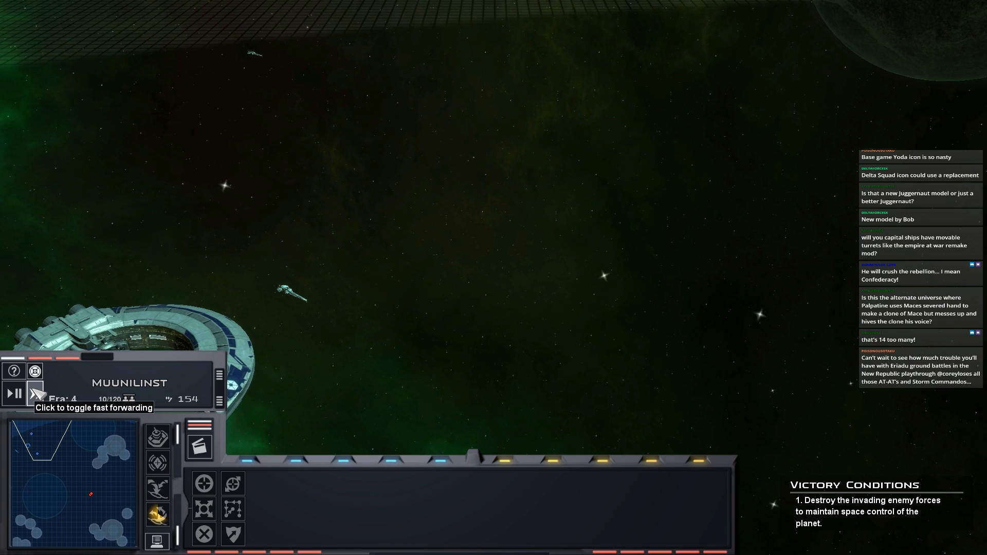
{"action": "key", "text": "ctrl+a"}
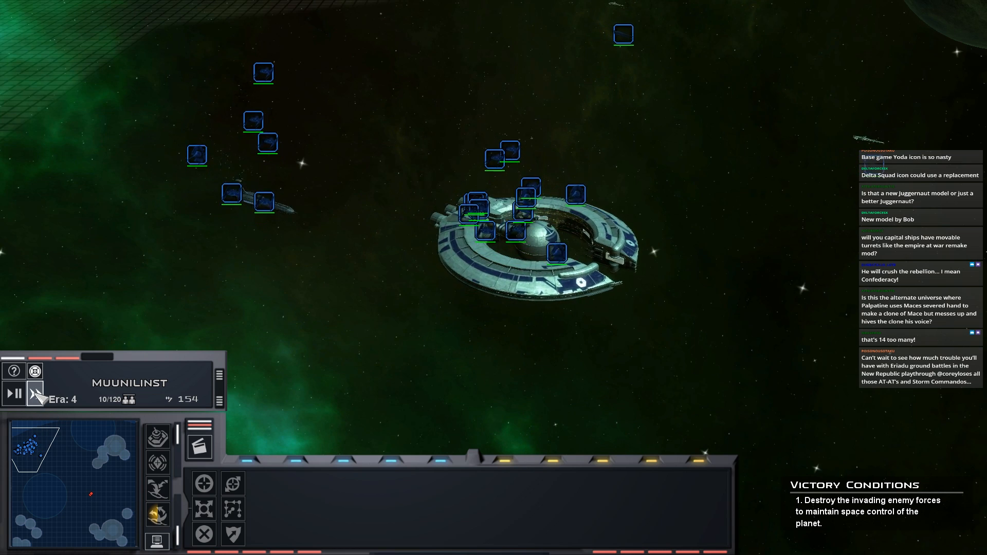
{"action": "left_click", "coordinate": [87, 498]}
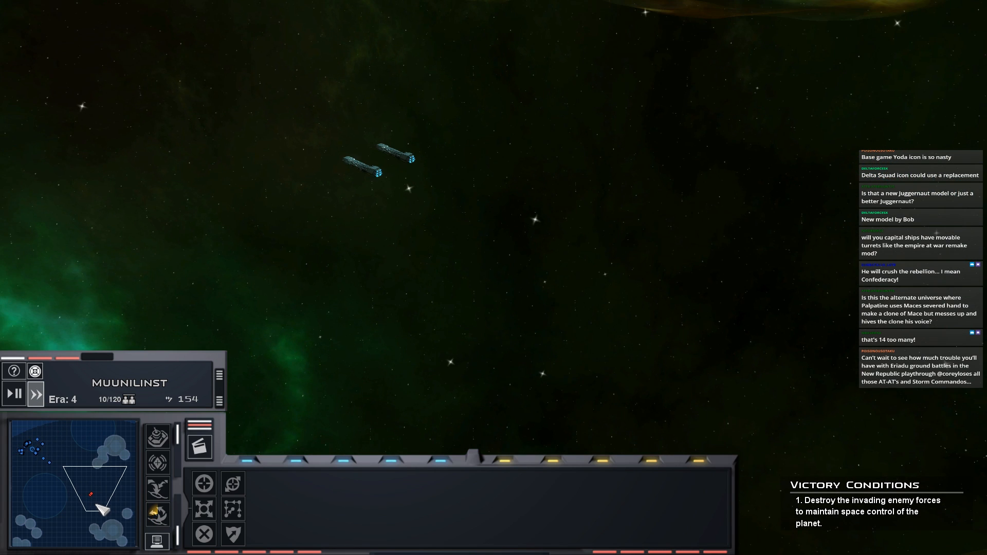
{"action": "left_click", "coordinate": [158, 516]}
{"action": "left_click", "coordinate": [589, 306]}
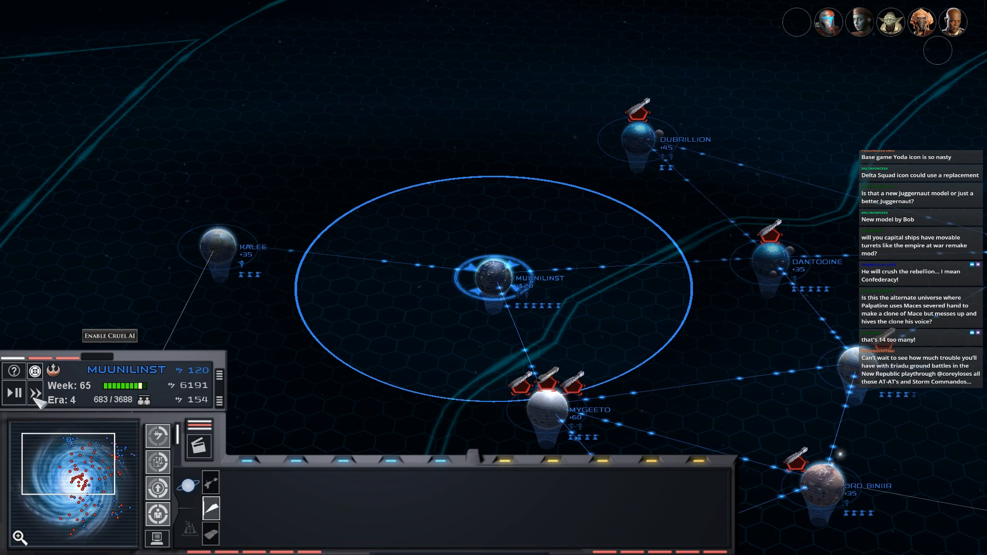
- Pause the campaign and pan across Roche Asteroids and Balamak to select Charros IV
{"action": "left_click", "coordinate": [16, 394]}
{"action": "left_click", "coordinate": [116, 473]}
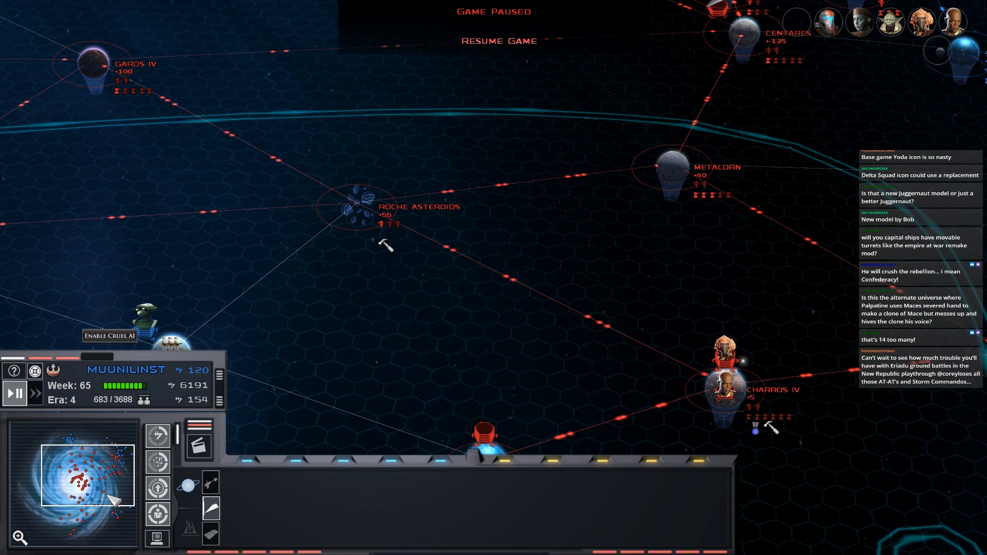
{"action": "left_click_drag", "start_coordinate": [270, 296], "coordinate": [263, 287]}
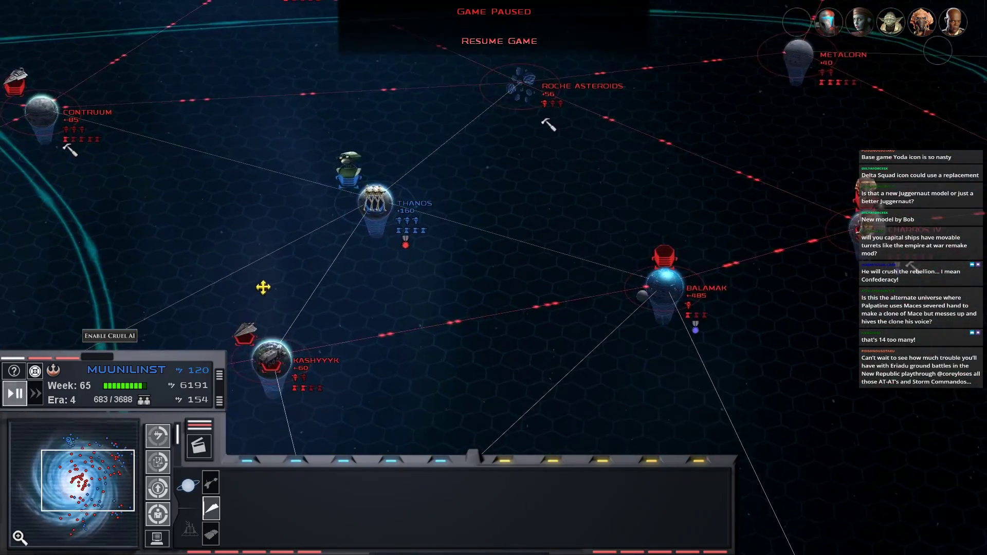
{"action": "mouse_move", "coordinate": [264, 287]}
{"action": "left_mouse_down"}
{"action": "mouse_move", "coordinate": [271, 293]}
{"action": "mouse_move", "coordinate": [272, 246]}
{"action": "left_mouse_up"}
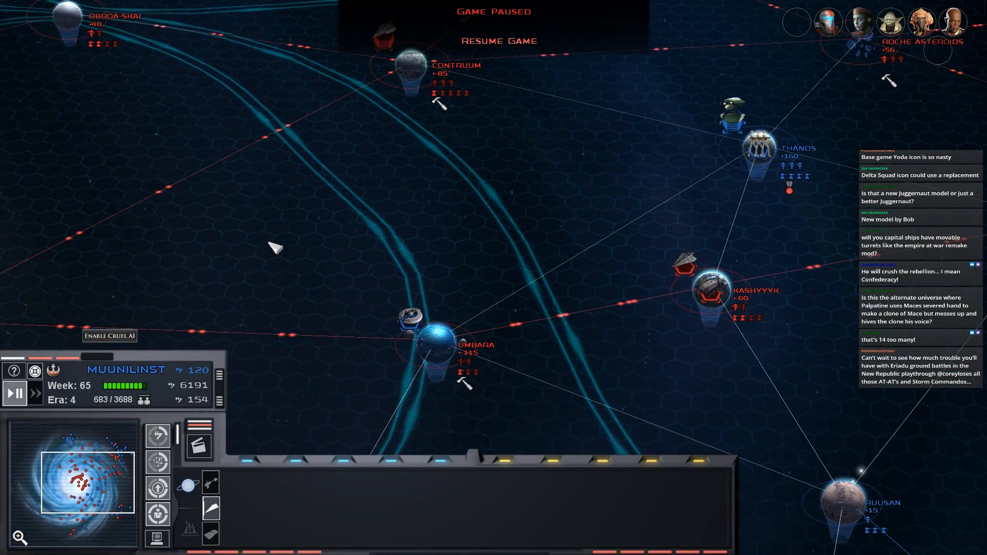
{"action": "mouse_move", "coordinate": [315, 212]}
{"action": "left_mouse_down"}
{"action": "mouse_move", "coordinate": [317, 223]}
{"action": "mouse_move", "coordinate": [640, 308]}
{"action": "left_mouse_up"}
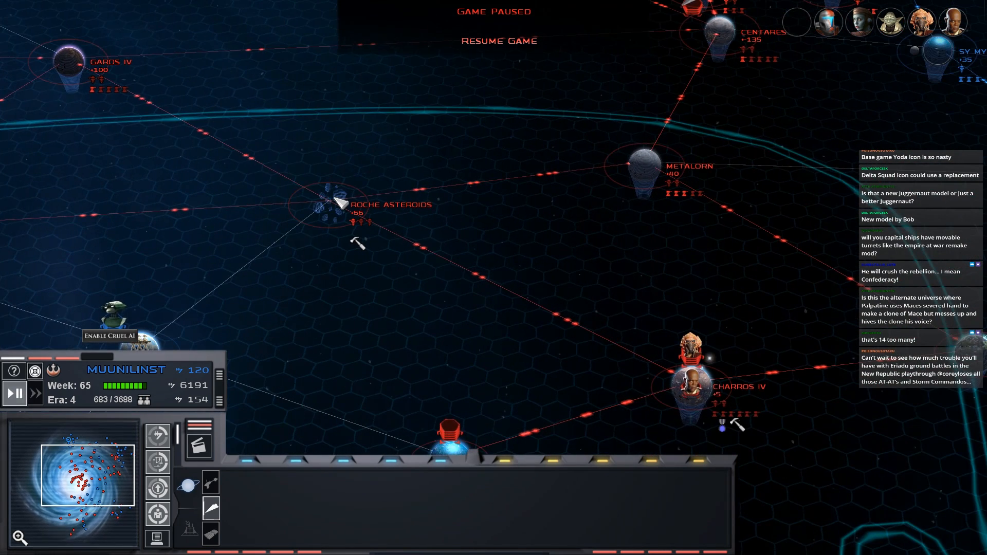
{"action": "left_click_drag", "start_coordinate": [670, 372], "coordinate": [666, 348]}
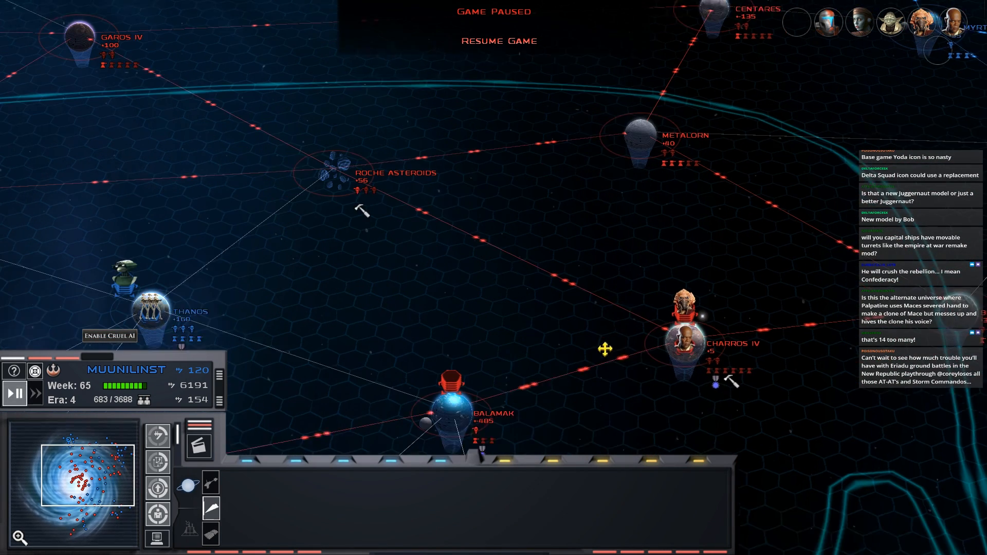
{"action": "left_click", "coordinate": [679, 303]}
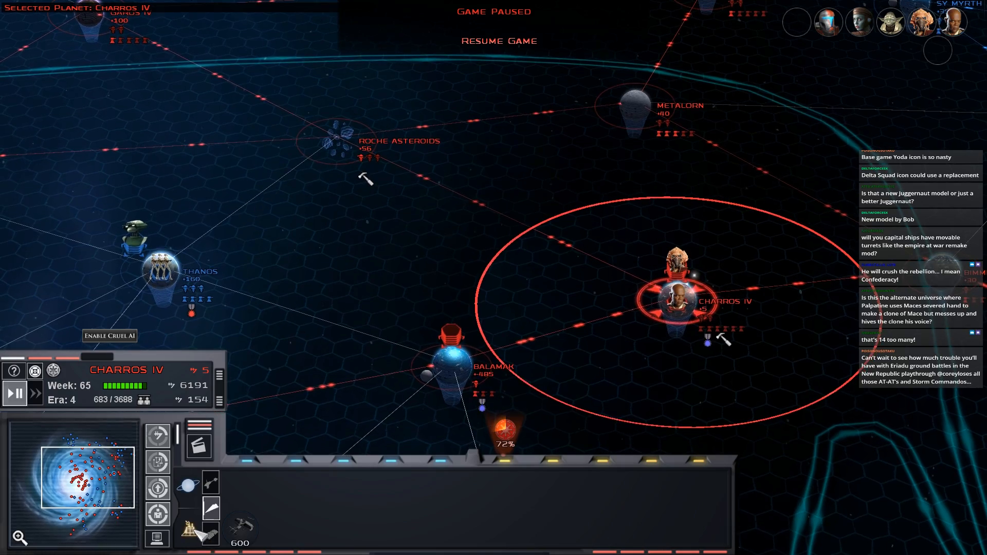
- Select Roxuli and pan over Muunilinst, Mygeeto, Qiilura, Kalee and Orinda
{"action": "mouse_move", "coordinate": [373, 316]}
{"action": "left_mouse_down"}
{"action": "mouse_move", "coordinate": [366, 287]}
{"action": "mouse_move", "coordinate": [389, 266]}
{"action": "left_mouse_up"}
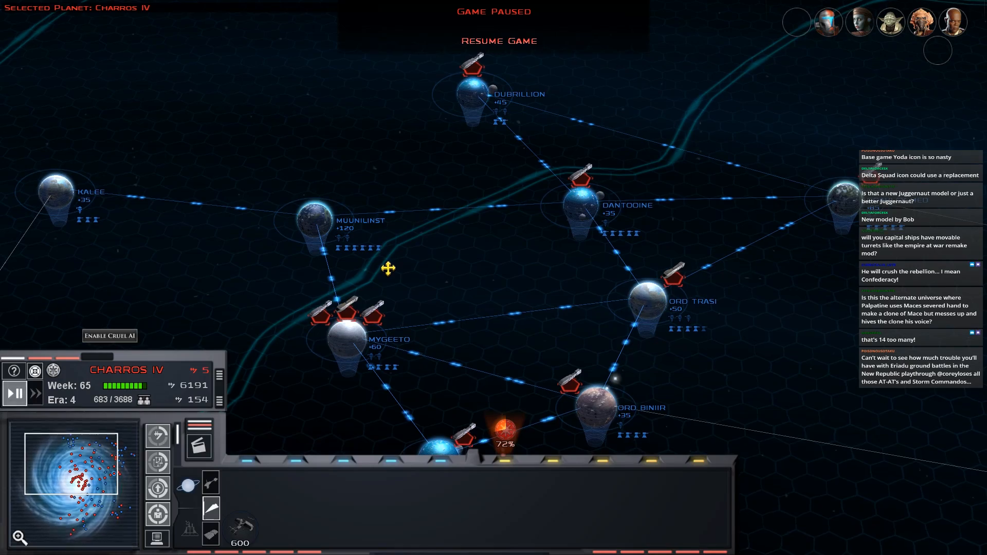
{"action": "mouse_move", "coordinate": [389, 265]}
{"action": "left_mouse_down"}
{"action": "mouse_move", "coordinate": [507, 186]}
{"action": "mouse_move", "coordinate": [499, 199]}
{"action": "mouse_move", "coordinate": [499, 191]}
{"action": "left_mouse_up"}
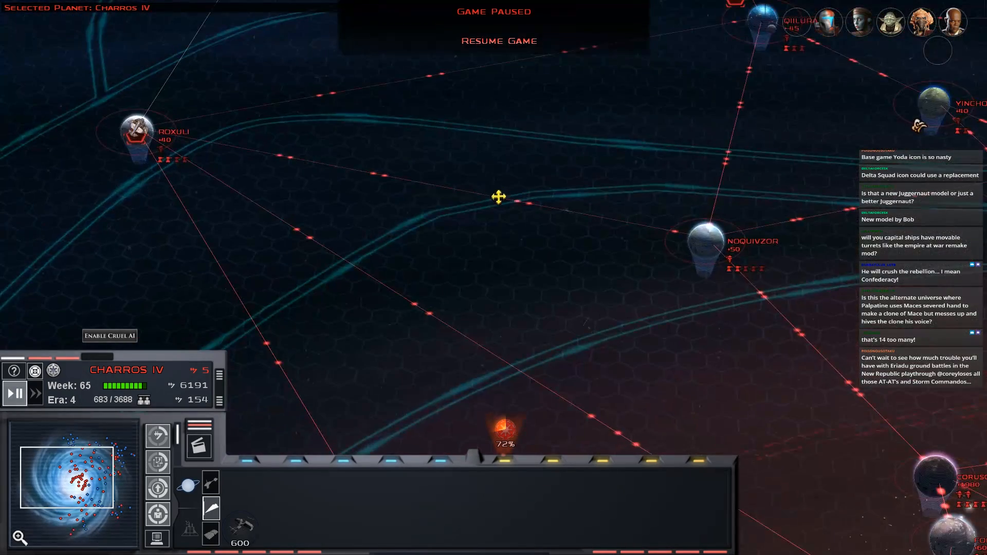
{"action": "left_click", "coordinate": [241, 247]}
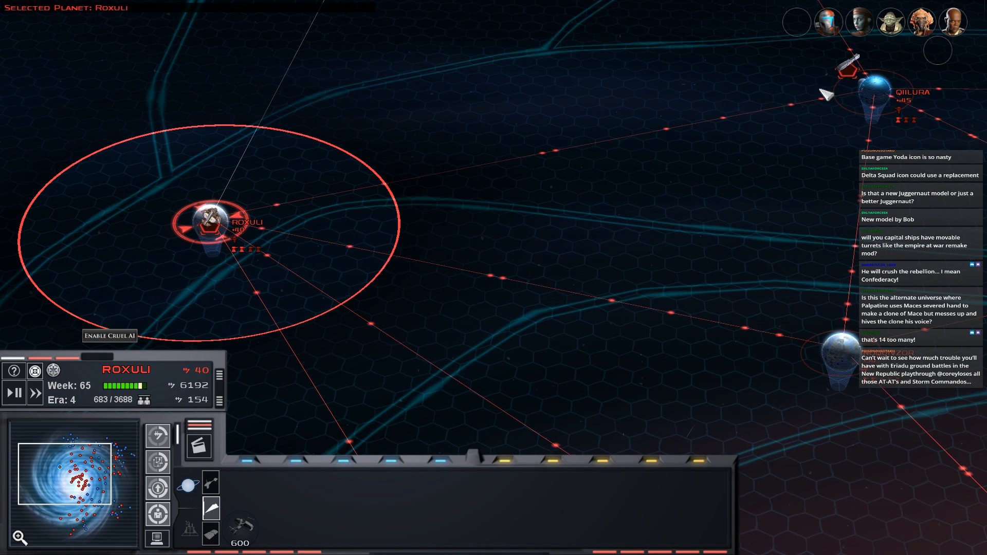
{"action": "mouse_move", "coordinate": [826, 93]}
{"action": "left_mouse_down"}
{"action": "mouse_move", "coordinate": [764, 136]}
{"action": "mouse_move", "coordinate": [721, 188]}
{"action": "left_mouse_up"}
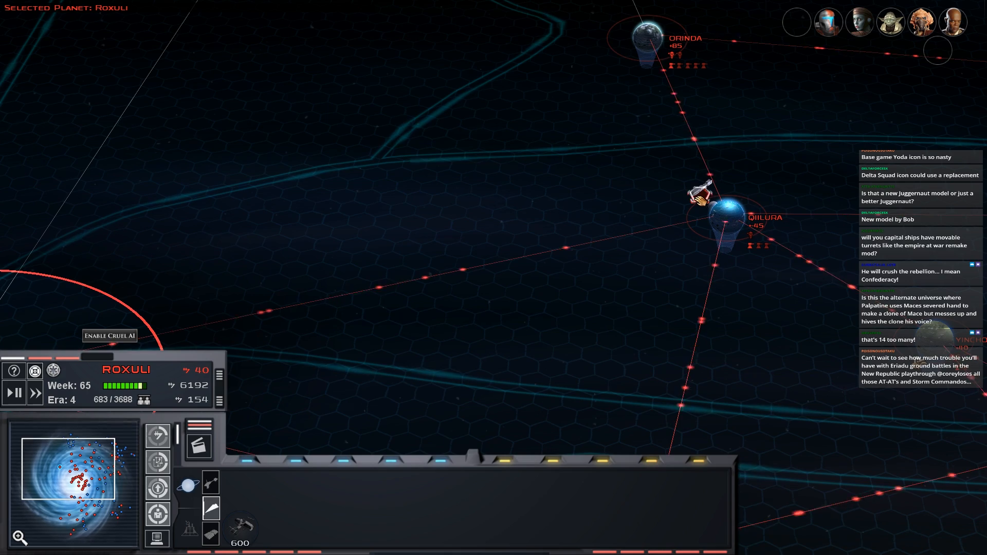
{"action": "key", "text": "Left"}
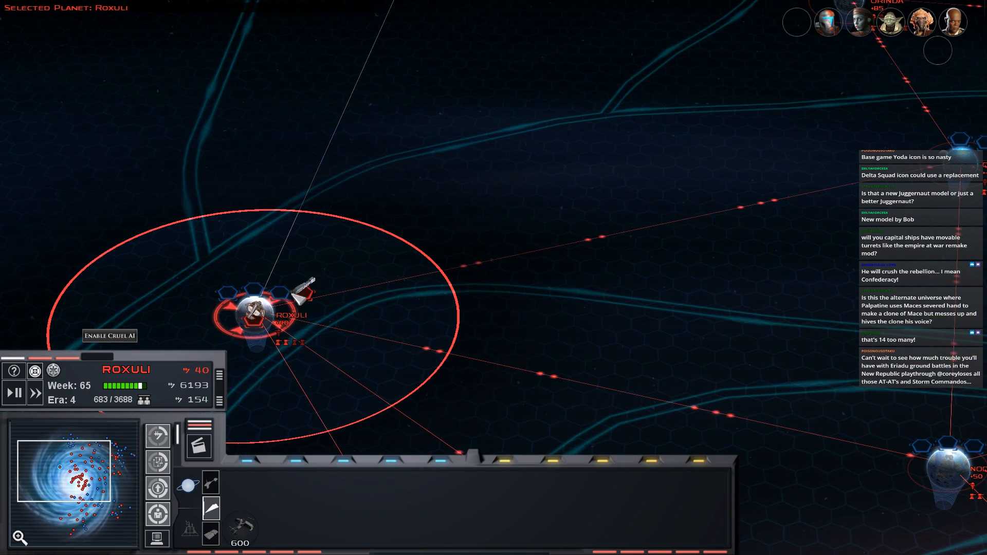
{"action": "key", "text": "Right"}
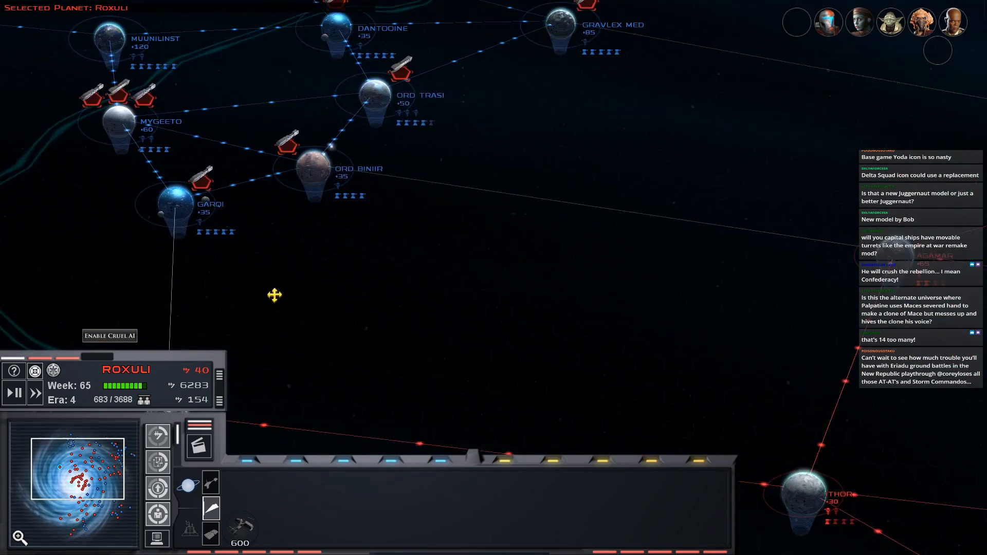
{"action": "key", "text": "Left"}
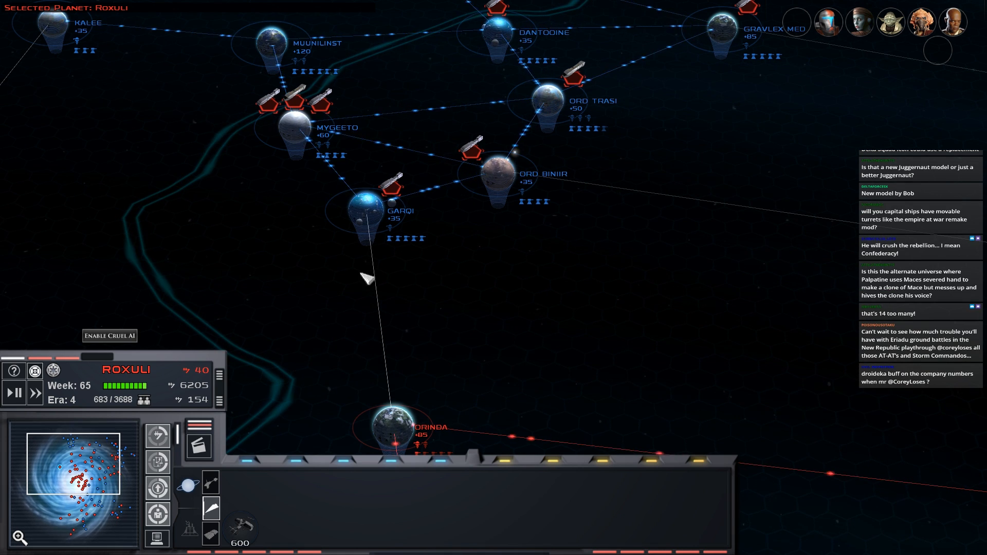
{"action": "mouse_move", "coordinate": [14, 393]}
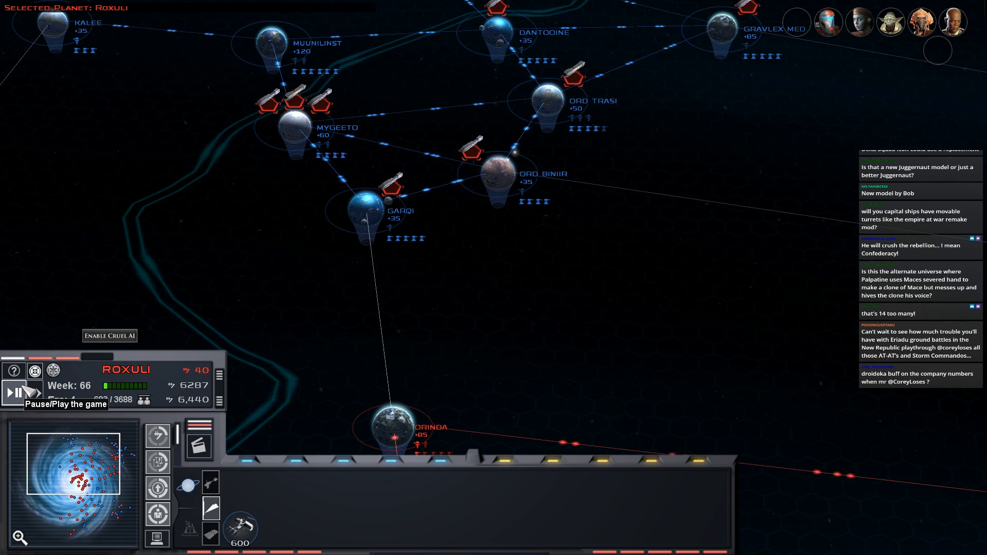
- Select Balamak, resume the campaign and zoom in to inspect its defending fleet
{"action": "left_click_drag", "start_coordinate": [250, 293], "coordinate": [306, 292]}
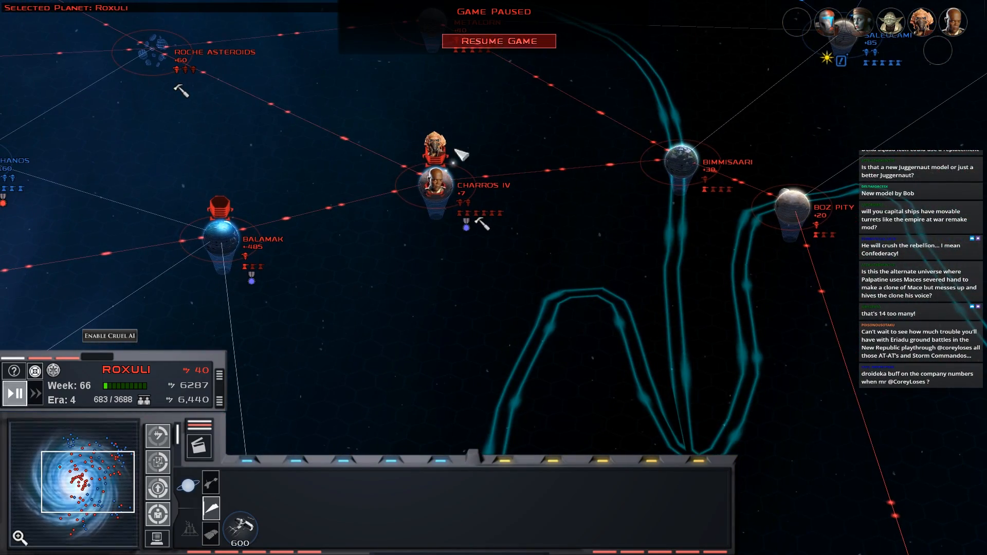
{"action": "mouse_move", "coordinate": [460, 155]}
{"action": "left_mouse_down"}
{"action": "mouse_move", "coordinate": [448, 173]}
{"action": "mouse_move", "coordinate": [472, 238]}
{"action": "left_mouse_up"}
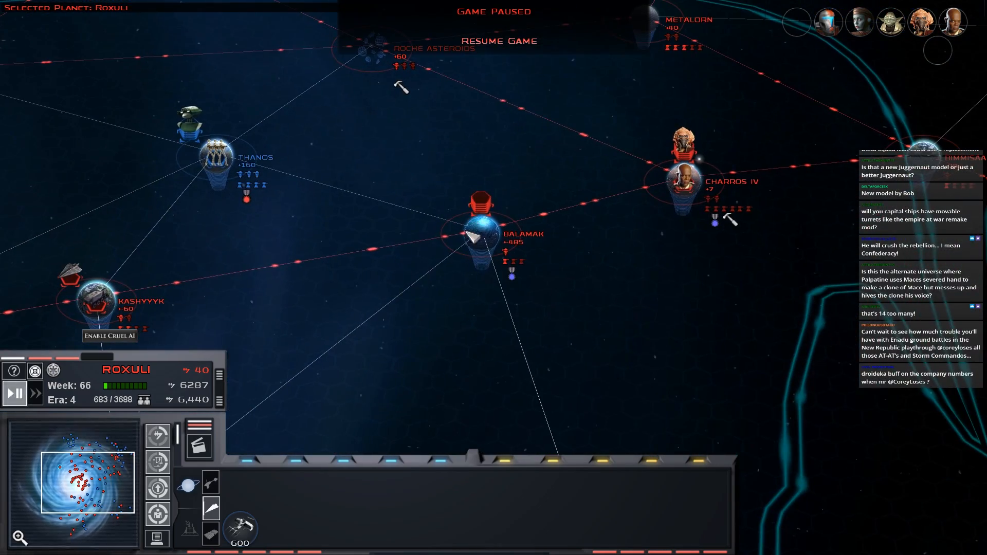
{"action": "mouse_move", "coordinate": [478, 242]}
{"action": "left_mouse_down"}
{"action": "mouse_move", "coordinate": [464, 238]}
{"action": "mouse_move", "coordinate": [471, 244]}
{"action": "left_mouse_up"}
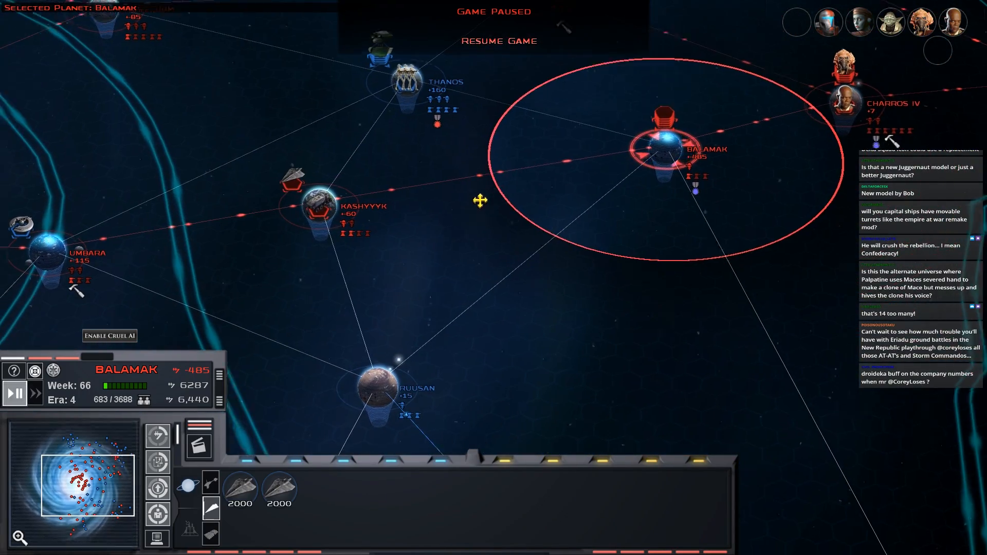
{"action": "mouse_move", "coordinate": [480, 201]}
{"action": "left_mouse_down"}
{"action": "mouse_move", "coordinate": [505, 192]}
{"action": "mouse_move", "coordinate": [480, 201]}
{"action": "left_mouse_up"}
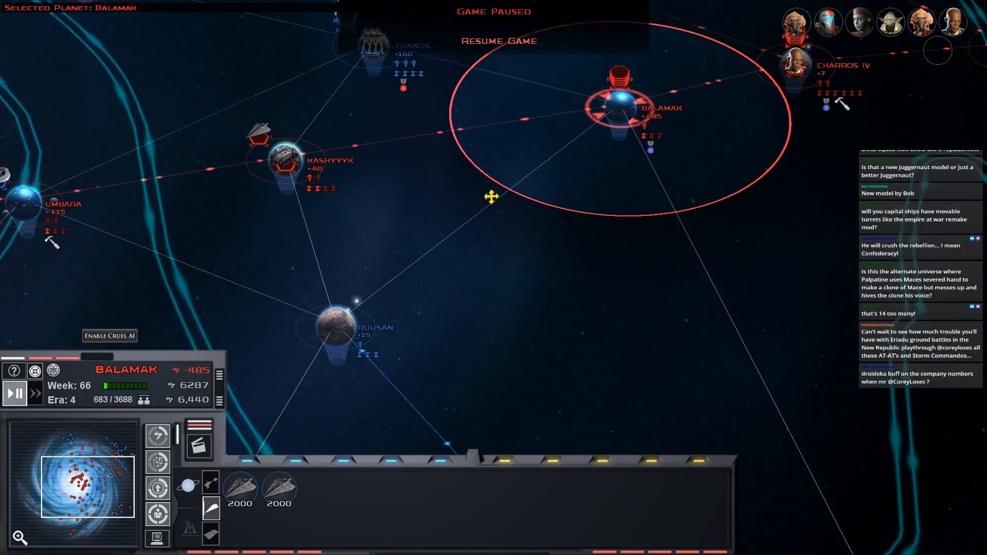
{"action": "left_click_drag", "start_coordinate": [481, 201], "coordinate": [574, 148]}
{"action": "key", "text": "p"}
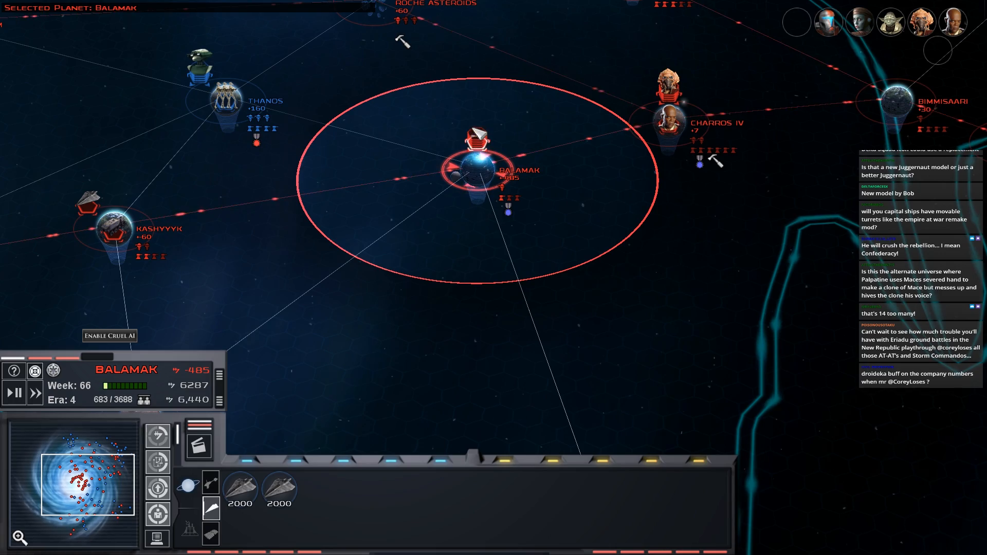
{"action": "double_click", "coordinate": [474, 127]}
{"action": "scroll", "coordinate": [478, 231], "scroll_direction": "down", "scroll_amount": 2}
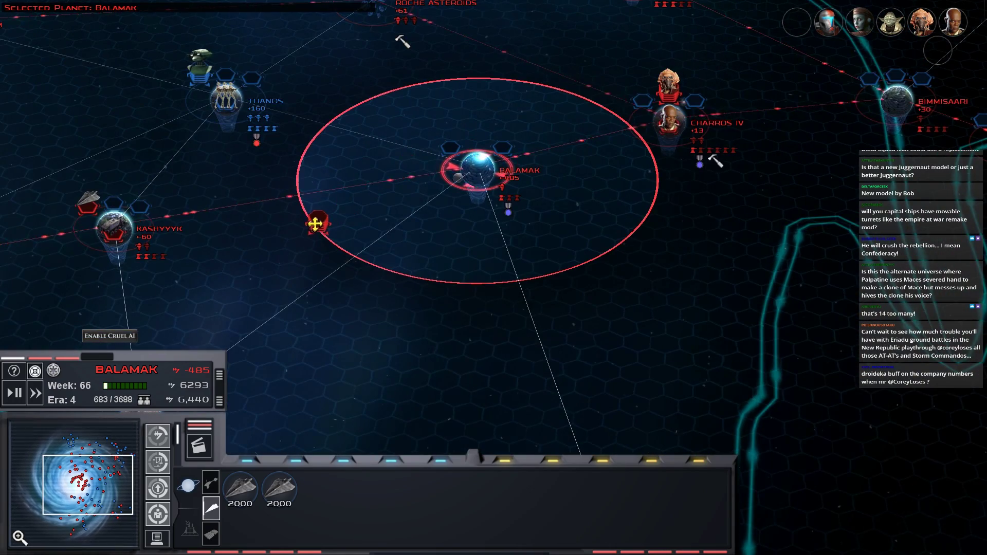
- Pan across Kashyyyk and Umbara to Ruusan as its space battle loads
{"action": "mouse_move", "coordinate": [314, 224]}
{"action": "left_mouse_down"}
{"action": "mouse_move", "coordinate": [328, 226]}
{"action": "mouse_move", "coordinate": [438, 351]}
{"action": "left_mouse_up"}
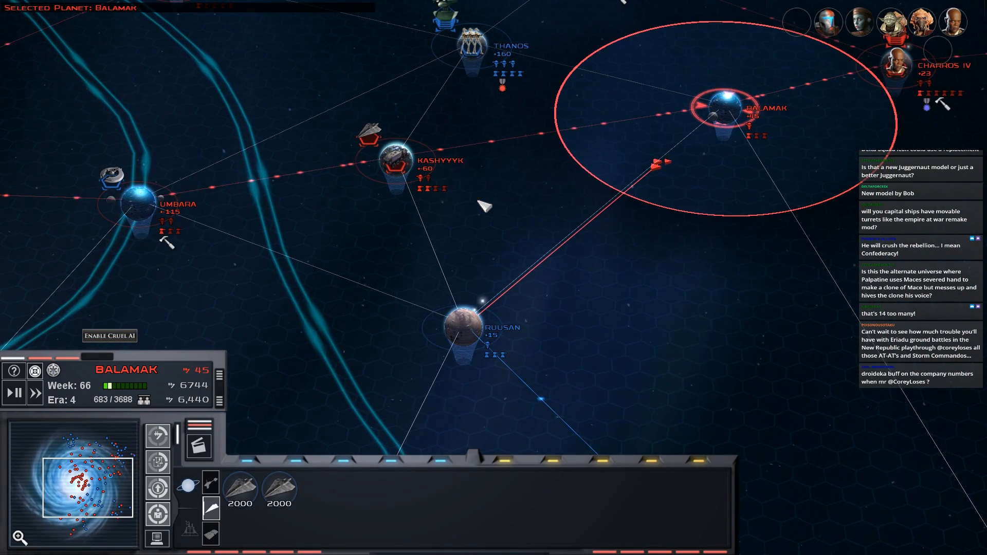
{"action": "left_click_drag", "start_coordinate": [477, 200], "coordinate": [476, 200]}
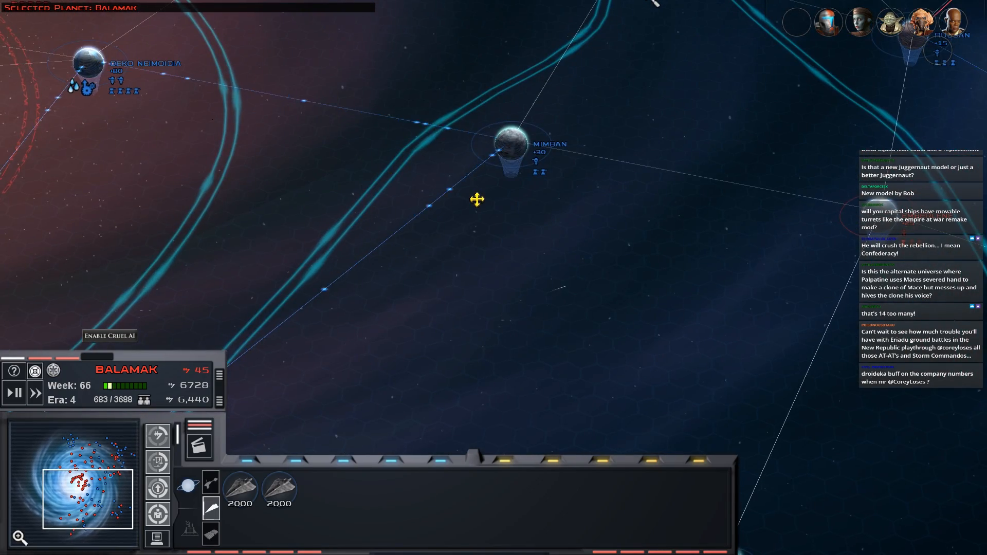
{"action": "mouse_move", "coordinate": [477, 200]}
{"action": "left_mouse_down"}
{"action": "mouse_move", "coordinate": [522, 199]}
{"action": "mouse_move", "coordinate": [522, 188]}
{"action": "mouse_move", "coordinate": [523, 200]}
{"action": "left_mouse_up"}
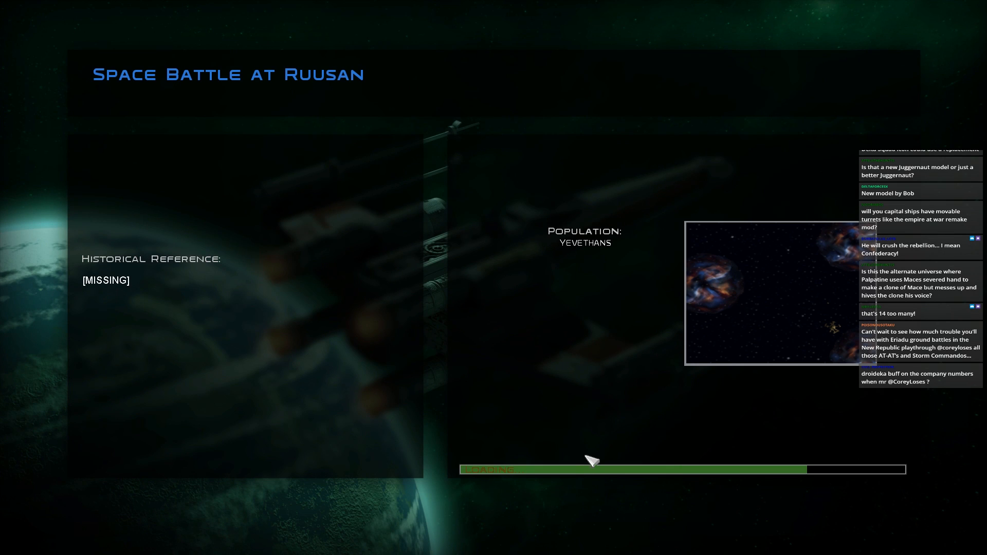
- Begin the Ruusan battle, jump the camera to the station and bring up the reinforcement list
{"action": "left_click", "coordinate": [583, 511]}
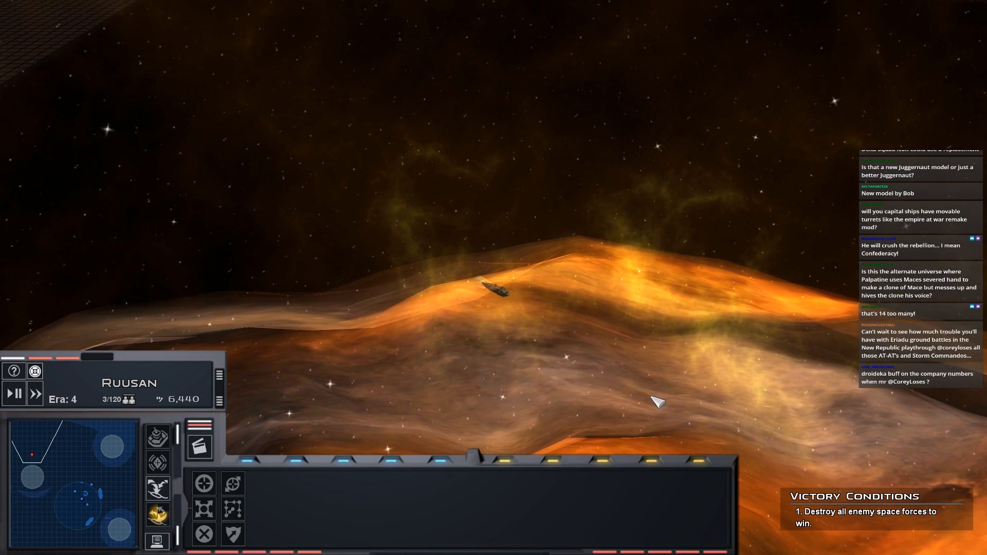
{"action": "left_click", "coordinate": [93, 511]}
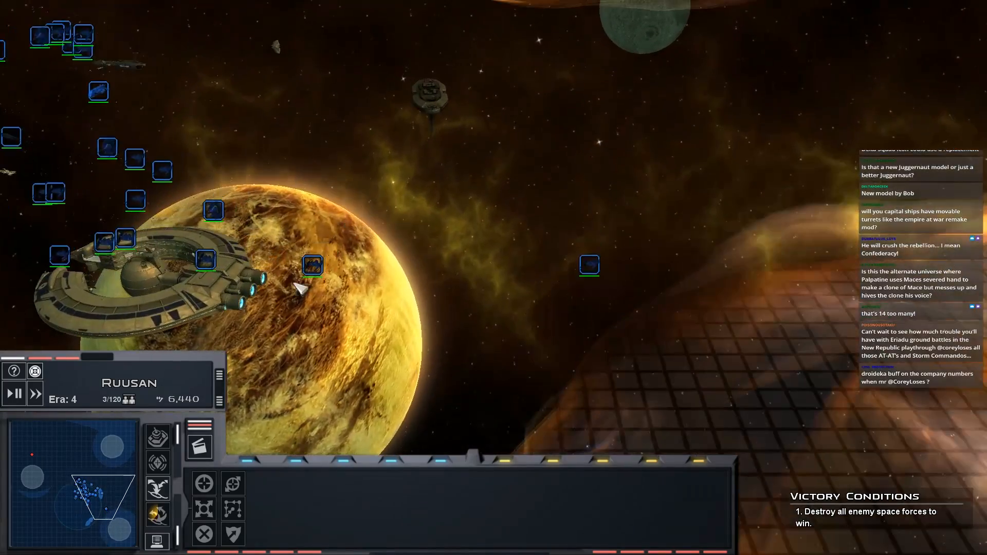
{"action": "left_click", "coordinate": [157, 488]}
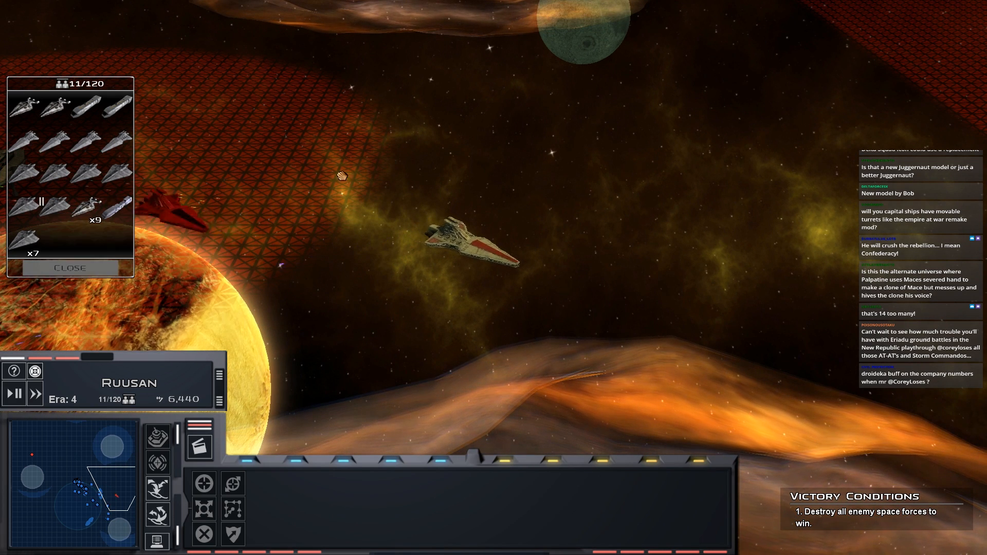
- Pause and deploy the reserve warships, including The Roger Roger Scrapper and Undue Hesitation frigates
{"action": "key", "text": "p"}
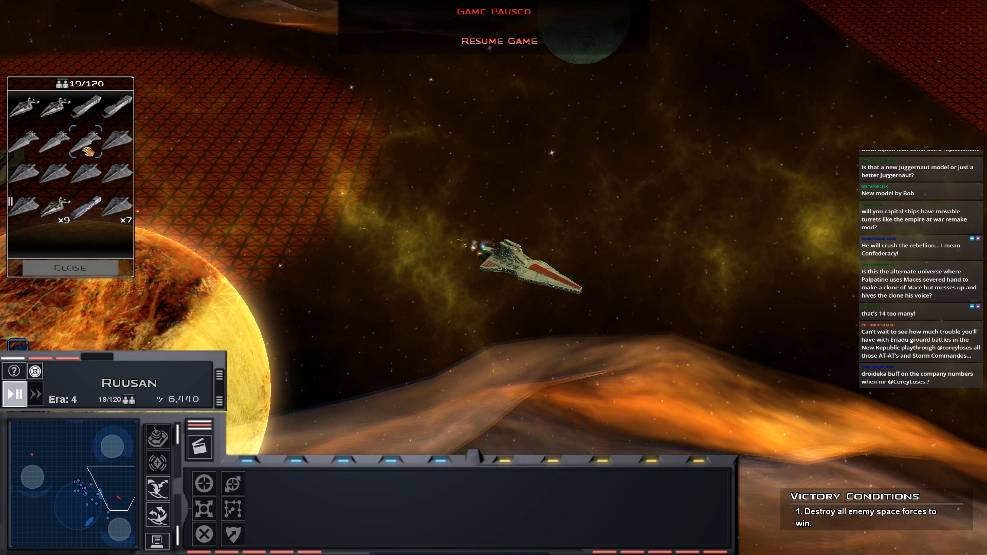
{"action": "left_click", "coordinate": [695, 212]}
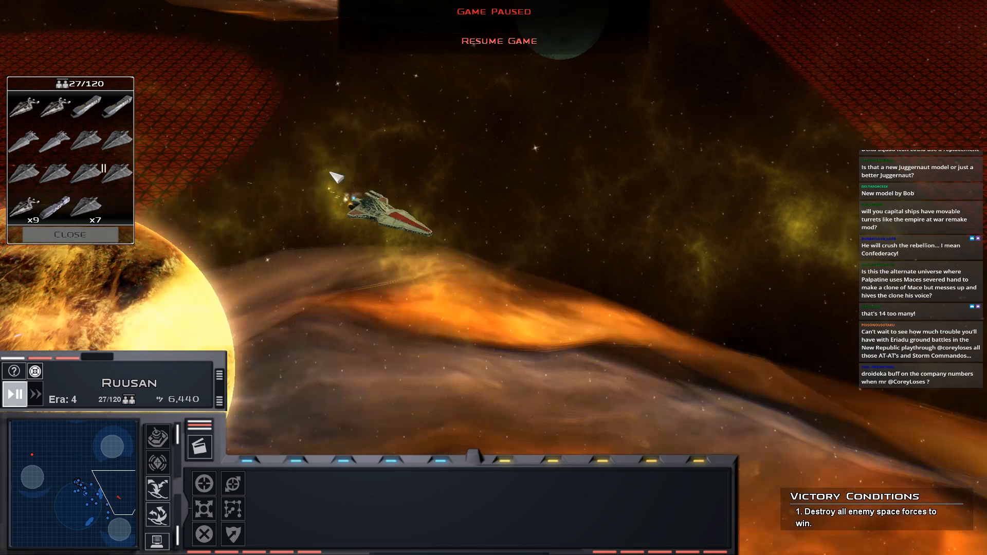
{"action": "left_click", "coordinate": [54, 149]}
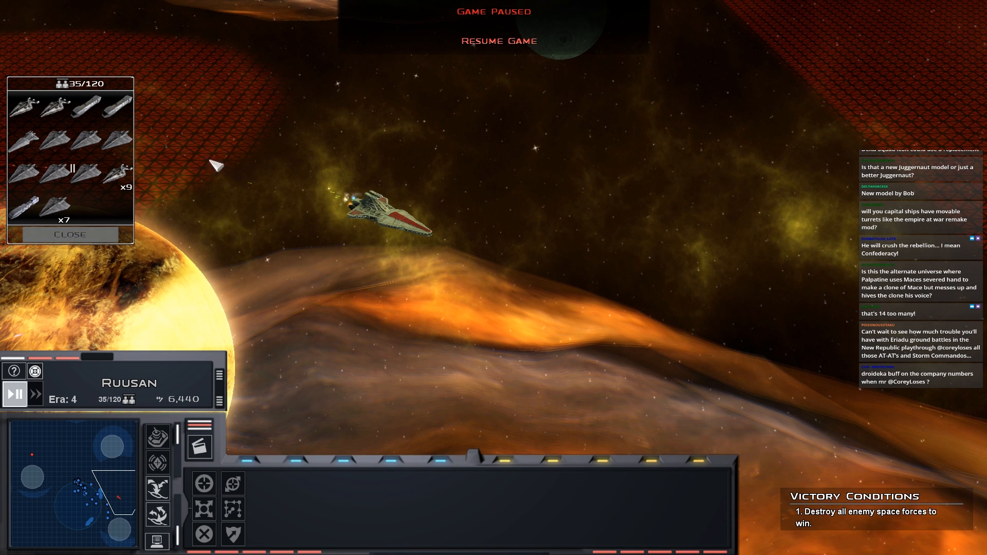
{"action": "left_click", "coordinate": [24, 143]}
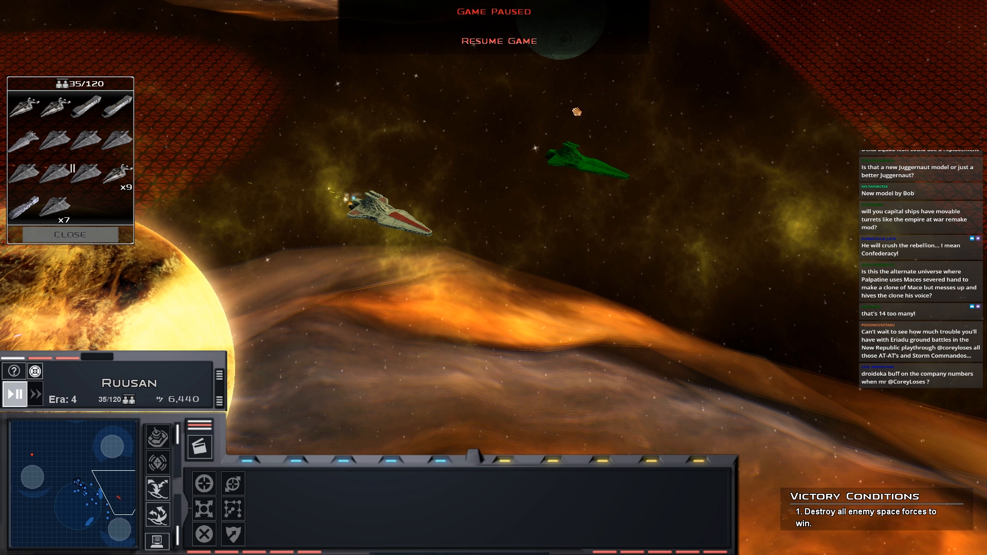
{"action": "left_click", "coordinate": [85, 143]}
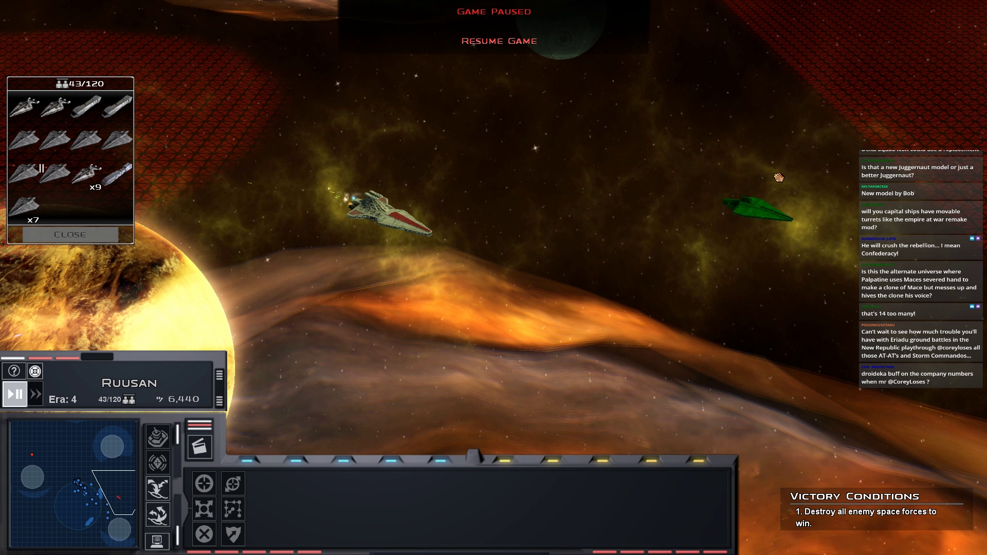
{"action": "left_click", "coordinate": [116, 147]}
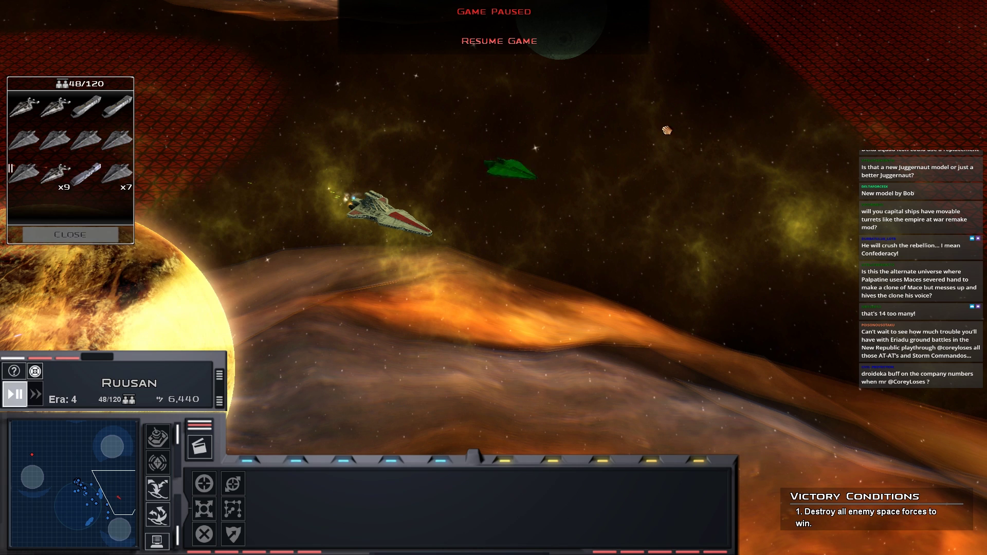
{"action": "left_click", "coordinate": [85, 143]}
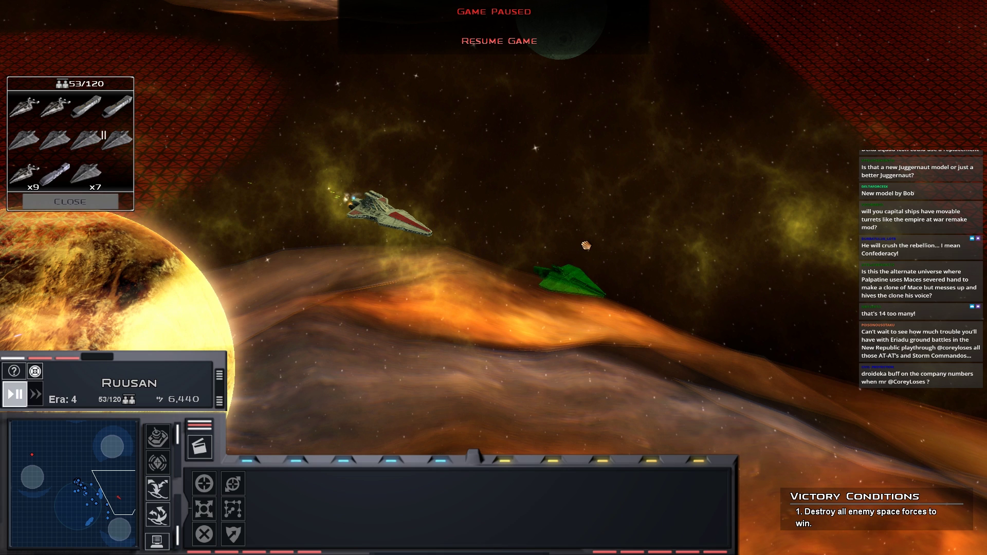
{"action": "left_click", "coordinate": [58, 138]}
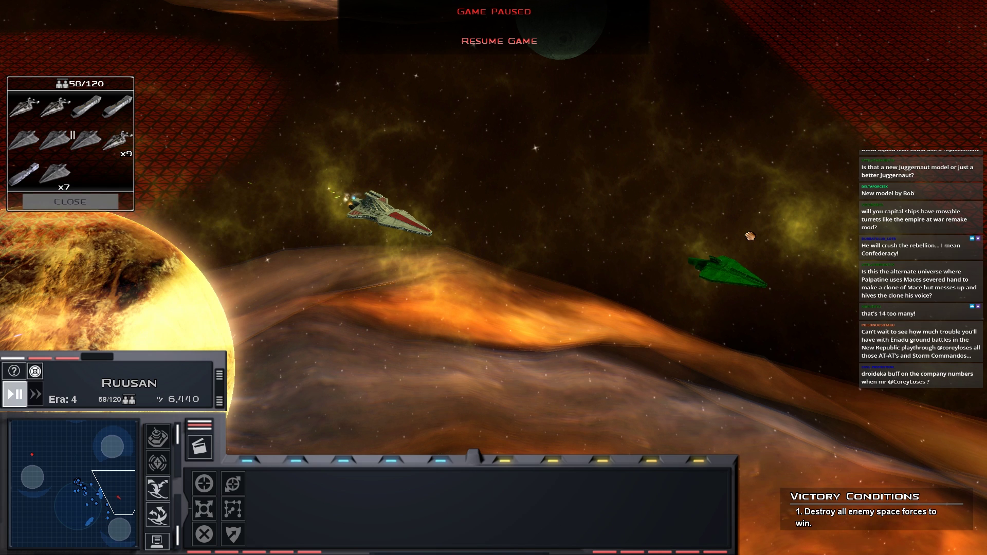
{"action": "left_click", "coordinate": [31, 141]}
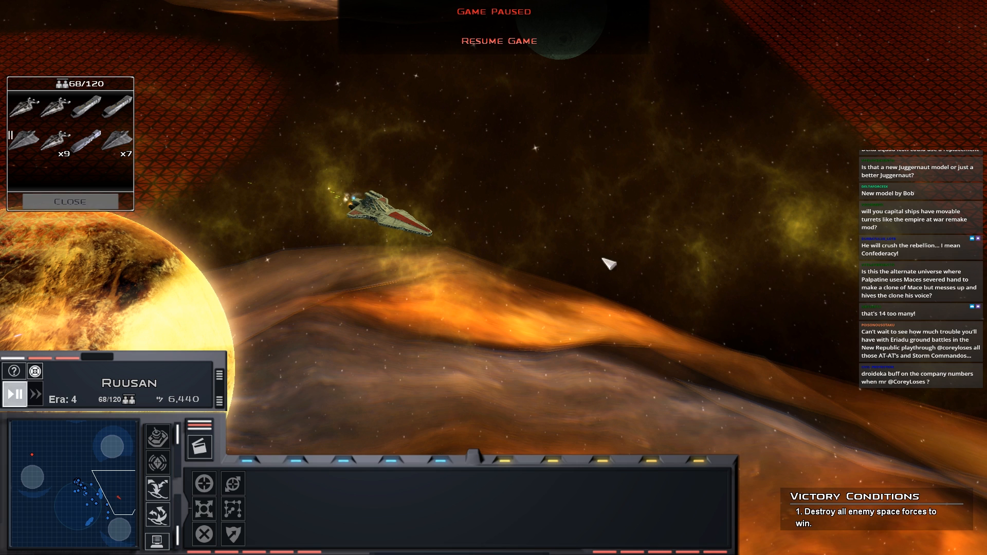
- Deploy one last warship, unpause so reinforcements arrive, and close the reinforcement list
{"action": "key", "text": "Right"}
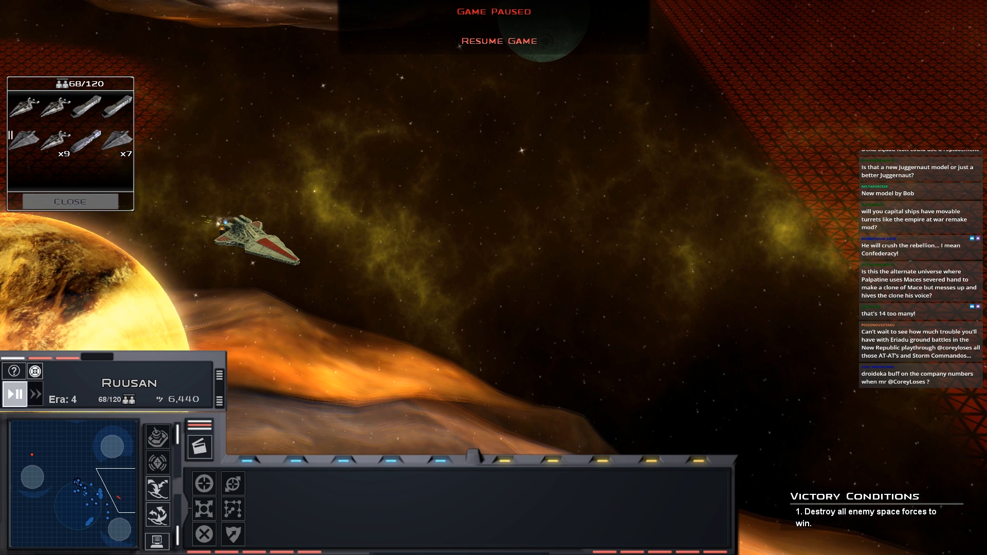
{"action": "left_click", "coordinate": [32, 141]}
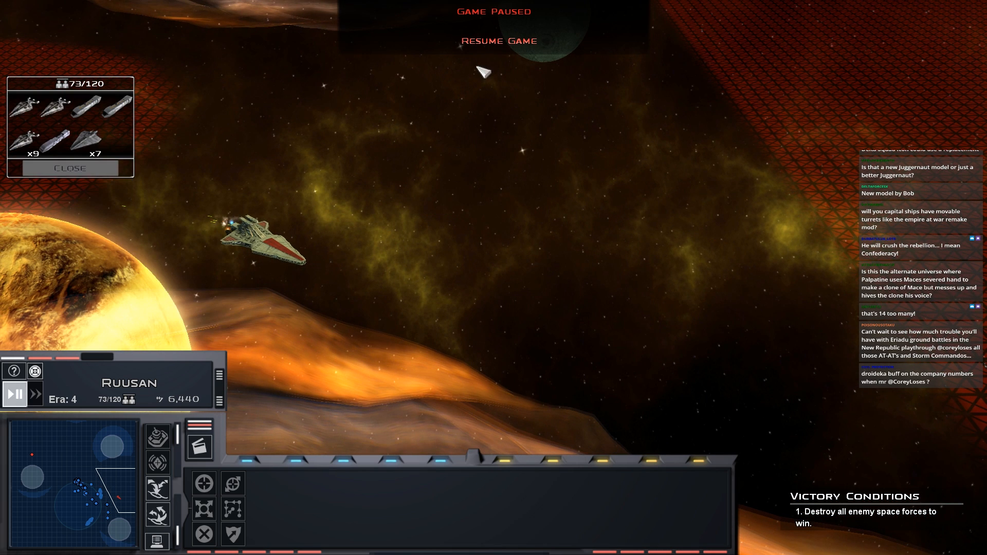
{"action": "left_click", "coordinate": [498, 41]}
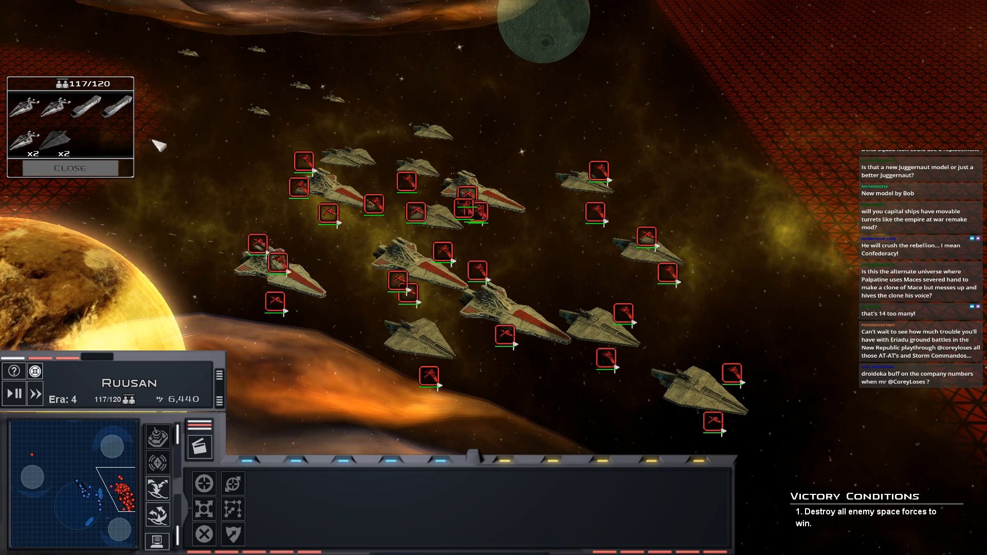
{"action": "left_click", "coordinate": [53, 166]}
- Select all fighter squadrons of a type near the enemy fleet and back at the Republic fleet
{"action": "double_click", "coordinate": [337, 203]}
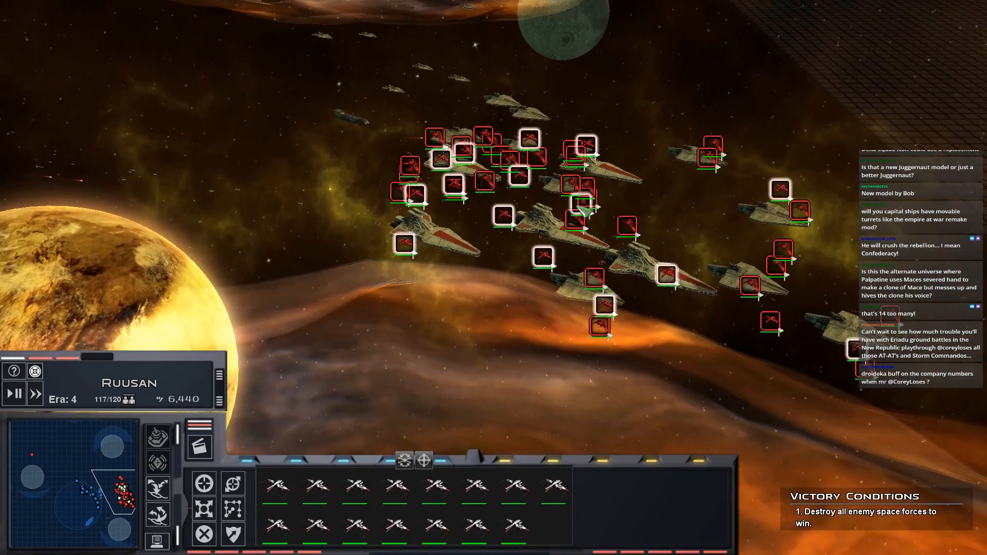
{"action": "left_click", "coordinate": [697, 266]}
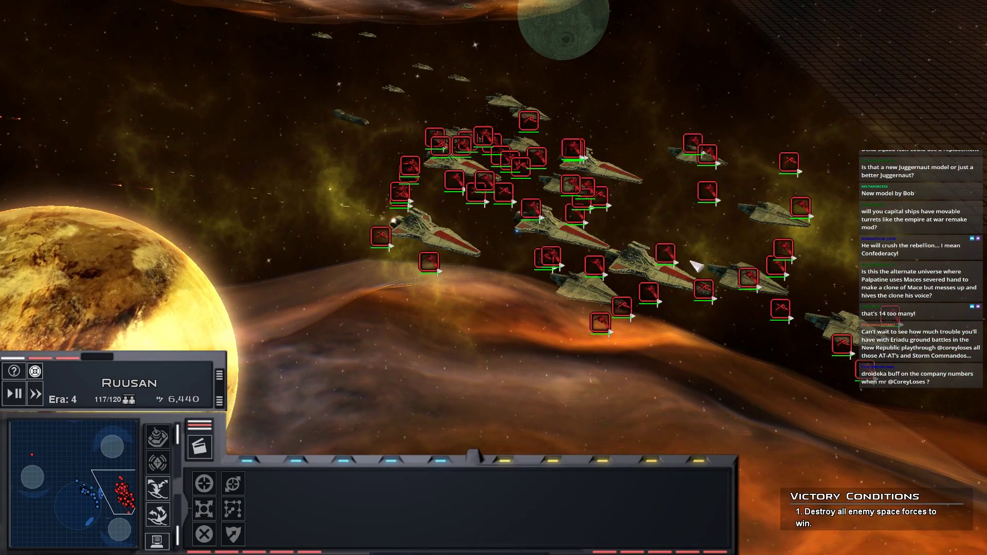
{"action": "double_click", "coordinate": [709, 191]}
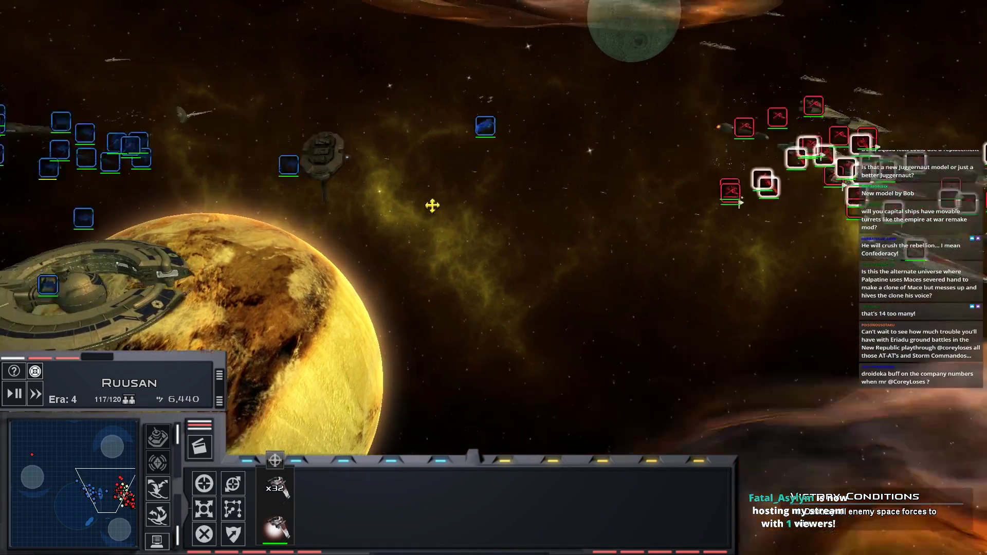
{"action": "key", "text": "Left"}
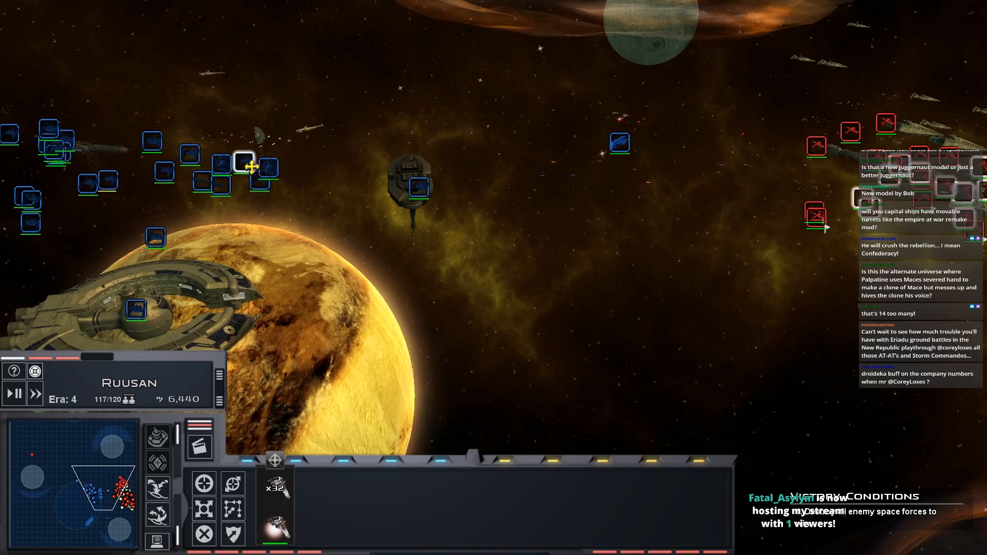
{"action": "key", "text": "space"}
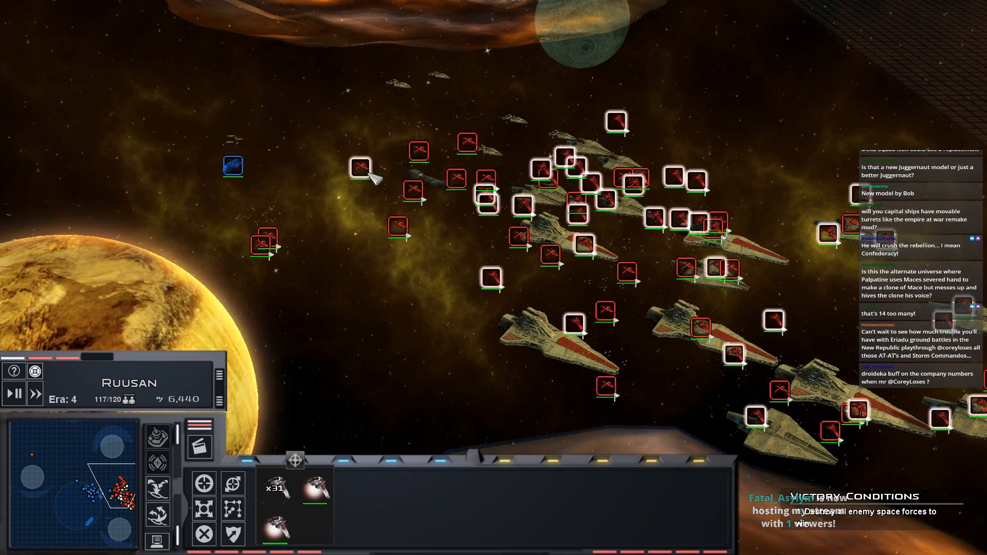
{"action": "double_click", "coordinate": [371, 175]}
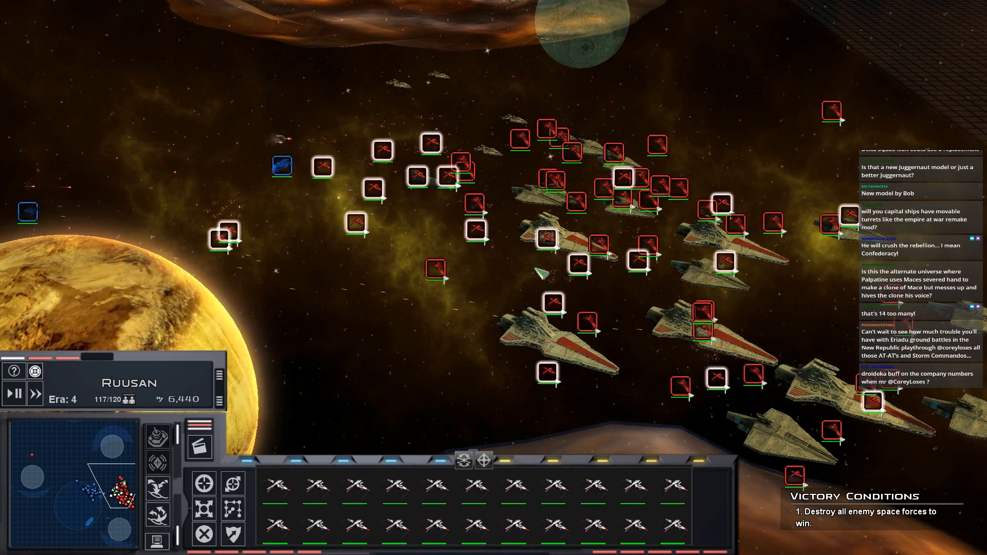
- Select a Venator, then all seven capital warships together
{"action": "left_click", "coordinate": [544, 231]}
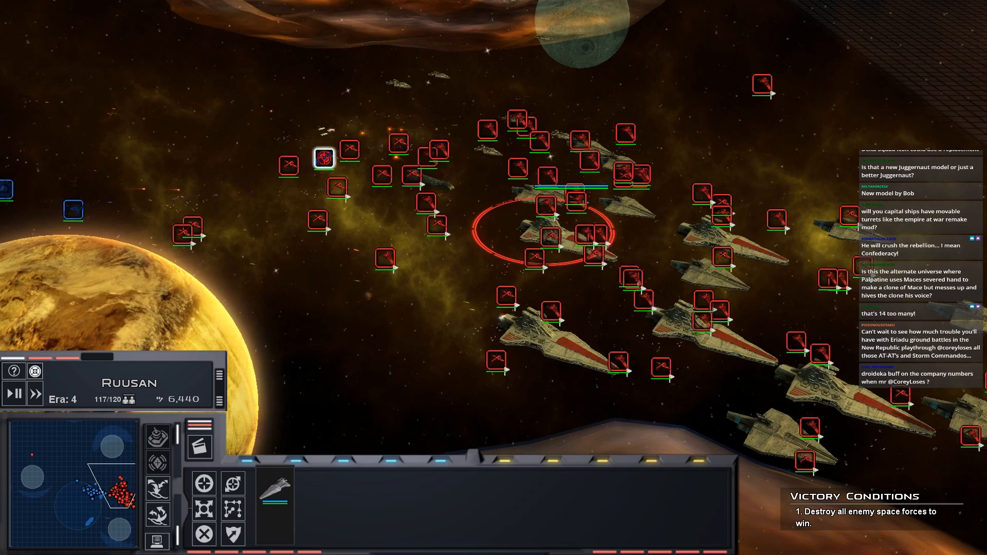
{"action": "scroll", "coordinate": [324, 158], "scroll_direction": "up", "scroll_amount": 5}
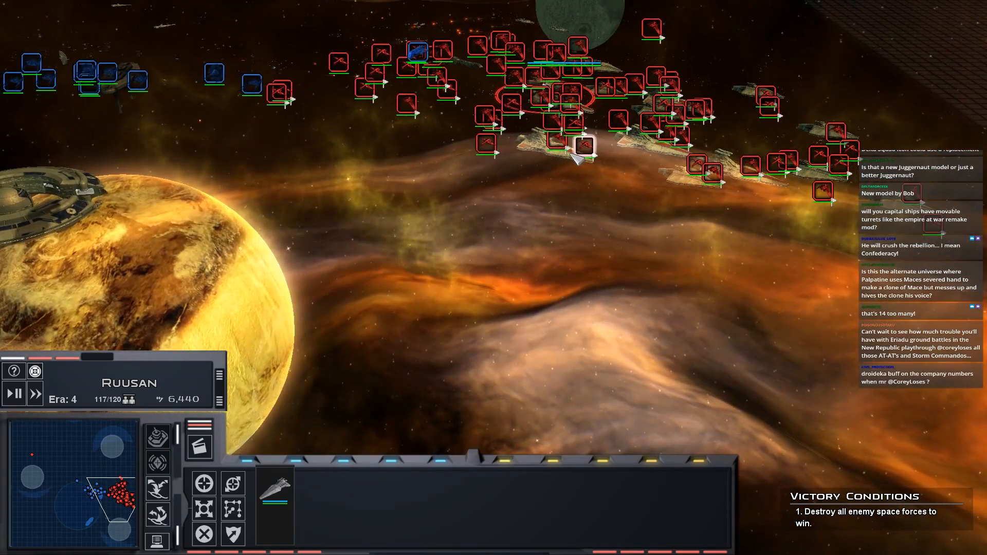
{"action": "left_click", "coordinate": [567, 146], "text": "shift"}
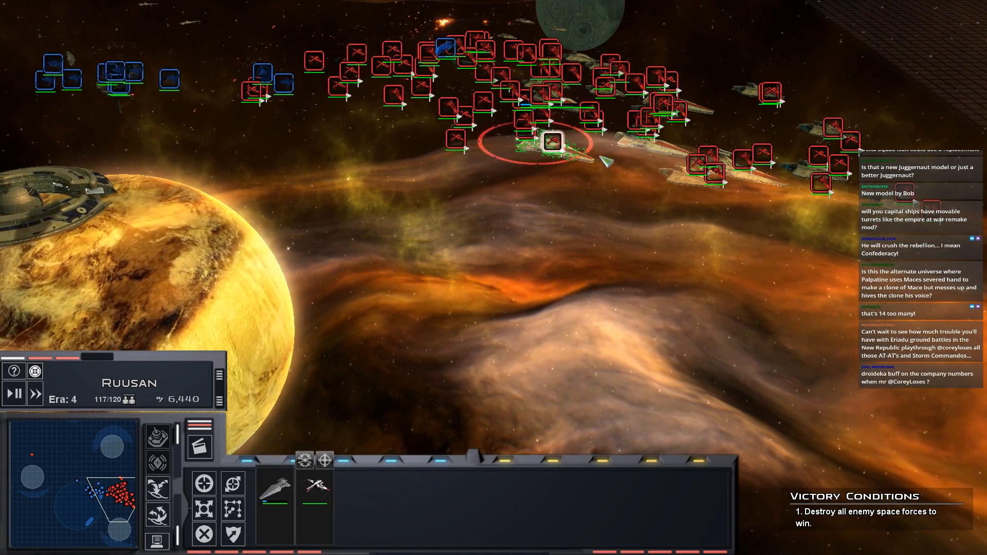
{"action": "scroll", "coordinate": [606, 160], "scroll_direction": "down", "scroll_amount": 5}
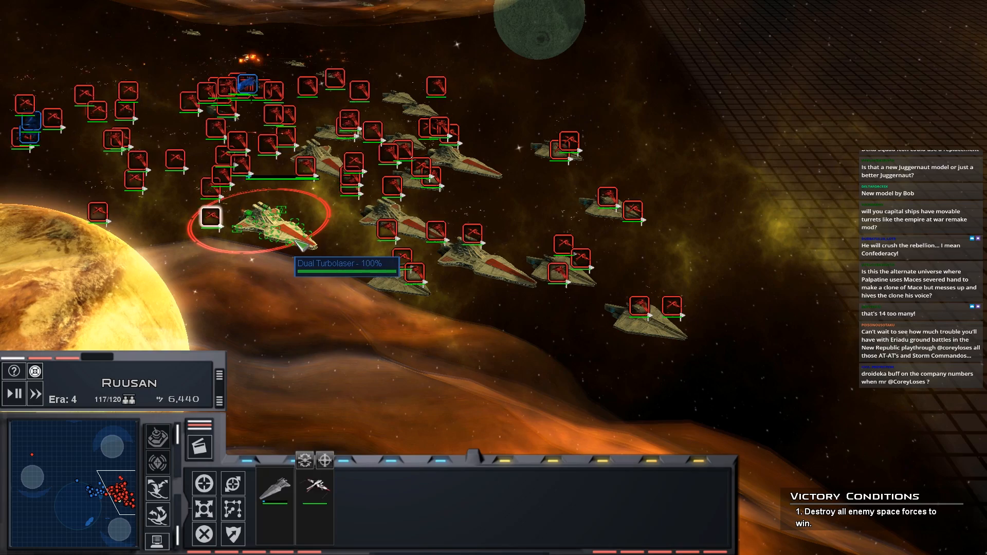
{"action": "scroll", "coordinate": [408, 297], "scroll_direction": "up", "scroll_amount": 5}
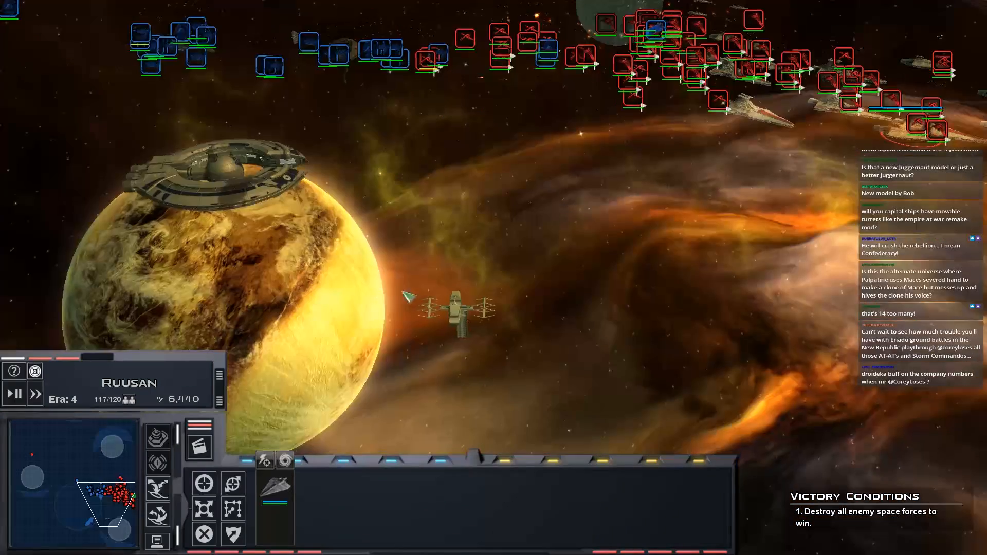
{"action": "scroll", "coordinate": [408, 296], "scroll_direction": "down", "scroll_amount": 5}
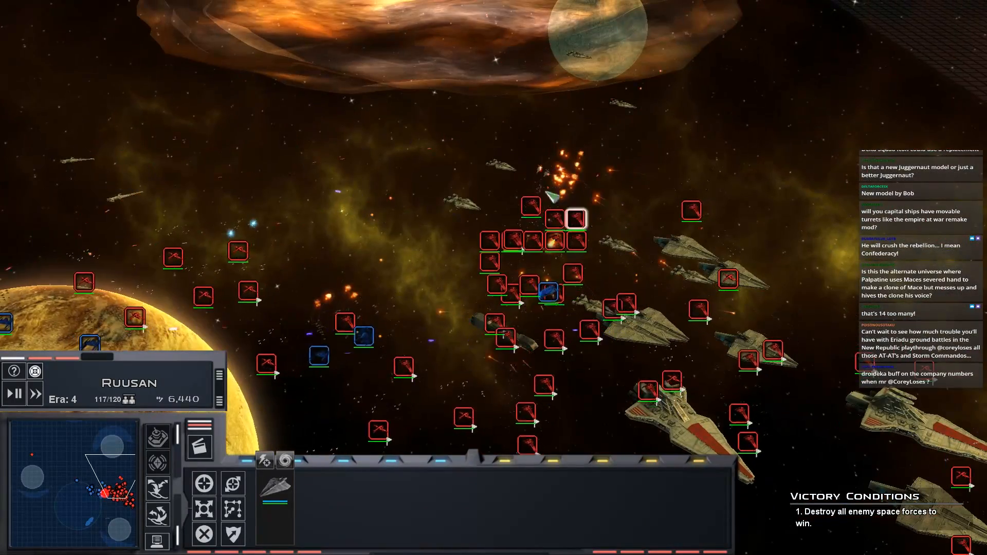
{"action": "double_click", "coordinate": [501, 166]}
{"action": "scroll", "coordinate": [505, 174], "scroll_direction": "up", "scroll_amount": 2}
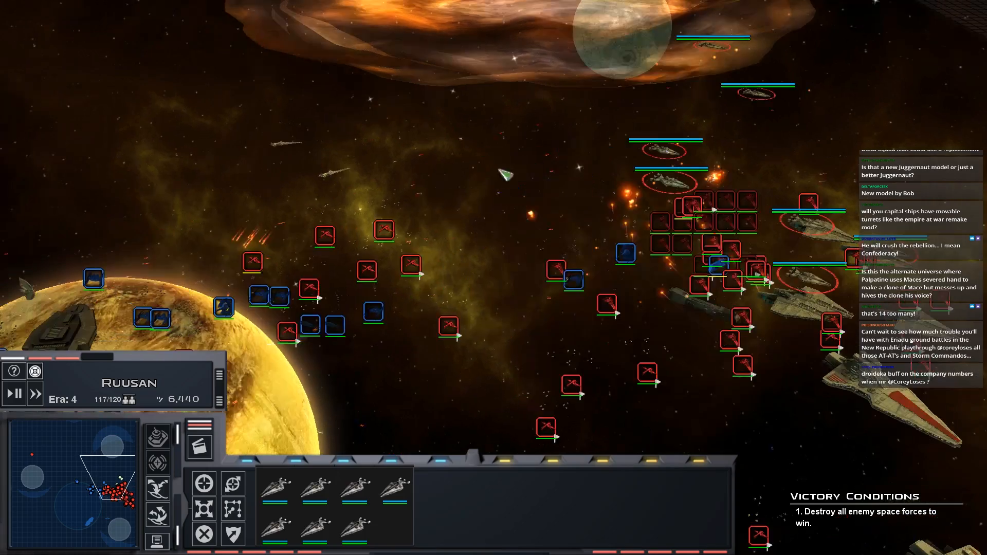
{"action": "scroll", "coordinate": [337, 205], "scroll_direction": "up", "scroll_amount": 2}
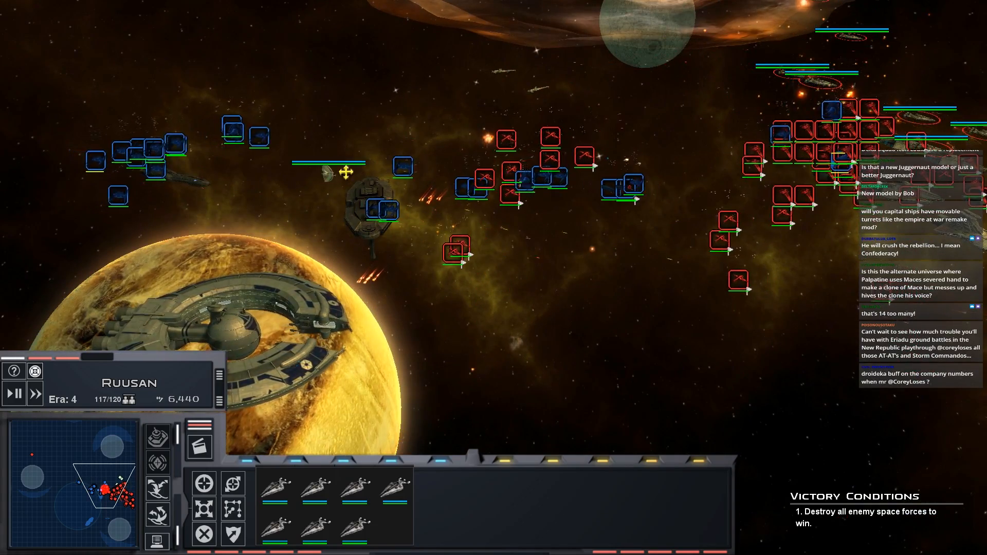
{"action": "scroll", "coordinate": [394, 201], "scroll_direction": "up", "scroll_amount": 2}
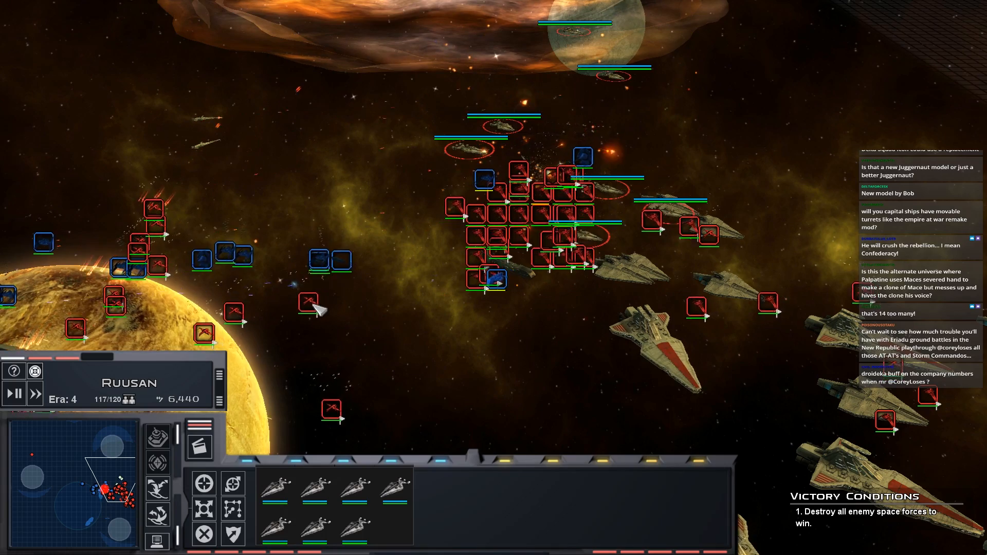
- Order a Venator and a cruiser toward the enemy station and box-select the warship groups
{"action": "double_click", "coordinate": [310, 305]}
{"action": "scroll", "coordinate": [334, 325], "scroll_direction": "up", "scroll_amount": 2}
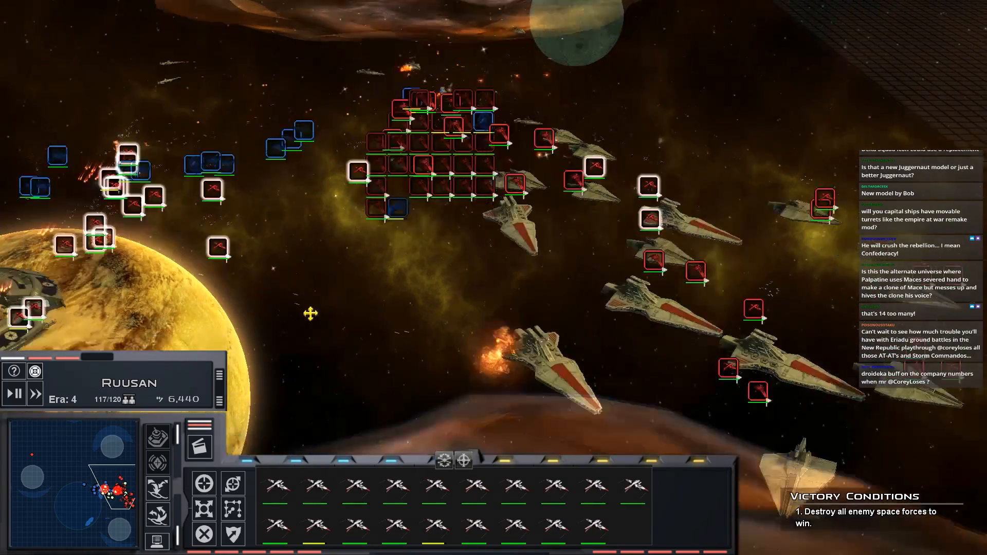
{"action": "left_click", "coordinate": [459, 286]}
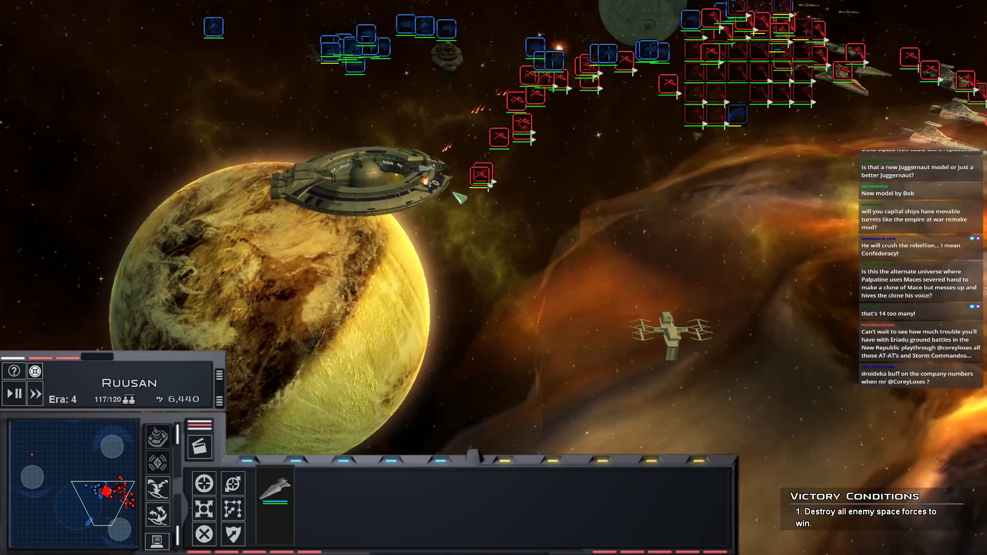
{"action": "right_click", "coordinate": [522, 193]}
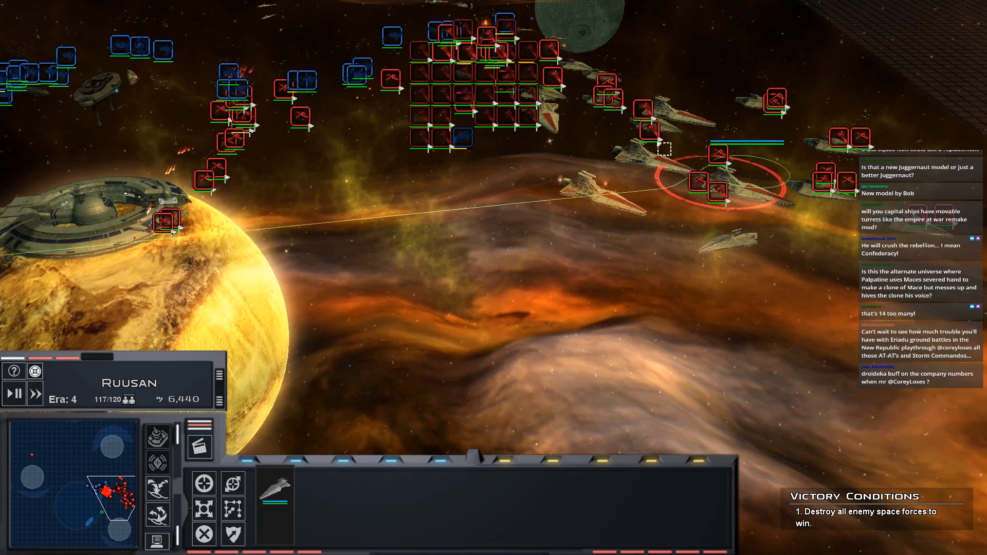
{"action": "left_click_drag", "start_coordinate": [571, 92], "coordinate": [722, 208]}
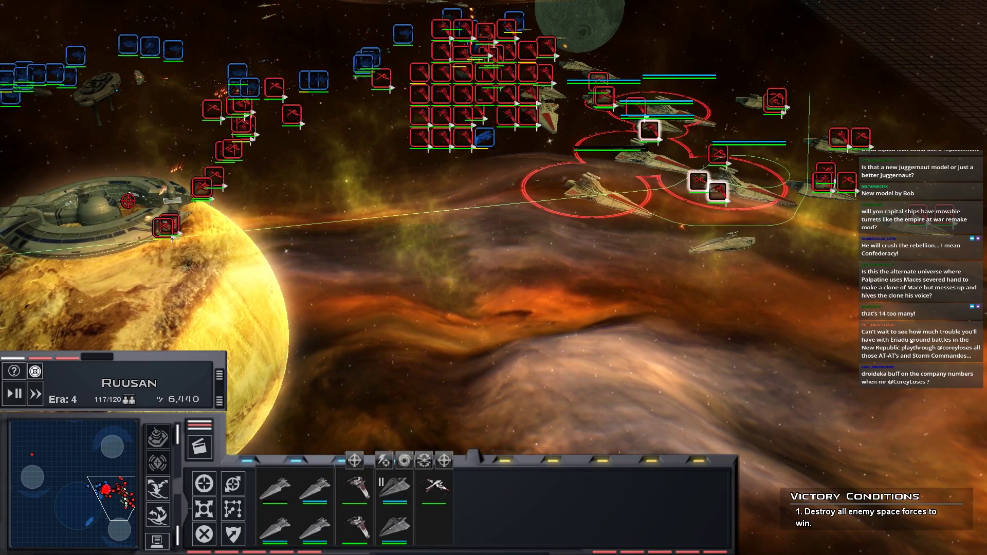
{"action": "left_click", "coordinate": [618, 211]}
{"action": "right_click", "coordinate": [782, 268]}
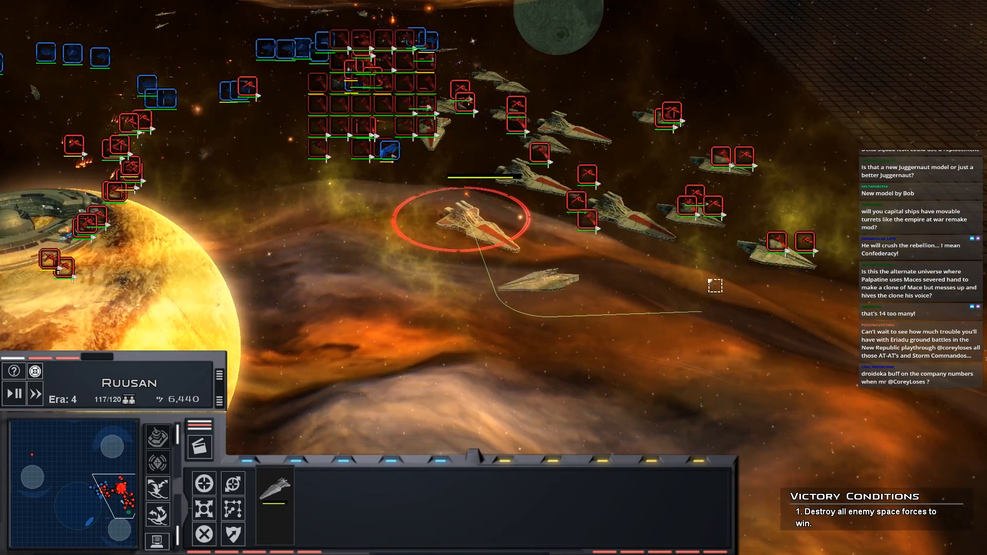
{"action": "left_click_drag", "start_coordinate": [715, 285], "coordinate": [980, 147]}
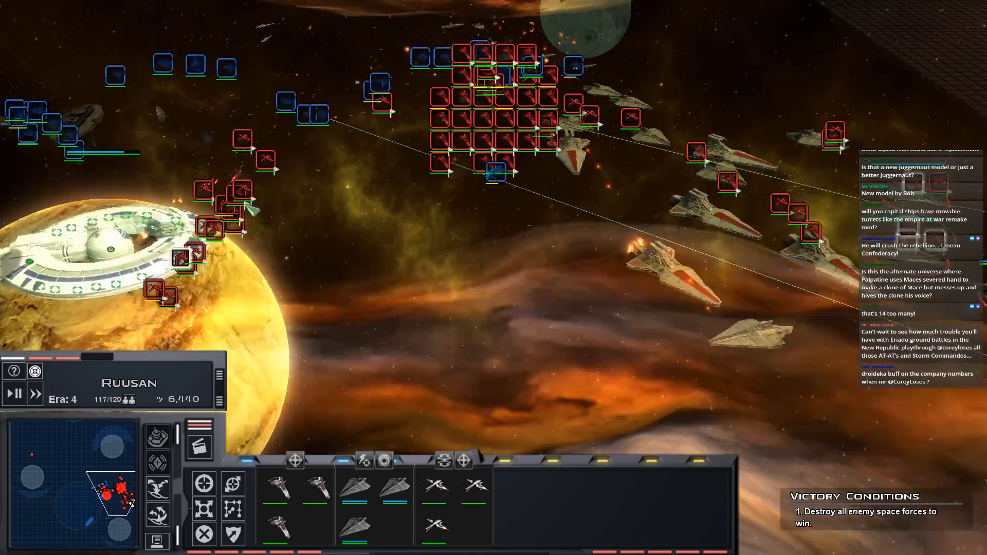
- Select the ARC-170 squadrons, recall capital-ship group 2 and centre the view on the enemy station
{"action": "key", "text": "ctrl+a"}
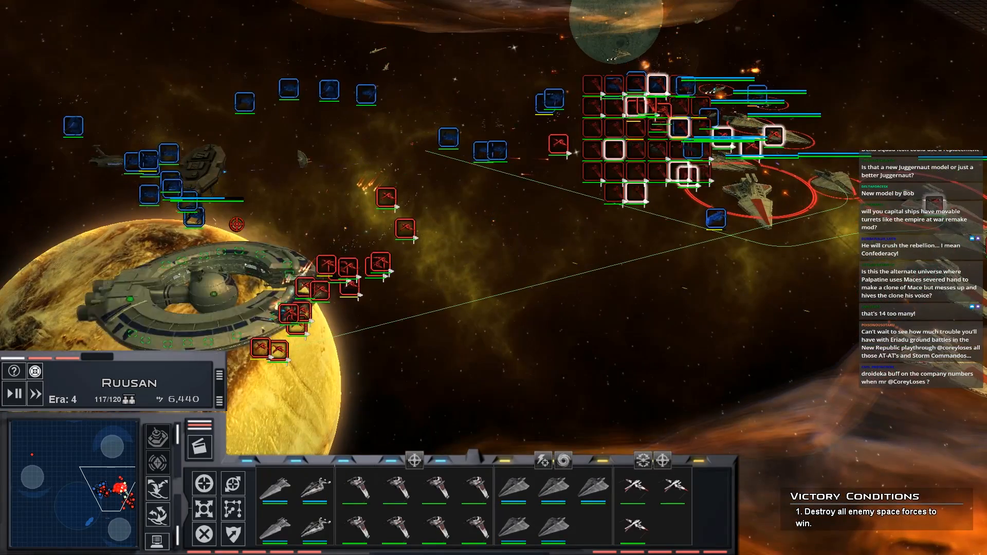
{"action": "key", "text": "space"}
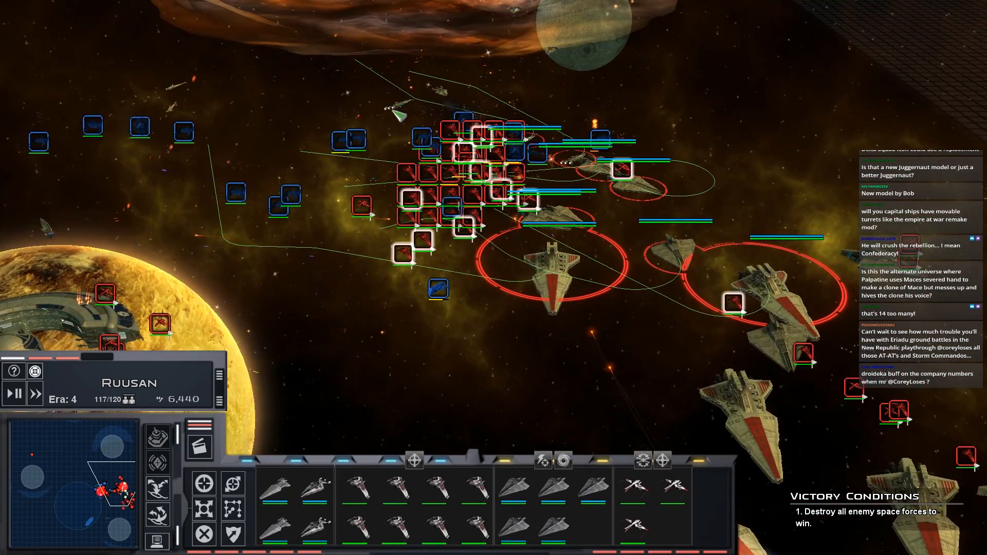
{"action": "key", "text": "Down"}
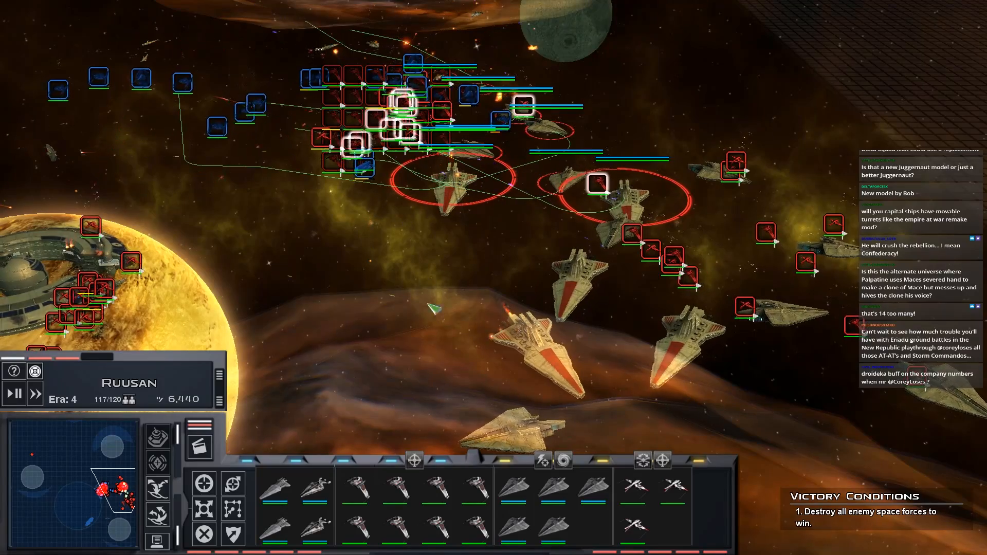
{"action": "left_click", "coordinate": [635, 486]}
{"action": "key", "text": "space"}
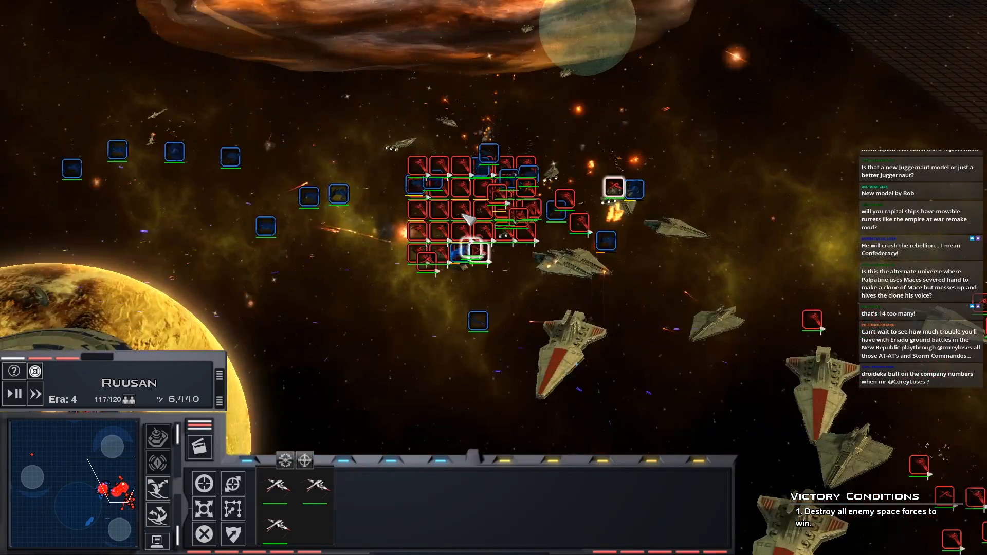
{"action": "double_click", "coordinate": [469, 220]}
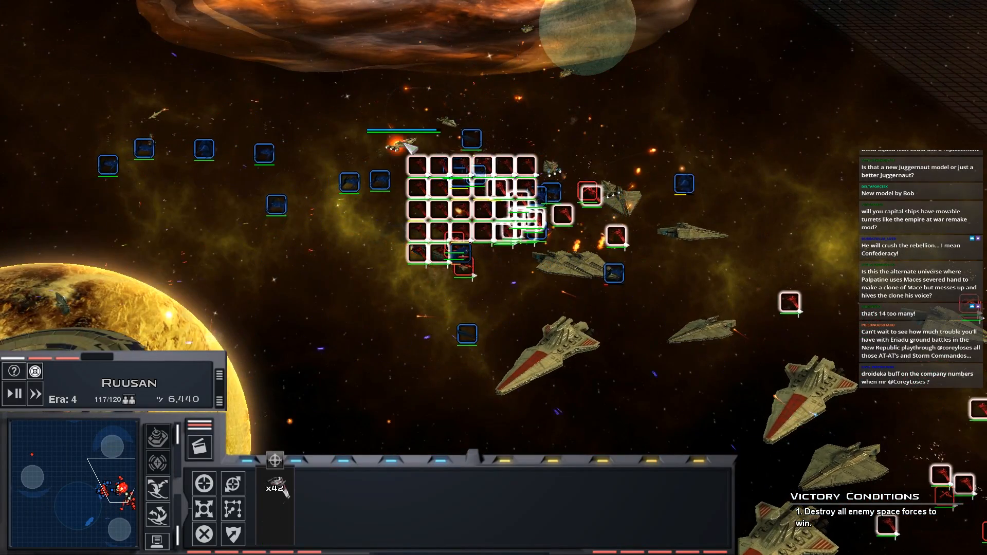
{"action": "key", "text": "2"}
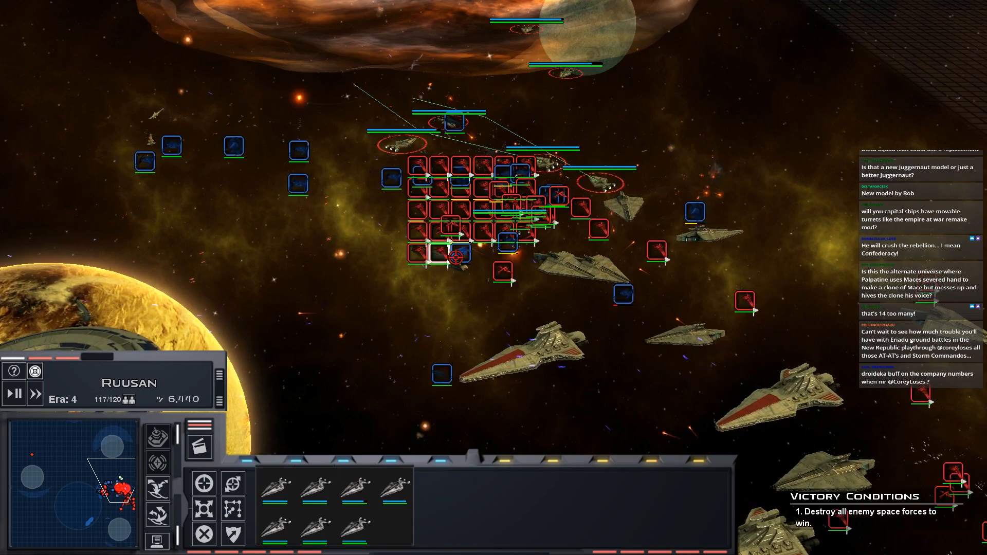
{"action": "key", "text": "space"}
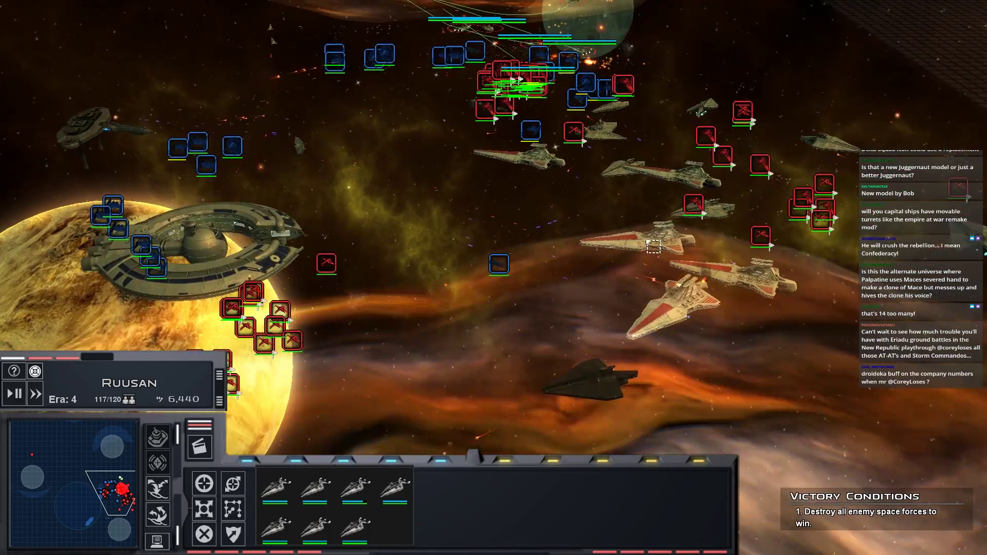
- Single out individual cruisers near the station, then select all five cruisers of the same class
{"action": "left_click", "coordinate": [653, 247]}
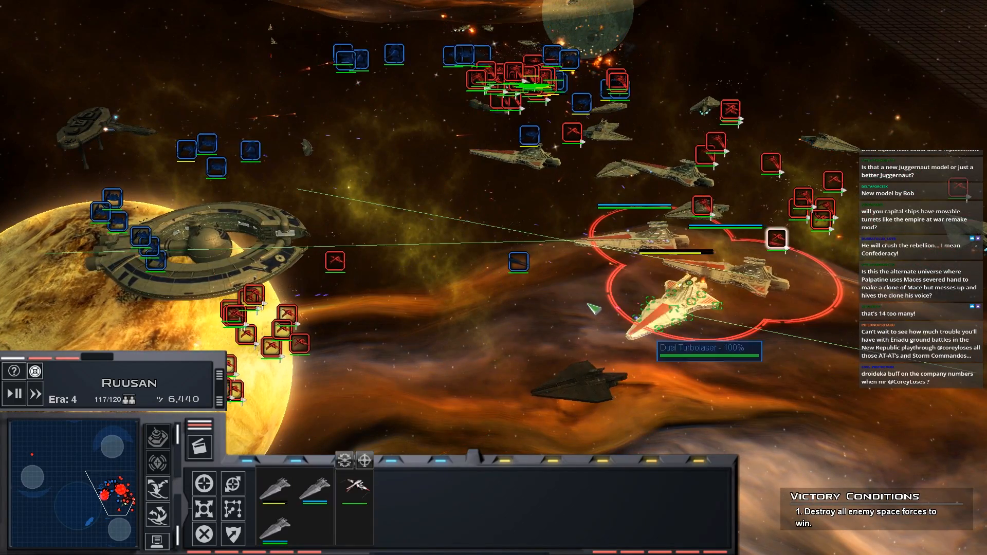
{"action": "left_click", "coordinate": [676, 316]}
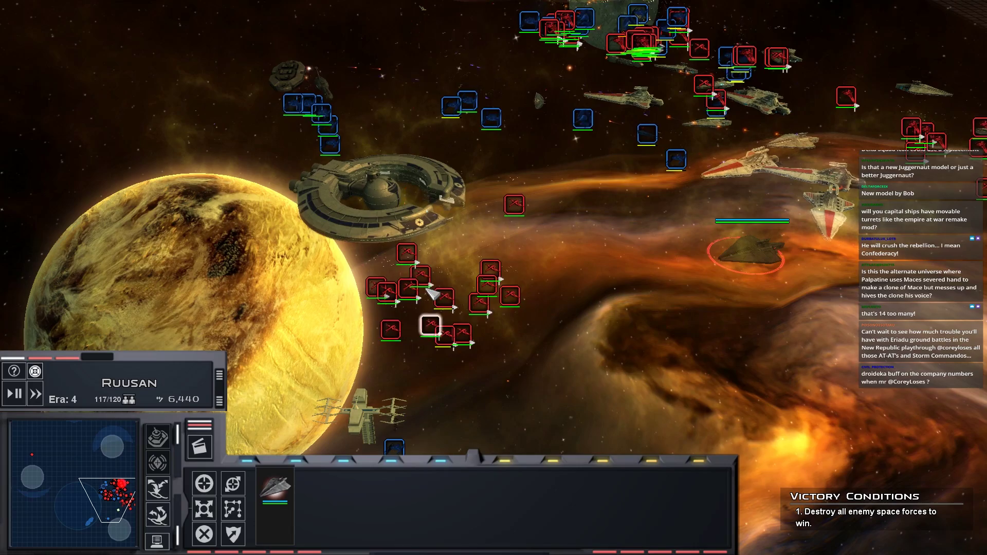
{"action": "double_click", "coordinate": [433, 295]}
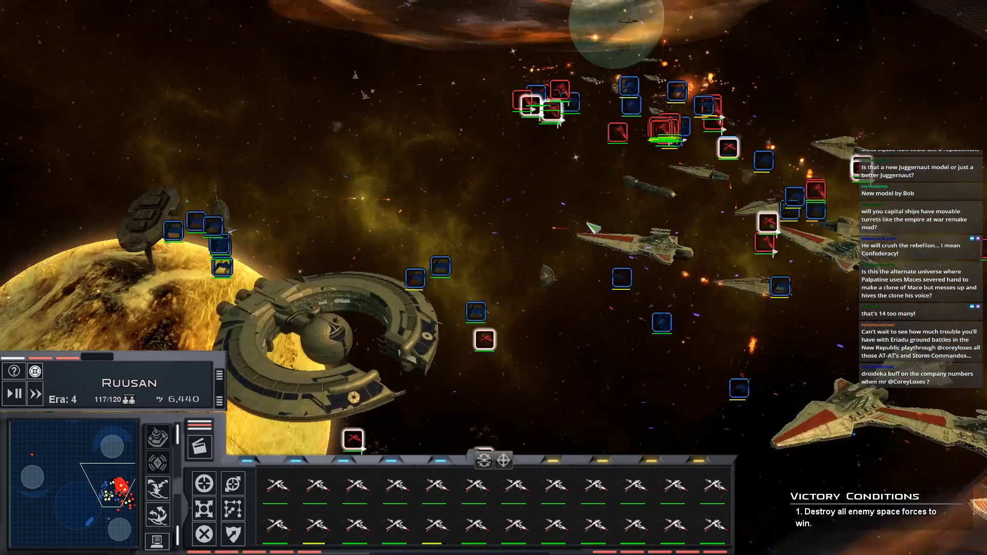
{"action": "left_click", "coordinate": [613, 250]}
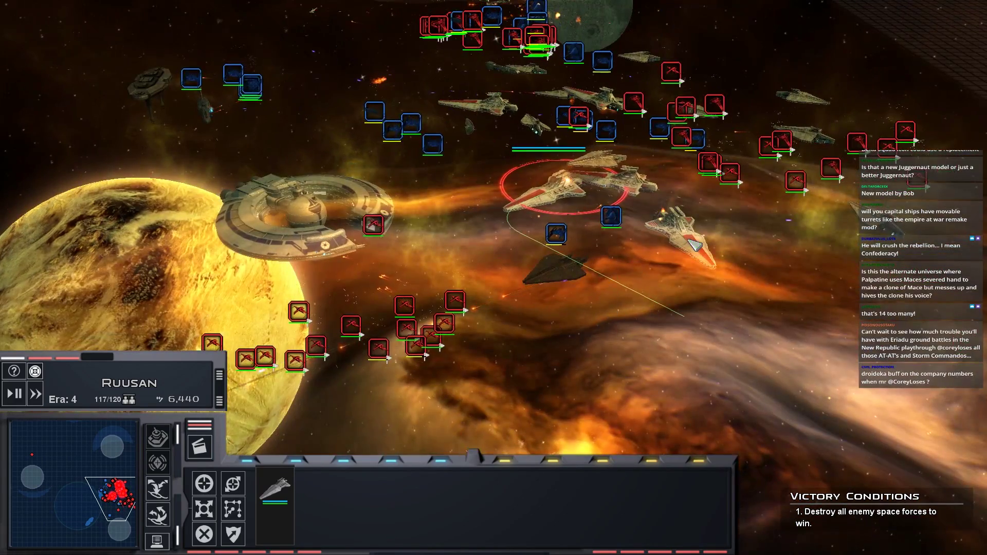
{"action": "left_click", "coordinate": [693, 244]}
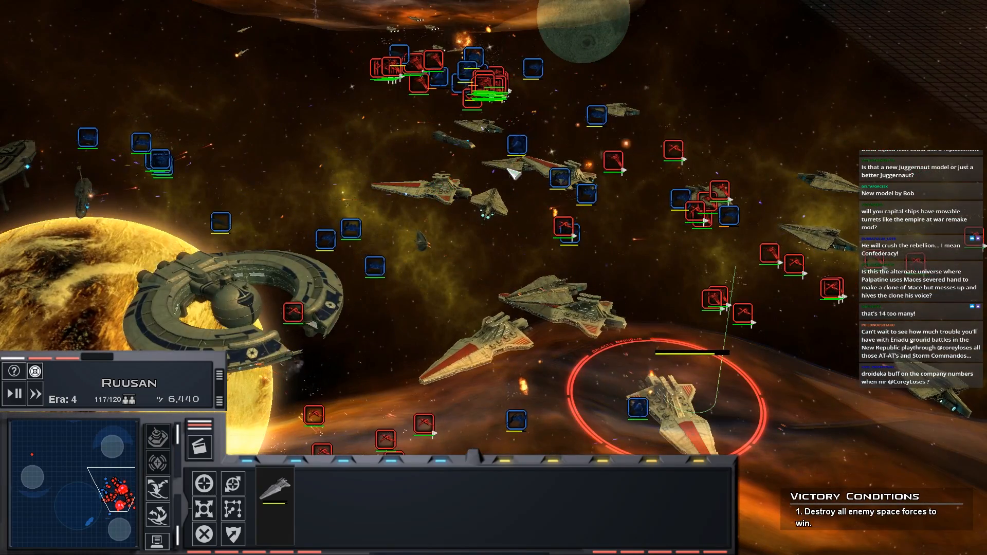
{"action": "double_click", "coordinate": [513, 174]}
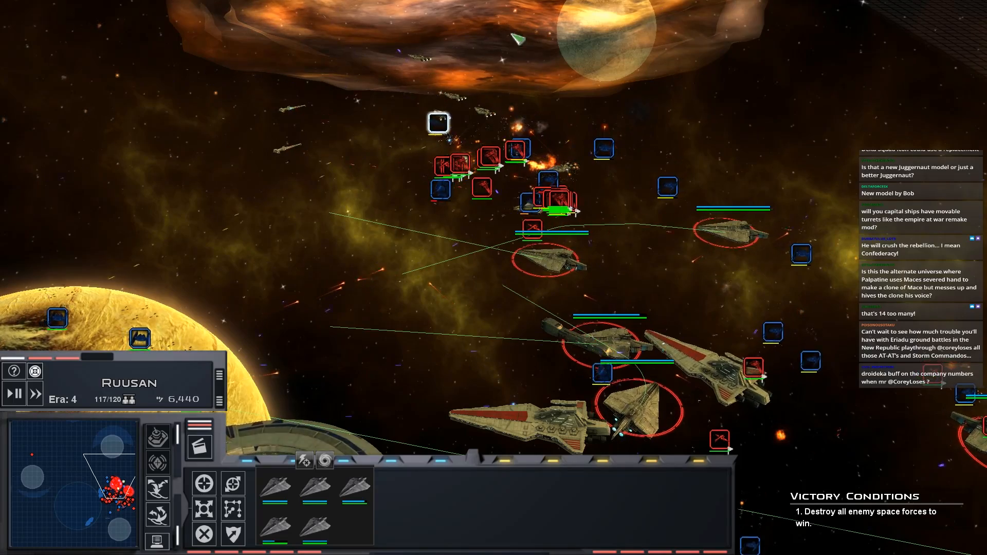
- Cycle command between the V-19 Torrent squadrons, a single cruiser and a single Venator while panning the battle
{"action": "left_click_drag", "start_coordinate": [523, 26], "coordinate": [331, 150]}
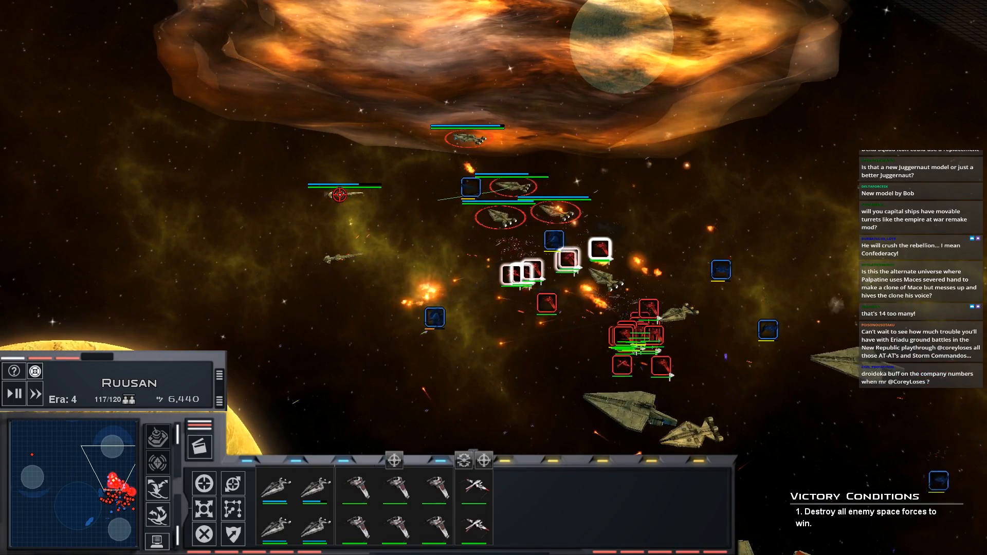
{"action": "left_click", "coordinate": [357, 488]}
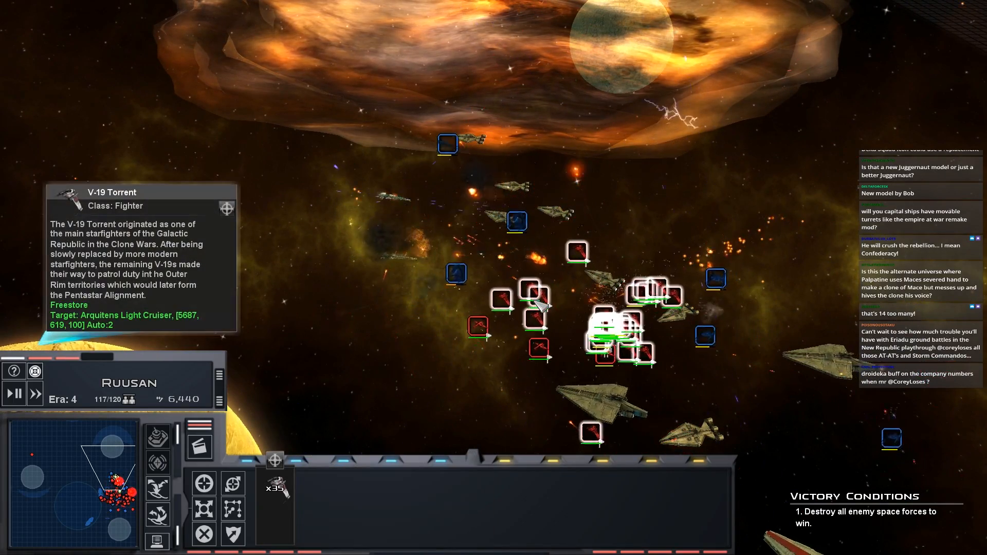
{"action": "scroll", "coordinate": [469, 373], "scroll_direction": "down", "scroll_amount": 5}
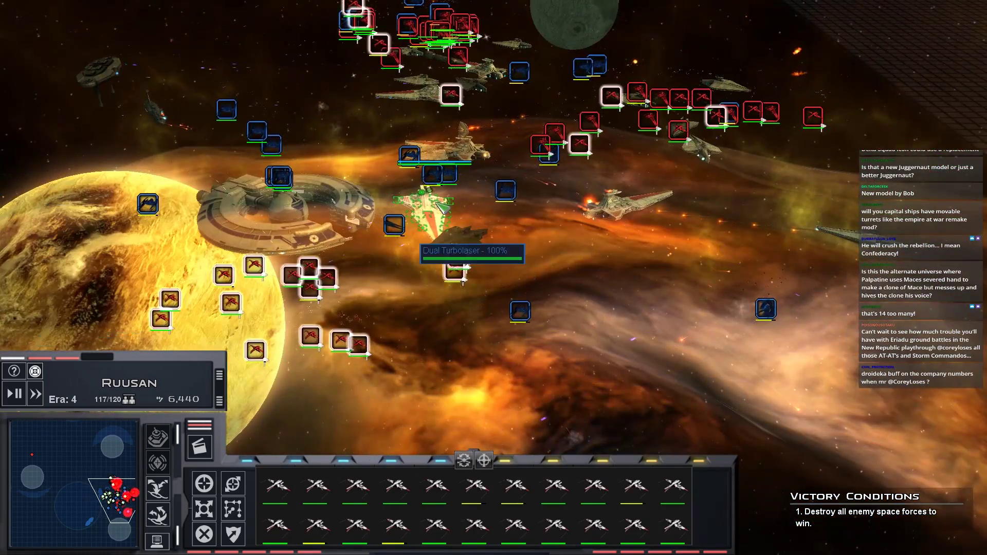
{"action": "left_click", "coordinate": [441, 207]}
{"action": "key", "text": "Left"}
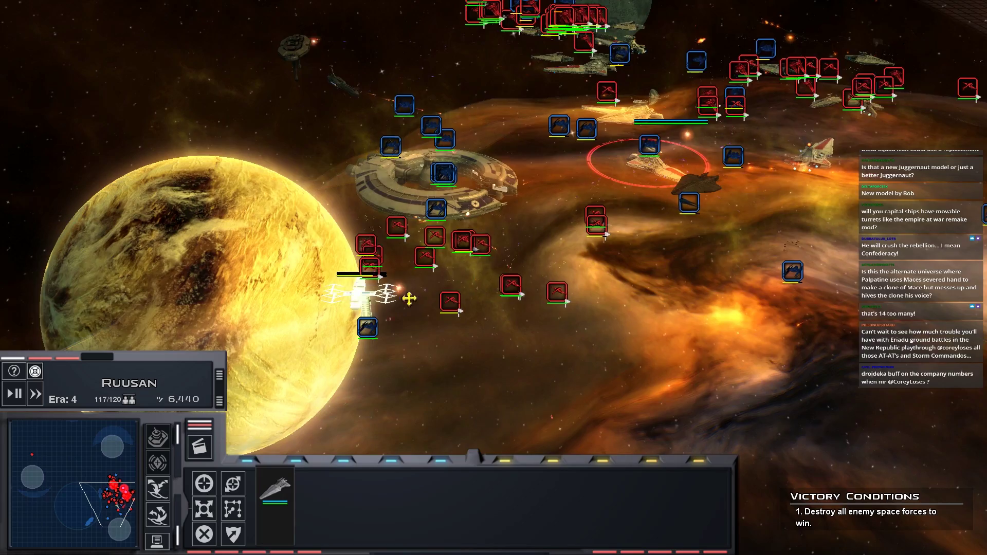
{"action": "key", "text": "Right"}
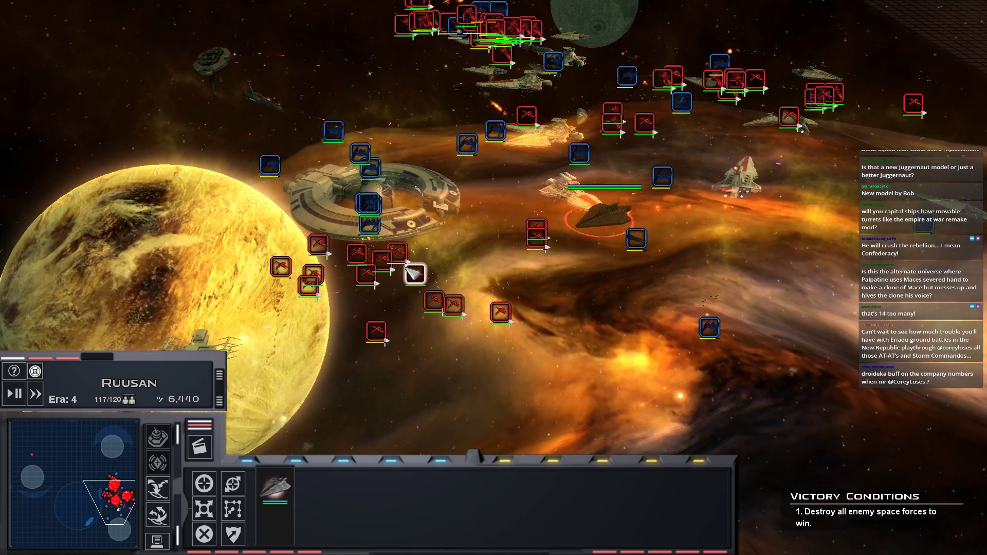
{"action": "double_click", "coordinate": [415, 273]}
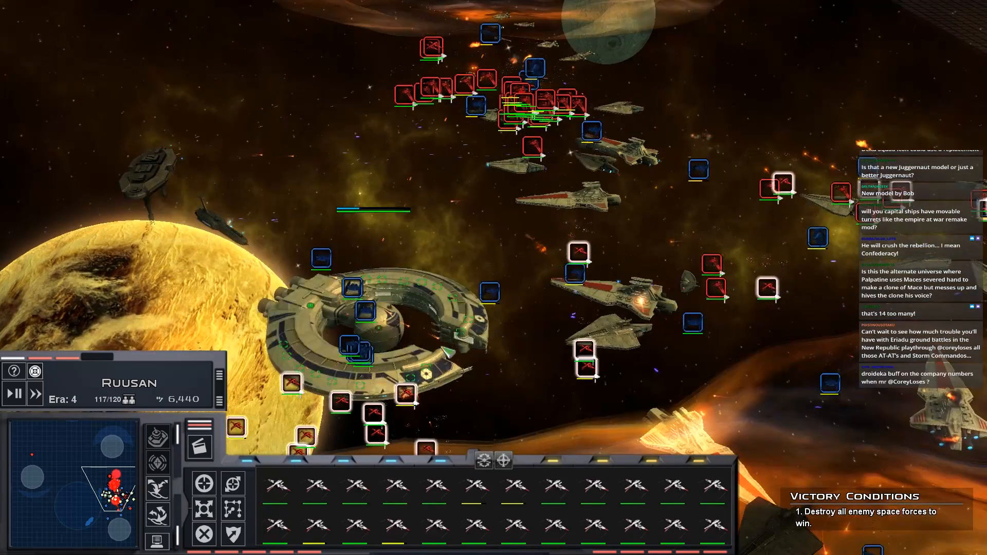
{"action": "key", "text": "1"}
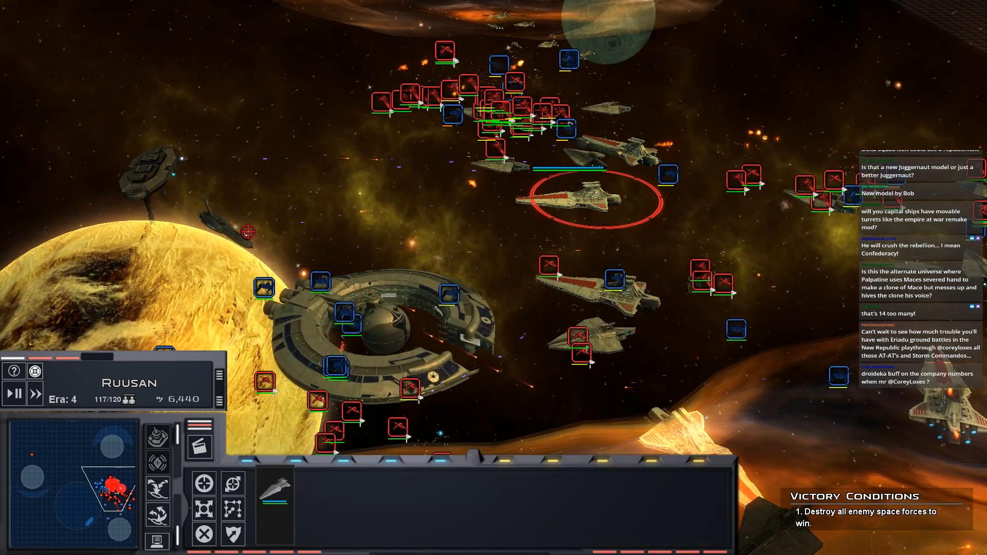
{"action": "scroll", "coordinate": [485, 126], "scroll_direction": "up", "scroll_amount": 3}
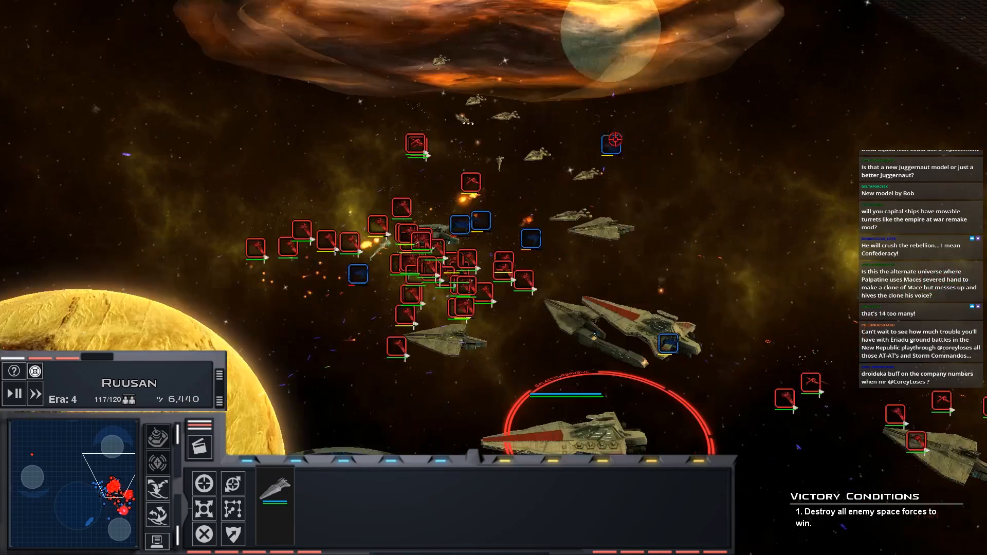
- Select all seven ships of one class, clear it, then take all 27 fighter squadrons and survey the Lucrehulk
{"action": "double_click", "coordinate": [467, 121]}
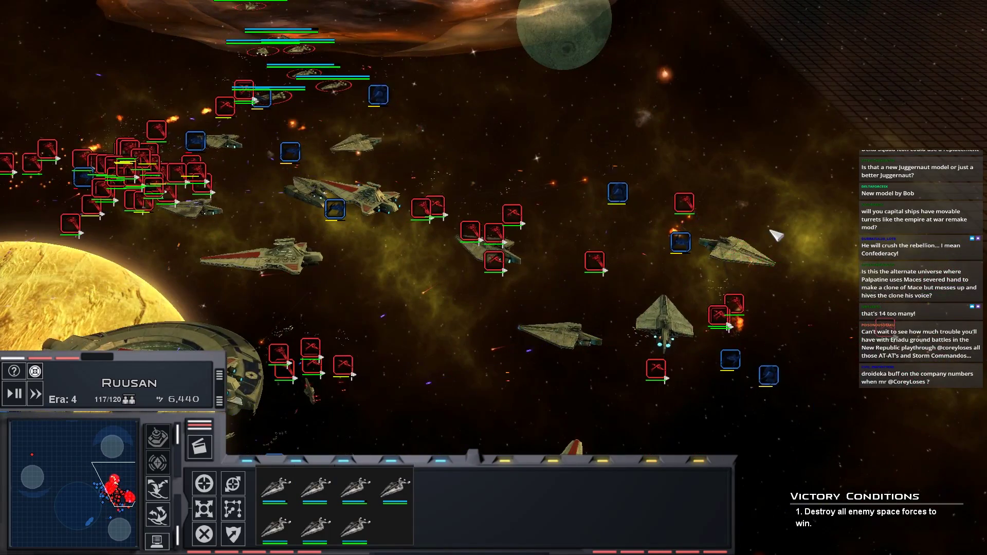
{"action": "left_click", "coordinate": [752, 246]}
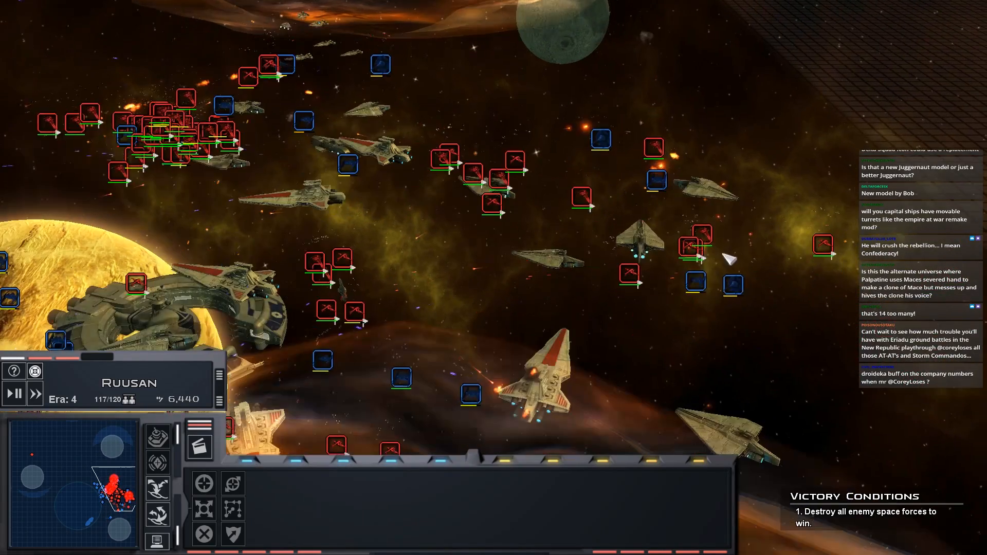
{"action": "double_click", "coordinate": [630, 275]}
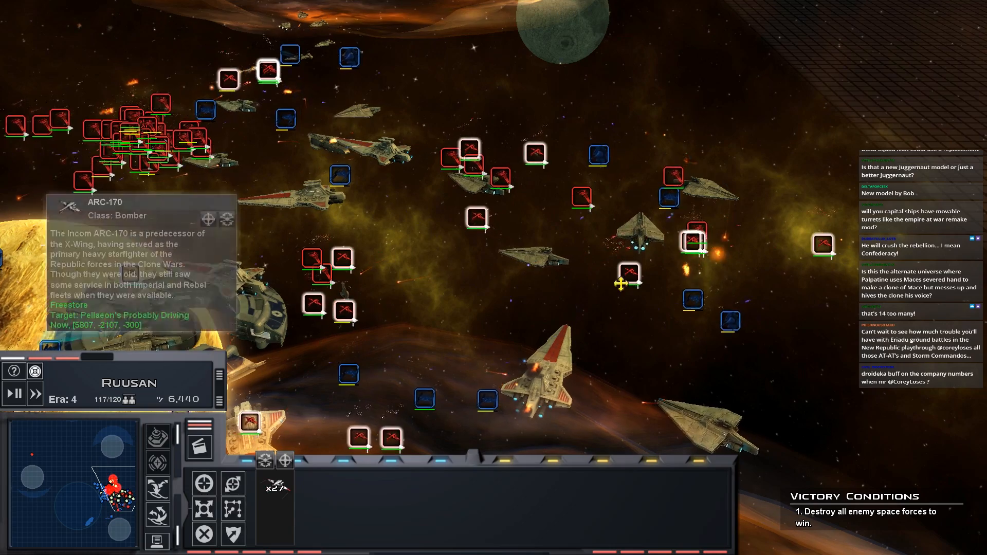
{"action": "scroll", "coordinate": [594, 291], "scroll_direction": "up", "scroll_amount": 3}
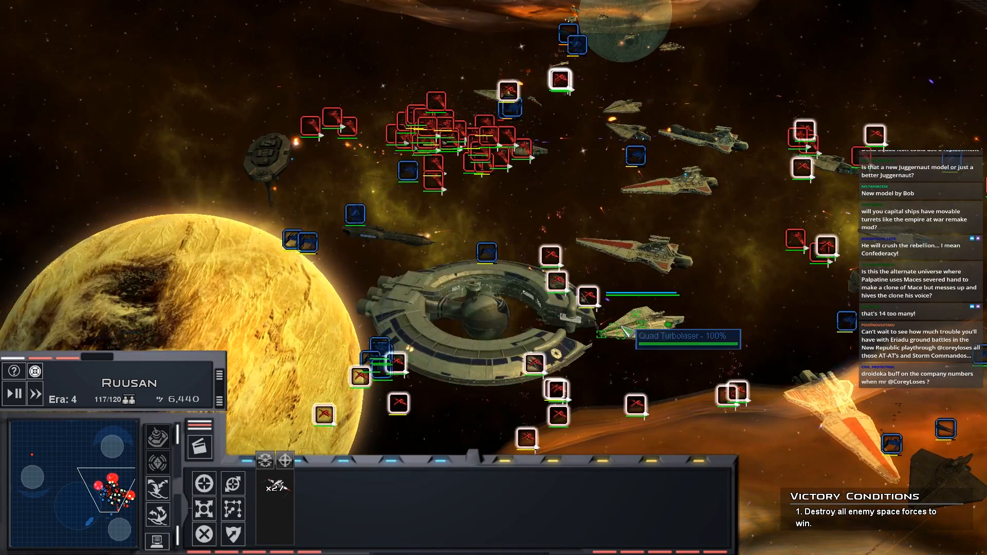
{"action": "key", "text": "Left"}
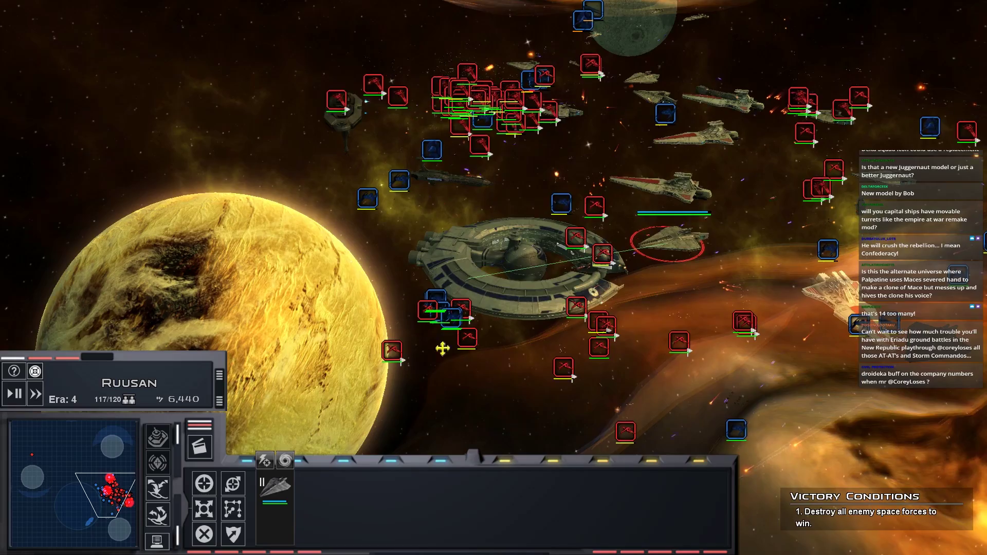
{"action": "key", "text": "Left"}
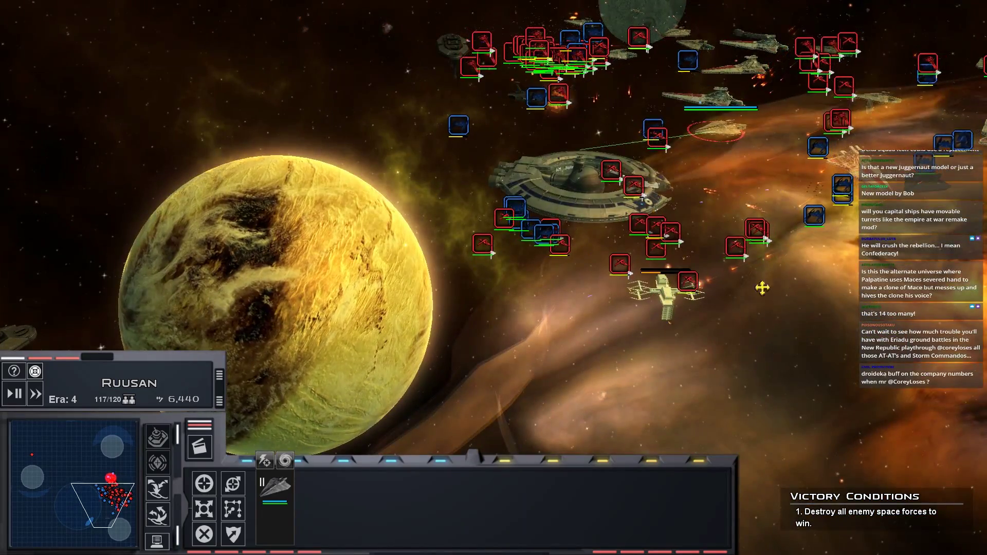
{"action": "key", "text": "Right"}
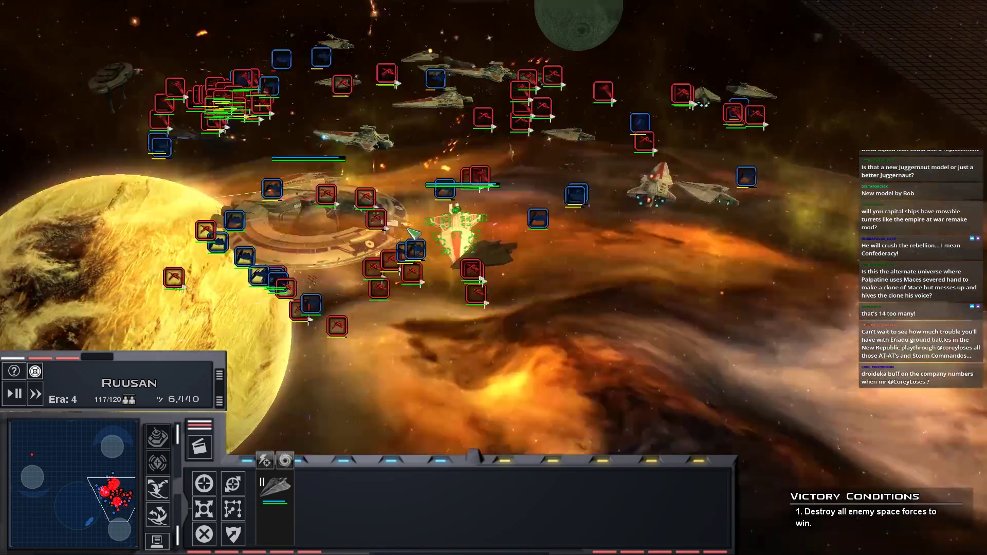
{"action": "scroll", "coordinate": [414, 233], "scroll_direction": "up", "scroll_amount": 2}
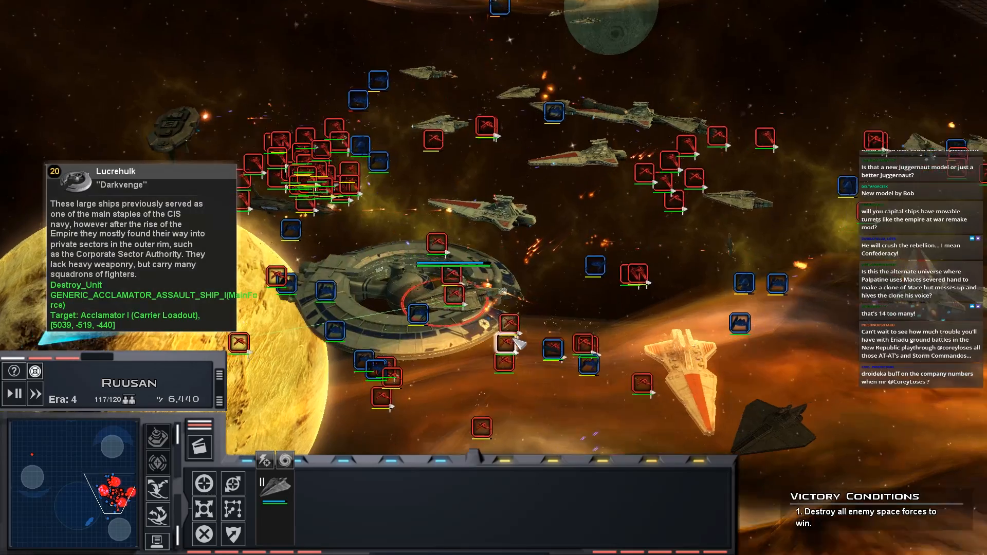
{"action": "scroll", "coordinate": [477, 320], "scroll_direction": "up", "scroll_amount": 1}
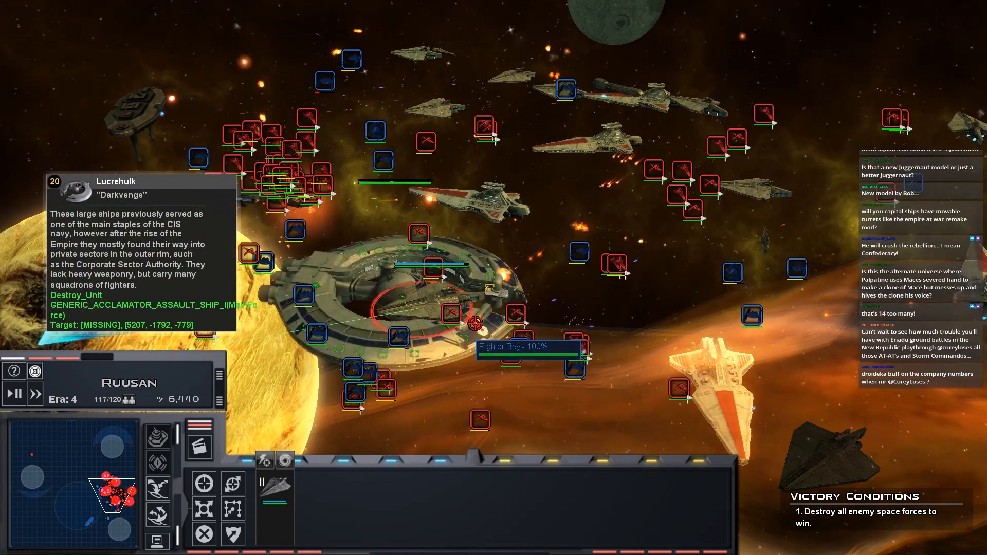
{"action": "key", "text": "Up"}
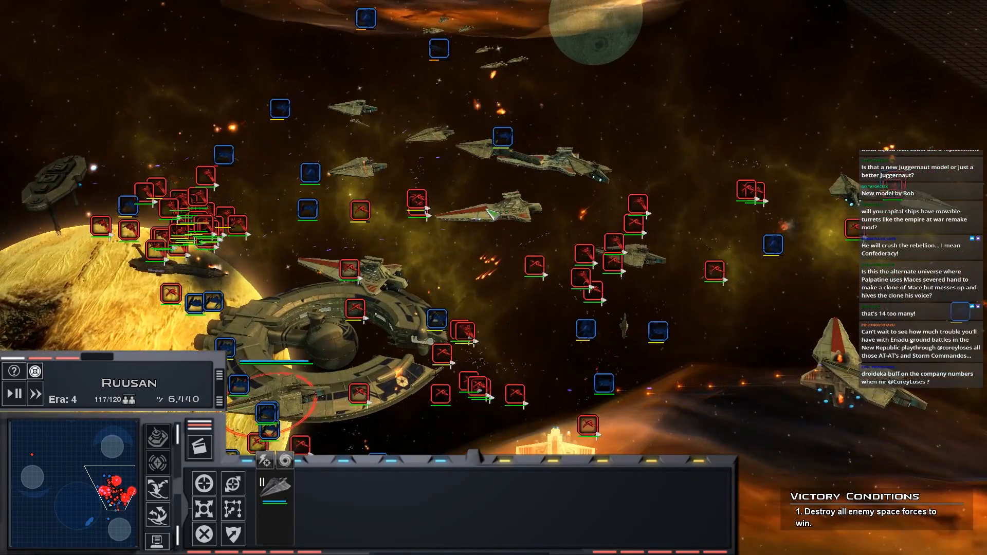
{"action": "key", "text": "Left"}
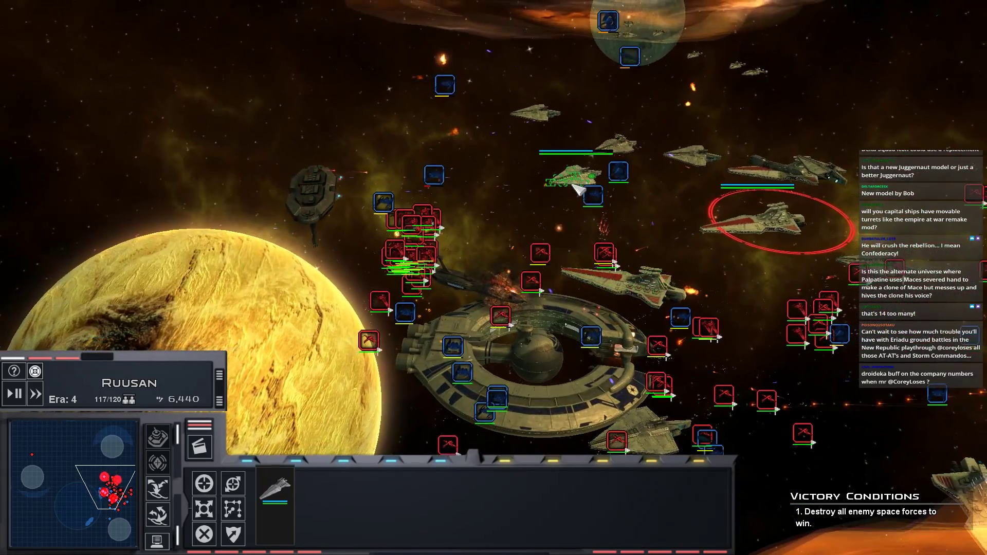
- Select the five Acclamator frigates, then single out one capital ship from the group
{"action": "double_click", "coordinate": [577, 188]}
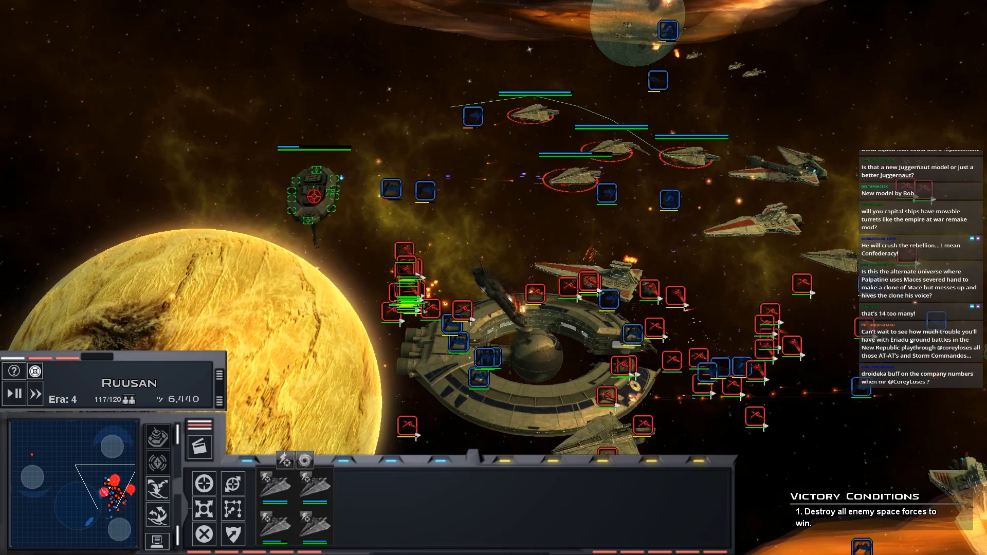
{"action": "key", "text": "Right"}
{"action": "scroll", "coordinate": [592, 114], "scroll_direction": "up", "scroll_amount": 5}
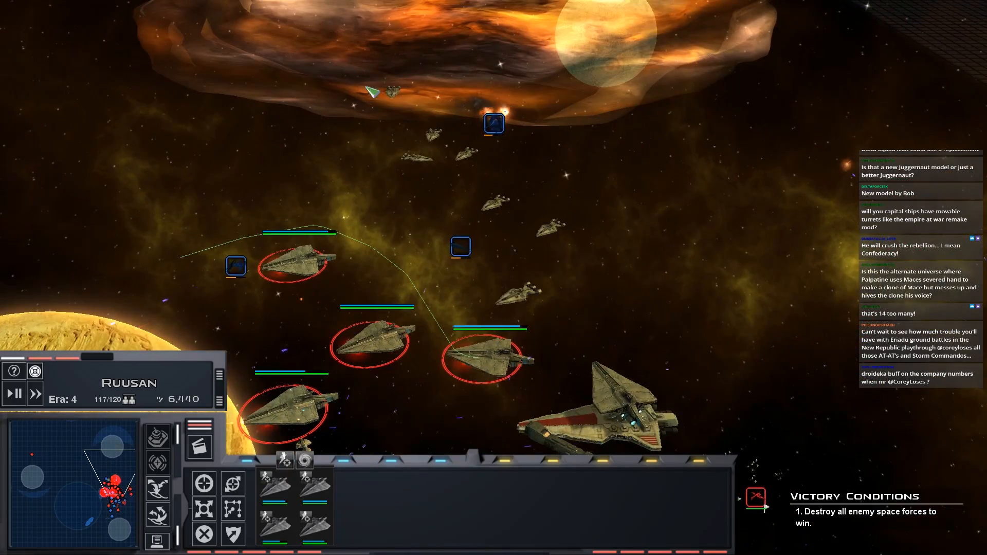
{"action": "scroll", "coordinate": [472, 291], "scroll_direction": "down", "scroll_amount": 5}
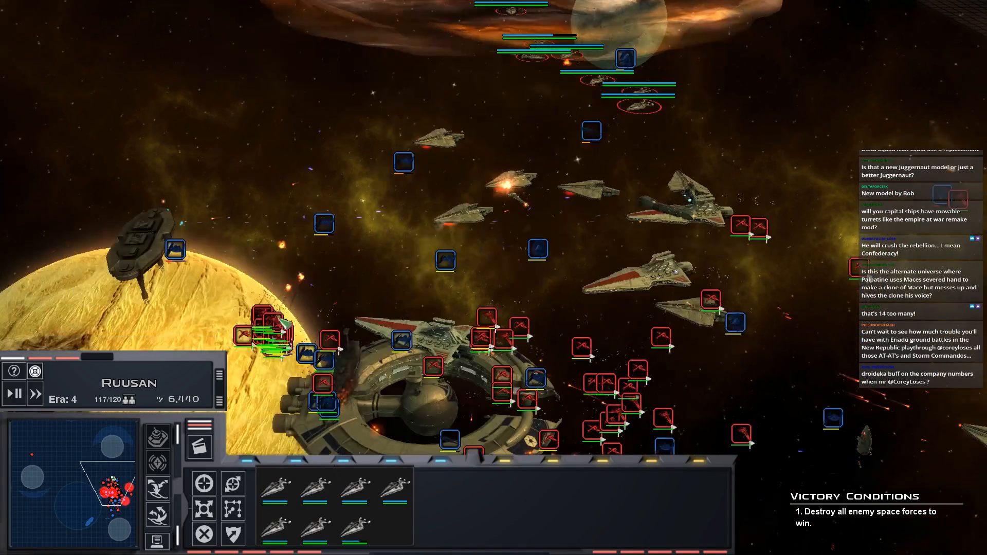
{"action": "scroll", "coordinate": [348, 332], "scroll_direction": "down", "scroll_amount": 3}
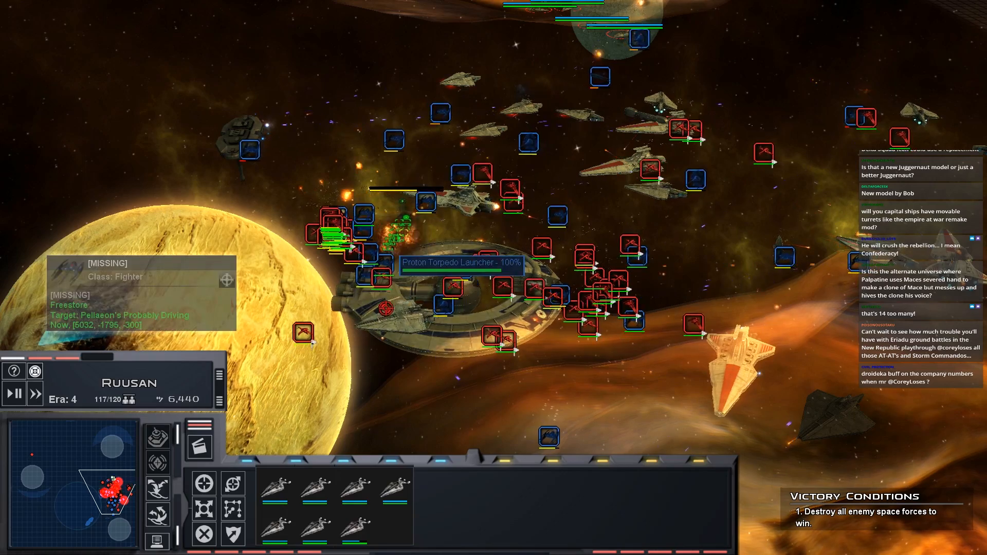
{"action": "scroll", "coordinate": [475, 280], "scroll_direction": "up", "scroll_amount": 3}
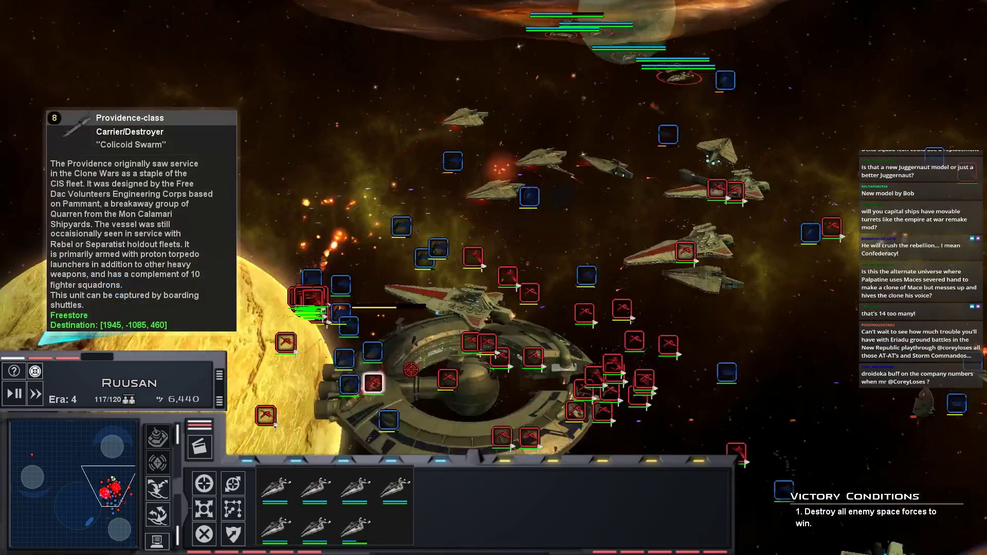
{"action": "scroll", "coordinate": [404, 320], "scroll_direction": "up", "scroll_amount": 3}
{"action": "scroll", "coordinate": [404, 321], "scroll_direction": "up", "scroll_amount": 2}
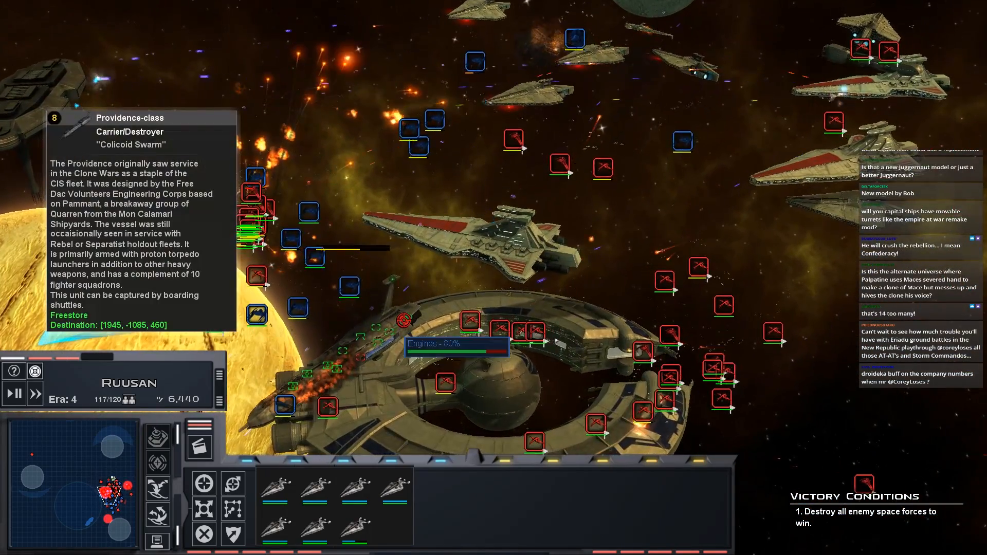
{"action": "scroll", "coordinate": [403, 320], "scroll_direction": "down", "scroll_amount": 3}
{"action": "left_click", "coordinate": [704, 204]}
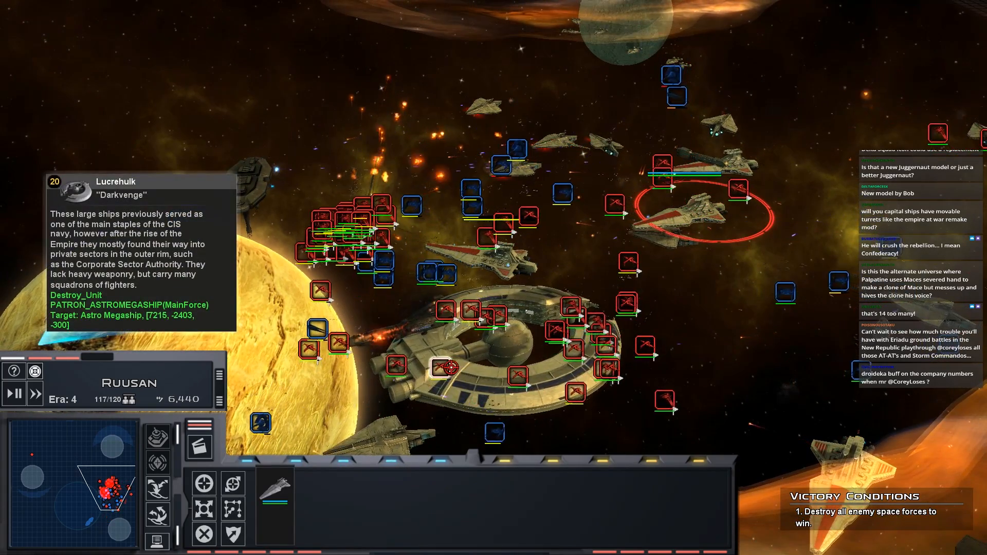
{"action": "scroll", "coordinate": [449, 368], "scroll_direction": "up", "scroll_amount": 5}
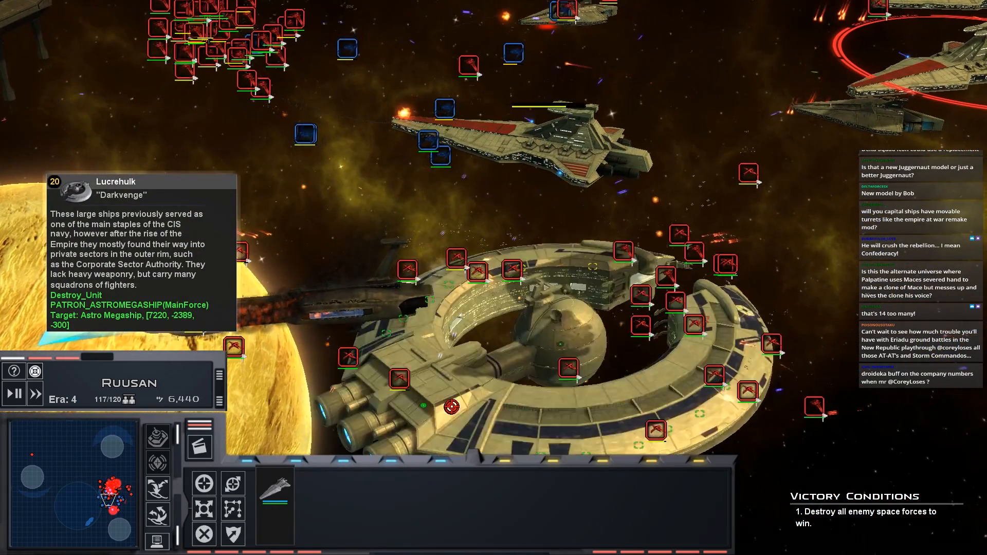
{"action": "scroll", "coordinate": [451, 406], "scroll_direction": "down", "scroll_amount": 5}
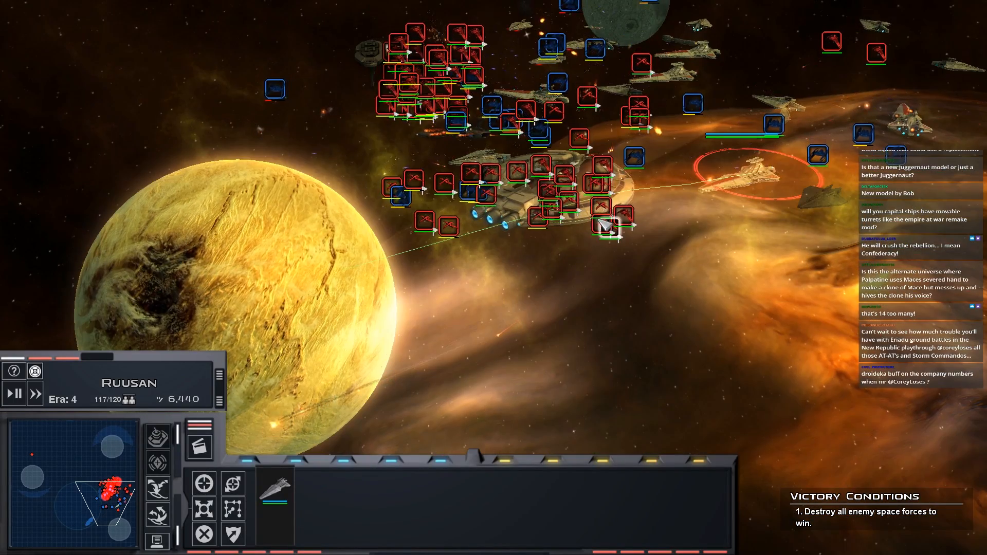
- Cycle command through a fighter type, a capital ship, the V-19 Torrents and a cruiser, ending with the two top warships
{"action": "double_click", "coordinate": [604, 224]}
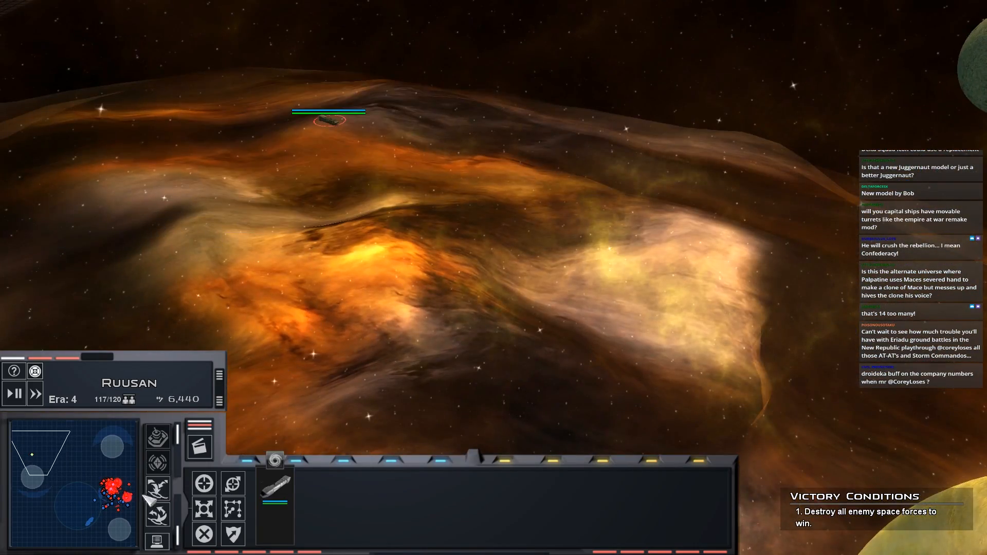
{"action": "left_click", "coordinate": [114, 498]}
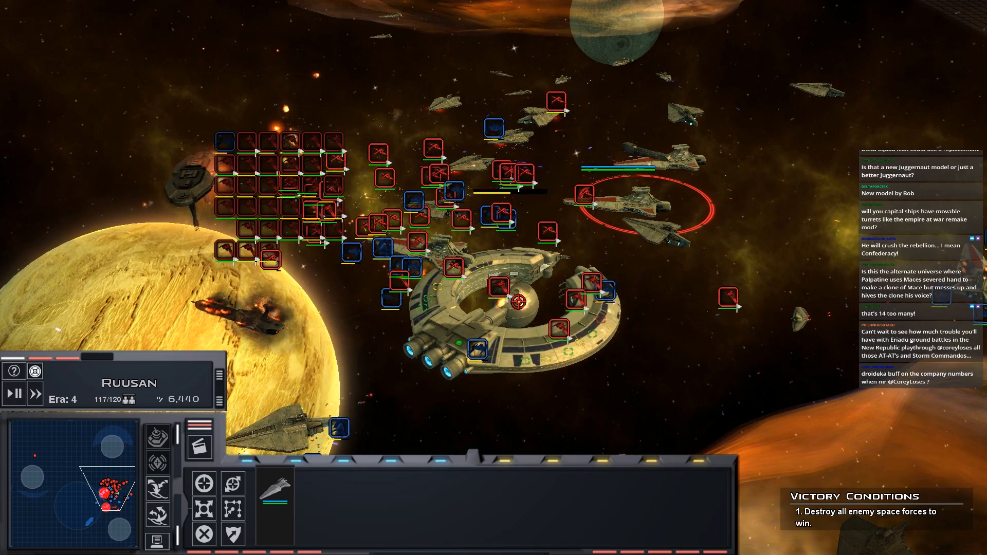
{"action": "key", "text": "Right"}
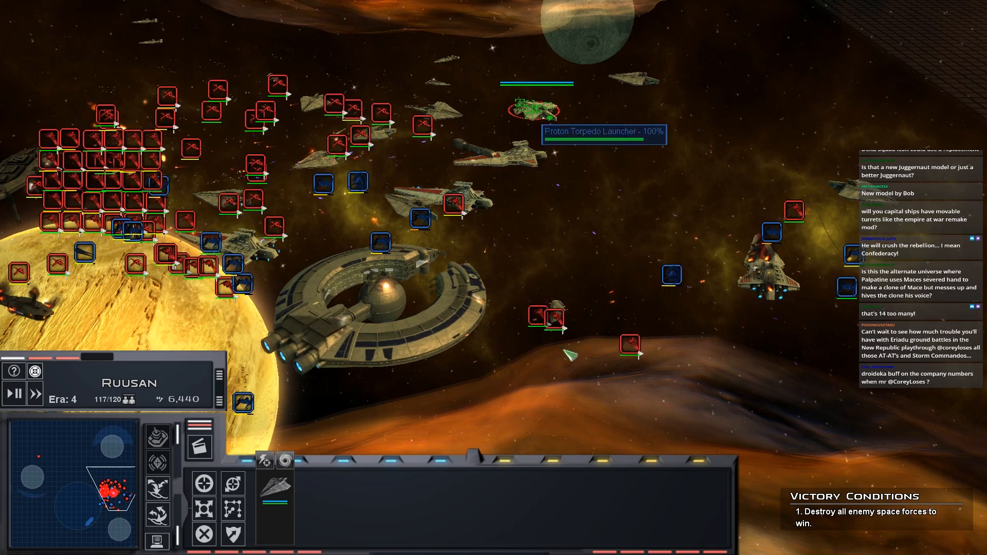
{"action": "left_click", "coordinate": [774, 295]}
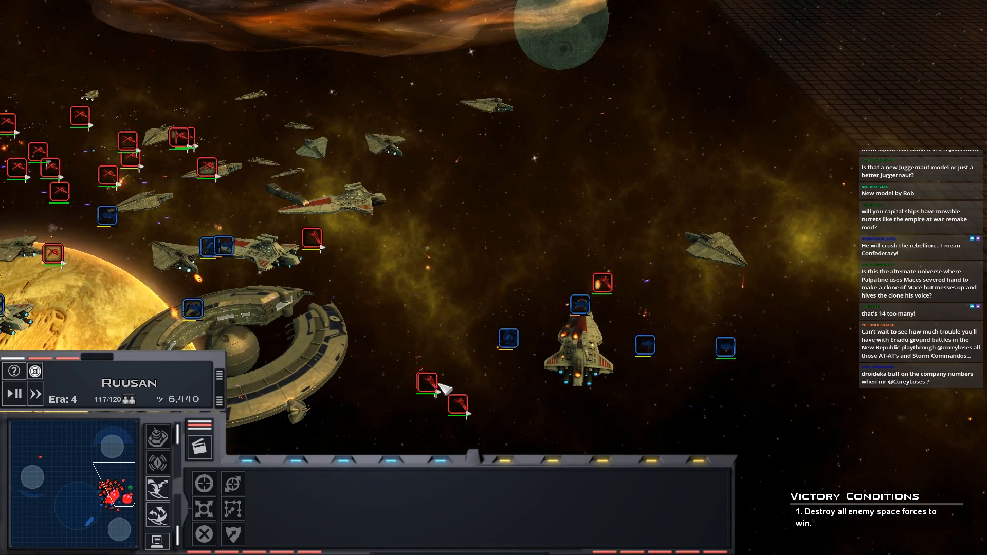
{"action": "double_click", "coordinate": [428, 382]}
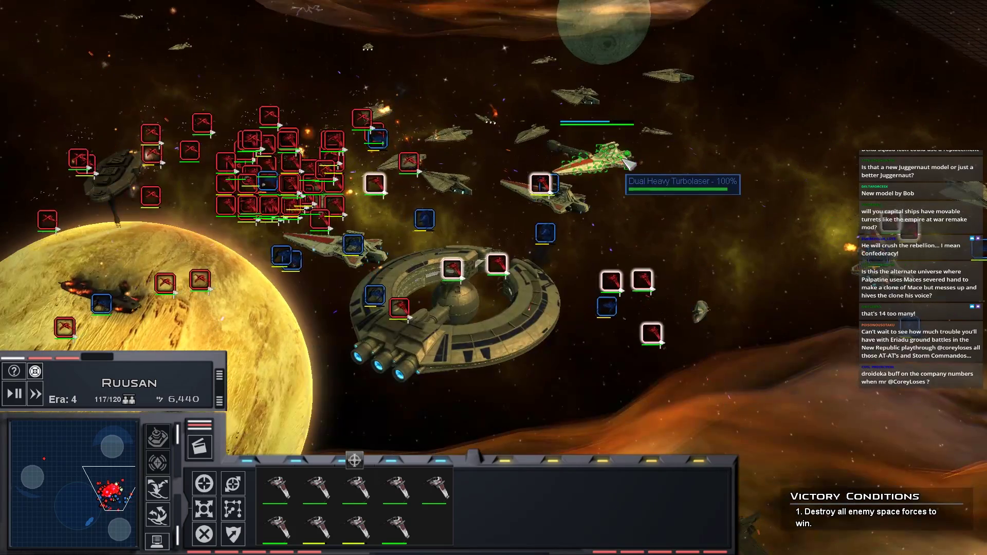
{"action": "left_click", "coordinate": [631, 163]}
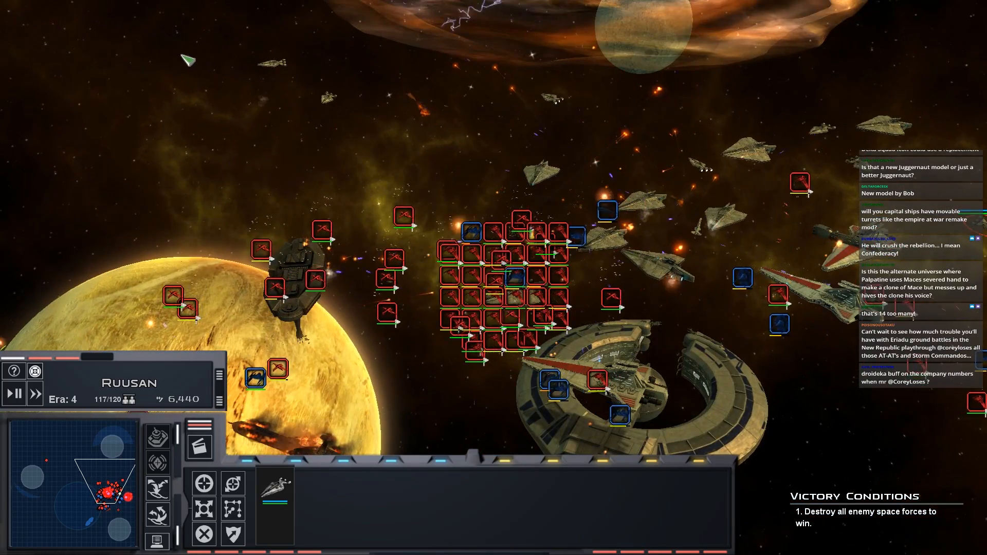
{"action": "left_click_drag", "start_coordinate": [184, 54], "coordinate": [266, 74]}
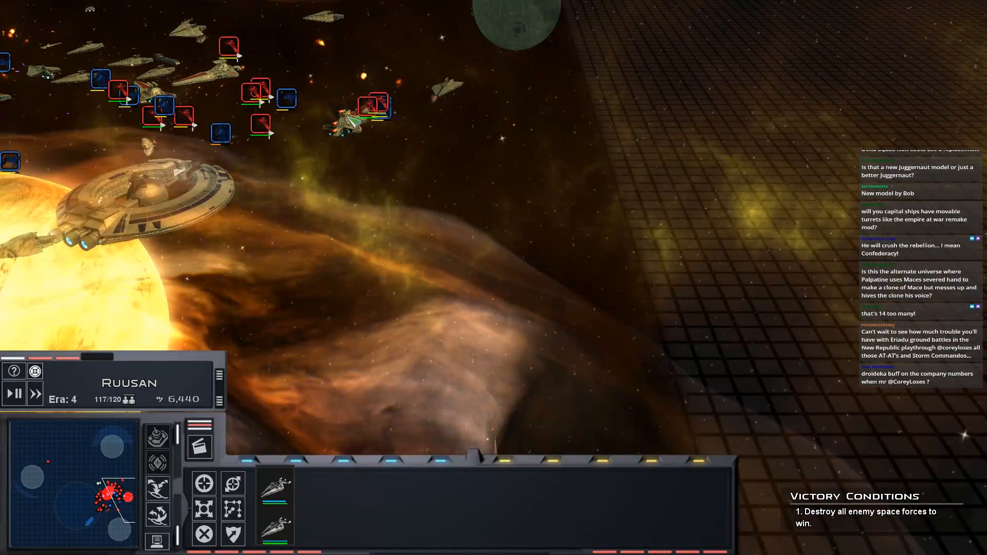
{"action": "scroll", "coordinate": [495, 105], "scroll_direction": "up", "scroll_amount": 3}
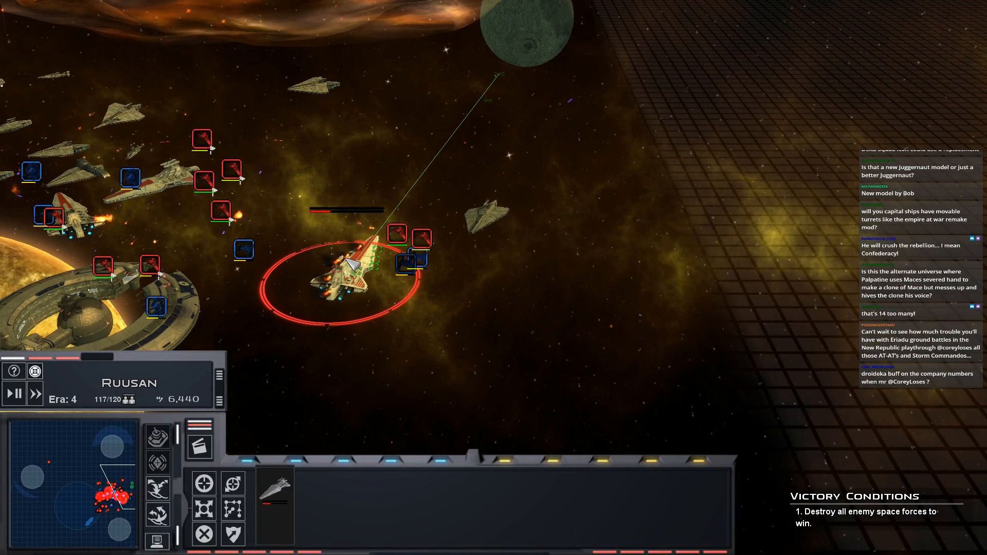
- Switch command between individual Venators one at a time until the CIS retreat countdown starts
{"action": "left_click", "coordinate": [501, 228]}
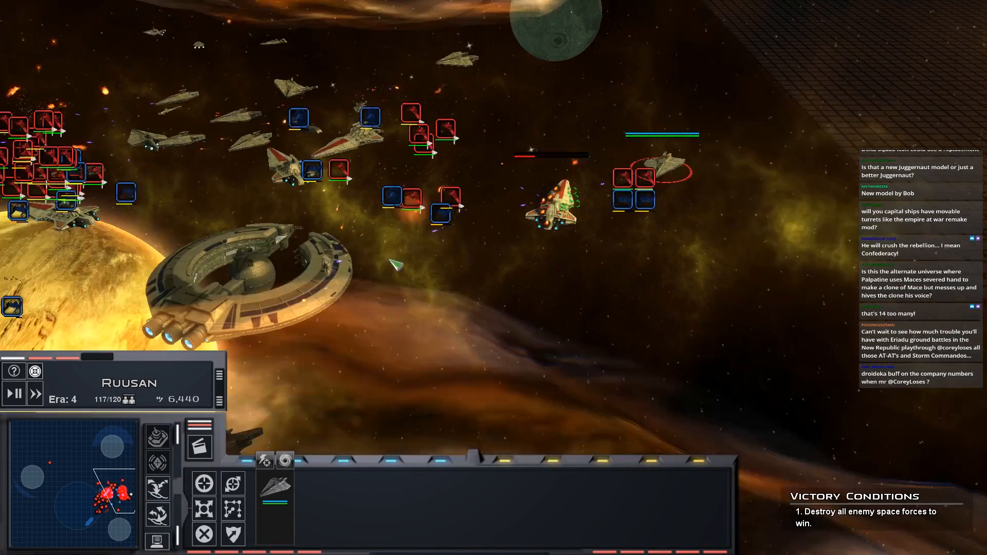
{"action": "mouse_move", "coordinate": [309, 304]}
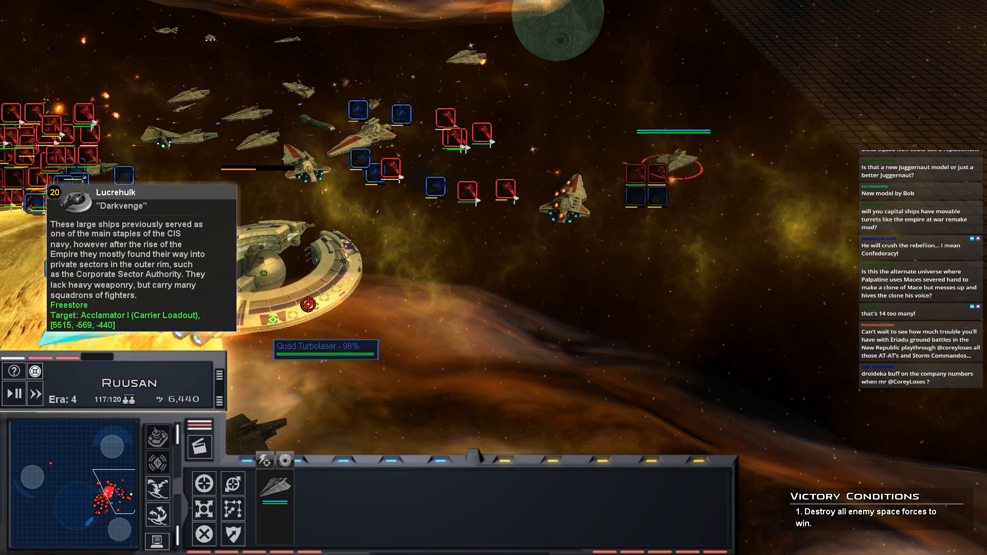
{"action": "scroll", "coordinate": [699, 298], "scroll_direction": "up", "scroll_amount": 3}
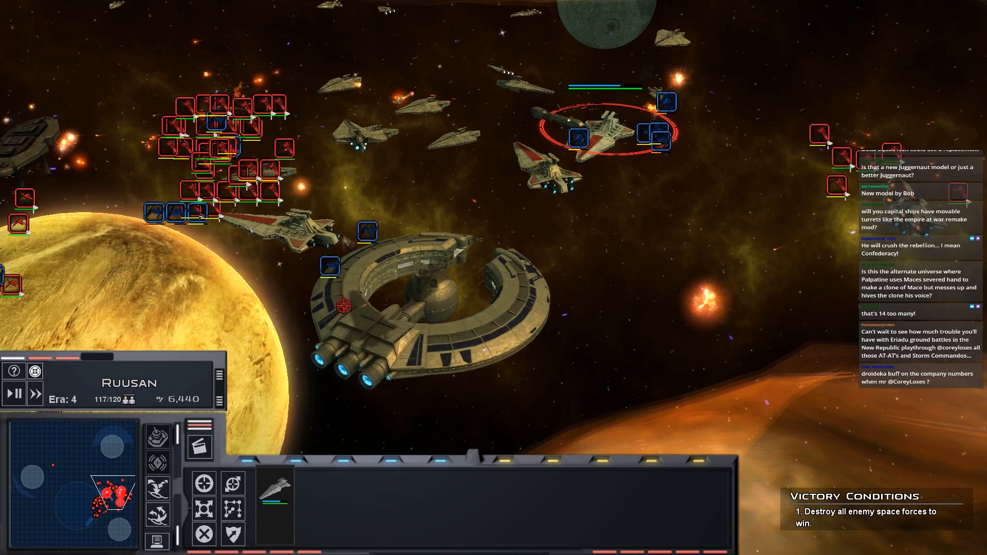
{"action": "scroll", "coordinate": [333, 307], "scroll_direction": "up", "scroll_amount": 2}
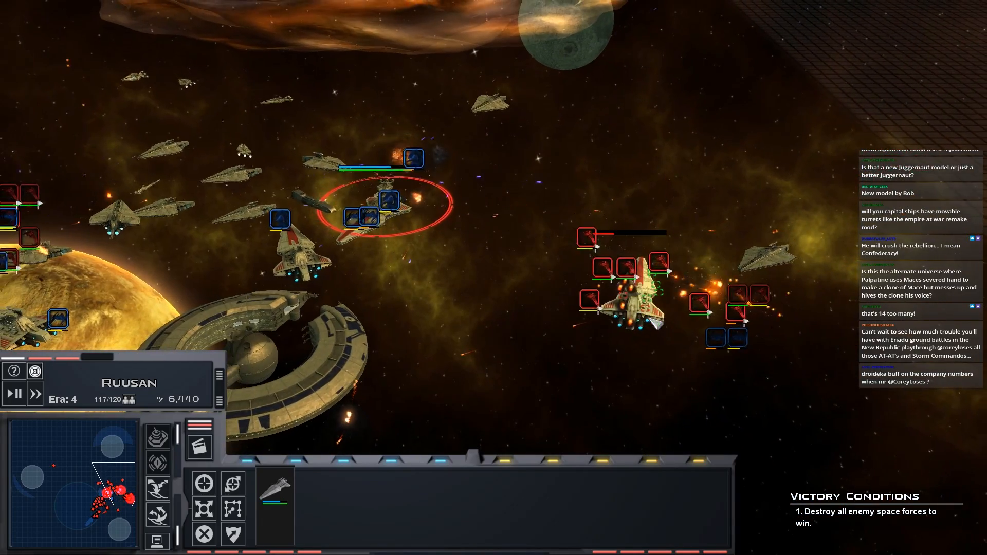
{"action": "left_click", "coordinate": [772, 259]}
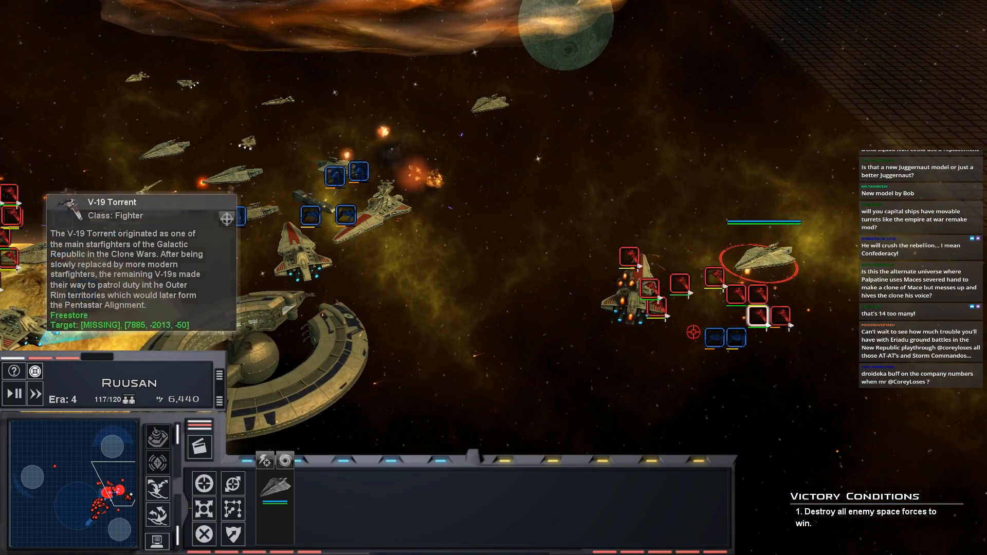
{"action": "left_click", "coordinate": [378, 230]}
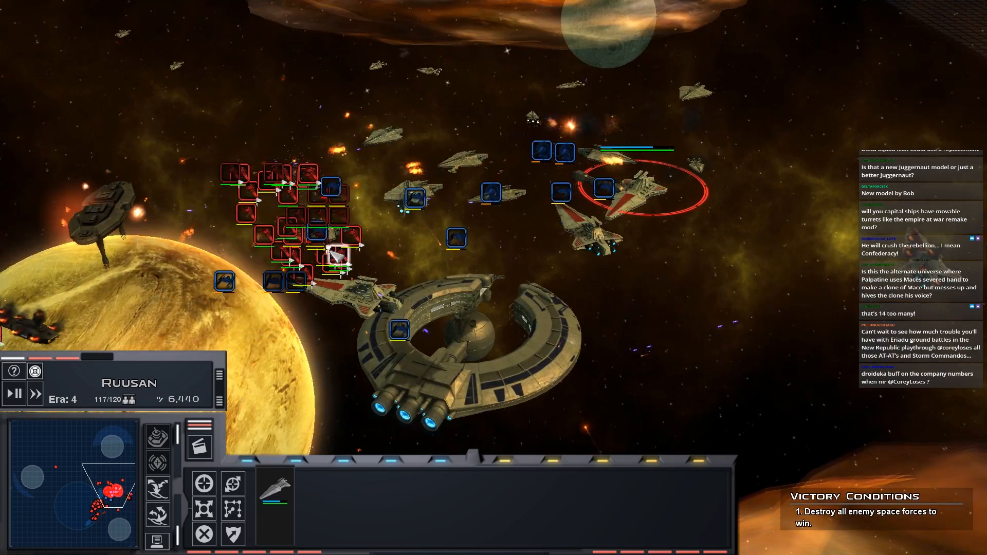
{"action": "mouse_move", "coordinate": [327, 256]}
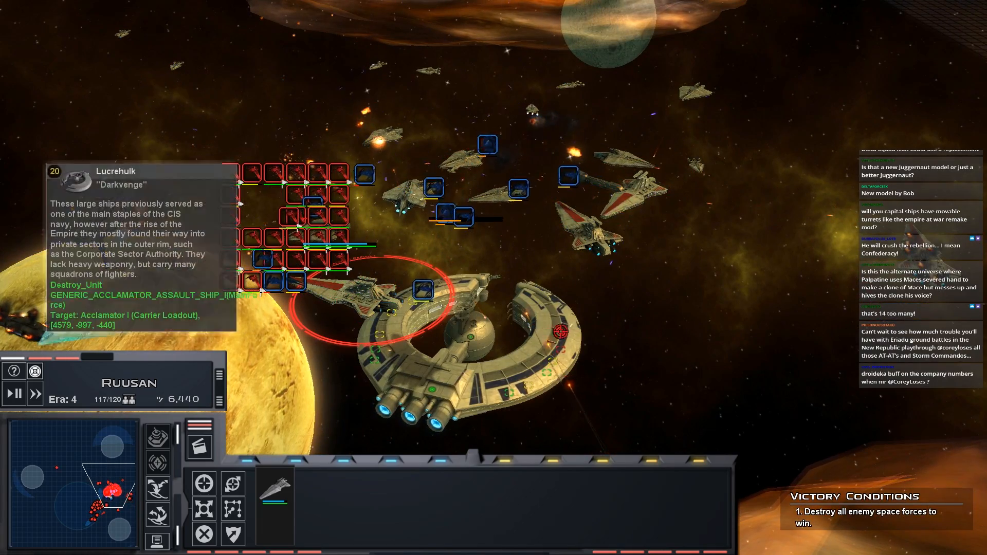
{"action": "left_click", "coordinate": [287, 225]}
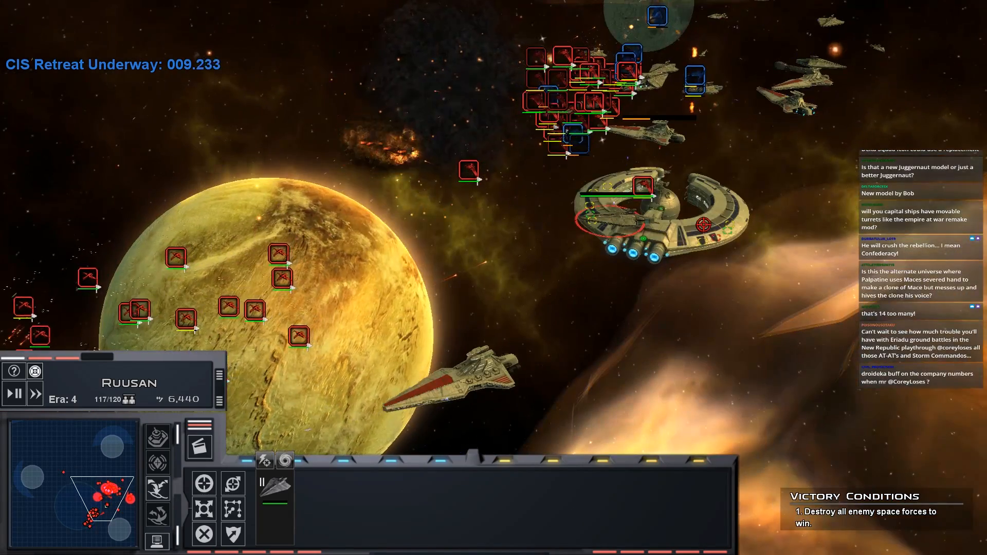
- Select every Republic warship and order them all to attack the Lucrehulk, winning Ruusan with no losses
{"action": "left_click_drag", "start_coordinate": [367, 60], "coordinate": [540, 401]}
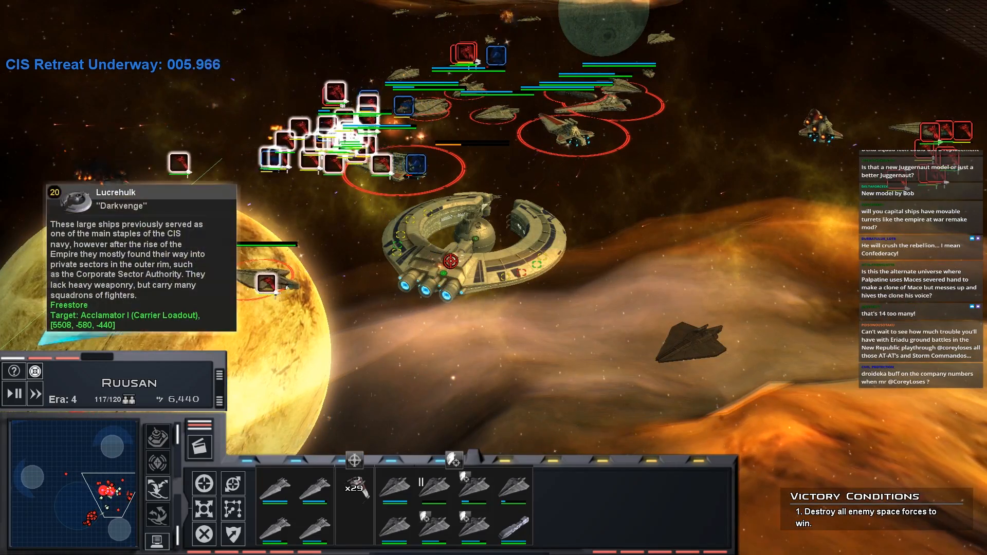
{"action": "key", "text": "ctrl+a"}
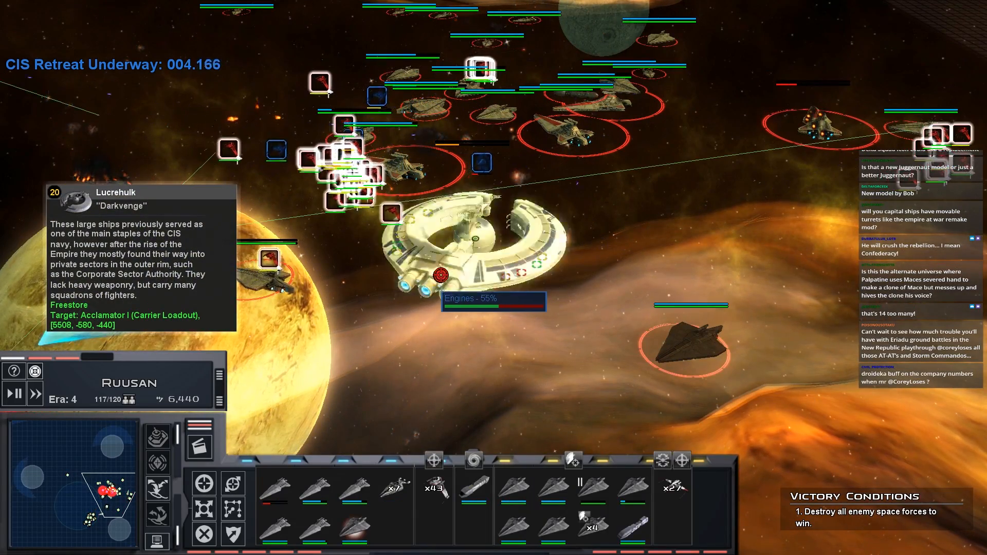
{"action": "right_click", "coordinate": [441, 276]}
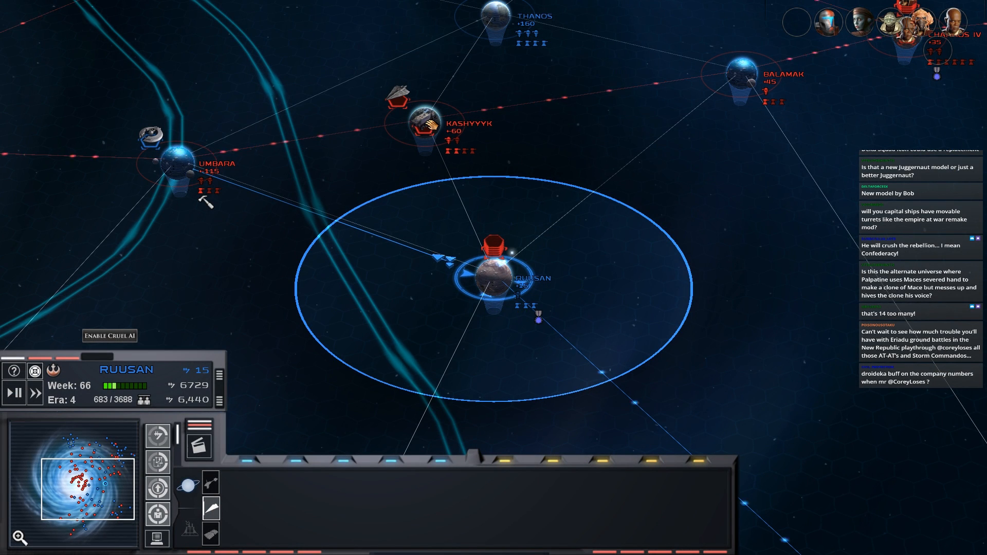
- Resume the campaign, check Charros IV, then select Kashyyyk to see the Empire Fleet in its Fleet 1 slot
{"action": "left_click_drag", "start_coordinate": [509, 289], "coordinate": [522, 99]}
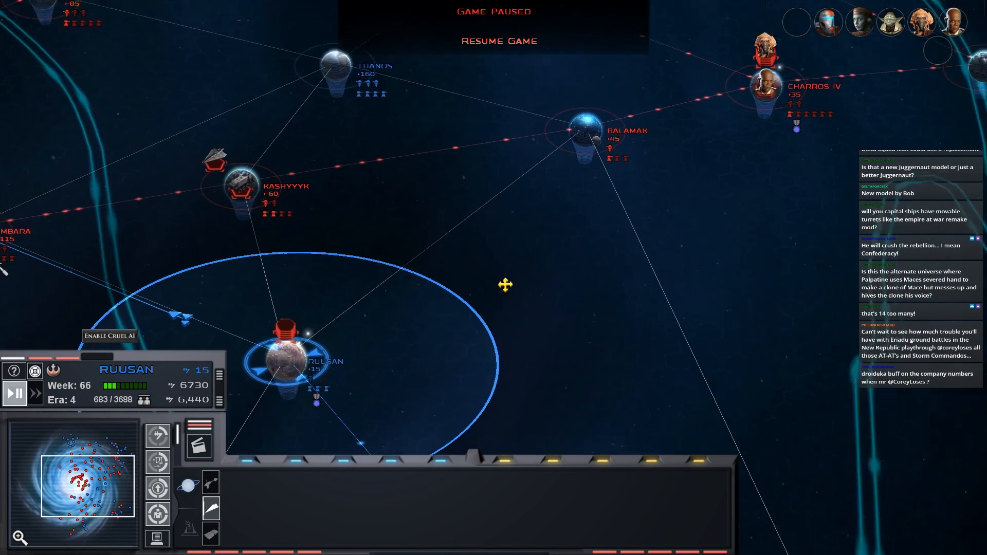
{"action": "left_click", "coordinate": [510, 40]}
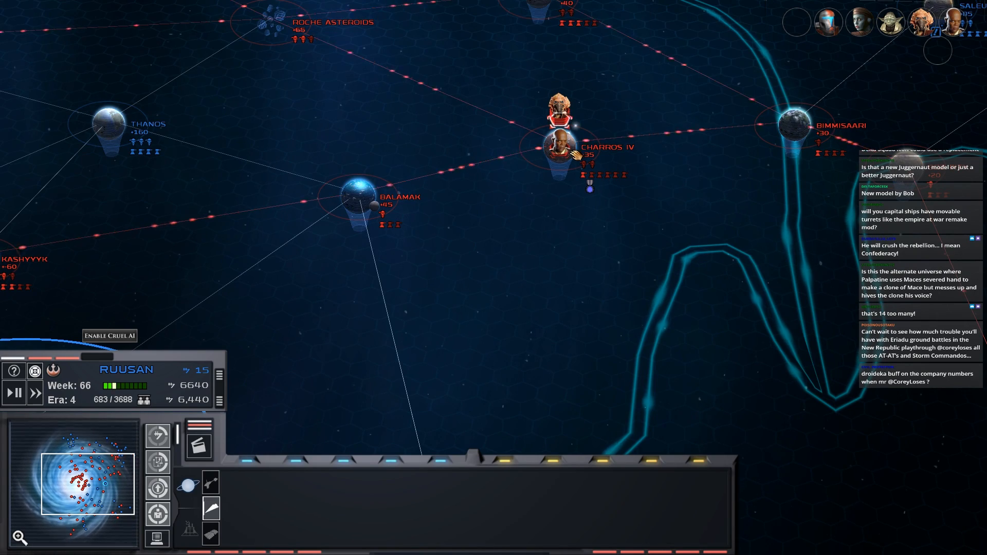
{"action": "left_click", "coordinate": [566, 125]}
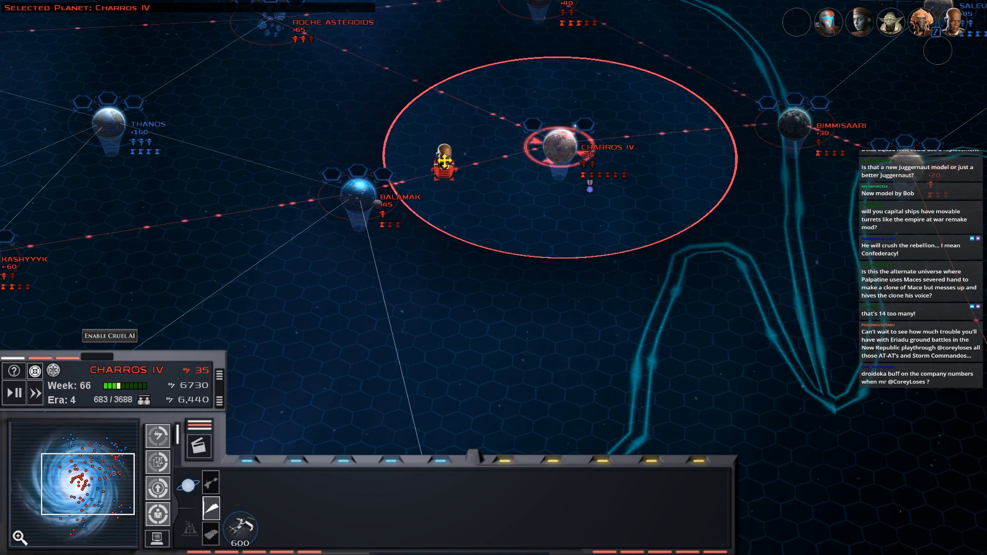
{"action": "left_click_drag", "start_coordinate": [445, 160], "coordinate": [106, 223]}
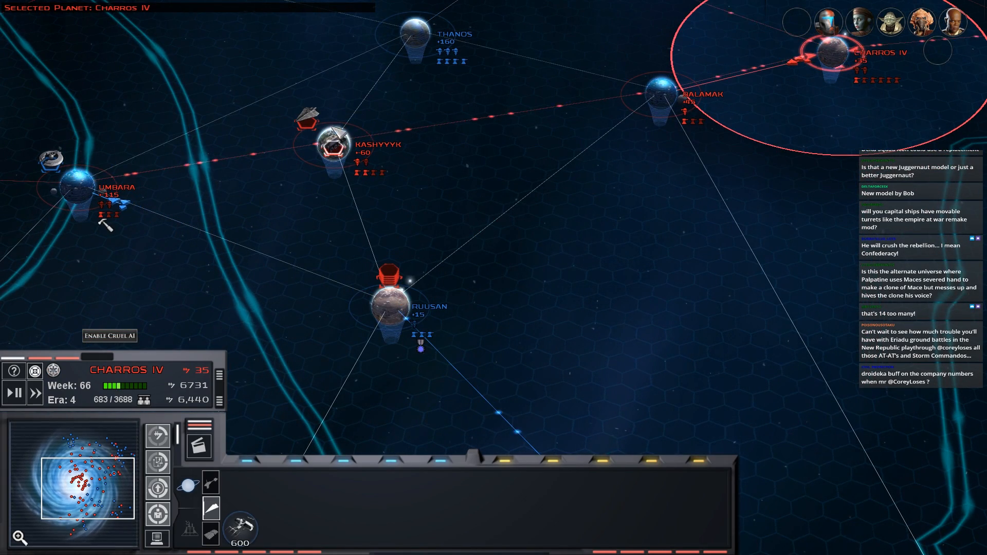
{"action": "left_click", "coordinate": [334, 143]}
{"action": "mouse_move", "coordinate": [106, 224]}
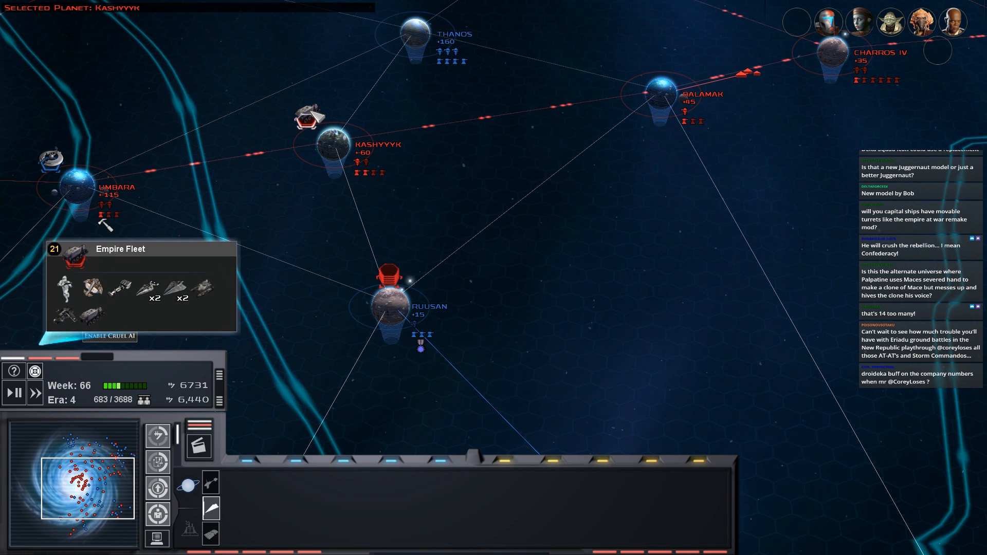
{"action": "scroll", "coordinate": [320, 116], "scroll_direction": "up", "scroll_amount": 3}
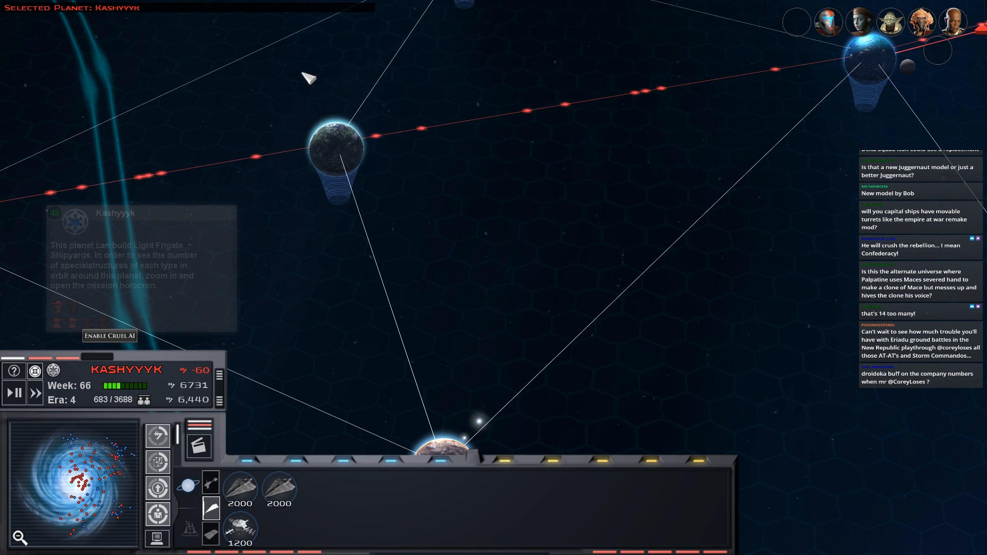
{"action": "scroll", "coordinate": [309, 69], "scroll_direction": "up", "scroll_amount": 2}
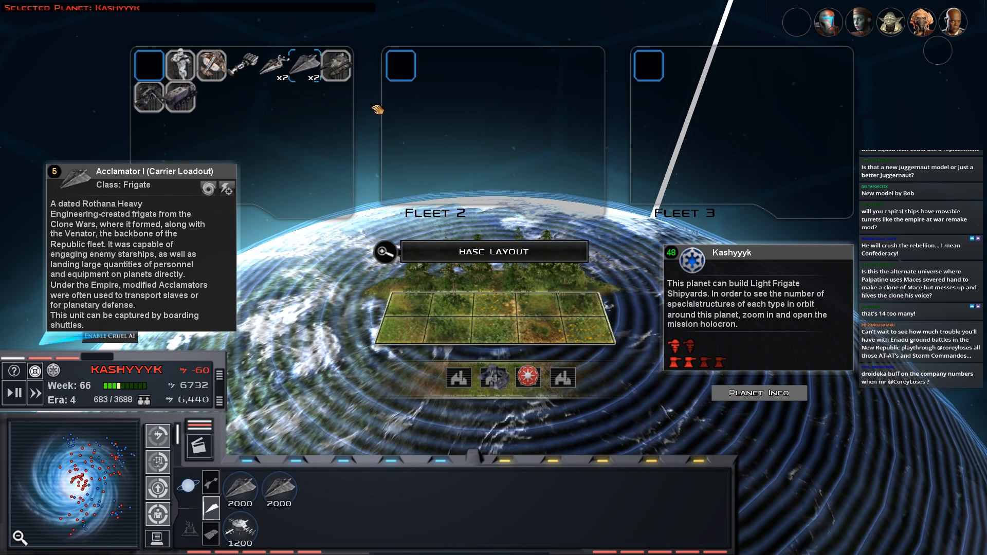
- Move Kashyyyk's ships from Fleet 1 into Fleet 2, then pan the map toward Telti and Umbara
{"action": "left_click_drag", "start_coordinate": [255, 73], "coordinate": [401, 94]}
{"action": "left_click_drag", "start_coordinate": [305, 66], "coordinate": [463, 97]}
{"action": "left_click_drag", "start_coordinate": [242, 65], "coordinate": [402, 127]}
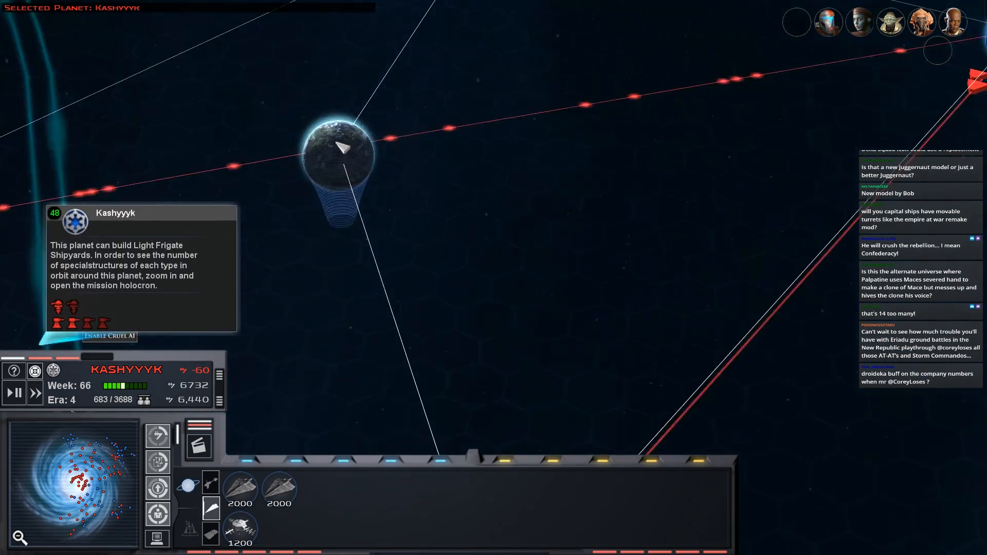
{"action": "scroll", "coordinate": [335, 142], "scroll_direction": "down", "scroll_amount": 3}
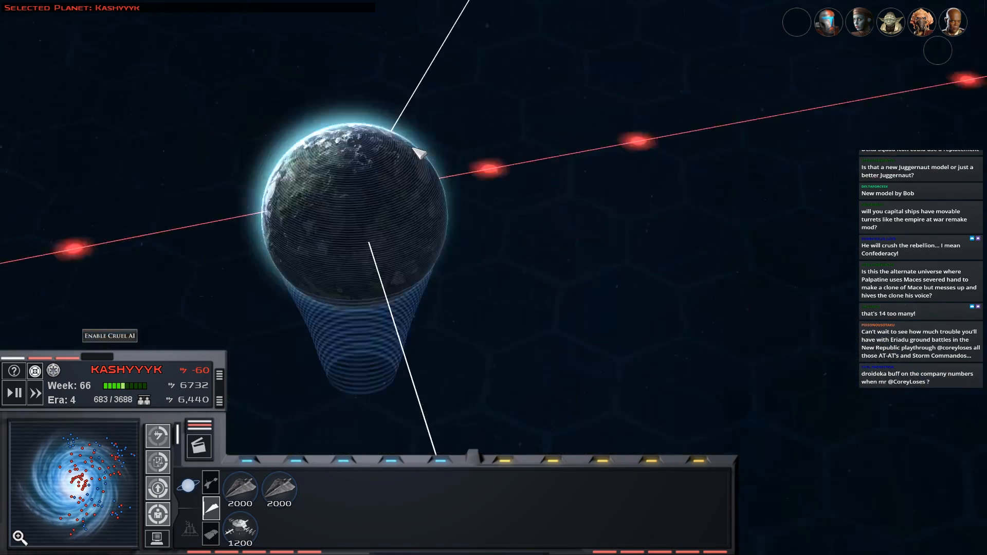
{"action": "scroll", "coordinate": [335, 141], "scroll_direction": "down", "scroll_amount": 2}
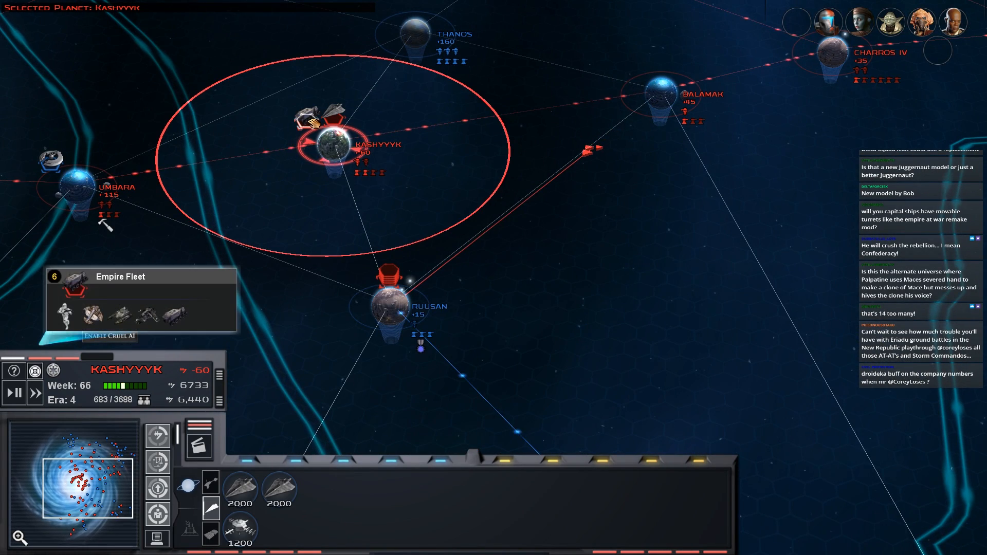
{"action": "left_click_drag", "start_coordinate": [332, 115], "coordinate": [380, 124]}
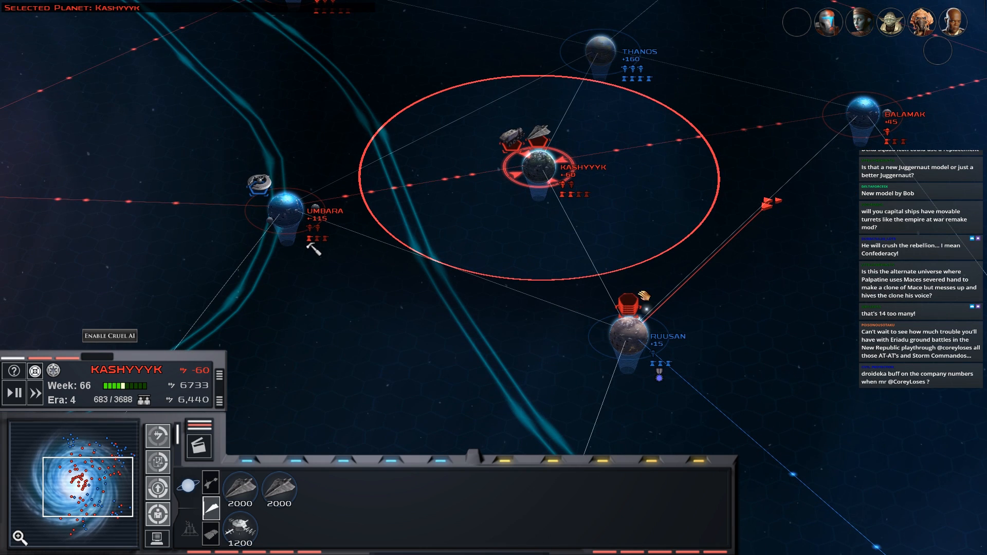
{"action": "left_click_drag", "start_coordinate": [309, 207], "coordinate": [197, 188]}
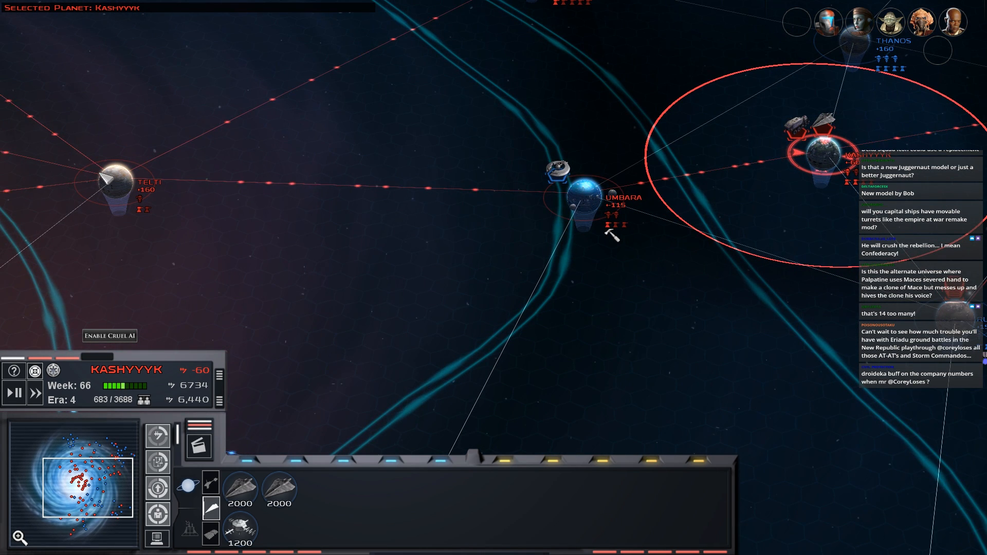
- Pause the campaign at Telti and browse Corellia, Duro and Humbarine before selecting Rendili
{"action": "left_click", "coordinate": [115, 180]}
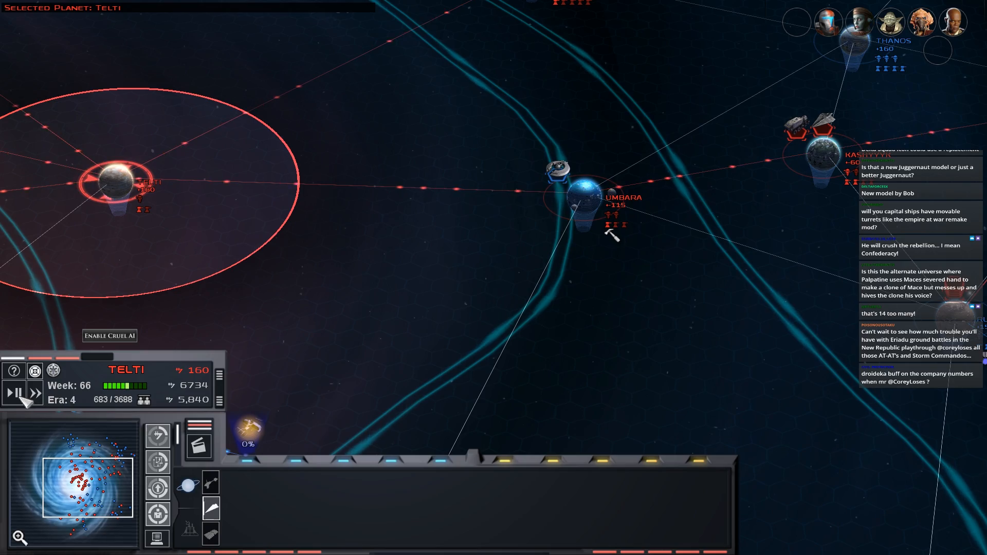
{"action": "left_click", "coordinate": [16, 392]}
{"action": "left_click_drag", "start_coordinate": [397, 245], "coordinate": [352, 239]}
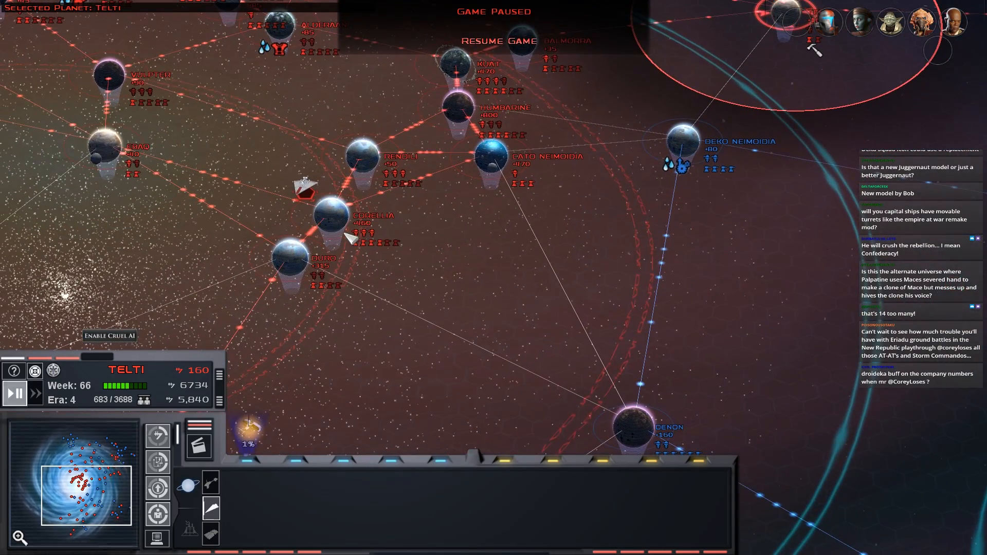
{"action": "left_click", "coordinate": [354, 228]}
{"action": "left_click", "coordinate": [284, 292]}
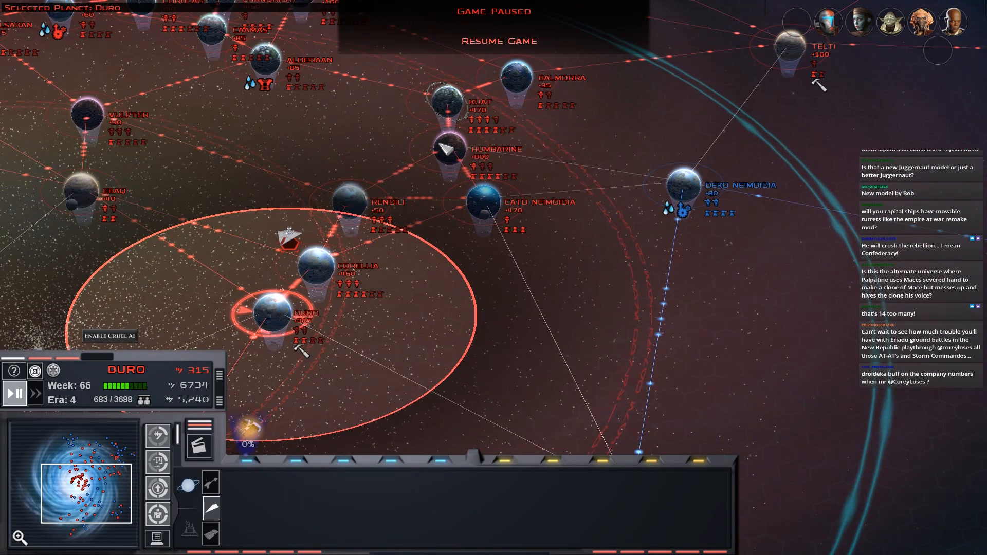
{"action": "left_click", "coordinate": [448, 153]}
{"action": "left_click", "coordinate": [352, 201]}
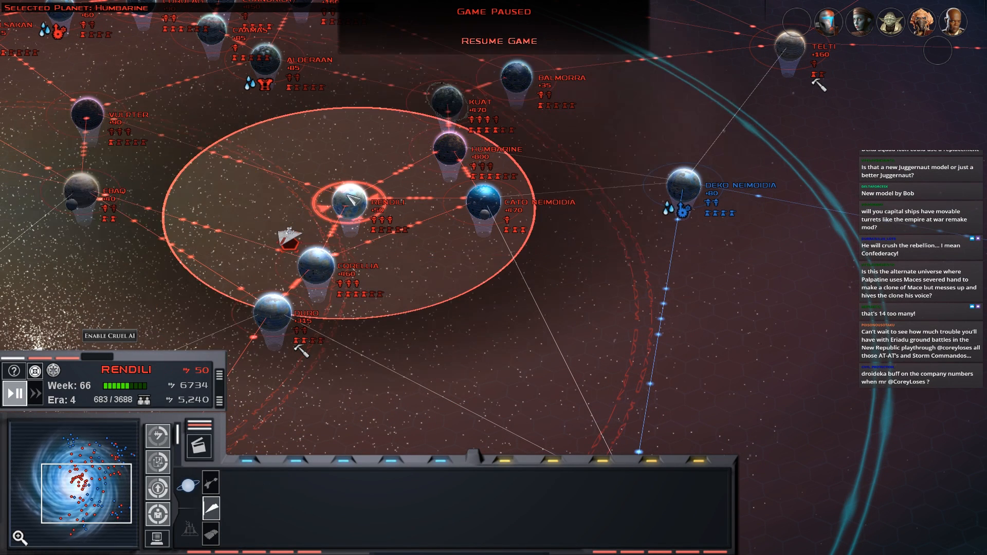
- Queue a capital ship and a 1350-credit frigate at Rendili, resume the campaign and zoom in on Ruusan's fleets
{"action": "left_click", "coordinate": [240, 531]}
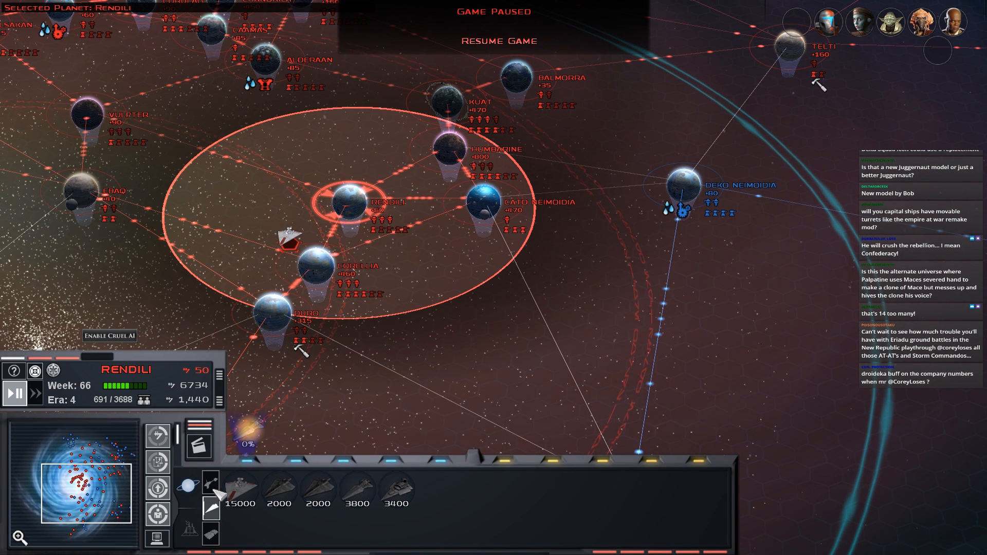
{"action": "left_click", "coordinate": [212, 485]}
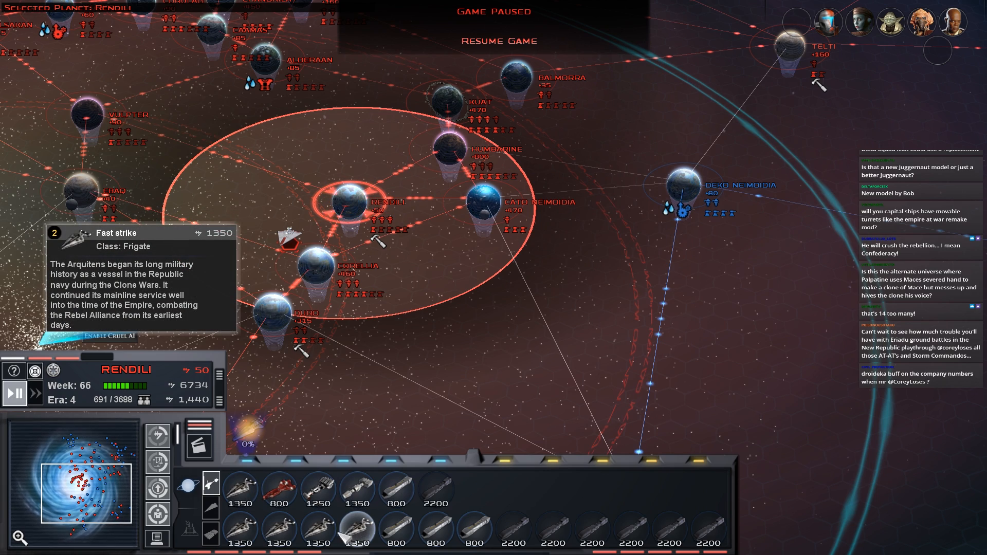
{"action": "left_click", "coordinate": [341, 533]}
{"action": "mouse_move", "coordinate": [421, 328]}
{"action": "left_mouse_down"}
{"action": "mouse_move", "coordinate": [459, 254]}
{"action": "mouse_move", "coordinate": [462, 197]}
{"action": "left_mouse_up"}
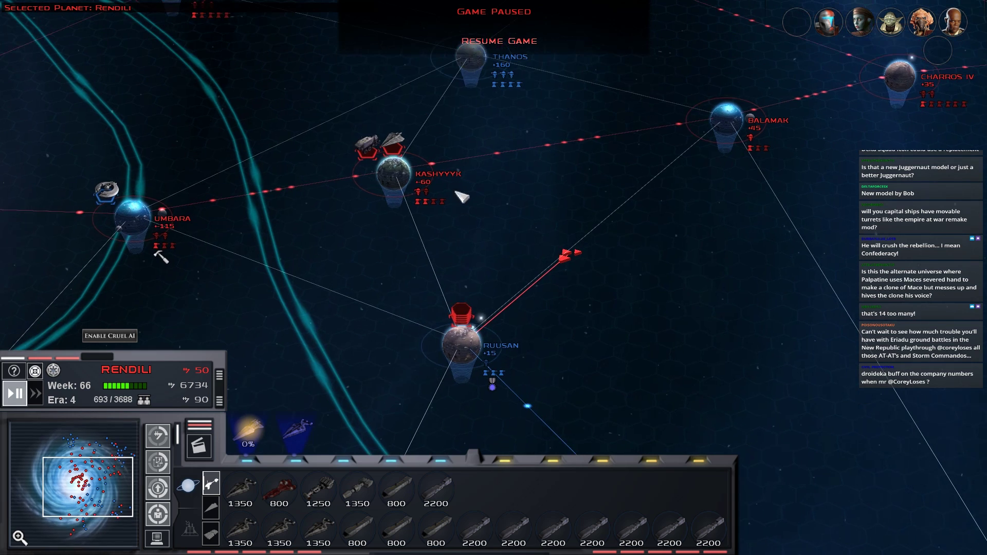
{"action": "left_click", "coordinate": [480, 40]}
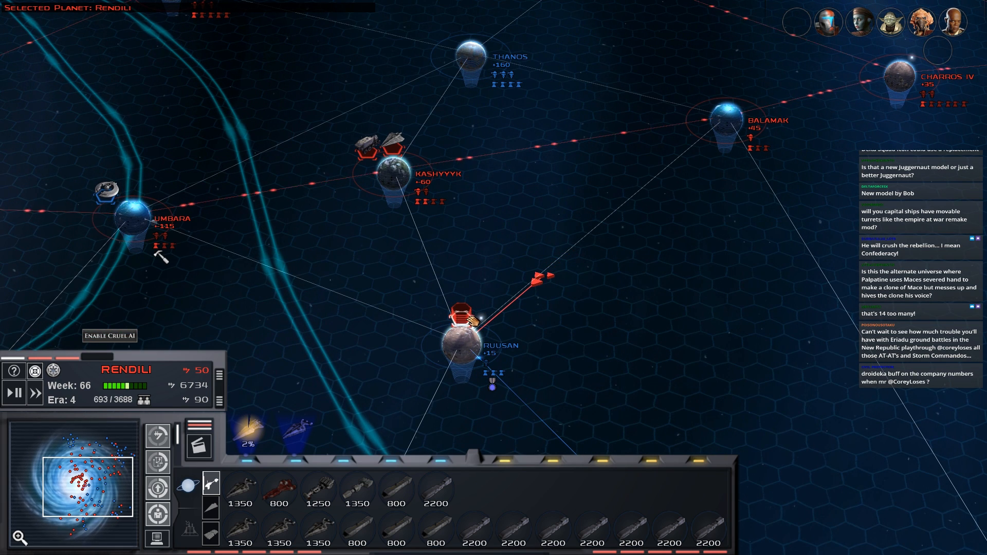
{"action": "mouse_move", "coordinate": [107, 191]}
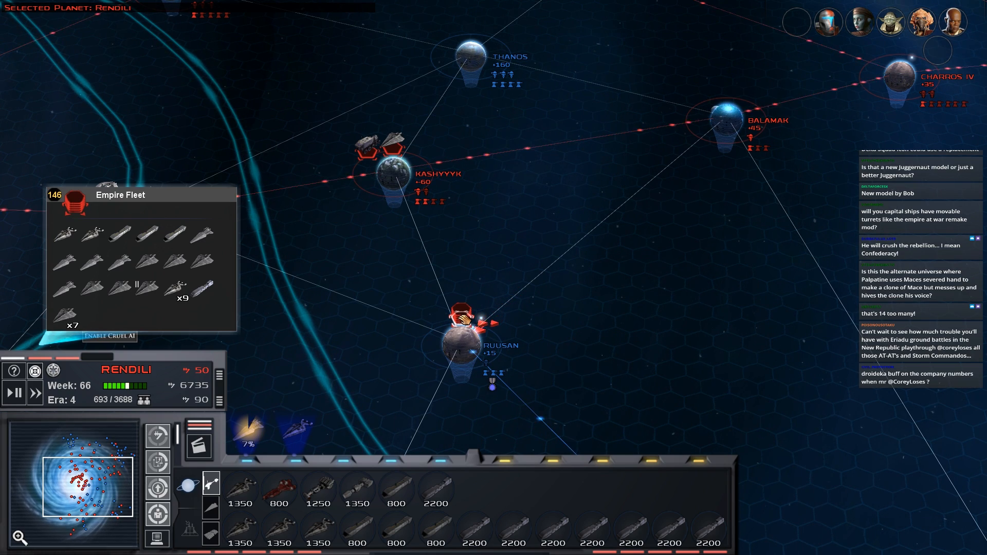
{"action": "double_click", "coordinate": [465, 321]}
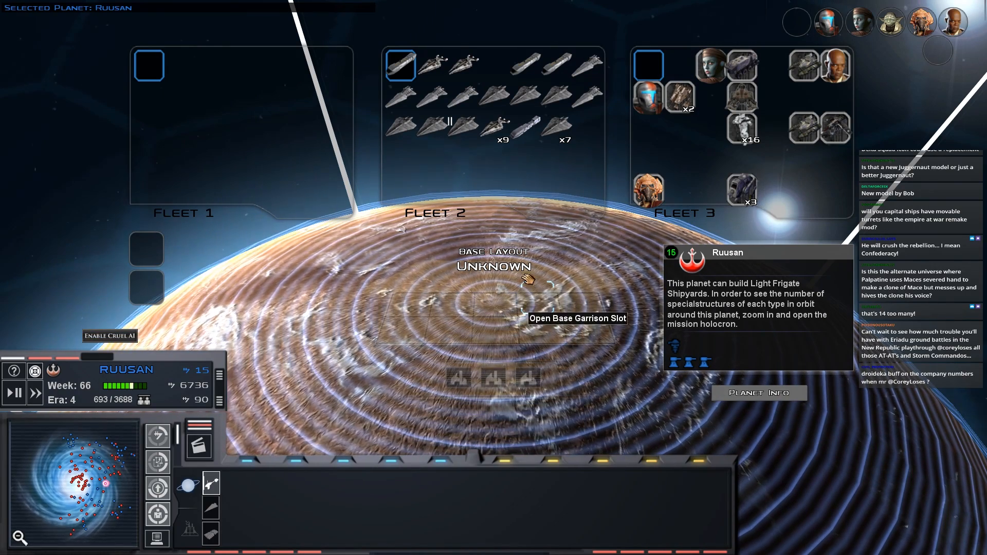
- Begin the Ruusan land battle directly from the Planetary Battle Imminent banner
{"action": "left_click", "coordinate": [429, 36]}
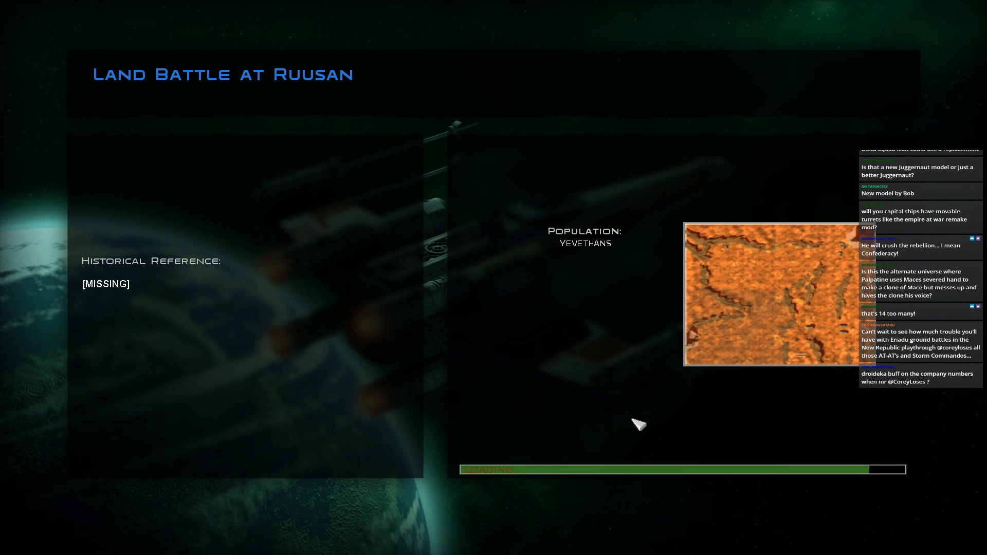
- Land a gunship from the reinforcements list inside the drop-zone ring
{"action": "left_click", "coordinate": [661, 515]}
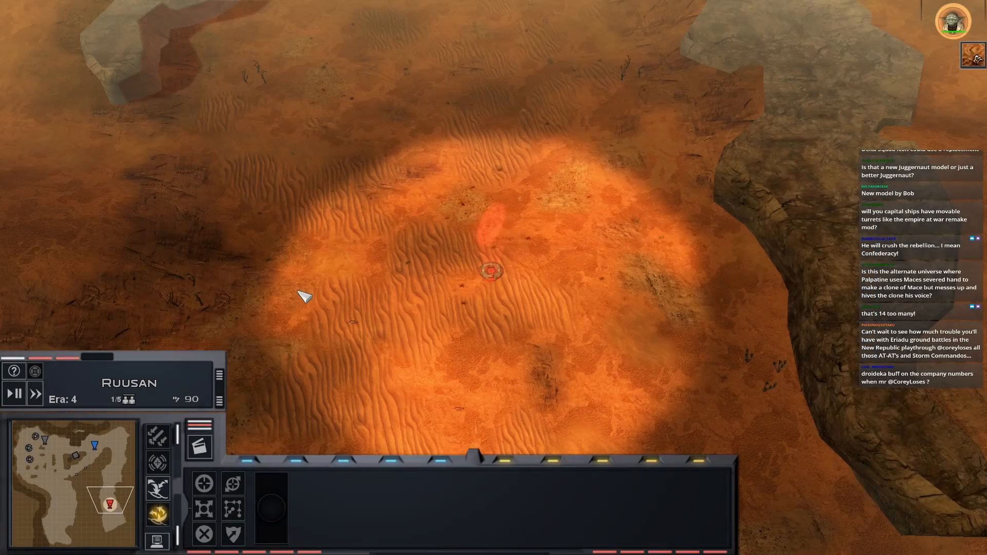
{"action": "left_click", "coordinate": [169, 486]}
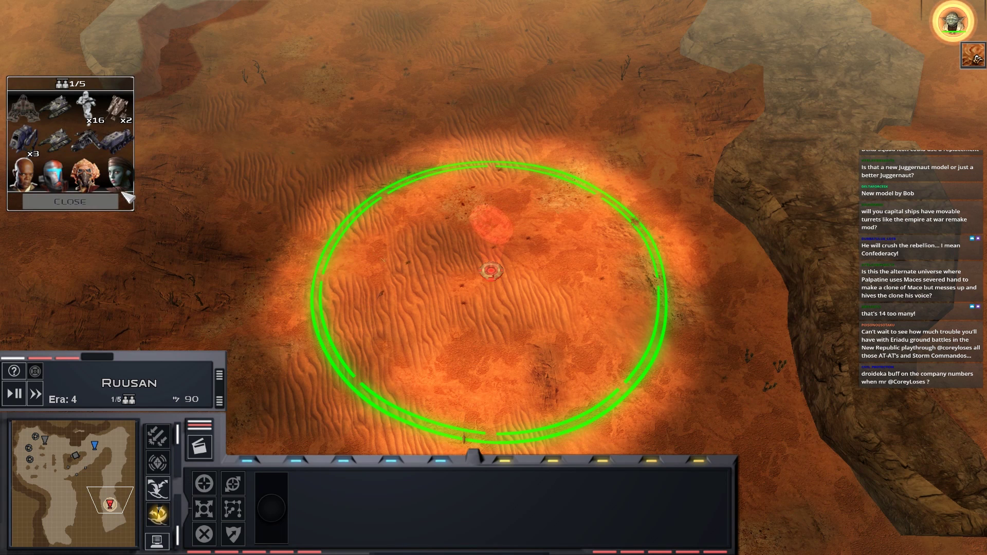
{"action": "left_click", "coordinate": [94, 148]}
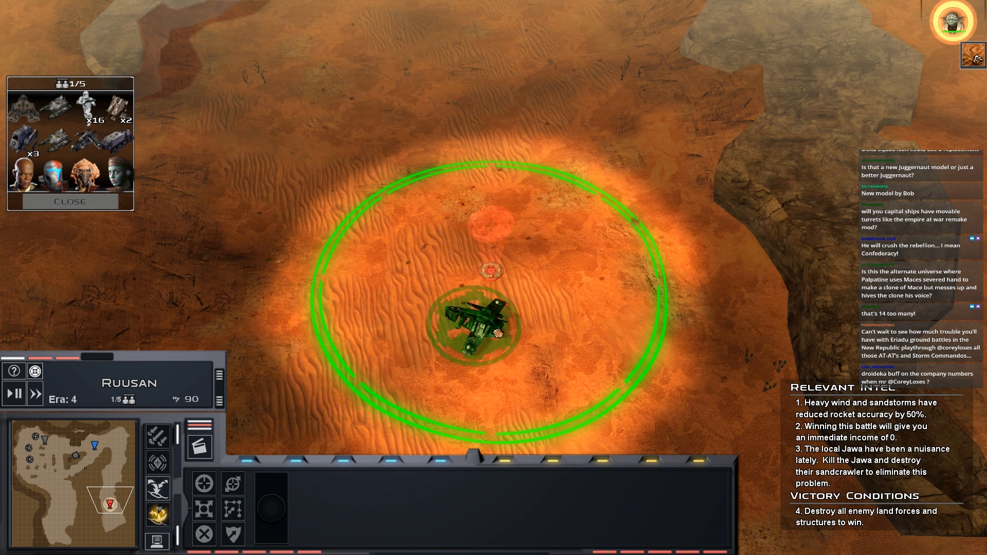
{"action": "left_click", "coordinate": [532, 340]}
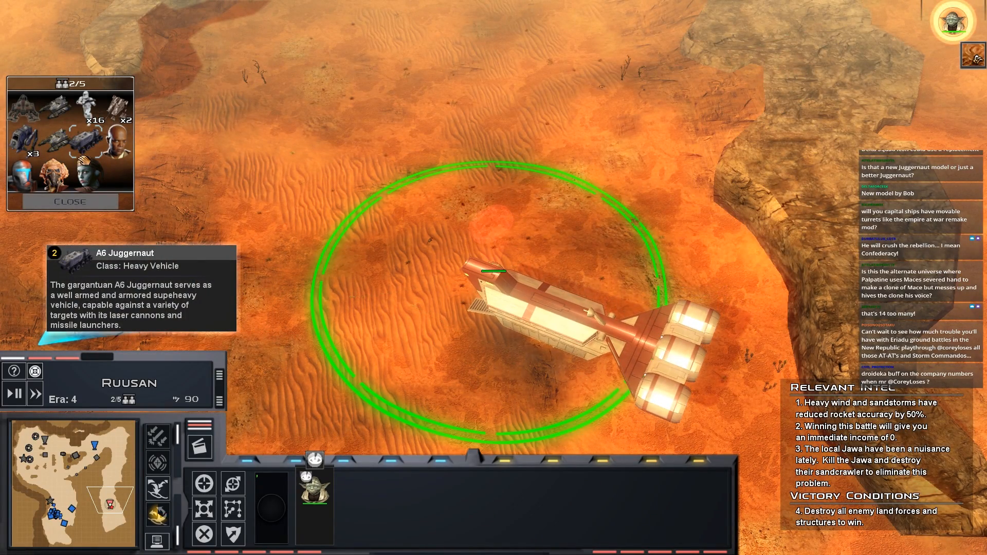
- Look over the base and drop zone, then land the A6 Juggernaut, raising population to 4/5
{"action": "left_click", "coordinate": [61, 515]}
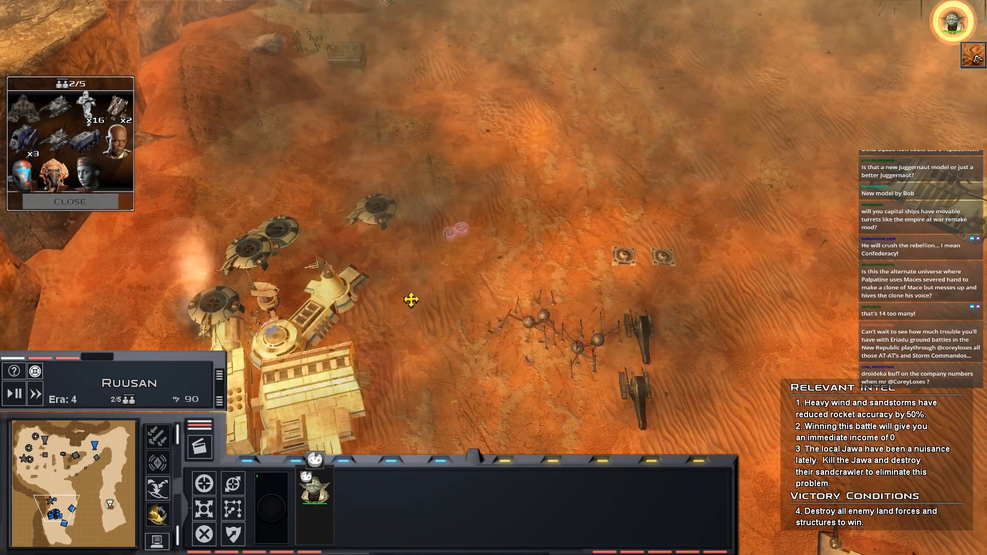
{"action": "key", "text": "Down"}
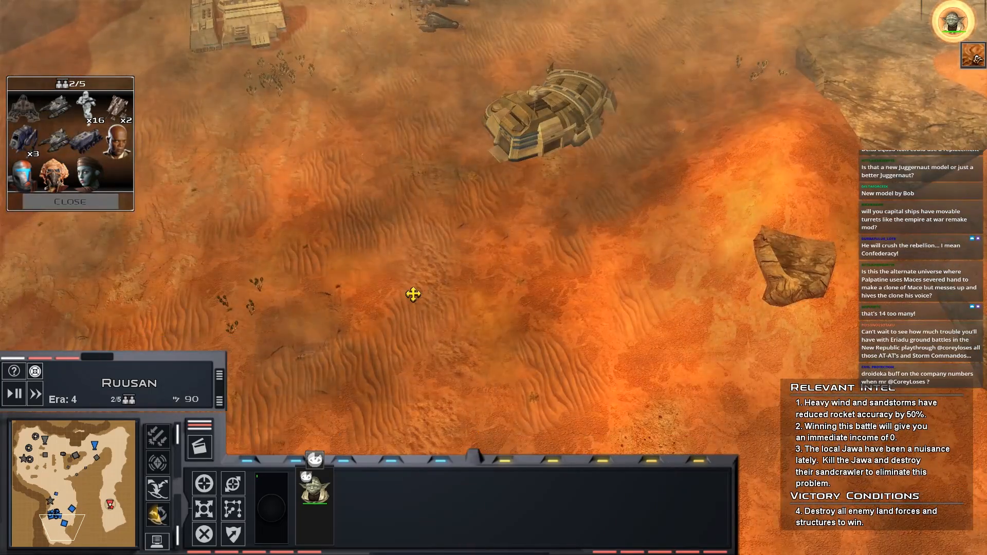
{"action": "key", "text": "space"}
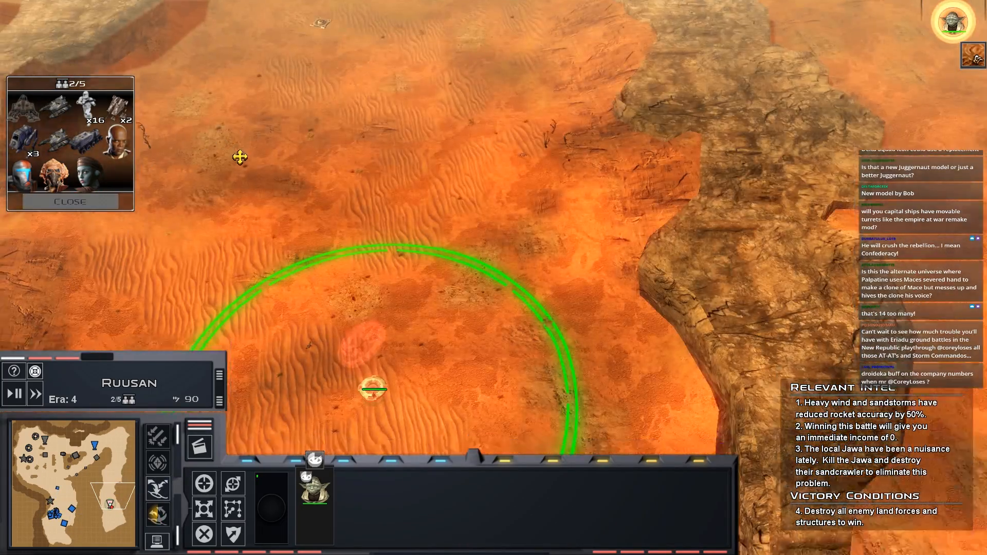
{"action": "key", "text": "Down"}
{"action": "key", "text": "Down"}
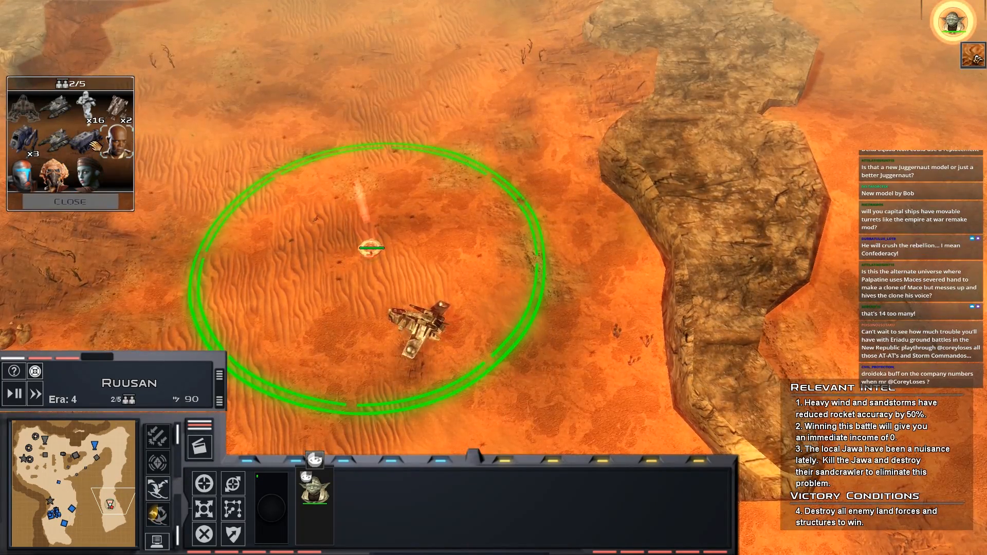
{"action": "left_click", "coordinate": [348, 193]}
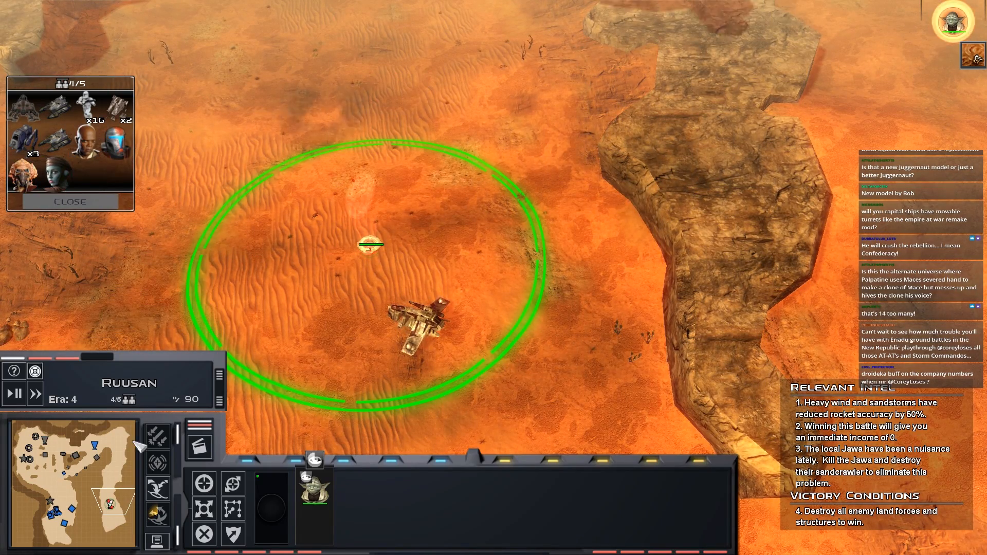
- Survey the junk pile, sandcrawler area and south-west desert via the minimap, returning to the deployed units
{"action": "left_click", "coordinate": [74, 455]}
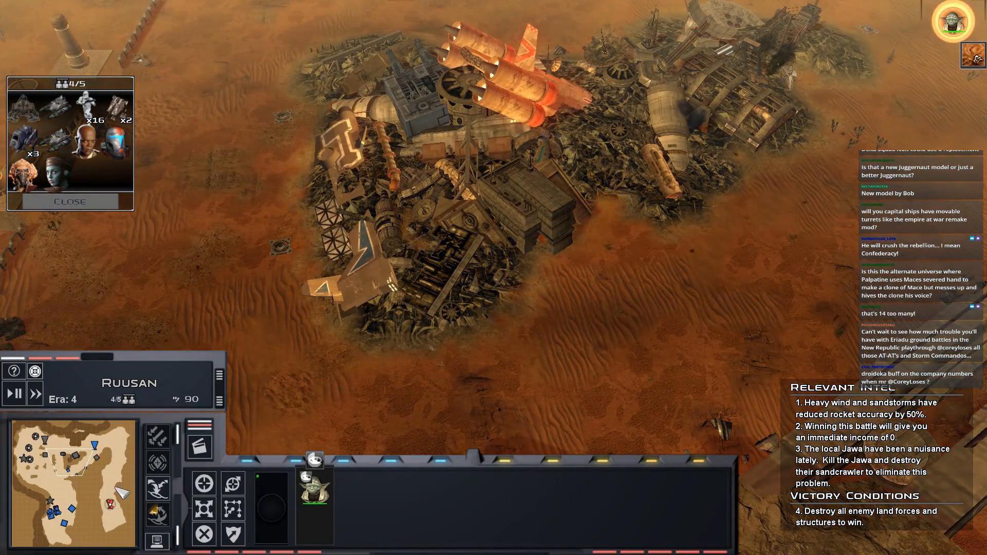
{"action": "left_click", "coordinate": [112, 503]}
{"action": "scroll", "coordinate": [349, 303], "scroll_direction": "up", "scroll_amount": 3}
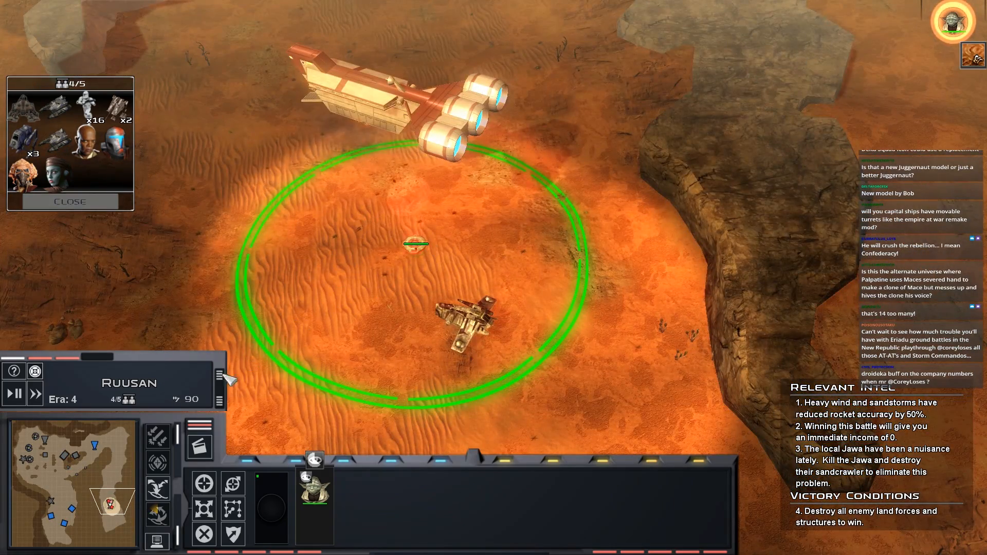
{"action": "left_click", "coordinate": [31, 460]}
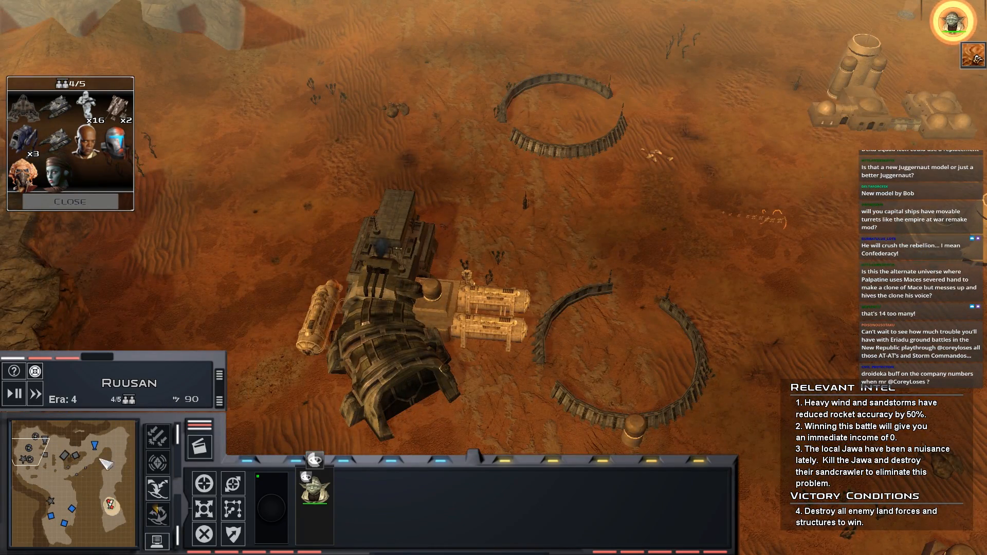
{"action": "left_click", "coordinate": [63, 504]}
{"action": "left_click", "coordinate": [107, 505]}
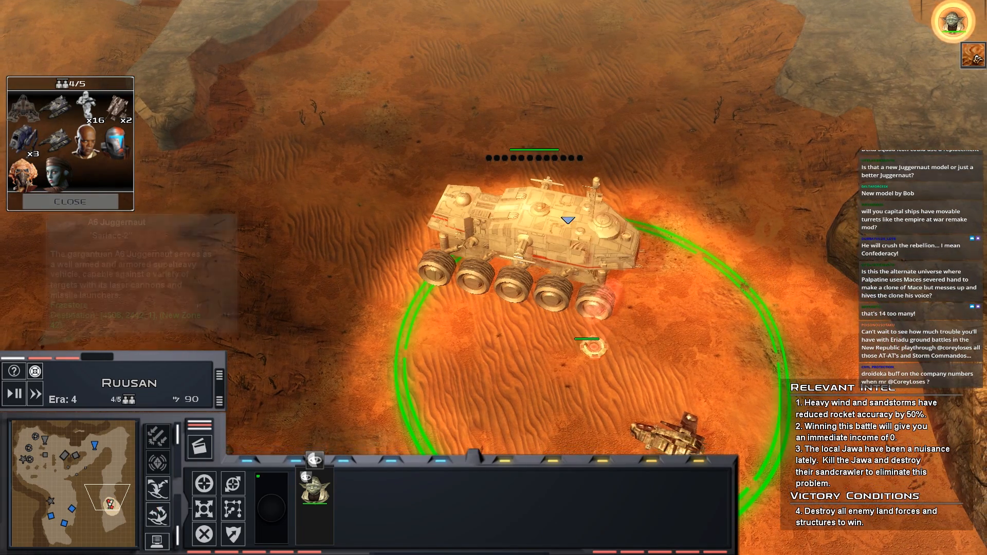
{"action": "mouse_move", "coordinate": [540, 231]}
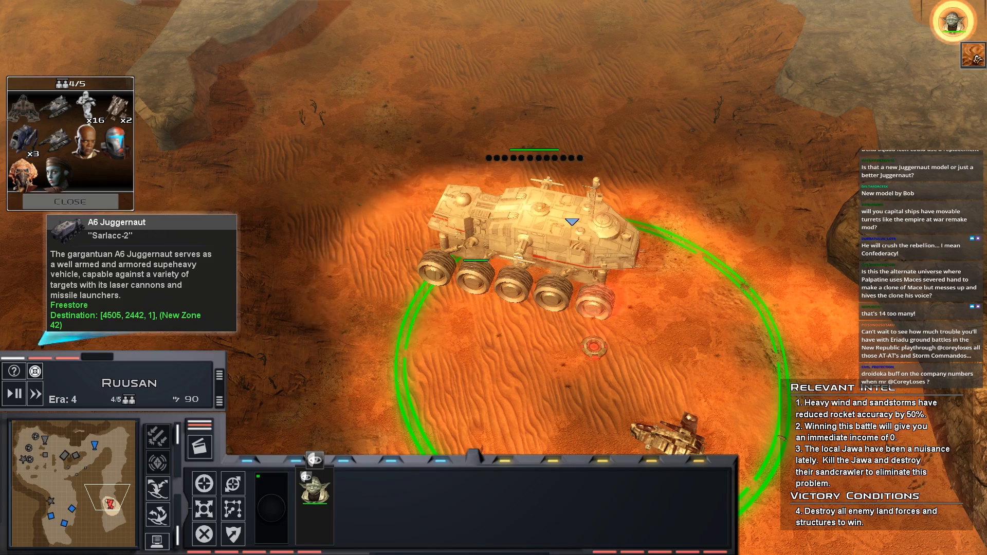
- Garrison Yoda inside the A6 Juggernaut, check the unit groups and speed up the battle
{"action": "right_click", "coordinate": [571, 222]}
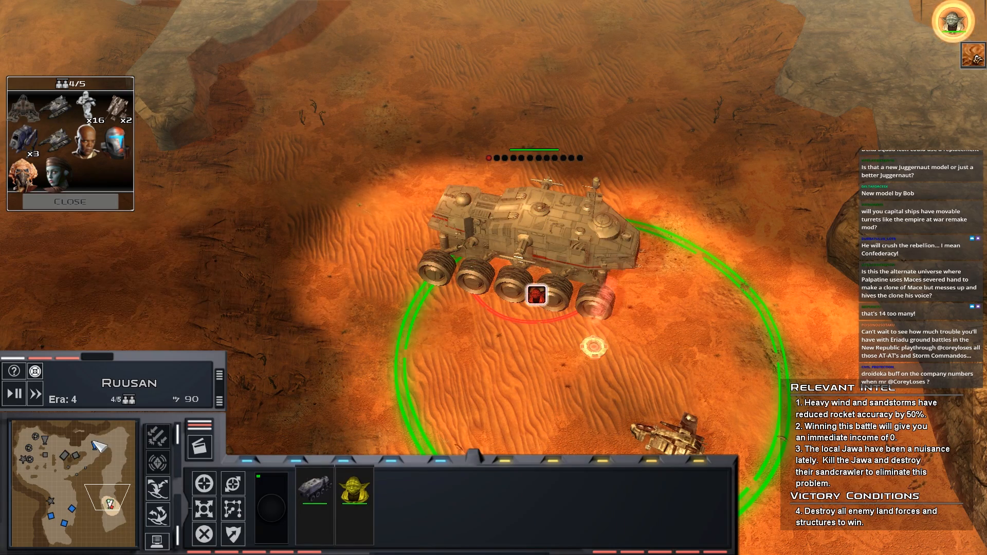
{"action": "left_click", "coordinate": [106, 494]}
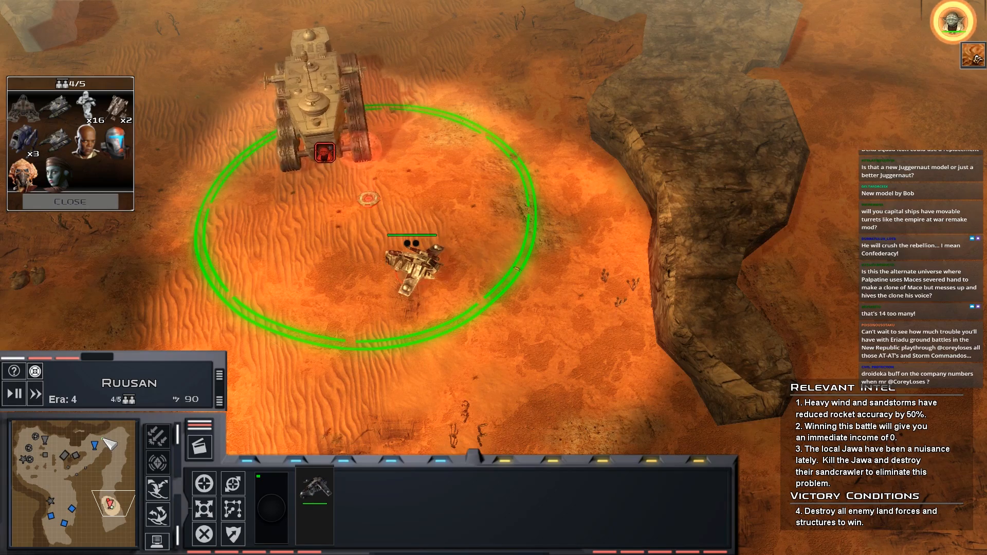
{"action": "key", "text": "1"}
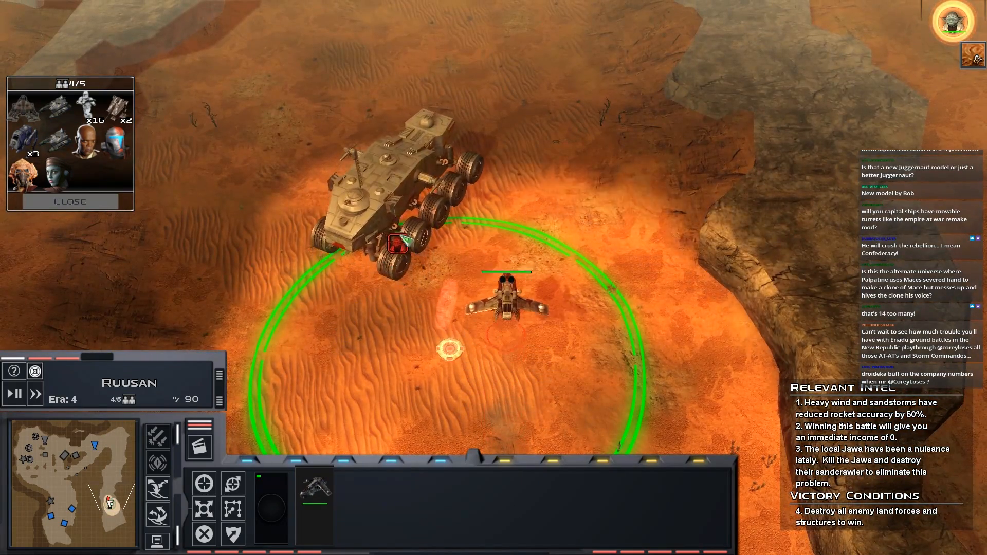
{"action": "key", "text": "2"}
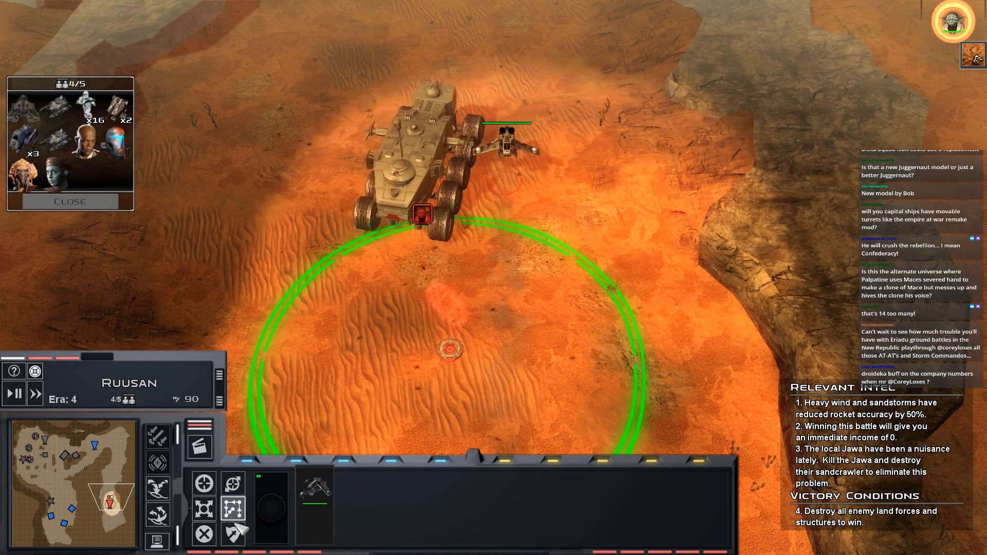
{"action": "key", "text": "2"}
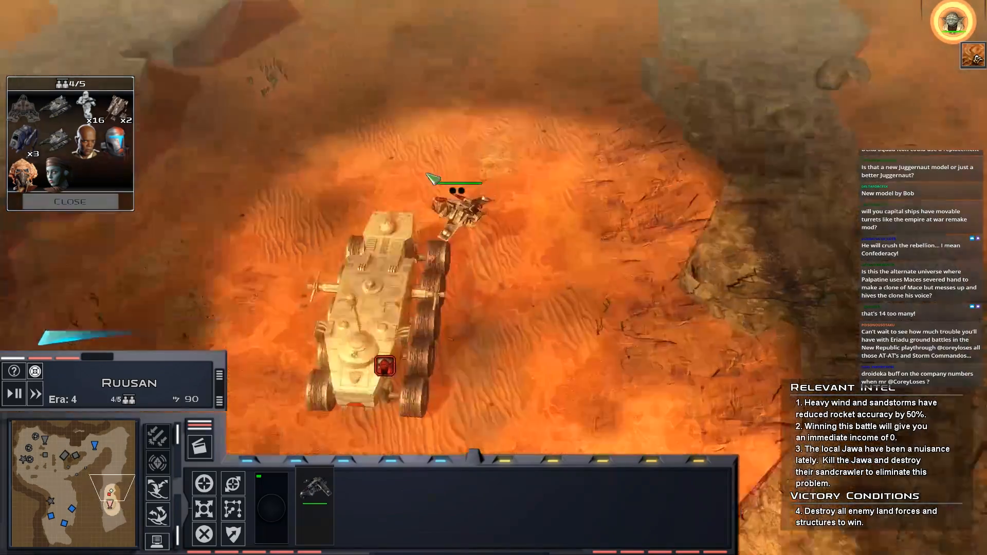
{"action": "left_click", "coordinate": [35, 394]}
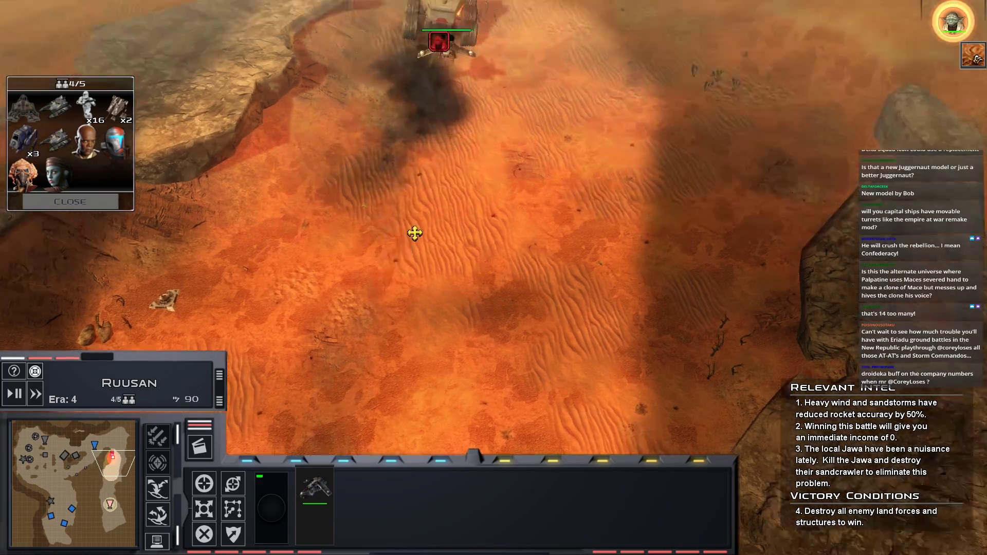
{"action": "scroll", "coordinate": [413, 201], "scroll_direction": "up", "scroll_amount": 2}
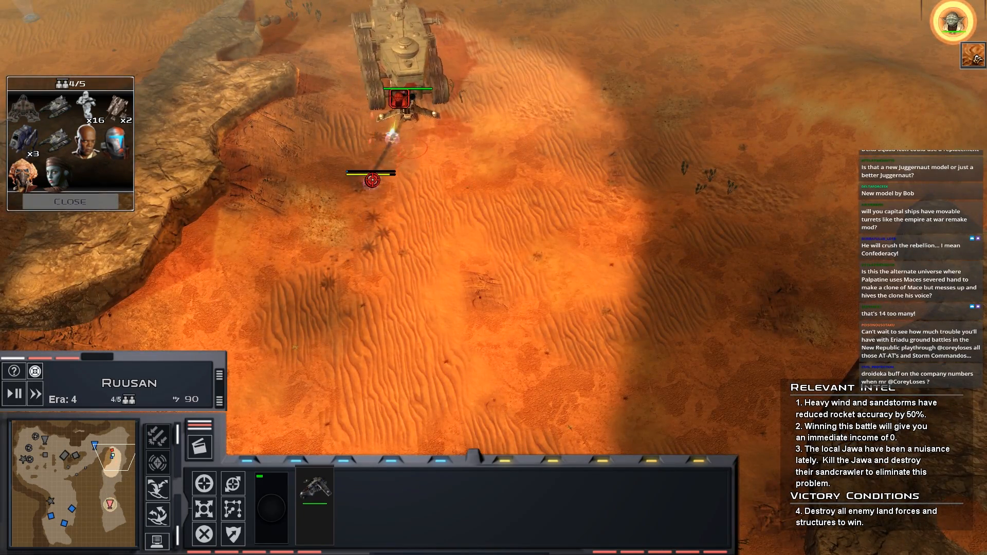
{"action": "scroll", "coordinate": [373, 180], "scroll_direction": "up", "scroll_amount": 2}
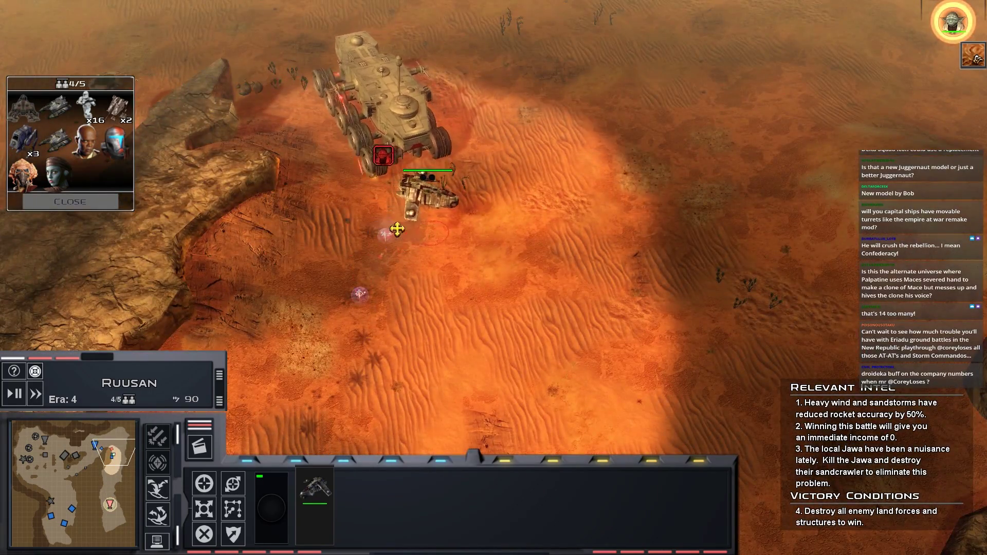
{"action": "scroll", "coordinate": [397, 229], "scroll_direction": "up", "scroll_amount": 2}
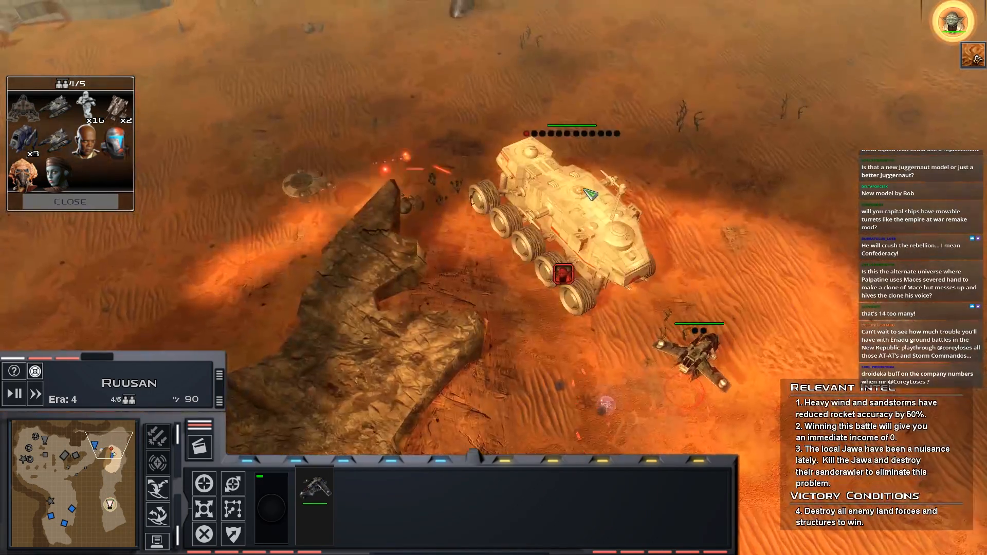
- Box-select the Juggernaut, Yoda and the gunship in turn while swinging the camera over the desert
{"action": "mouse_move", "coordinate": [289, 71]}
{"action": "left_mouse_down"}
{"action": "mouse_move", "coordinate": [510, 237]}
{"action": "mouse_move", "coordinate": [679, 324]}
{"action": "left_mouse_up"}
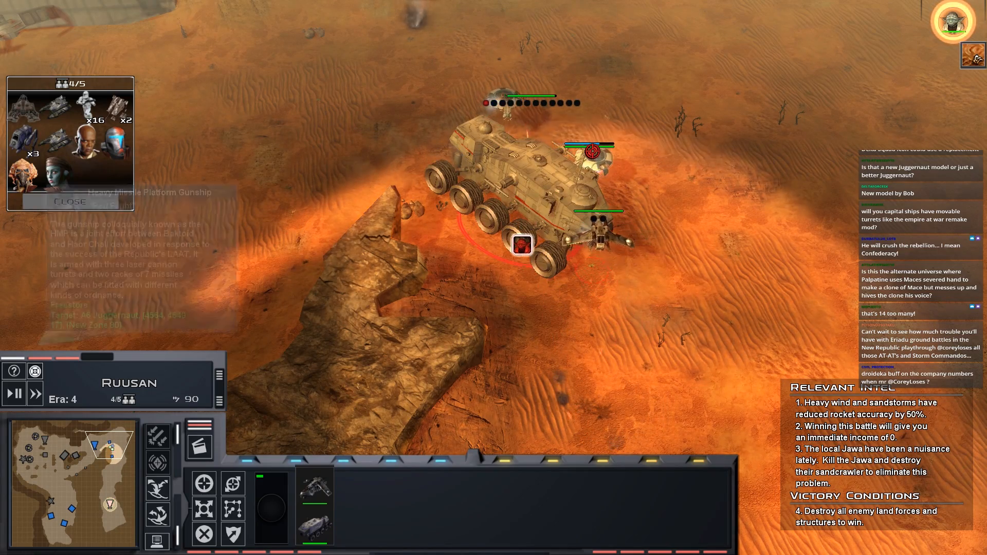
{"action": "left_click_drag", "start_coordinate": [620, 166], "coordinate": [606, 199]}
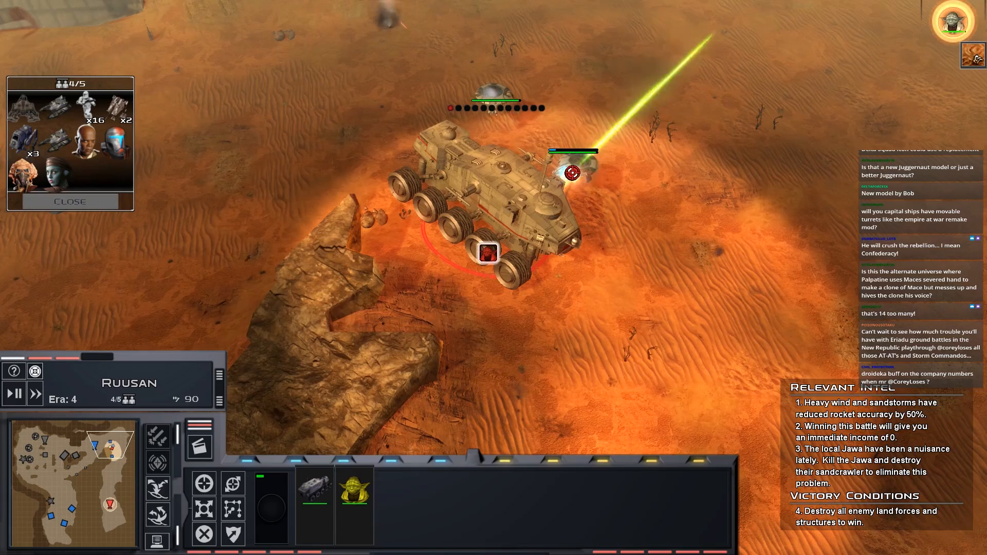
{"action": "scroll", "coordinate": [607, 199], "scroll_direction": "up", "scroll_amount": 2}
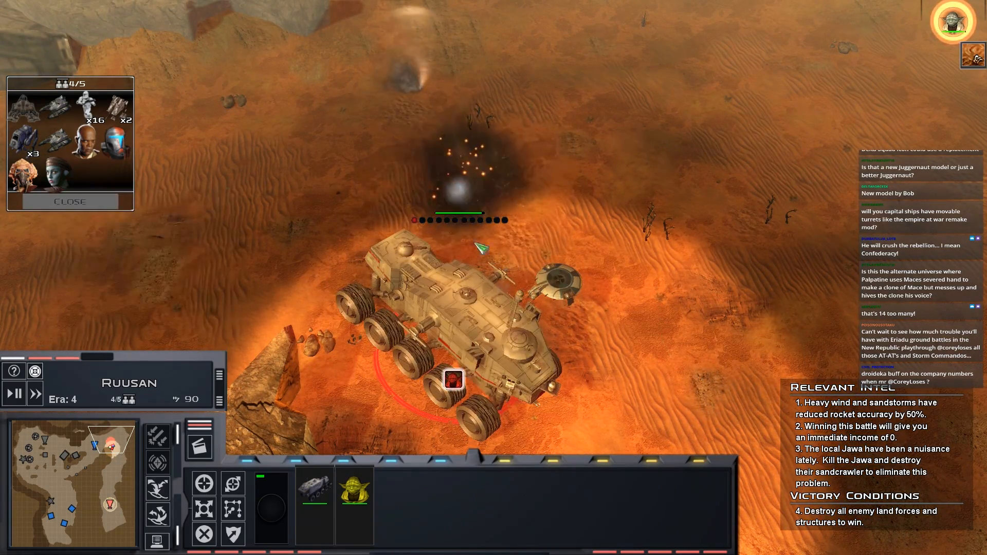
{"action": "left_click_drag", "start_coordinate": [314, 203], "coordinate": [601, 443]}
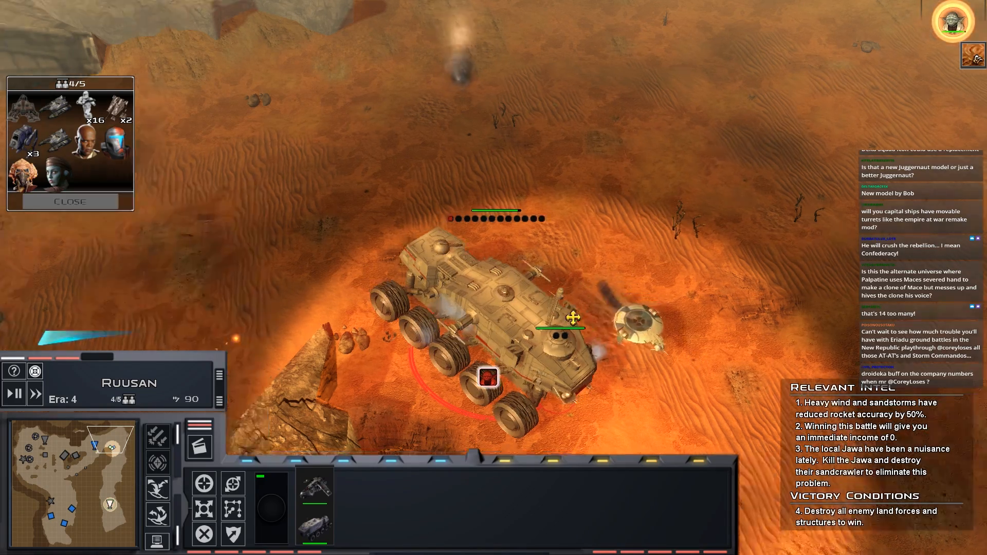
{"action": "left_click_drag", "start_coordinate": [594, 305], "coordinate": [577, 319]}
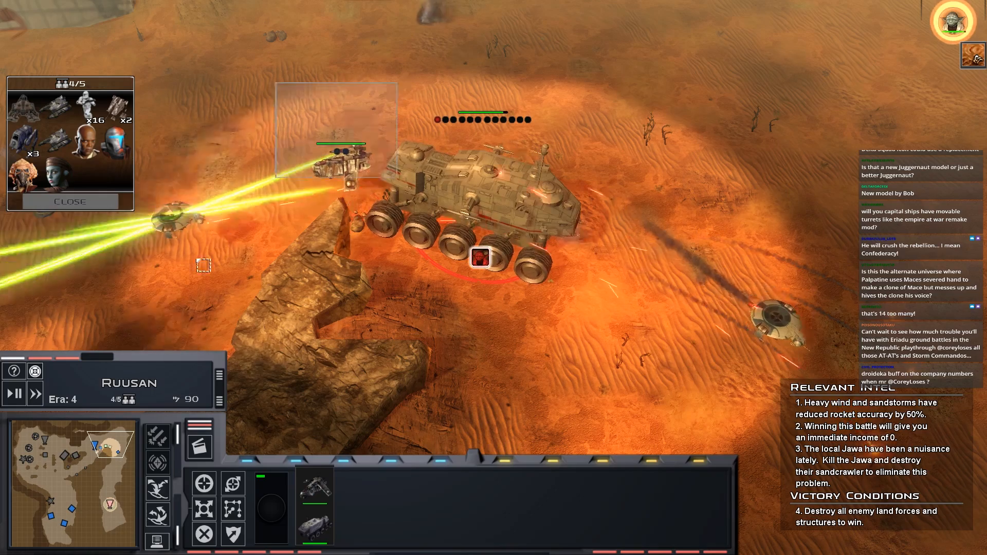
{"action": "left_click", "coordinate": [255, 168]}
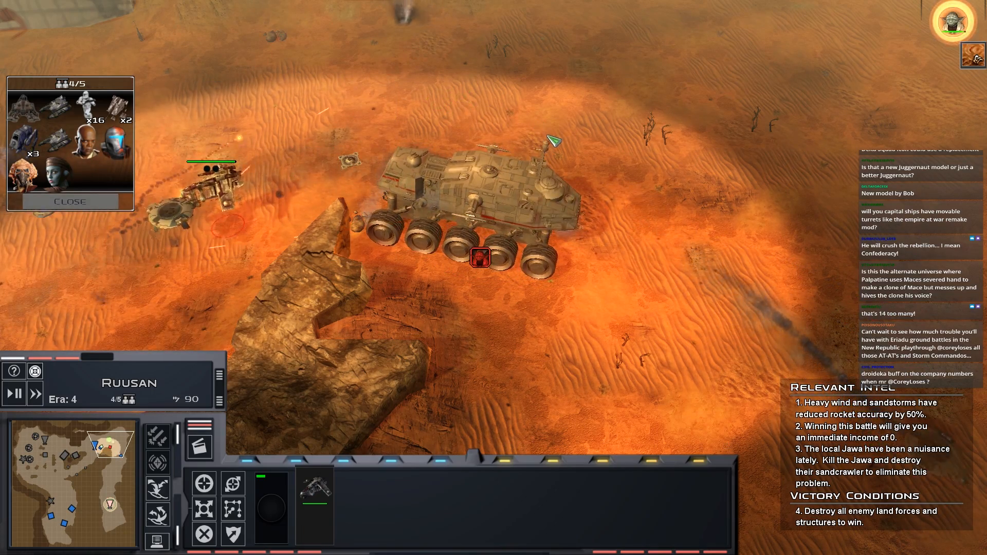
- Alternate command between the gunship and the Juggernaut with Yoda as the droid missile platform attacks
{"action": "left_click", "coordinate": [471, 305]}
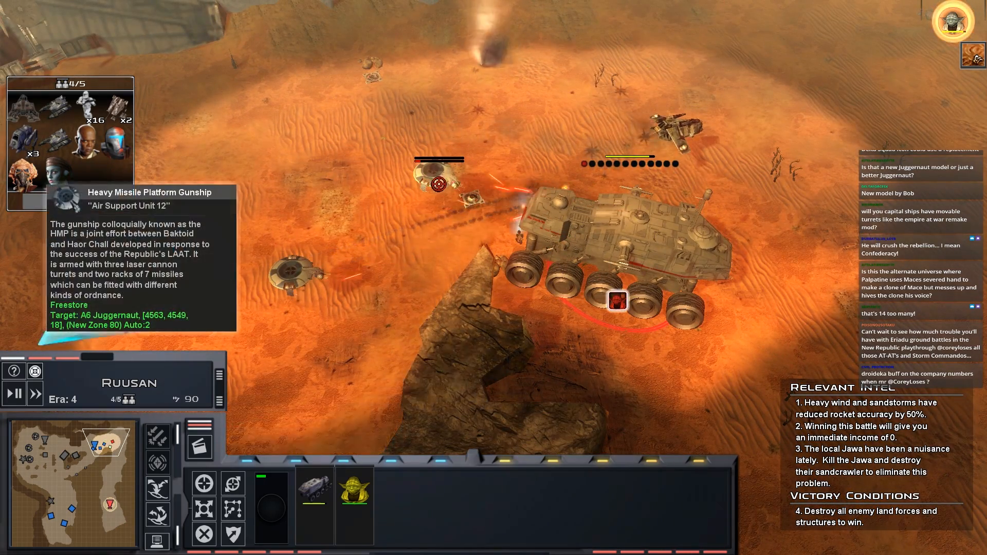
{"action": "left_click", "coordinate": [691, 140]}
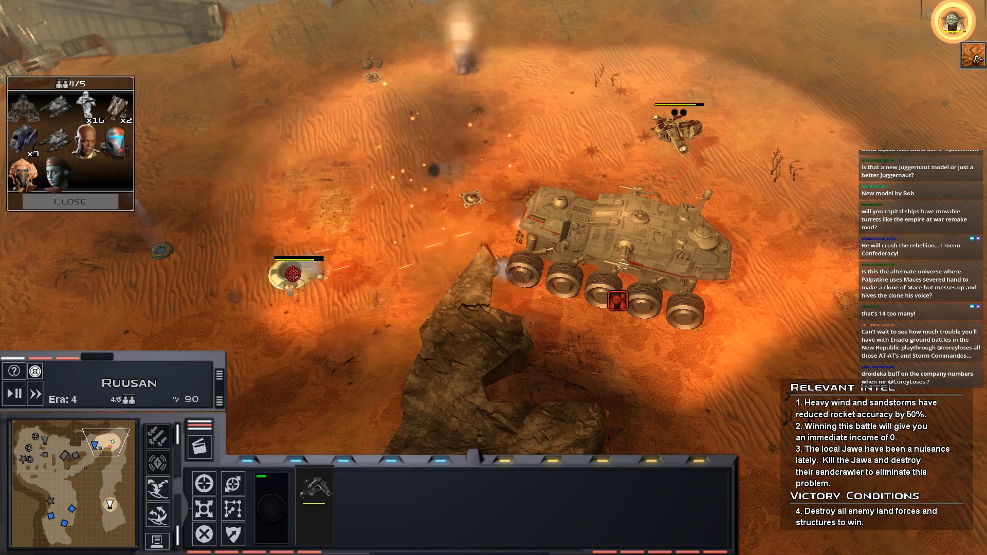
{"action": "left_click", "coordinate": [569, 229]}
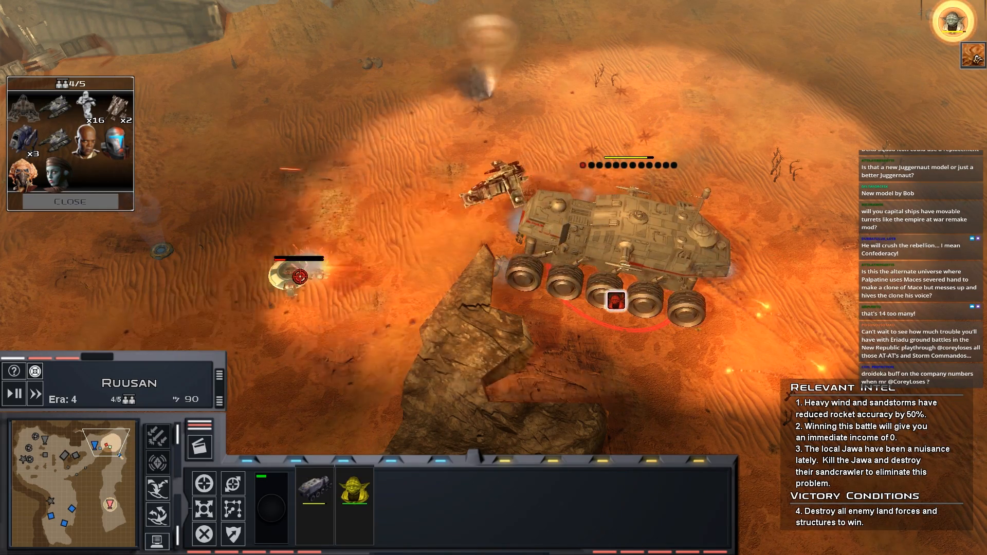
{"action": "scroll", "coordinate": [356, 264], "scroll_direction": "down", "scroll_amount": 1}
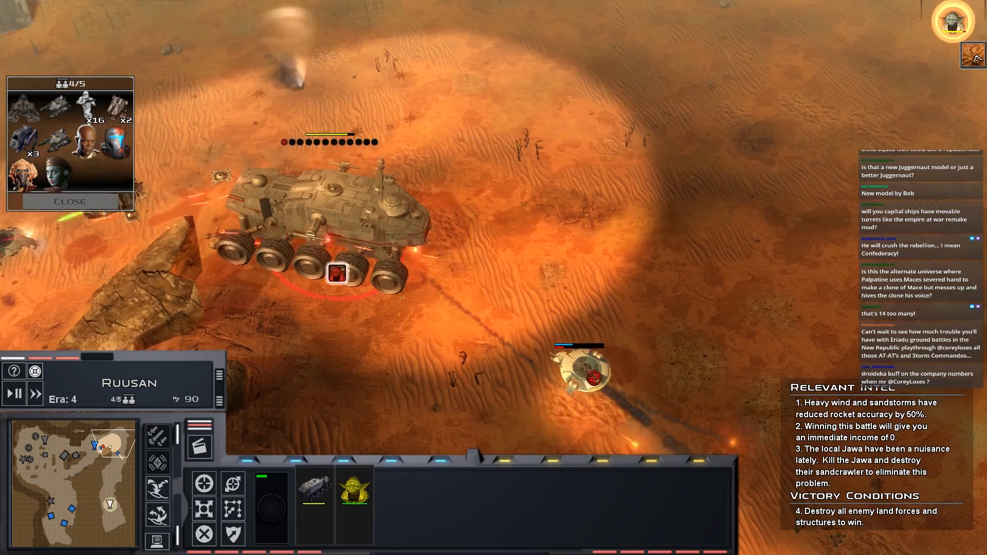
{"action": "scroll", "coordinate": [481, 324], "scroll_direction": "up", "scroll_amount": 1}
{"action": "left_click", "coordinate": [260, 216]}
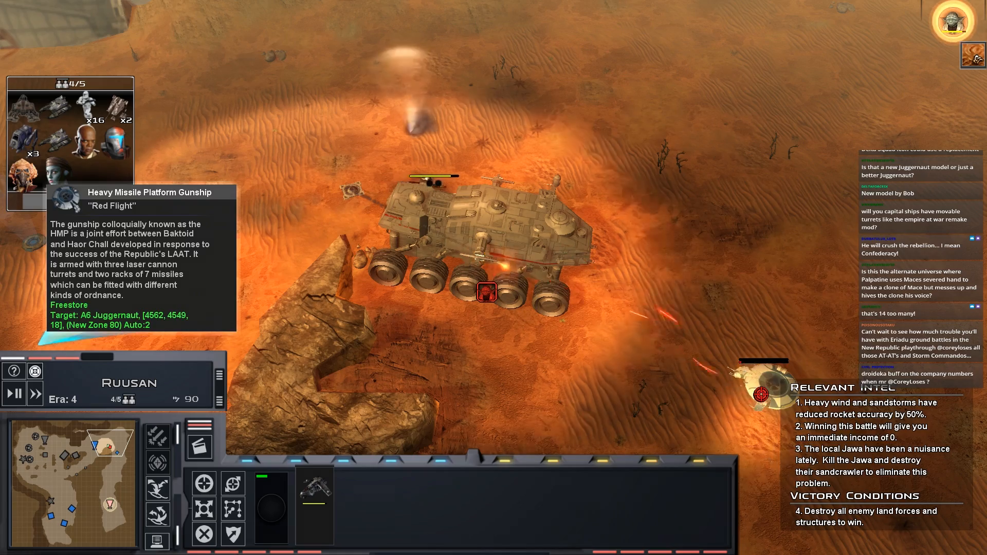
{"action": "left_click", "coordinate": [479, 232]}
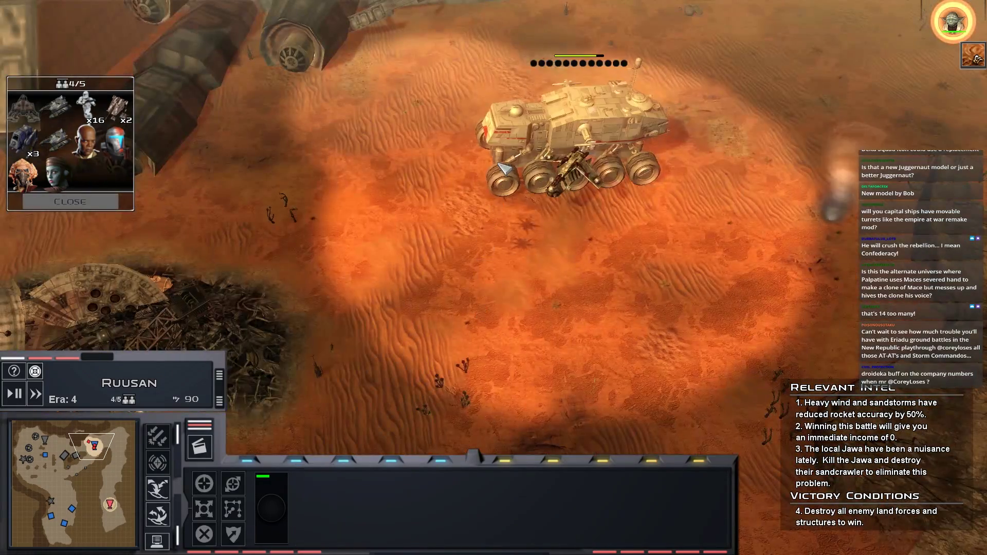
- Reveal the battlefield with Yoda's Force Sight and survey the domed enemy base and rocky plateaus
{"action": "left_click", "coordinate": [503, 169]}
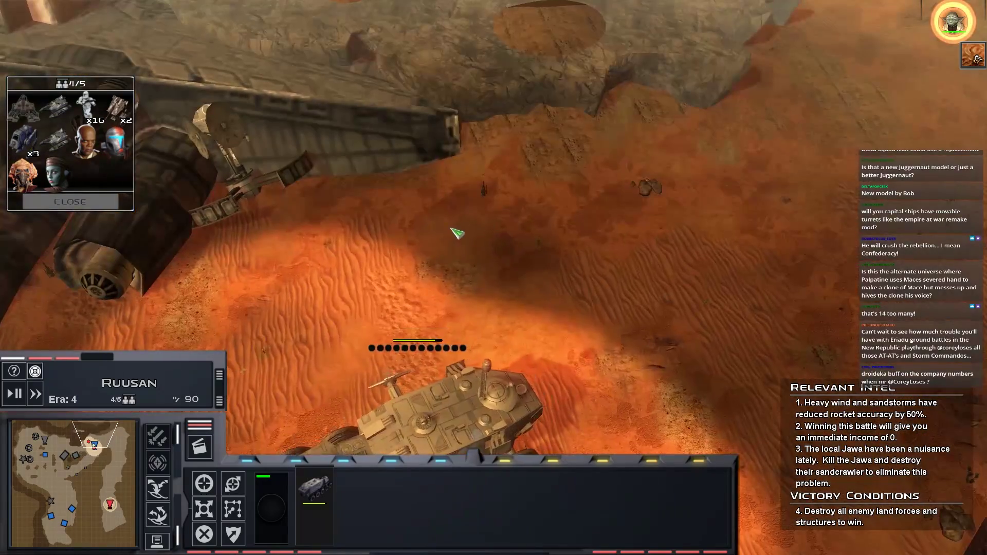
{"action": "left_click", "coordinate": [264, 361]}
{"action": "key", "text": "Down"}
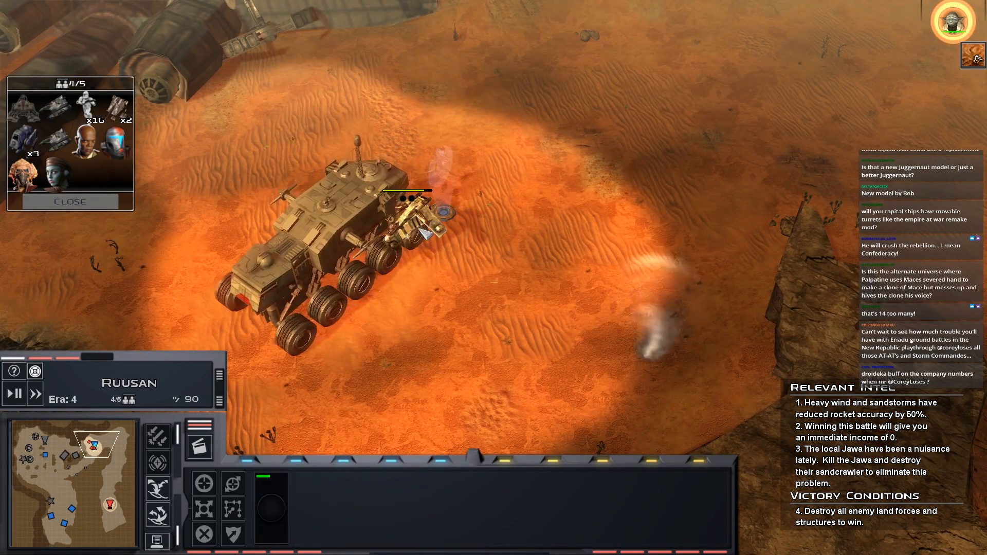
{"action": "scroll", "coordinate": [433, 209], "scroll_direction": "down", "scroll_amount": 3}
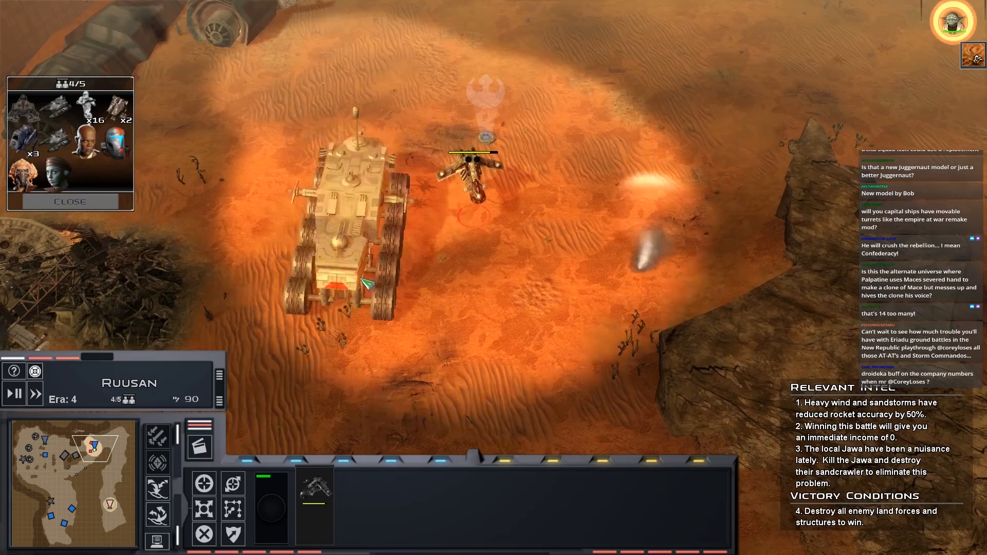
{"action": "scroll", "coordinate": [365, 265], "scroll_direction": "up", "scroll_amount": 3}
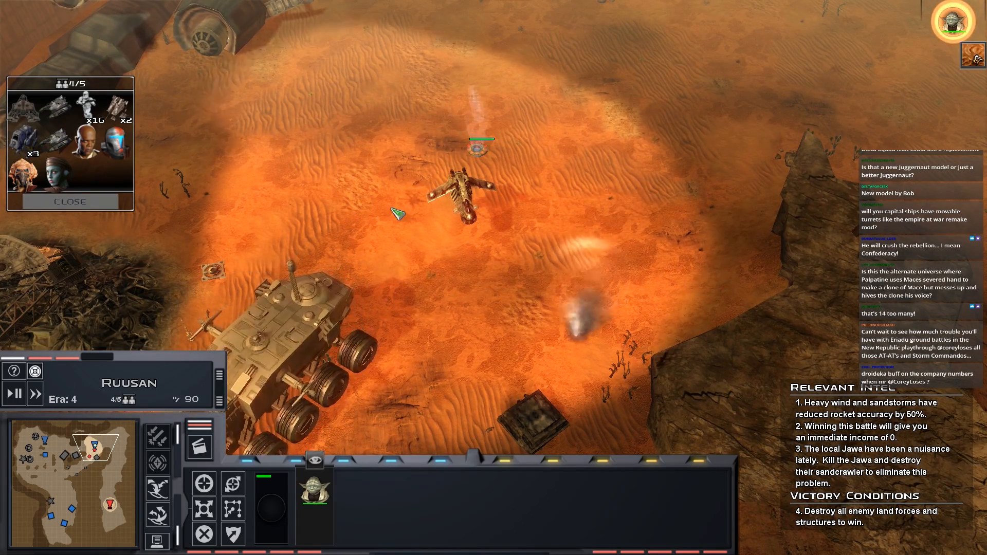
{"action": "left_click", "coordinate": [316, 460]}
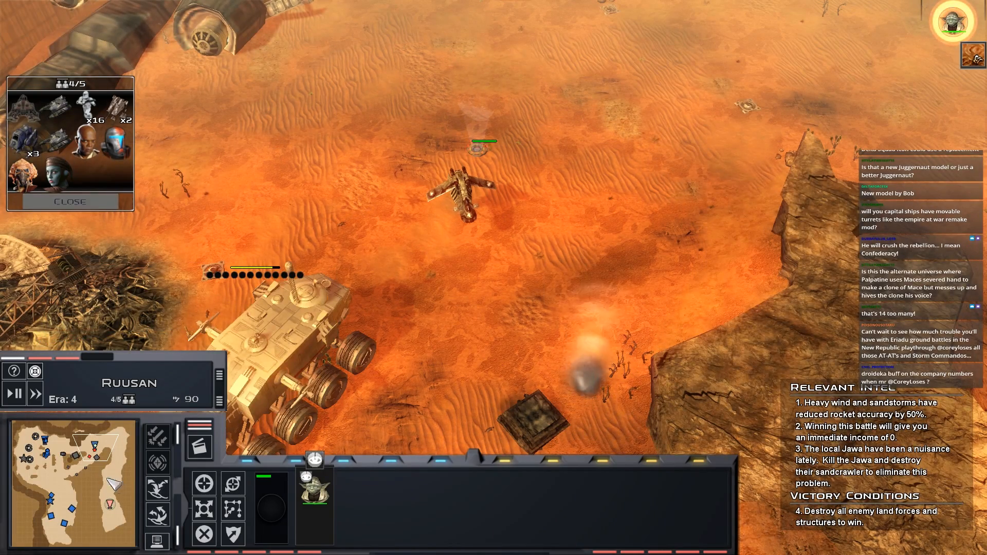
{"action": "left_click", "coordinate": [60, 438]}
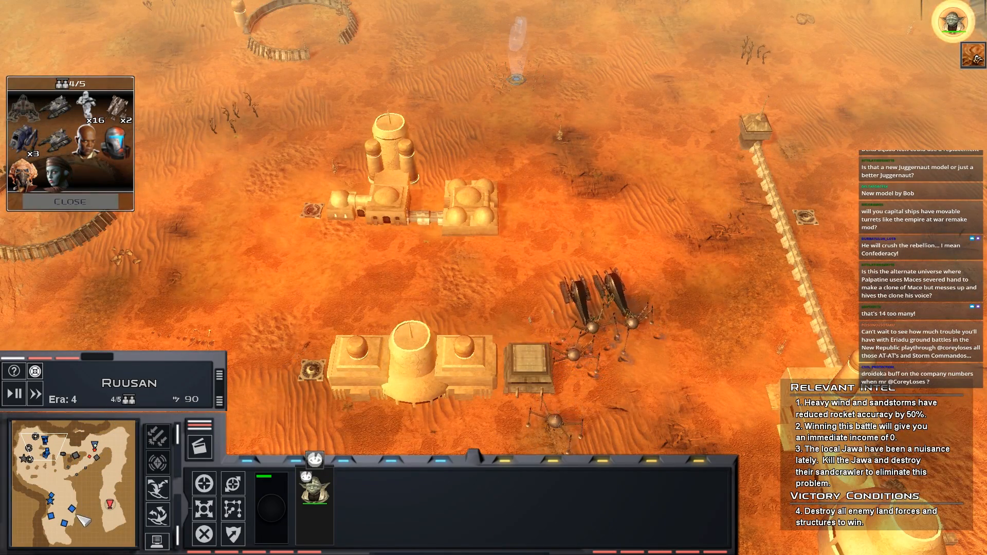
{"action": "left_click", "coordinate": [75, 520]}
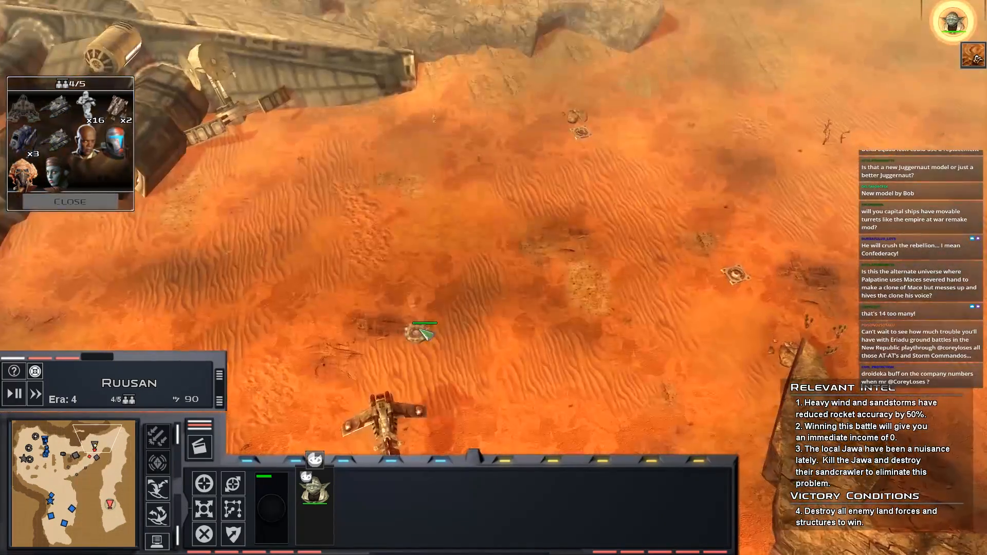
- Land a reinforcement in the drop zone, board the heroes onto the transport and send it south
{"action": "right_click", "coordinate": [373, 308]}
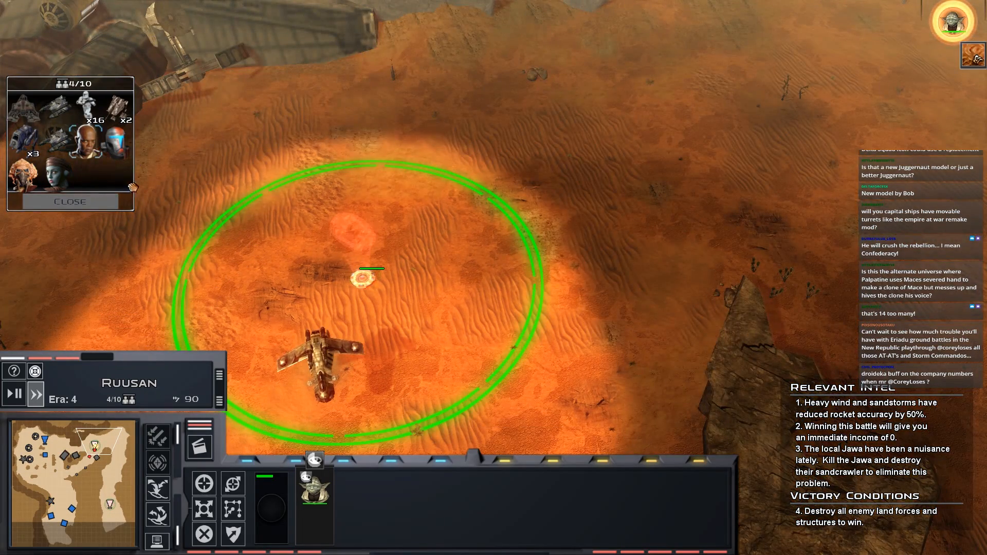
{"action": "left_click", "coordinate": [277, 272]}
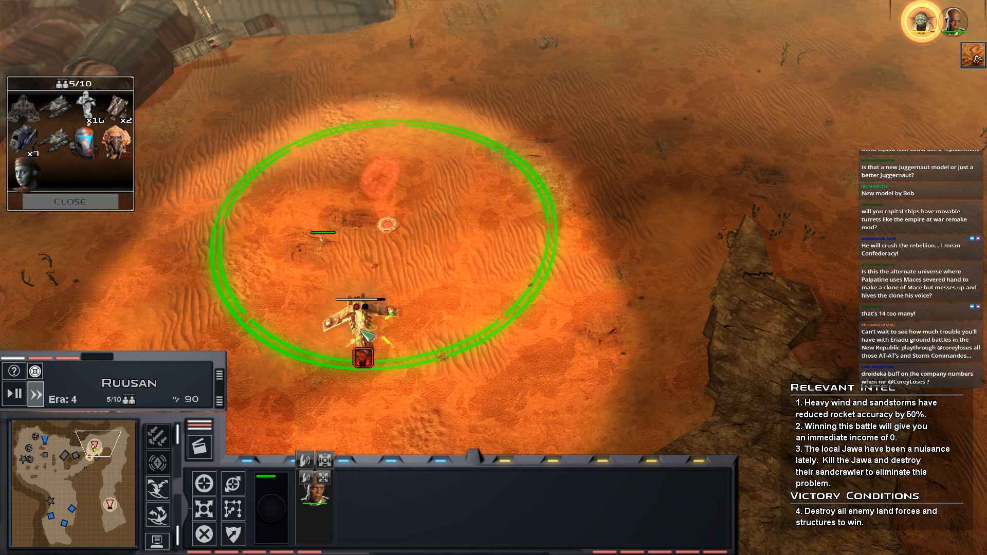
{"action": "right_click", "coordinate": [368, 337]}
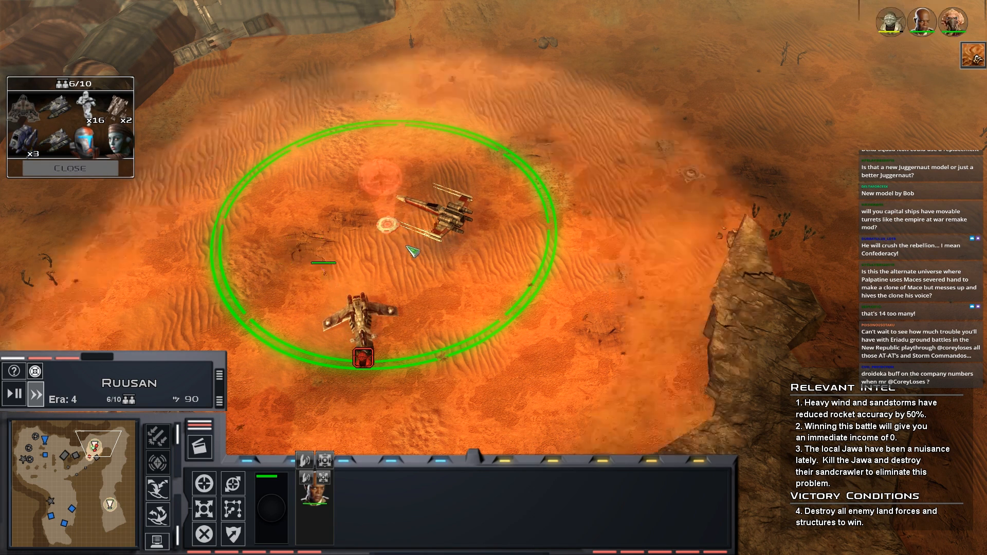
{"action": "right_click", "coordinate": [373, 305]}
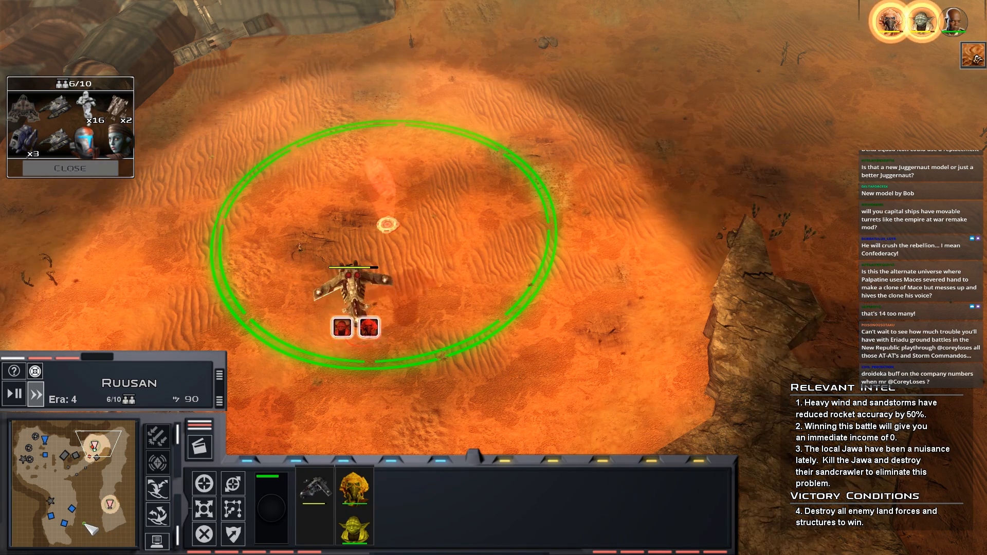
{"action": "right_click", "coordinate": [93, 508]}
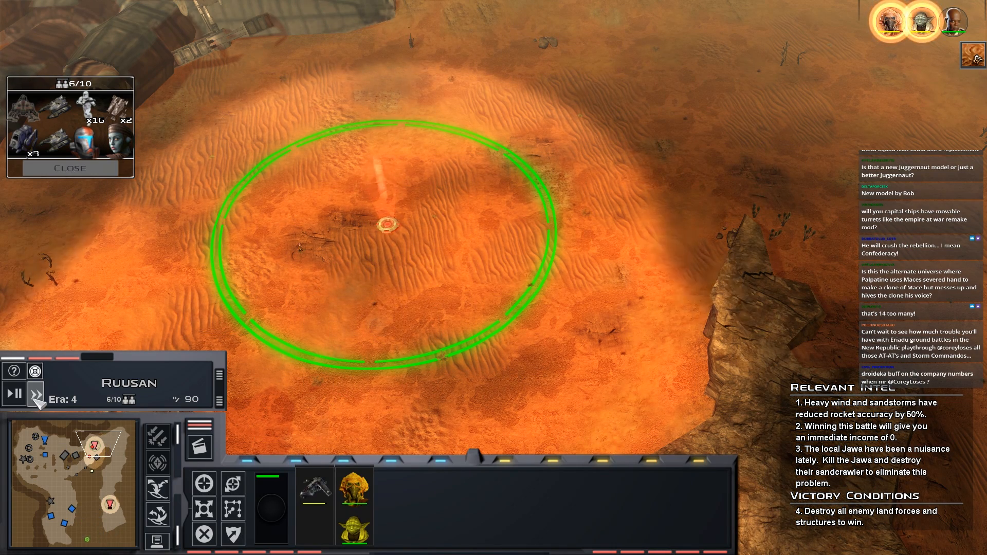
- Steer the transport carrying the two heroes toward the central sand near the sandcrawler
{"action": "key", "text": "1"}
{"action": "key", "text": "1"}
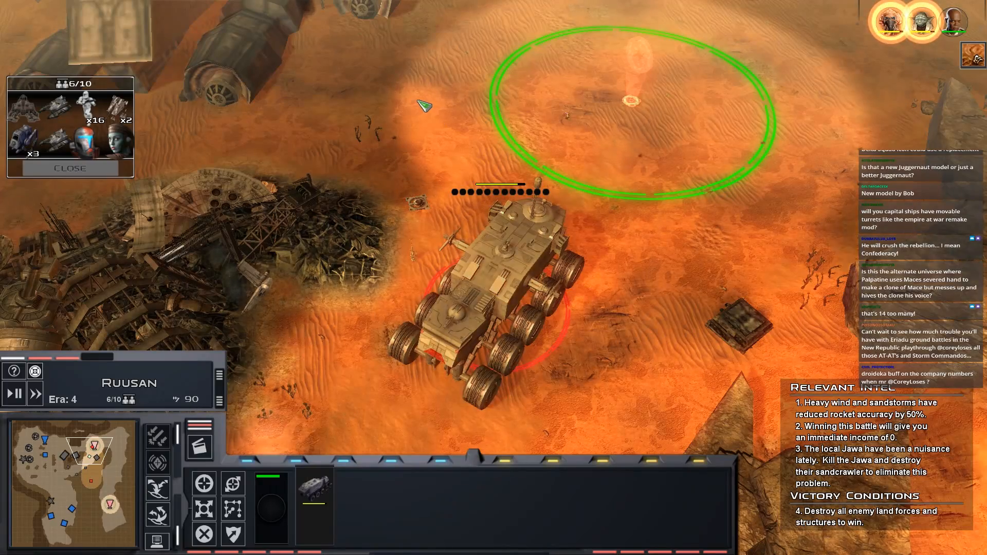
{"action": "left_click", "coordinate": [101, 500]}
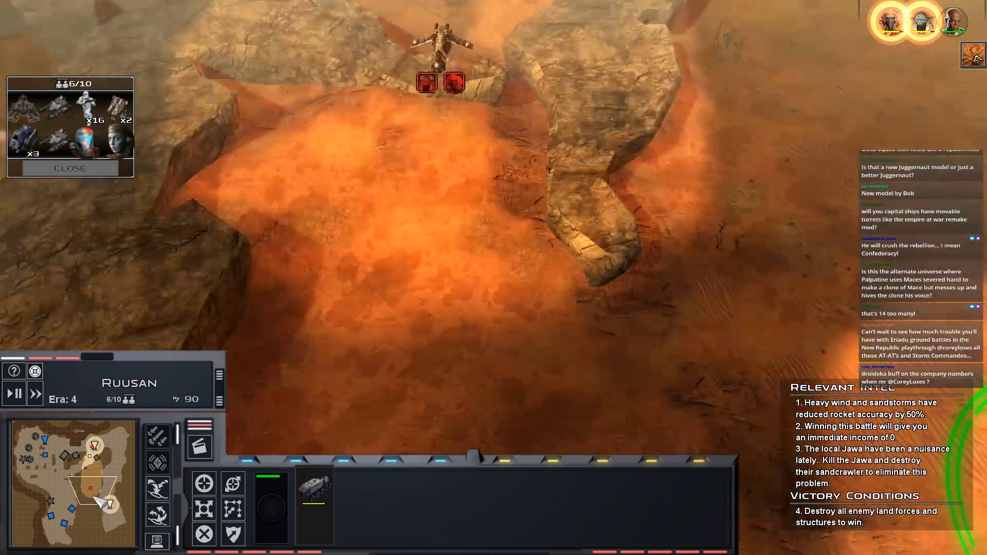
{"action": "left_click", "coordinate": [417, 197]}
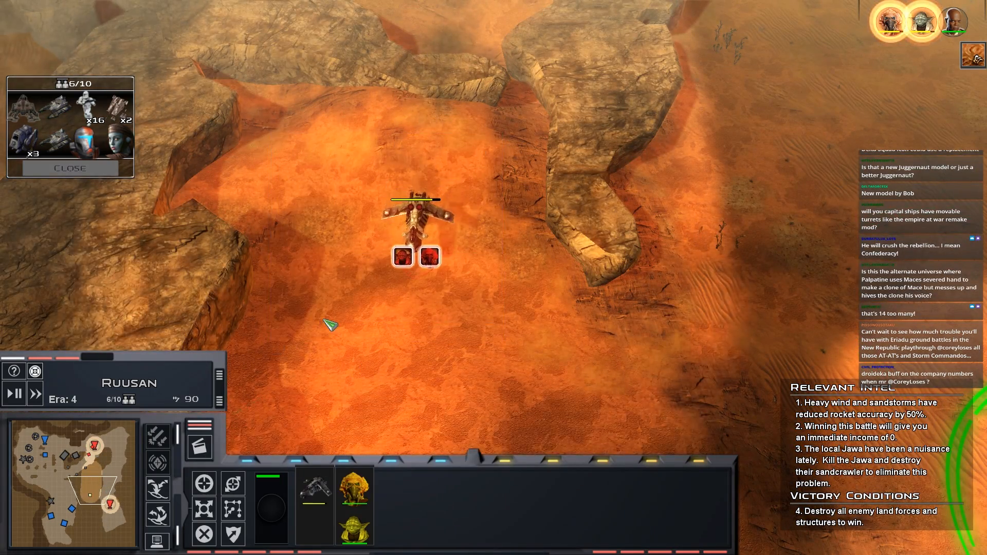
{"action": "key", "text": "Down"}
{"action": "key", "text": "Down"}
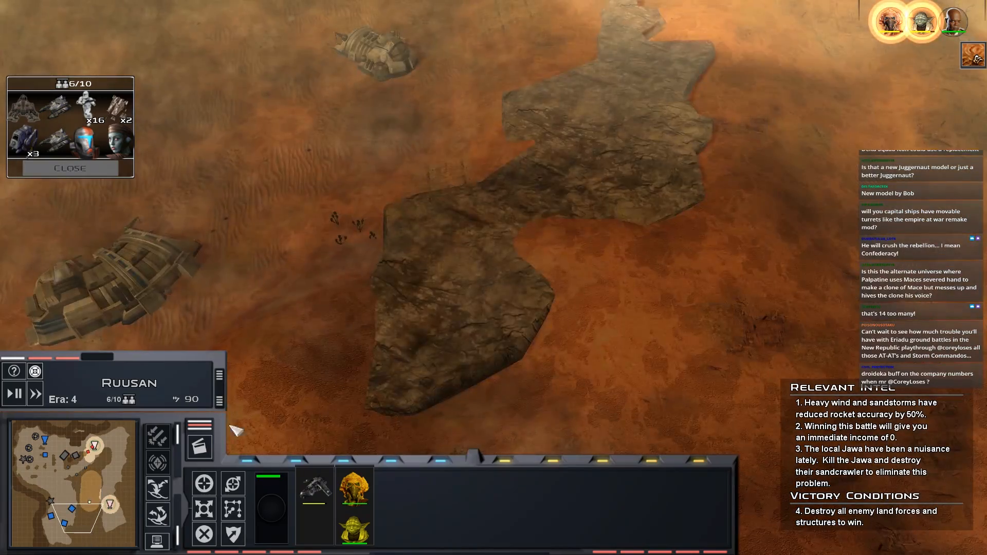
{"action": "key", "text": "Up"}
{"action": "right_click", "coordinate": [379, 191]}
{"action": "key", "text": "Up"}
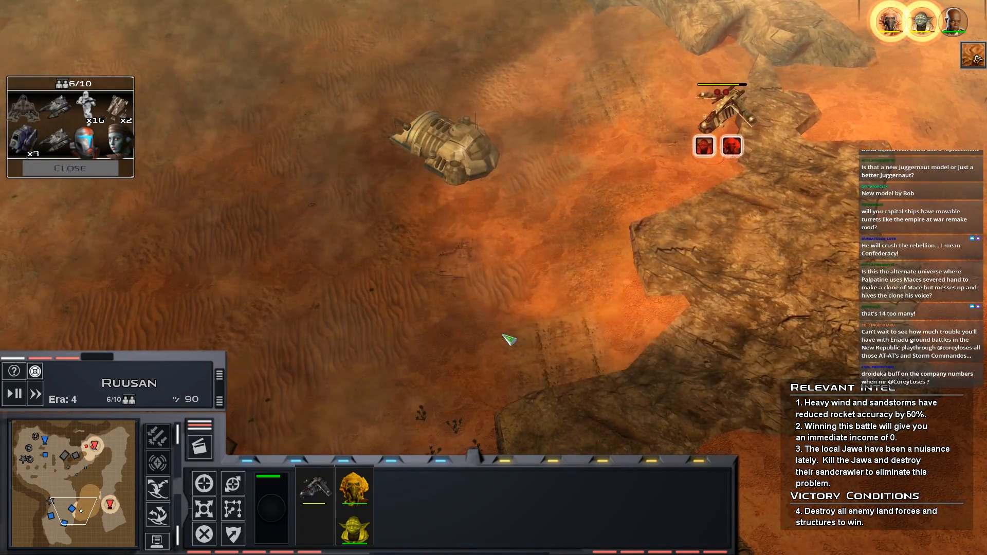
{"action": "right_click", "coordinate": [430, 286]}
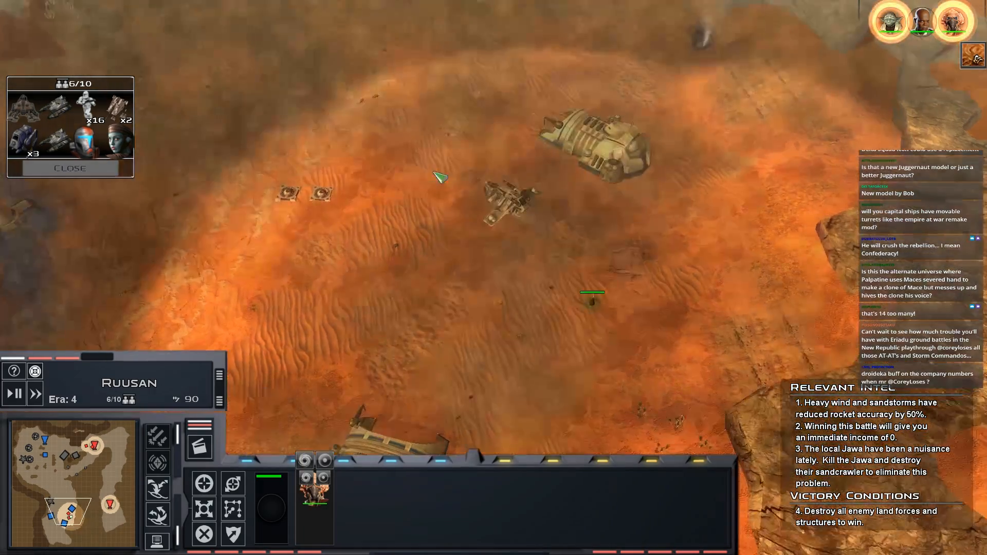
{"action": "left_click", "coordinate": [103, 456]}
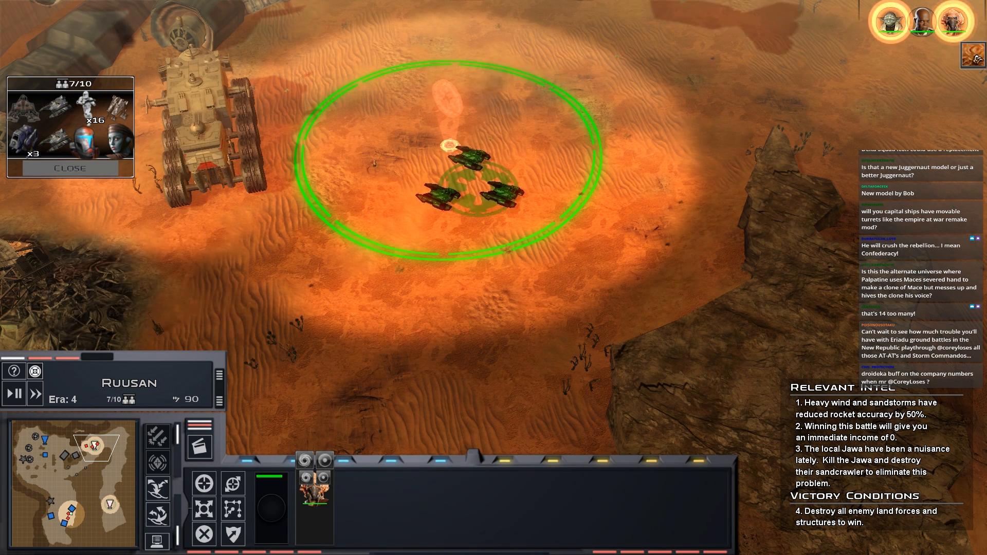
- Drop an AT-TE walker into the landing zone and send the units to attack the burning sandcrawler
{"action": "left_click", "coordinate": [409, 132]}
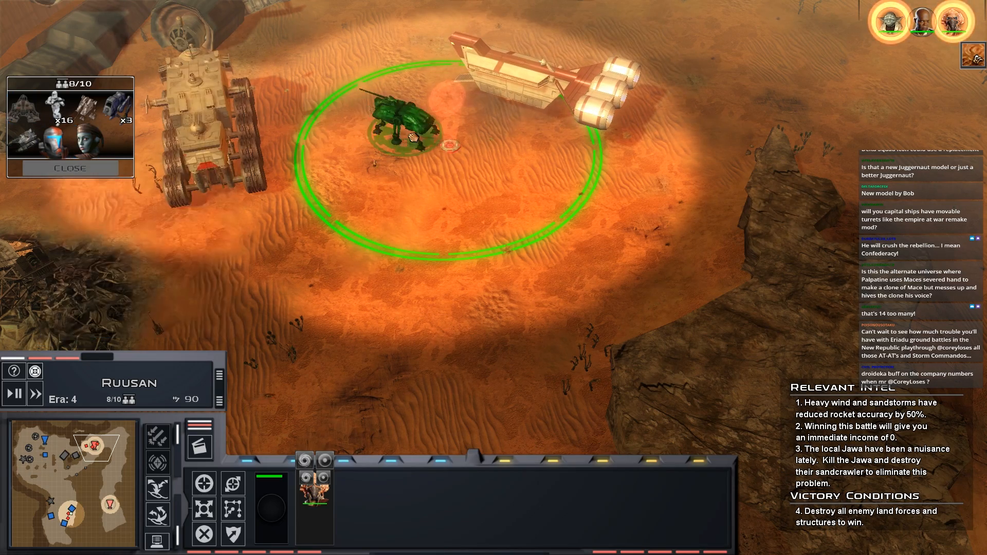
{"action": "left_click", "coordinate": [74, 519]}
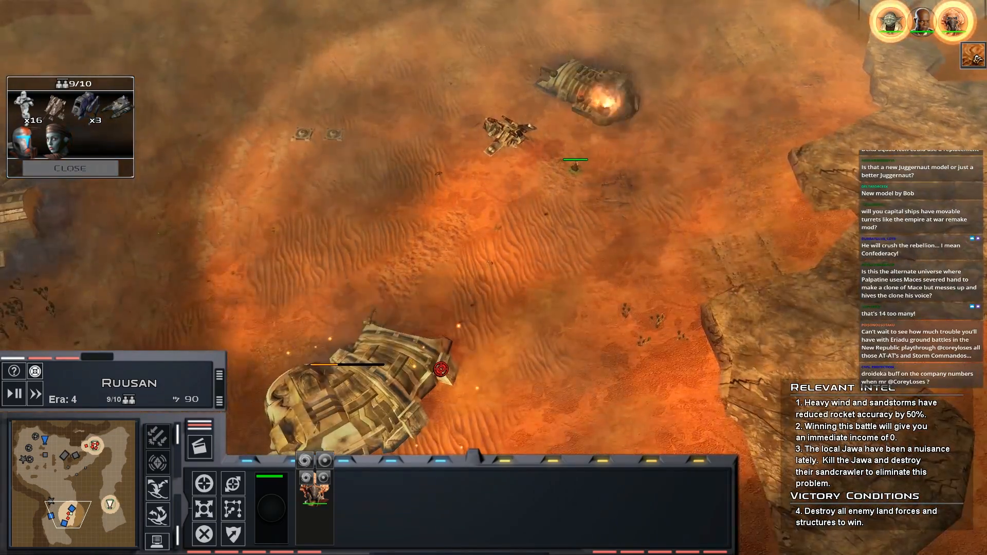
{"action": "left_click", "coordinate": [99, 447]}
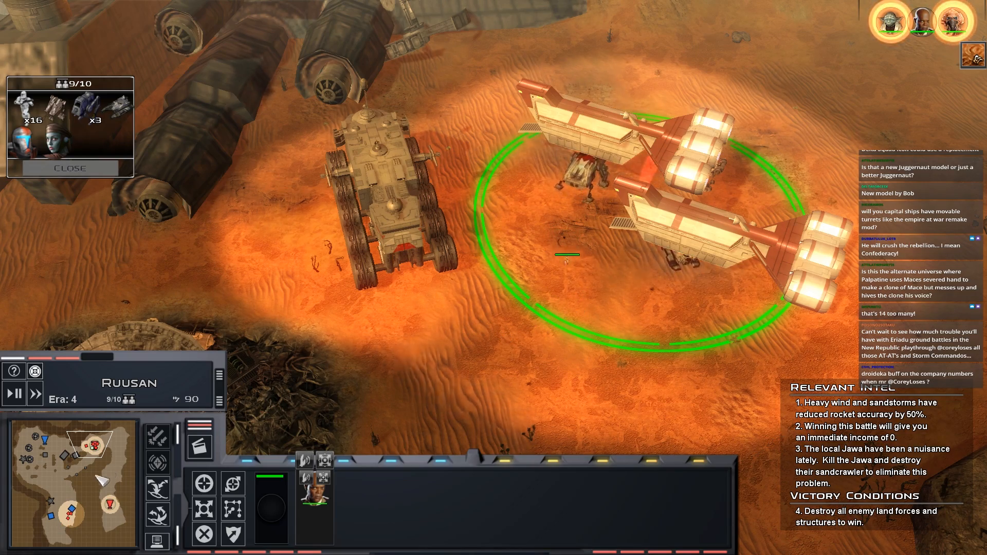
{"action": "left_click", "coordinate": [73, 523]}
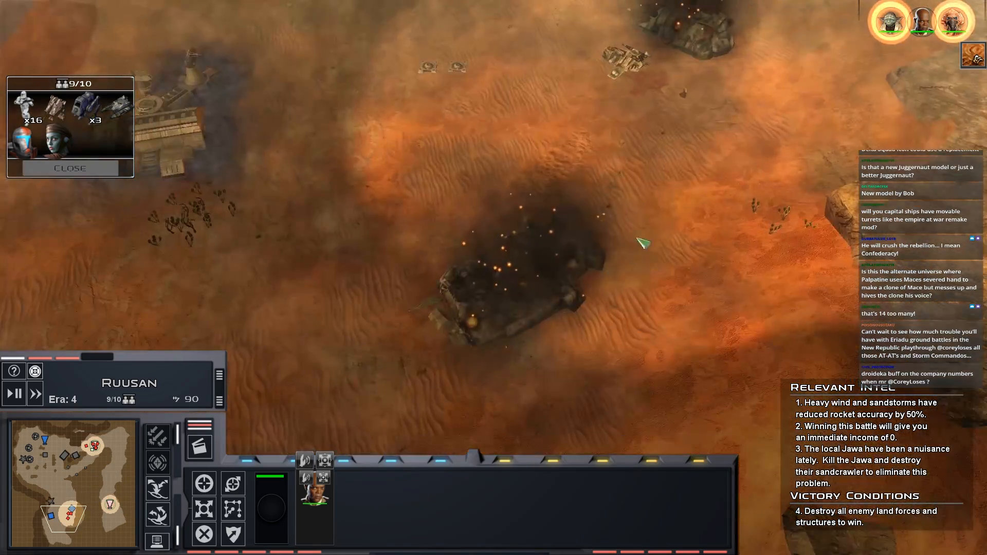
{"action": "right_click", "coordinate": [328, 152]}
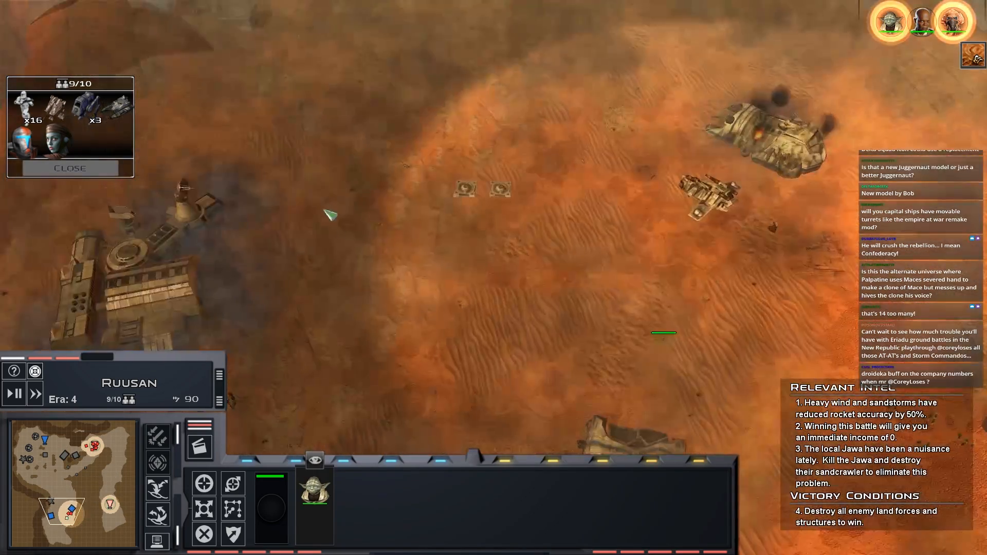
{"action": "right_click", "coordinate": [338, 236]}
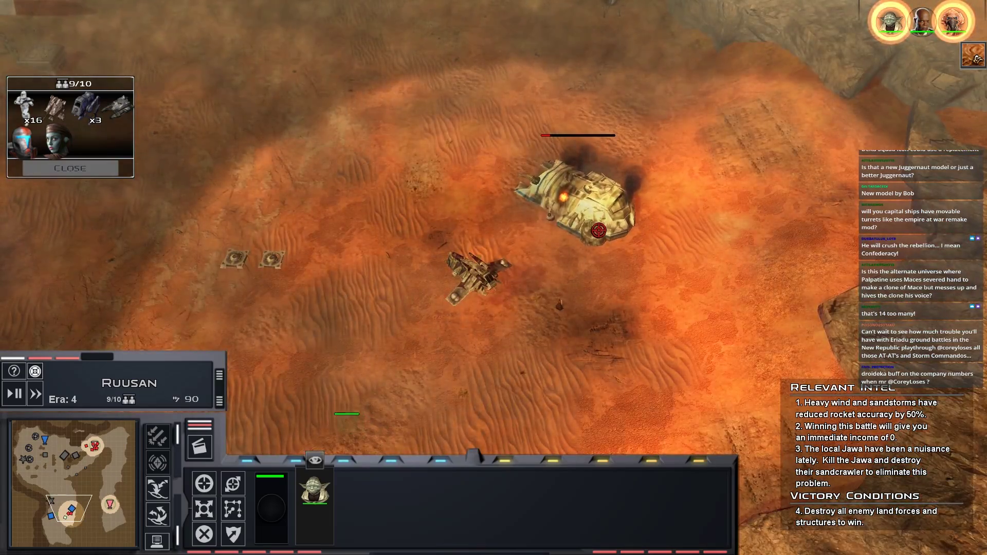
- Select Yoda from the nearby units and reveal the map again with Force Sight
{"action": "key", "text": "Left"}
{"action": "key", "text": "Down"}
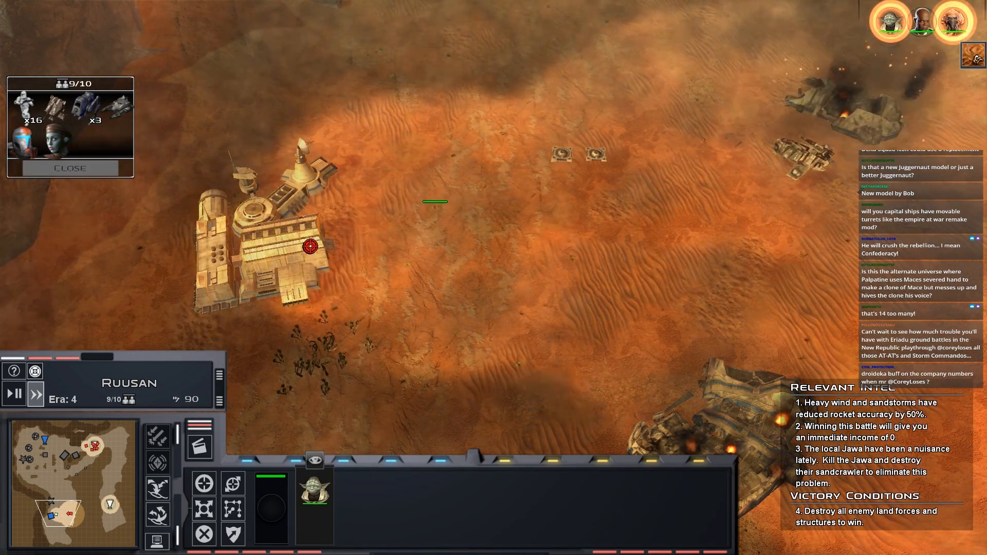
{"action": "left_click_drag", "start_coordinate": [733, 91], "coordinate": [845, 207]}
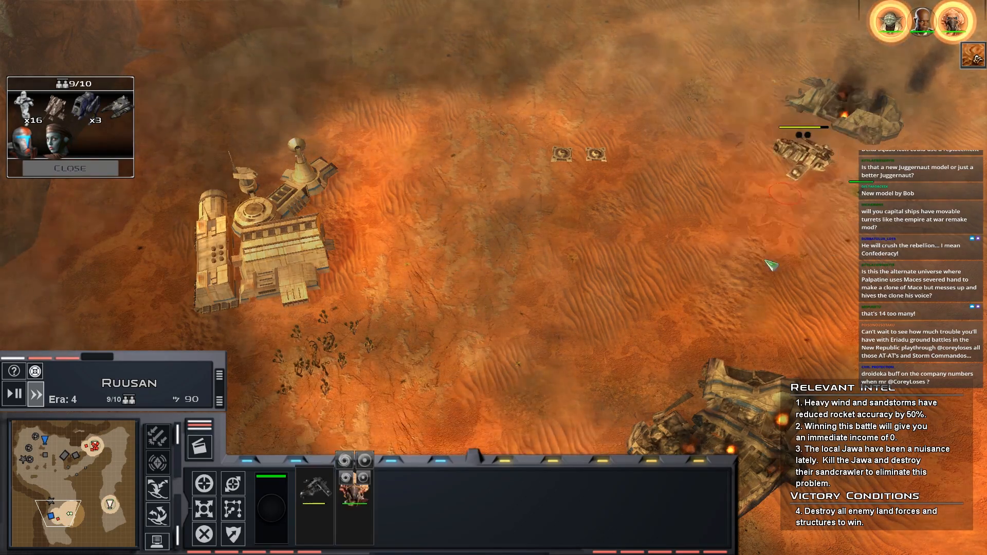
{"action": "left_click", "coordinate": [333, 342]}
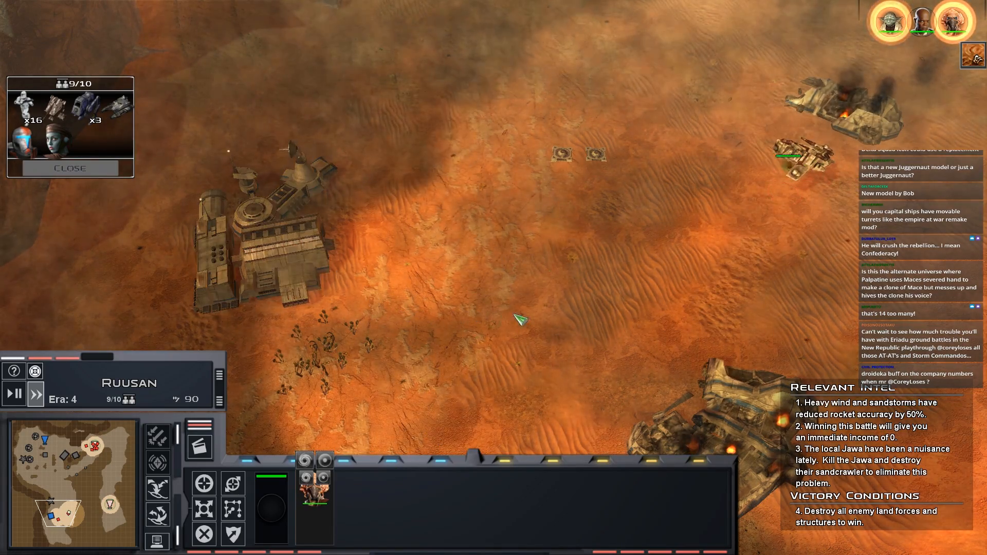
{"action": "left_click_drag", "start_coordinate": [489, 270], "coordinate": [578, 336]}
{"action": "left_click", "coordinate": [315, 461]}
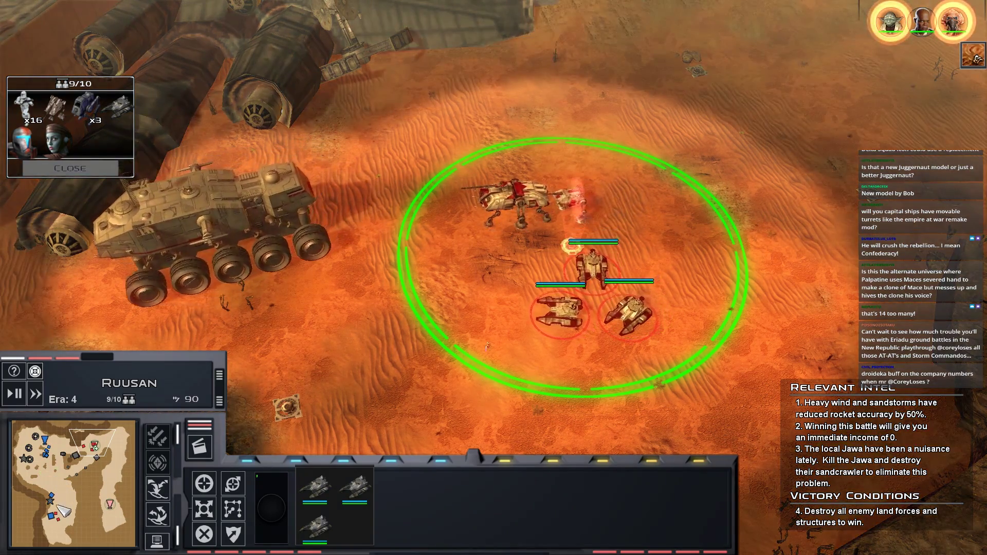
- Order a unit near the enemy headquarters to attack it
{"action": "left_click", "coordinate": [60, 520]}
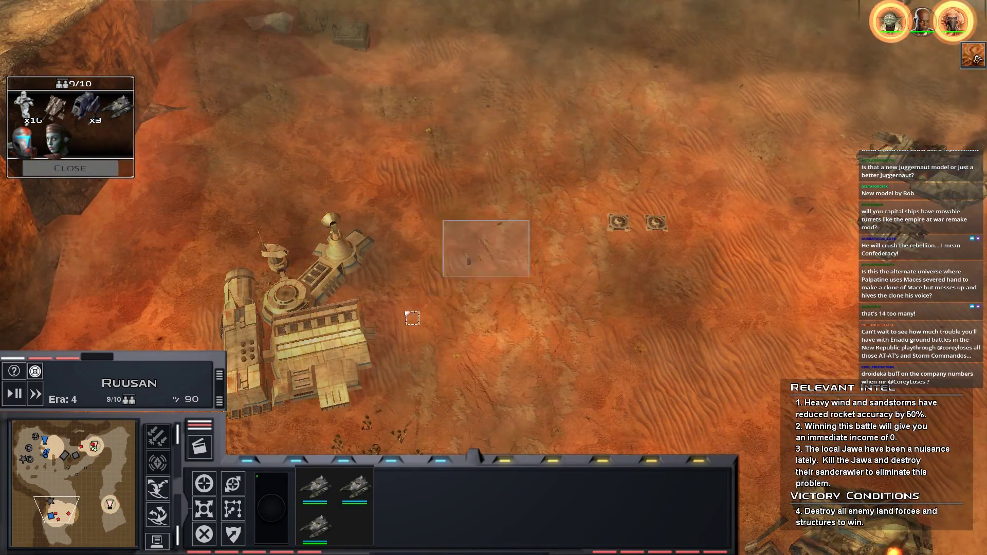
{"action": "left_click_drag", "start_coordinate": [441, 221], "coordinate": [530, 276]}
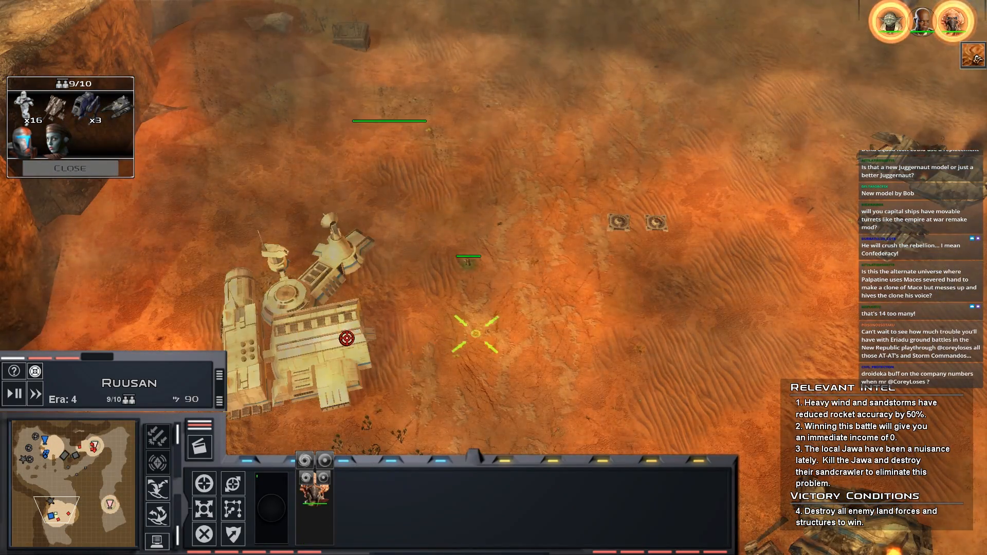
{"action": "right_click", "coordinate": [339, 347]}
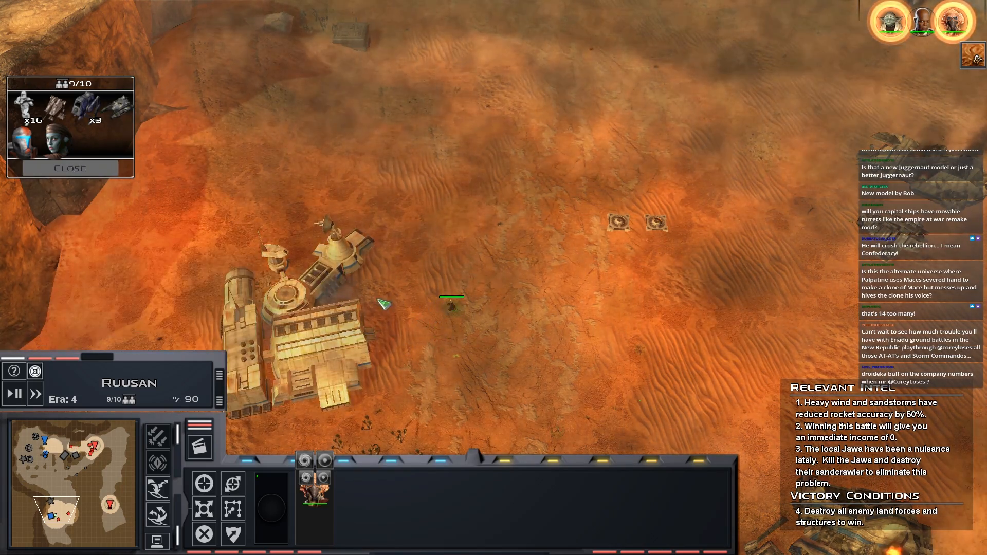
- Check the vehicles around the sandcrawler wreck and crater until the victory screen appears
{"action": "left_click", "coordinate": [70, 516]}
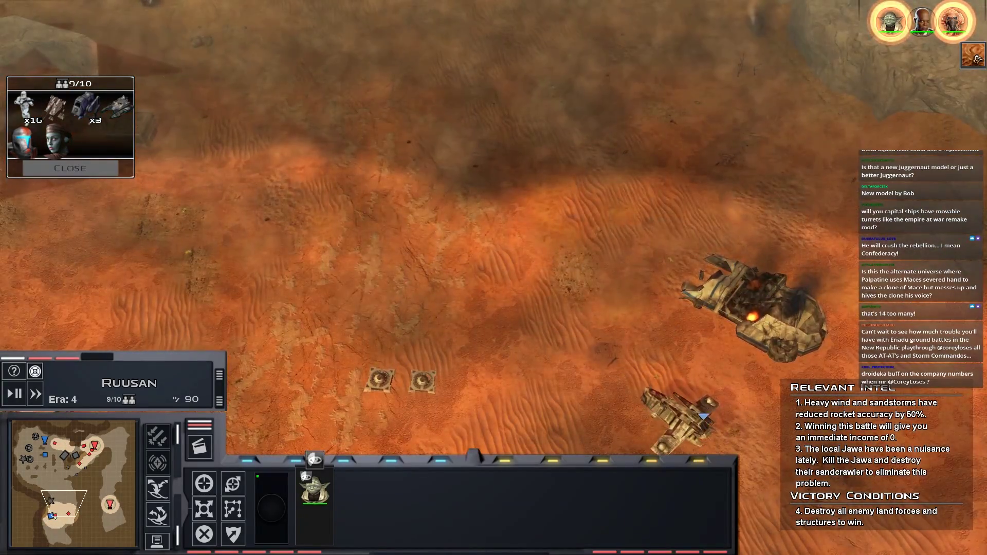
{"action": "left_click", "coordinate": [699, 420]}
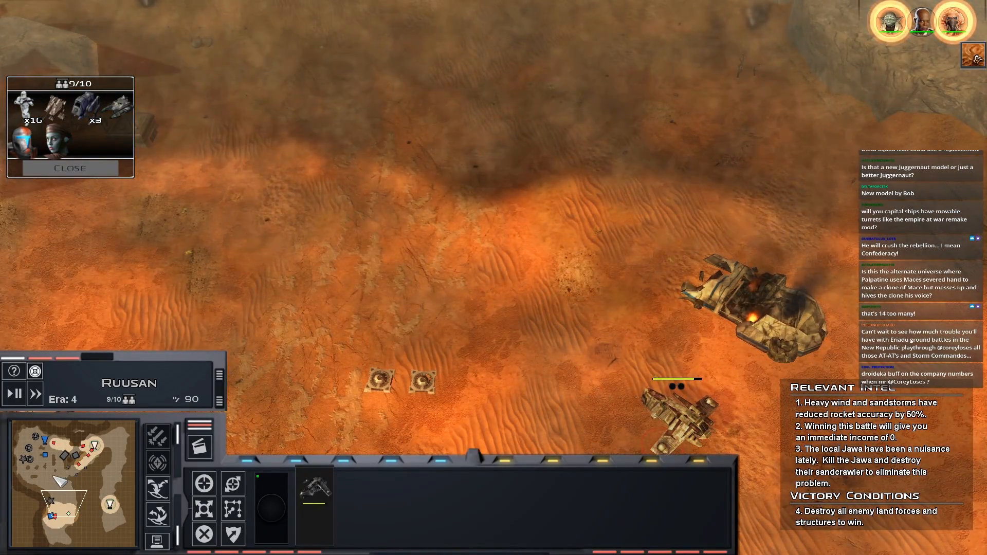
{"action": "left_click", "coordinate": [53, 452]}
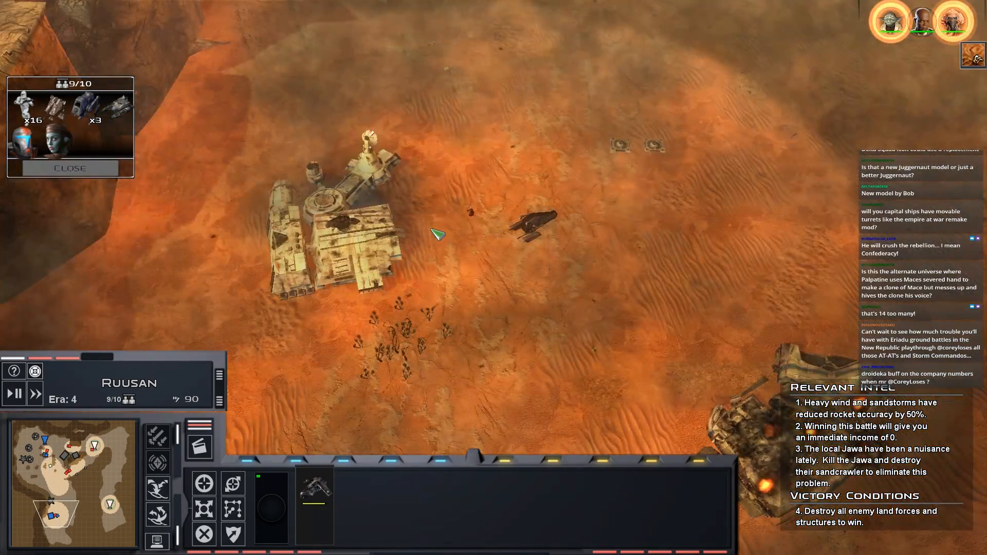
{"action": "left_click_drag", "start_coordinate": [603, 199], "coordinate": [463, 295]}
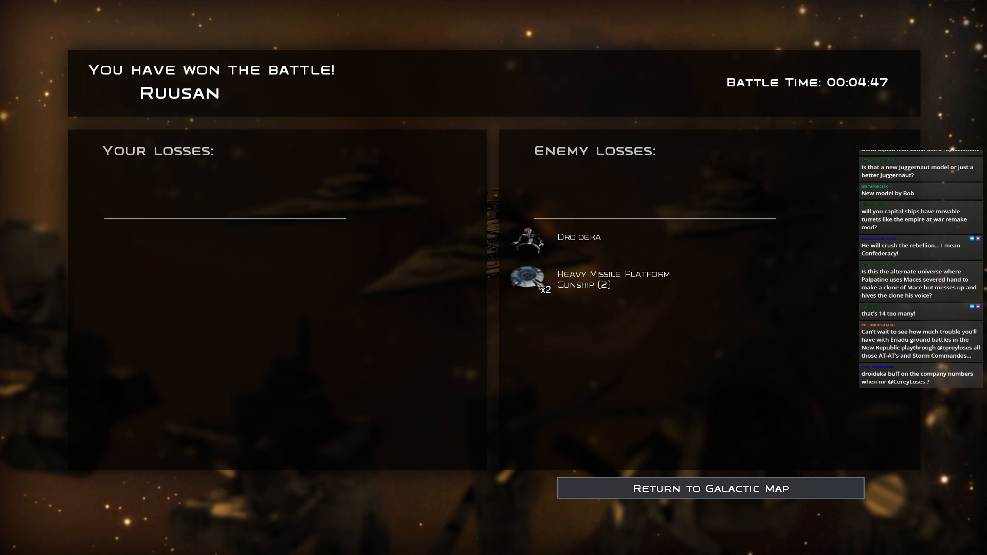
- Leave the results for the galactic map, close the History report, select Contruum and resume the campaign
{"action": "key", "text": "Return"}
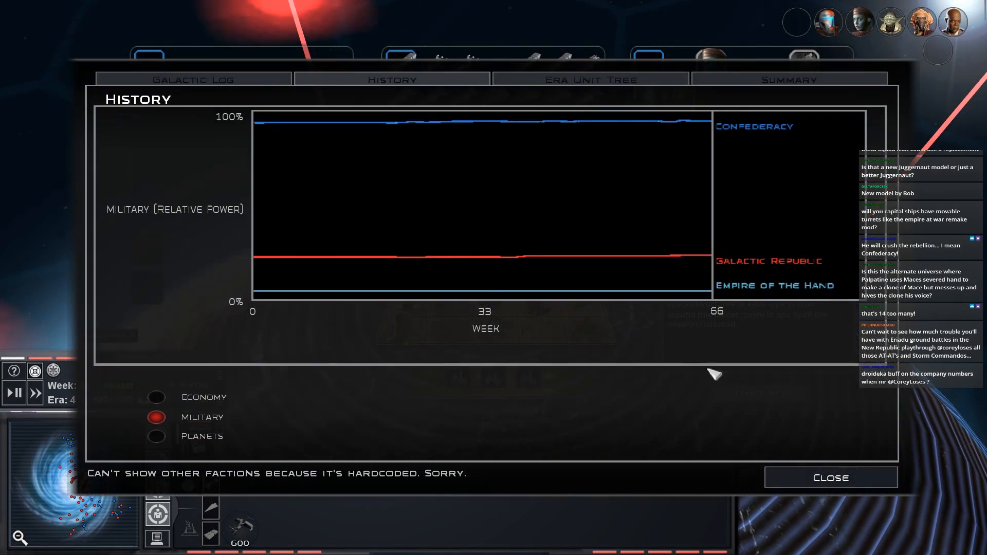
{"action": "left_click", "coordinate": [792, 489]}
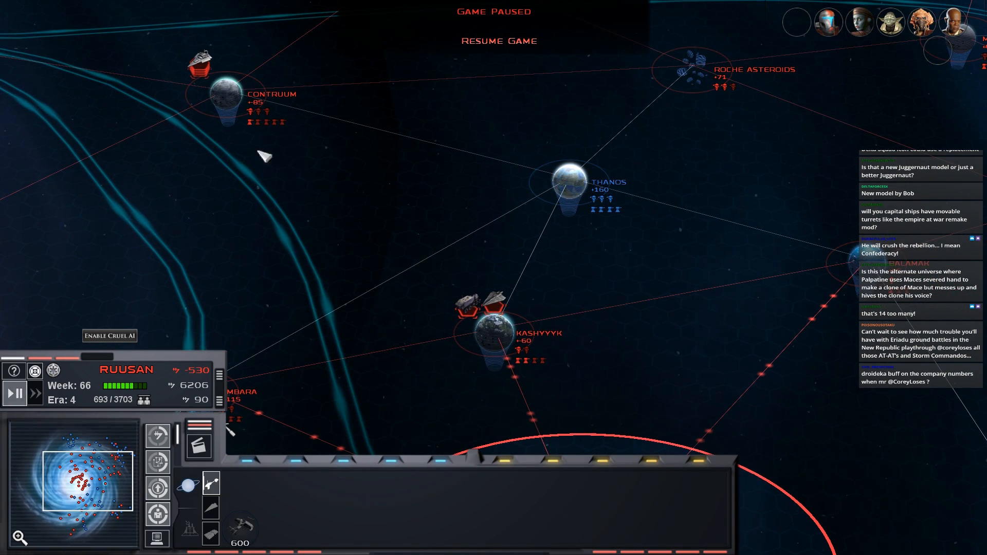
{"action": "left_click", "coordinate": [231, 93]}
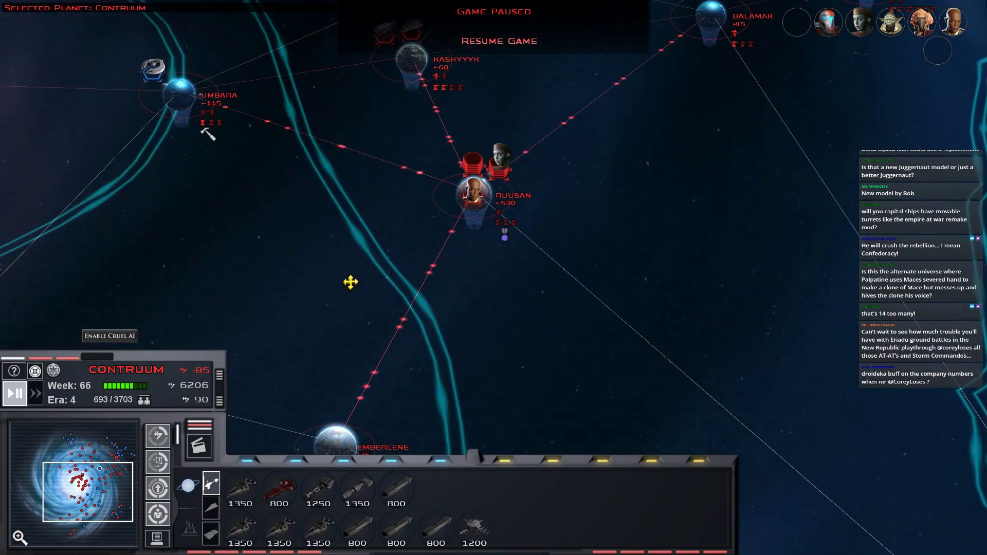
{"action": "left_click_drag", "start_coordinate": [229, 430], "coordinate": [207, 133]}
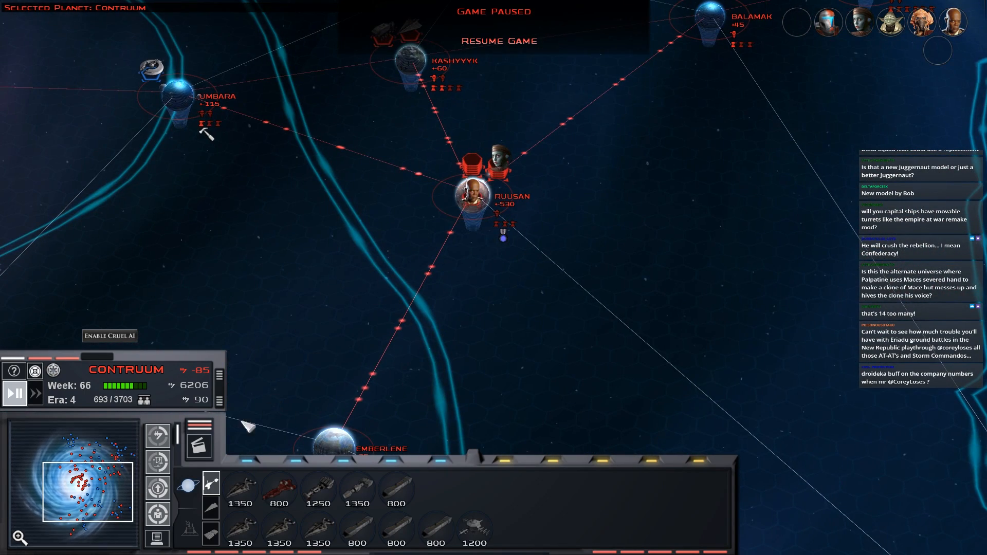
{"action": "left_click_drag", "start_coordinate": [390, 235], "coordinate": [532, 47]}
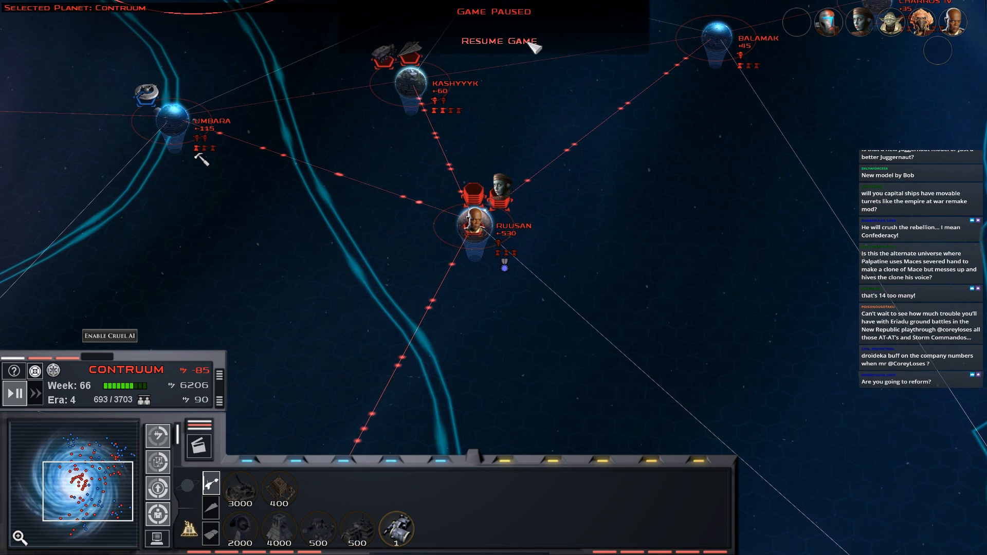
{"action": "left_click", "coordinate": [513, 42]}
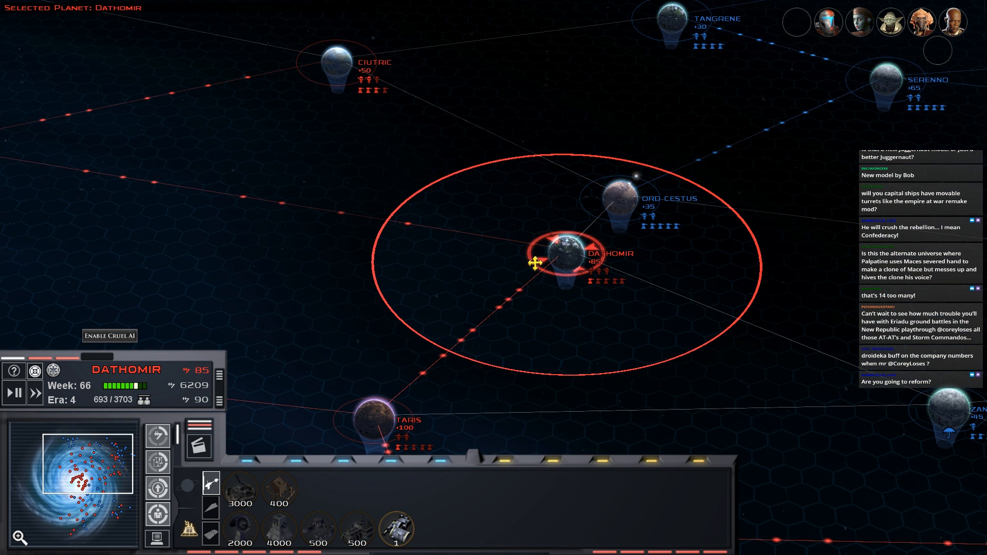
- Pan the galaxy map to Contruum and zoom into its planet view
{"action": "key", "text": "Right"}
{"action": "key", "text": "Down"}
{"action": "left_click", "coordinate": [548, 278]}
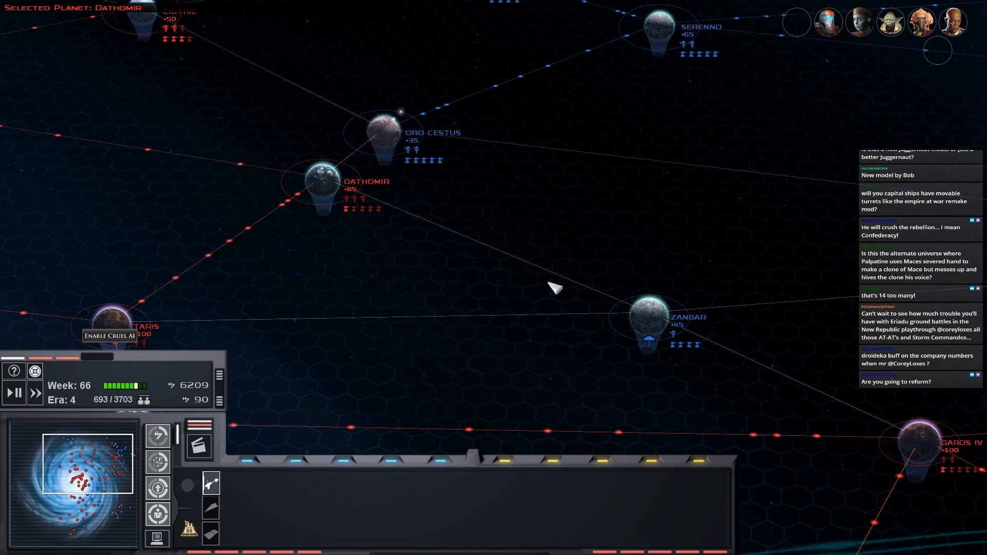
{"action": "key", "text": "Right"}
{"action": "key", "text": "Down"}
{"action": "key", "text": "Right"}
{"action": "key", "text": "Down"}
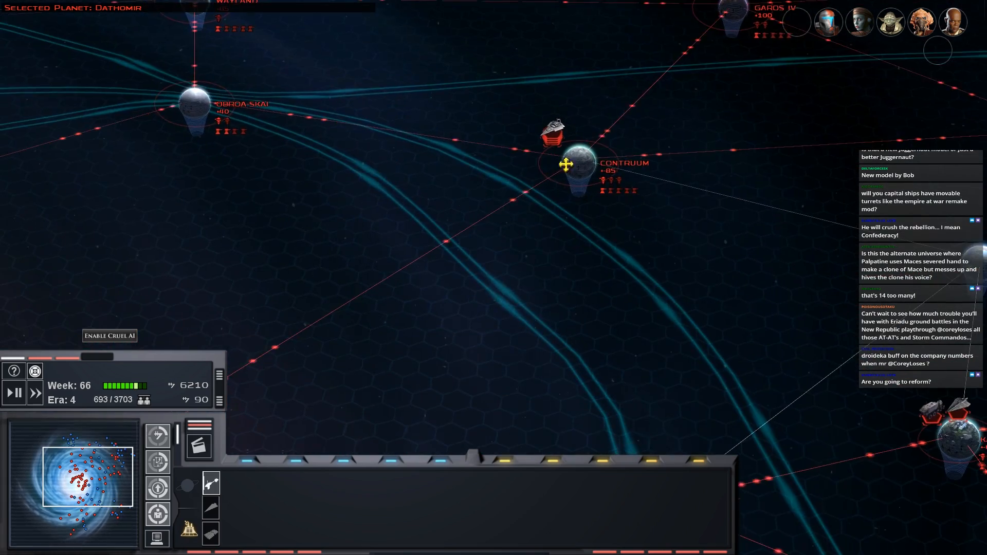
{"action": "left_click", "coordinate": [317, 241]}
{"action": "key", "text": "Right"}
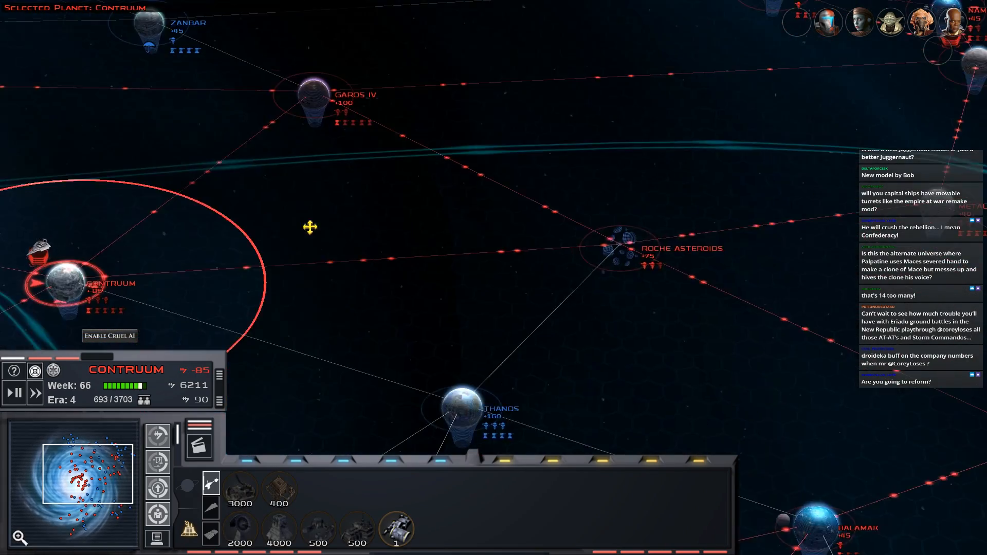
{"action": "key", "text": "Up"}
{"action": "key", "text": "Left"}
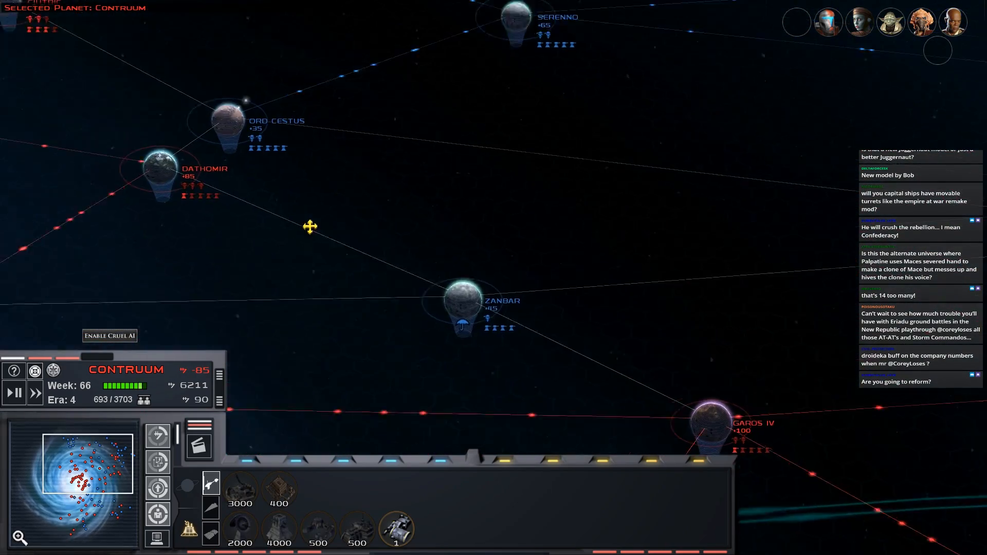
{"action": "key", "text": "Right"}
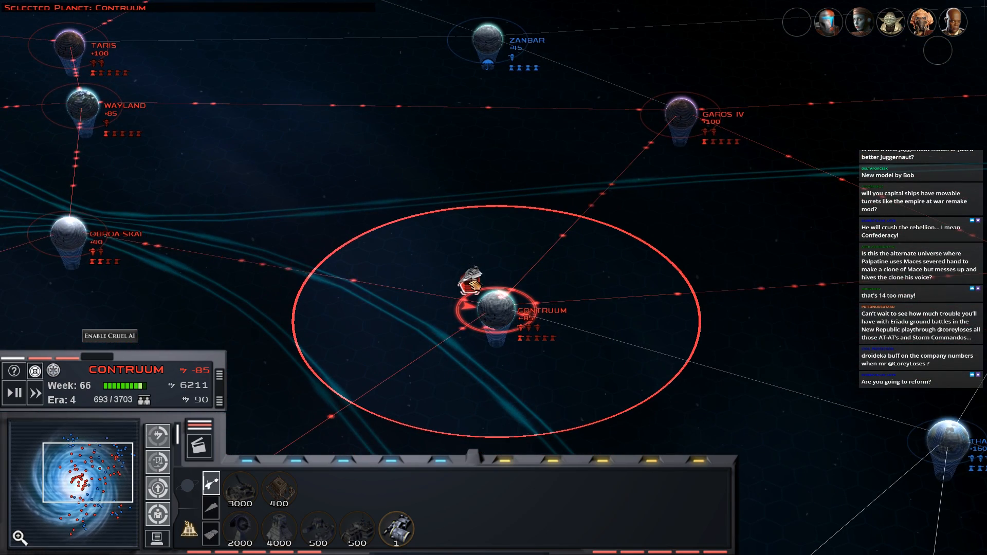
{"action": "double_click", "coordinate": [476, 285]}
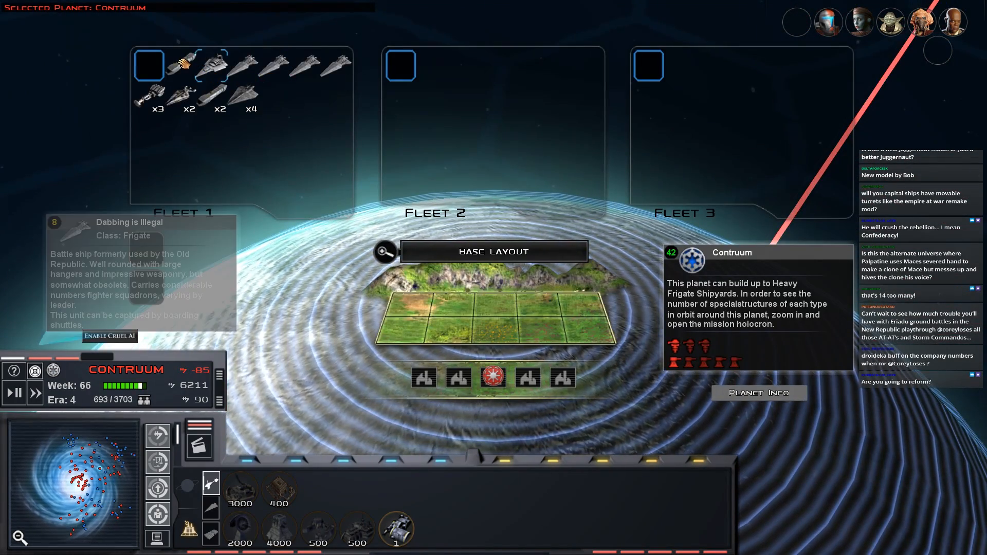
{"action": "scroll", "coordinate": [491, 221], "scroll_direction": "down", "scroll_amount": 3}
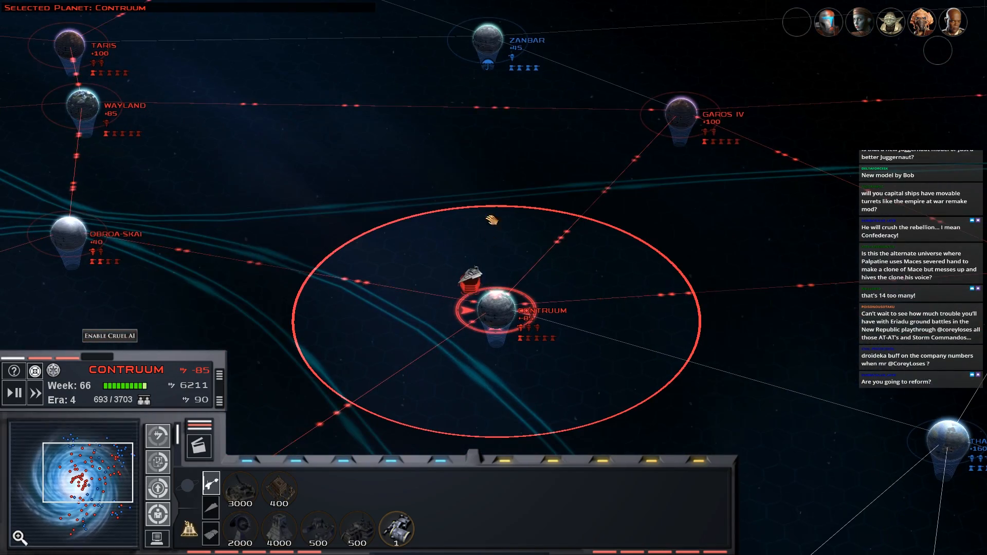
- Pan past Rendili to Ruusan and queue a Senator's Office there
{"action": "mouse_move", "coordinate": [500, 34]}
{"action": "left_mouse_down"}
{"action": "mouse_move", "coordinate": [492, 103]}
{"action": "mouse_move", "coordinate": [448, 177]}
{"action": "left_mouse_up"}
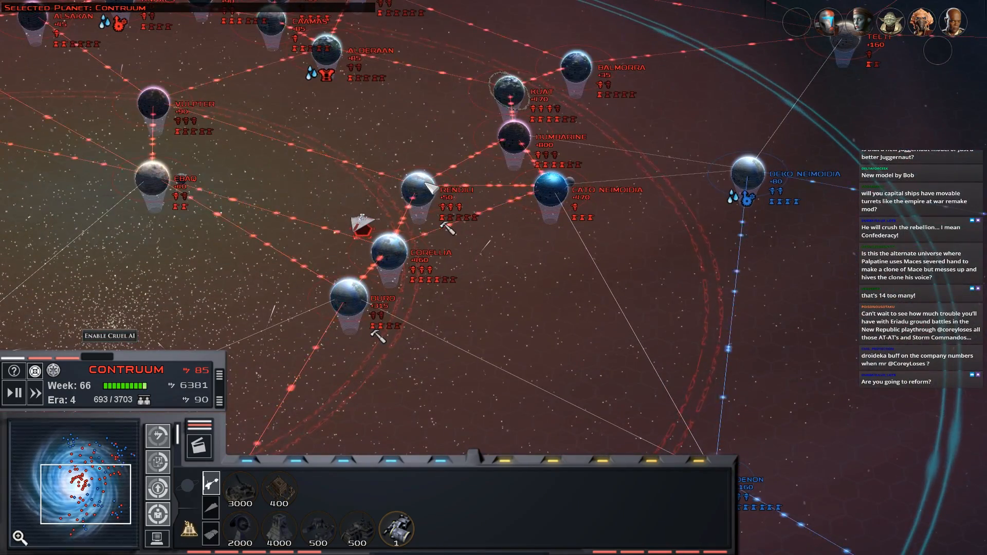
{"action": "left_click", "coordinate": [429, 187]}
{"action": "mouse_move", "coordinate": [427, 180]}
{"action": "left_mouse_down"}
{"action": "mouse_move", "coordinate": [435, 172]}
{"action": "mouse_move", "coordinate": [412, 170]}
{"action": "mouse_move", "coordinate": [477, 156]}
{"action": "left_mouse_up"}
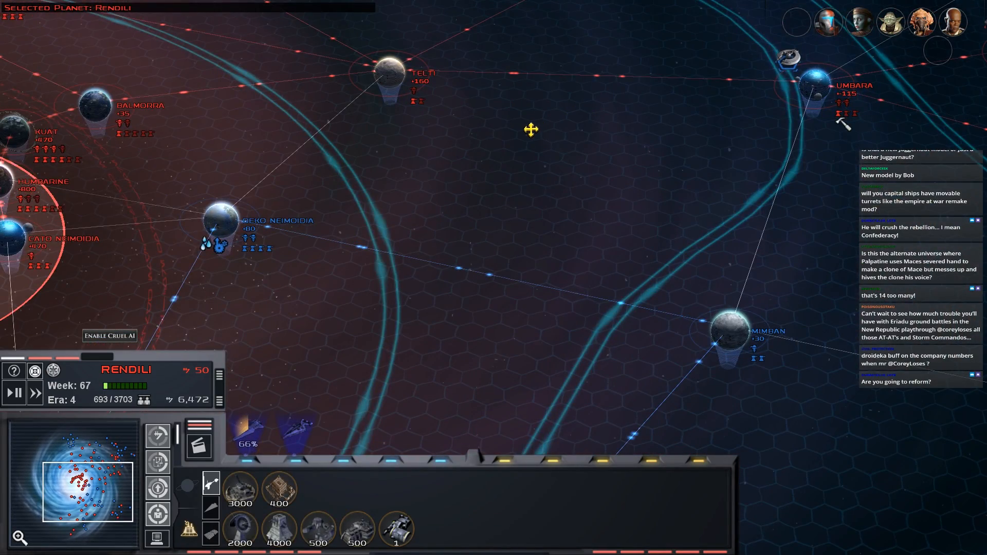
{"action": "left_click_drag", "start_coordinate": [531, 130], "coordinate": [563, 115]}
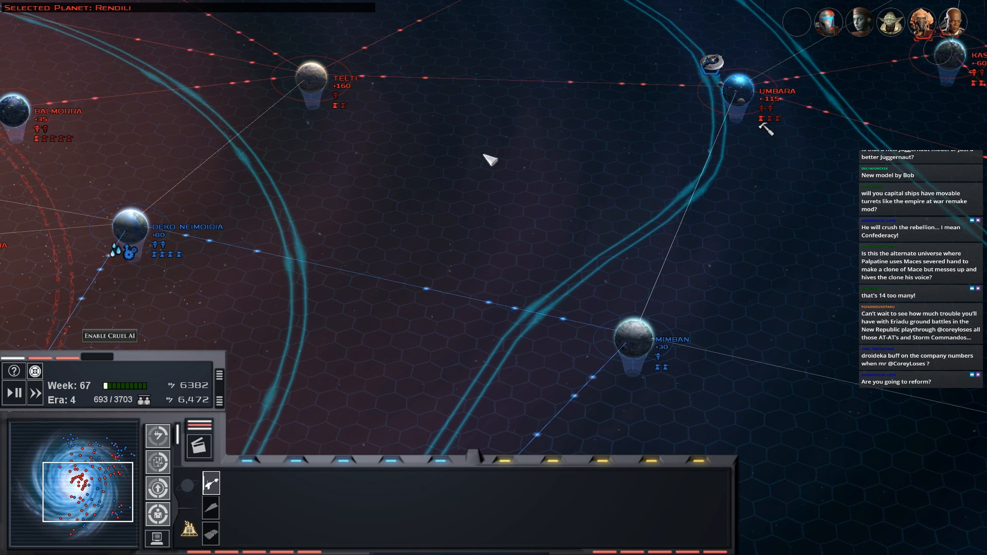
{"action": "left_click_drag", "start_coordinate": [485, 156], "coordinate": [274, 208]}
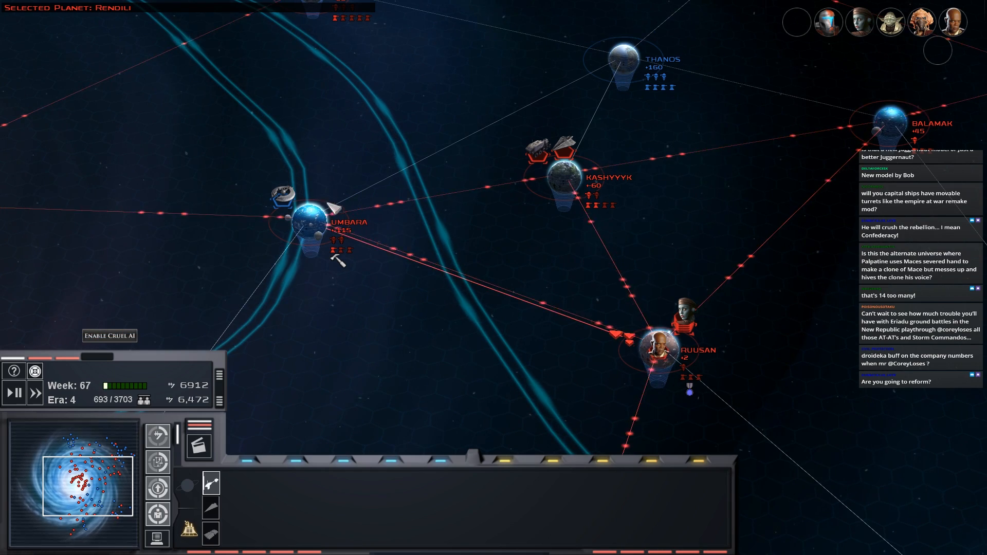
{"action": "left_click", "coordinate": [658, 347]}
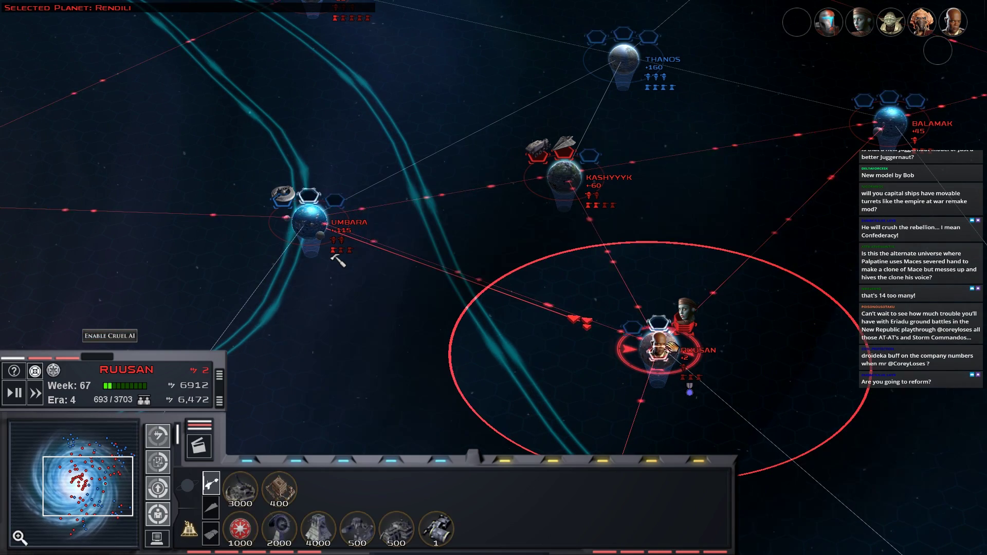
{"action": "left_click", "coordinate": [240, 529]}
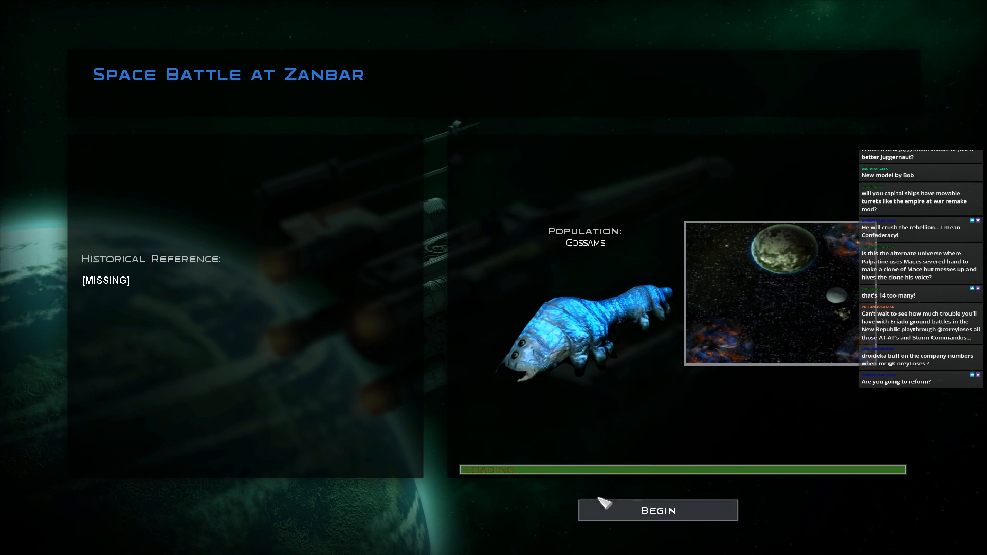
- Begin the Zanbar space battle and bring in the first reinforcement frigates
{"action": "left_click", "coordinate": [615, 513]}
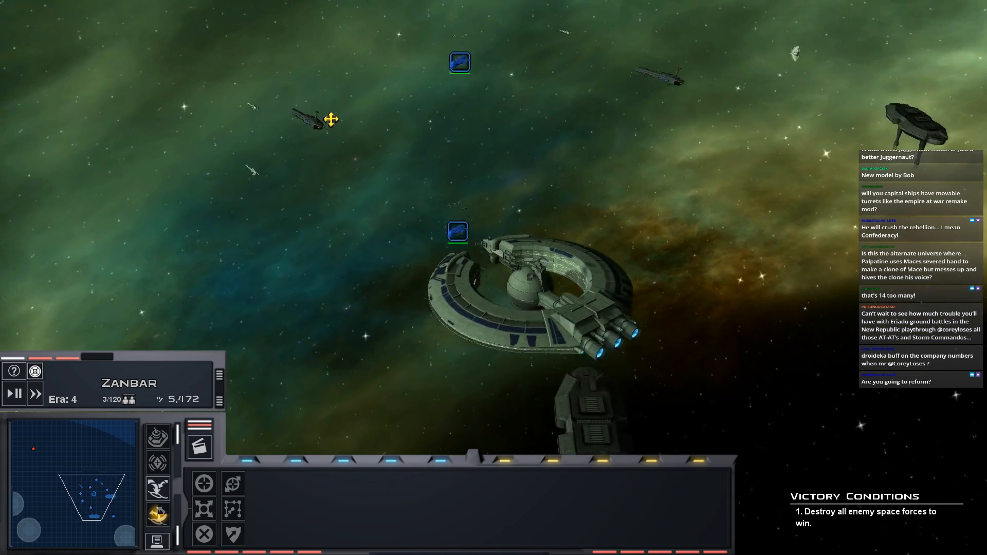
{"action": "left_click", "coordinate": [159, 486]}
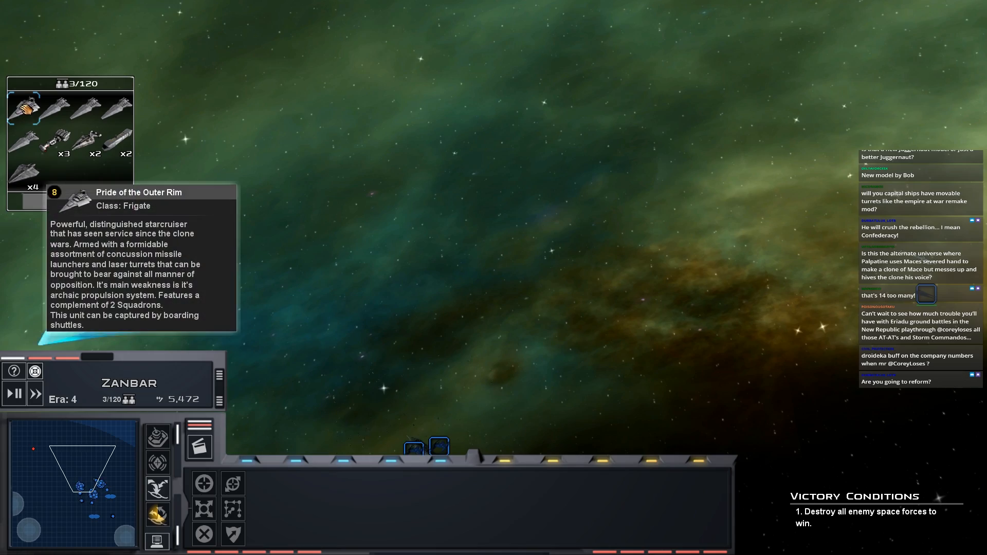
{"action": "left_click", "coordinate": [99, 103]}
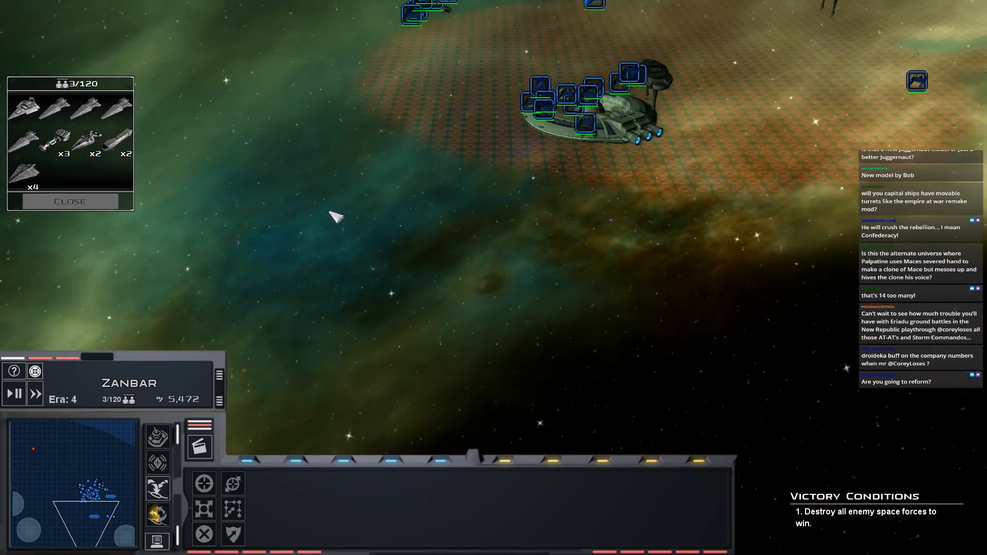
{"action": "left_click", "coordinate": [31, 108]}
{"action": "left_click", "coordinate": [540, 369]}
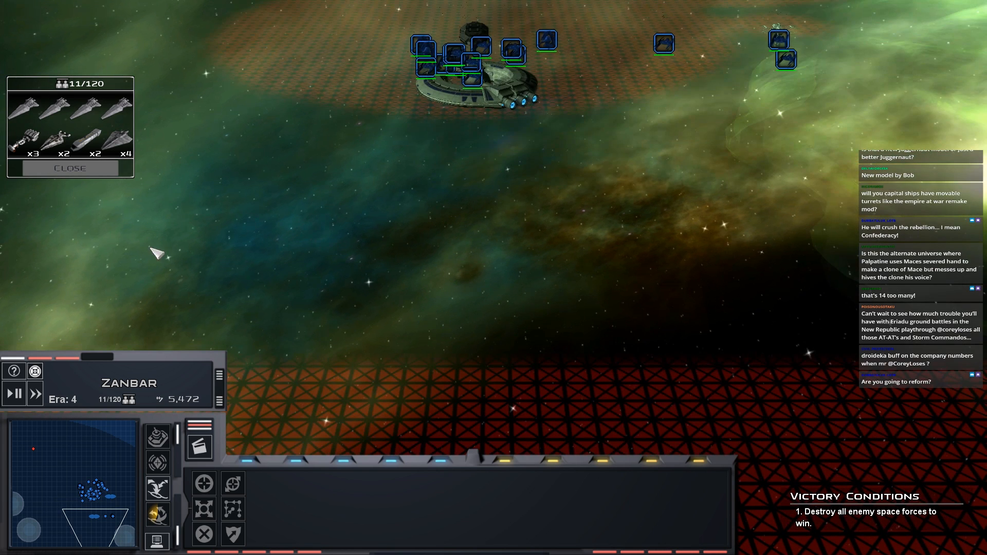
- Pause, deploy the Titanic frigate and the remaining reinforcement ships, then resume the battle
{"action": "left_click", "coordinate": [24, 398]}
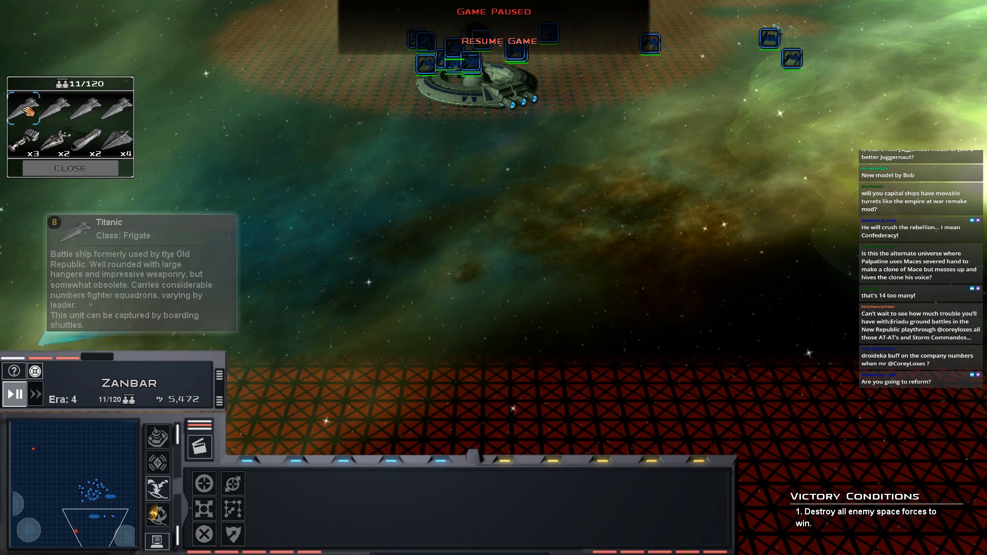
{"action": "left_click", "coordinate": [29, 115]}
{"action": "left_click", "coordinate": [67, 108]}
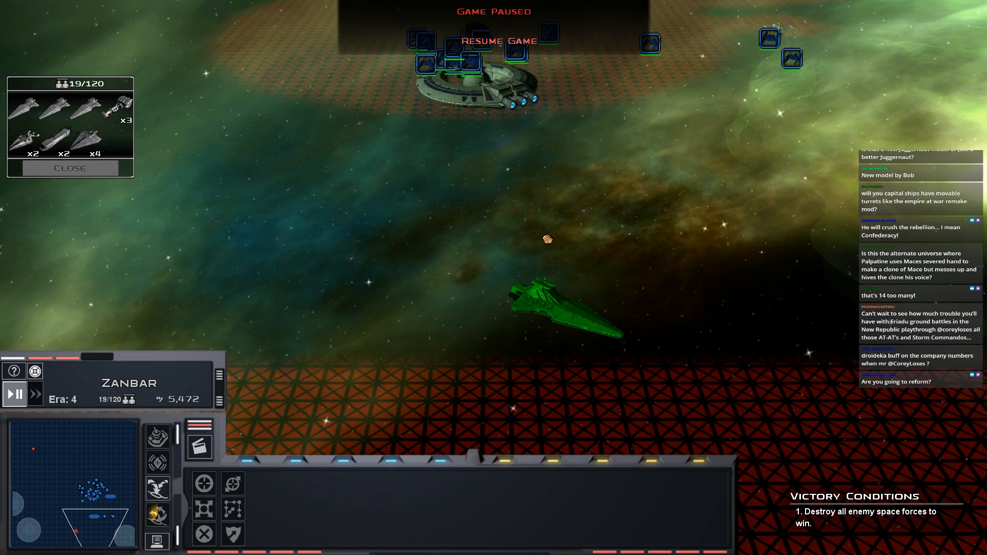
{"action": "left_click", "coordinate": [55, 108]}
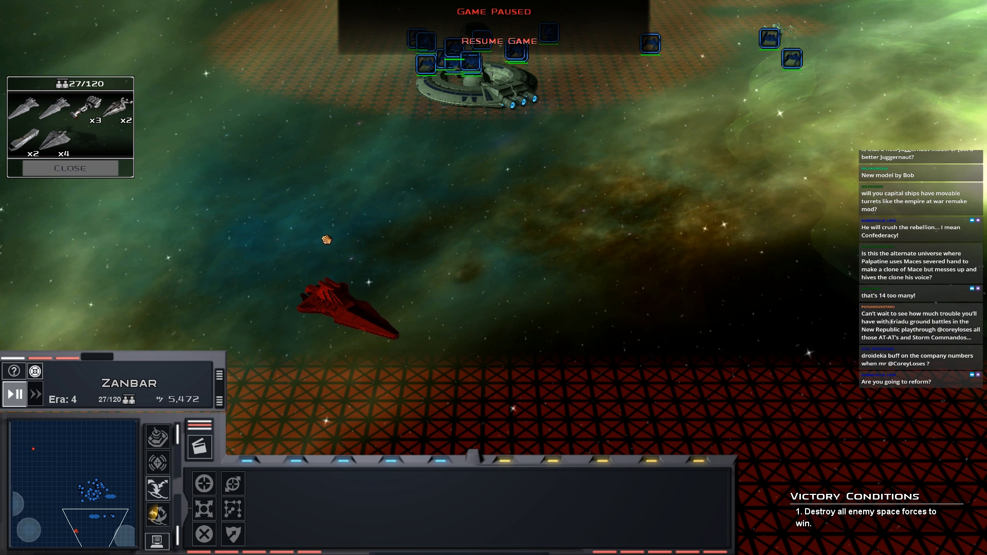
{"action": "left_click", "coordinate": [23, 109]}
{"action": "left_click", "coordinate": [47, 271]}
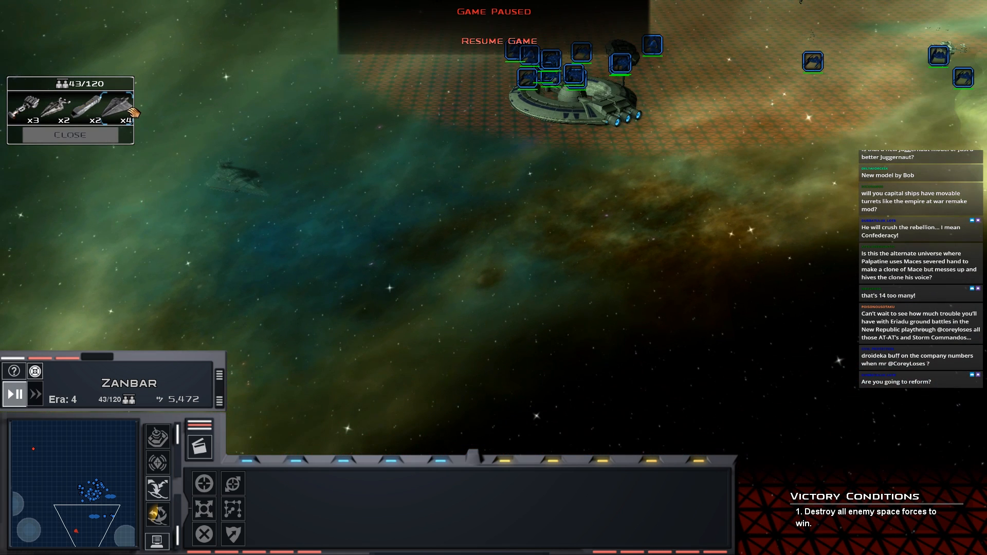
{"action": "left_click", "coordinate": [101, 115]}
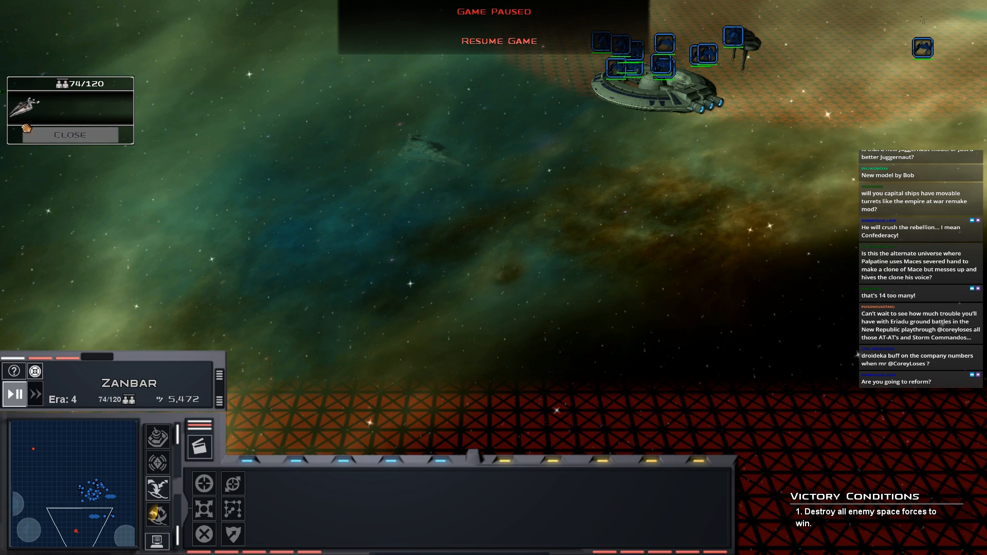
{"action": "left_click", "coordinate": [500, 41]}
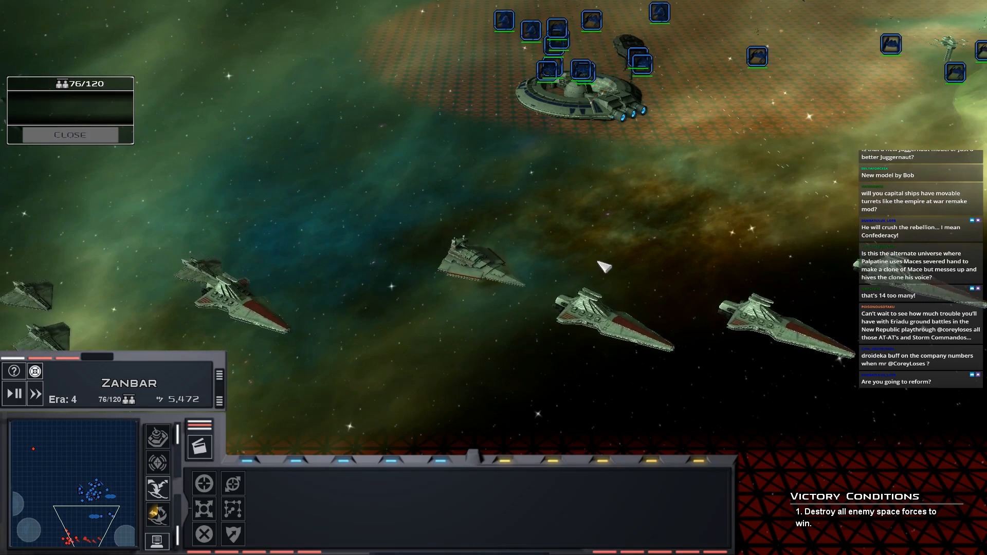
- Select the fighter squadron group and send it to attack the enemy ship
{"action": "left_click_drag", "start_coordinate": [896, 186], "coordinate": [167, 361]}
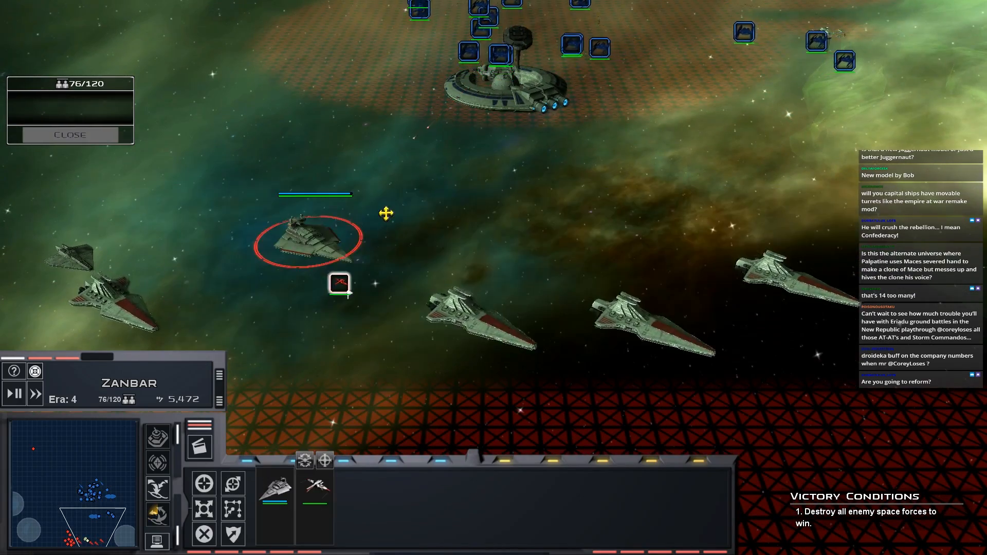
{"action": "scroll", "coordinate": [496, 91], "scroll_direction": "up", "scroll_amount": 2}
{"action": "scroll", "coordinate": [509, 154], "scroll_direction": "down", "scroll_amount": 3}
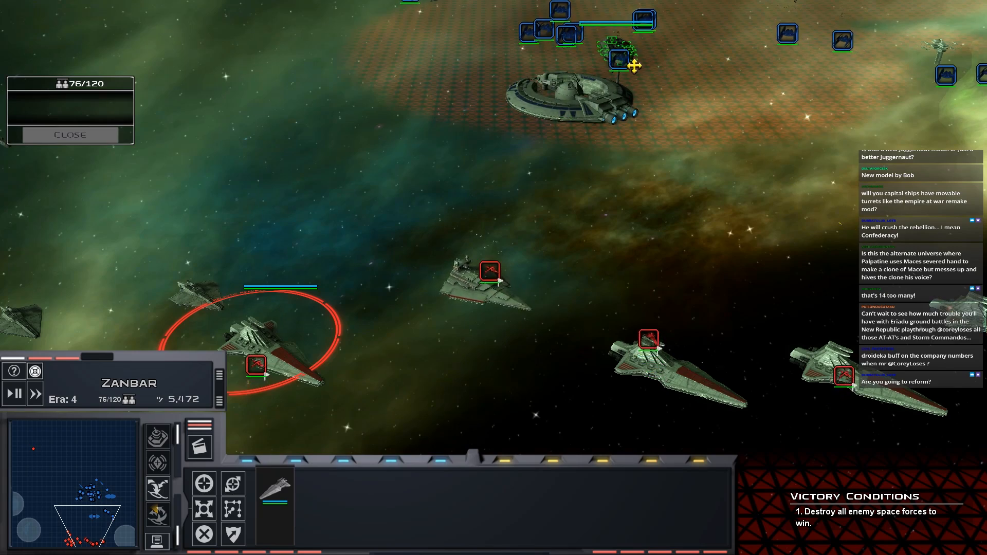
{"action": "scroll", "coordinate": [622, 128], "scroll_direction": "up", "scroll_amount": 2}
{"action": "scroll", "coordinate": [623, 128], "scroll_direction": "down", "scroll_amount": 3}
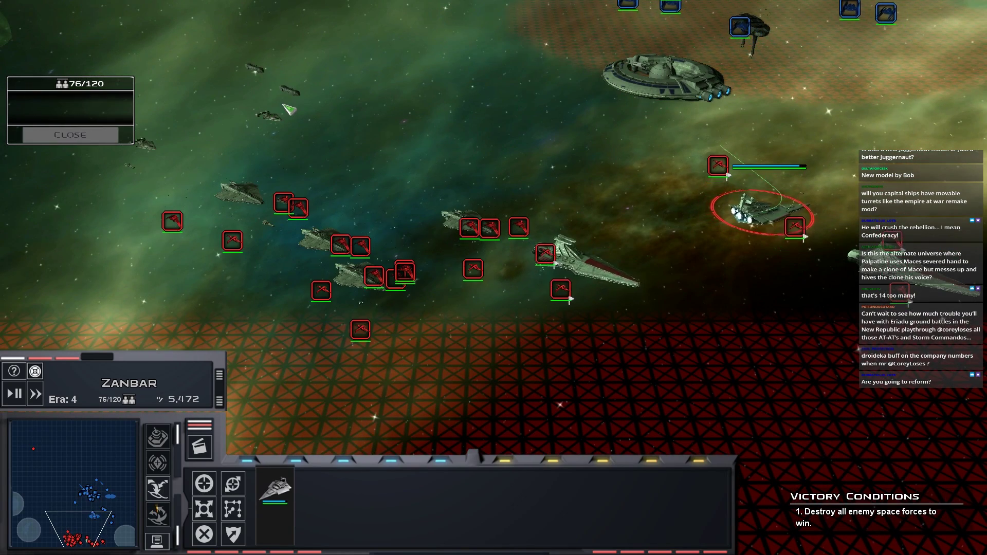
{"action": "left_click", "coordinate": [279, 113]}
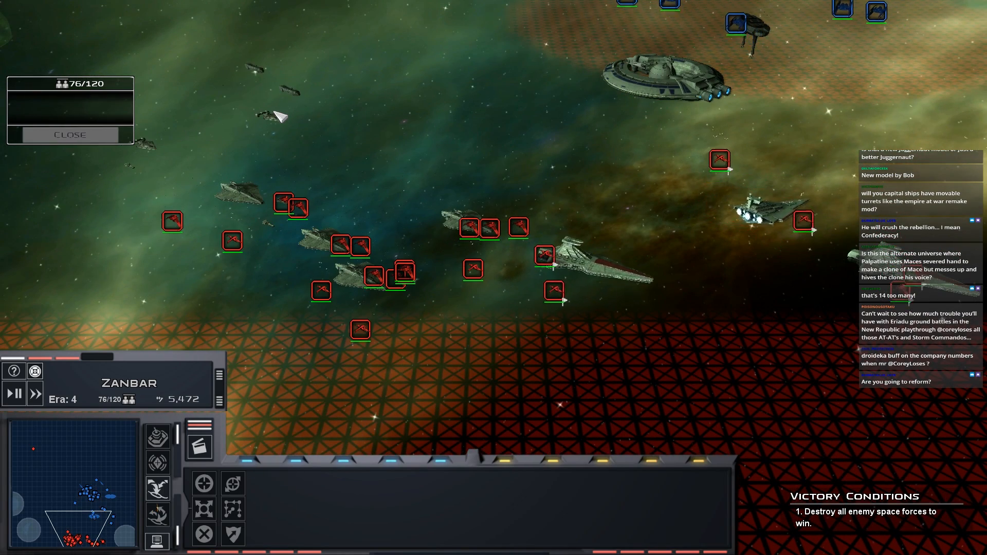
{"action": "key", "text": "1"}
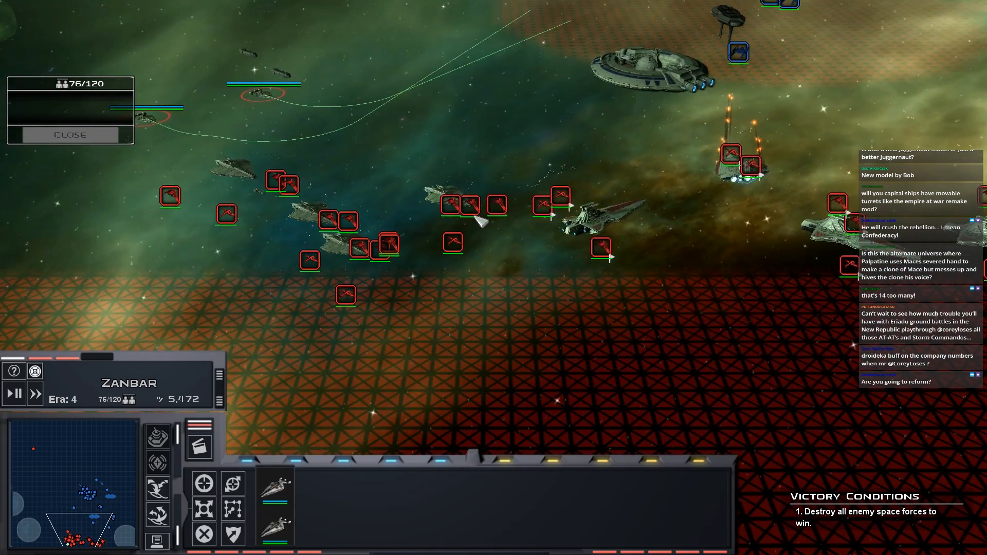
{"action": "key", "text": "2"}
{"action": "left_click", "coordinate": [88, 494]}
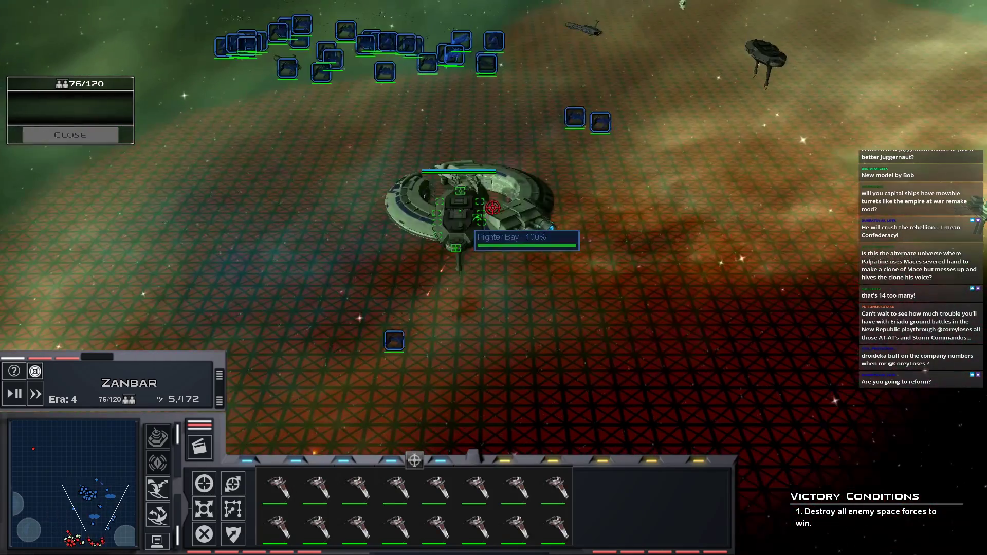
{"action": "left_click", "coordinate": [91, 527]}
{"action": "right_click", "coordinate": [617, 205]}
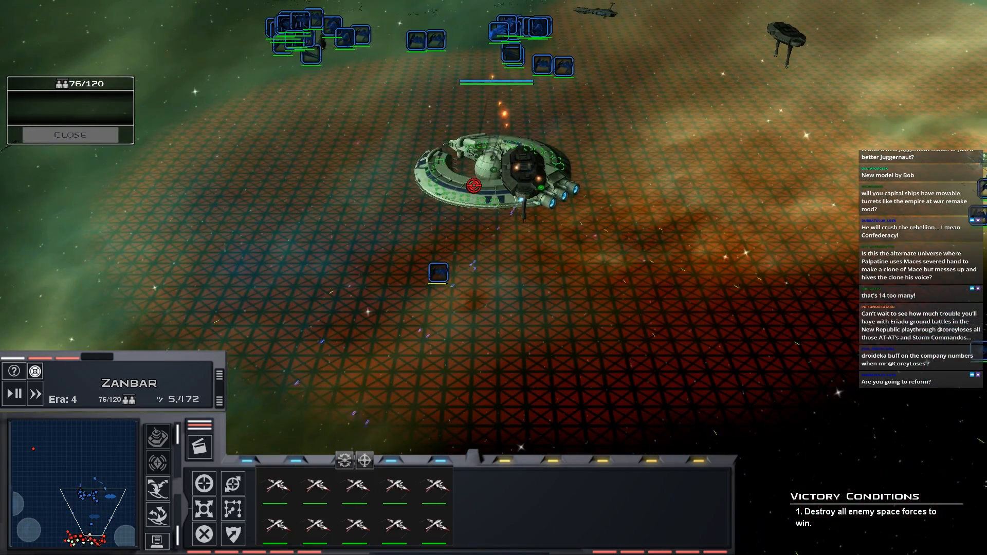
- Select the Acclamator frigates and capital ships and focus on the enemy battleship
{"action": "key", "text": "1"}
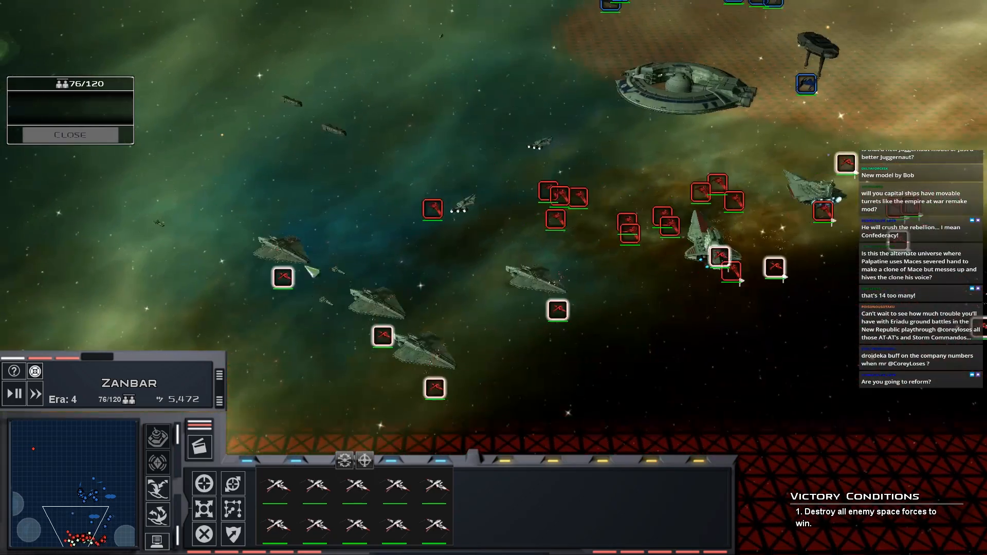
{"action": "double_click", "coordinate": [426, 330]}
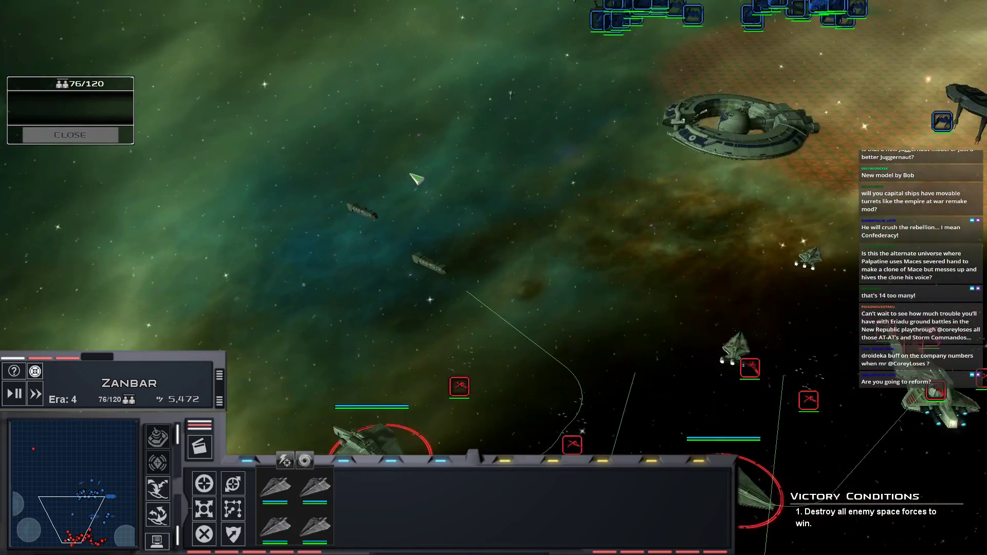
{"action": "left_click_drag", "start_coordinate": [296, 144], "coordinate": [476, 304]}
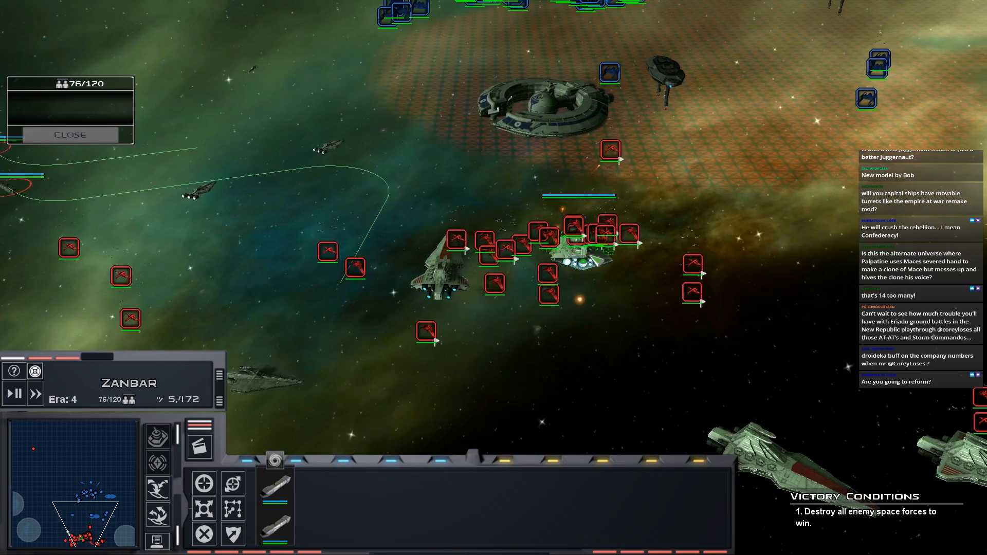
{"action": "left_click", "coordinate": [578, 267]}
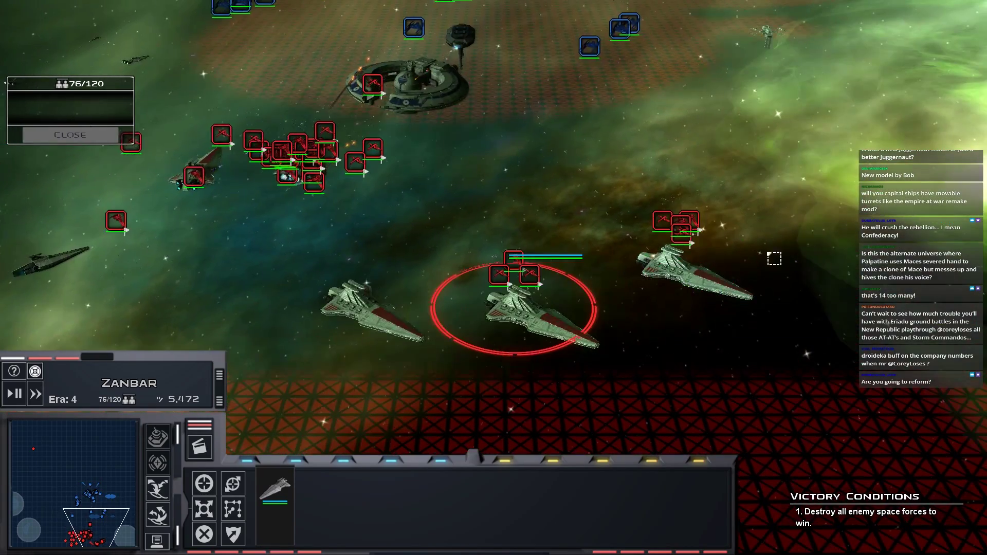
{"action": "double_click", "coordinate": [468, 287]}
{"action": "key", "text": "Up"}
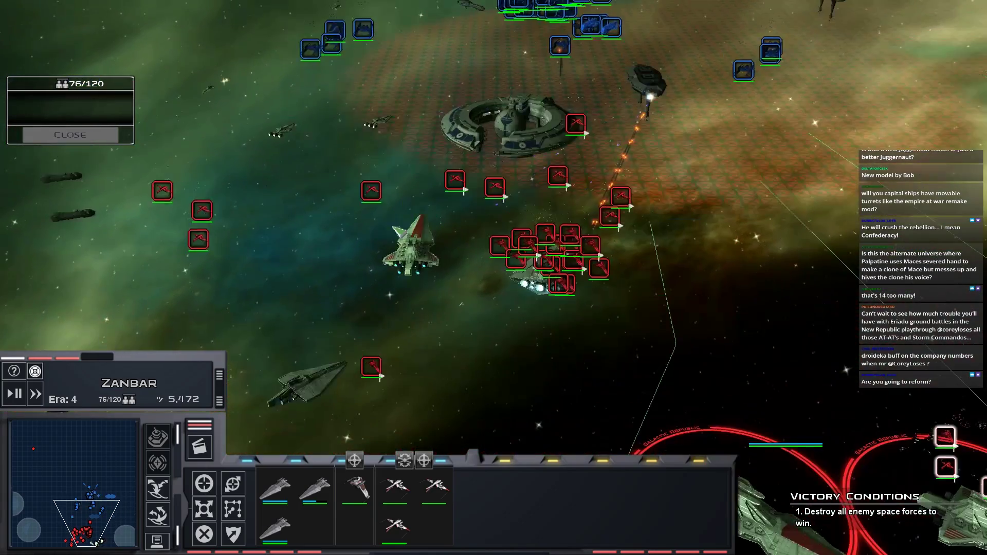
{"action": "left_click", "coordinate": [430, 236]}
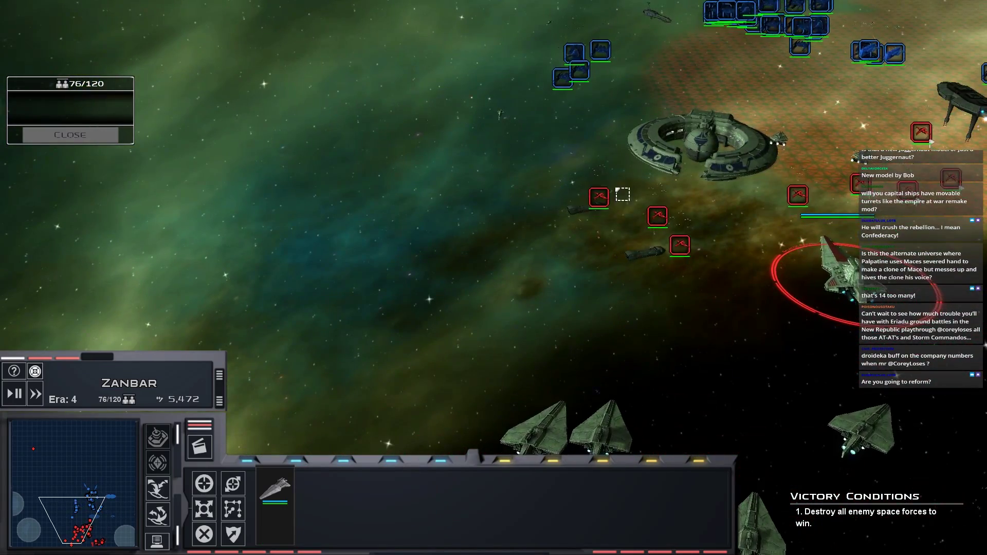
- Order a warship toward the enemy target and gather the nearby fighter squadrons
{"action": "double_click", "coordinate": [610, 189]}
{"action": "key", "text": "Right"}
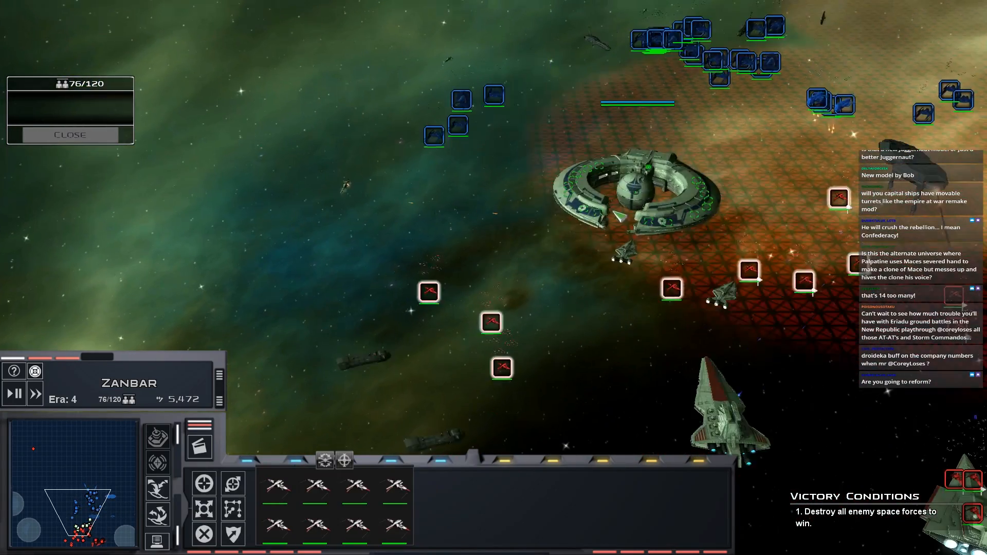
{"action": "key", "text": "Right"}
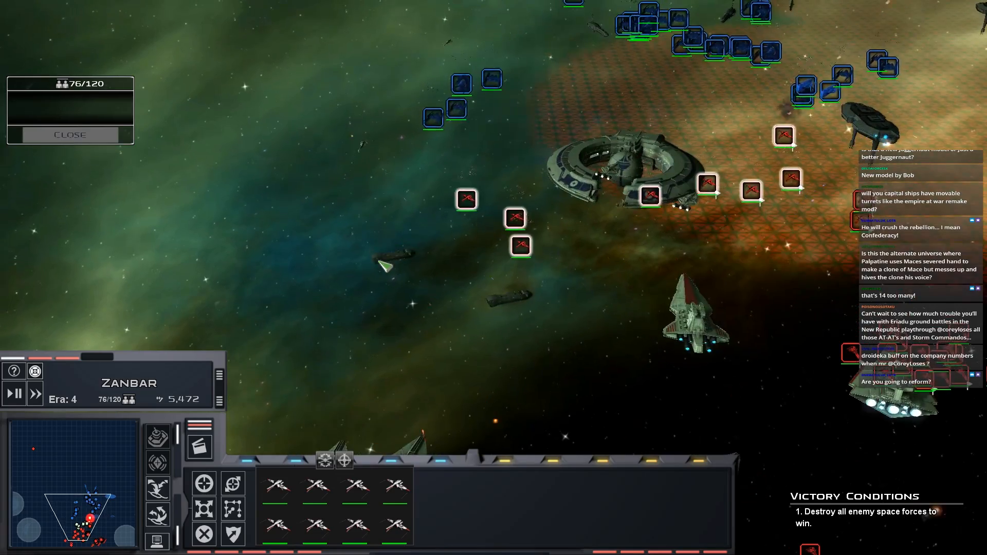
{"action": "left_click", "coordinate": [385, 262]}
{"action": "right_click", "coordinate": [656, 282]}
{"action": "double_click", "coordinate": [675, 210]}
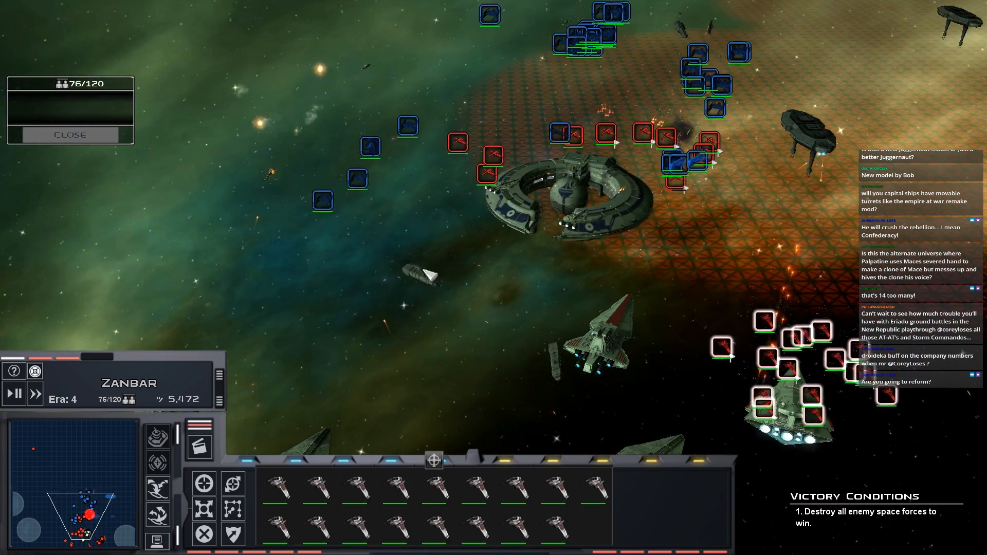
- Close the reinforcement panel and select a Star Destroyer near the station
{"action": "left_click", "coordinate": [270, 179]}
{"action": "left_click", "coordinate": [293, 286]}
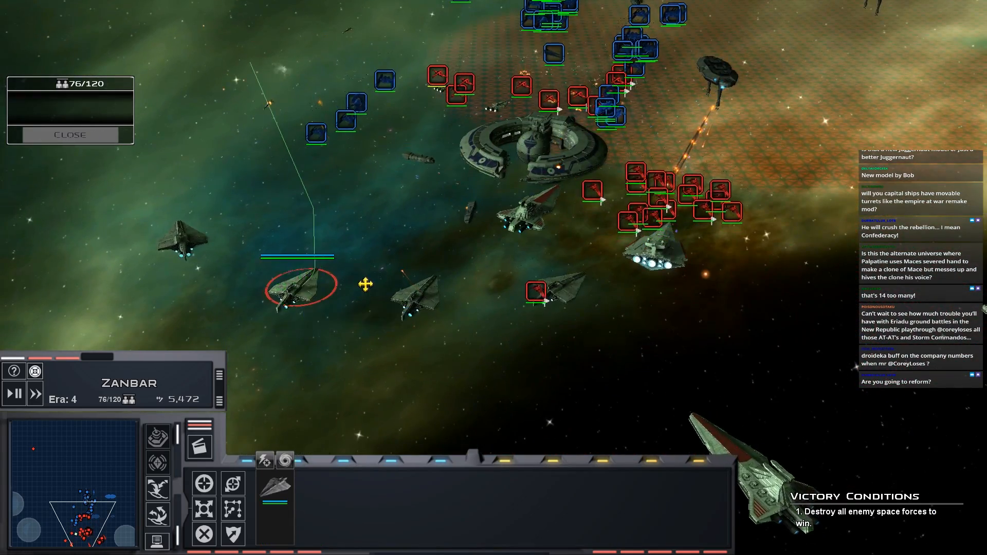
{"action": "double_click", "coordinate": [471, 300]}
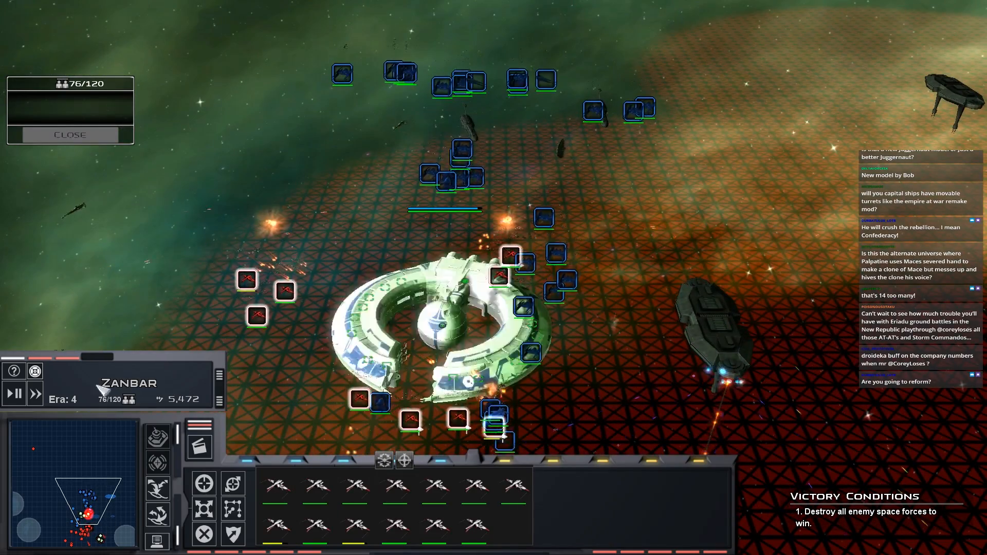
{"action": "left_click", "coordinate": [54, 135]}
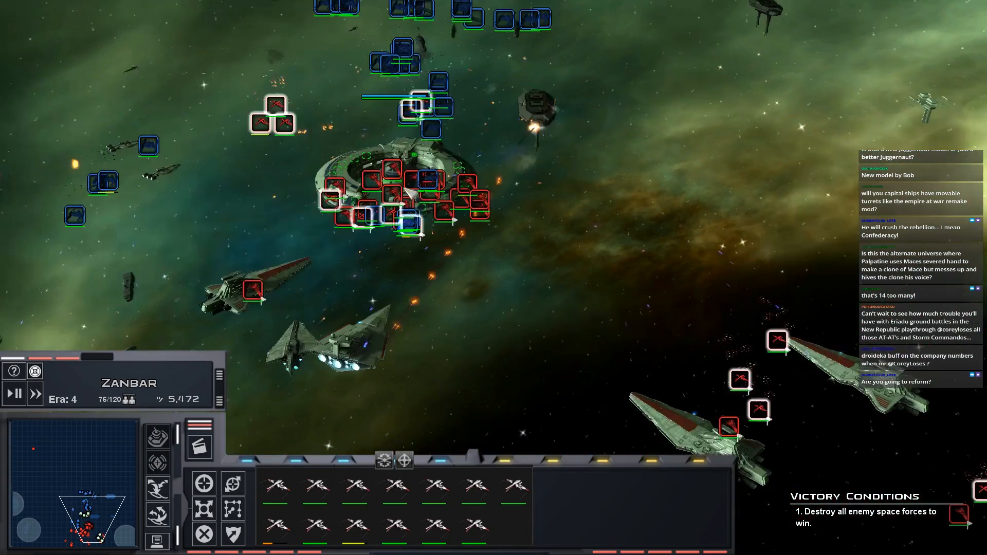
{"action": "left_click", "coordinate": [395, 306]}
{"action": "scroll", "coordinate": [483, 236], "scroll_direction": "up", "scroll_amount": 3}
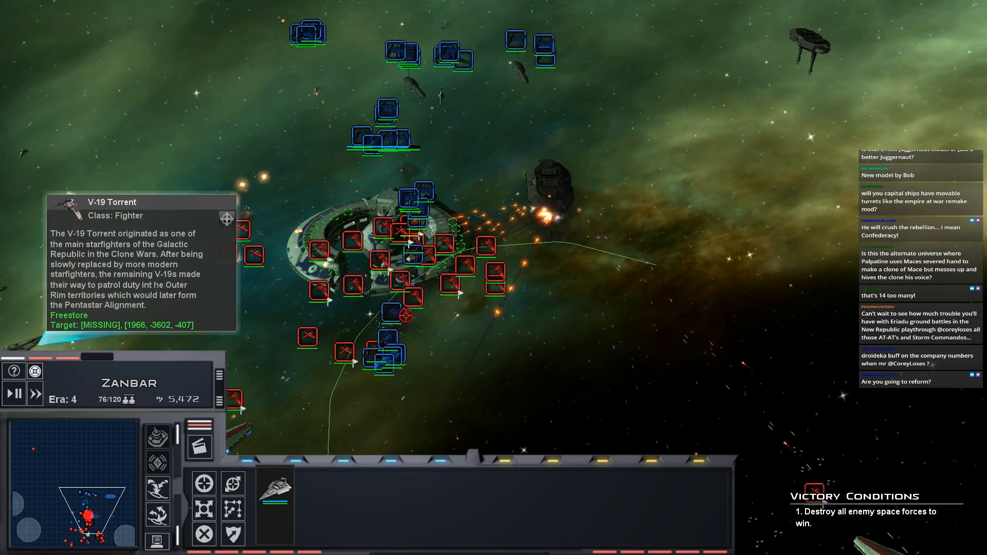
{"action": "scroll", "coordinate": [347, 309], "scroll_direction": "down", "scroll_amount": 3}
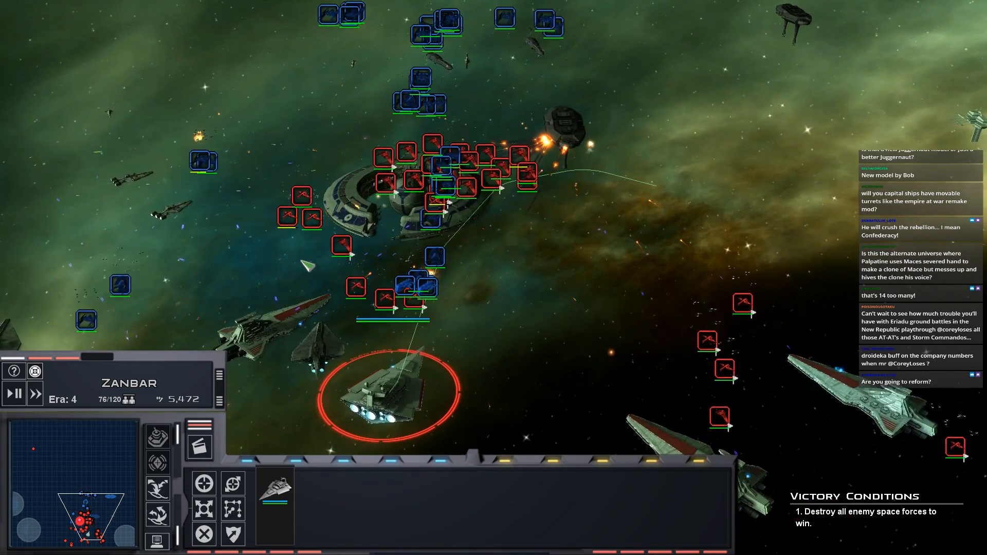
{"action": "scroll", "coordinate": [436, 266], "scroll_direction": "up", "scroll_amount": 3}
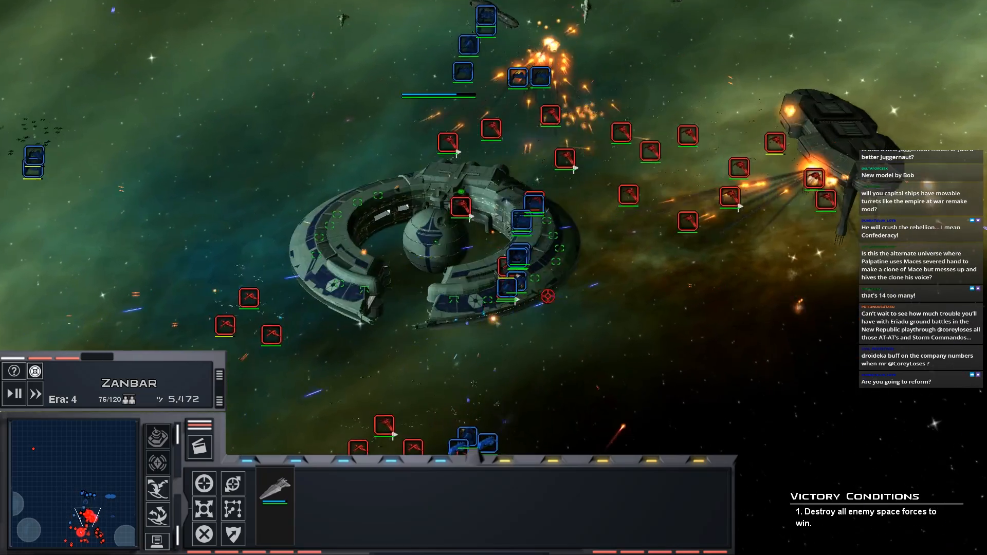
{"action": "scroll", "coordinate": [664, 263], "scroll_direction": "up", "scroll_amount": 3}
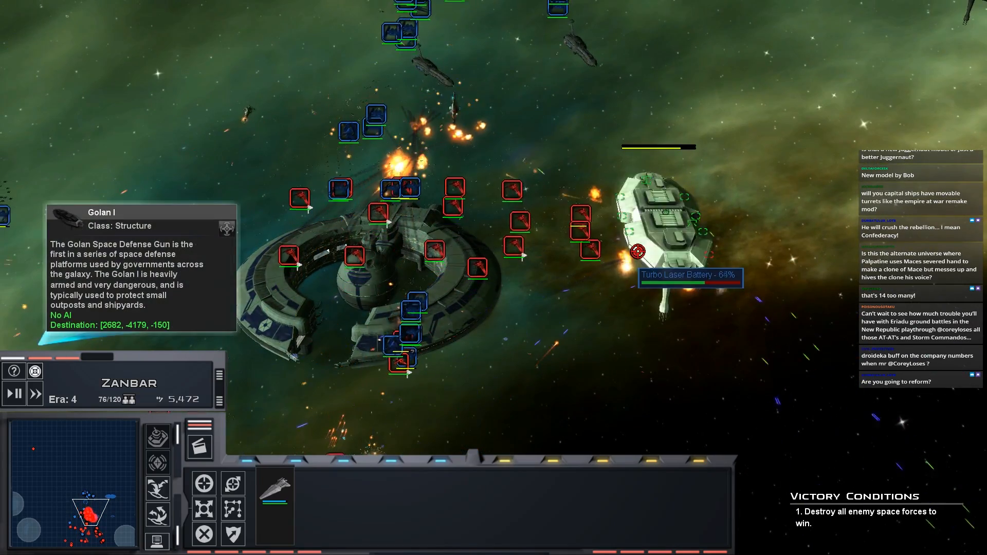
{"action": "scroll", "coordinate": [638, 252], "scroll_direction": "down", "scroll_amount": 3}
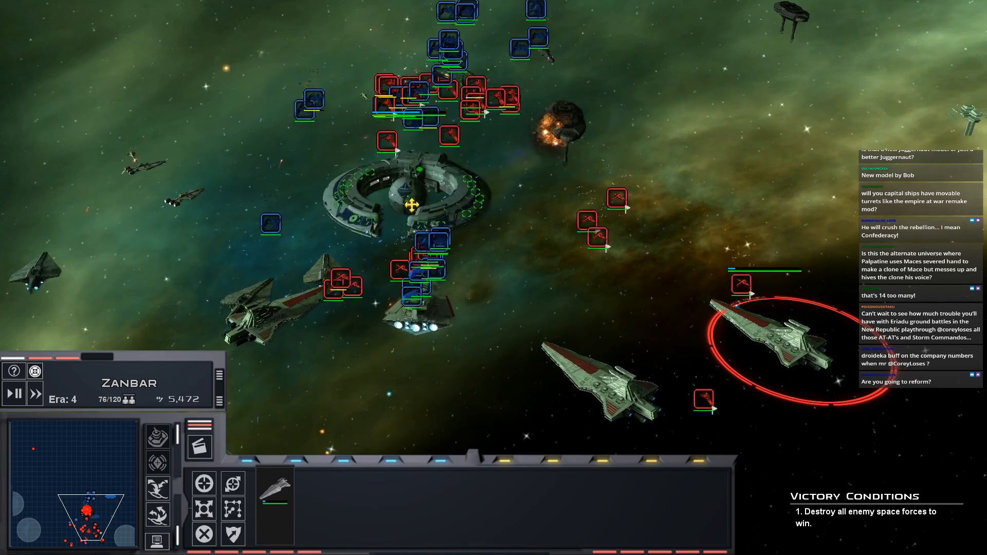
- Switch command between individual Republic cruisers around the station, ending on a Venator
{"action": "left_click", "coordinate": [594, 347]}
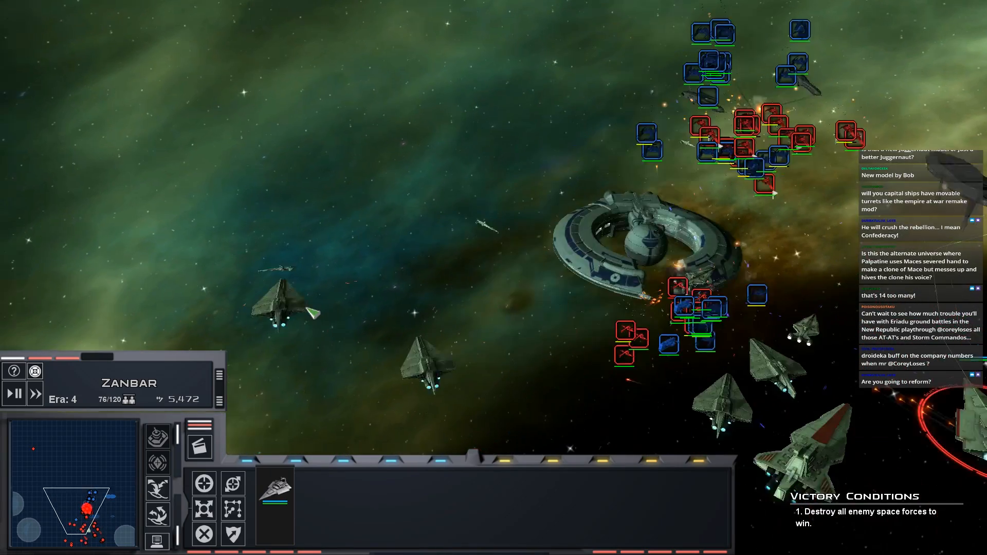
{"action": "left_click", "coordinate": [305, 286]}
{"action": "left_click", "coordinate": [442, 340]}
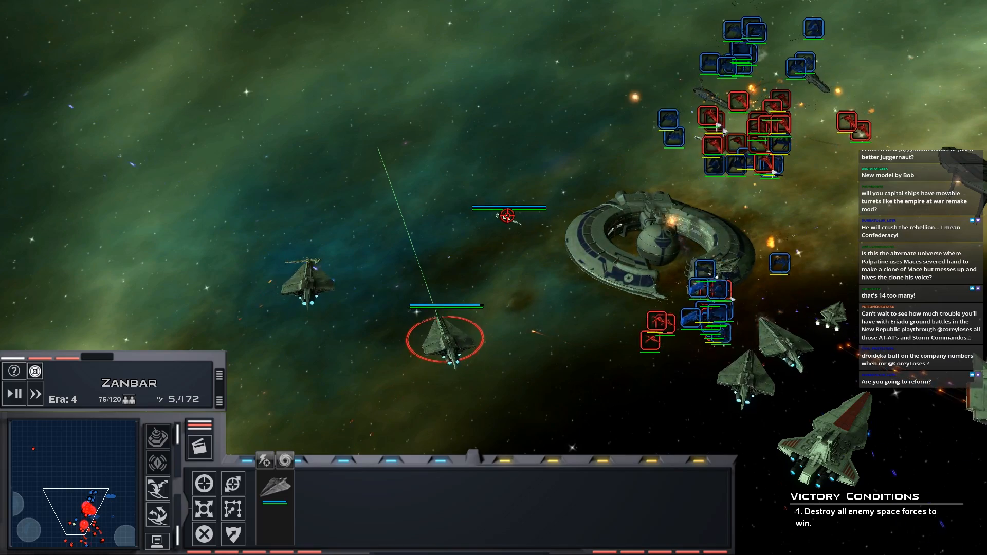
{"action": "scroll", "coordinate": [392, 256], "scroll_direction": "down", "scroll_amount": 3}
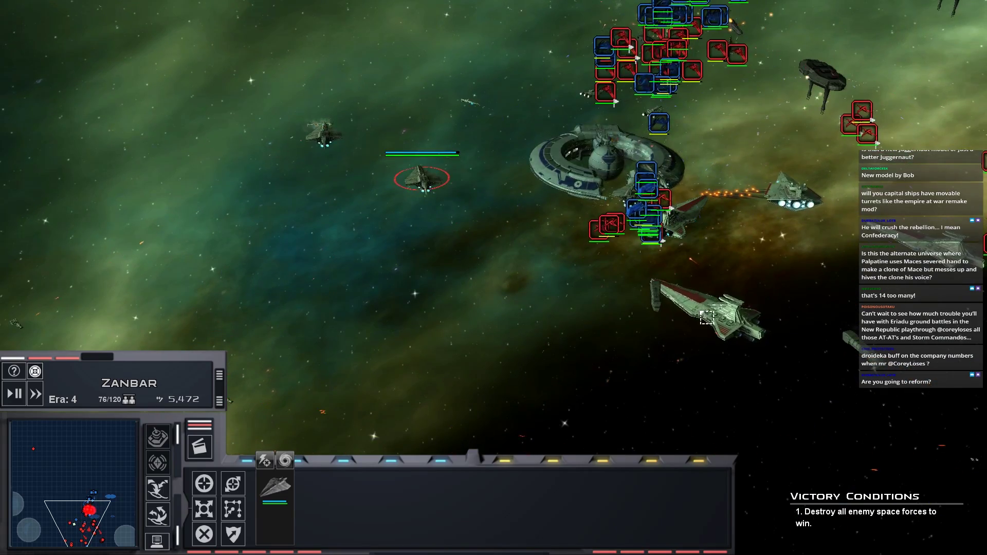
{"action": "left_click", "coordinate": [707, 316]}
{"action": "scroll", "coordinate": [385, 241], "scroll_direction": "up", "scroll_amount": 2}
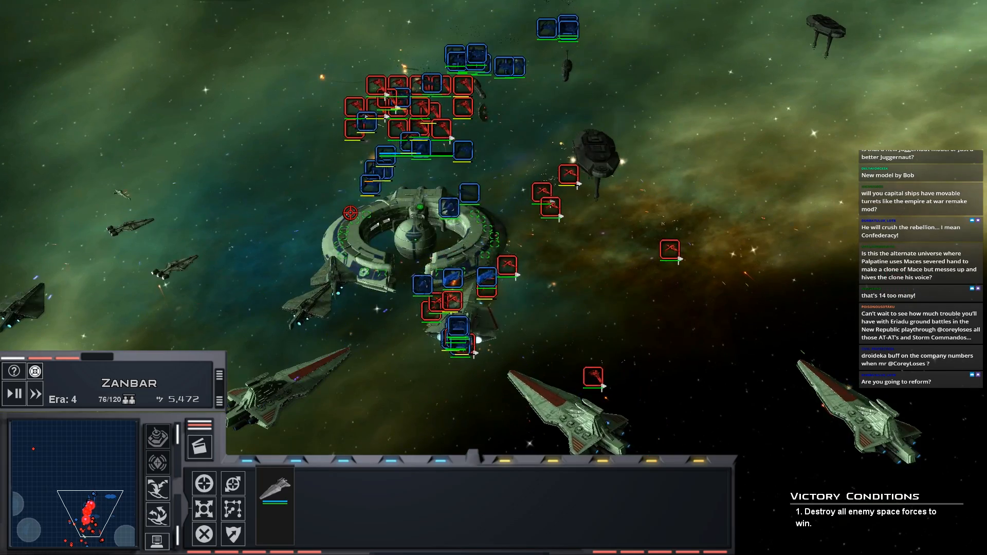
{"action": "scroll", "coordinate": [406, 326], "scroll_direction": "down", "scroll_amount": 3}
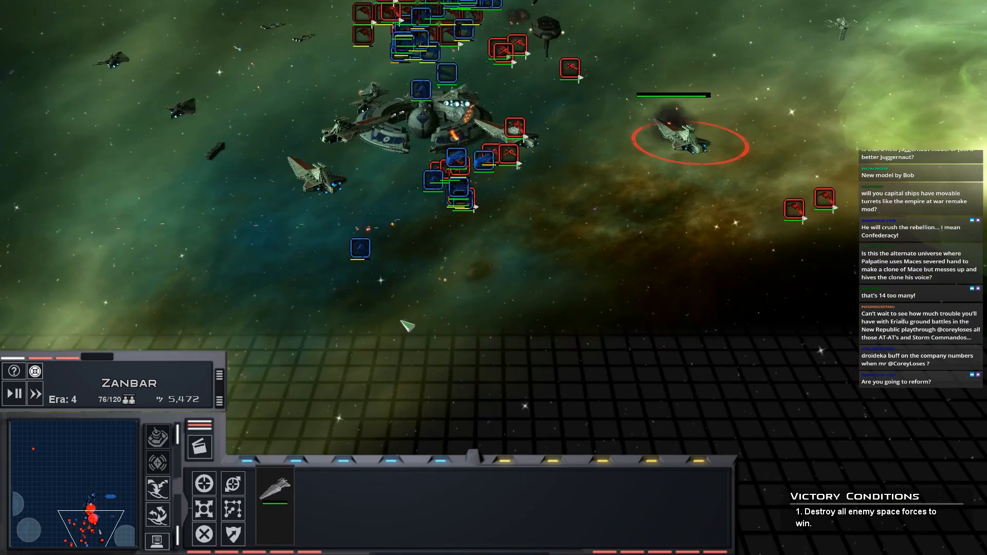
{"action": "scroll", "coordinate": [419, 337], "scroll_direction": "up", "scroll_amount": 3}
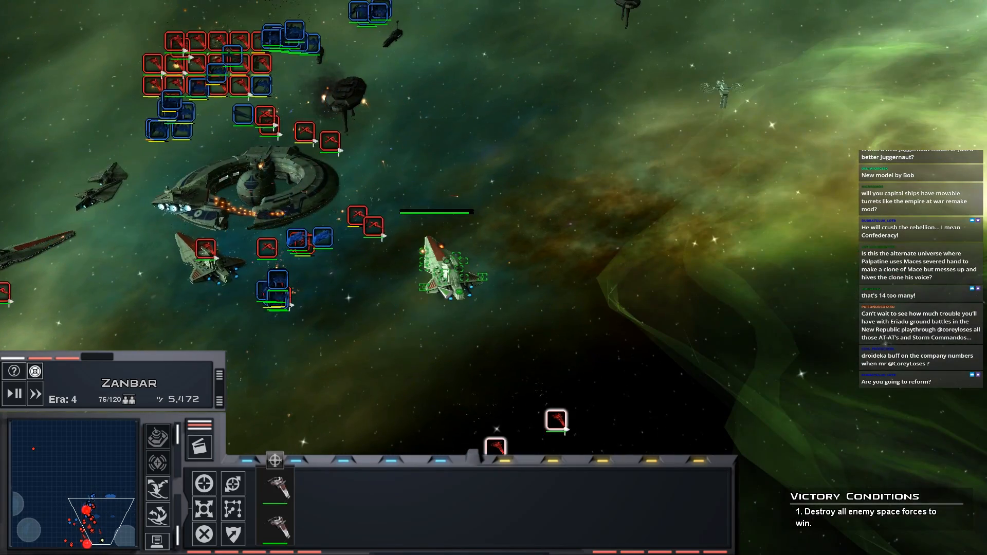
- Move a single Venator and another ship to new positions around the enemy station
{"action": "left_click", "coordinate": [449, 270]}
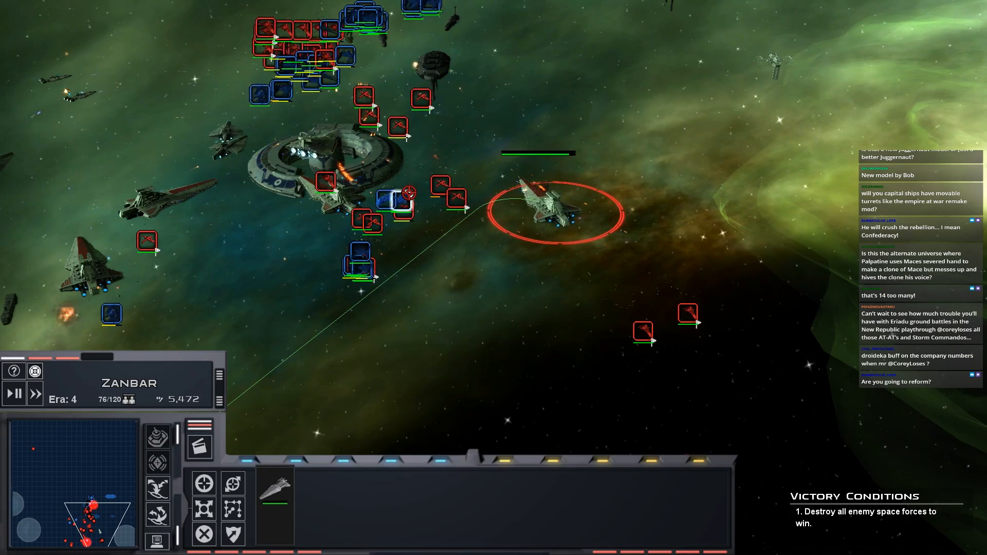
{"action": "right_click", "coordinate": [423, 352]}
{"action": "scroll", "coordinate": [414, 332], "scroll_direction": "up", "scroll_amount": 1}
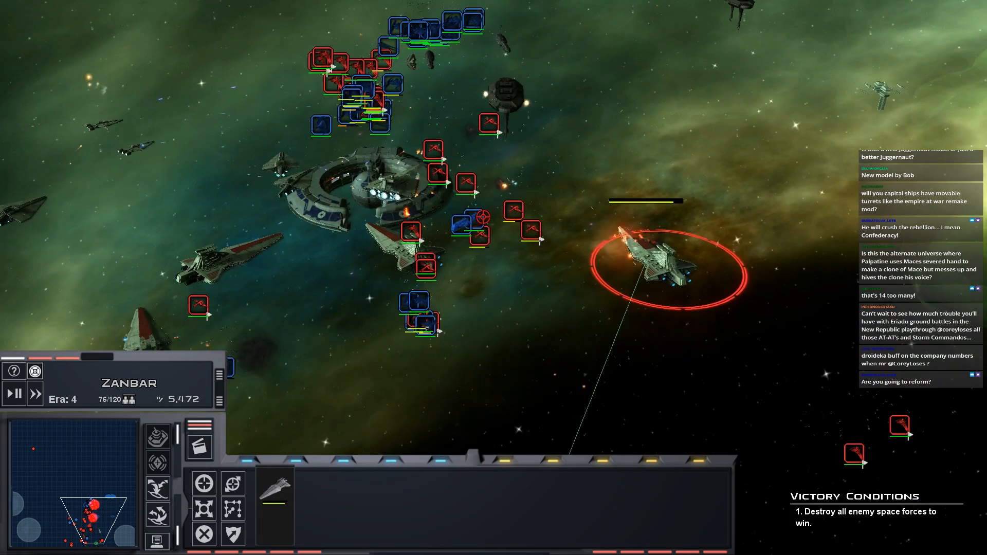
{"action": "scroll", "coordinate": [543, 271], "scroll_direction": "down", "scroll_amount": 2}
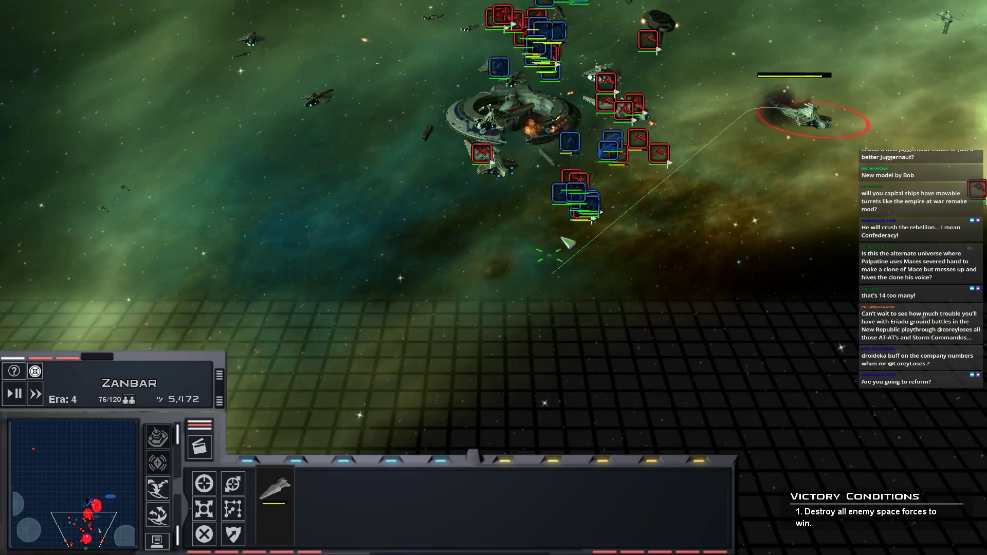
{"action": "scroll", "coordinate": [566, 243], "scroll_direction": "up", "scroll_amount": 3}
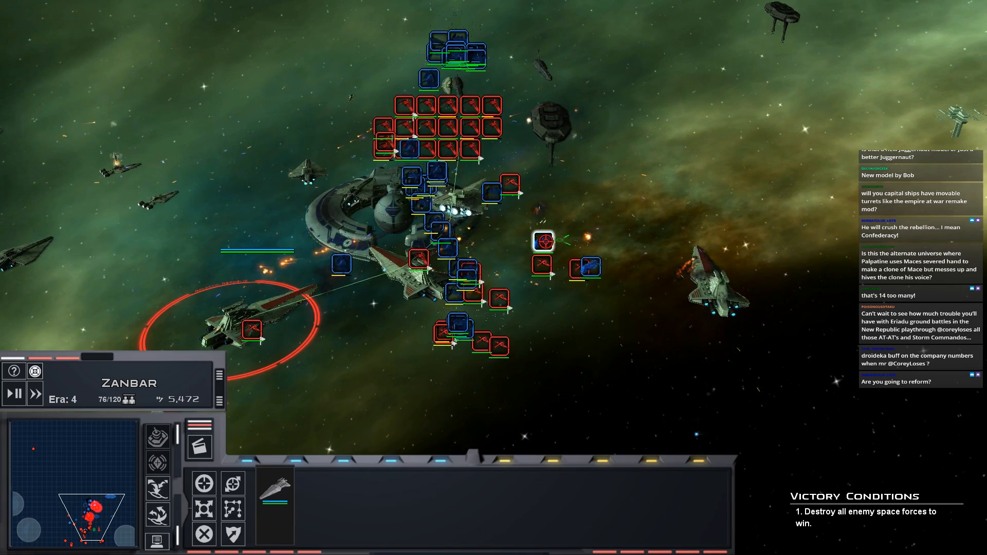
{"action": "scroll", "coordinate": [544, 241], "scroll_direction": "up", "scroll_amount": 2}
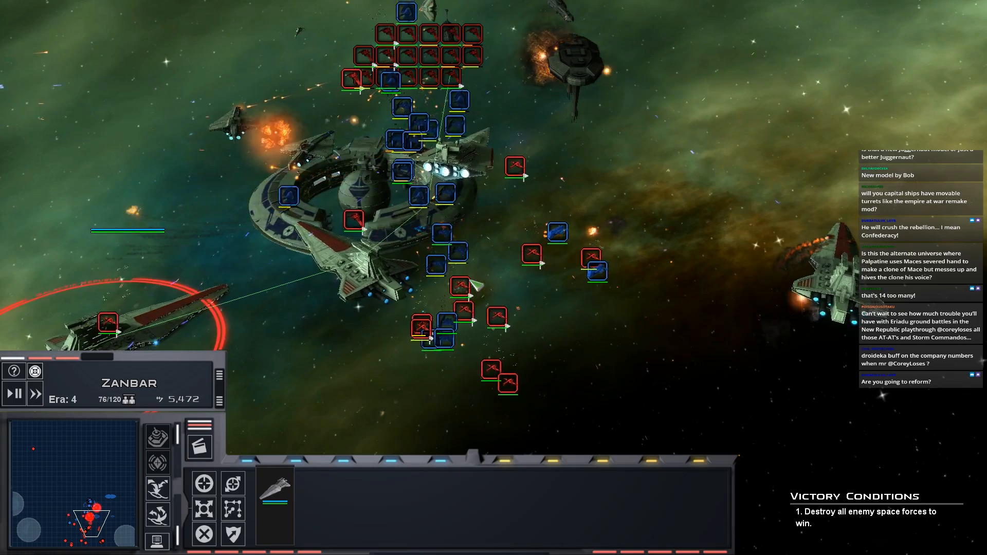
{"action": "scroll", "coordinate": [470, 284], "scroll_direction": "down", "scroll_amount": 3}
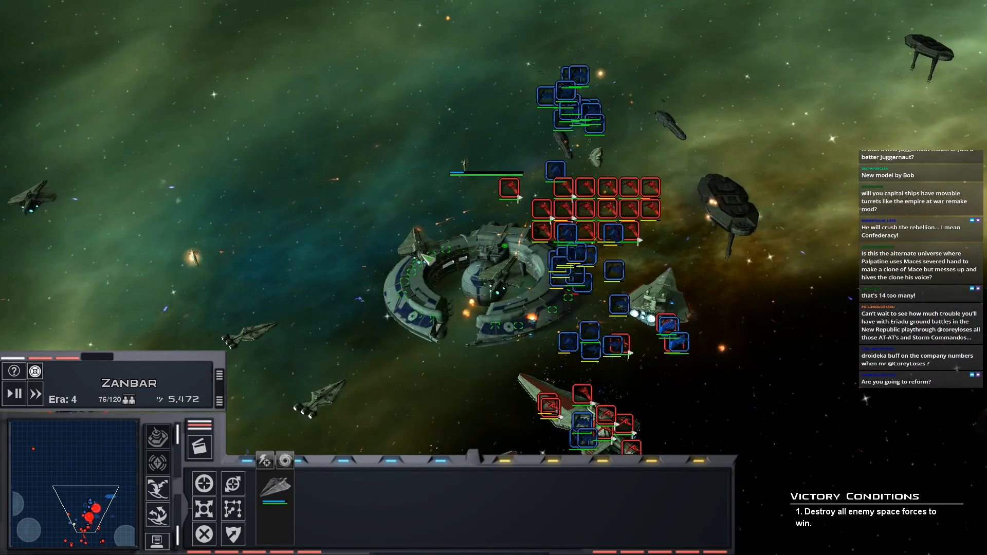
{"action": "key", "text": "Left"}
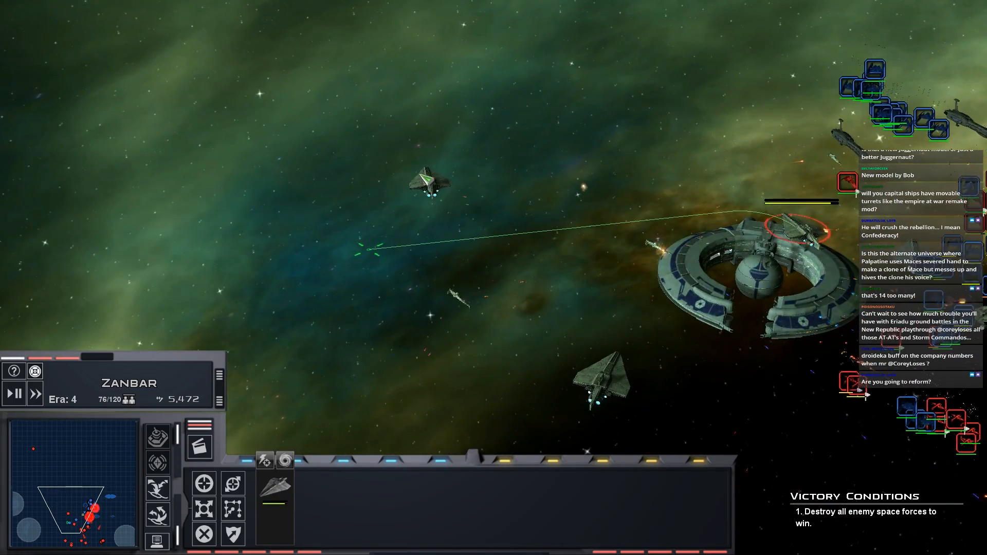
{"action": "mouse_move", "coordinate": [762, 237]}
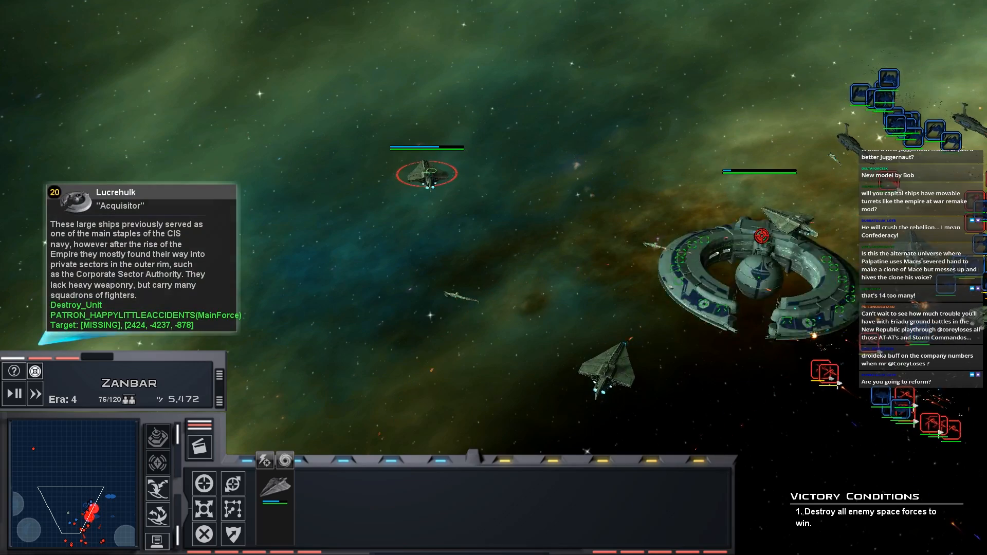
{"action": "key", "text": "Right"}
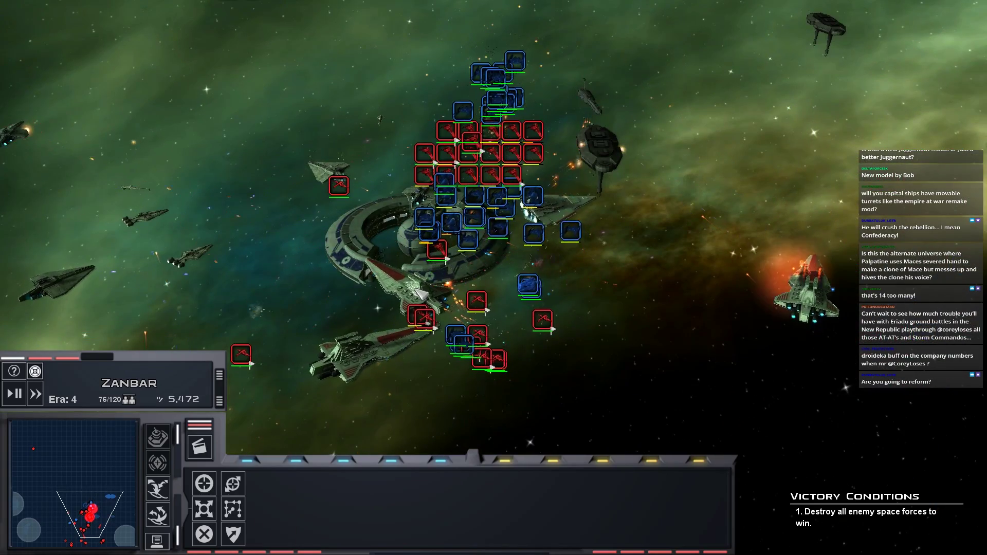
{"action": "left_click", "coordinate": [408, 298]}
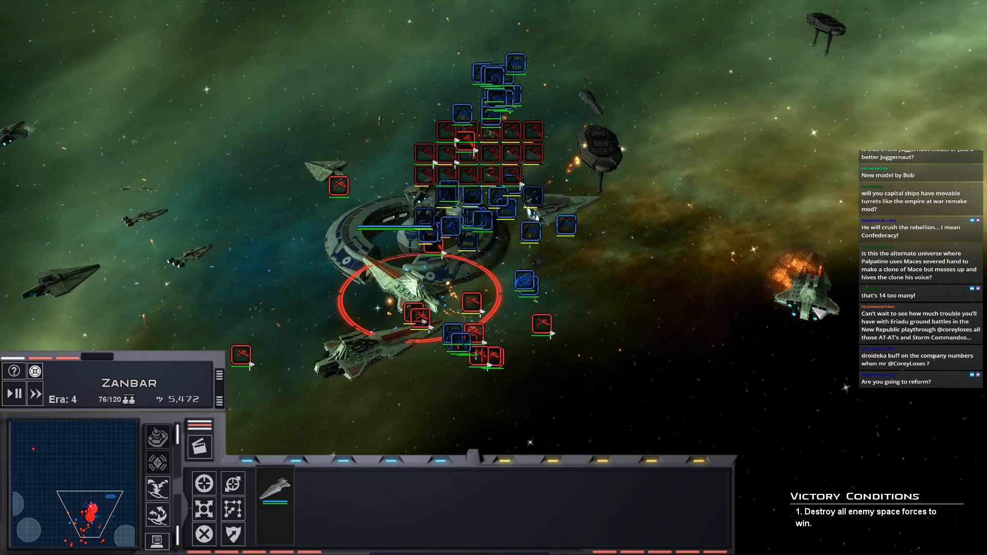
{"action": "left_click", "coordinate": [694, 224]}
{"action": "right_click", "coordinate": [729, 323]}
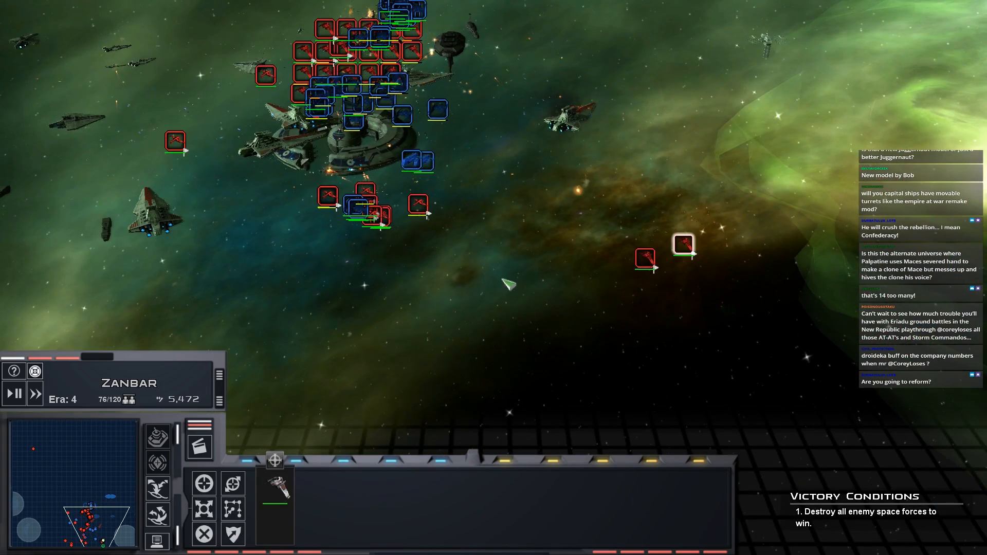
{"action": "scroll", "coordinate": [494, 232], "scroll_direction": "up", "scroll_amount": 3}
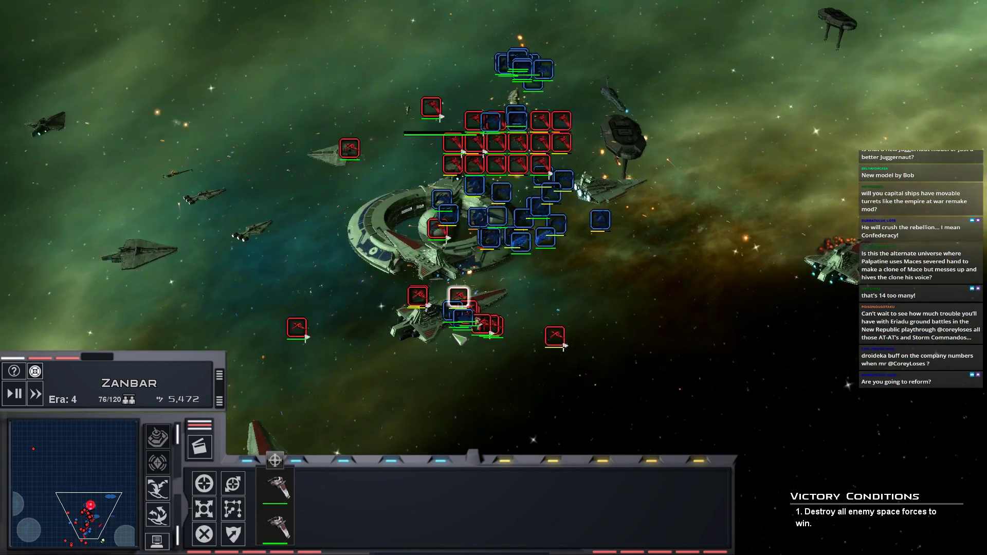
- Select individual ships and bring the left-side fleet into view
{"action": "left_click", "coordinate": [483, 302]}
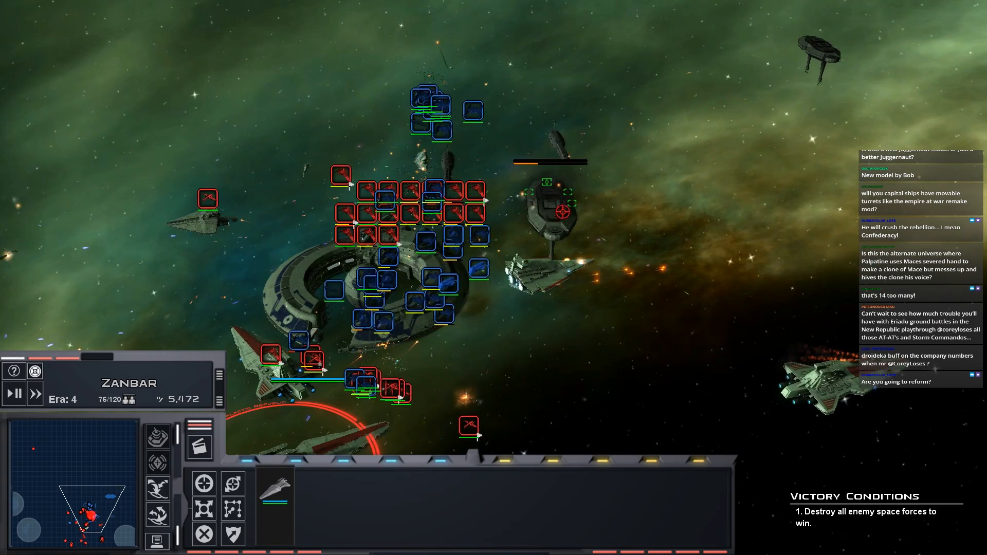
{"action": "left_click", "coordinate": [553, 267]}
{"action": "key", "text": "Right"}
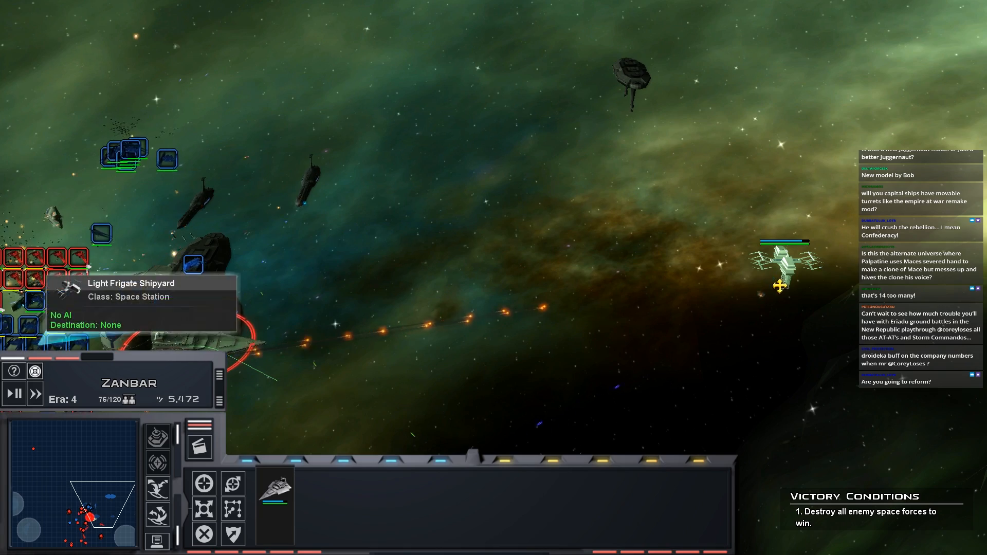
{"action": "key", "text": "Left"}
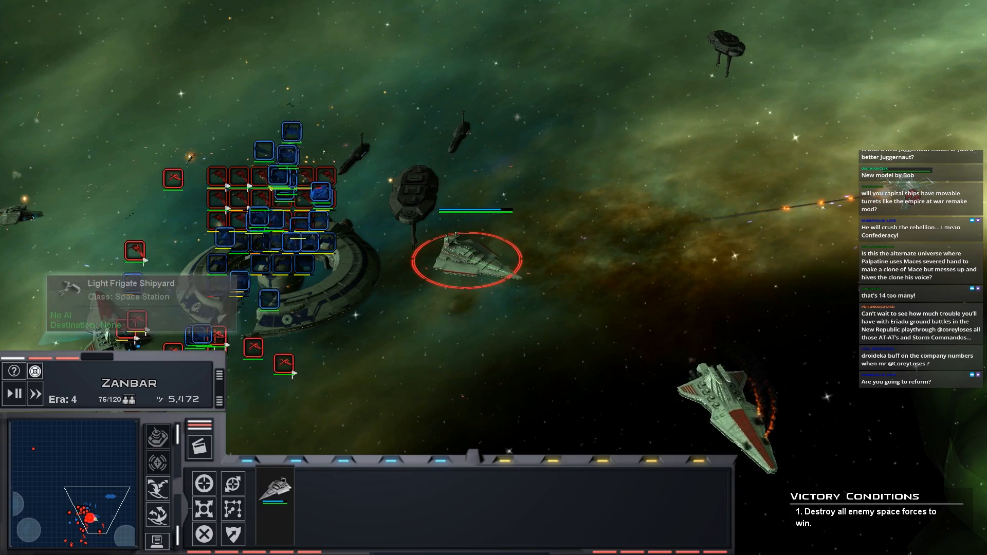
{"action": "key", "text": "Left"}
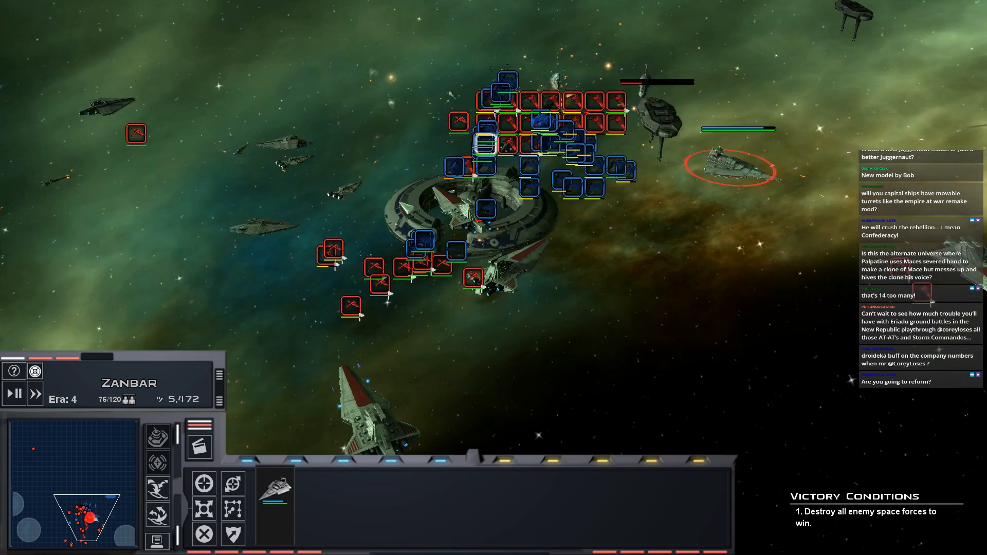
{"action": "key", "text": "Left"}
- Box-select the ships on the left and narrow the selection to one cruiser
{"action": "left_click_drag", "start_coordinate": [565, 322], "coordinate": [214, 83]}
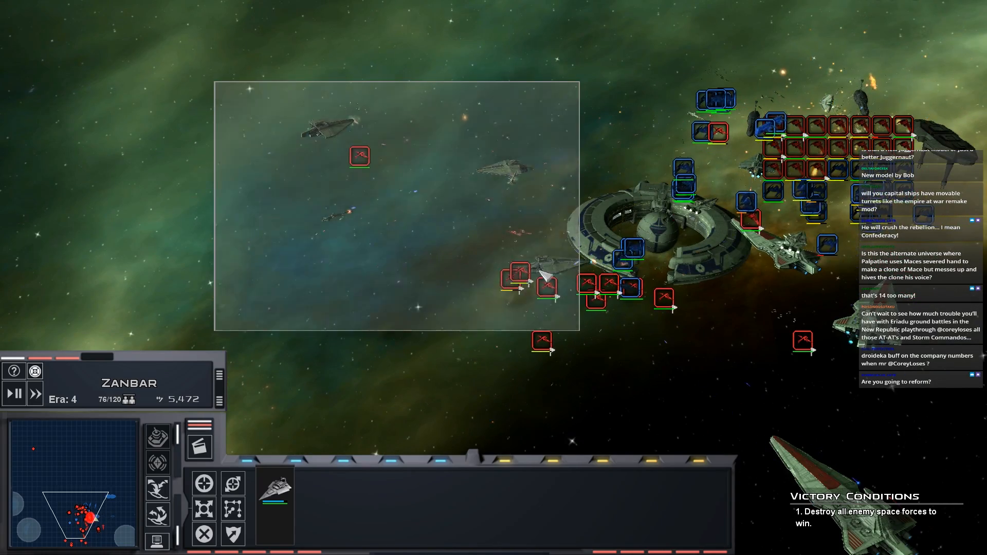
{"action": "key", "text": "Down"}
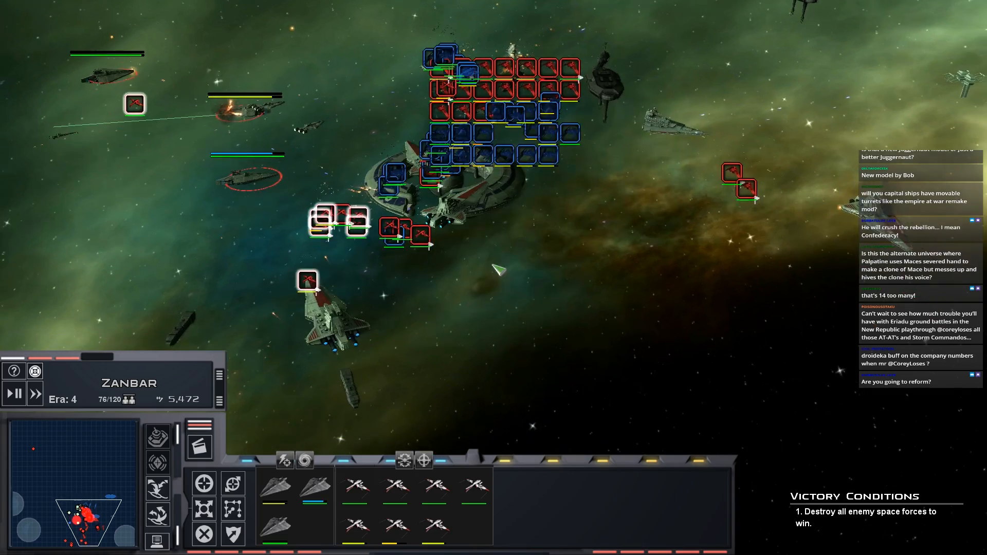
{"action": "left_click", "coordinate": [331, 323]}
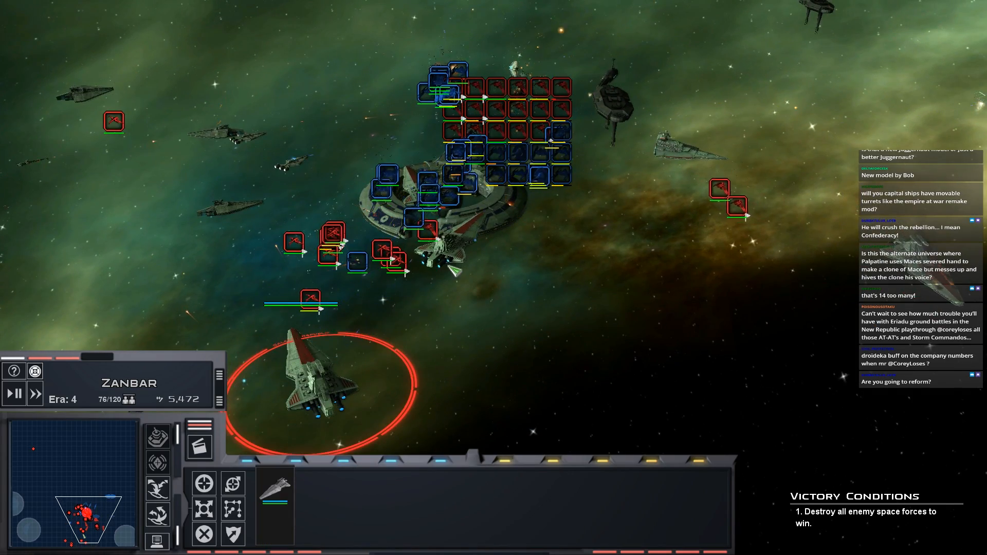
{"action": "key", "text": "Right"}
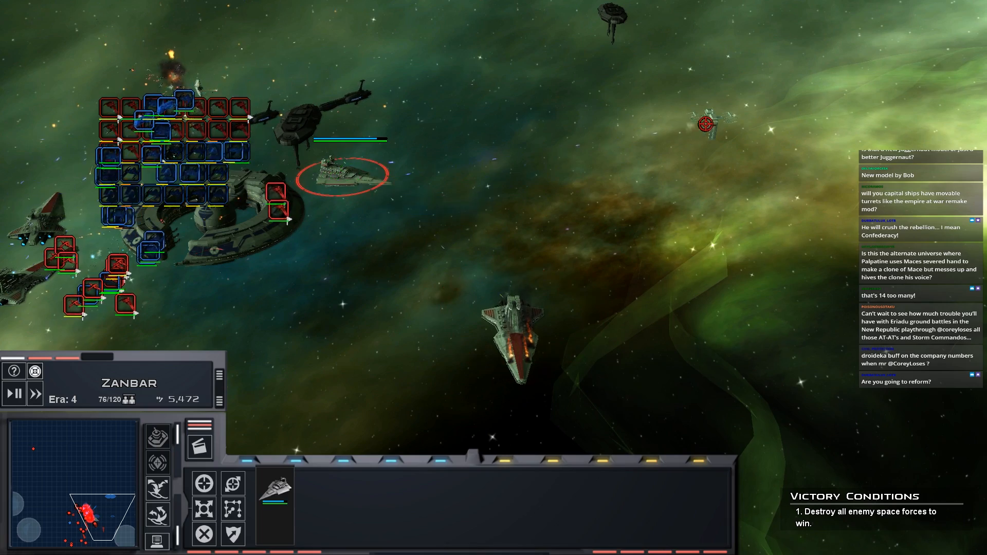
{"action": "key", "text": "Left"}
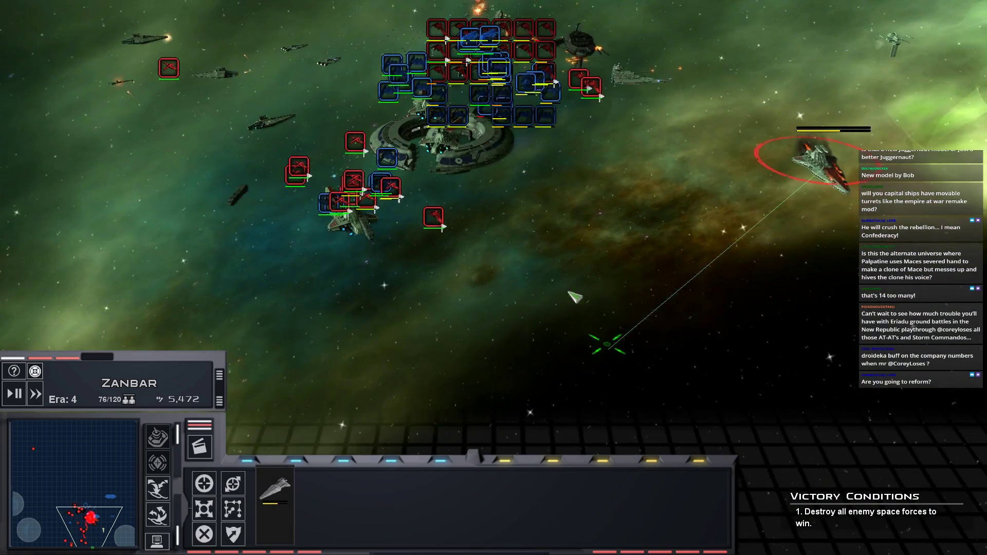
{"action": "scroll", "coordinate": [575, 297], "scroll_direction": "up", "scroll_amount": 2}
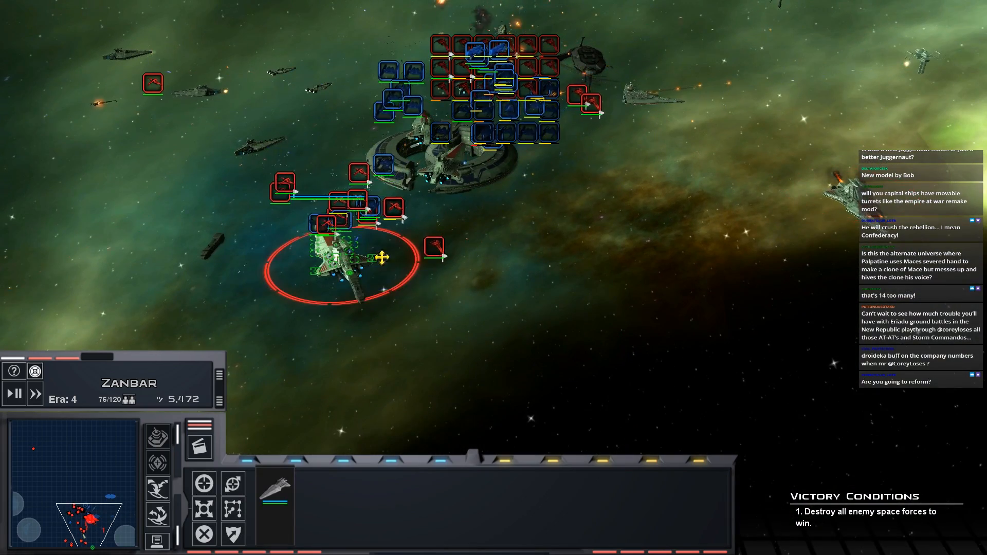
{"action": "scroll", "coordinate": [382, 258], "scroll_direction": "up", "scroll_amount": 3}
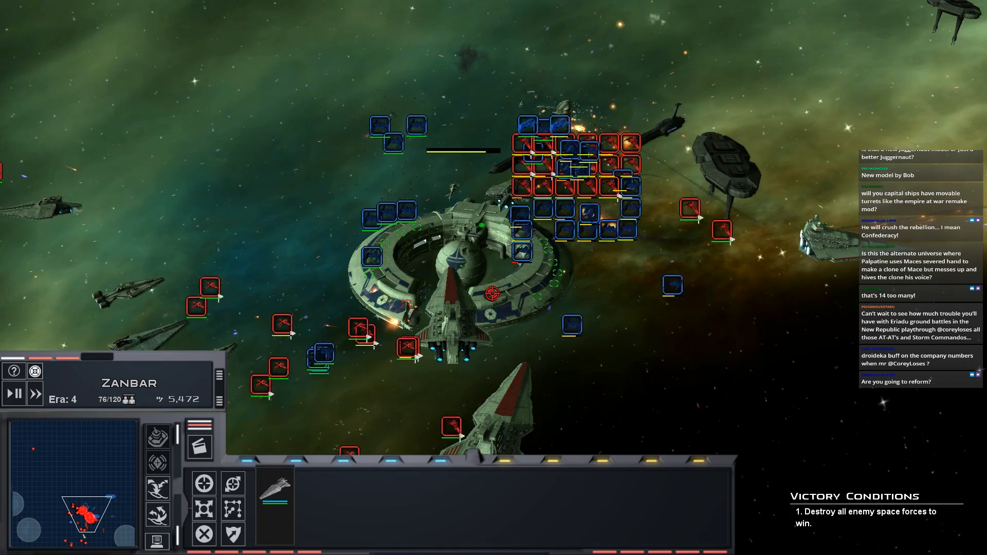
{"action": "scroll", "coordinate": [486, 278], "scroll_direction": "up", "scroll_amount": 2}
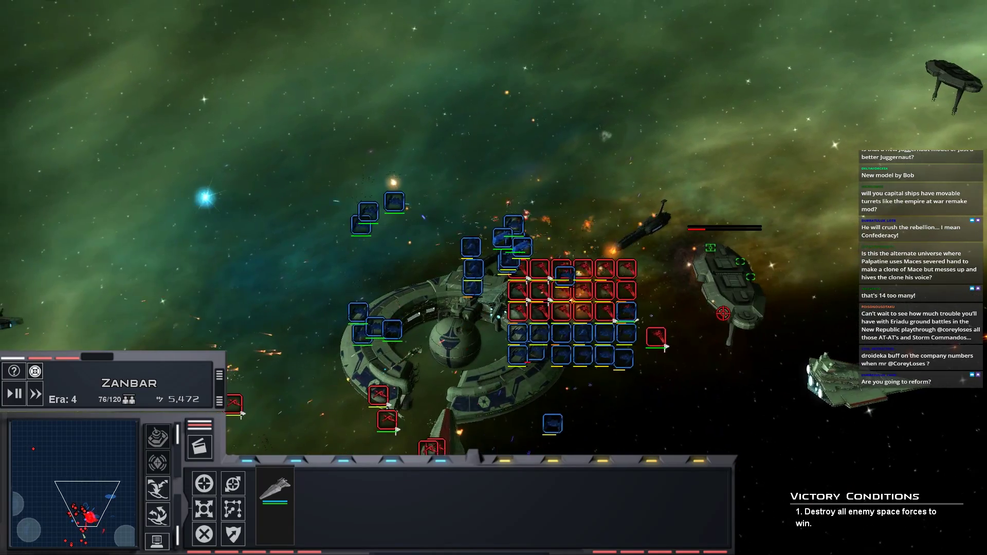
- Select every fighter squadron of one kind swarming the station as a single group
{"action": "key", "text": "Right"}
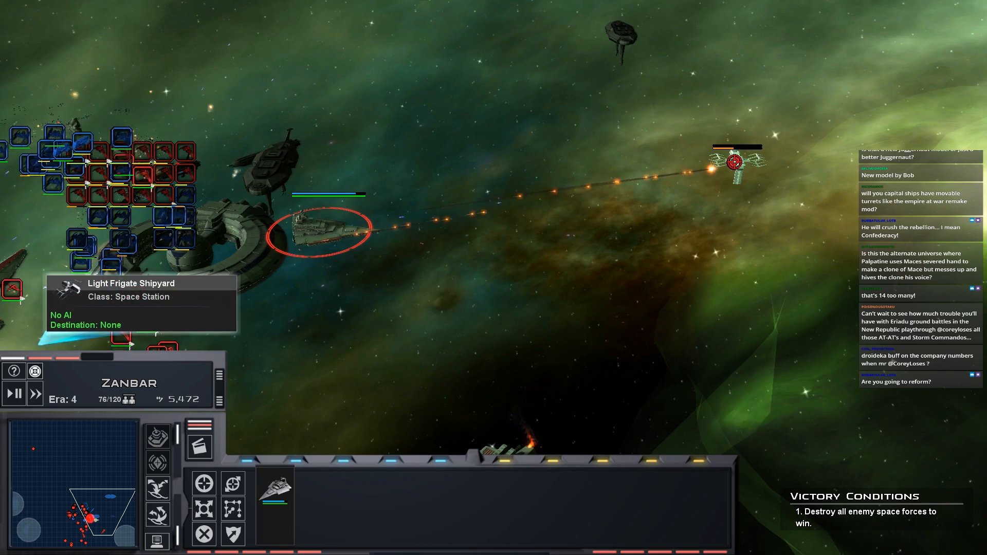
{"action": "key", "text": "Left"}
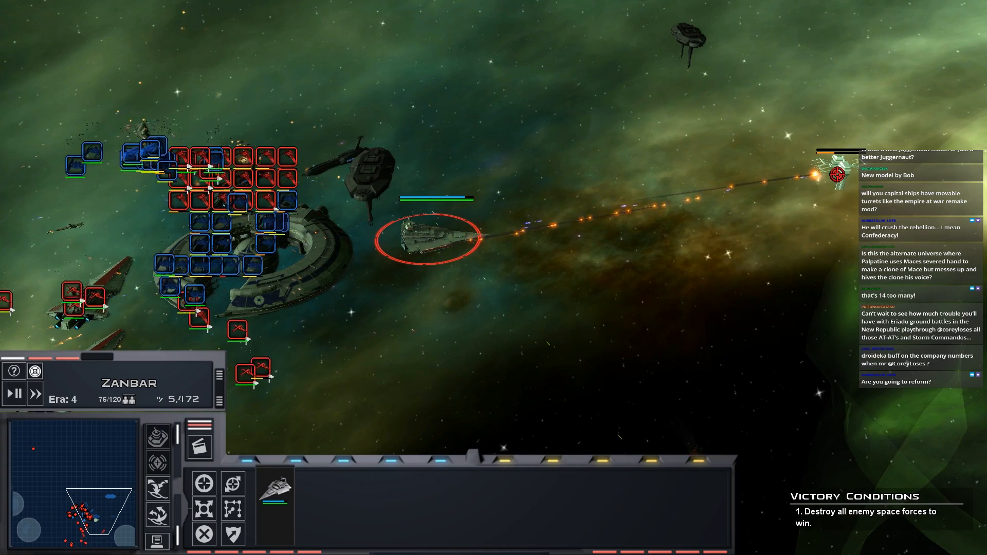
{"action": "key", "text": "Left"}
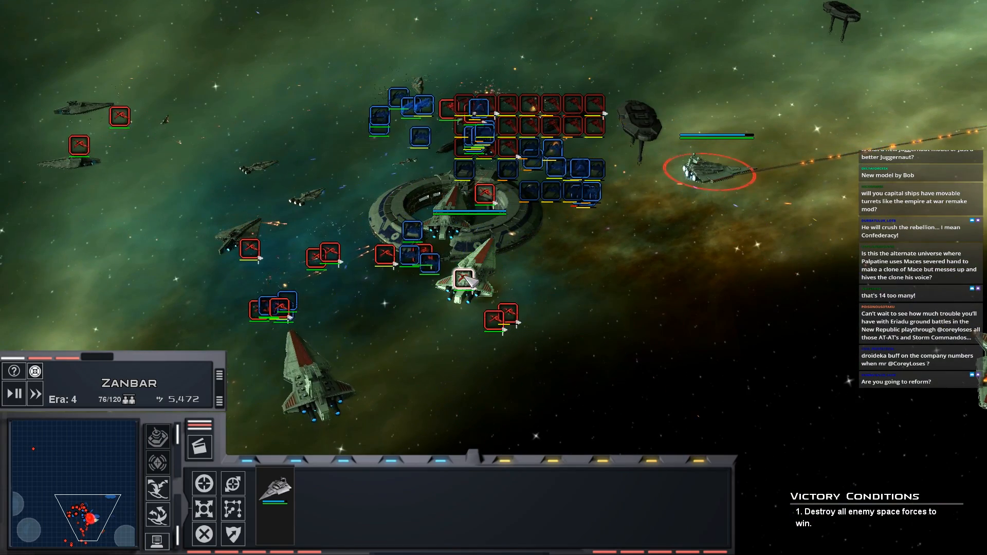
{"action": "double_click", "coordinate": [463, 275]}
{"action": "scroll", "coordinate": [433, 248], "scroll_direction": "up", "scroll_amount": 2}
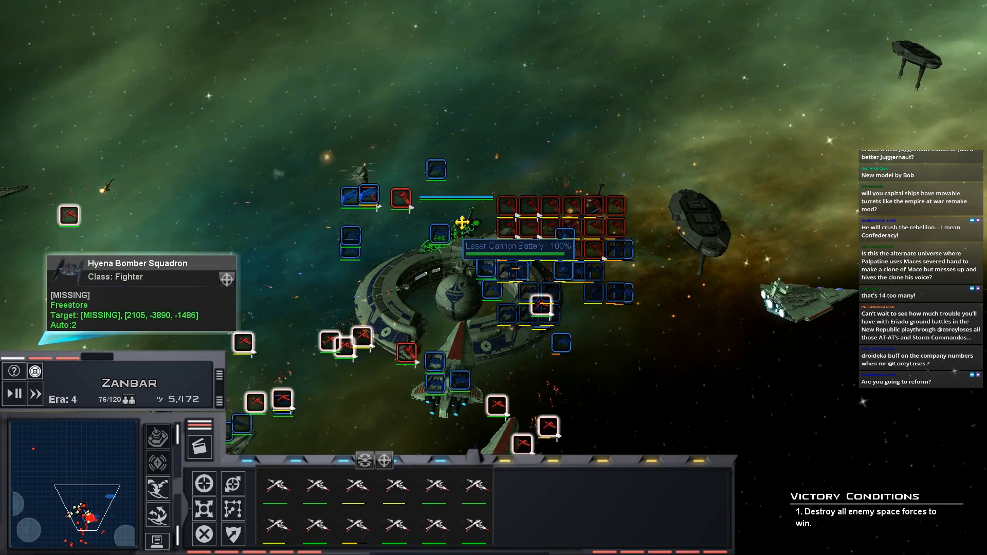
{"action": "scroll", "coordinate": [462, 224], "scroll_direction": "down", "scroll_amount": 2}
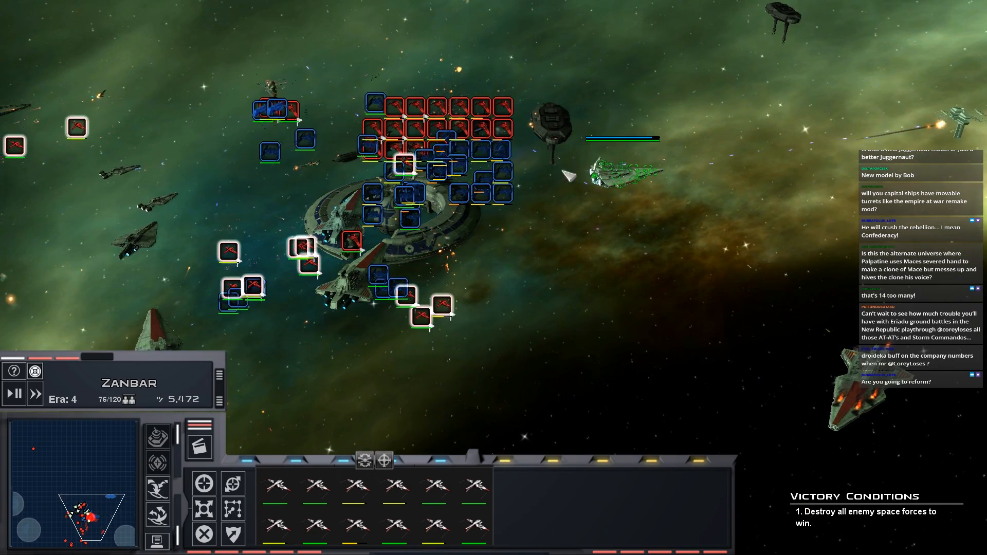
- Inspect the green capital ship, the ship beside the station and a Venator cruiser
{"action": "left_click", "coordinate": [568, 176]}
{"action": "scroll", "coordinate": [568, 176], "scroll_direction": "up", "scroll_amount": 2}
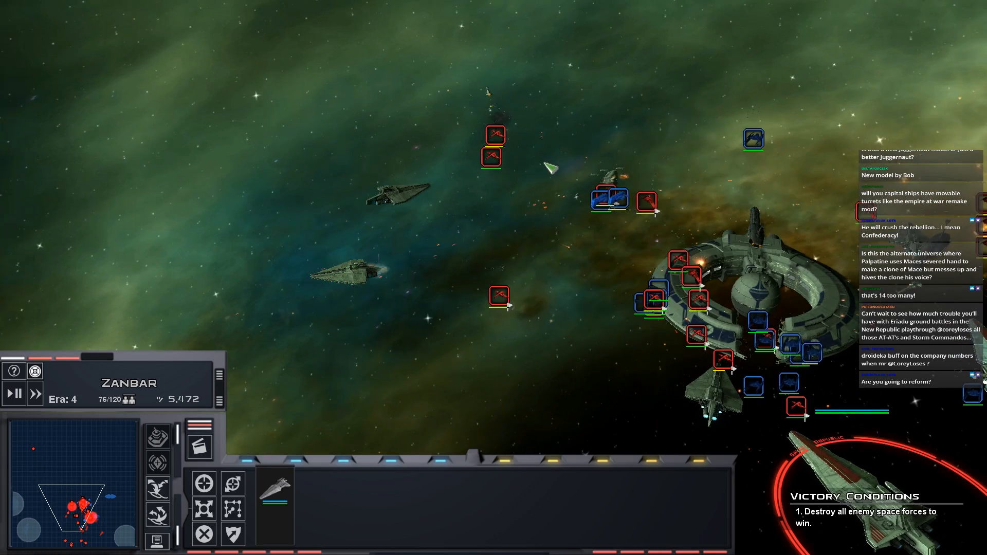
{"action": "left_click", "coordinate": [403, 194]}
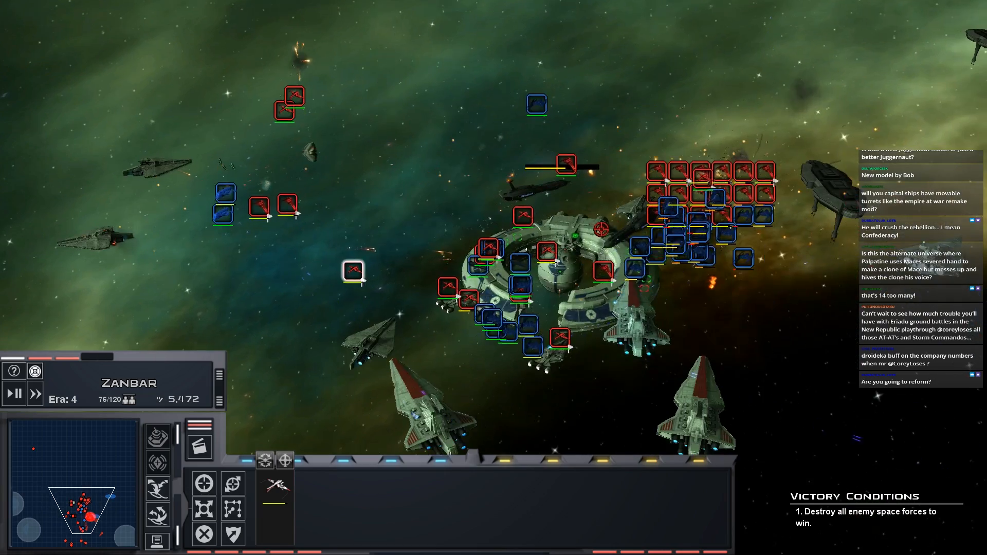
{"action": "left_click", "coordinate": [690, 398]}
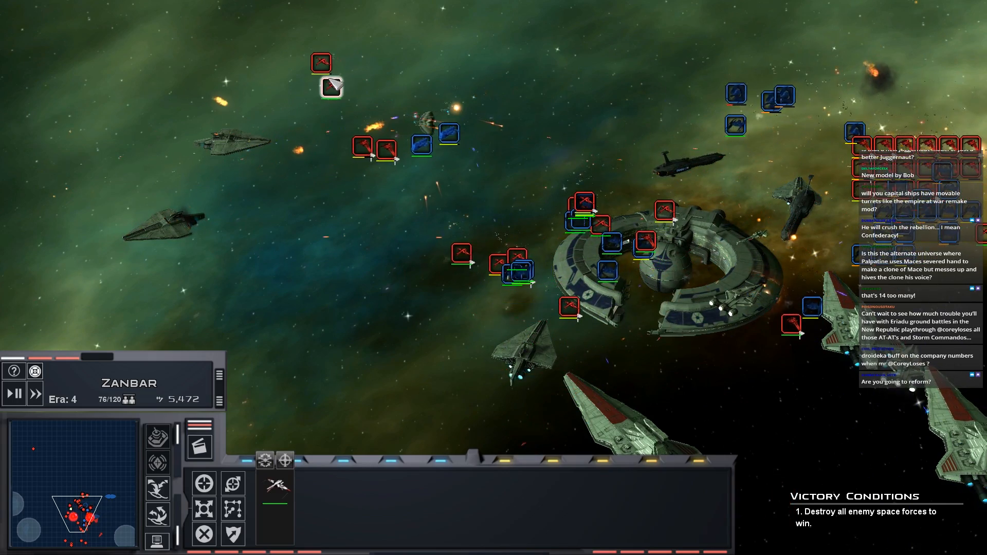
- Narrow from the fighter squadrons to a single Venator and watch it in cinematic view
{"action": "double_click", "coordinate": [312, 69]}
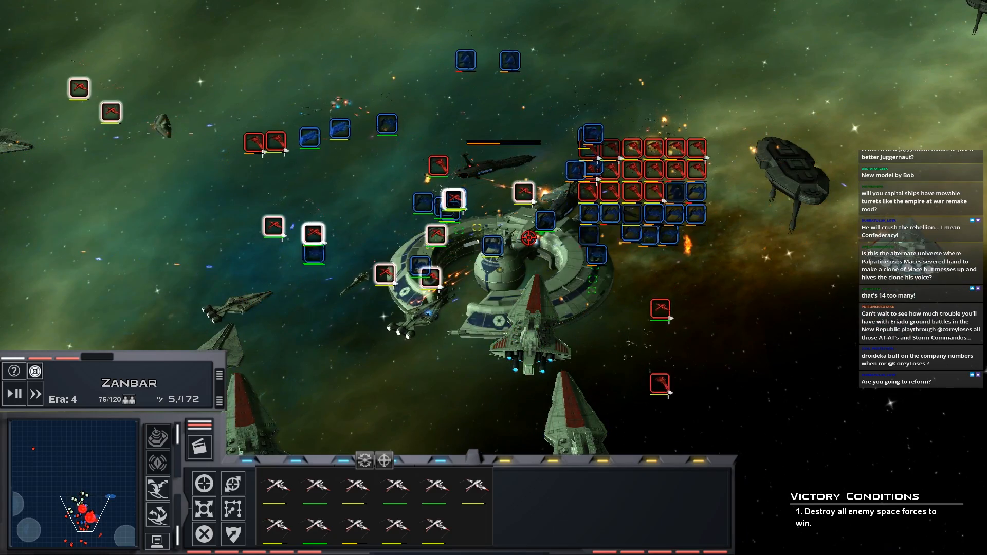
{"action": "left_click", "coordinate": [524, 328]}
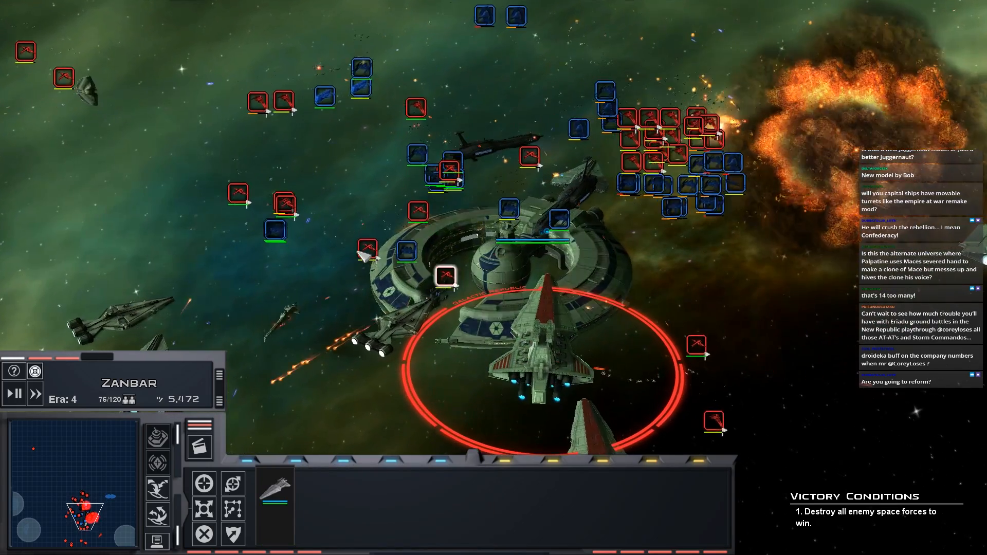
{"action": "key", "text": "Insert"}
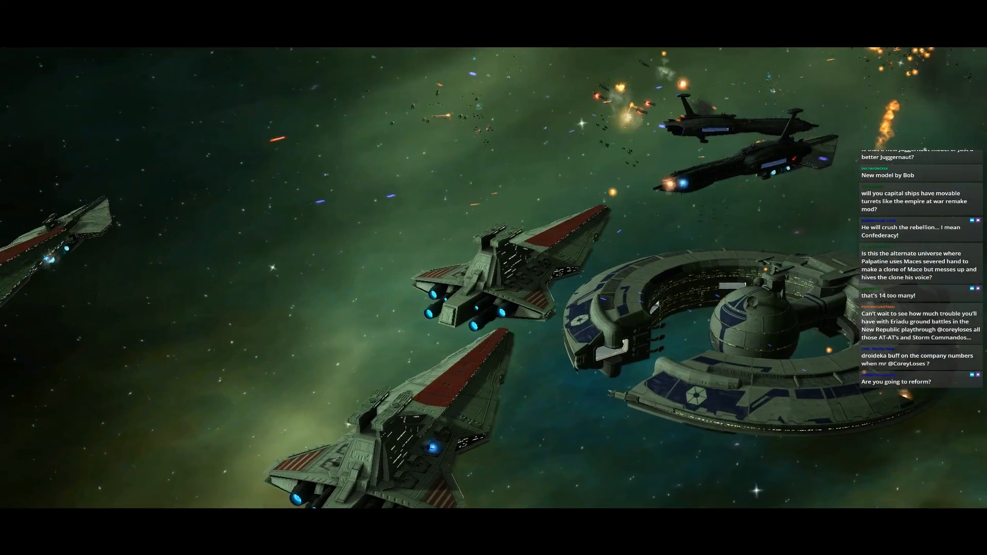
- Leave the cinematic camera and select the green Star Destroyer near the station
{"action": "key", "text": "Insert"}
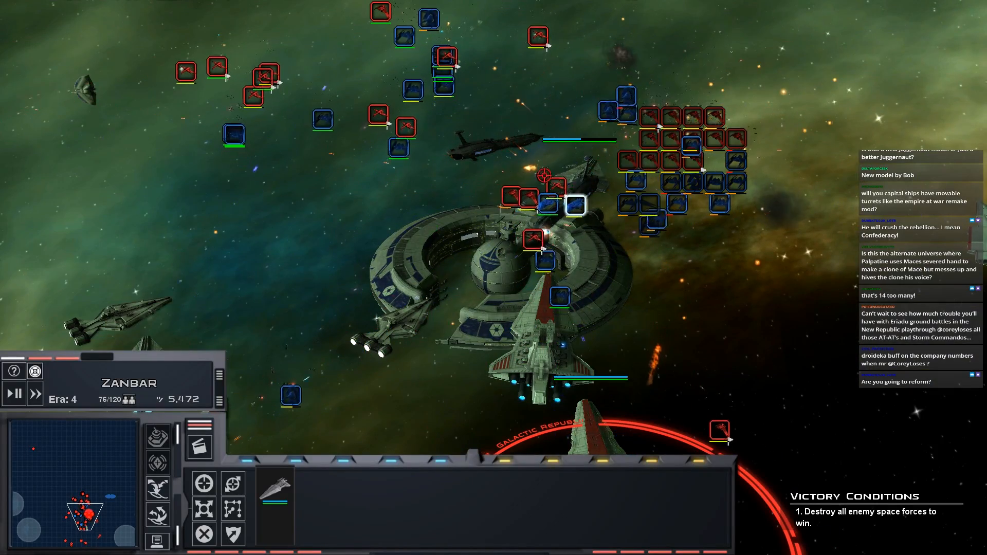
{"action": "scroll", "coordinate": [591, 174], "scroll_direction": "down", "scroll_amount": 3}
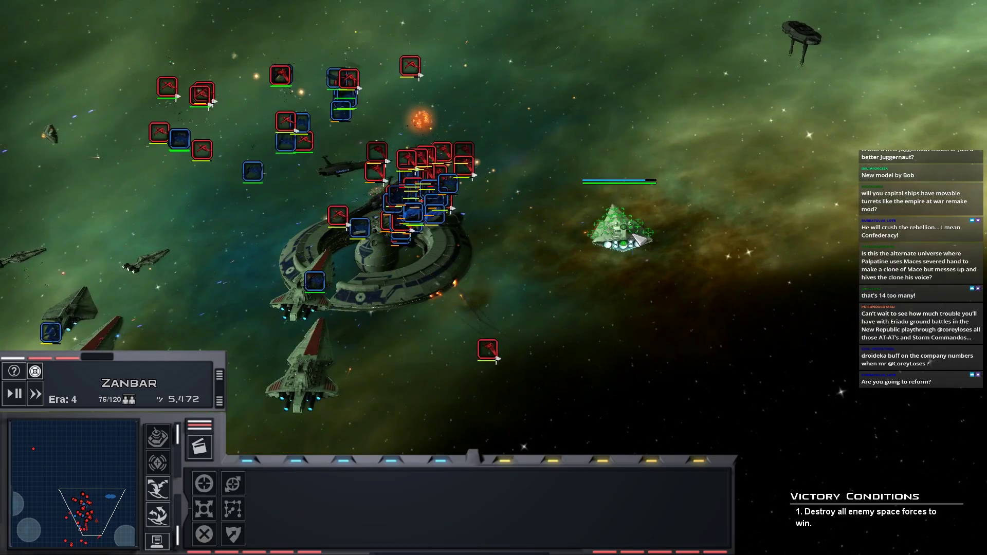
{"action": "left_click", "coordinate": [621, 232]}
{"action": "scroll", "coordinate": [621, 232], "scroll_direction": "up", "scroll_amount": 3}
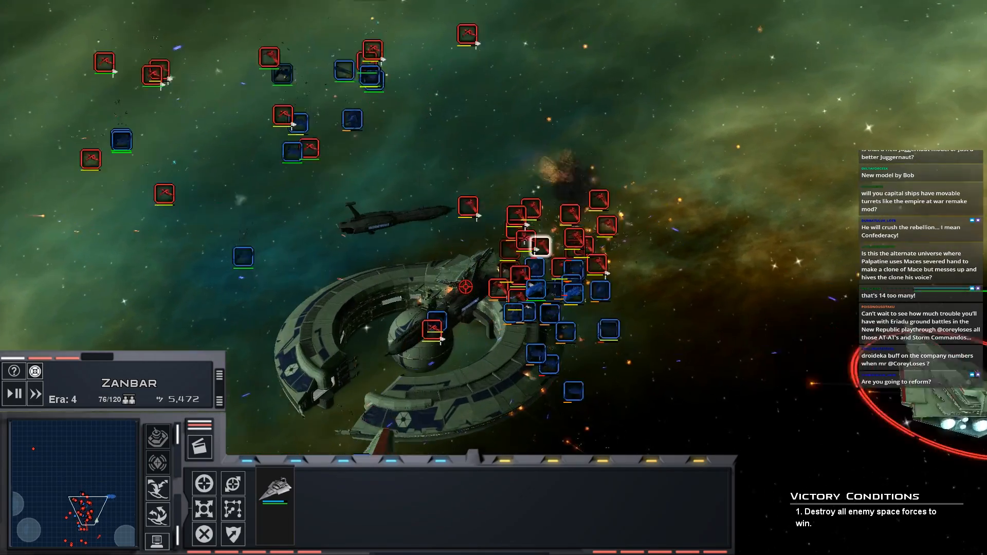
{"action": "scroll", "coordinate": [375, 189], "scroll_direction": "down", "scroll_amount": 2}
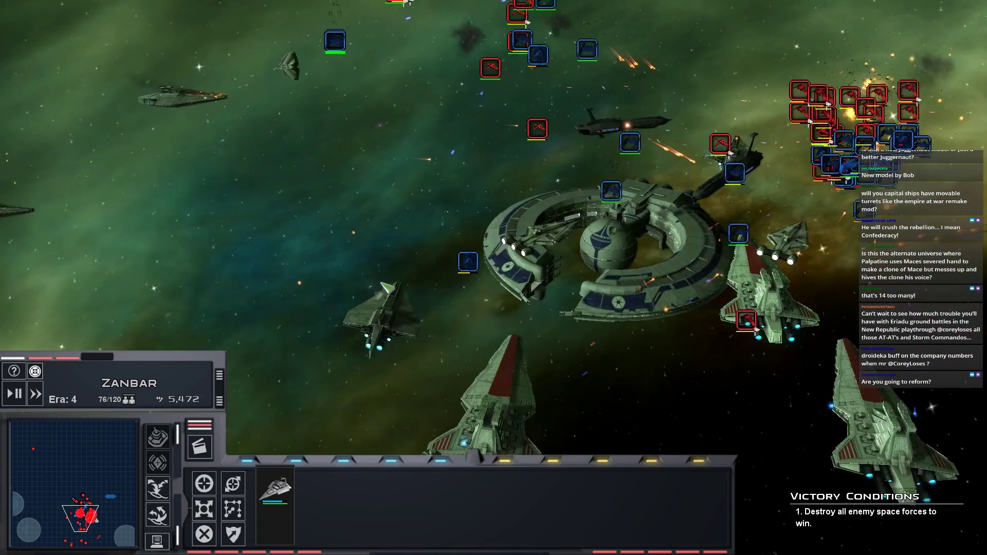
{"action": "scroll", "coordinate": [433, 319], "scroll_direction": "down", "scroll_amount": 2}
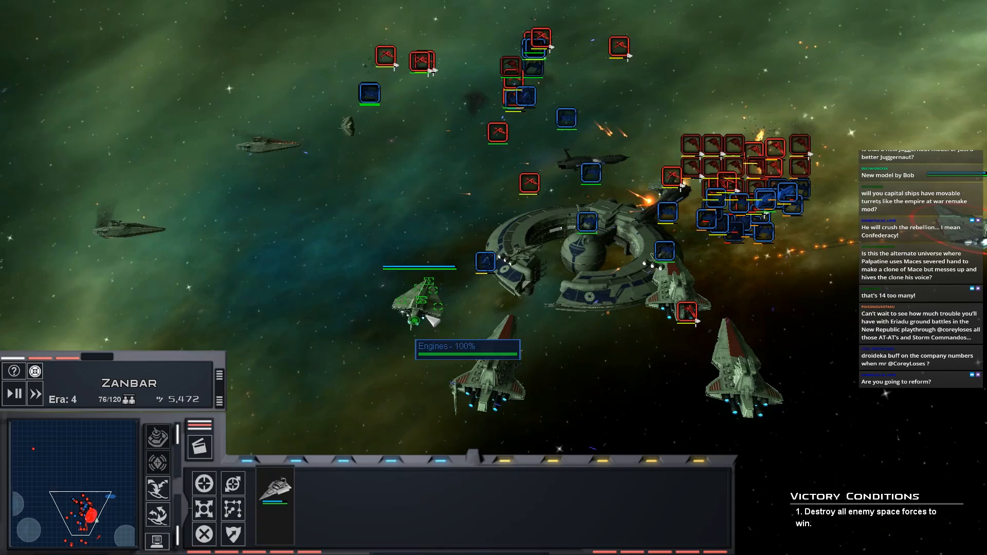
{"action": "scroll", "coordinate": [318, 461], "scroll_direction": "up", "scroll_amount": 3}
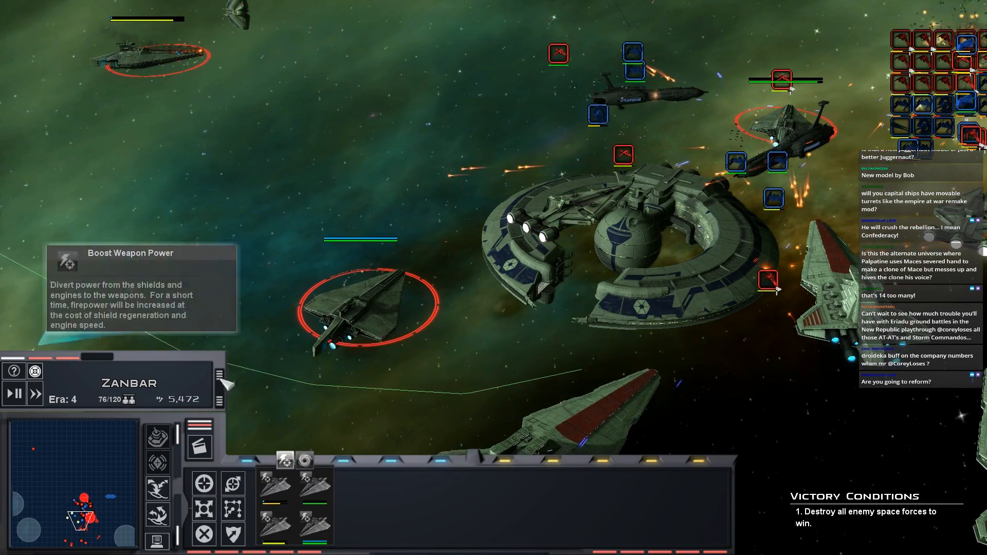
{"action": "scroll", "coordinate": [370, 256], "scroll_direction": "up", "scroll_amount": 3}
{"action": "scroll", "coordinate": [384, 224], "scroll_direction": "down", "scroll_amount": 2}
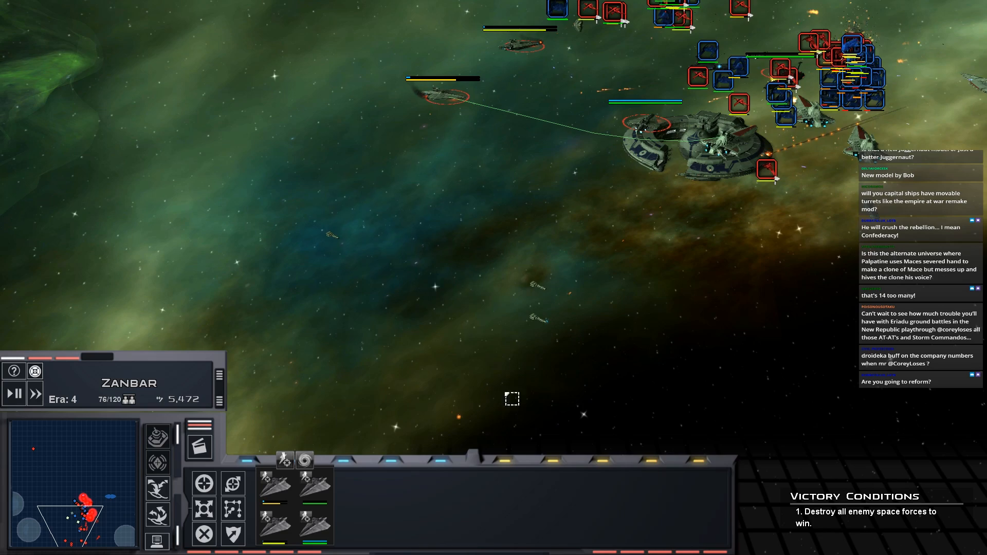
- Move a box-selected group of three Republic ships to a new position
{"action": "left_click_drag", "start_coordinate": [313, 161], "coordinate": [597, 406]}
{"action": "right_click", "coordinate": [538, 123]}
{"action": "scroll", "coordinate": [580, 147], "scroll_direction": "up", "scroll_amount": 1}
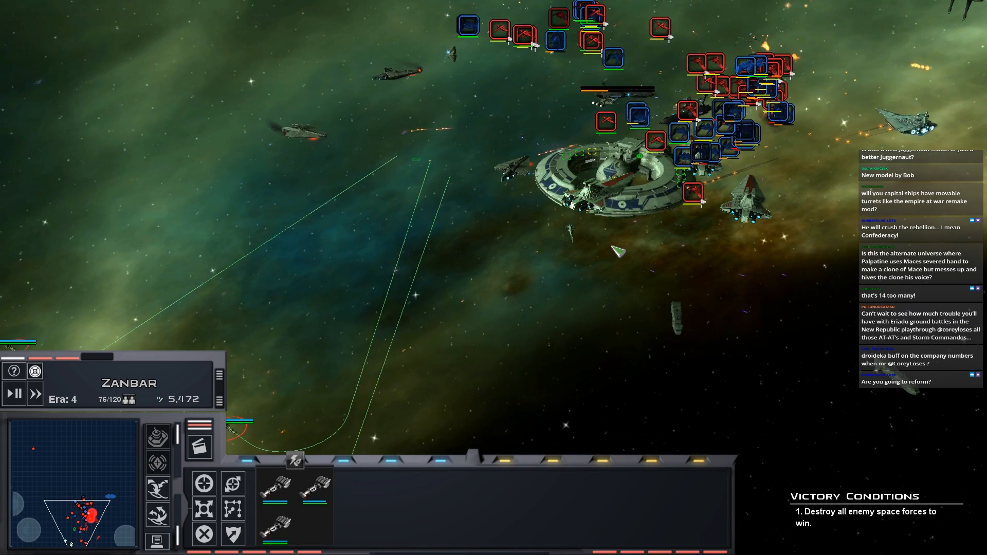
{"action": "key", "text": "Left"}
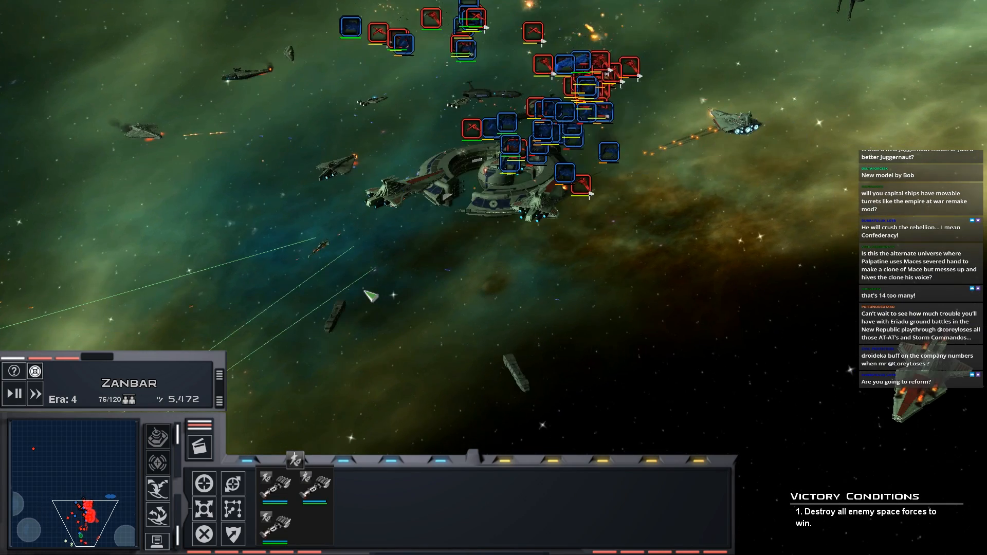
- Order a single ship via hotkey 1 to attack the Separatist station
{"action": "key", "text": "2"}
{"action": "key", "text": "1"}
{"action": "key", "text": "1"}
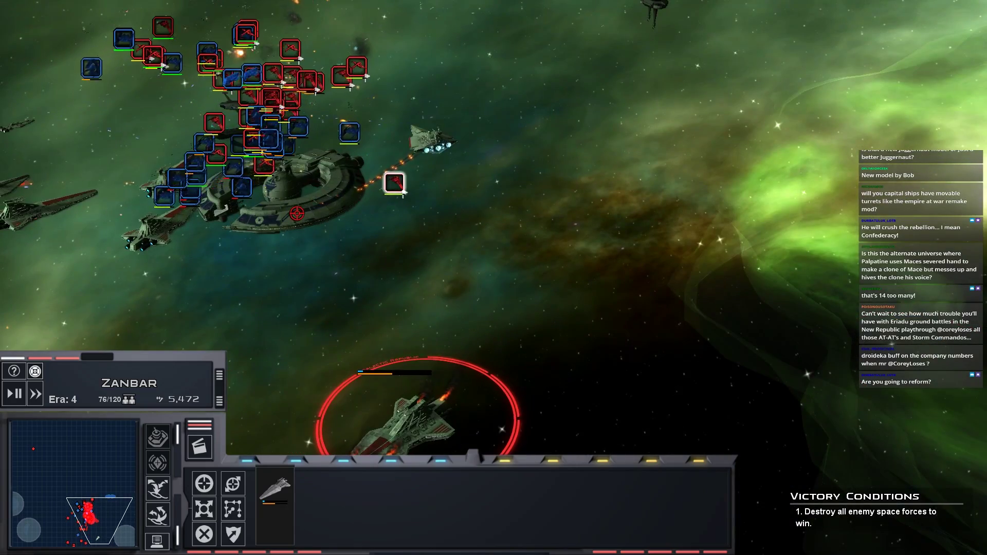
{"action": "right_click", "coordinate": [324, 201]}
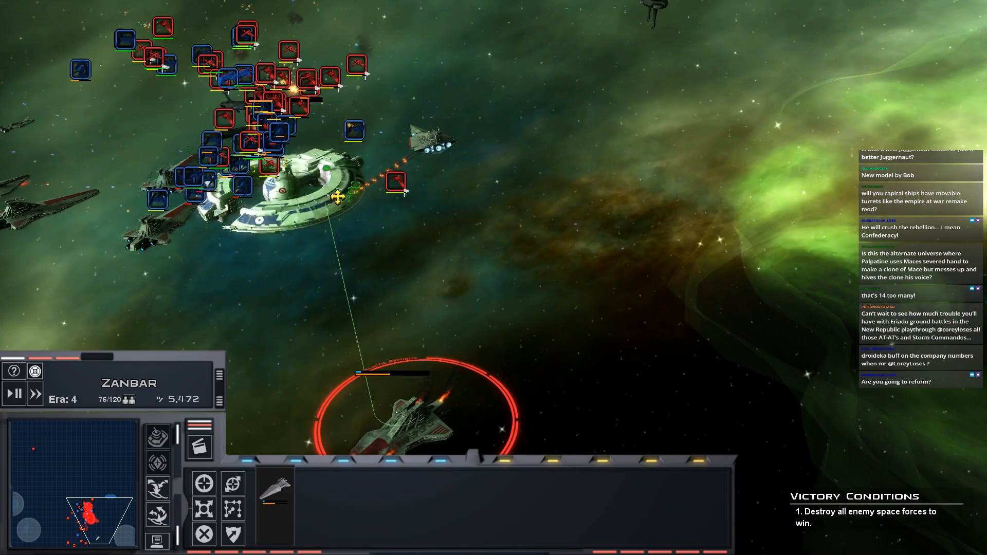
{"action": "key", "text": "Up"}
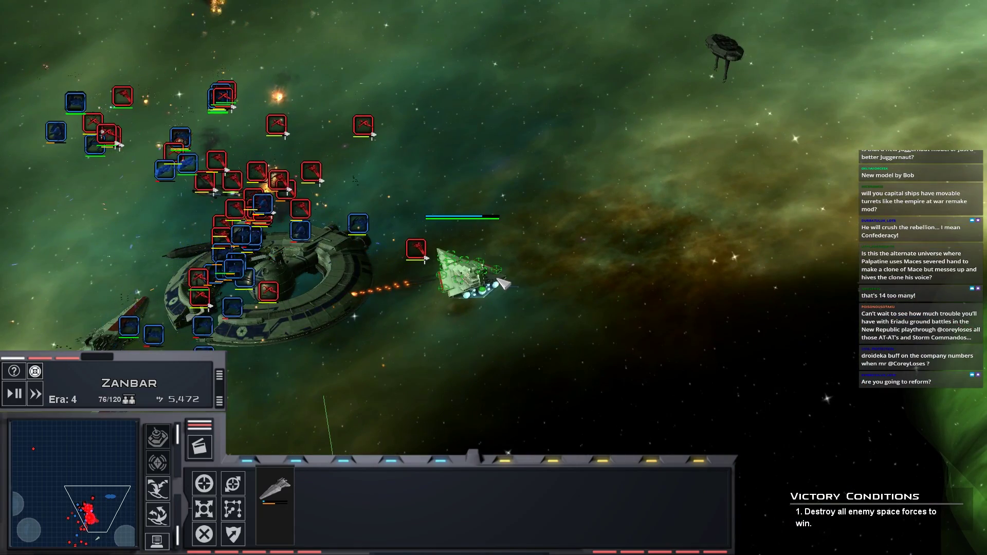
{"action": "left_click", "coordinate": [503, 284]}
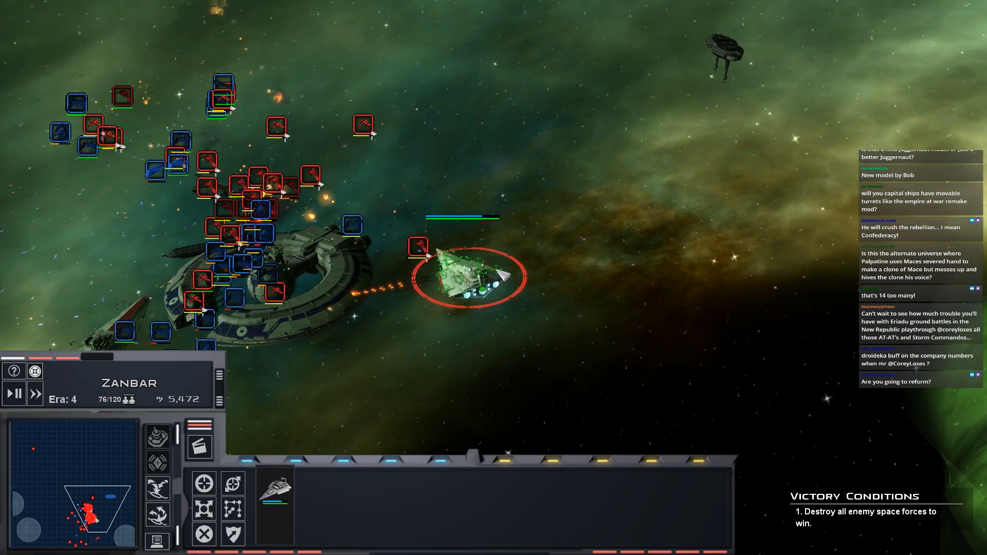
{"action": "key", "text": "Up"}
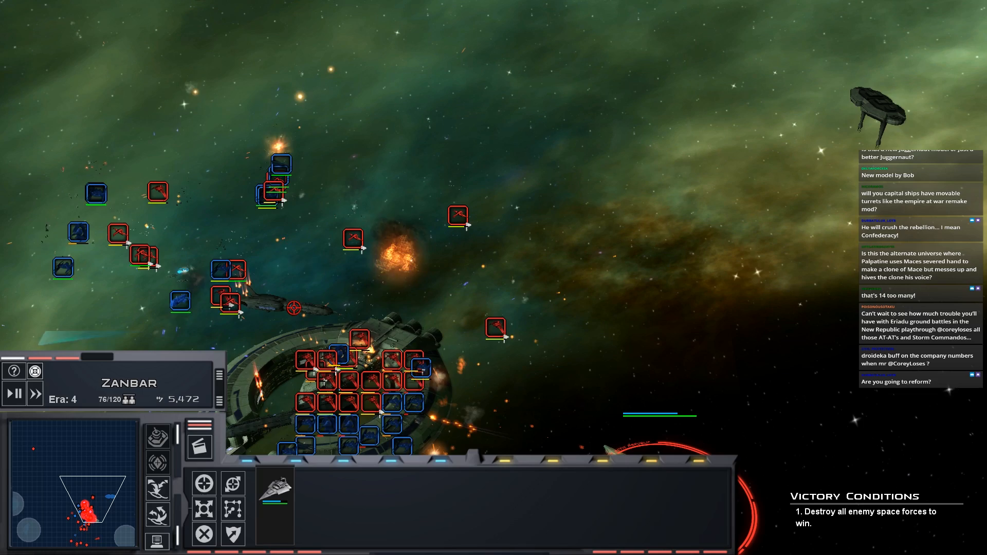
{"action": "key", "text": "Down"}
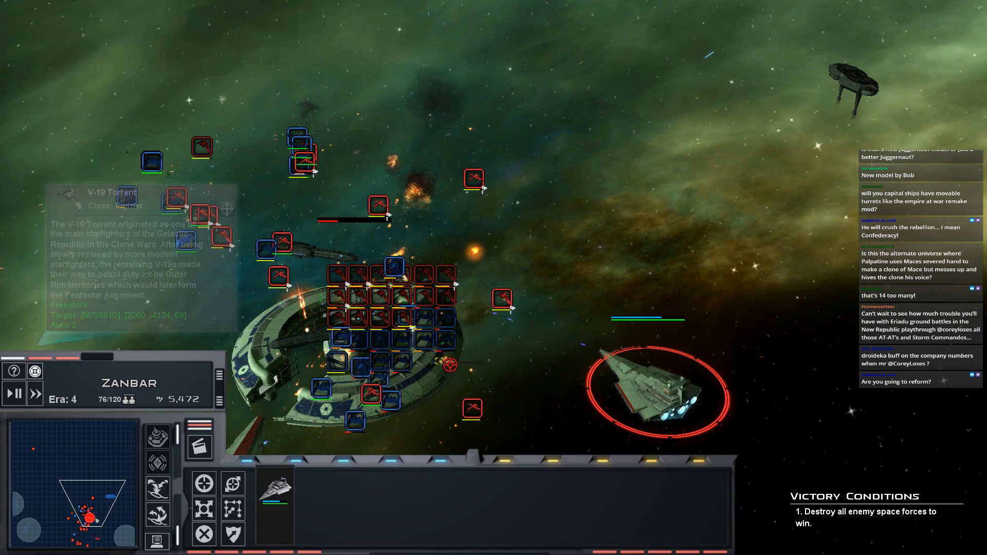
- Pan toward the station and select the green ships nearby
{"action": "key", "text": "Down"}
{"action": "key", "text": "Left"}
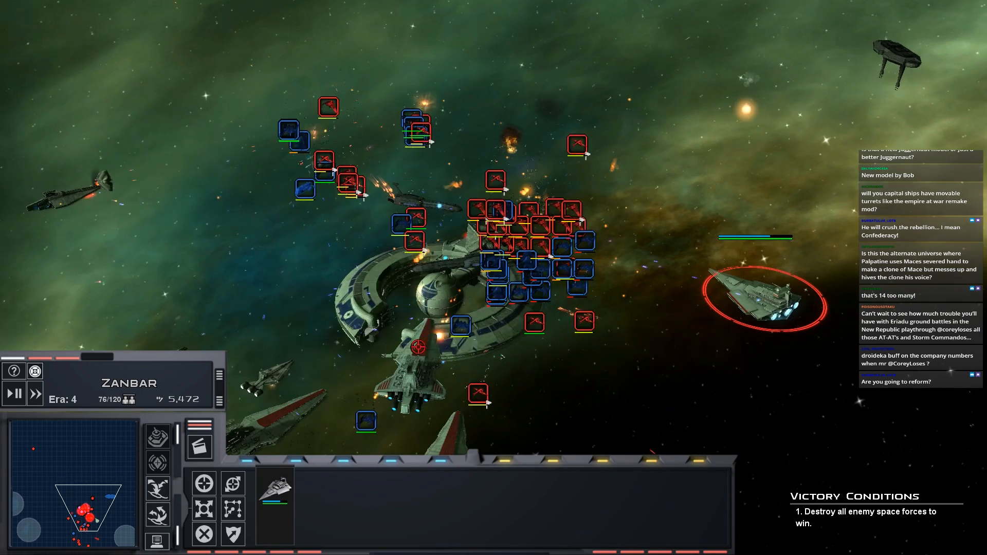
{"action": "left_click", "coordinate": [432, 357]}
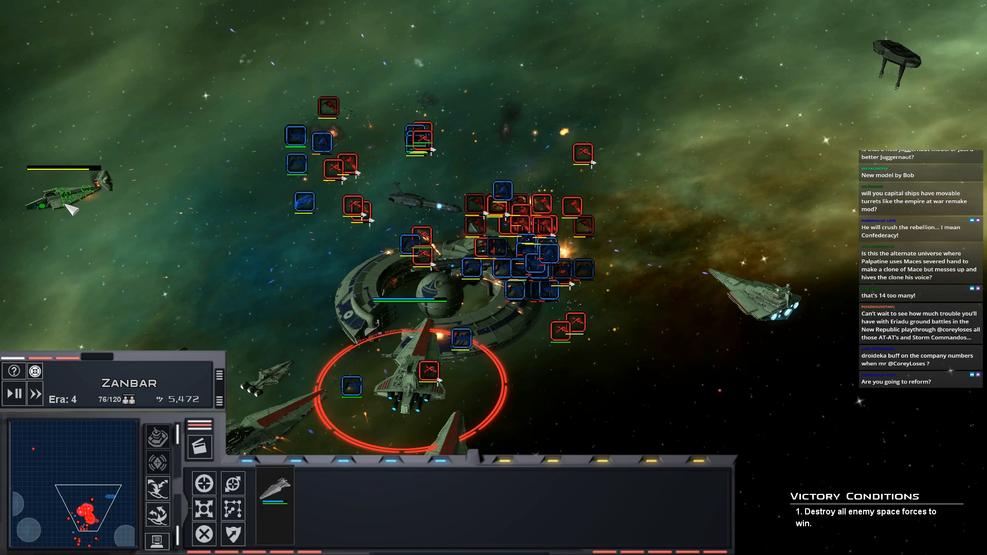
{"action": "left_click", "coordinate": [69, 206]}
- Move the selected ship and take command of the ship near the station
{"action": "key", "text": "Left"}
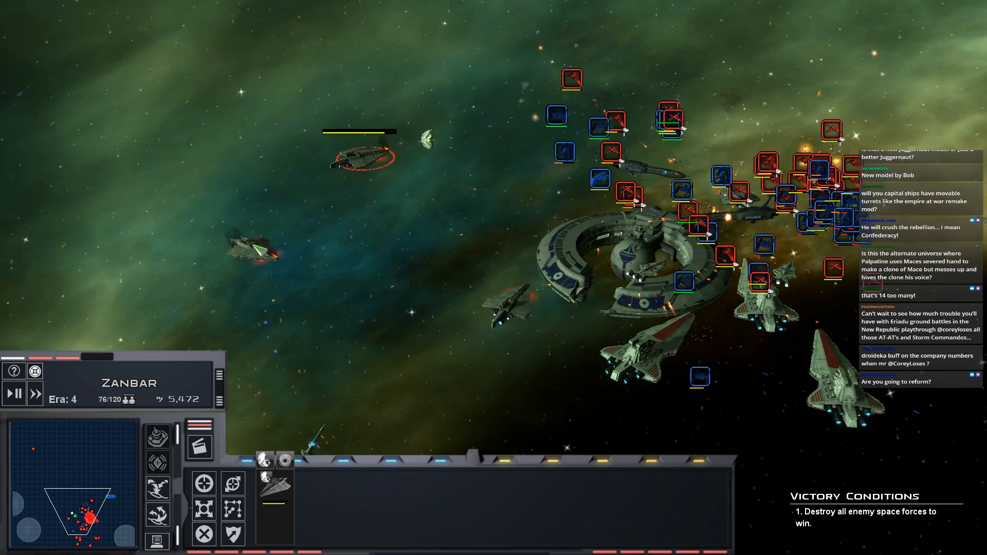
{"action": "right_click", "coordinate": [626, 344]}
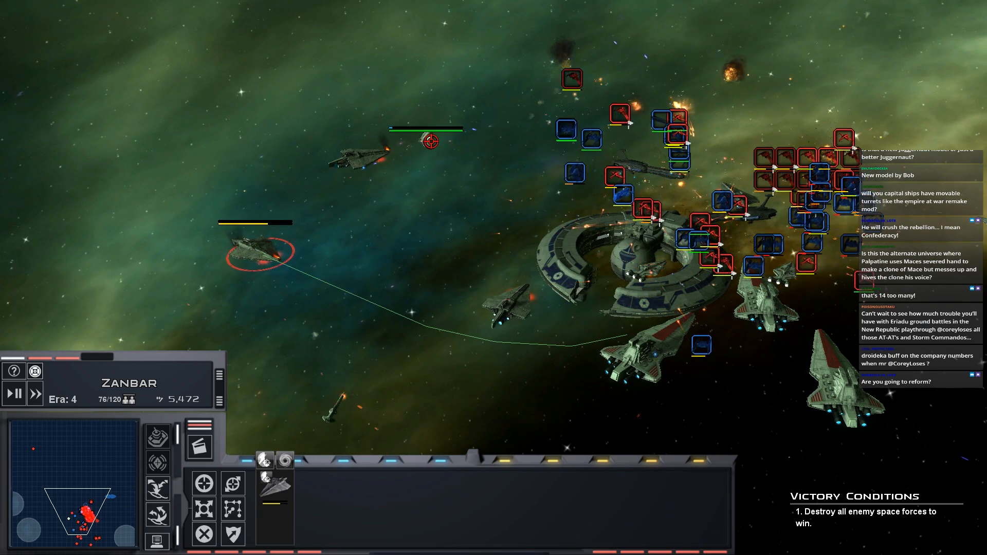
{"action": "key", "text": "Down"}
{"action": "left_click", "coordinate": [384, 264]}
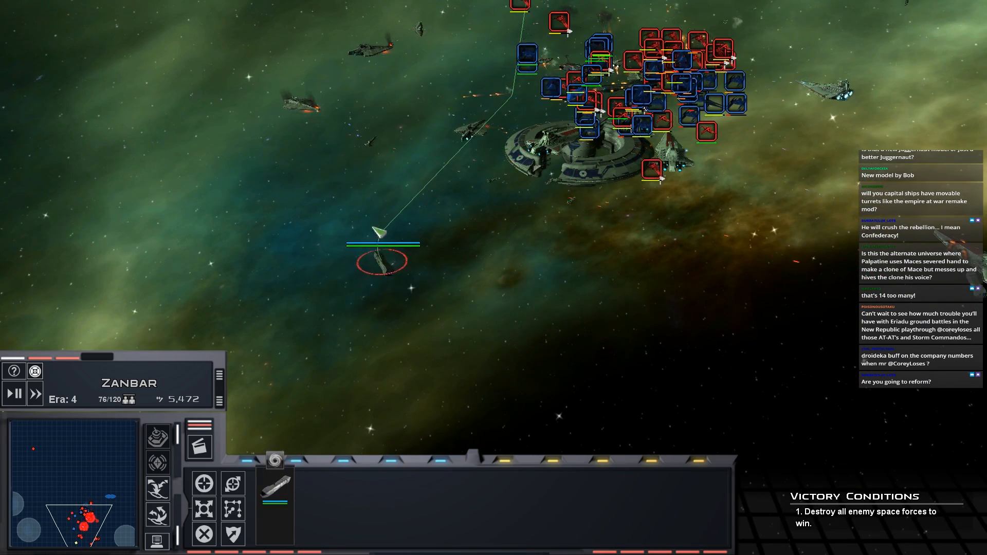
{"action": "key", "text": "Up"}
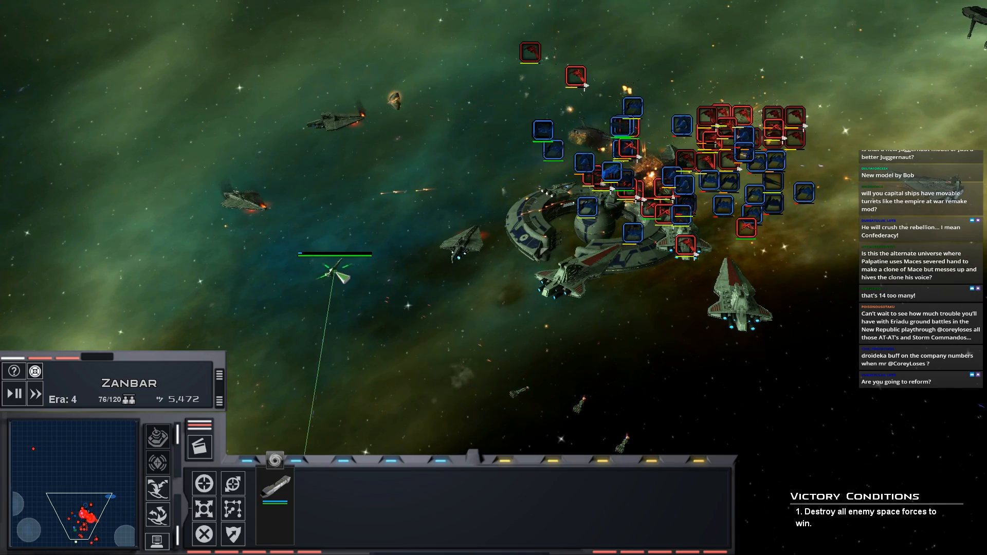
{"action": "key", "text": "Right"}
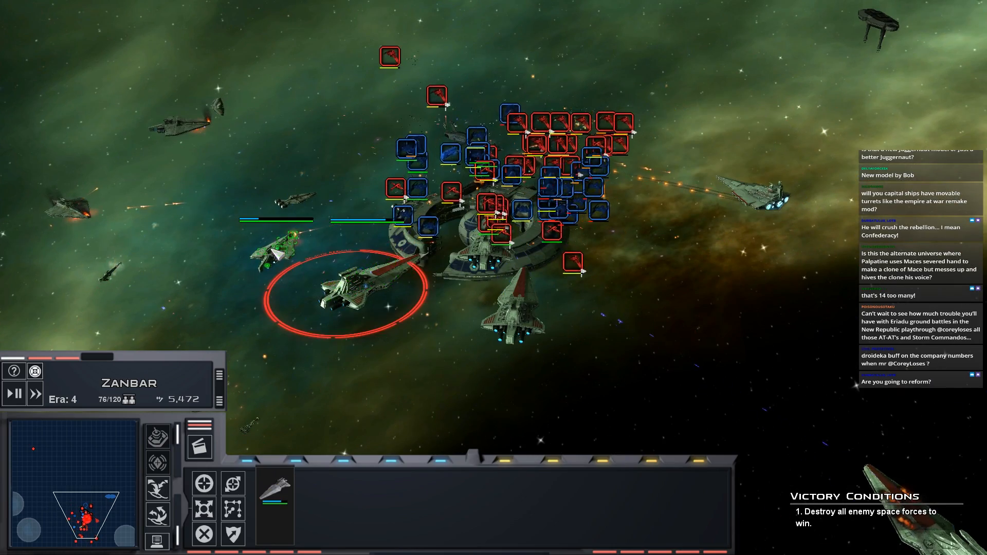
{"action": "scroll", "coordinate": [368, 230], "scroll_direction": "up", "scroll_amount": 5}
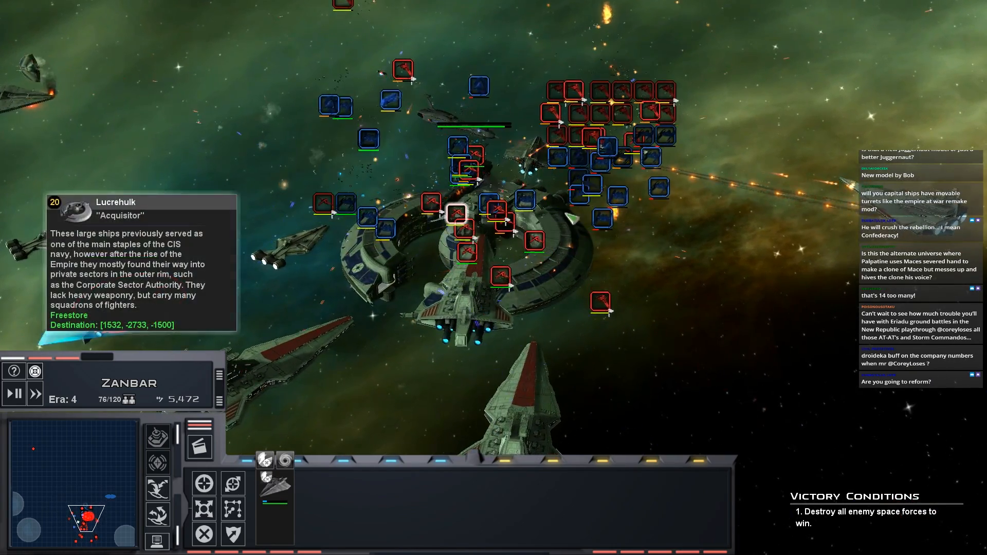
{"action": "key", "text": "Right"}
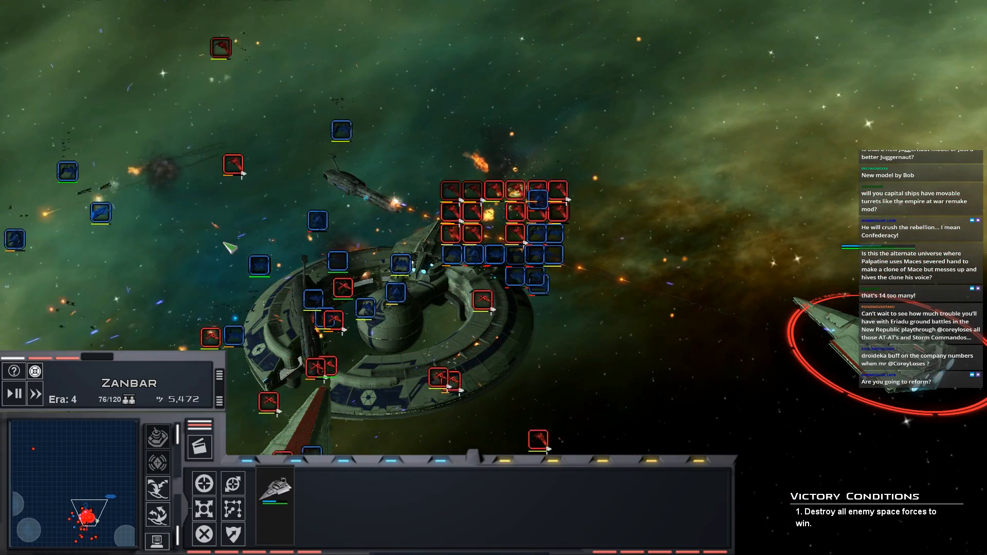
- Watch briefly in cinematic view, then narrow a three-ship selection down to one cruiser
{"action": "key", "text": "Insert"}
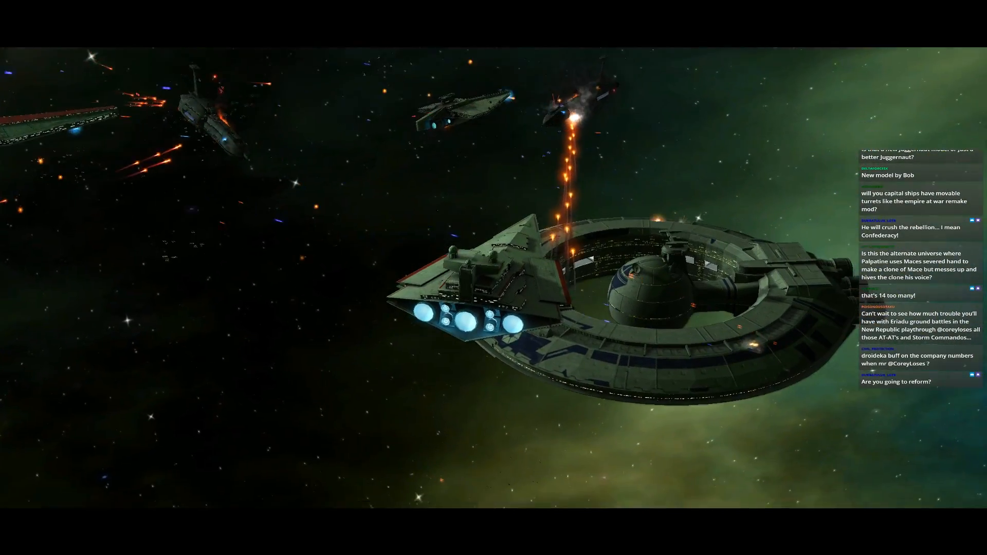
{"action": "key", "text": "Insert"}
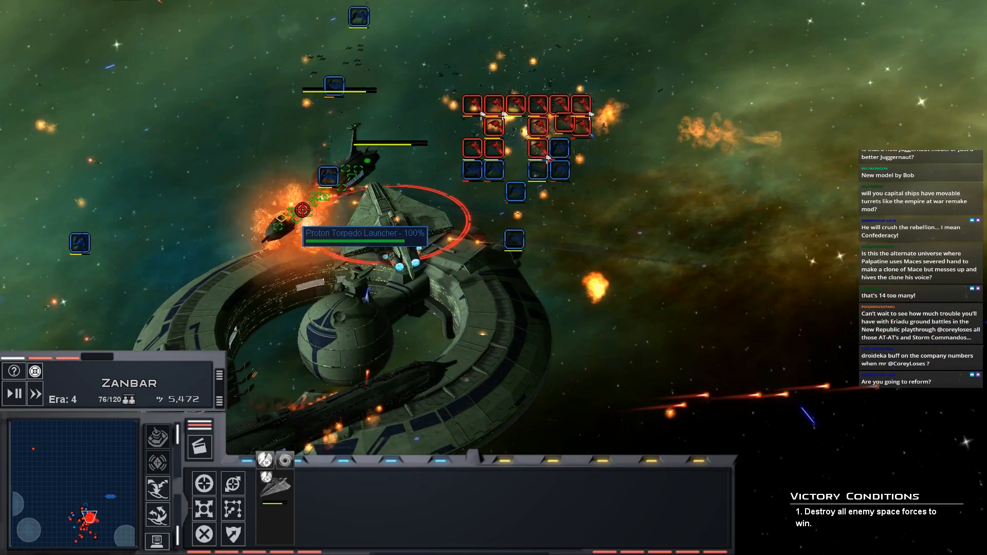
{"action": "scroll", "coordinate": [482, 114], "scroll_direction": "down", "scroll_amount": 5}
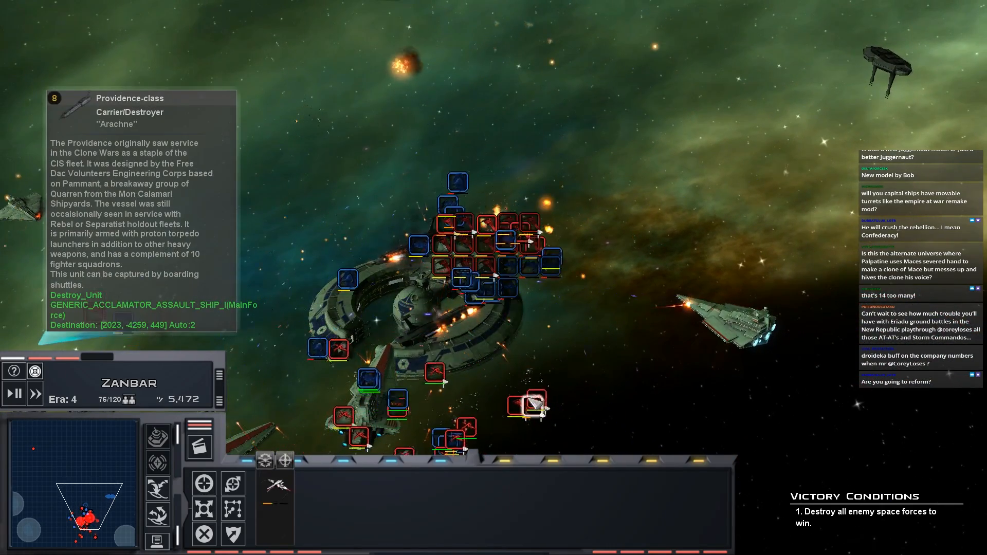
{"action": "scroll", "coordinate": [455, 280], "scroll_direction": "up", "scroll_amount": 3}
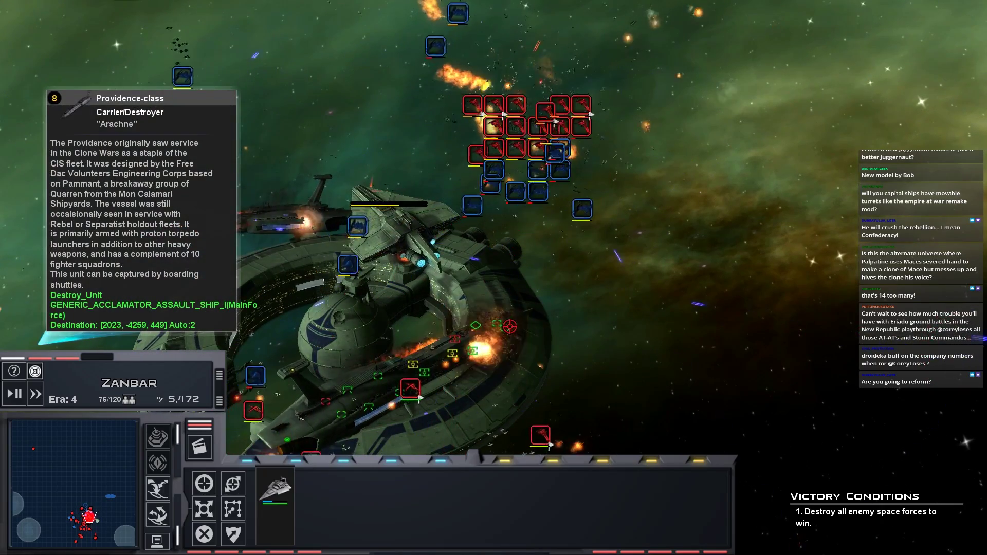
{"action": "scroll", "coordinate": [494, 232], "scroll_direction": "down", "scroll_amount": 5}
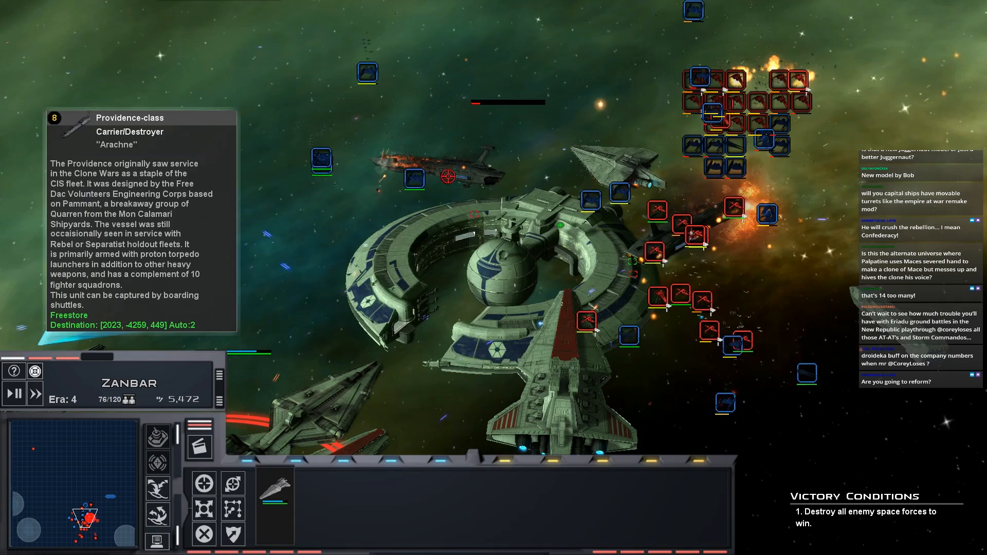
{"action": "scroll", "coordinate": [449, 177], "scroll_direction": "down", "scroll_amount": 3}
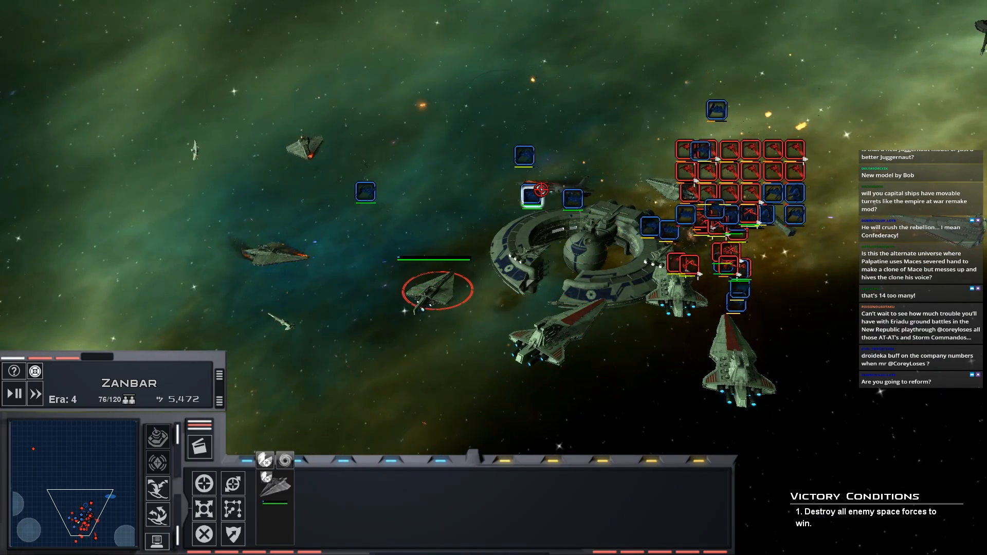
{"action": "left_click", "coordinate": [218, 152]}
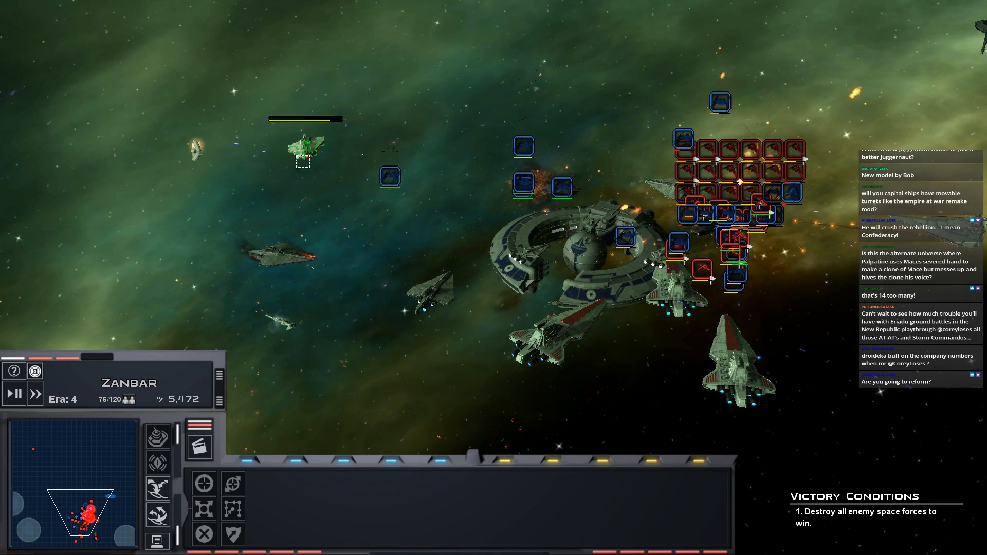
{"action": "left_click_drag", "start_coordinate": [302, 165], "coordinate": [303, 306]}
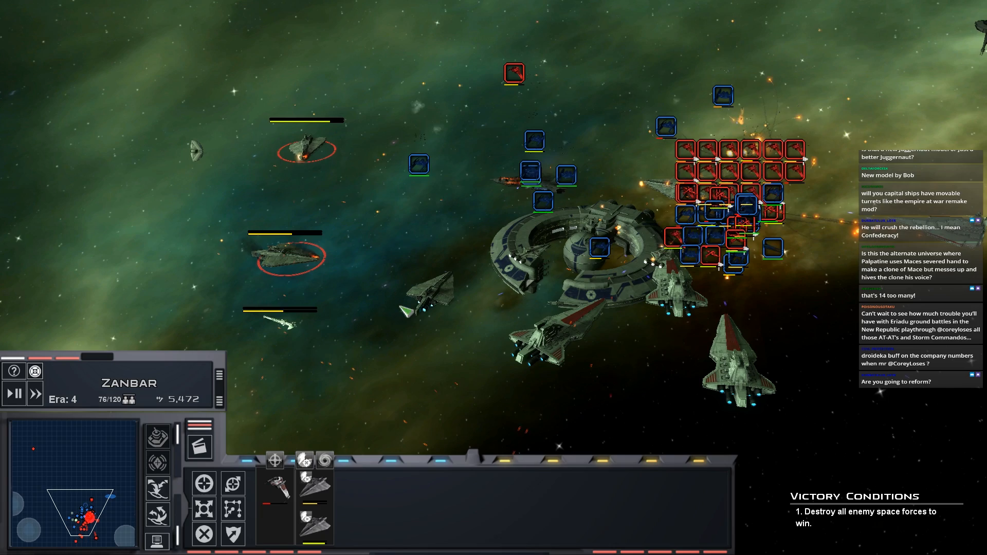
{"action": "left_click", "coordinate": [416, 303]}
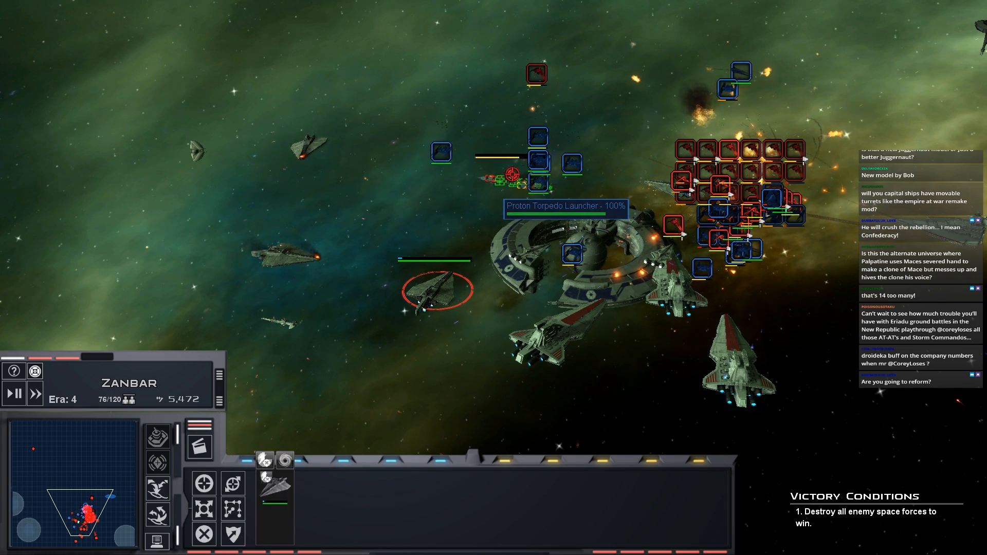
{"action": "scroll", "coordinate": [465, 246], "scroll_direction": "up", "scroll_amount": 2}
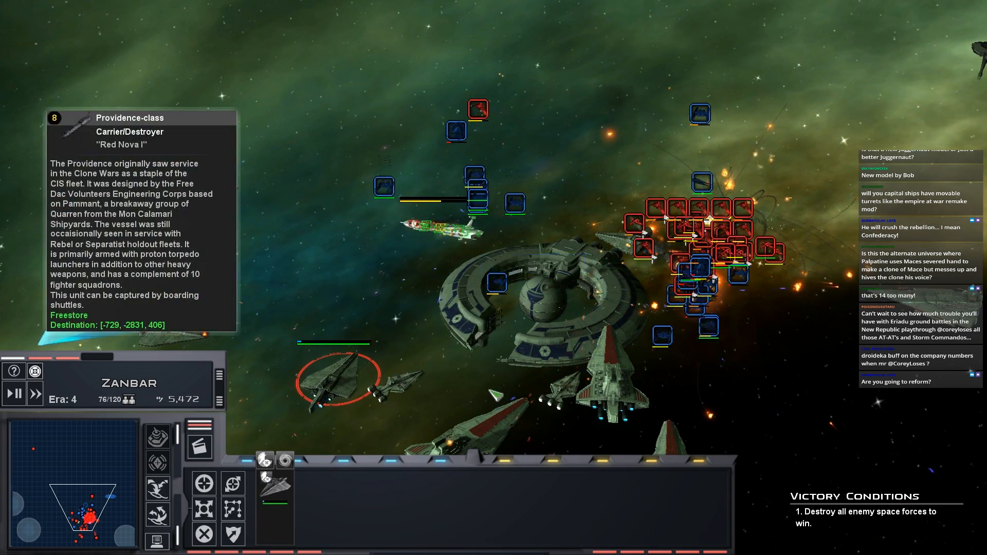
{"action": "left_click", "coordinate": [395, 384]}
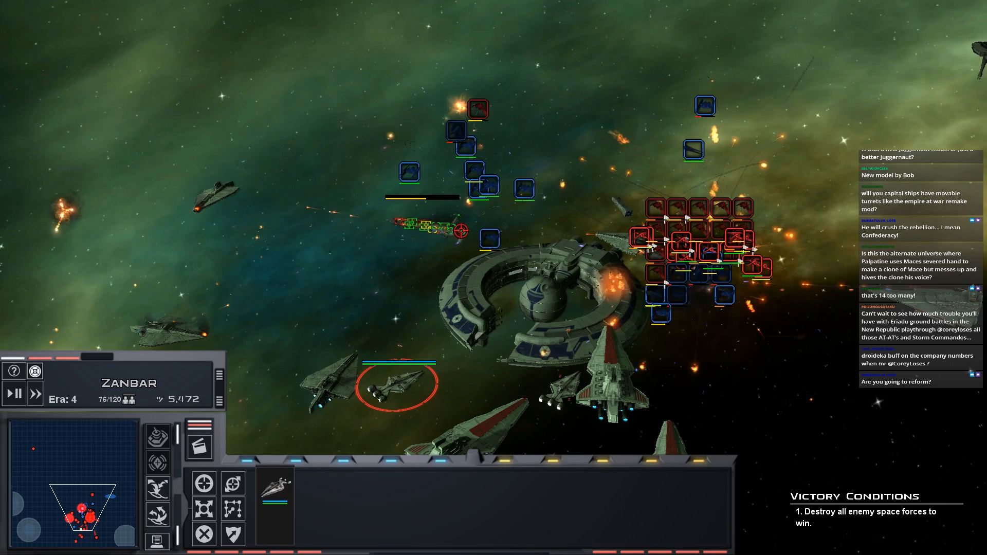
{"action": "scroll", "coordinate": [529, 254], "scroll_direction": "up", "scroll_amount": 2}
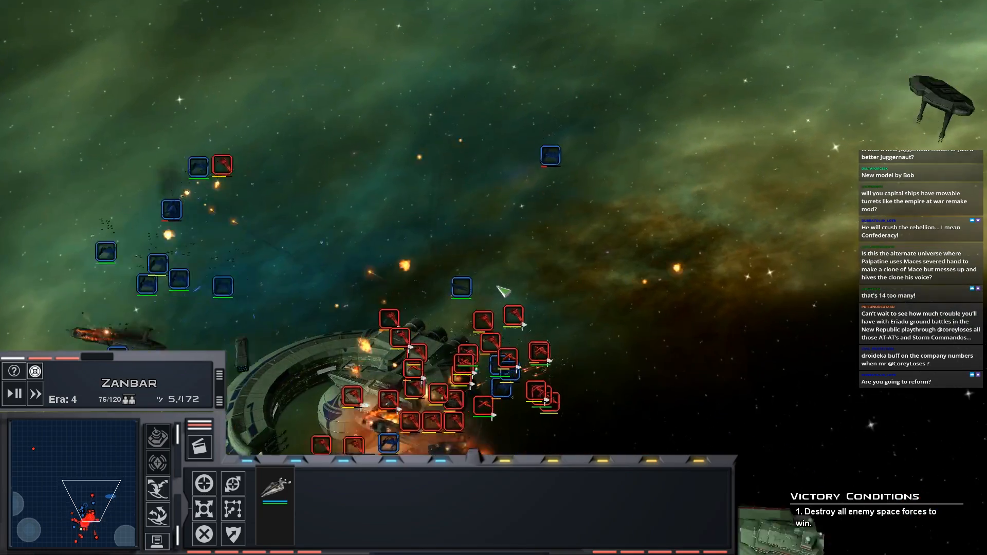
{"action": "scroll", "coordinate": [494, 309], "scroll_direction": "down", "scroll_amount": 2}
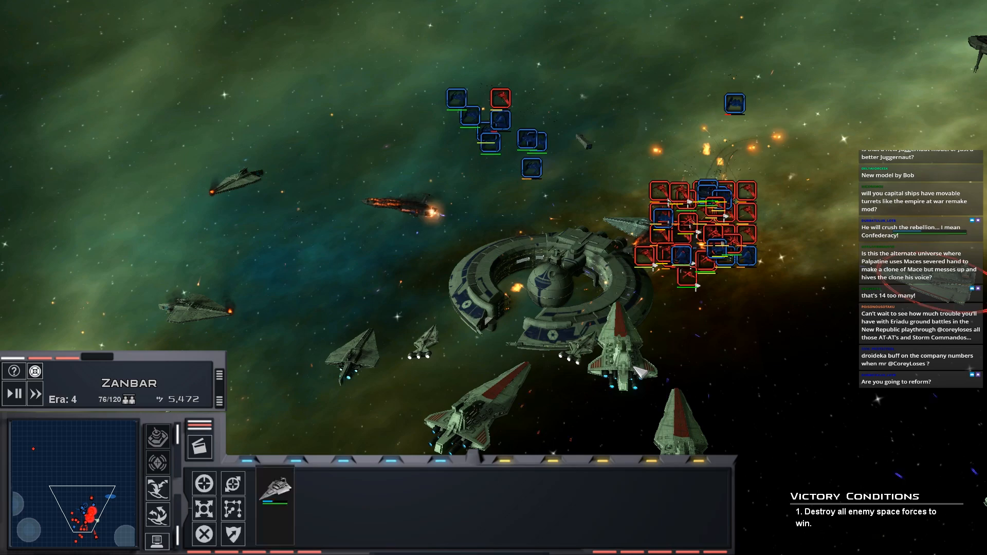
- Select the right-hand Star Destroyer, then all twelve fighter squadrons at once
{"action": "left_click", "coordinate": [244, 177]}
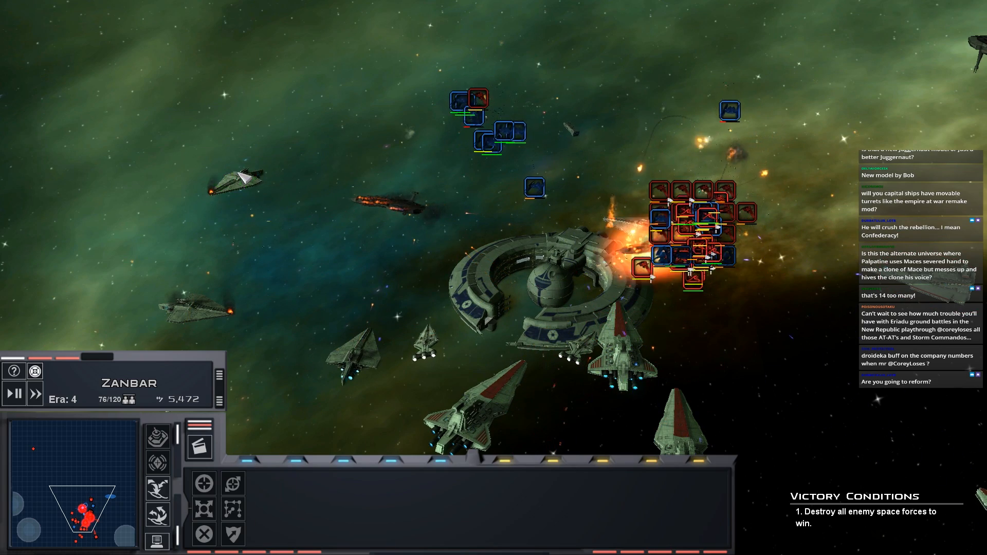
{"action": "left_click_drag", "start_coordinate": [381, 200], "coordinate": [689, 276]}
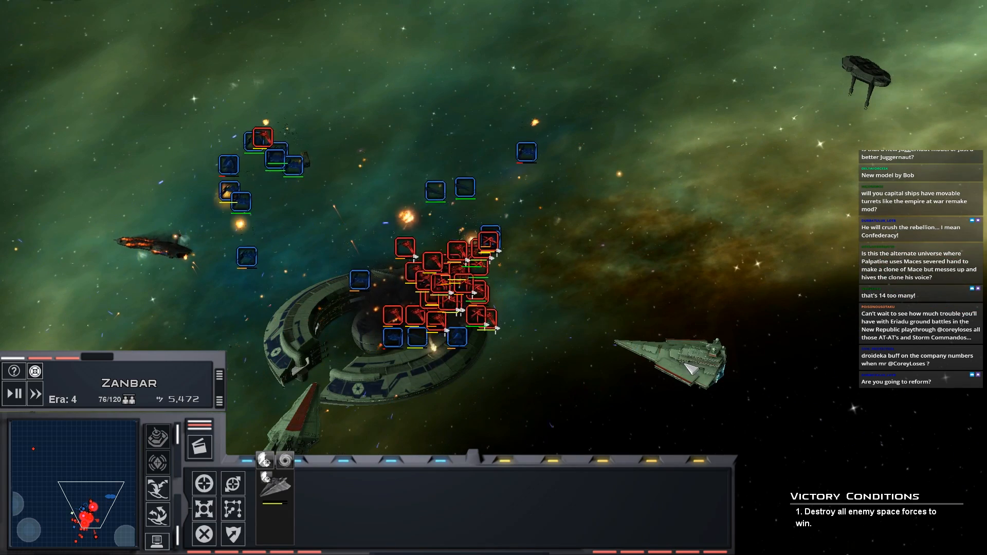
{"action": "left_click", "coordinate": [689, 369]}
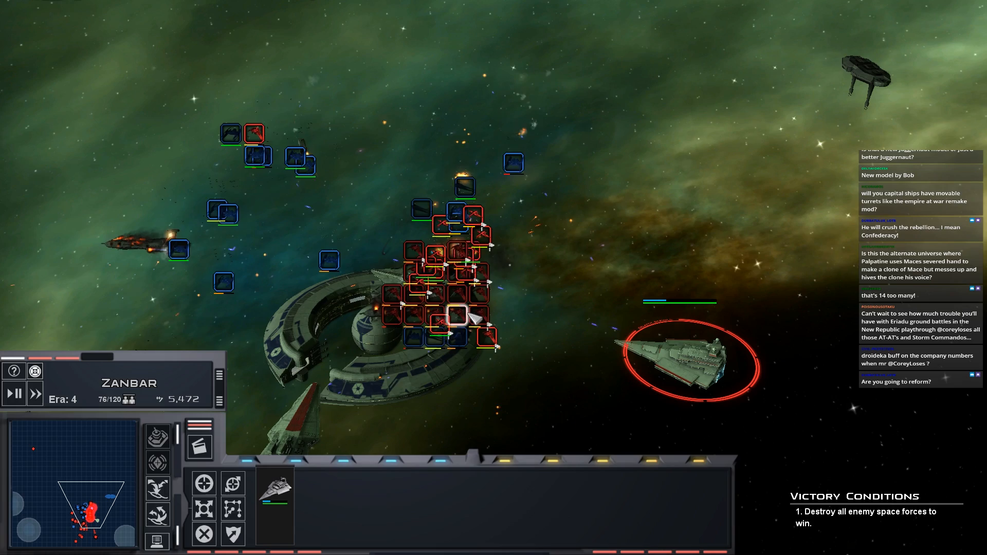
{"action": "double_click", "coordinate": [484, 233]}
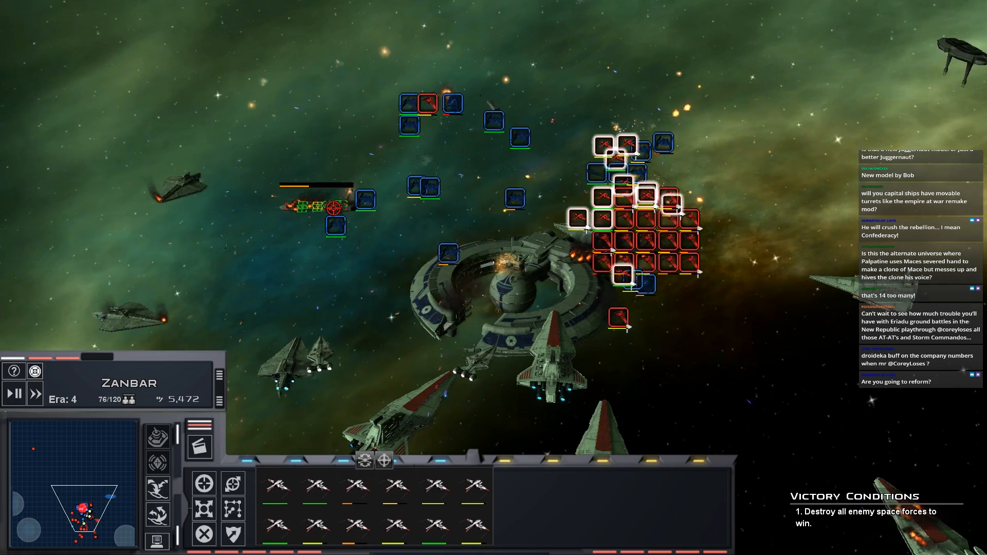
- Hand command to the Venator cruiser and survey the fleets around the battle station
{"action": "left_click_drag", "start_coordinate": [335, 212], "coordinate": [393, 151]}
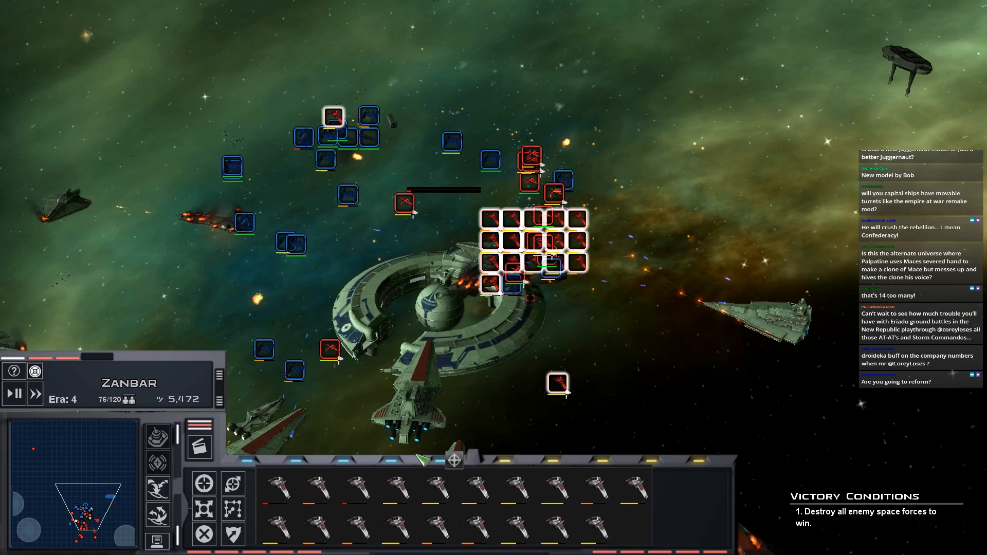
{"action": "left_click", "coordinate": [416, 394]}
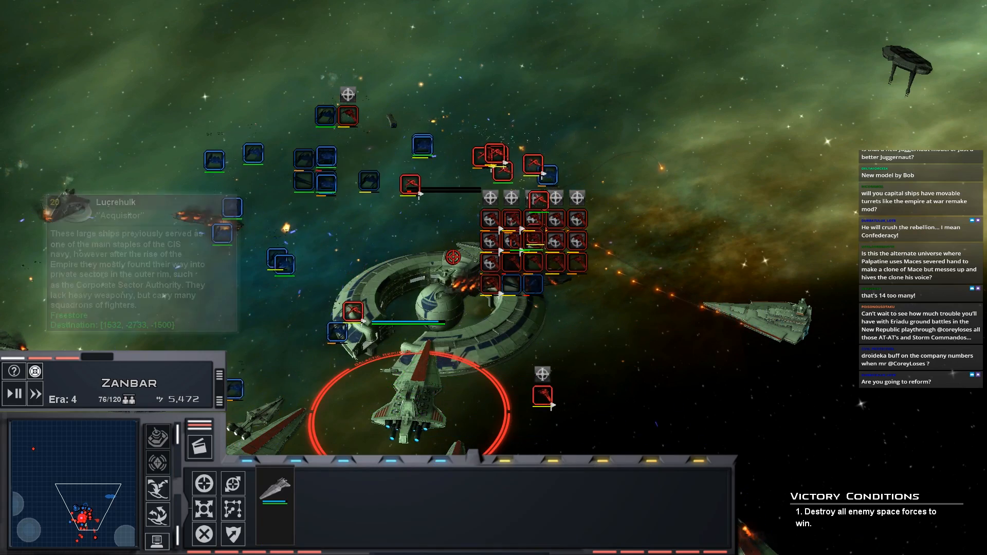
{"action": "left_click_drag", "start_coordinate": [221, 198], "coordinate": [557, 118]}
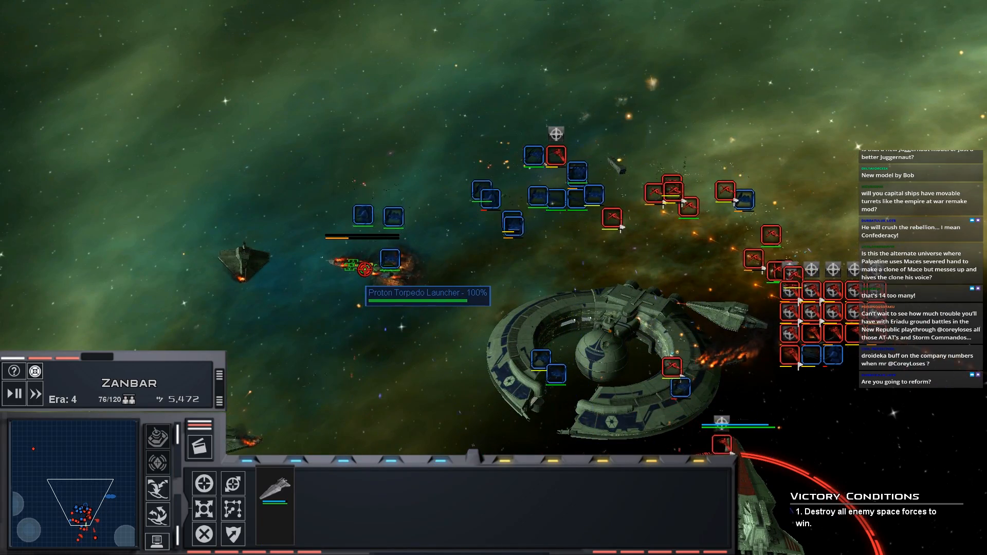
{"action": "key", "text": "Down"}
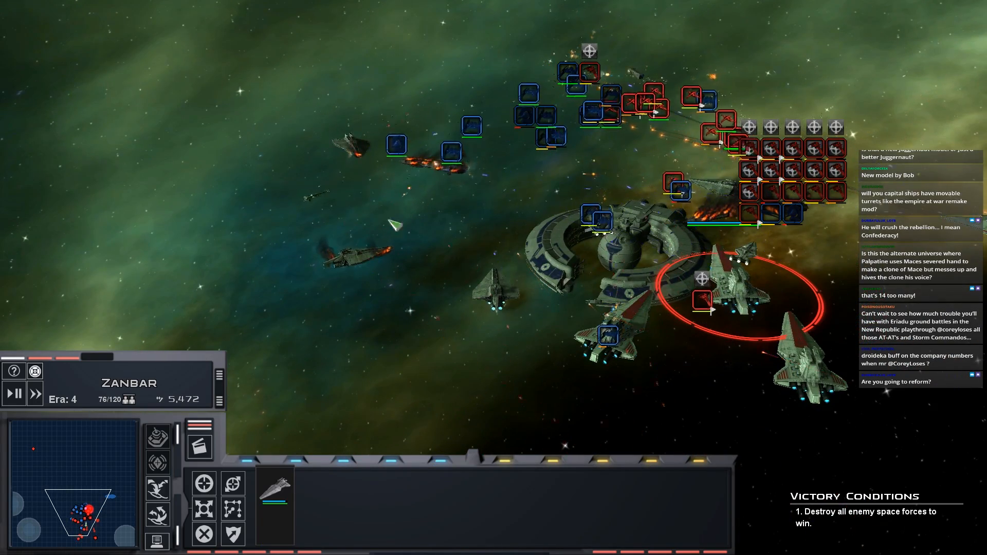
{"action": "scroll", "coordinate": [503, 215], "scroll_direction": "up", "scroll_amount": 3}
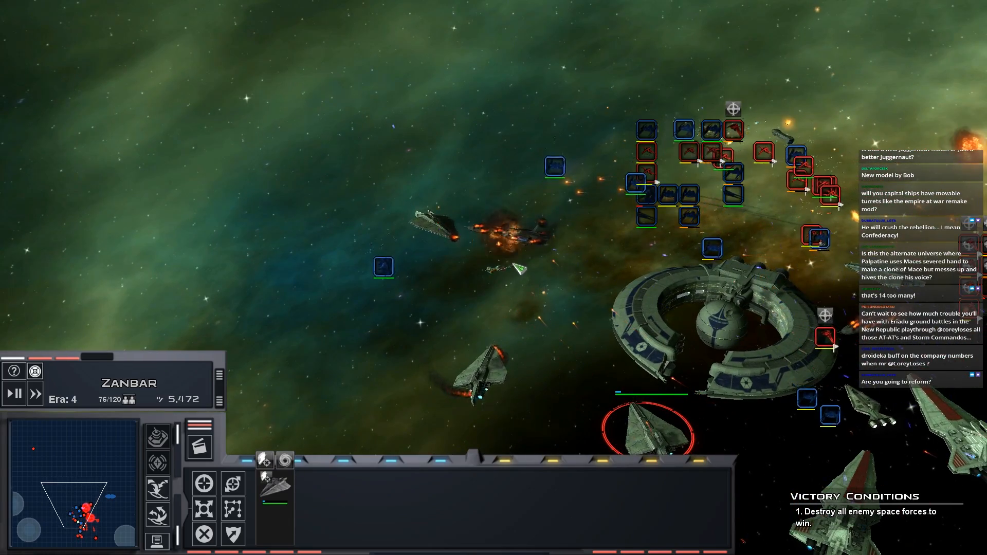
{"action": "key", "text": "Right"}
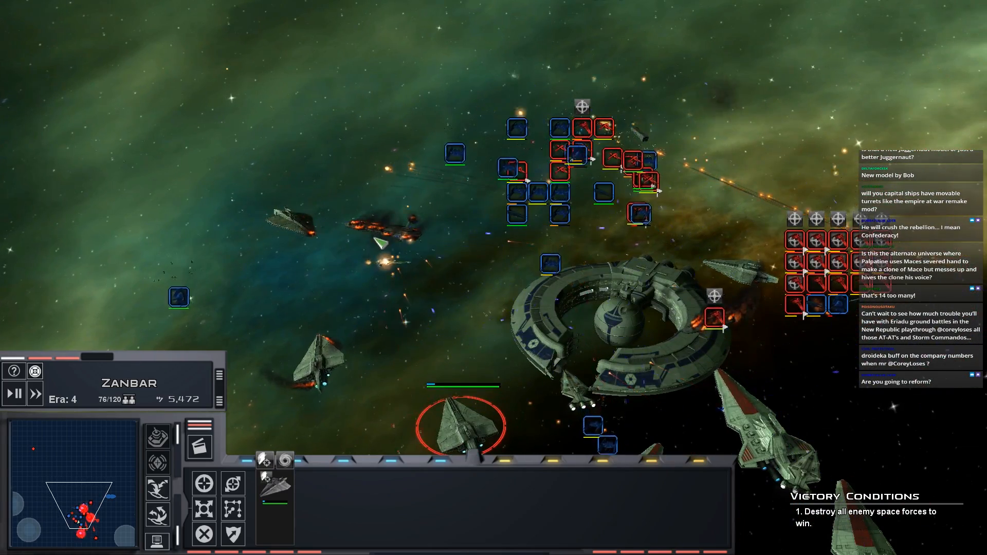
- Switch command to the left ship and watch the fighting in cinematic view
{"action": "left_click", "coordinate": [320, 355]}
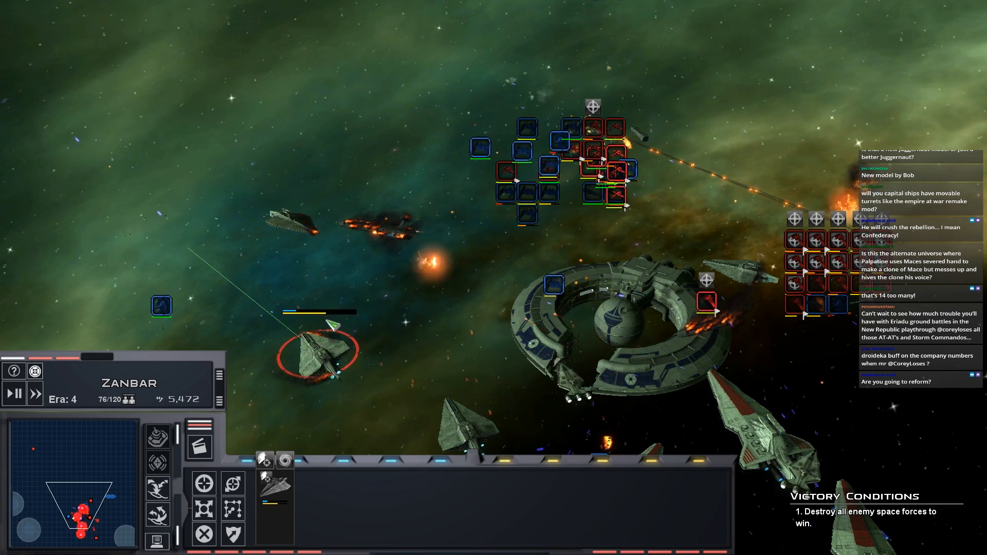
{"action": "key", "text": "c"}
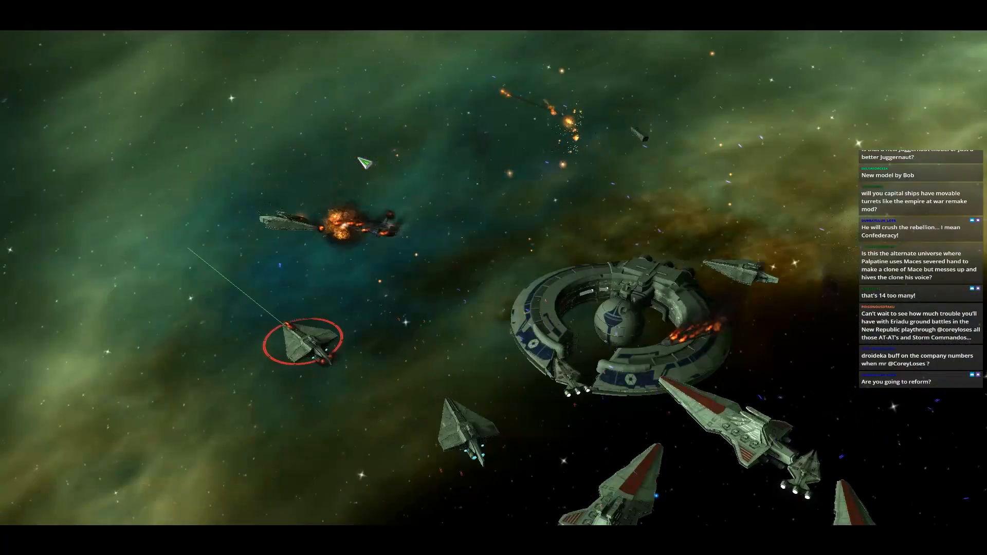
{"action": "key", "text": "c"}
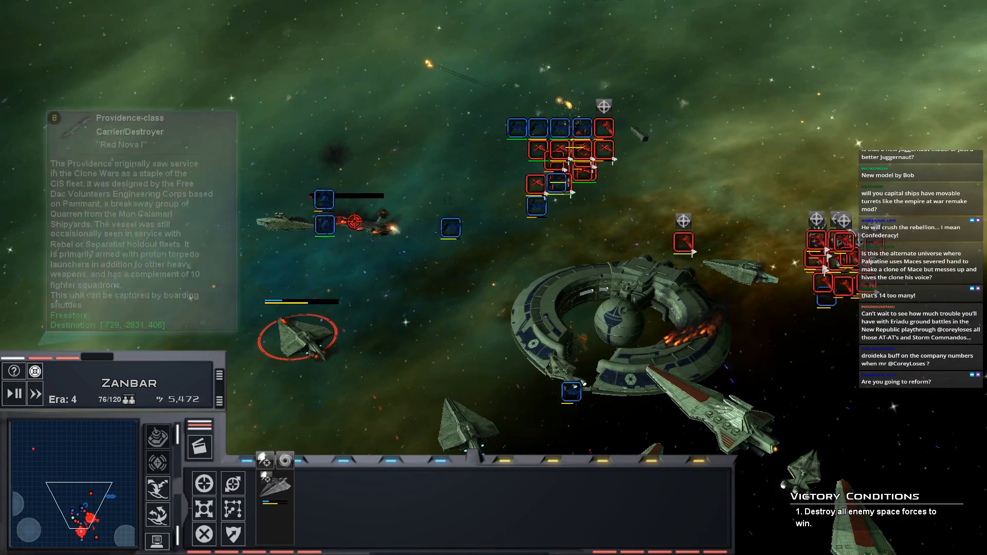
{"action": "key", "text": "Right"}
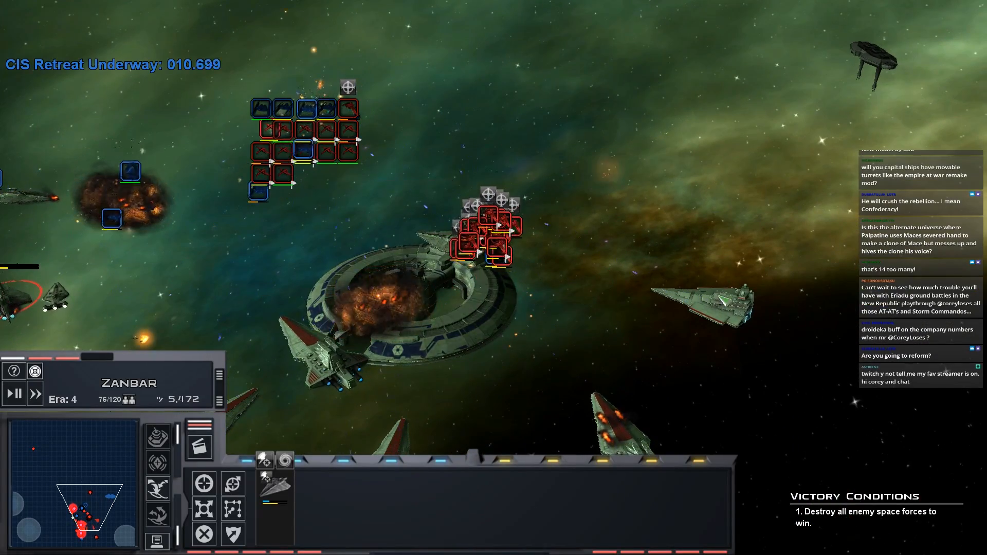
- Gather the Republic warships into one selection to finish off the CIS fleet at Zanbar
{"action": "key", "text": "1"}
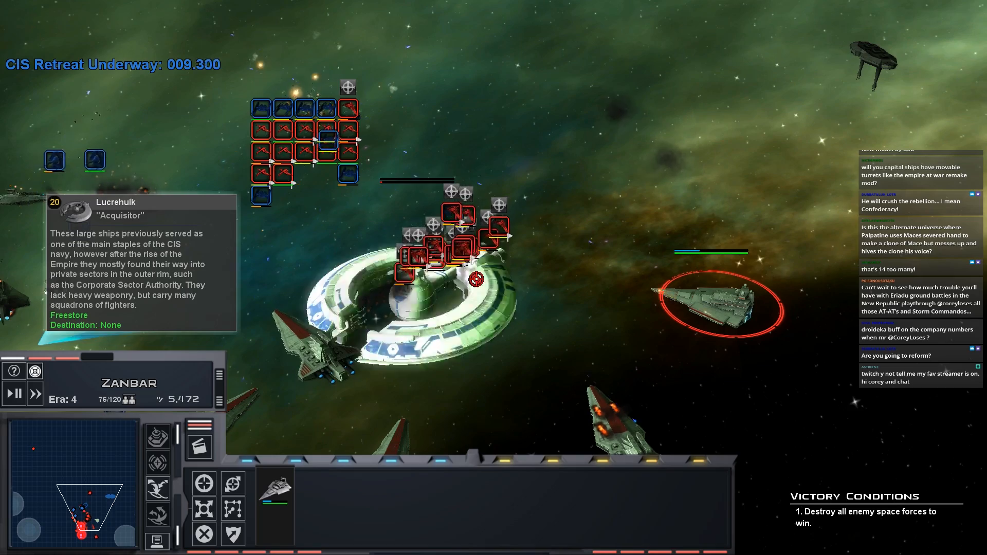
{"action": "key", "text": "2"}
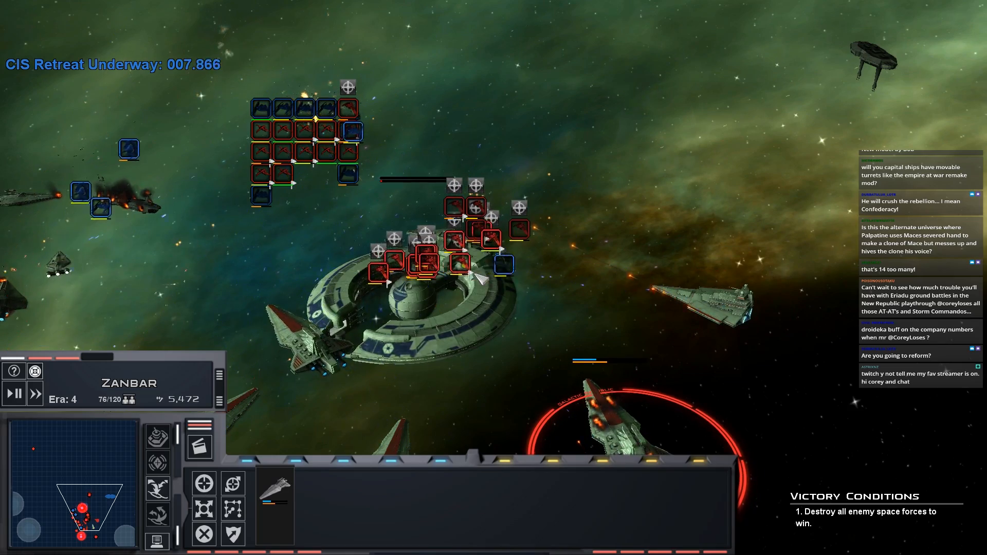
{"action": "scroll", "coordinate": [478, 276], "scroll_direction": "up", "scroll_amount": 3}
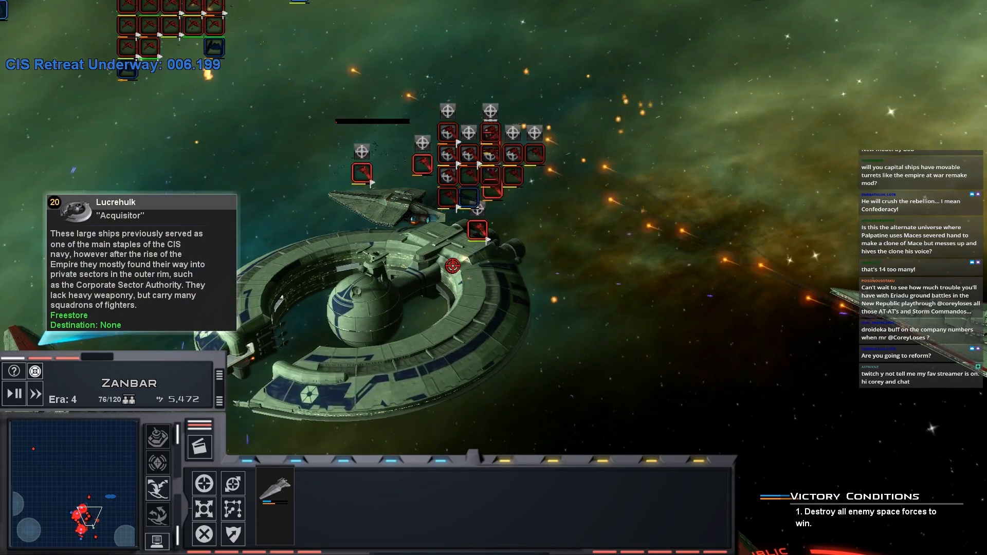
{"action": "scroll", "coordinate": [463, 279], "scroll_direction": "down", "scroll_amount": 3}
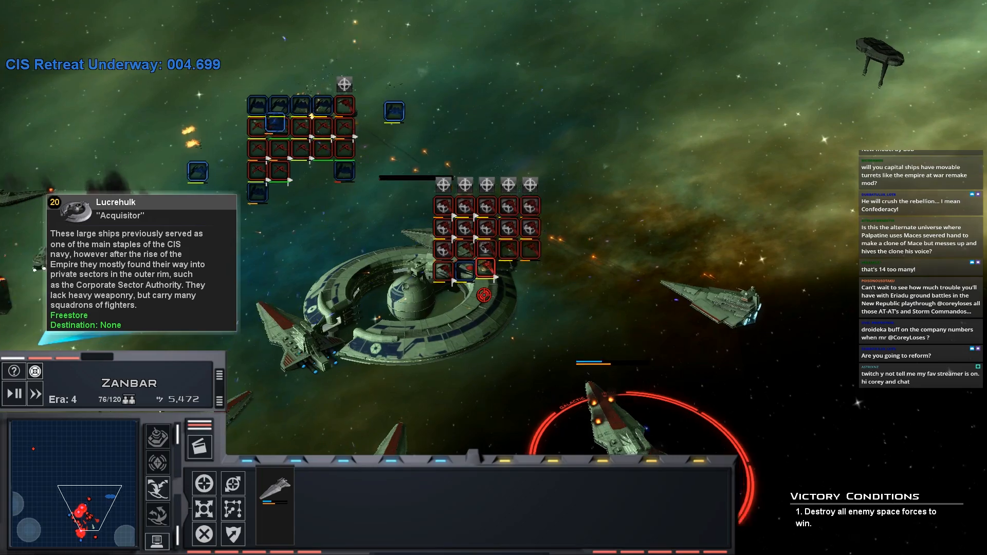
{"action": "scroll", "coordinate": [484, 295], "scroll_direction": "up", "scroll_amount": 3}
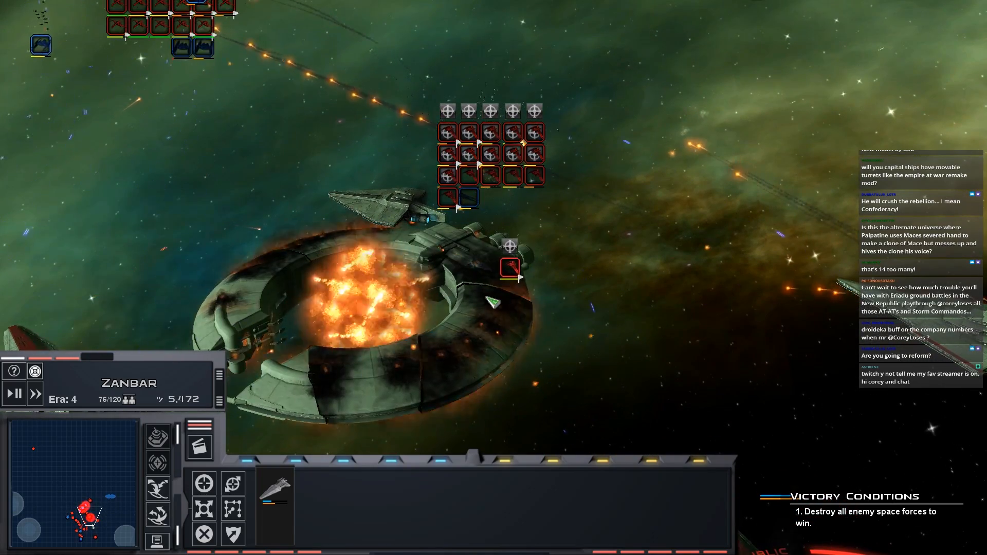
{"action": "scroll", "coordinate": [448, 289], "scroll_direction": "down", "scroll_amount": 3}
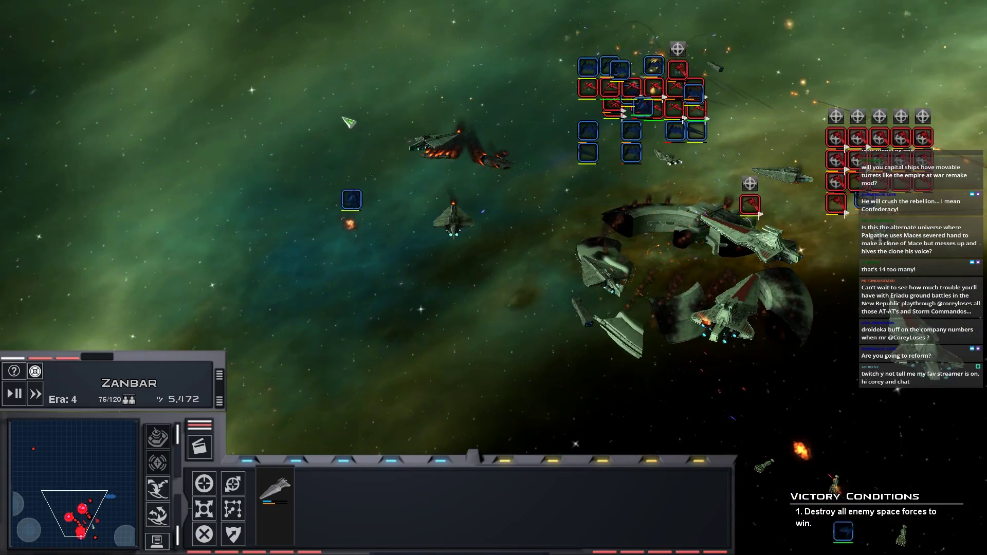
{"action": "left_click_drag", "start_coordinate": [327, 88], "coordinate": [701, 238]}
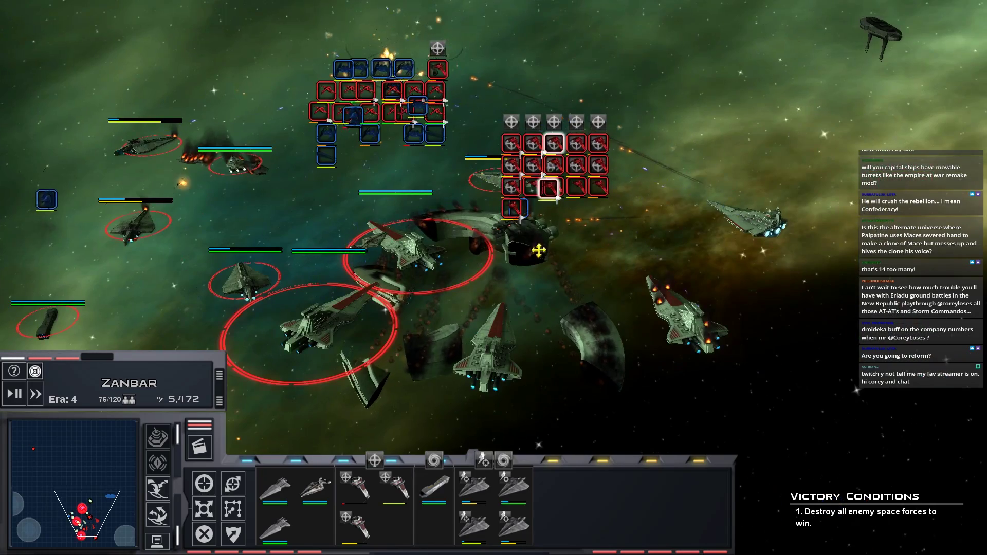
{"action": "scroll", "coordinate": [505, 191], "scroll_direction": "up", "scroll_amount": 3}
{"action": "scroll", "coordinate": [429, 219], "scroll_direction": "down", "scroll_amount": 3}
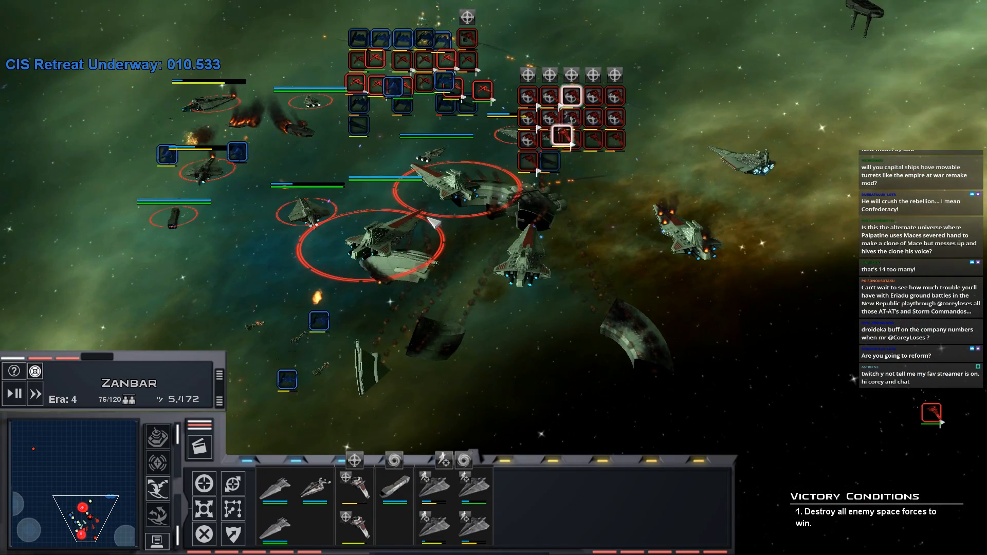
{"action": "left_click_drag", "start_coordinate": [802, 101], "coordinate": [223, 355]}
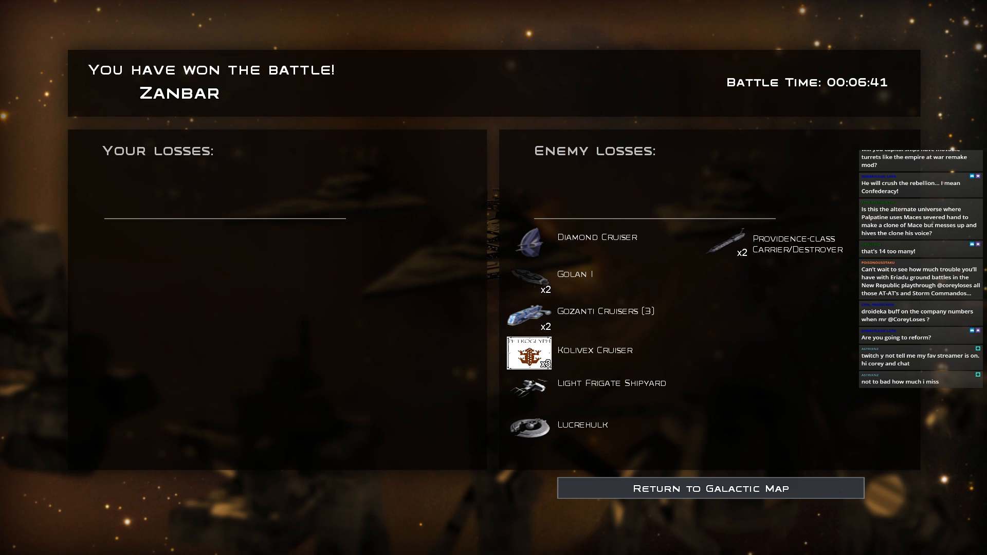
- Review the planets-held history graph from the galactic map, then pause the campaign
{"action": "key", "text": "Return"}
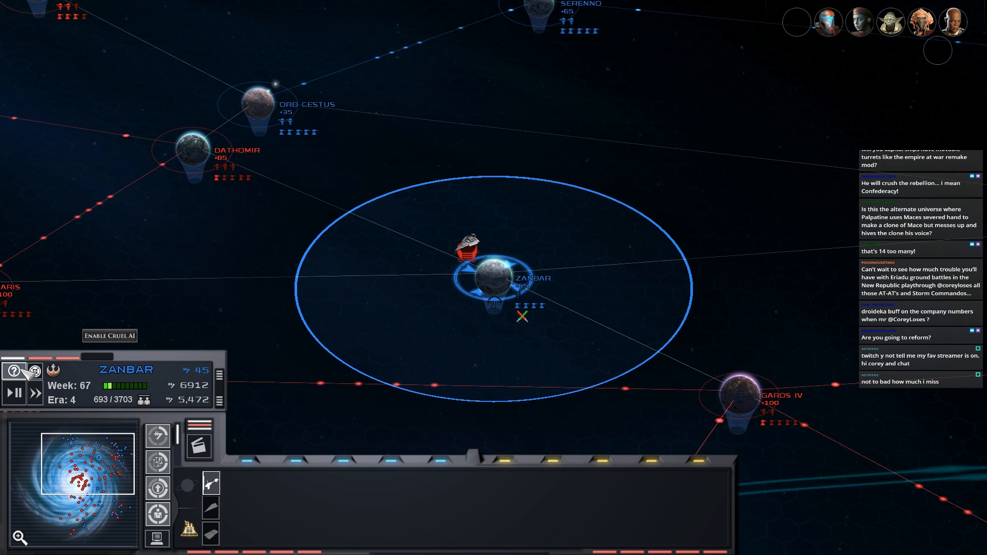
{"action": "left_click", "coordinate": [33, 371]}
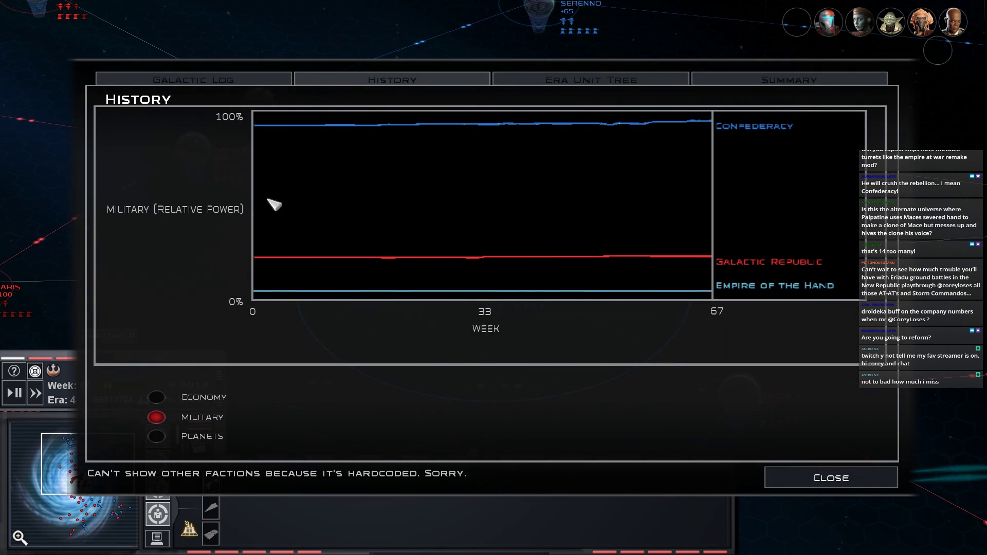
{"action": "left_click", "coordinate": [159, 437]}
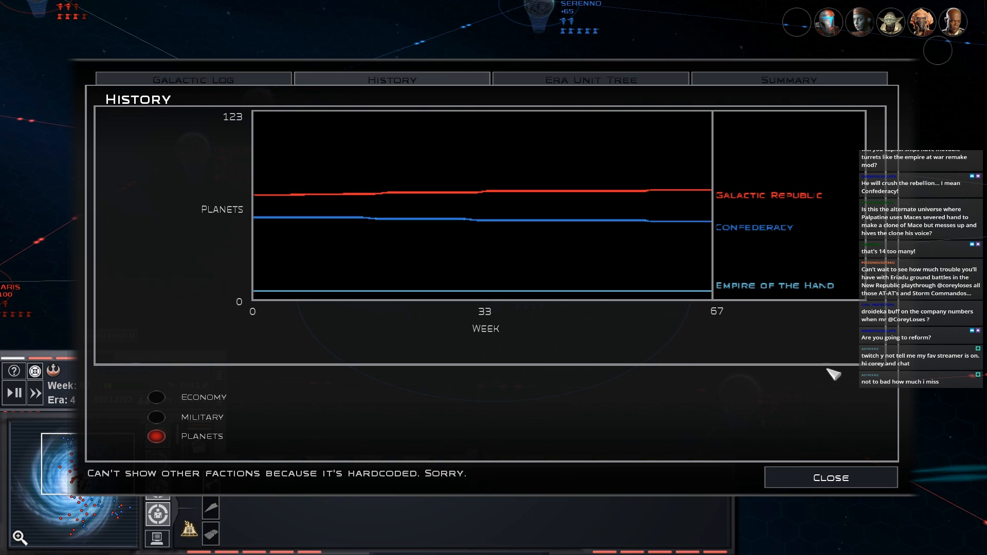
{"action": "left_click", "coordinate": [814, 479]}
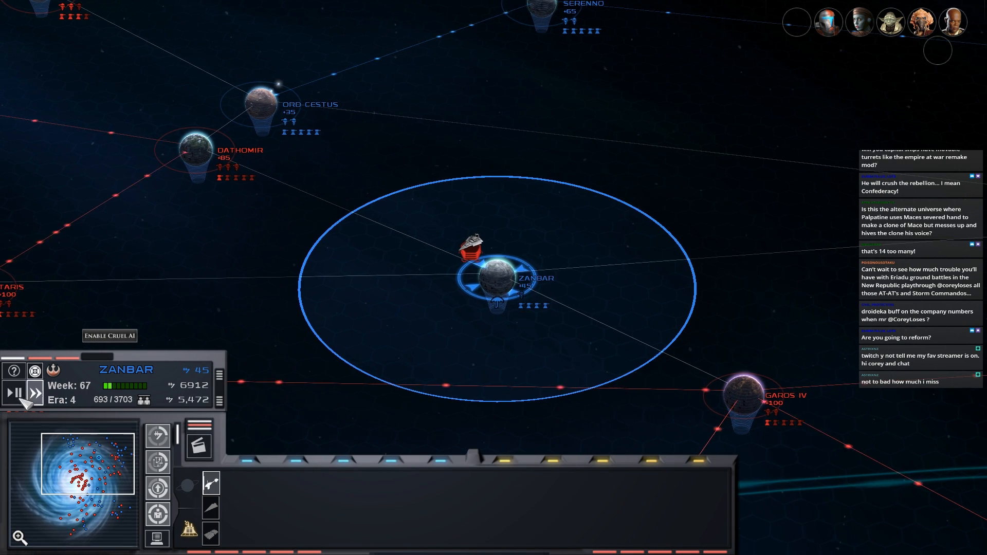
{"action": "left_click", "coordinate": [32, 393]}
- Auto-resolve the Umbara space battle from Ruusan and return to the galactic map
{"action": "key", "text": "Down"}
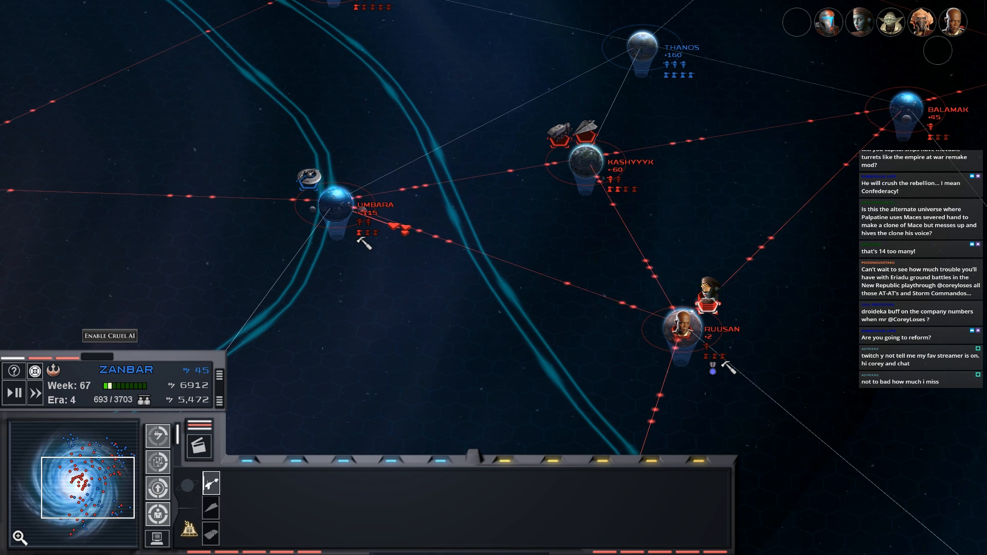
{"action": "left_click", "coordinate": [682, 328]}
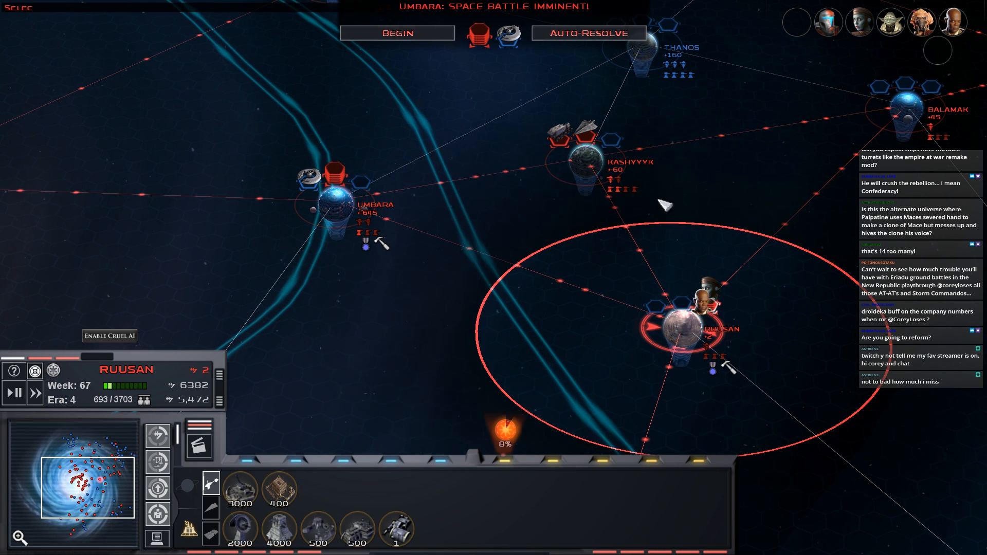
{"action": "left_click", "coordinate": [596, 31]}
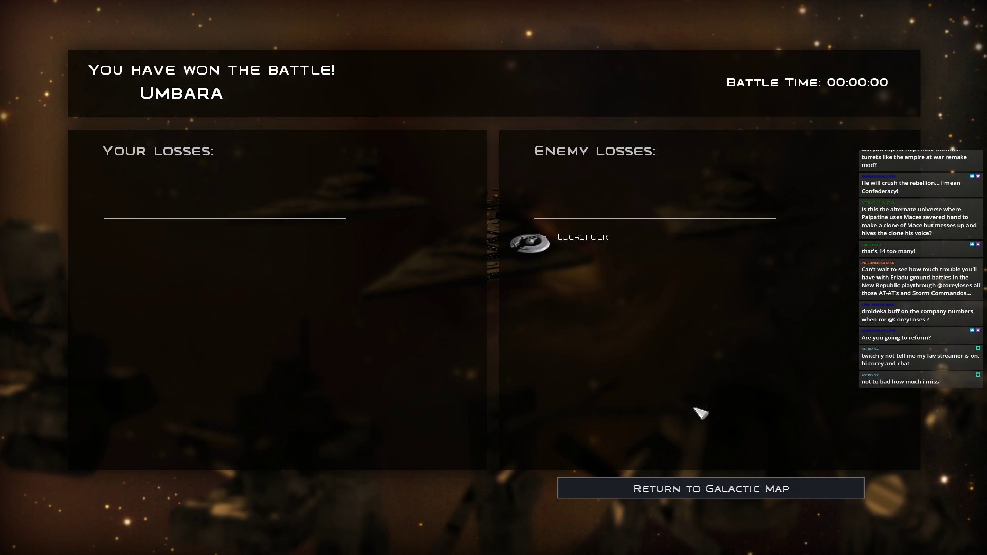
{"action": "left_click", "coordinate": [672, 488]}
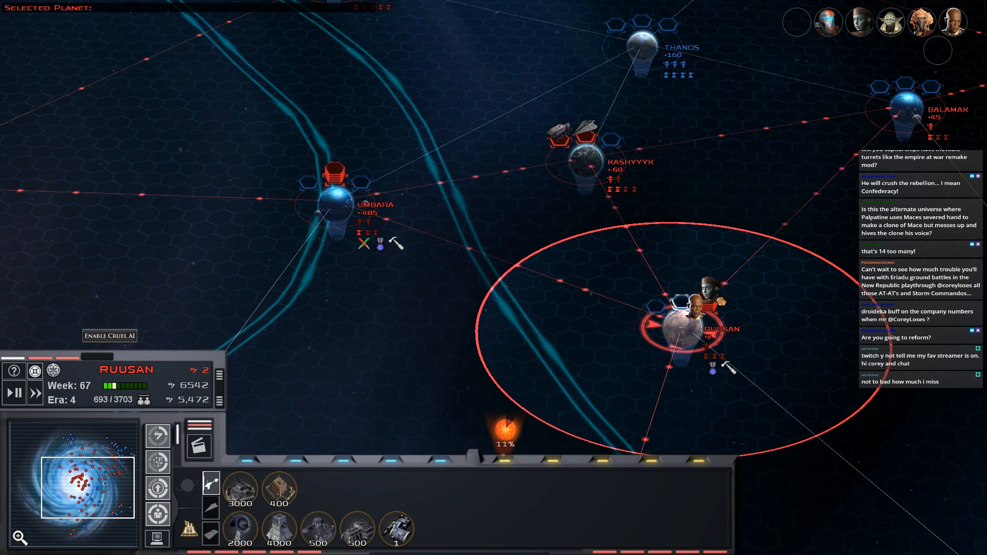
{"action": "left_click", "coordinate": [683, 324]}
- Pan across the map and bring up the Galactic Log of recent events
{"action": "key", "text": "Up"}
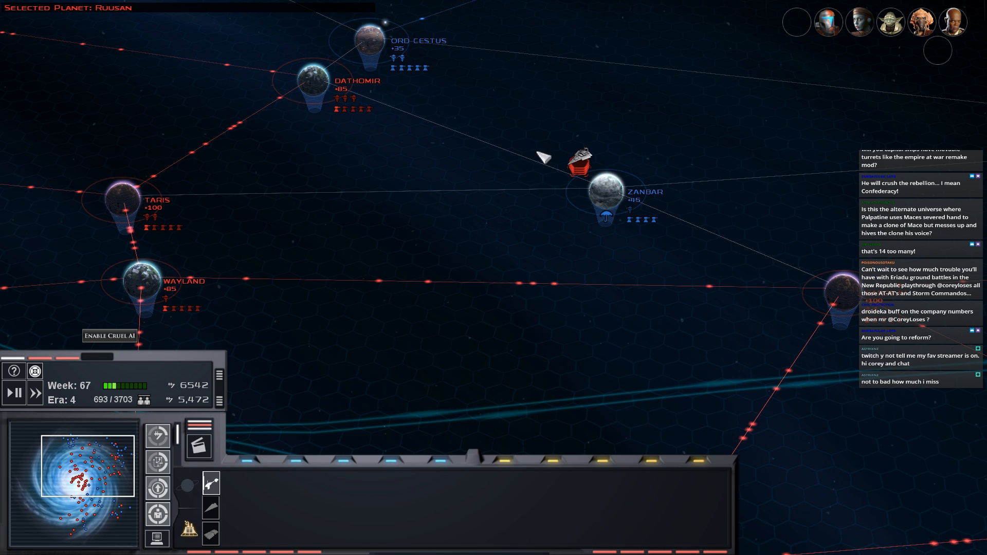
{"action": "key", "text": "Down"}
{"action": "key", "text": "Right"}
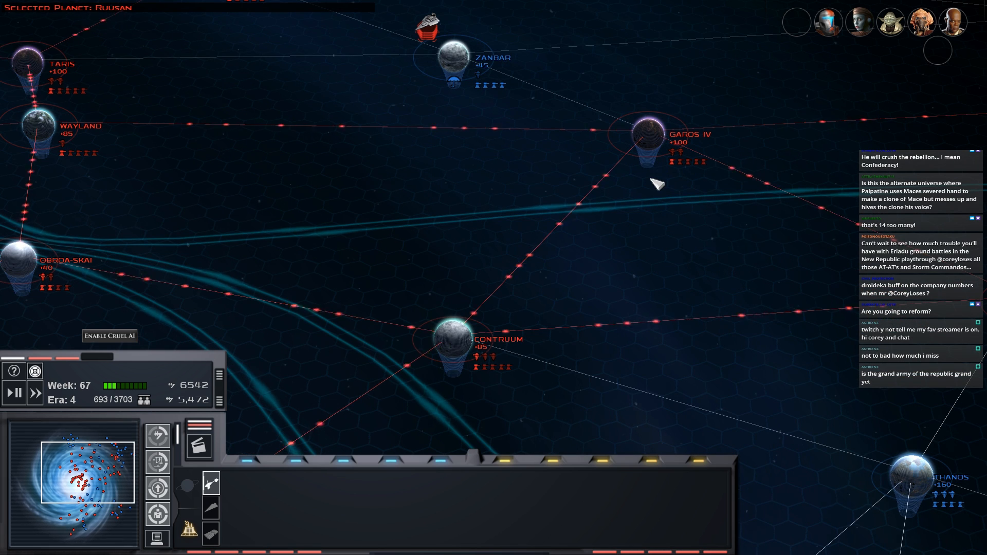
{"action": "key", "text": "Down"}
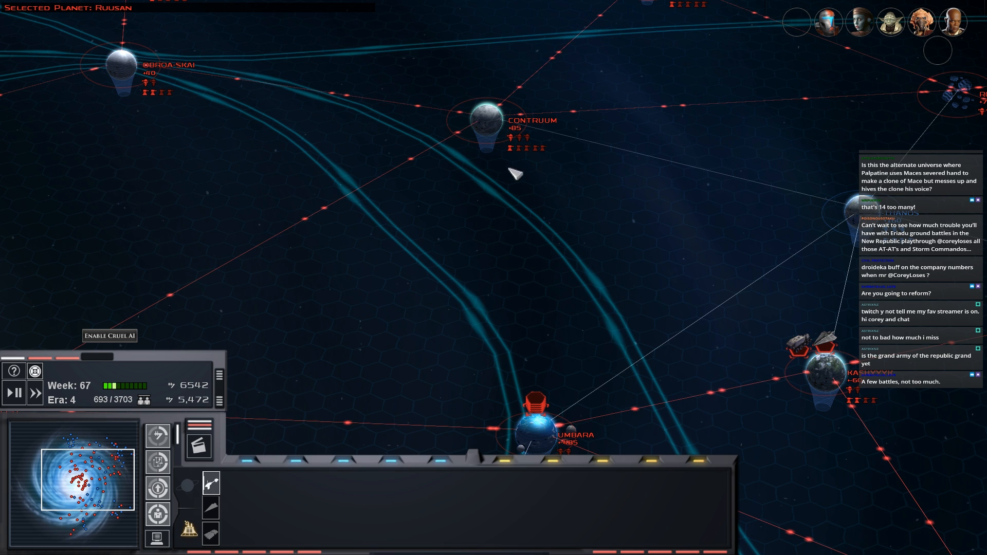
{"action": "left_click", "coordinate": [487, 118]}
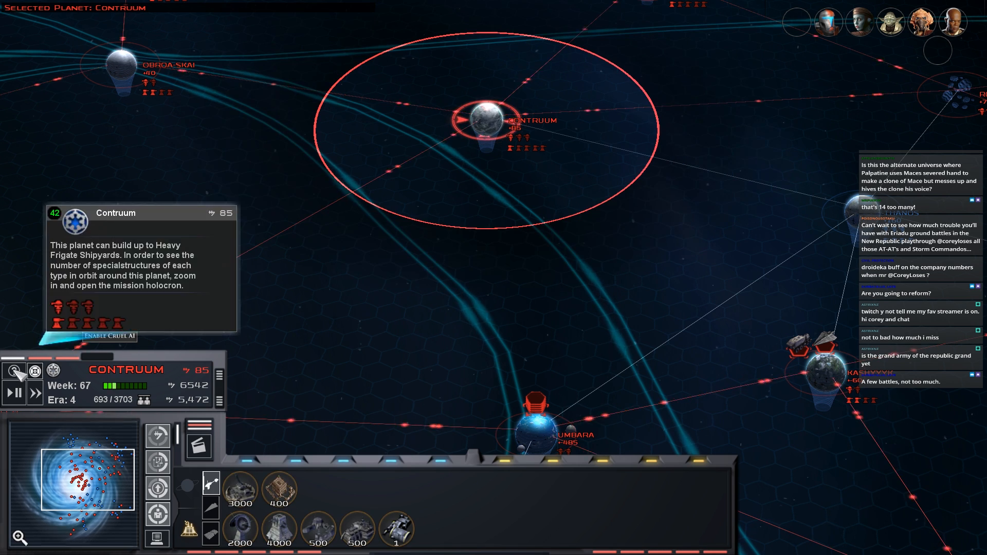
{"action": "left_click", "coordinate": [217, 85]}
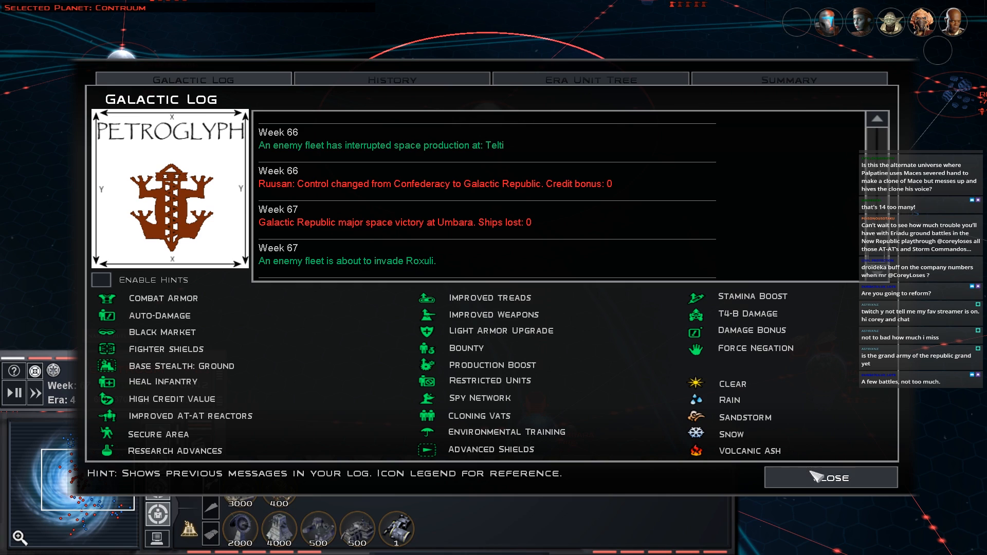
- Close the log, check Roxuli and resume the campaign
{"action": "key", "text": "Escape"}
{"action": "left_click", "coordinate": [14, 394]}
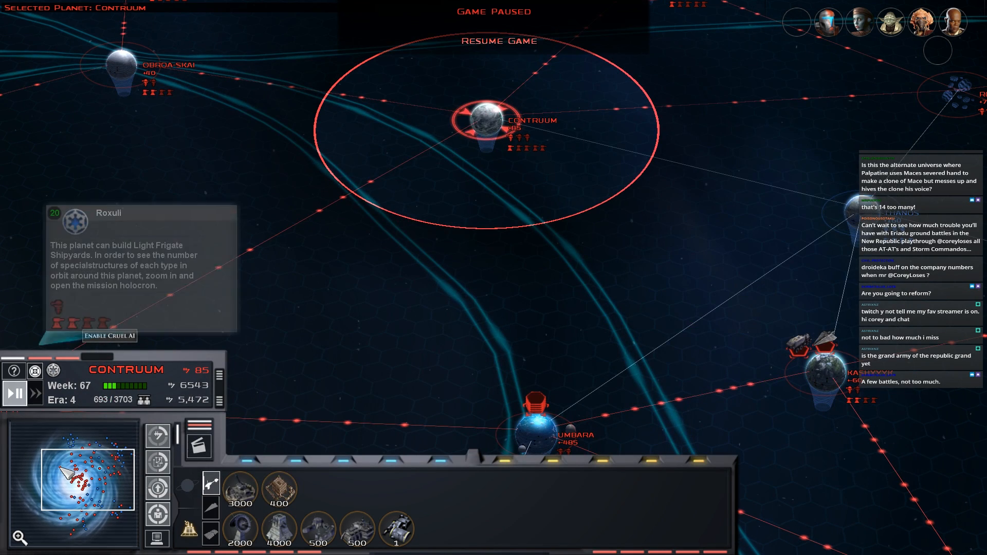
{"action": "left_click_drag", "start_coordinate": [514, 224], "coordinate": [478, 35]}
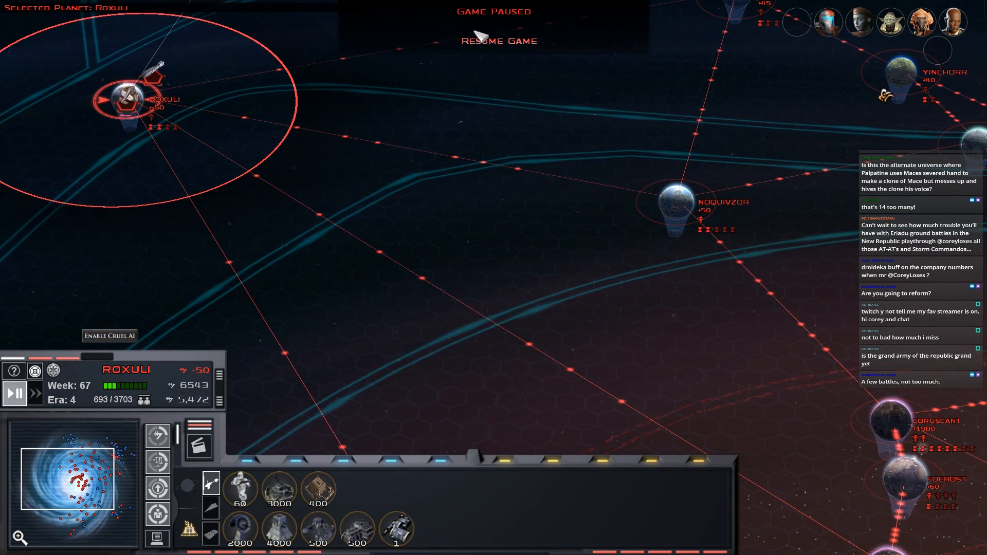
{"action": "left_click", "coordinate": [491, 41]}
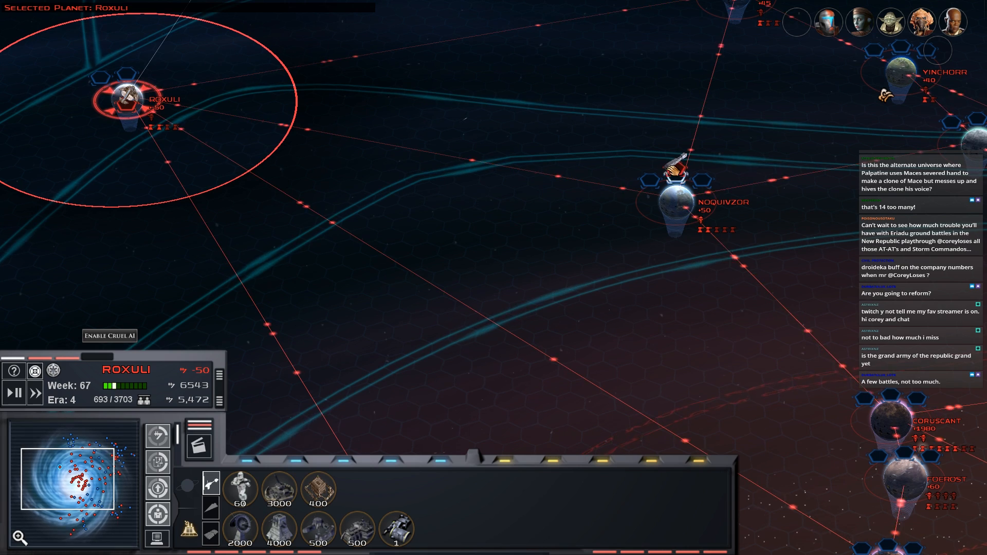
{"action": "left_click_drag", "start_coordinate": [673, 167], "coordinate": [580, 224]}
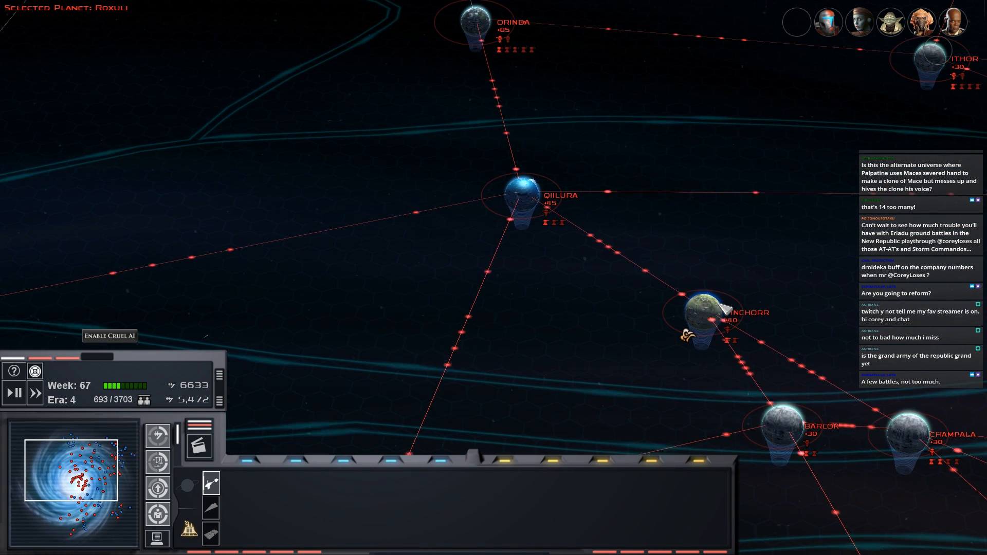
- Queue a ship at Yinchorr and select Qiilura, Corsin and Wayland in turn
{"action": "left_click", "coordinate": [725, 309]}
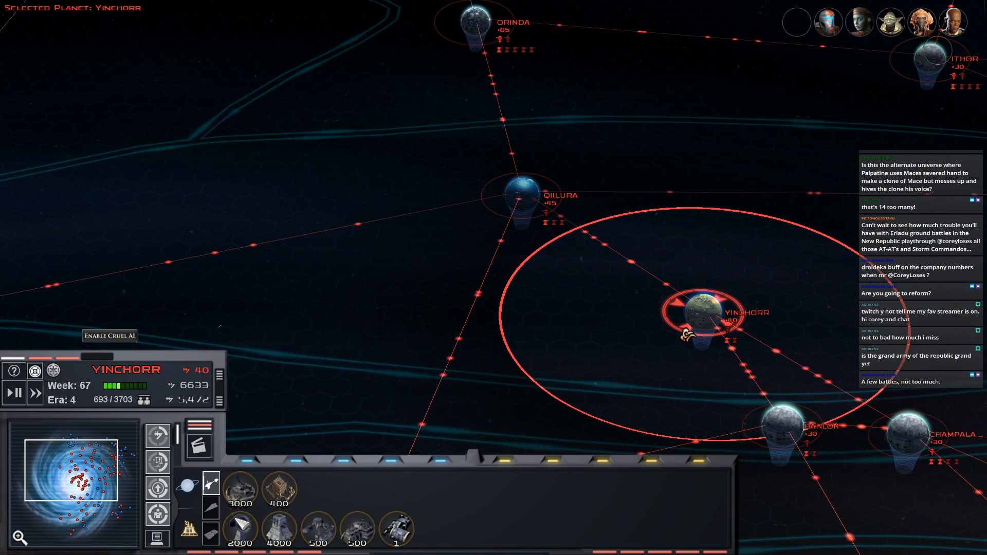
{"action": "left_click", "coordinate": [240, 529]}
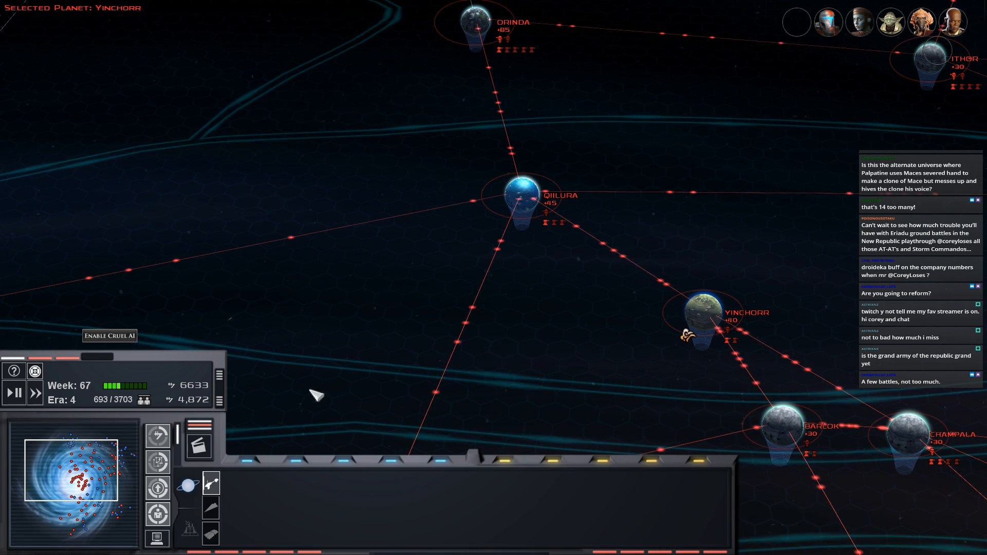
{"action": "left_click", "coordinate": [522, 193]}
{"action": "left_click_drag", "start_coordinate": [417, 263], "coordinate": [567, 200]}
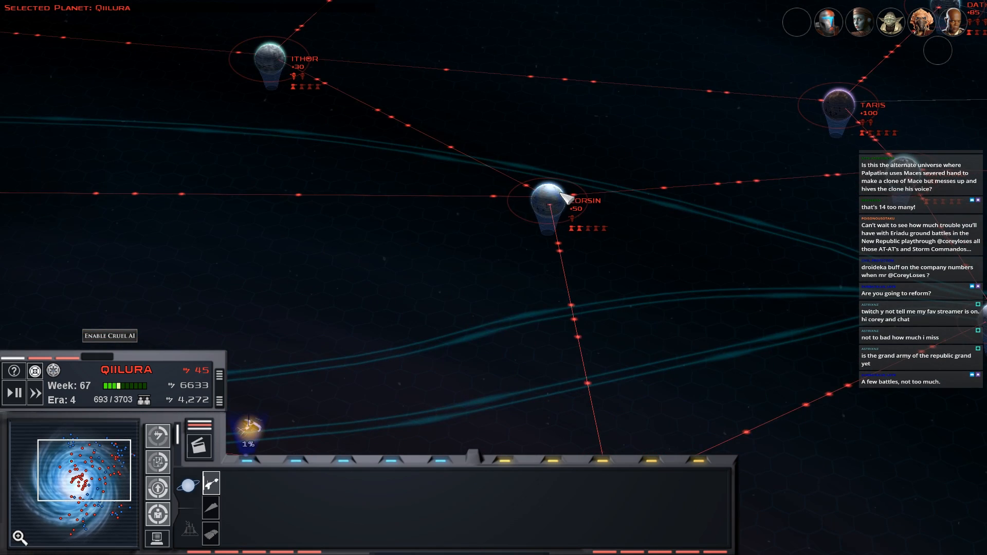
{"action": "left_click", "coordinate": [569, 199]}
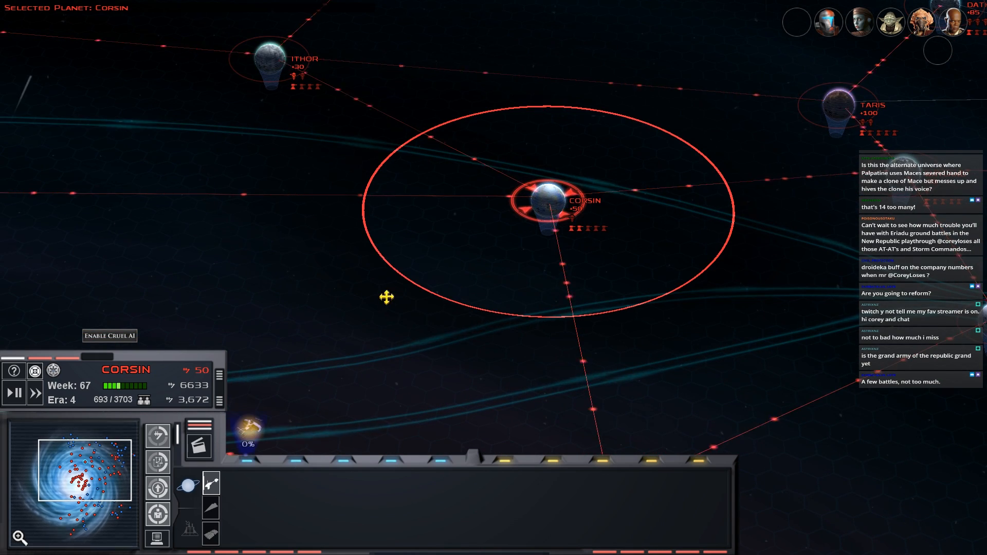
{"action": "left_click_drag", "start_coordinate": [387, 298], "coordinate": [598, 202]}
{"action": "left_click", "coordinate": [578, 202]}
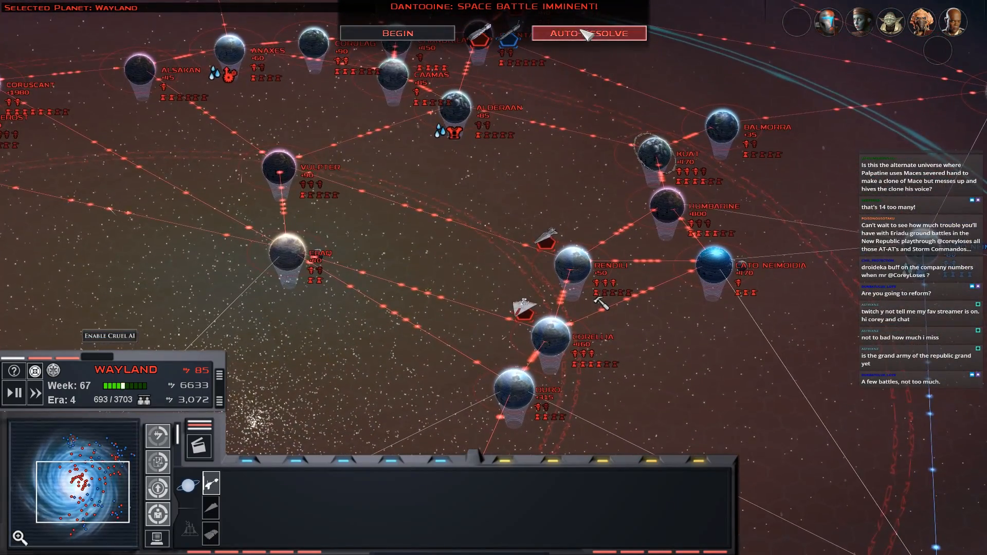
- Auto-resolve the Dantooine space battle and pick up the Empire Fleet
{"action": "left_click", "coordinate": [587, 33]}
{"action": "left_click", "coordinate": [632, 489]}
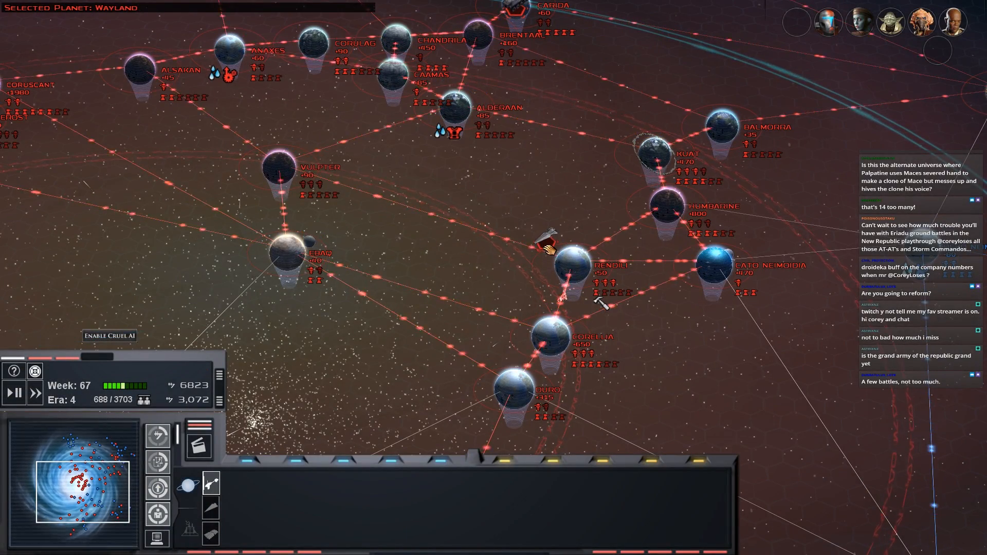
{"action": "mouse_move", "coordinate": [546, 241]}
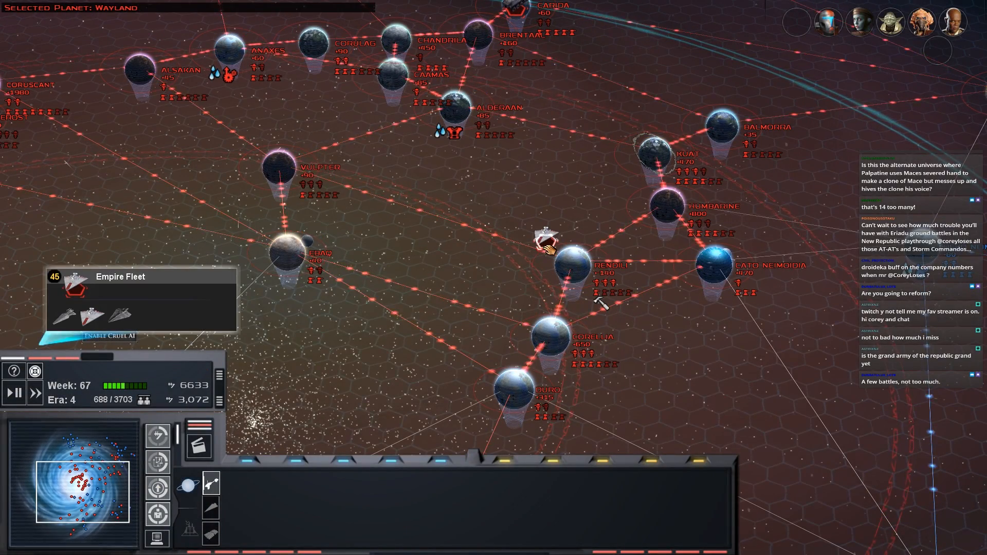
{"action": "left_click_drag", "start_coordinate": [511, 234], "coordinate": [440, 193]}
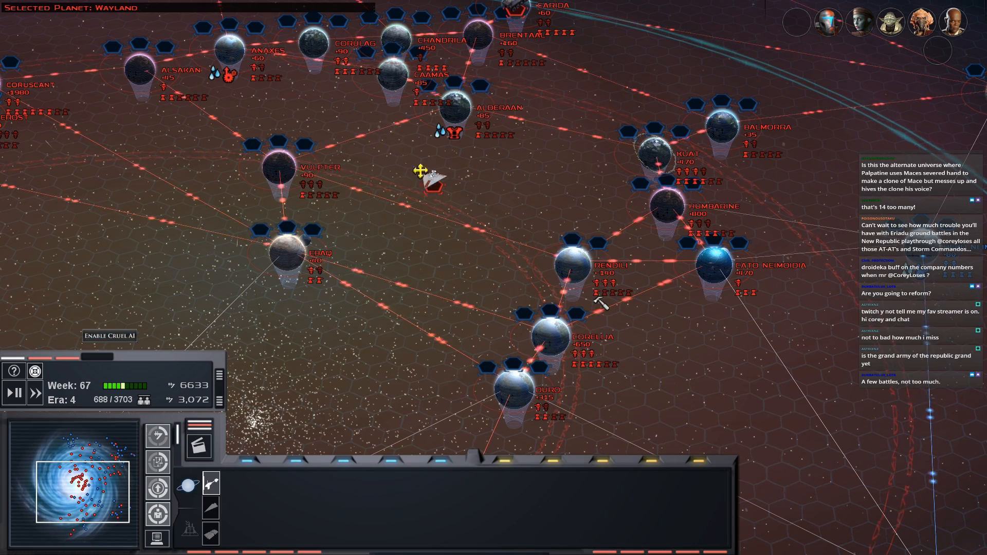
{"action": "key", "text": "Up"}
- Drop the Empire Fleet onto Noquivzor and pan back toward Coruscant
{"action": "key", "text": "Left"}
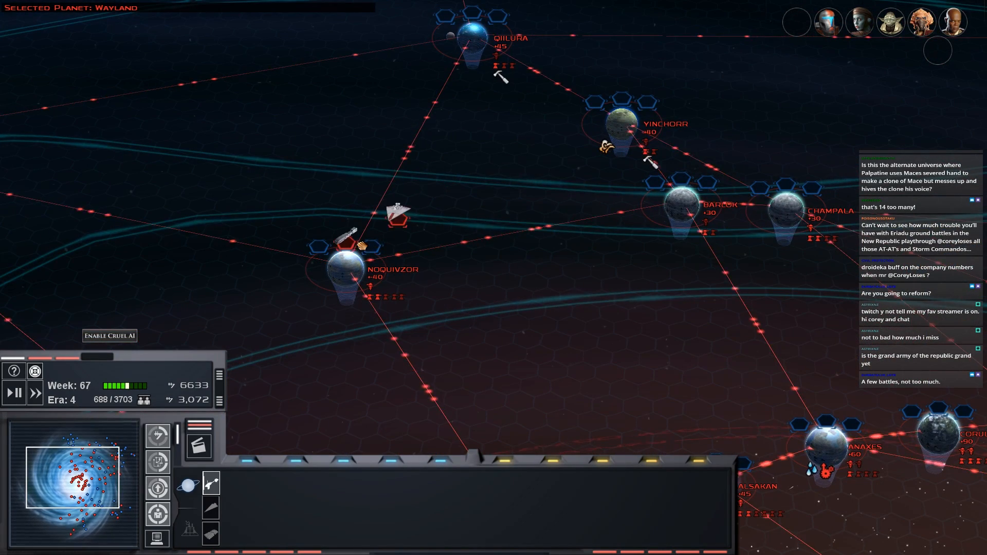
{"action": "left_click_drag", "start_coordinate": [397, 215], "coordinate": [347, 245]}
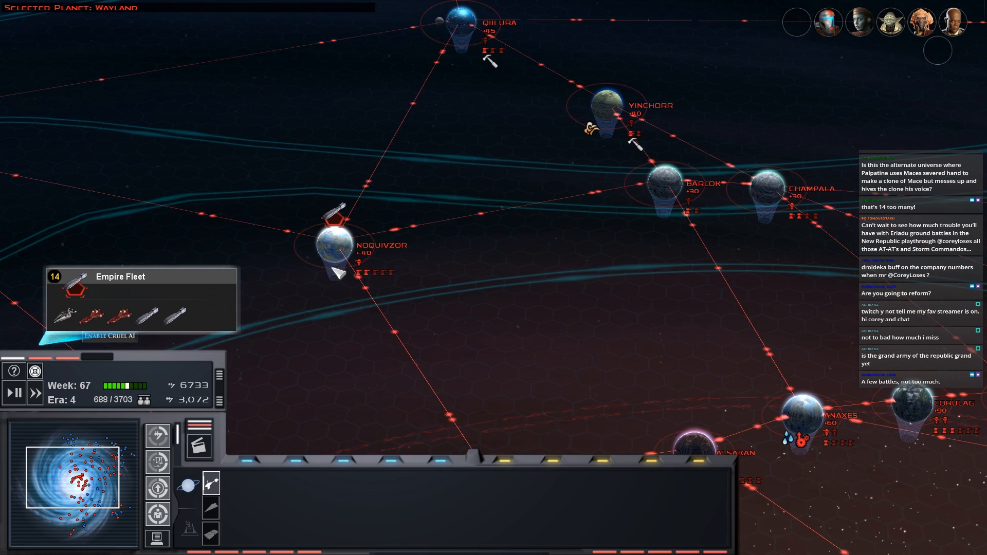
{"action": "key", "text": "Down"}
{"action": "key", "text": "Right"}
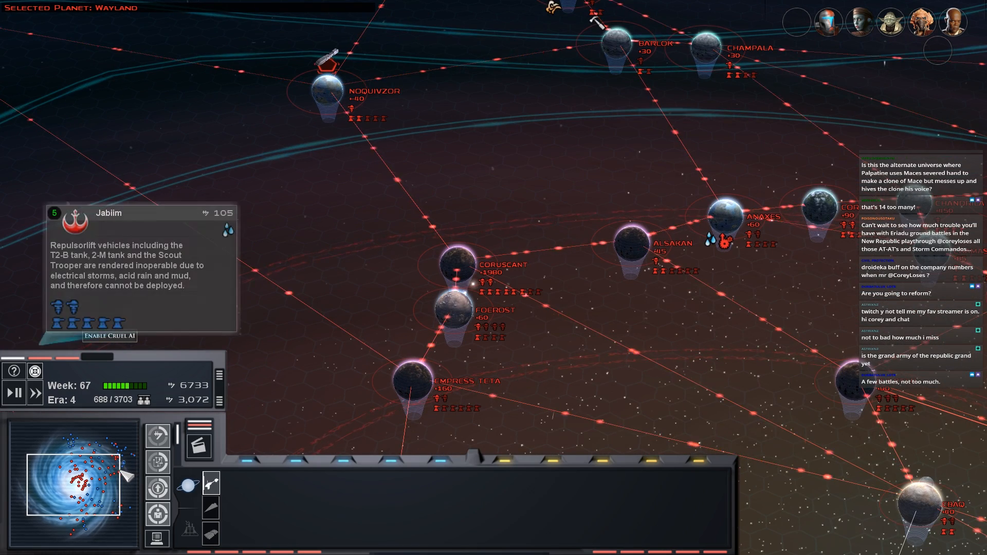
- Navigate across the galaxy to Quell and send its fleet to Centares
{"action": "left_click", "coordinate": [132, 466]}
{"action": "key", "text": "Up"}
{"action": "key", "text": "Left"}
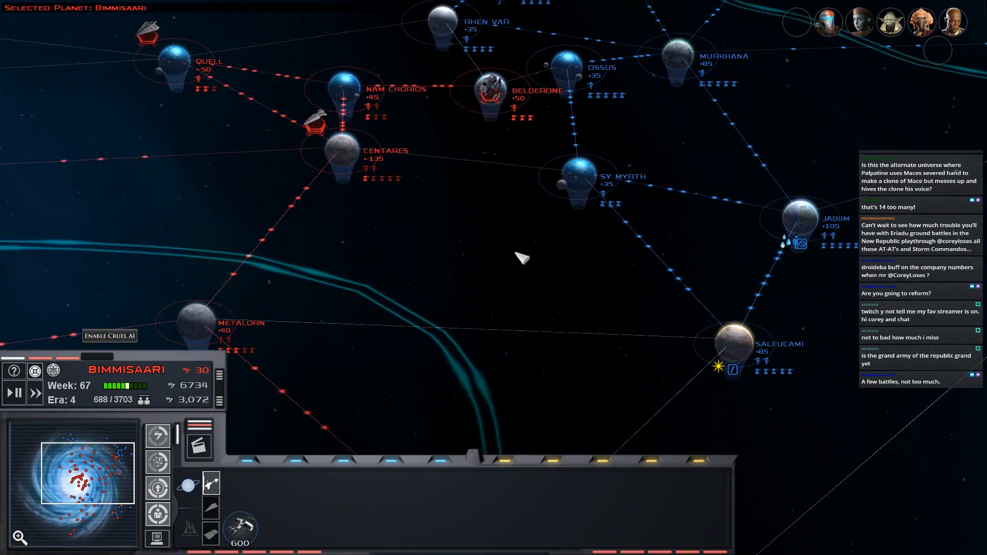
{"action": "key", "text": "Up"}
{"action": "key", "text": "Left"}
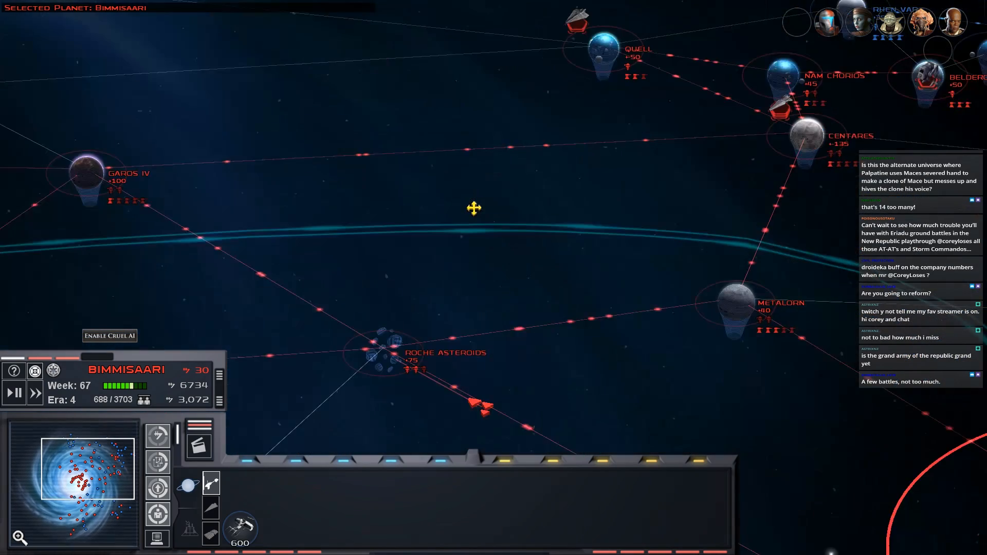
{"action": "left_click_drag", "start_coordinate": [475, 209], "coordinate": [369, 141]}
{"action": "left_click_drag", "start_coordinate": [308, 114], "coordinate": [485, 148]}
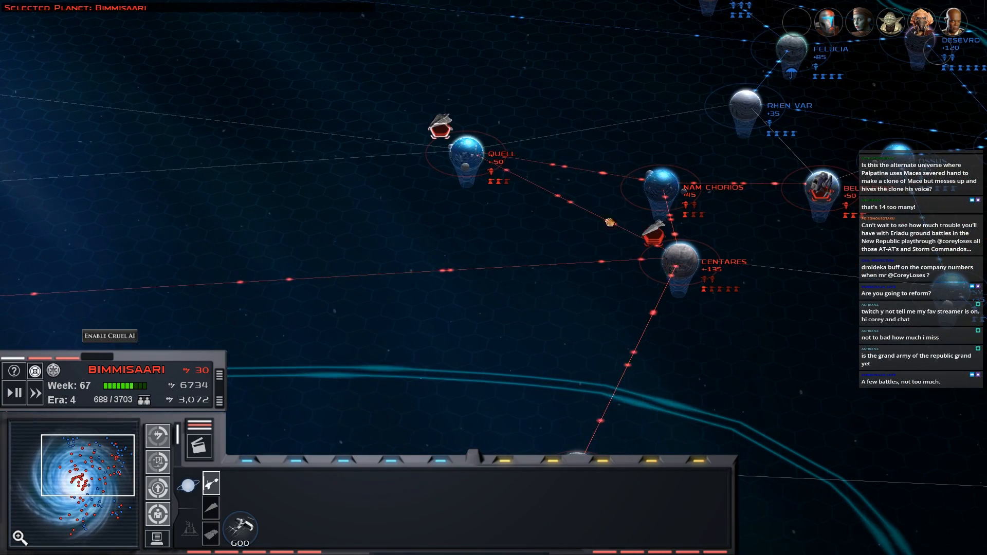
{"action": "left_click_drag", "start_coordinate": [485, 149], "coordinate": [644, 240]}
{"action": "left_click_drag", "start_coordinate": [687, 211], "coordinate": [618, 223]}
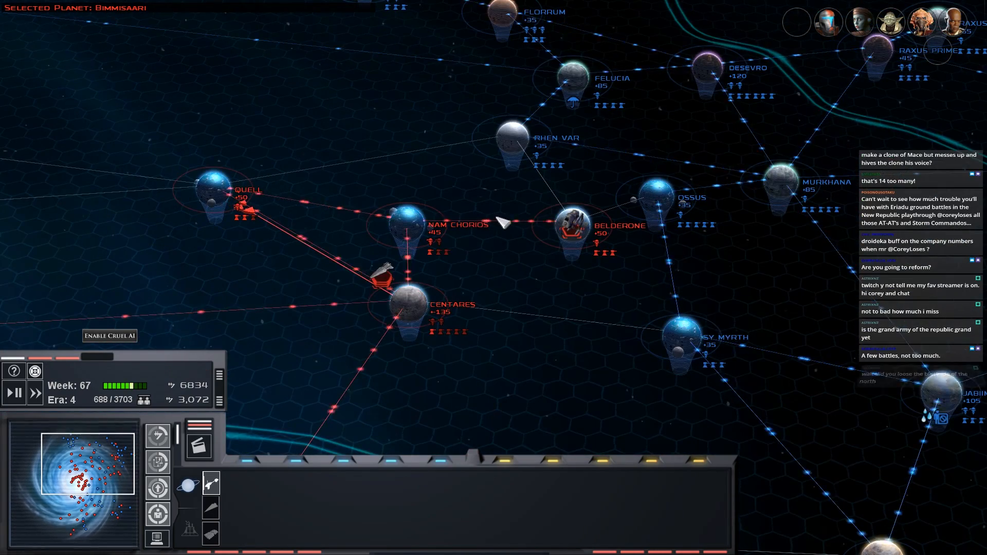
- Select Centares, survey nearby systems including Muunilinst and Zanbar, pausing the campaign along the way
{"action": "left_click", "coordinate": [420, 300]}
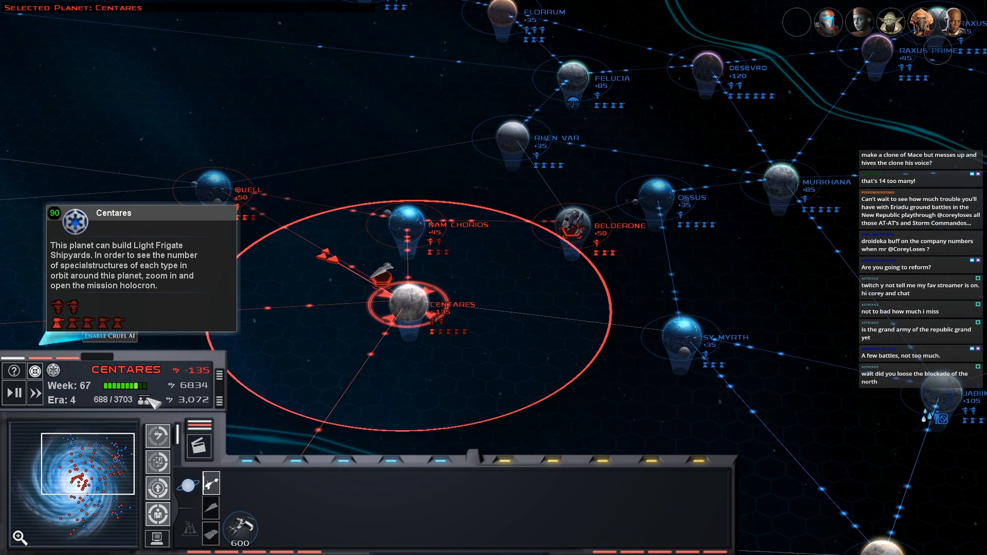
{"action": "left_click", "coordinate": [62, 464]}
{"action": "left_click", "coordinate": [575, 251]}
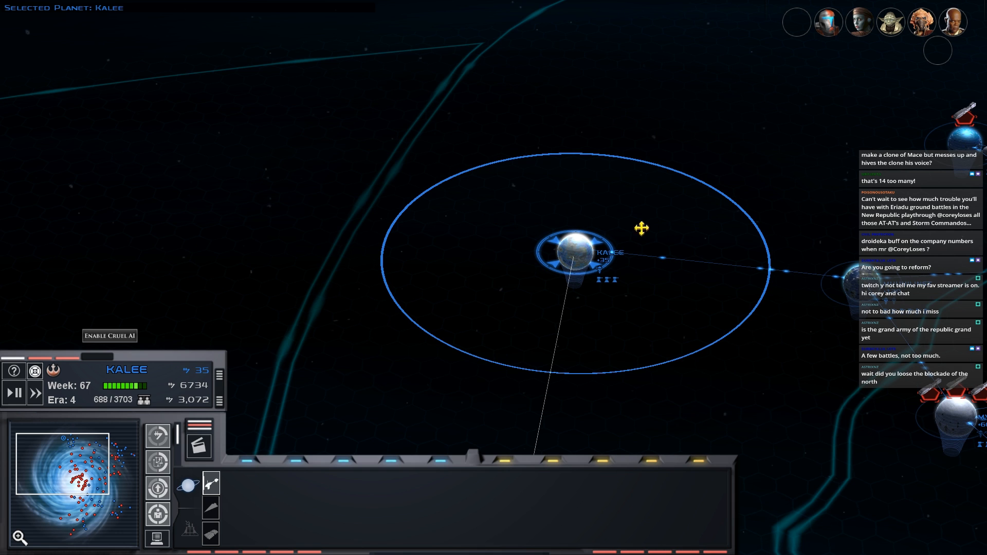
{"action": "key", "text": "Right"}
{"action": "key", "text": "Down"}
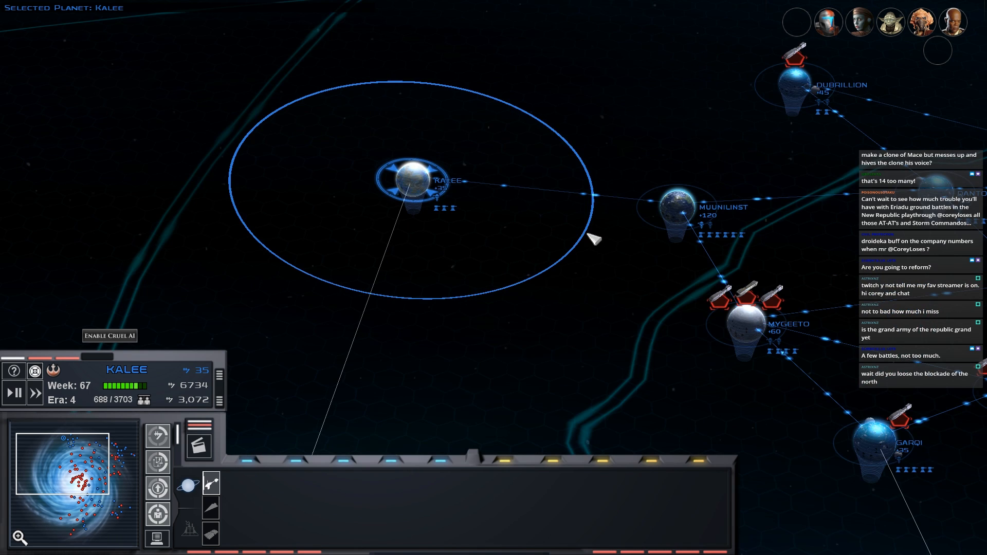
{"action": "key", "text": "p"}
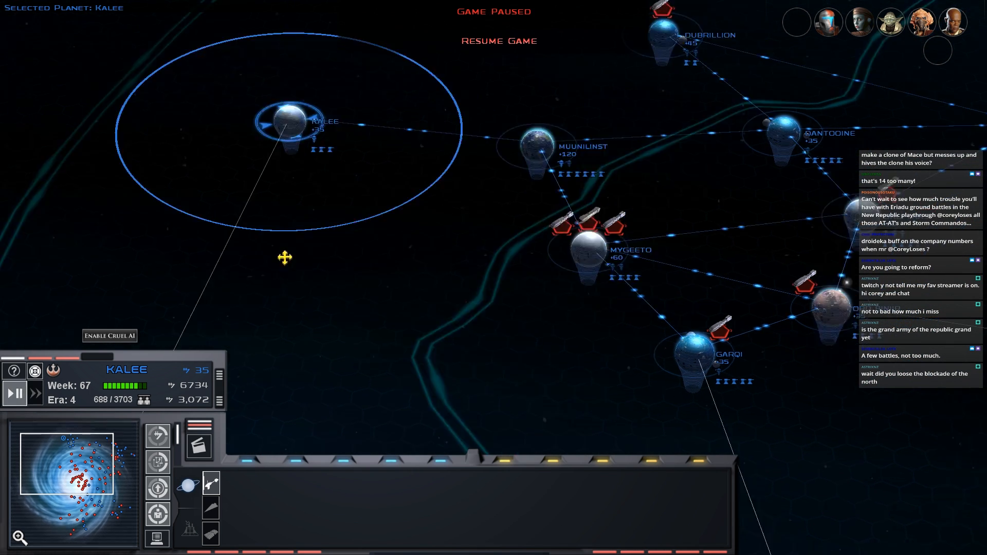
{"action": "key", "text": "Right"}
{"action": "key", "text": "Down"}
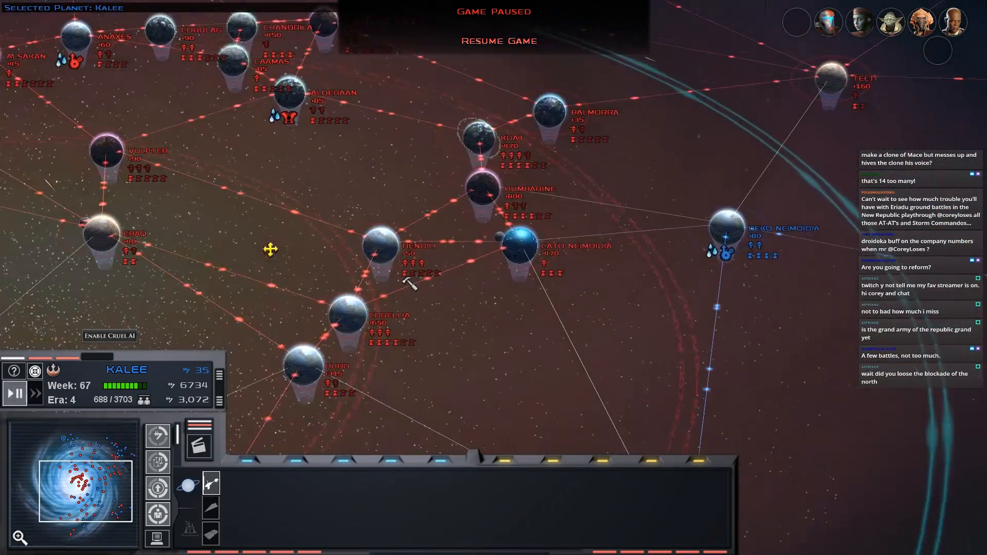
{"action": "key", "text": "Up"}
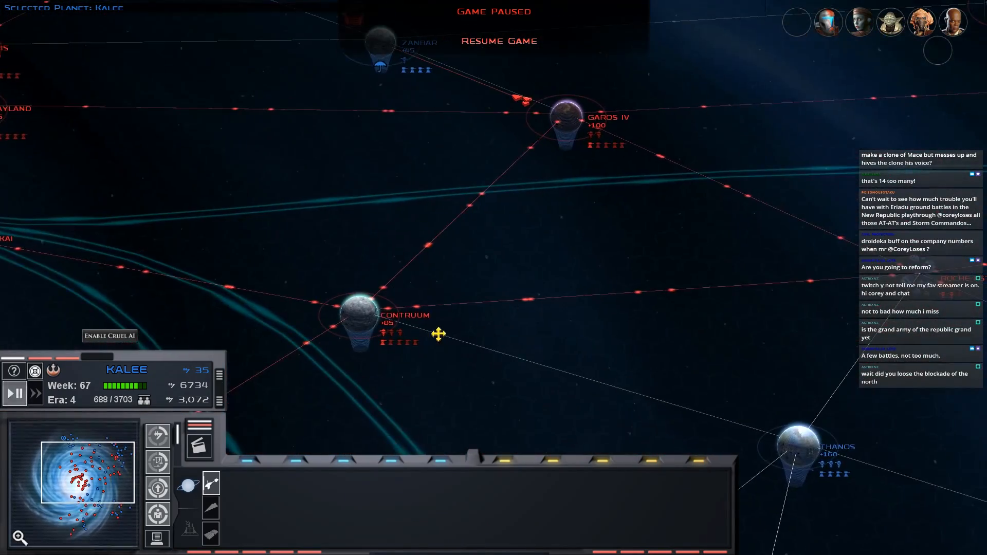
{"action": "key", "text": "Up"}
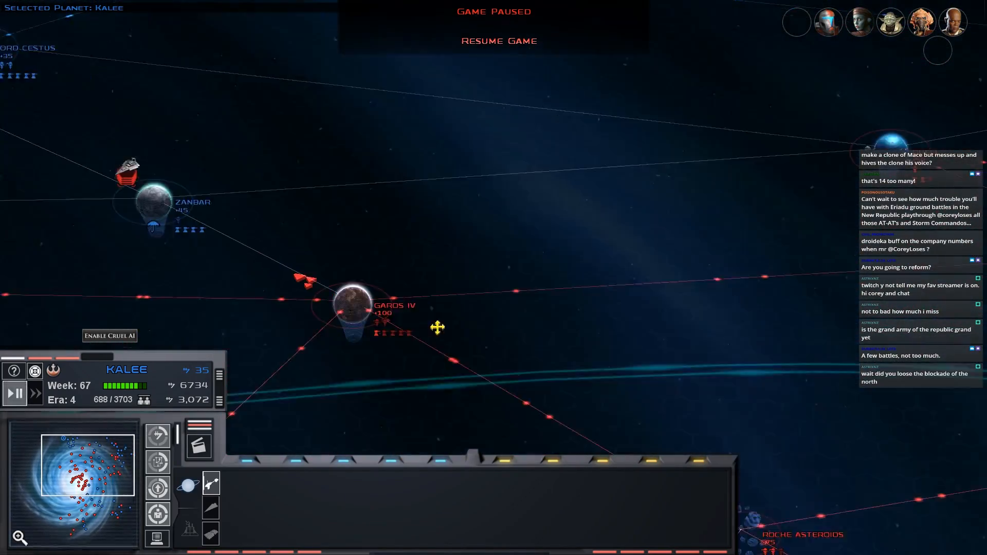
{"action": "key", "text": "Up"}
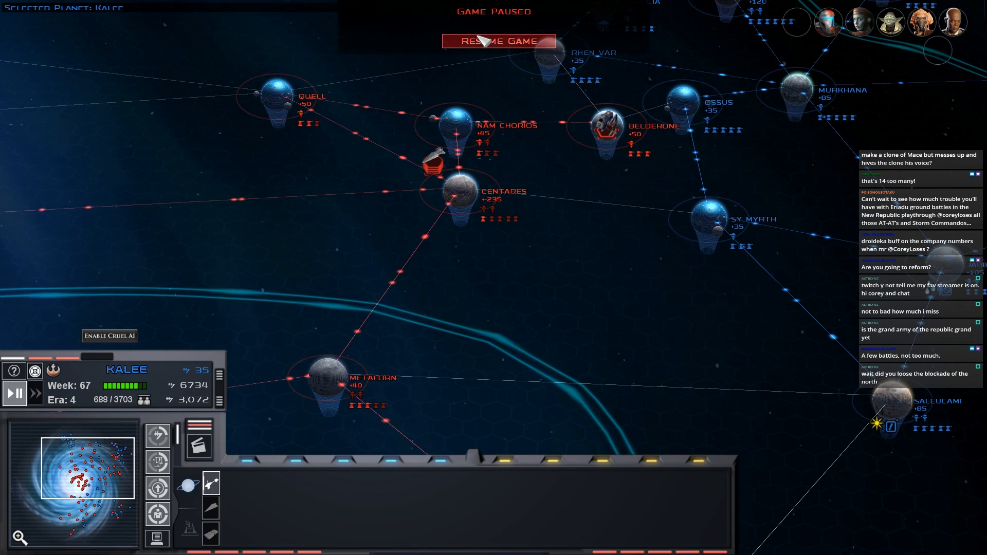
{"action": "left_click", "coordinate": [484, 40]}
- Send the Centares fleet to Sy Myrth and auto-resolve the space battle to a win
{"action": "double_click", "coordinate": [459, 193]}
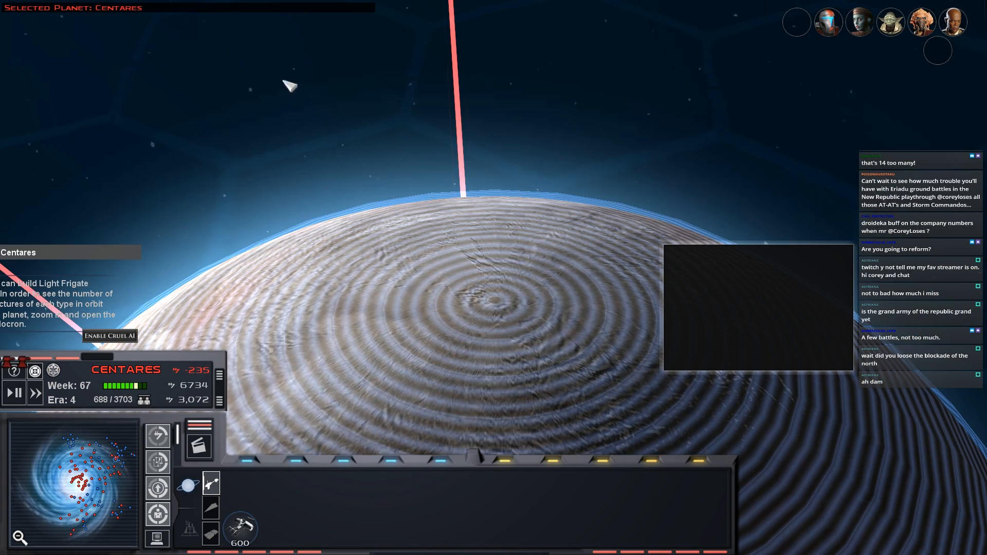
{"action": "scroll", "coordinate": [309, 97], "scroll_direction": "down", "scroll_amount": 3}
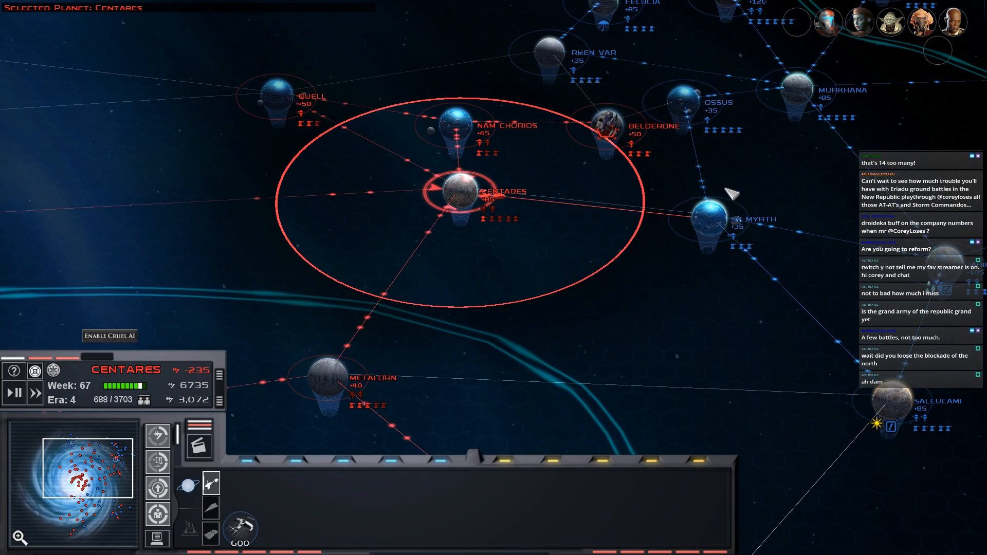
{"action": "key", "text": "Up"}
{"action": "key", "text": "Right"}
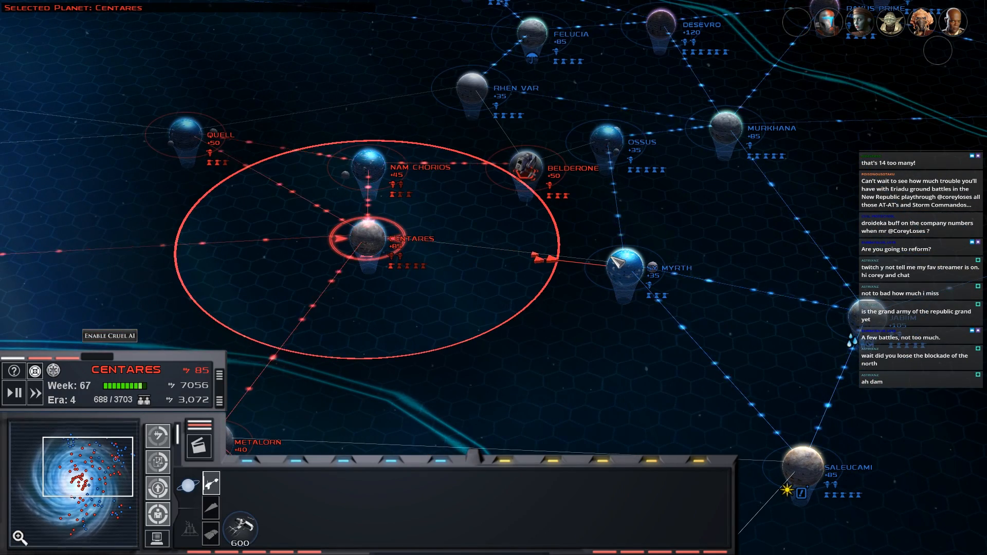
{"action": "mouse_move", "coordinate": [625, 266]}
{"action": "left_click", "coordinate": [613, 25]}
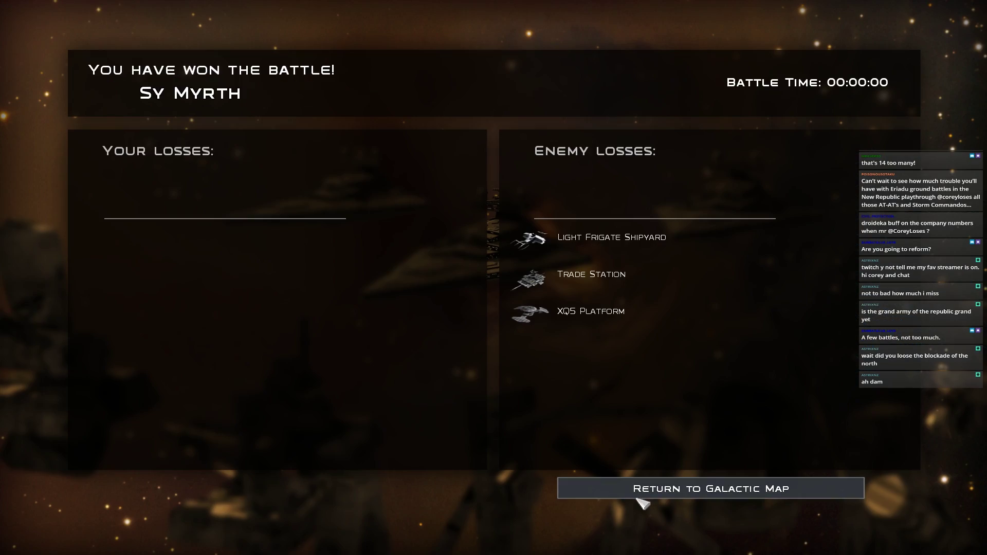
{"action": "left_click", "coordinate": [641, 494]}
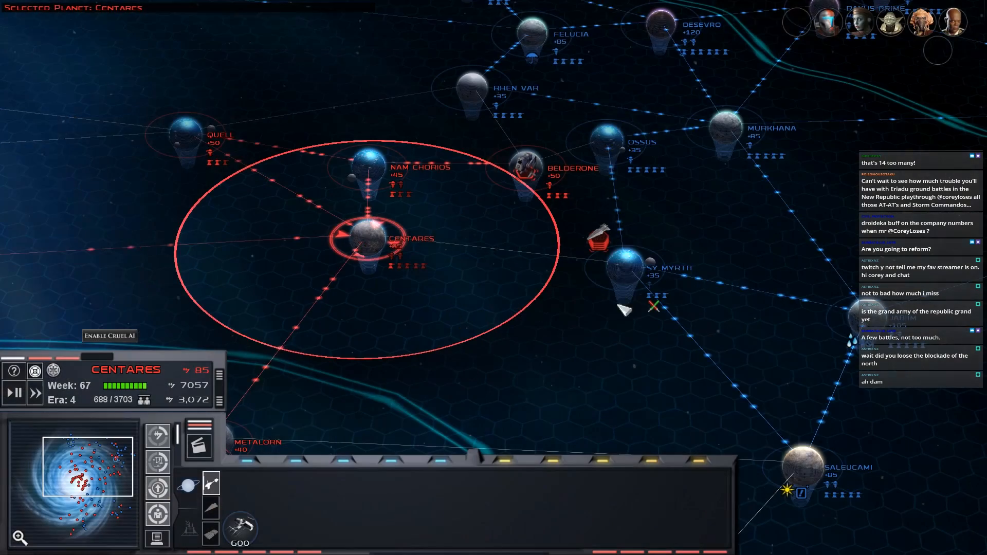
- Return to the map centred on Sy Myrth and select Belderone
{"action": "left_click", "coordinate": [557, 267]}
{"action": "mouse_move", "coordinate": [331, 302]}
{"action": "left_mouse_down"}
{"action": "mouse_move", "coordinate": [390, 251]}
{"action": "mouse_move", "coordinate": [371, 243]}
{"action": "left_mouse_up"}
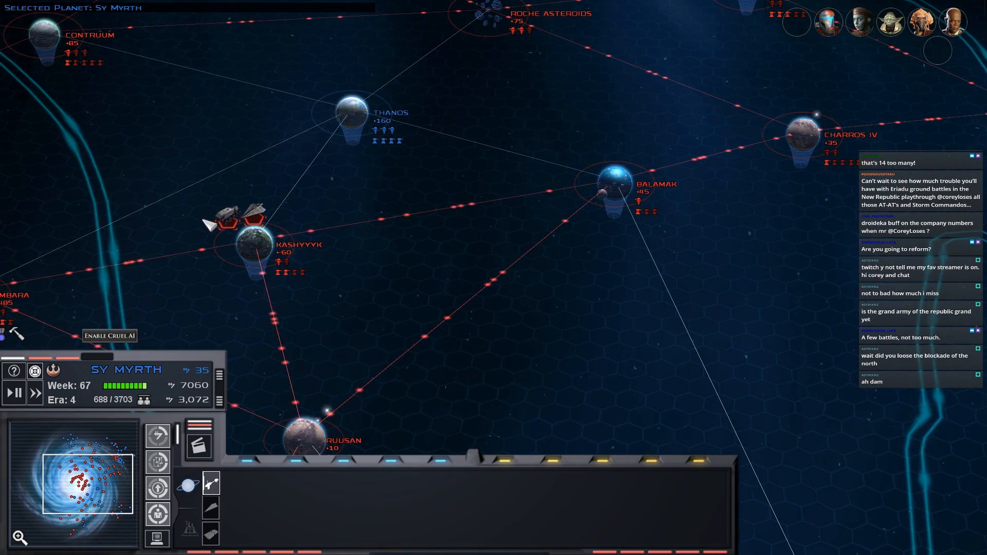
{"action": "key", "text": "space"}
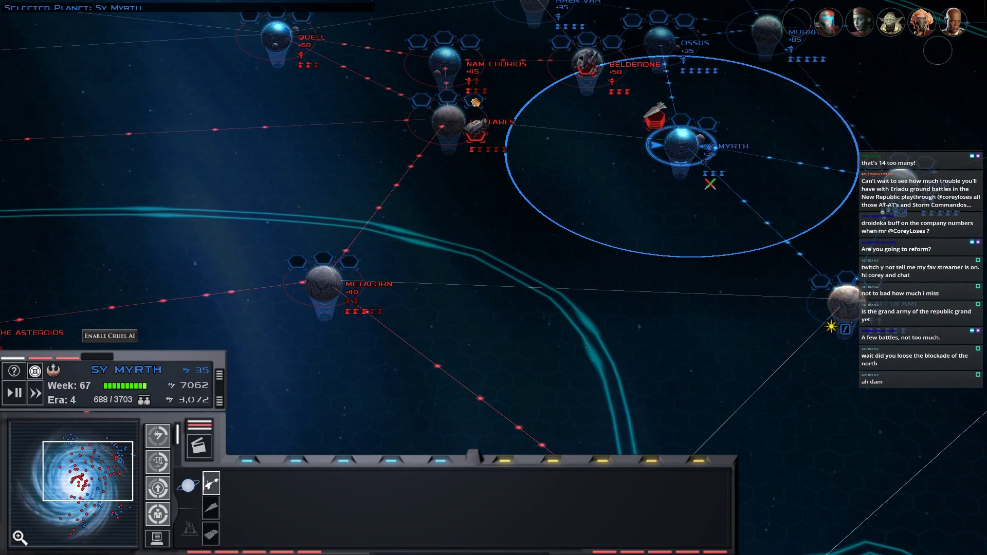
{"action": "left_click", "coordinate": [588, 65]}
- Pan from Belderone to Zanbar and zoom in to manage its fleets
{"action": "key", "text": "space"}
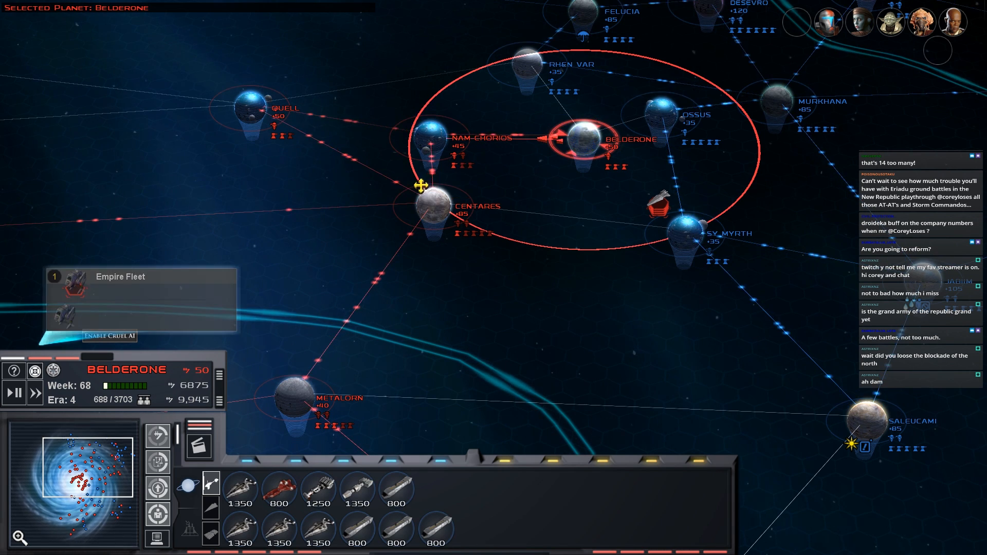
{"action": "left_click_drag", "start_coordinate": [419, 188], "coordinate": [451, 189]}
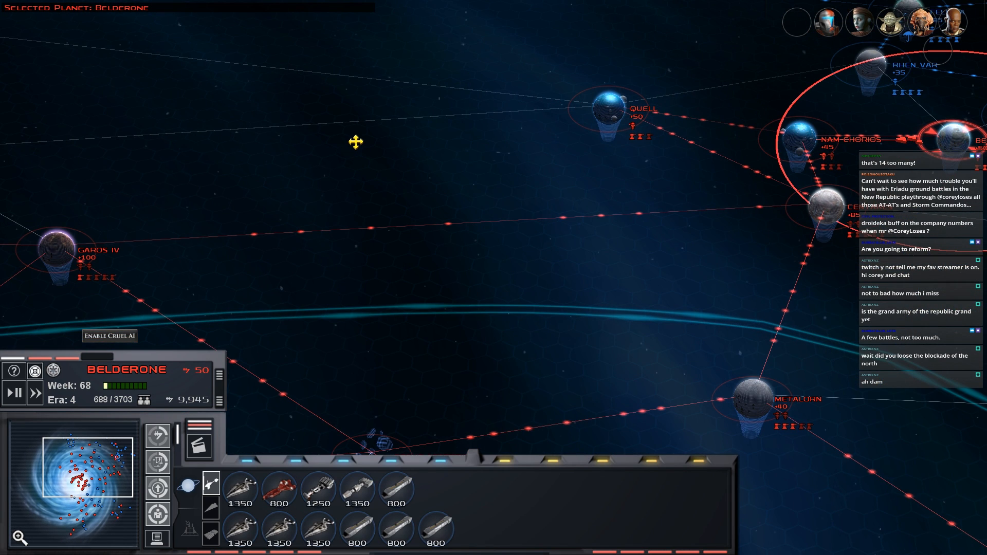
{"action": "left_click_drag", "start_coordinate": [355, 141], "coordinate": [363, 147]}
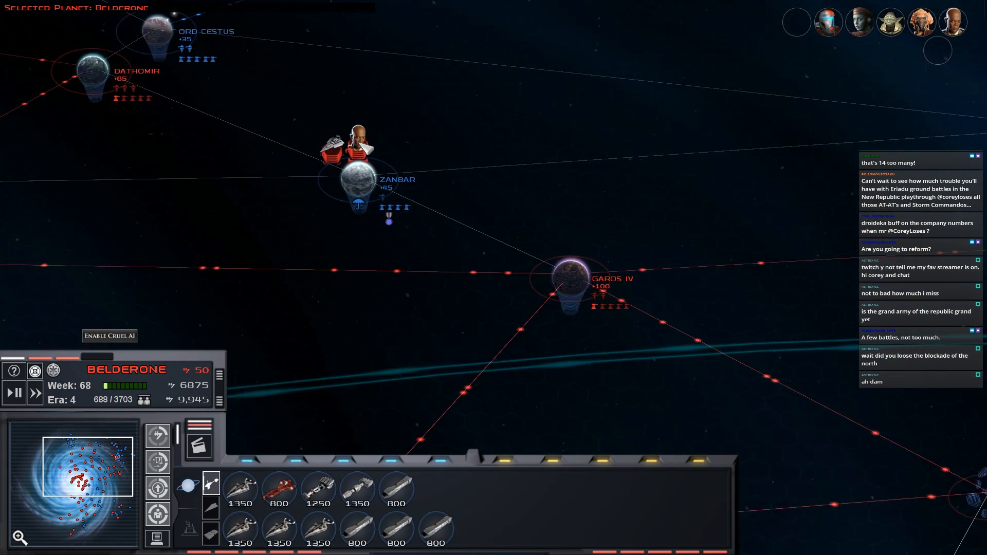
{"action": "scroll", "coordinate": [371, 147], "scroll_direction": "up", "scroll_amount": 5}
{"action": "scroll", "coordinate": [393, 150], "scroll_direction": "down", "scroll_amount": 3}
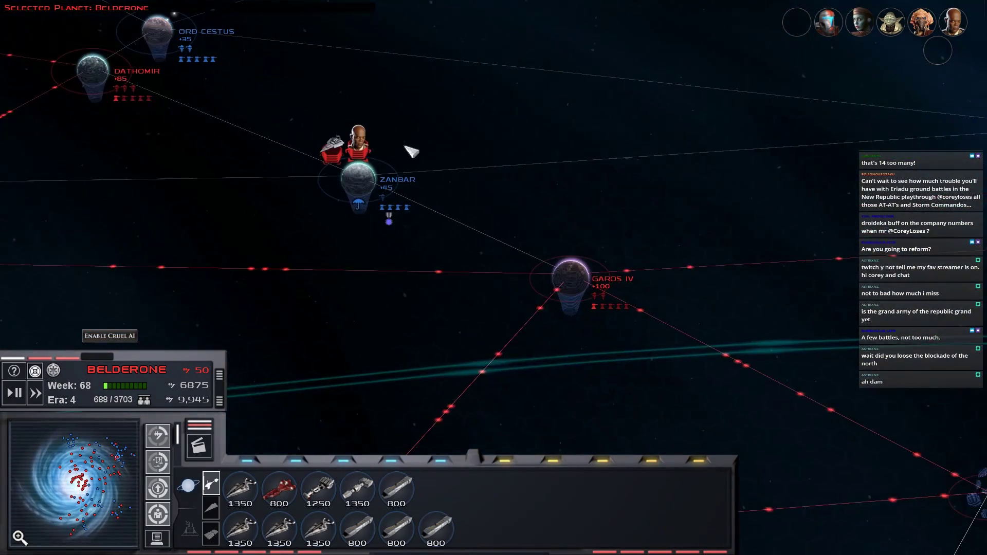
{"action": "double_click", "coordinate": [362, 175]}
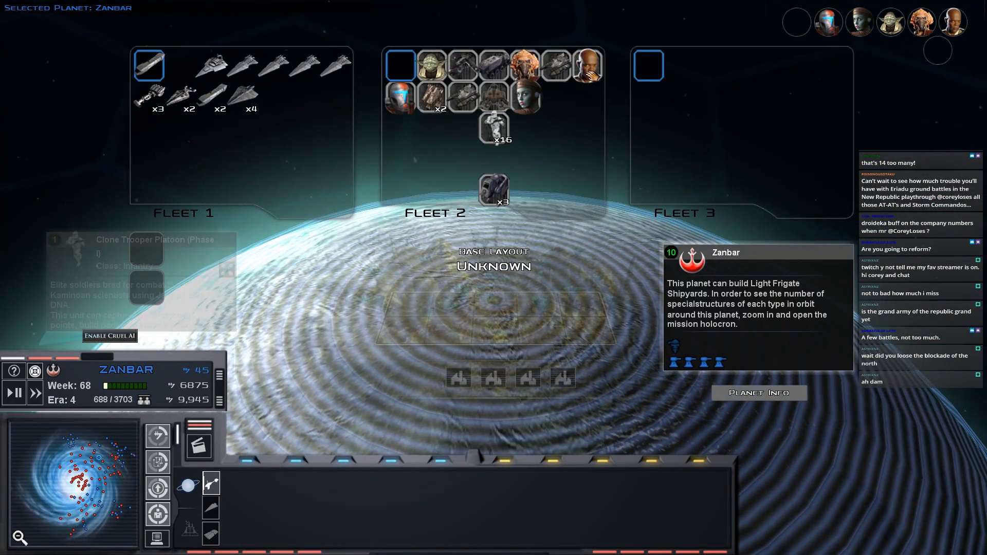
- Move two Jedi heroes and several clone squads from Fleet 2 into Fleet 3
{"action": "left_click_drag", "start_coordinate": [588, 68], "coordinate": [743, 99]}
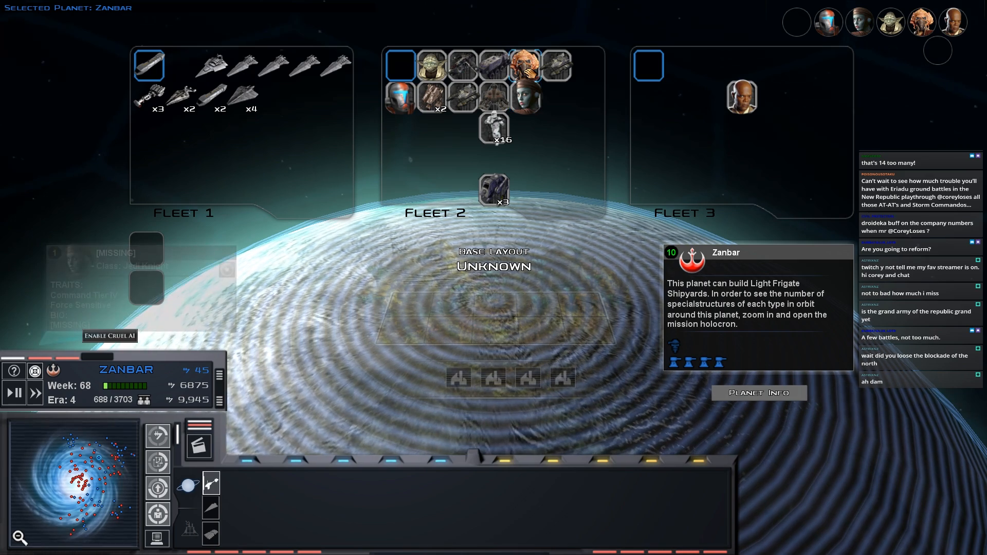
{"action": "left_click_drag", "start_coordinate": [527, 70], "coordinate": [629, 157]}
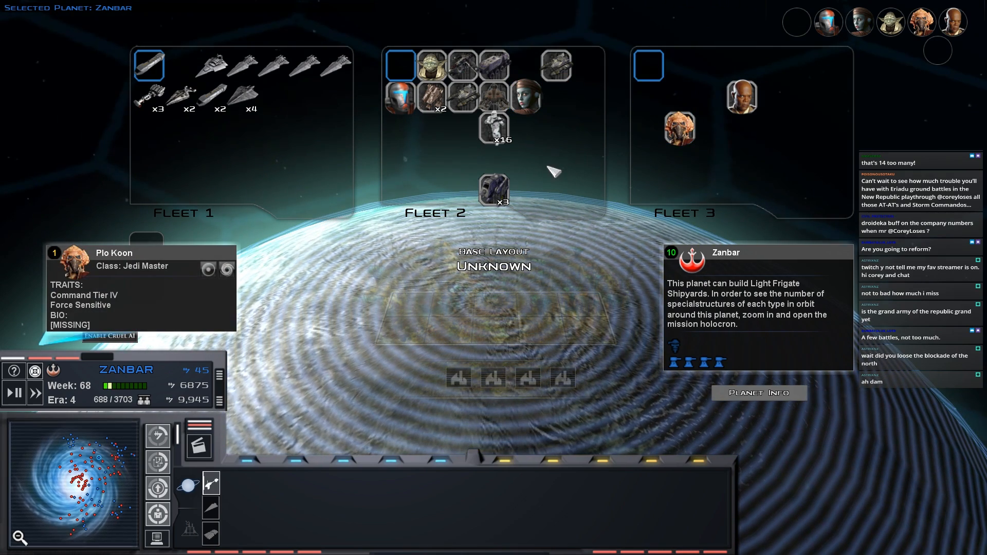
{"action": "mouse_move", "coordinate": [494, 128]}
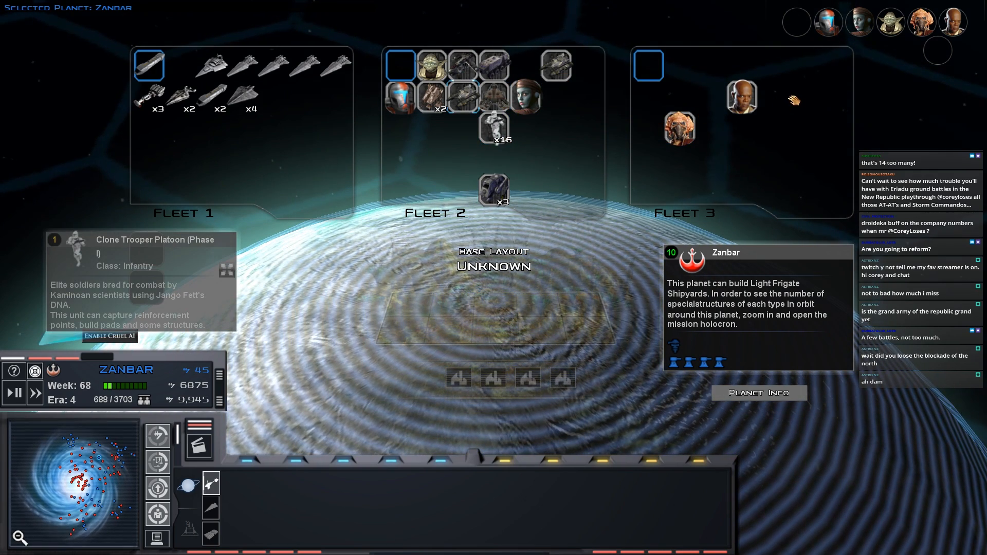
{"action": "left_click_drag", "start_coordinate": [793, 101], "coordinate": [792, 100]}
{"action": "left_click_drag", "start_coordinate": [494, 118], "coordinate": [810, 115]}
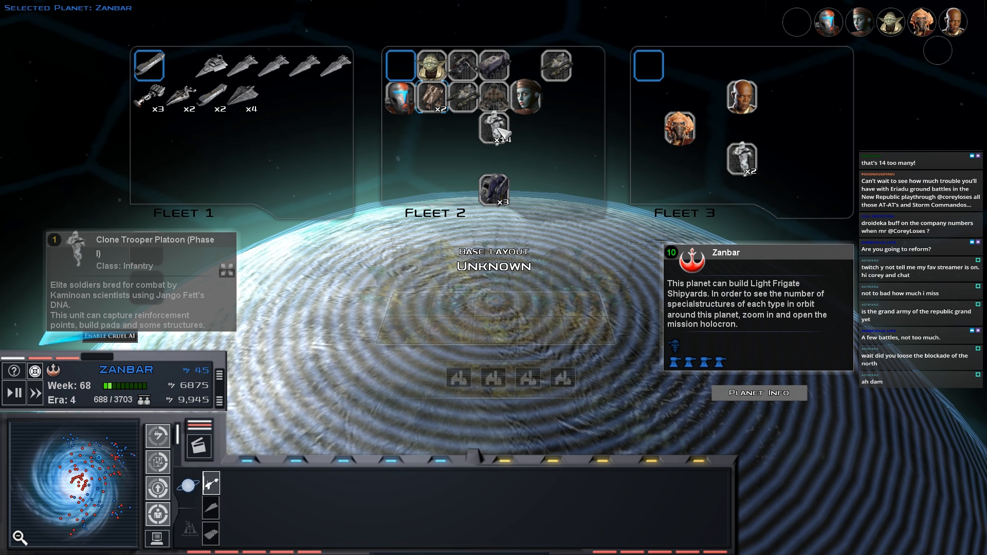
{"action": "left_click", "coordinate": [704, 120]}
{"action": "left_click", "coordinate": [492, 133]}
{"action": "scroll", "coordinate": [762, 133], "scroll_direction": "down", "scroll_amount": 3}
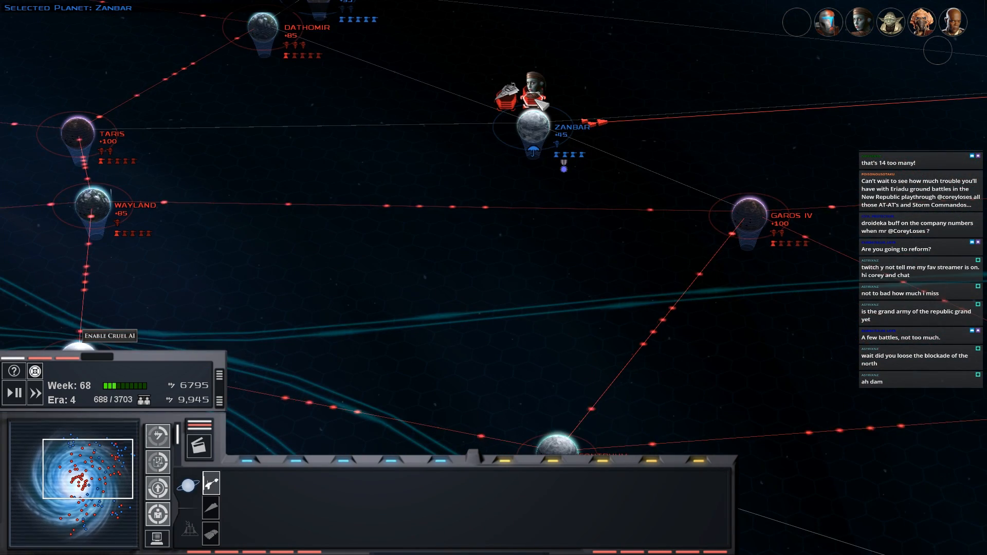
{"action": "scroll", "coordinate": [541, 102], "scroll_direction": "up", "scroll_amount": 3}
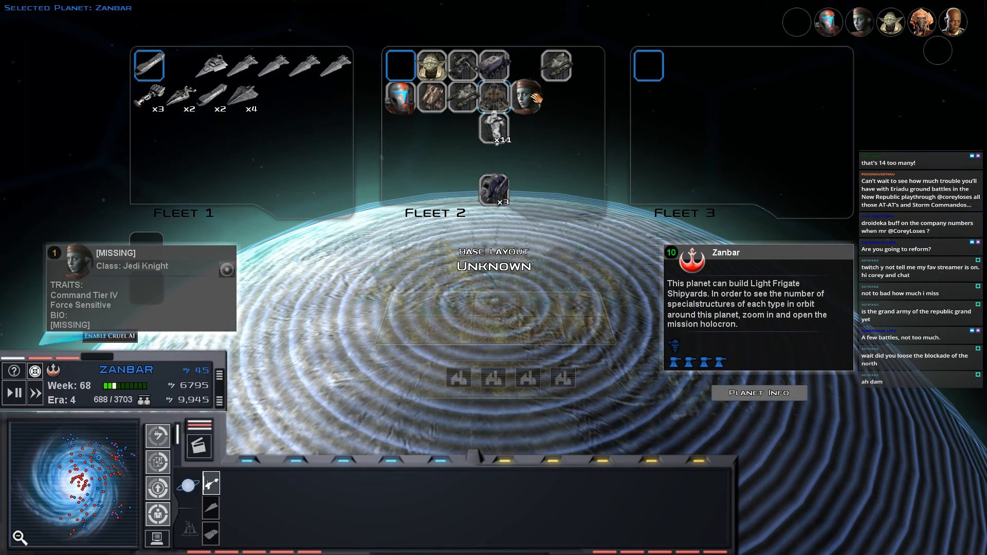
- Drag a Jedi hero onto Zanbar's surface to launch the ground invasion
{"action": "left_click_drag", "start_coordinate": [533, 98], "coordinate": [505, 289]}
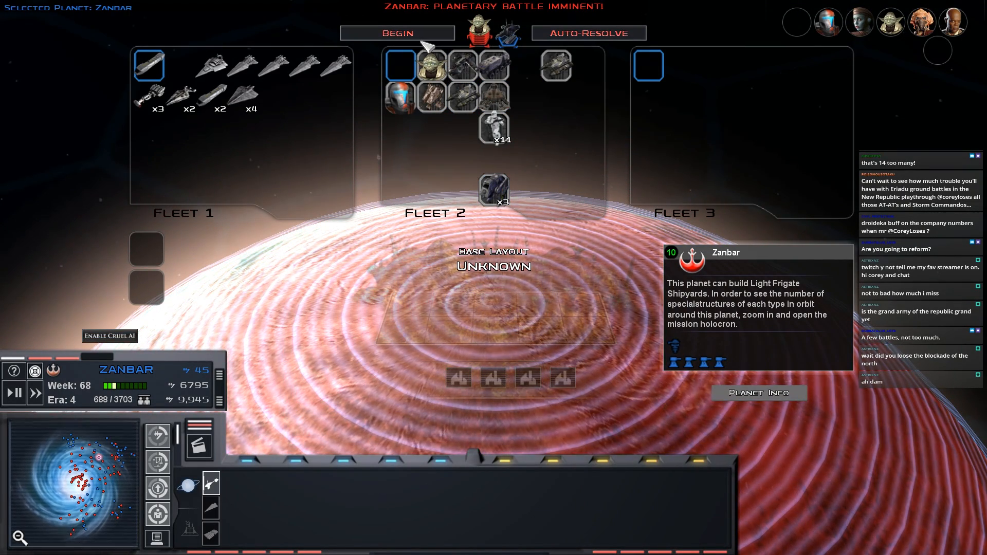
- Begin the Zanbar land battle and show the reinforcement roster
{"action": "key", "text": "Escape"}
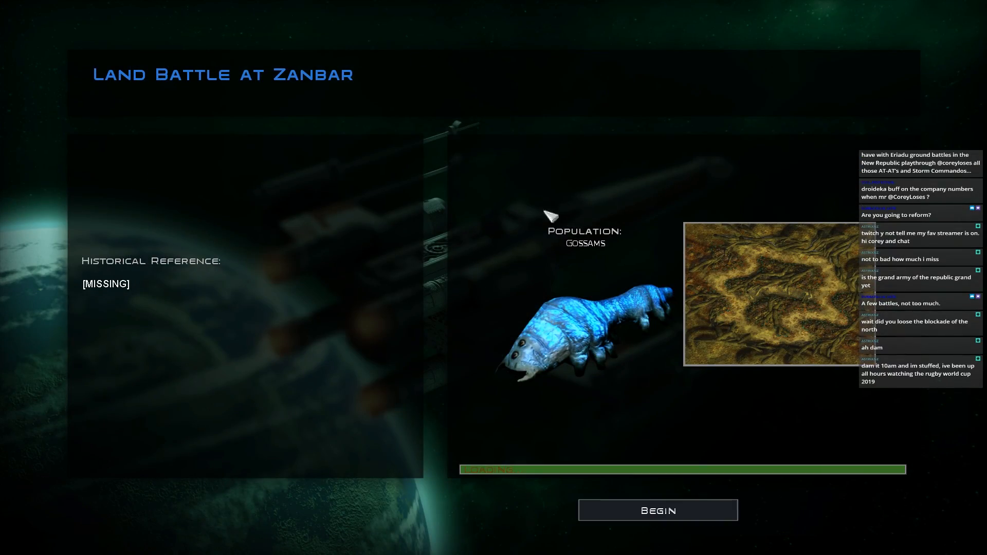
{"action": "left_click", "coordinate": [636, 510]}
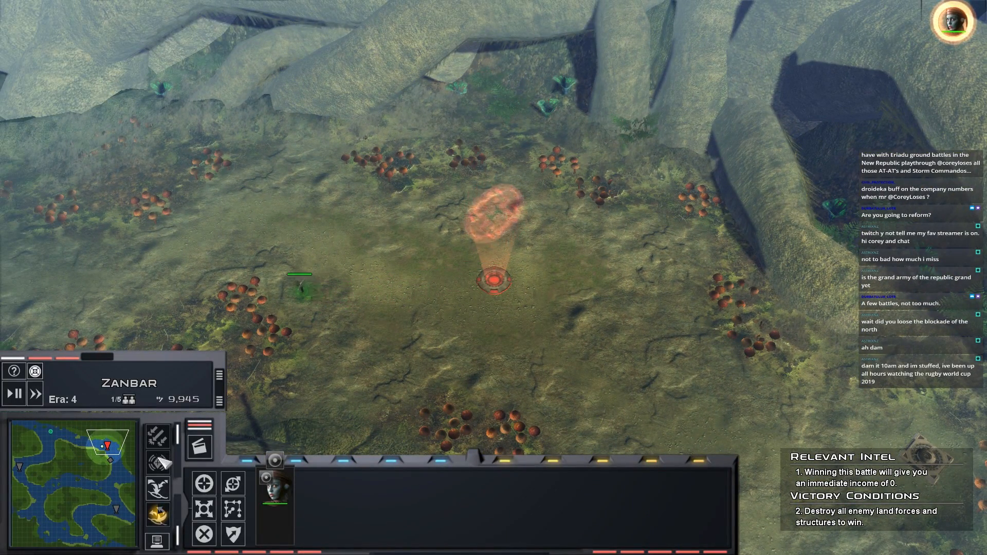
{"action": "left_click", "coordinate": [161, 488]}
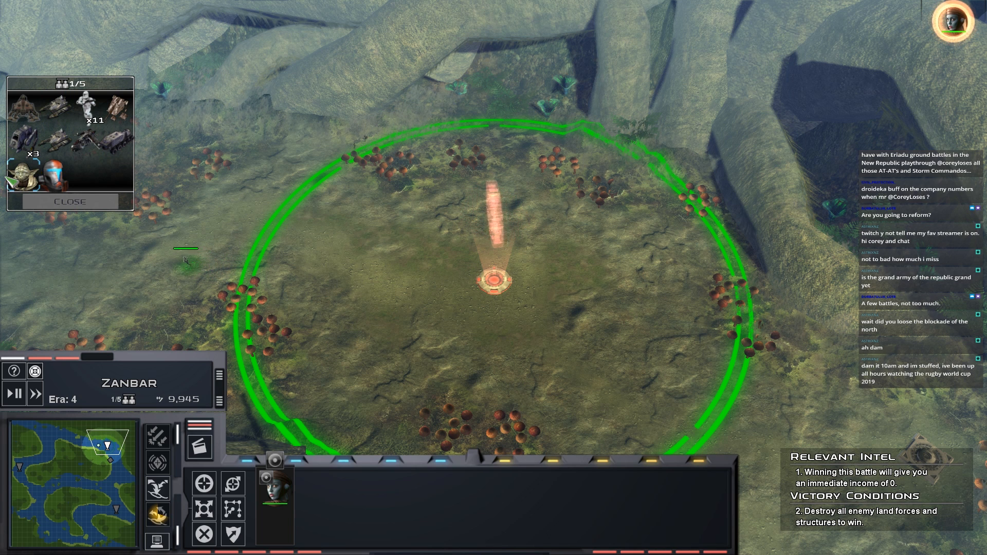
- Land a Jedi hero, a walker and another large unit, filling the drop zone to 5/5
{"action": "left_click", "coordinate": [387, 242]}
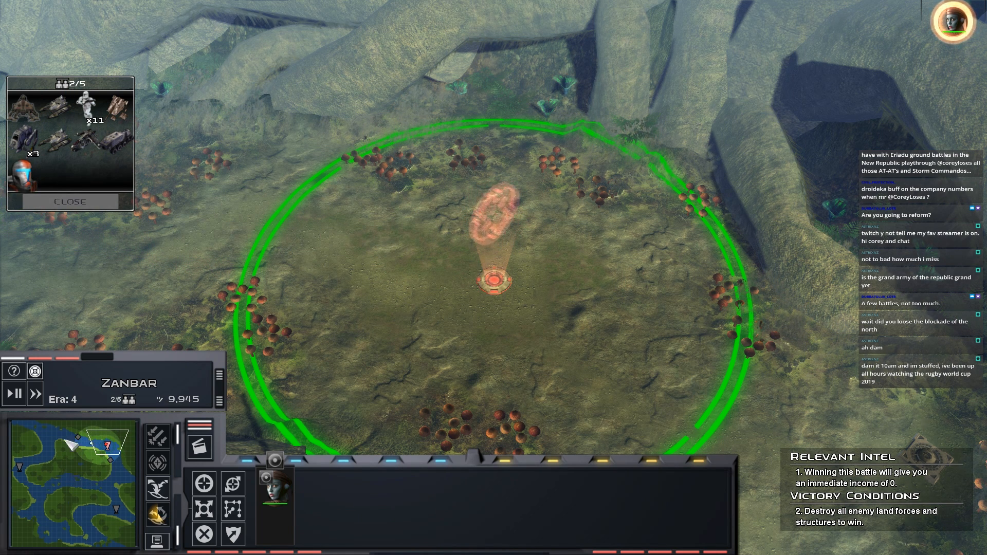
{"action": "left_click", "coordinate": [86, 140]}
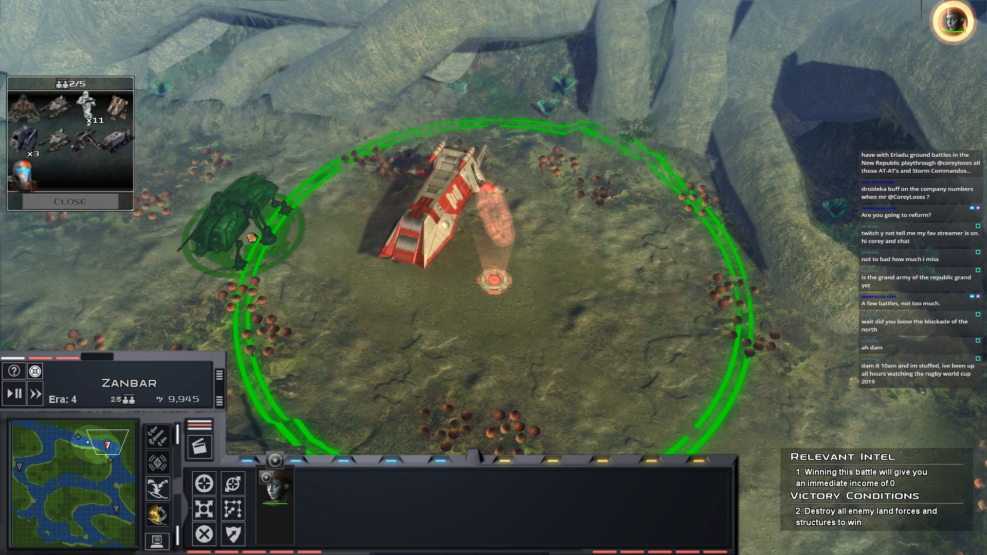
{"action": "left_click", "coordinate": [298, 224]}
{"action": "left_click", "coordinate": [598, 317]}
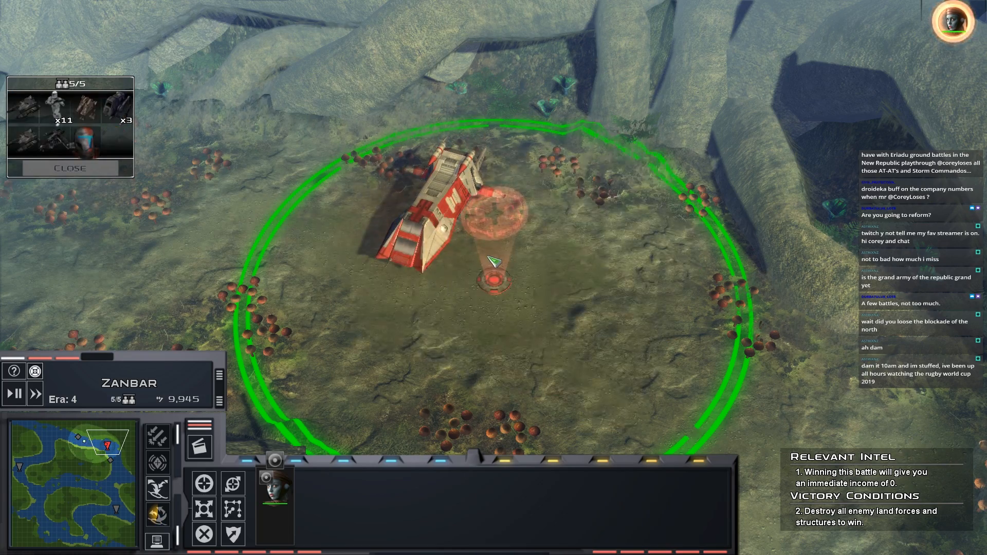
{"action": "scroll", "coordinate": [494, 263], "scroll_direction": "down", "scroll_amount": 3}
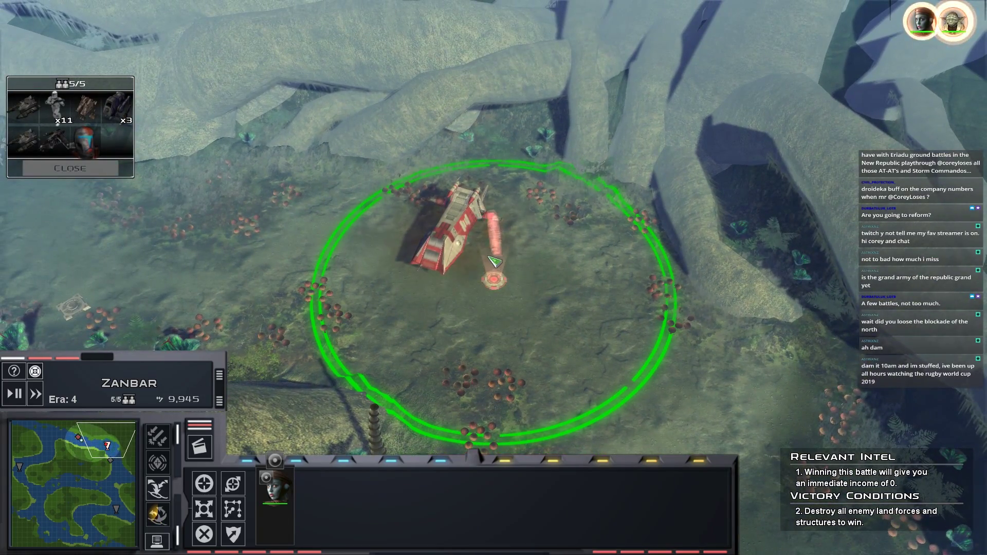
- Survey the battlefield via the minimap and select the tank and small vehicle
{"action": "key", "text": "Left"}
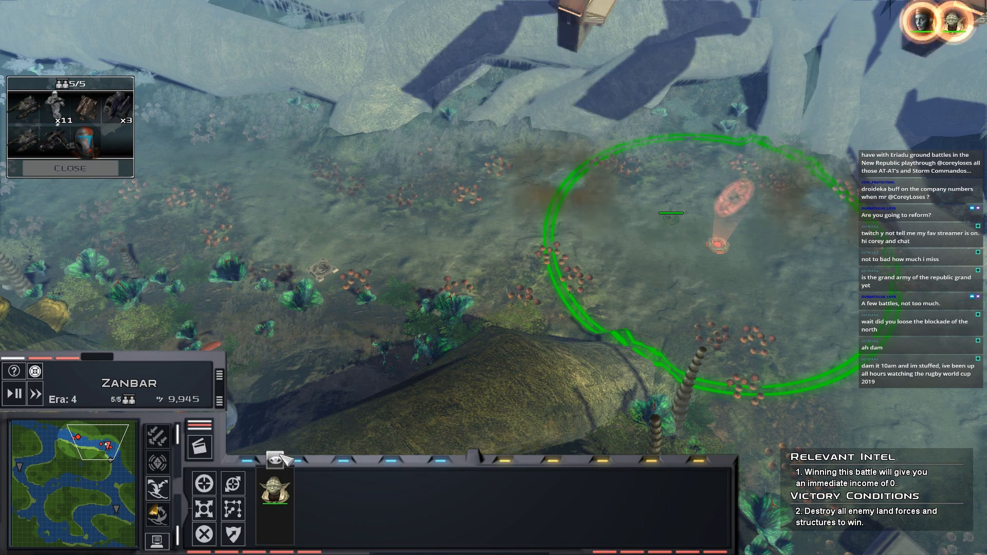
{"action": "left_click", "coordinate": [79, 438]}
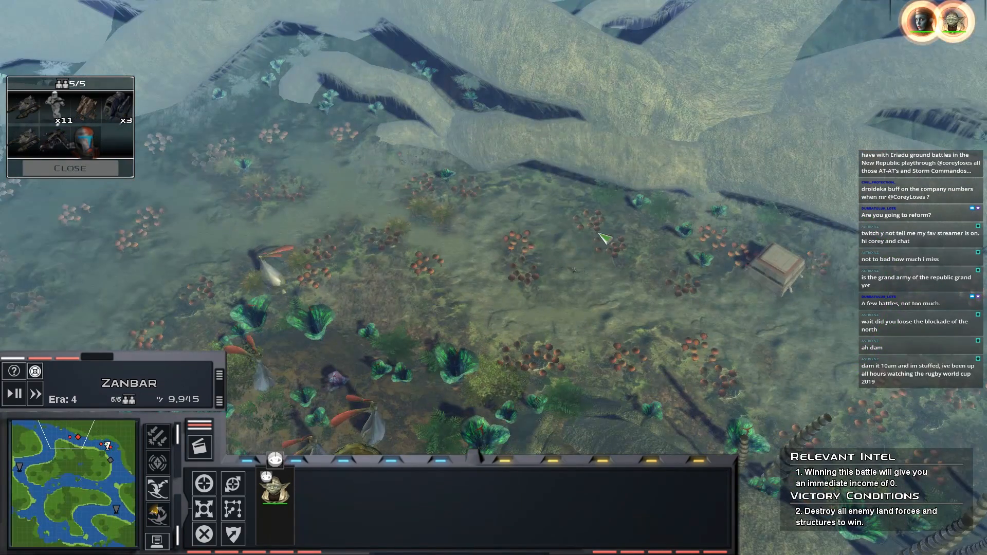
{"action": "left_click", "coordinate": [21, 467]}
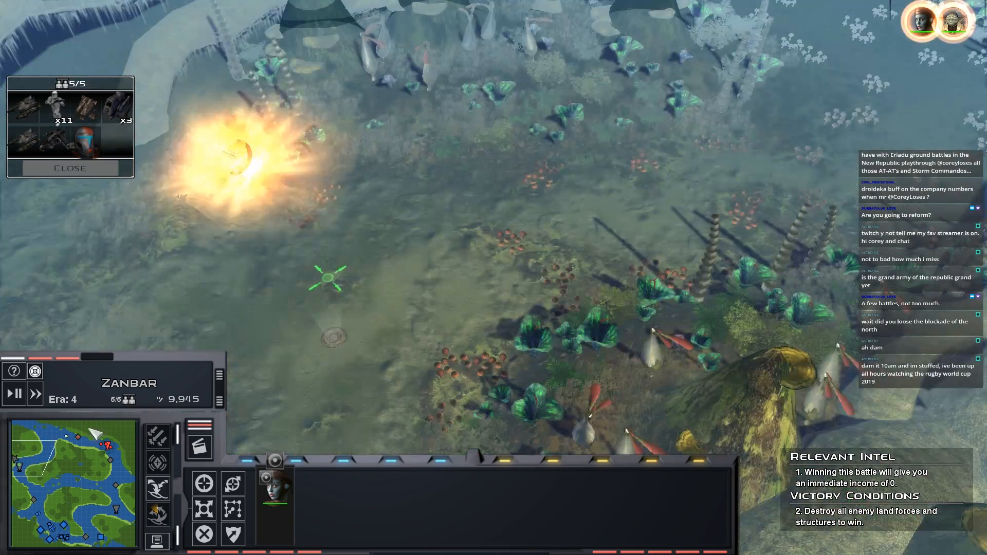
{"action": "left_click", "coordinate": [57, 525]}
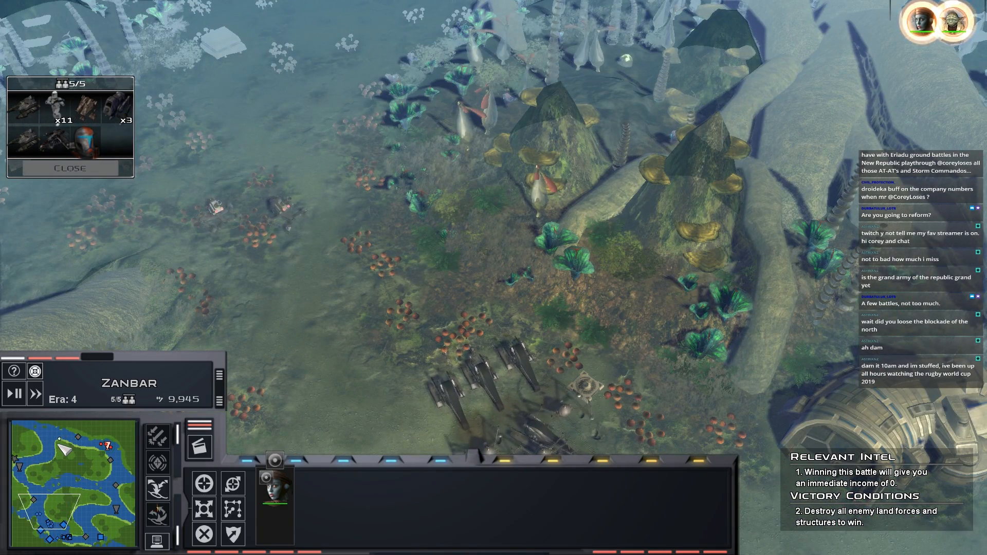
{"action": "left_click", "coordinate": [105, 445]}
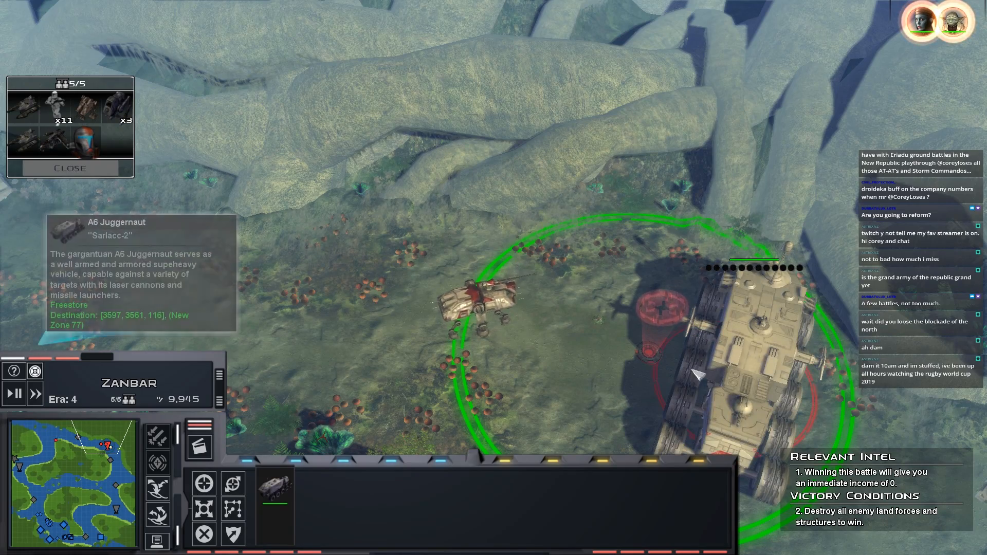
{"action": "left_click", "coordinate": [478, 303]}
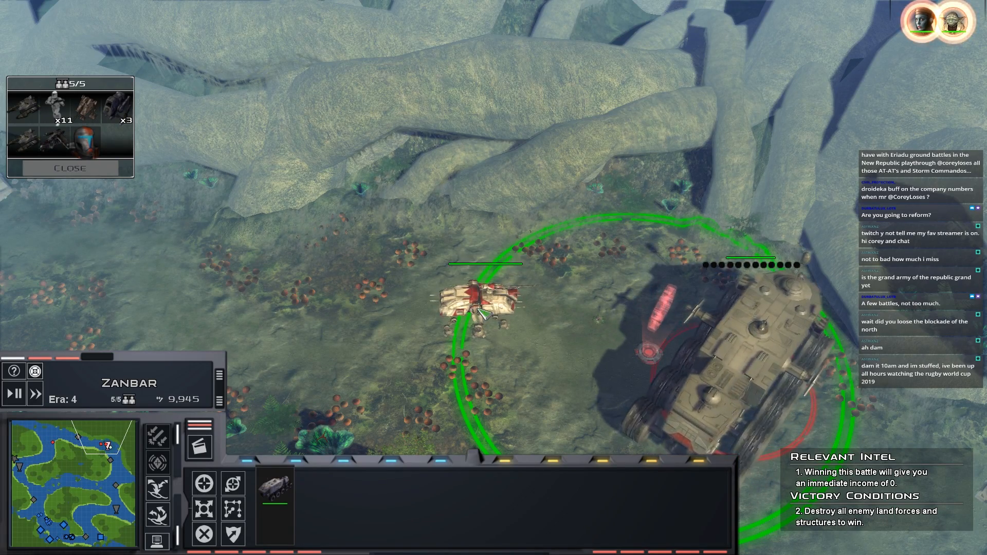
{"action": "key", "text": "Left"}
{"action": "key", "text": "Left"}
{"action": "key", "text": "Left"}
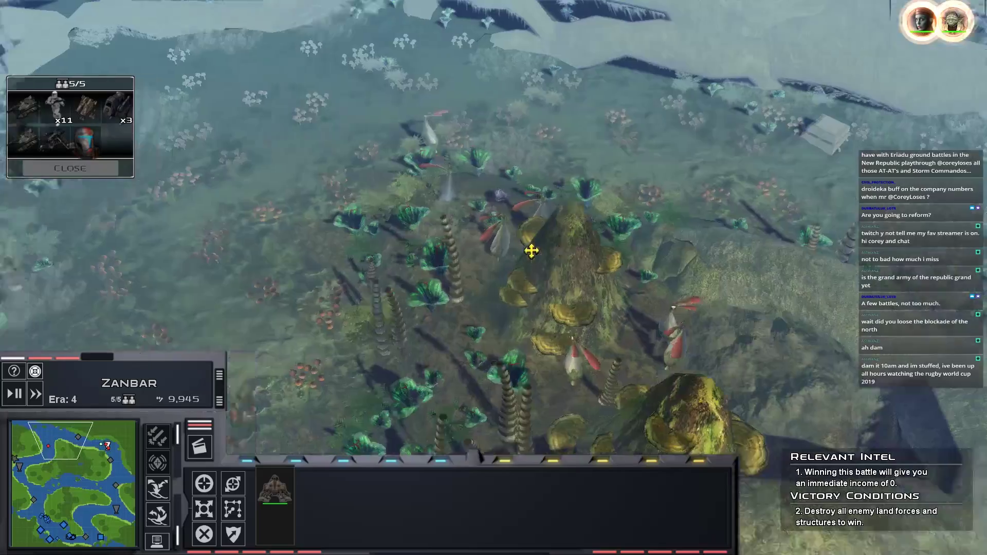
{"action": "key", "text": "Left"}
{"action": "key", "text": "Left"}
{"action": "key", "text": "Left"}
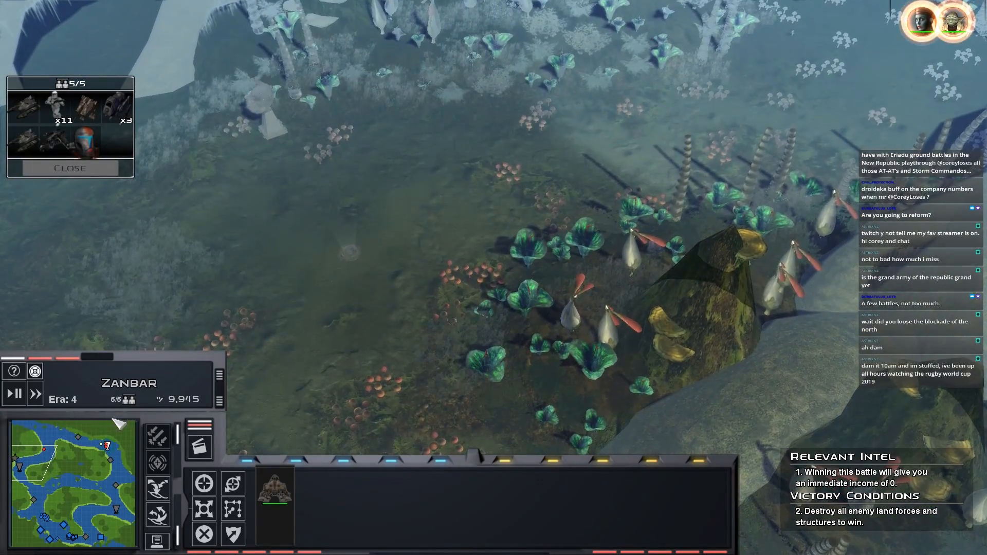
{"action": "left_click", "coordinate": [100, 457]}
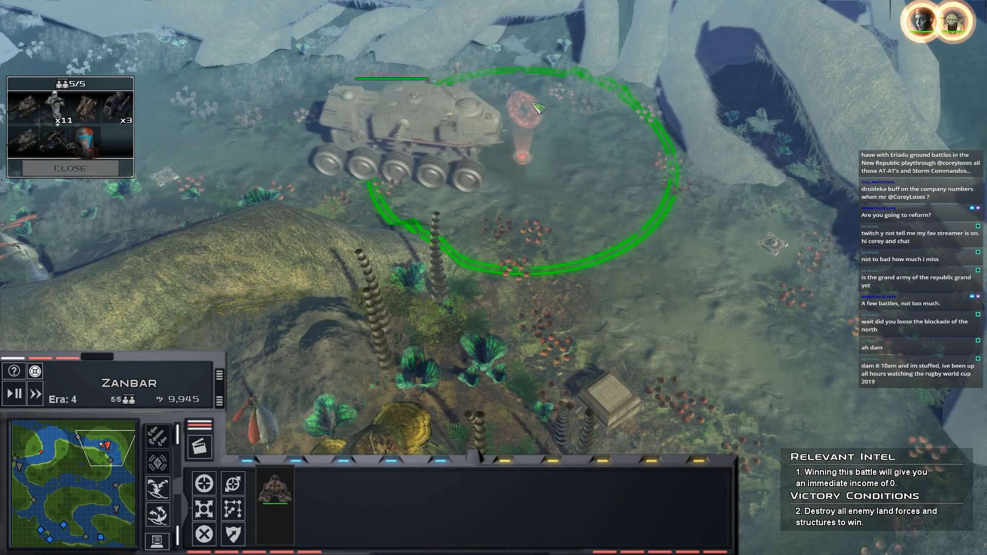
{"action": "key", "text": "Left"}
{"action": "key", "text": "Left"}
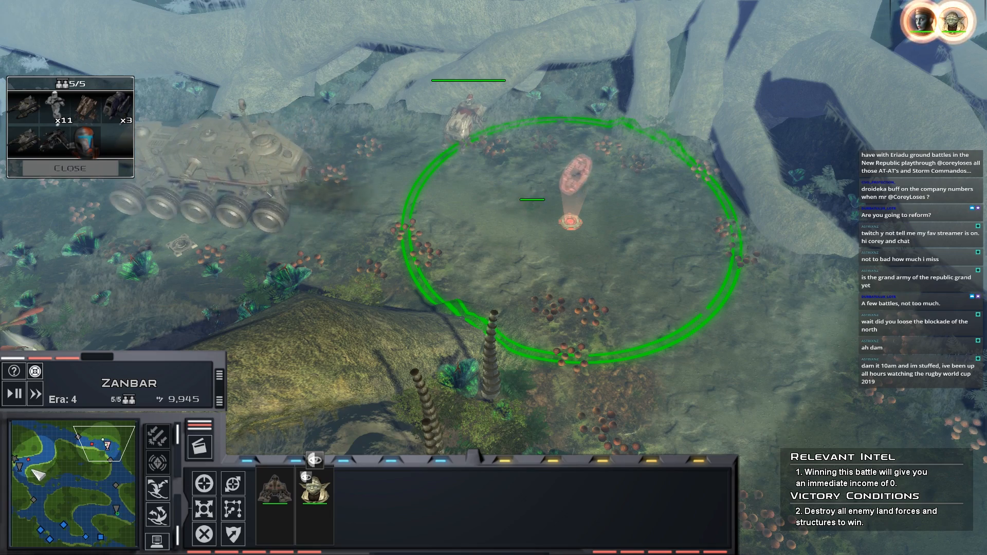
{"action": "left_click", "coordinate": [97, 437]}
- Send infantry to capture the reinforcement point, raising the cap to 10, and select the wheeled vehicle
{"action": "left_click", "coordinate": [487, 205]}
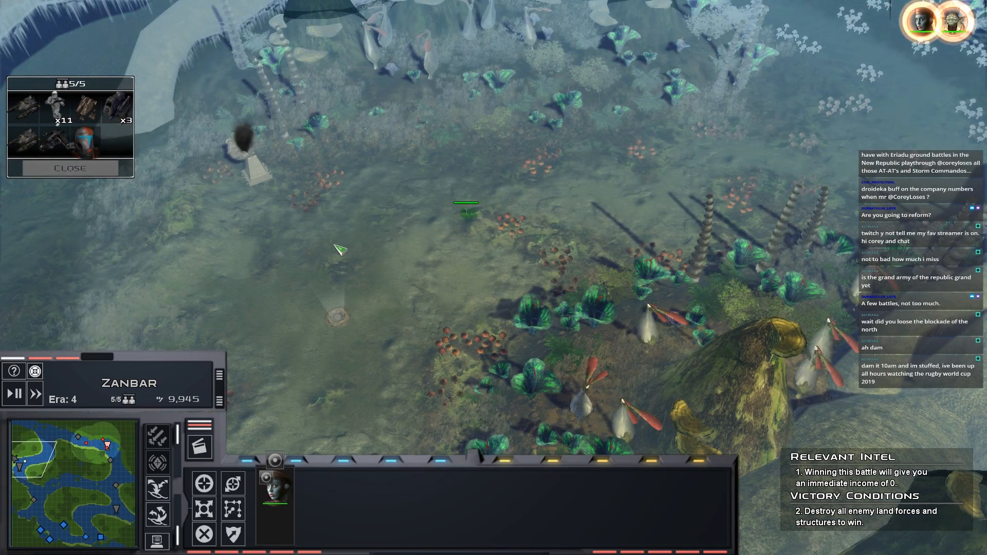
{"action": "scroll", "coordinate": [335, 249], "scroll_direction": "down", "scroll_amount": 2}
{"action": "scroll", "coordinate": [359, 256], "scroll_direction": "up", "scroll_amount": 3}
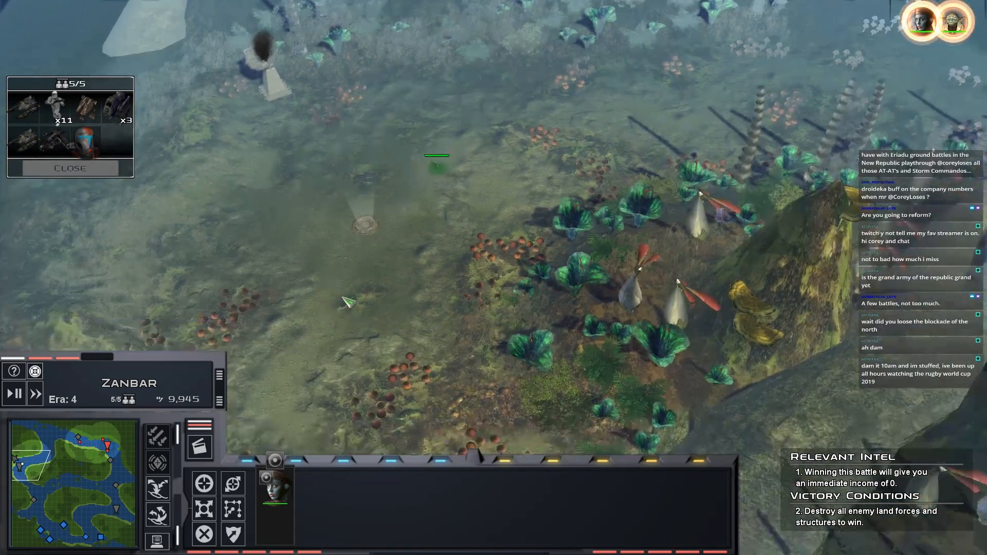
{"action": "scroll", "coordinate": [360, 253], "scroll_direction": "up", "scroll_amount": 1}
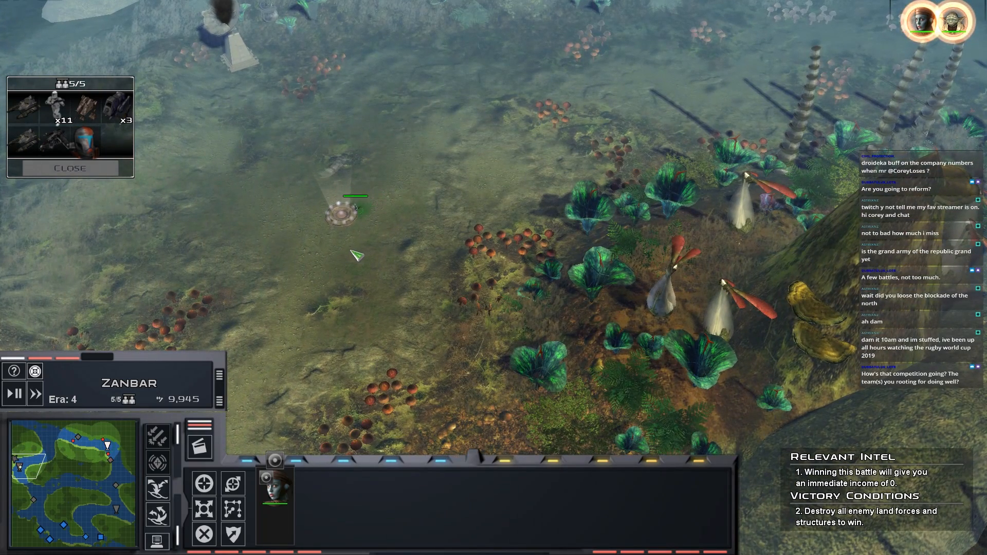
{"action": "mouse_move", "coordinate": [364, 224]}
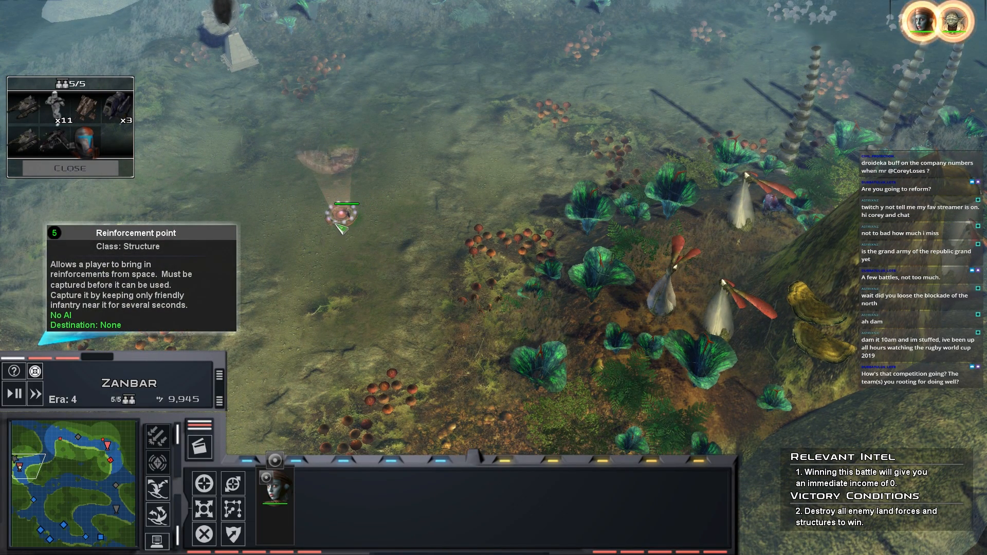
{"action": "key", "text": "Up"}
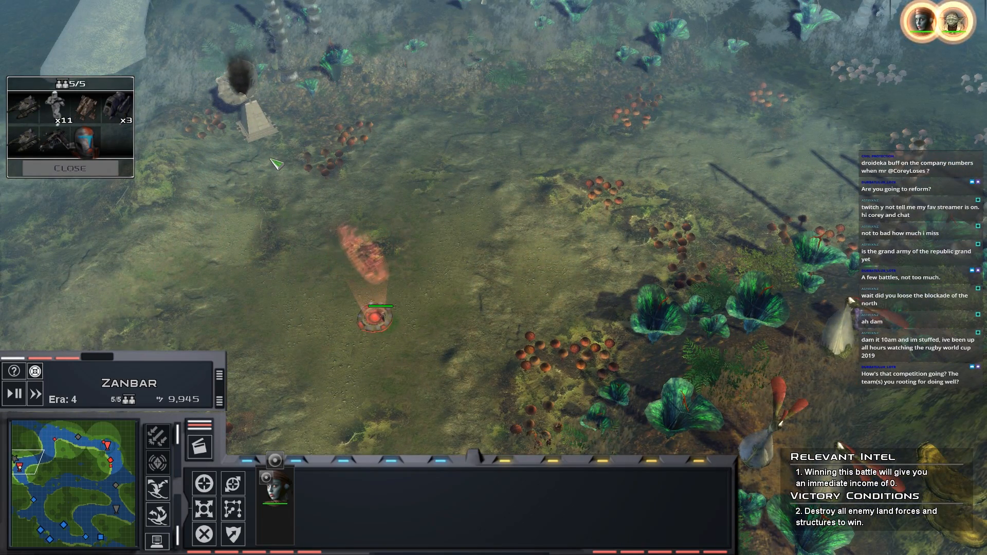
{"action": "key", "text": "Down"}
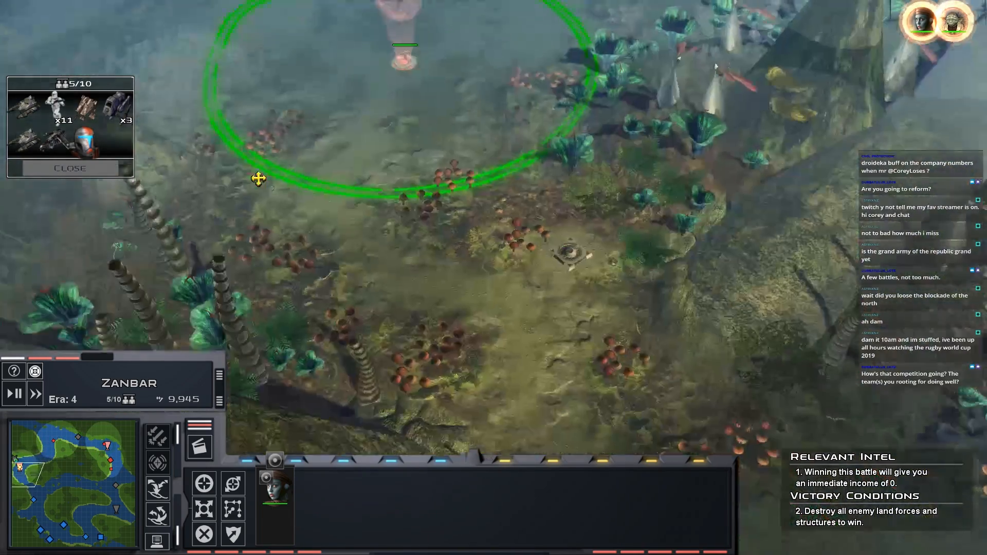
{"action": "key", "text": "Up"}
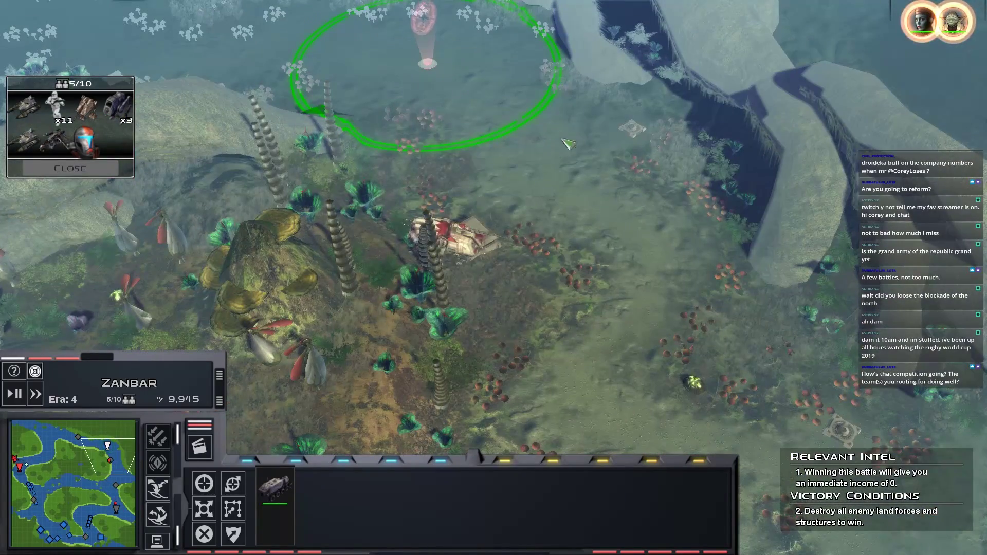
{"action": "left_click", "coordinate": [453, 235]}
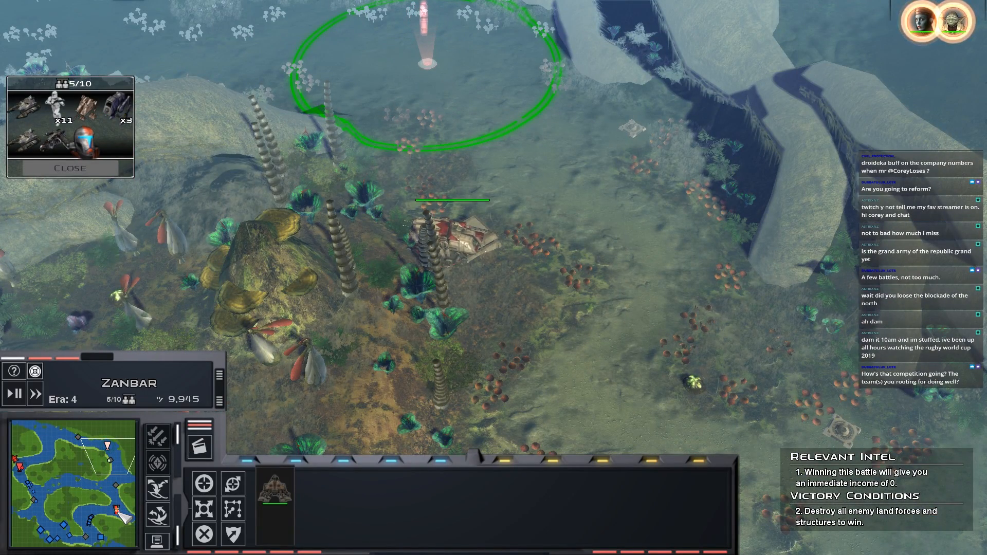
{"action": "left_click", "coordinate": [20, 480]}
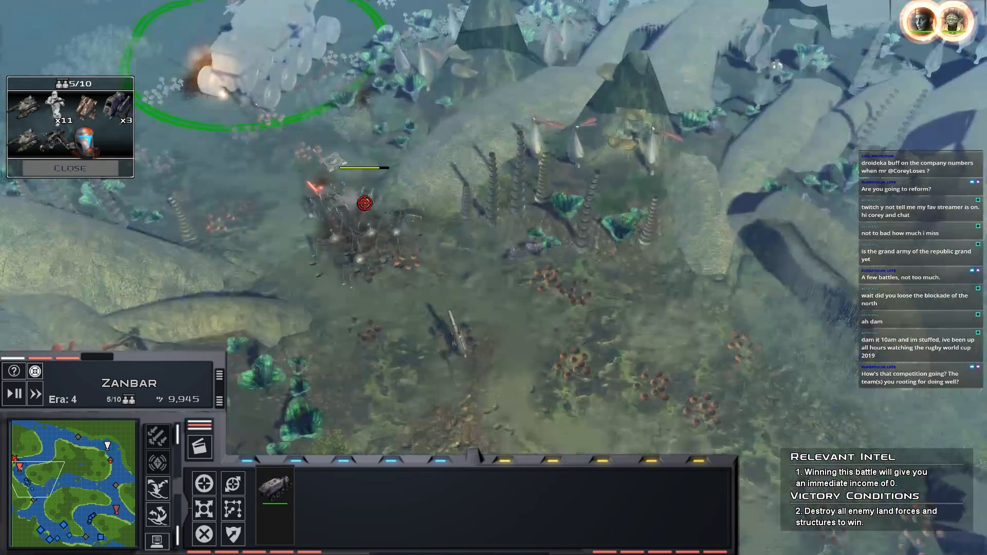
{"action": "left_click", "coordinate": [120, 124]}
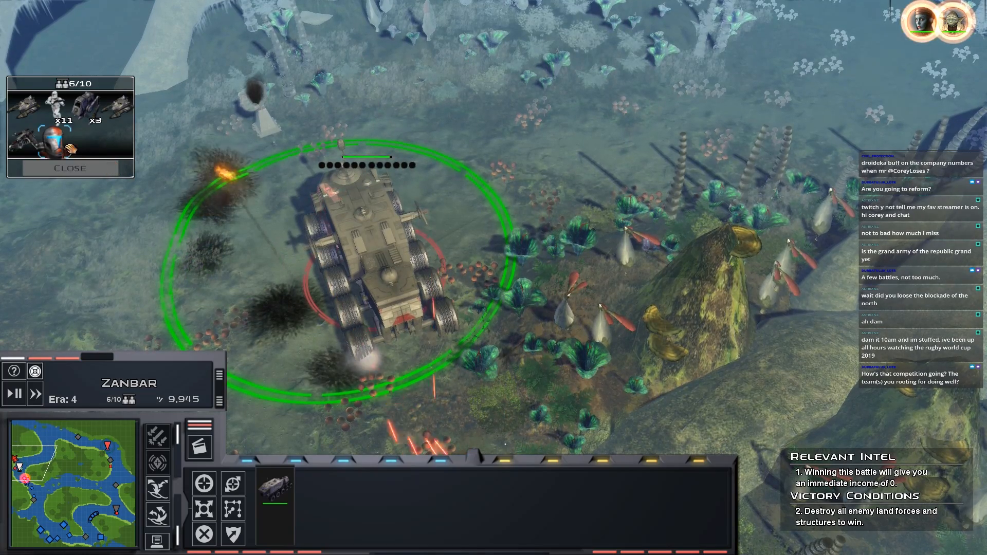
- Land the AT-PT Walker and remaining reinforcements to 10/10 and cycle through tanks with hotkeys
{"action": "left_click", "coordinate": [32, 112]}
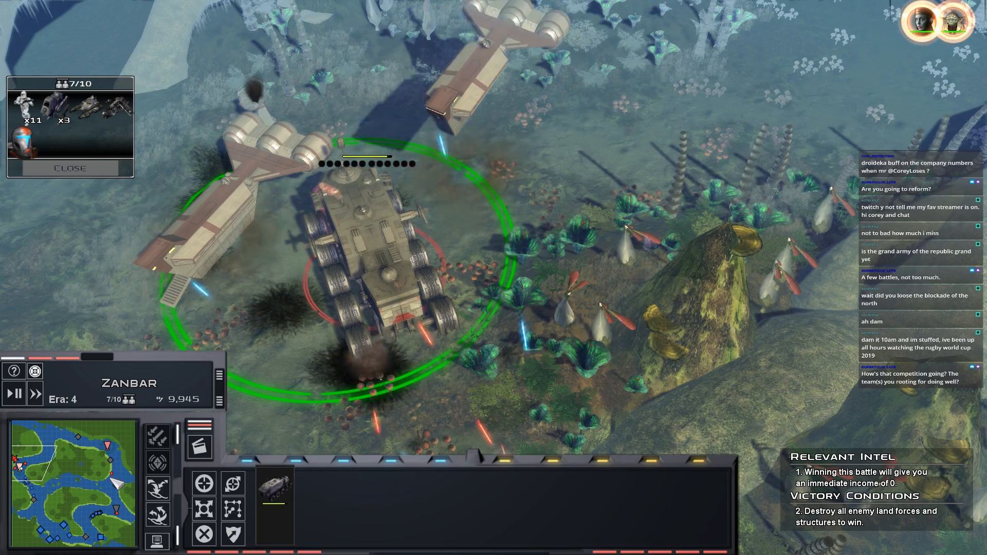
{"action": "key", "text": "Down"}
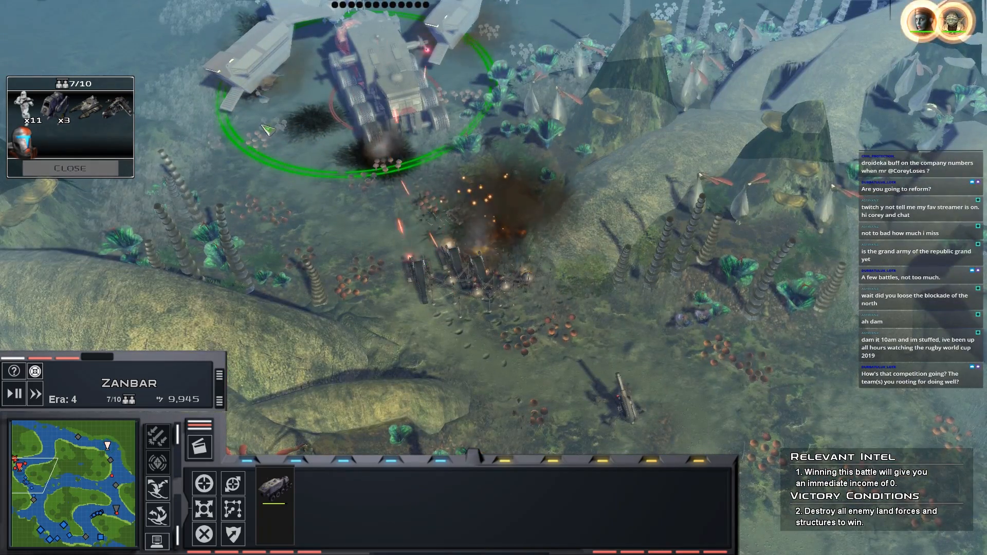
{"action": "key", "text": "Up"}
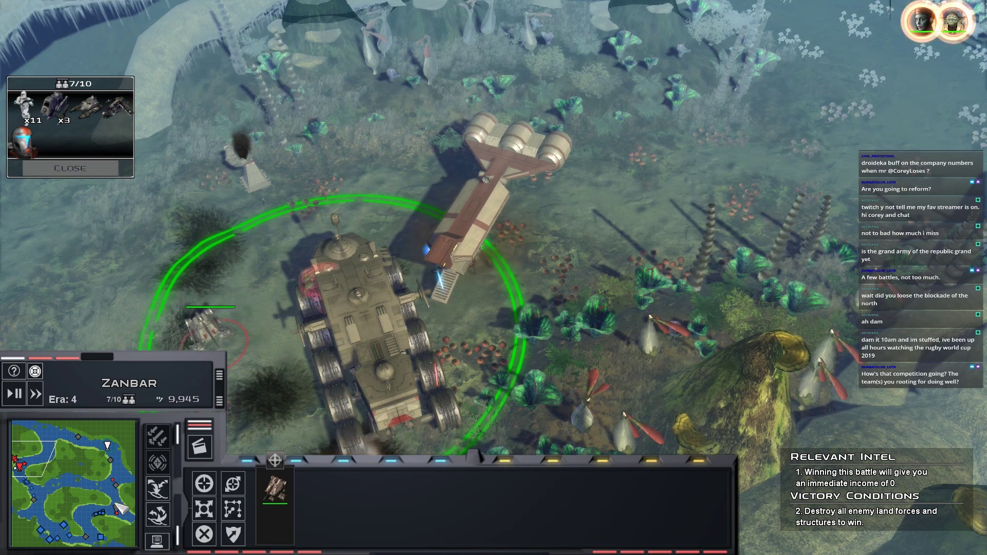
{"action": "left_click", "coordinate": [119, 508]}
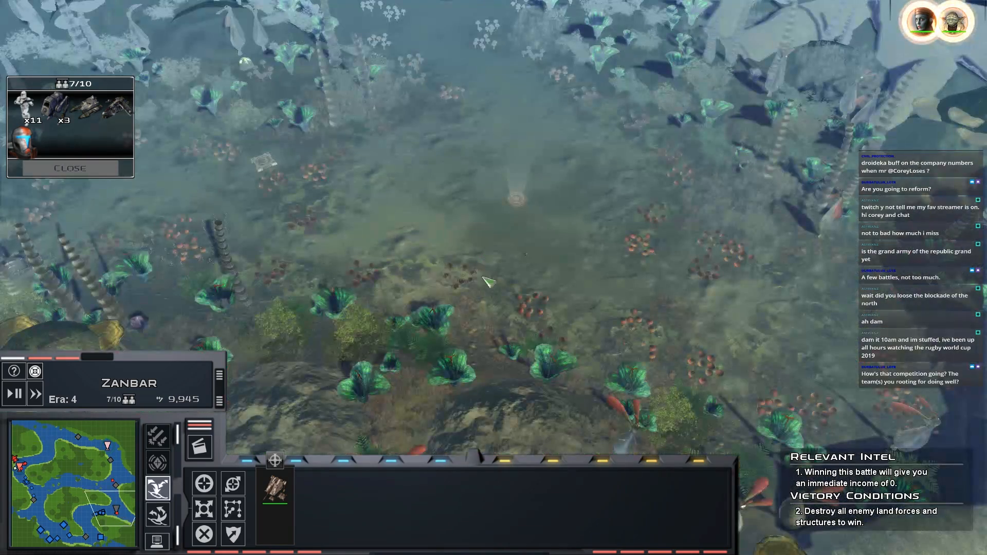
{"action": "key", "text": "Up"}
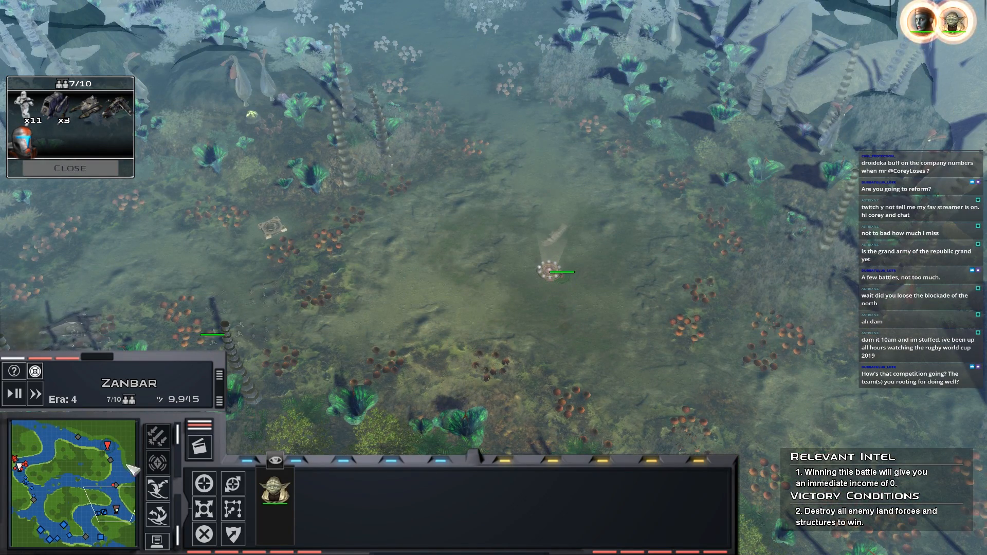
{"action": "key", "text": "Up"}
{"action": "key", "text": "Down"}
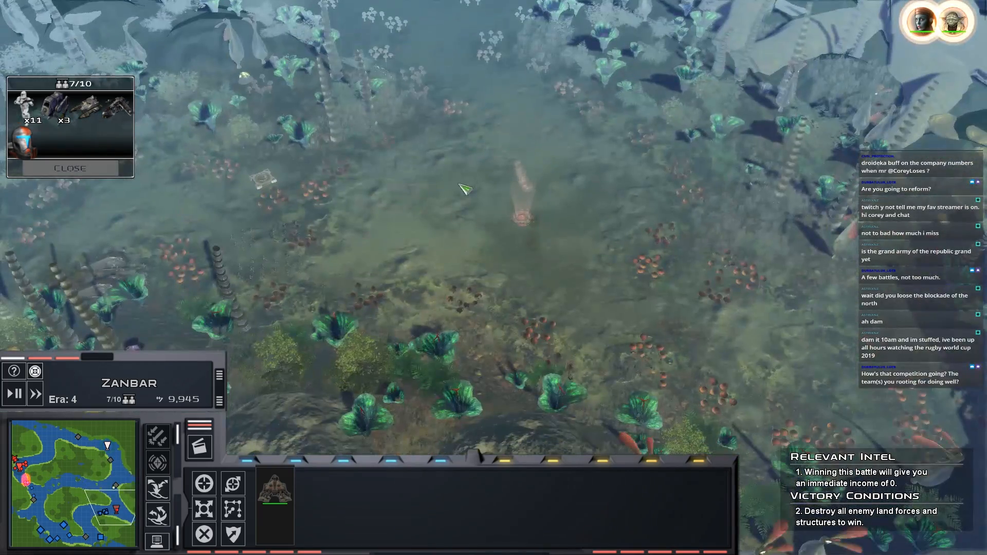
{"action": "scroll", "coordinate": [462, 181], "scroll_direction": "up", "scroll_amount": 3}
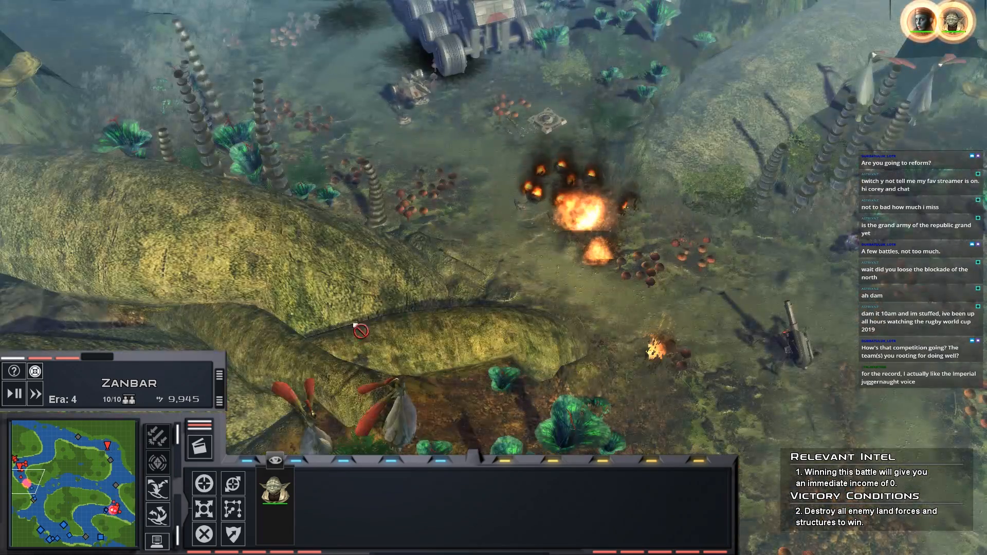
{"action": "key", "text": "1"}
{"action": "key", "text": "1"}
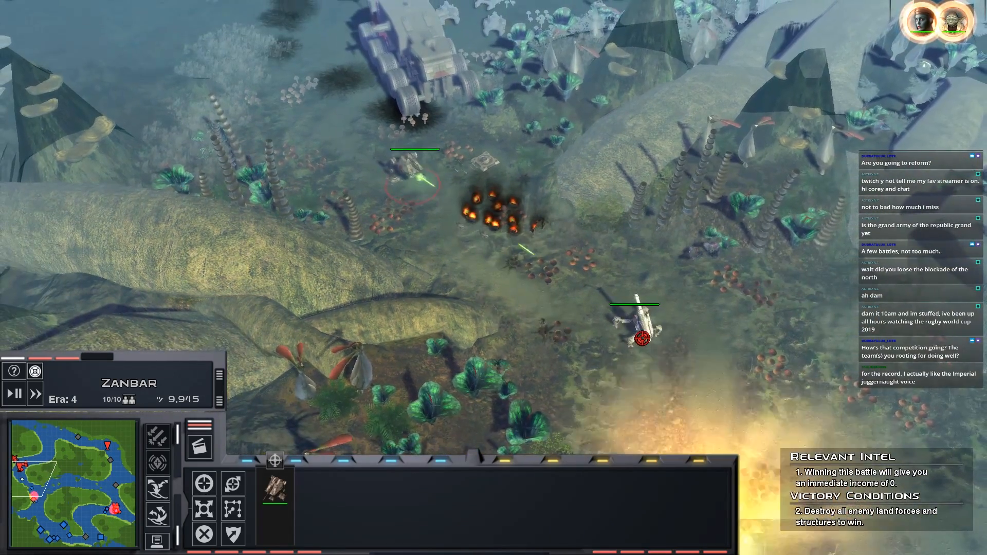
{"action": "key", "text": "2"}
{"action": "key", "text": "2"}
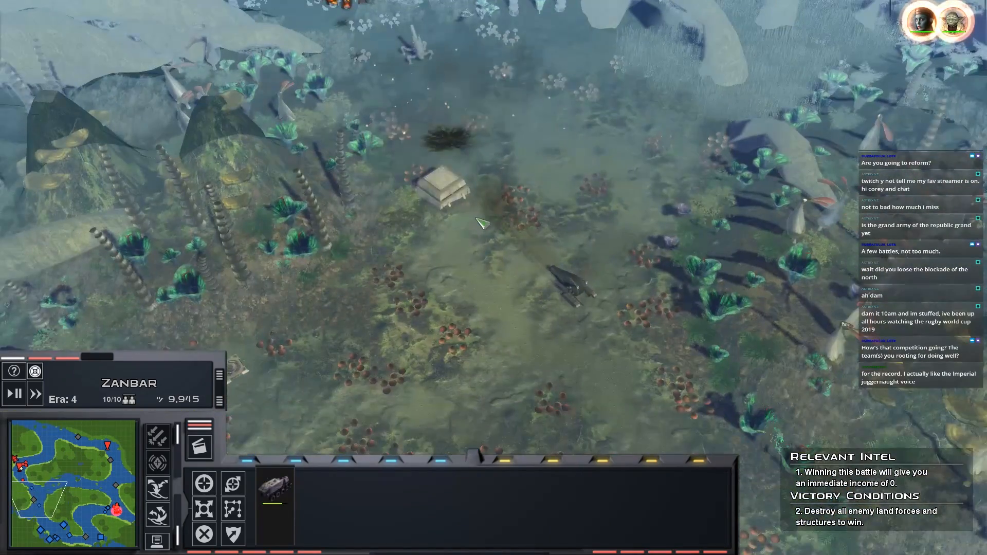
- Group the tanks, Juggernaut and heroes and order them forward toward the Separatist base
{"action": "key", "text": "3"}
{"action": "key", "text": "3"}
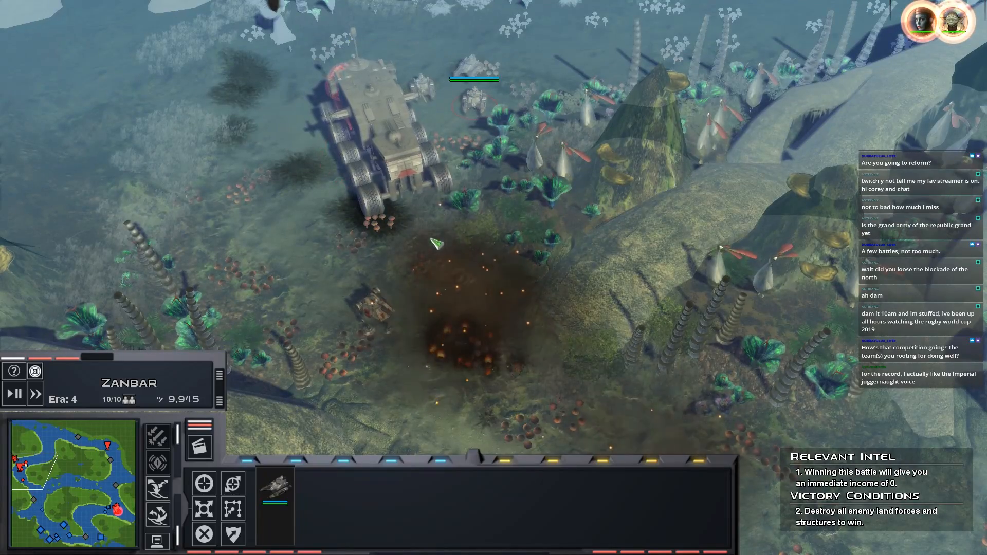
{"action": "right_click", "coordinate": [258, 294]}
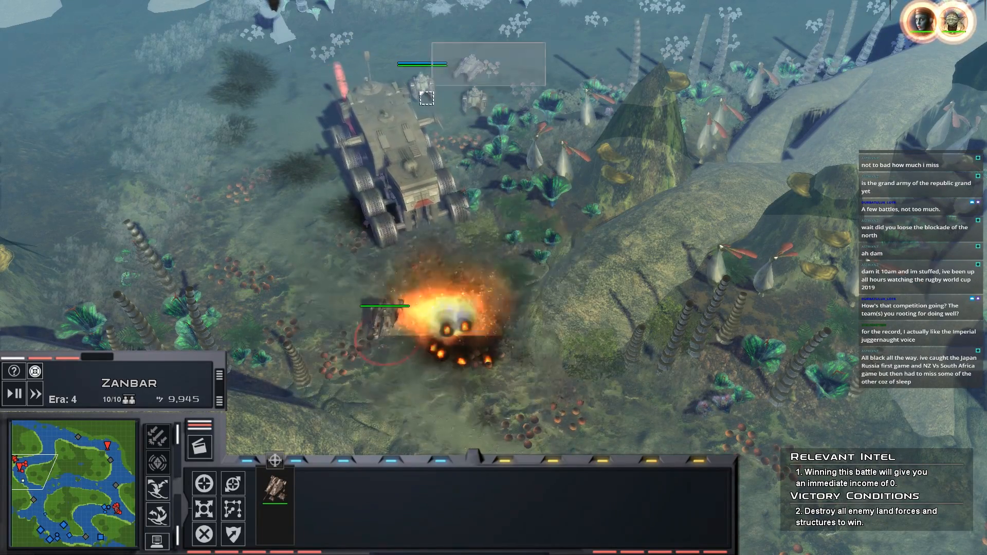
{"action": "double_click", "coordinate": [415, 102]}
{"action": "left_click", "coordinate": [473, 98], "text": "shift"}
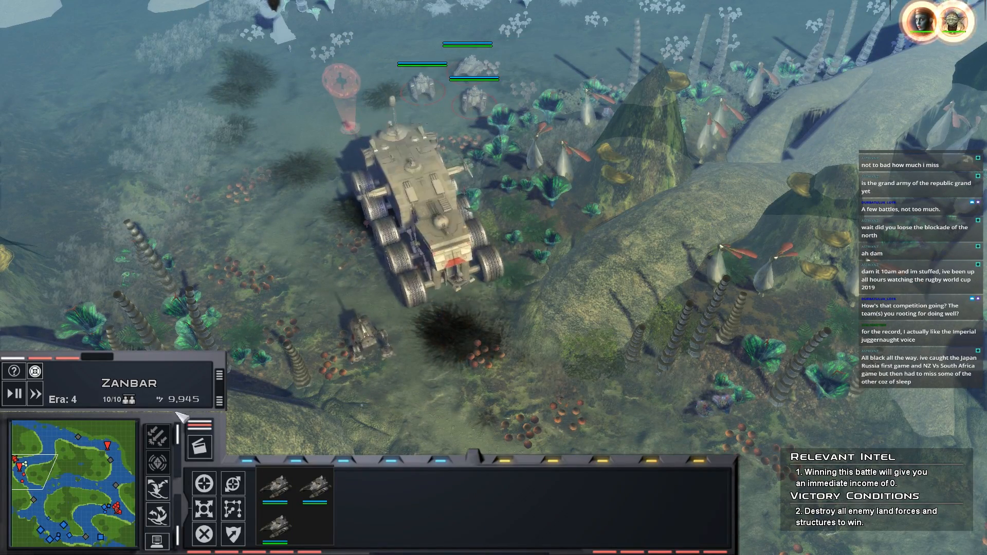
{"action": "left_click", "coordinate": [452, 301]}
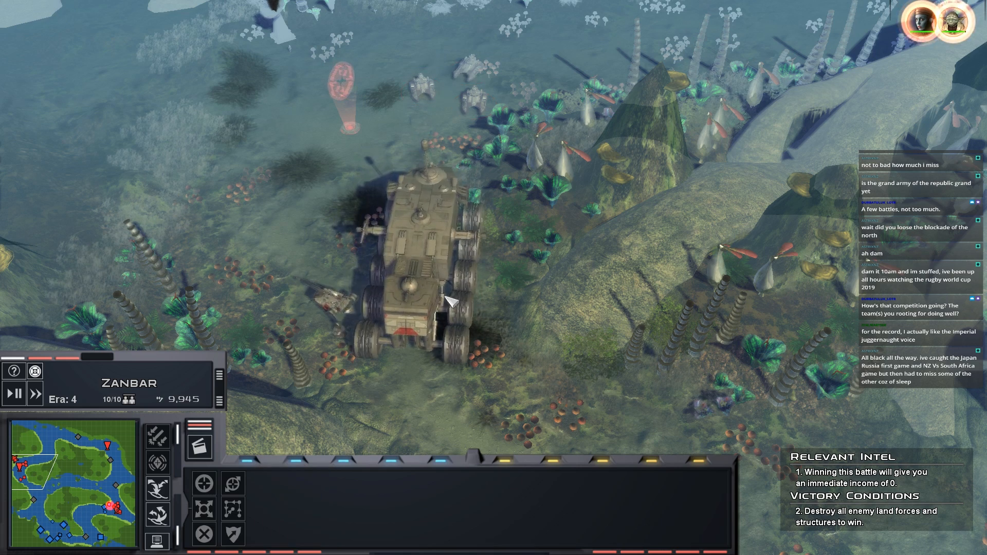
{"action": "left_click", "coordinate": [396, 371]}
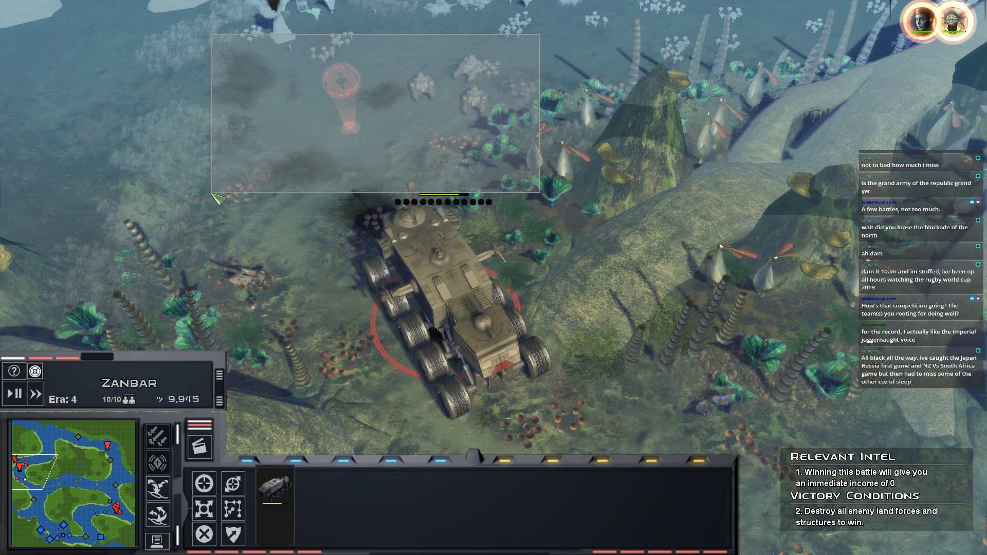
{"action": "left_click_drag", "start_coordinate": [540, 32], "coordinate": [213, 193]}
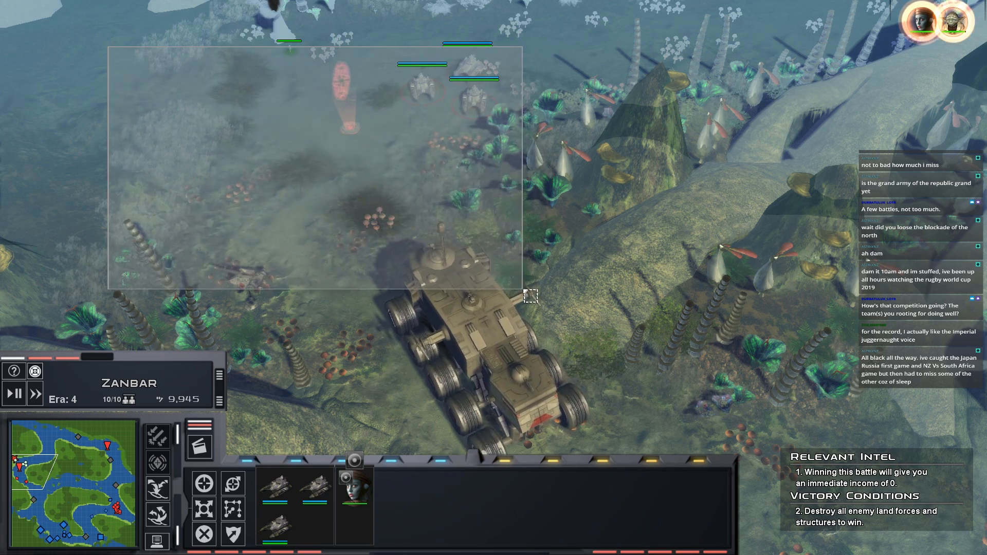
{"action": "left_click_drag", "start_coordinate": [447, 203], "coordinate": [538, 296]}
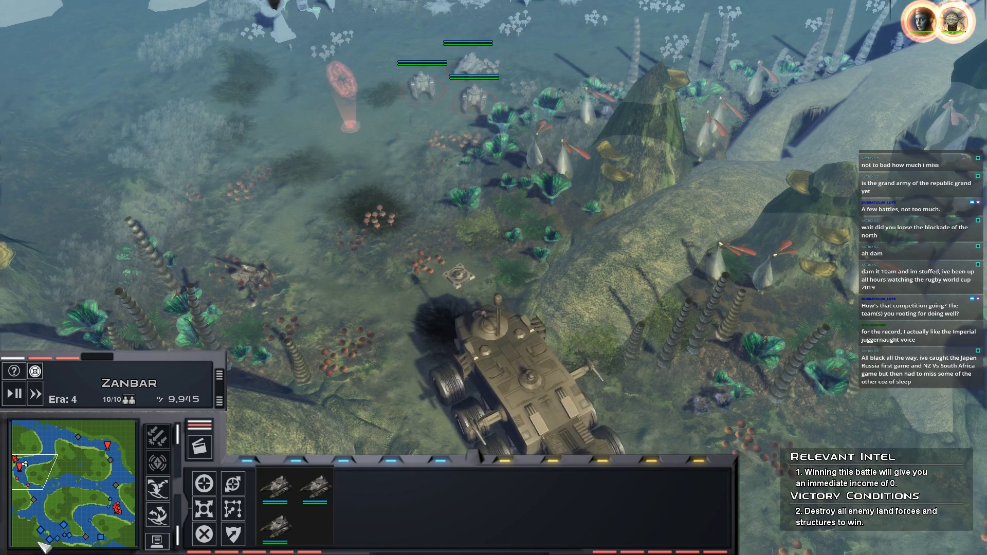
{"action": "left_click", "coordinate": [246, 271]}
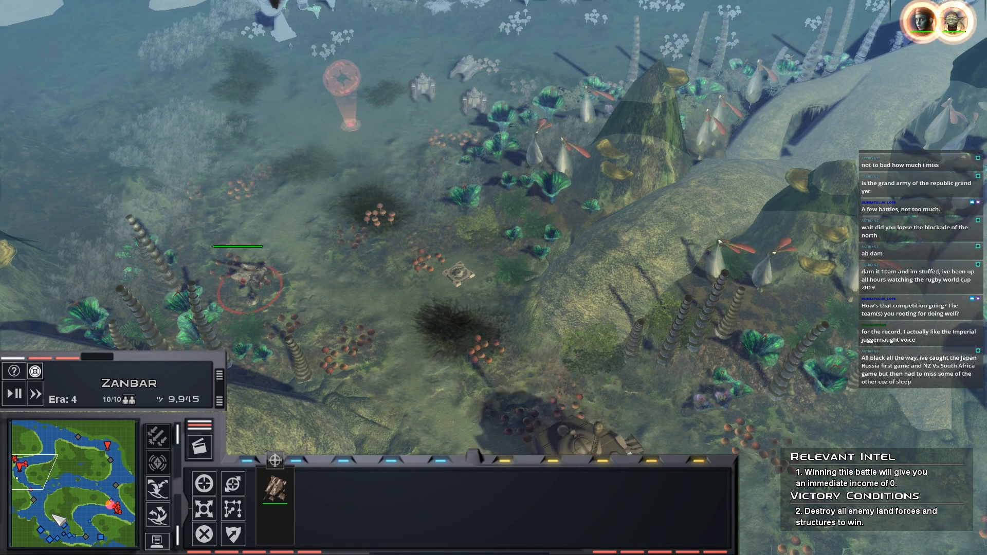
{"action": "key", "text": "1"}
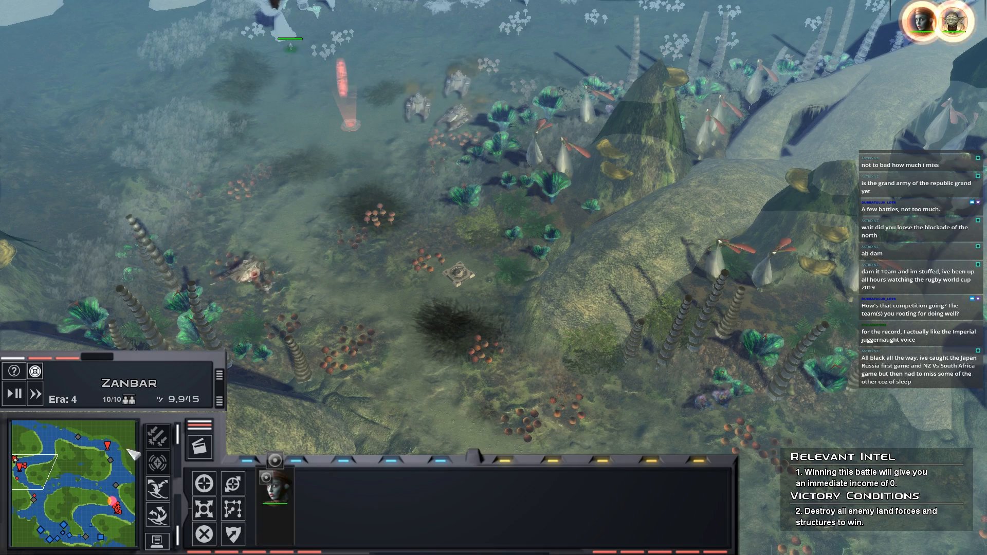
{"action": "key", "text": "1"}
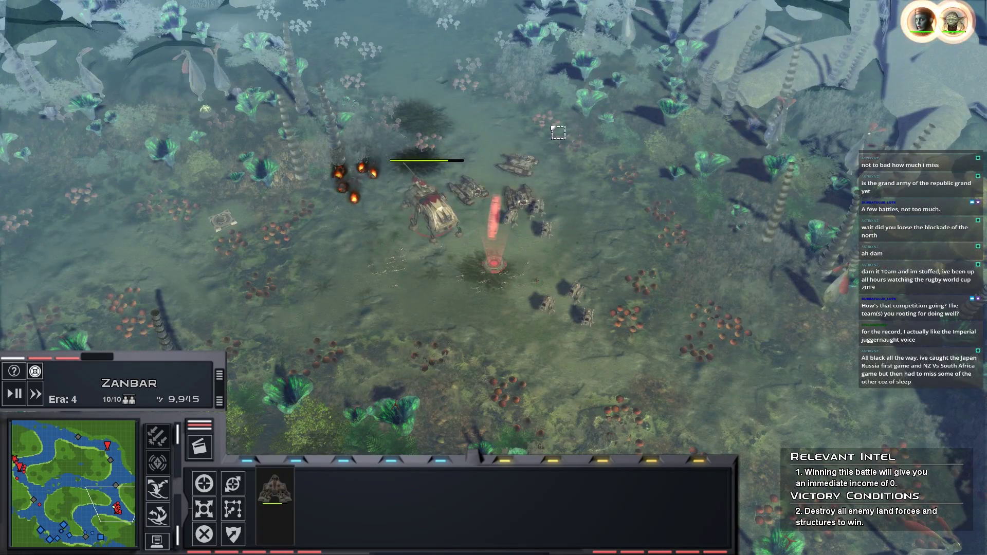
{"action": "left_click_drag", "start_coordinate": [557, 132], "coordinate": [385, 324]}
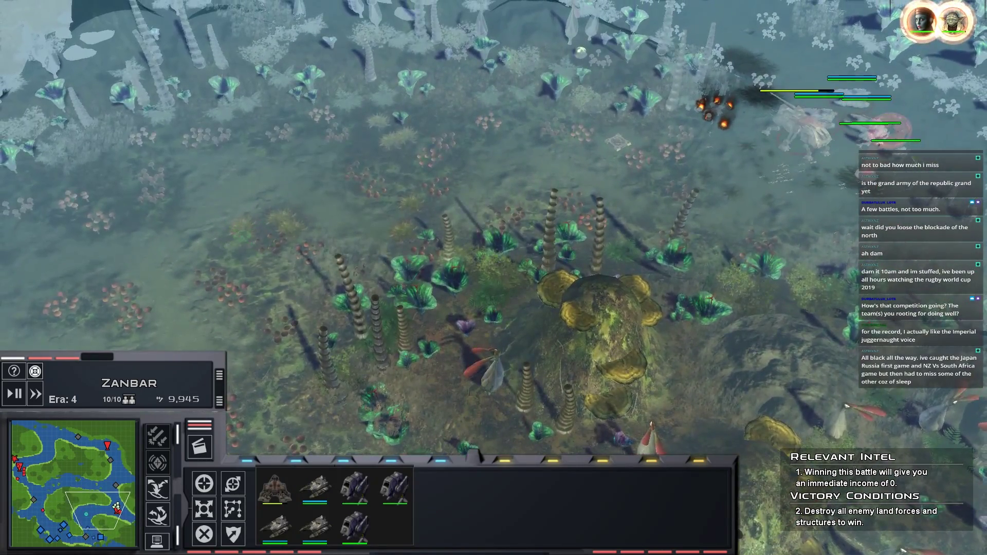
- Jump to the southern battlefield, gather Yoda and the Juggernaut group and send them into position
{"action": "left_click", "coordinate": [81, 523]}
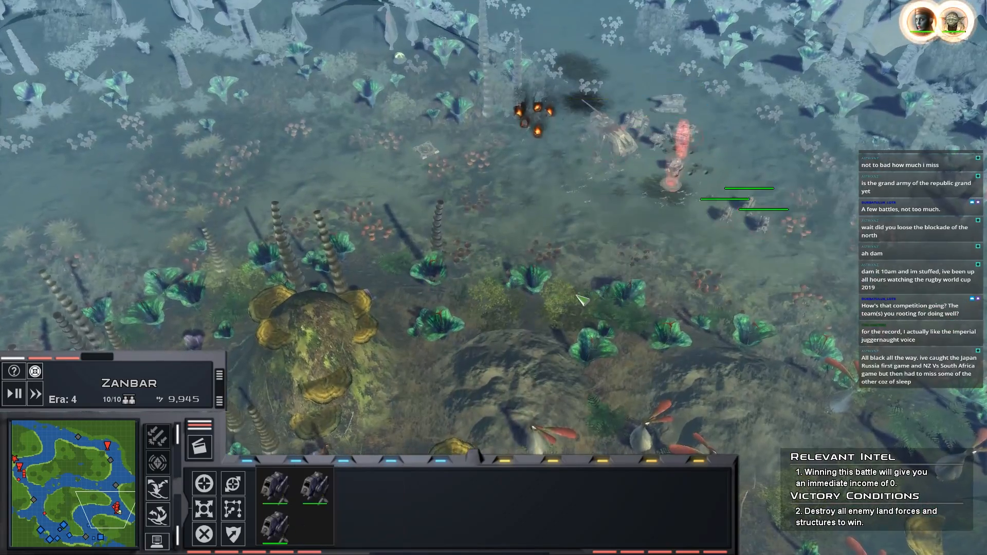
{"action": "left_click", "coordinate": [82, 522]}
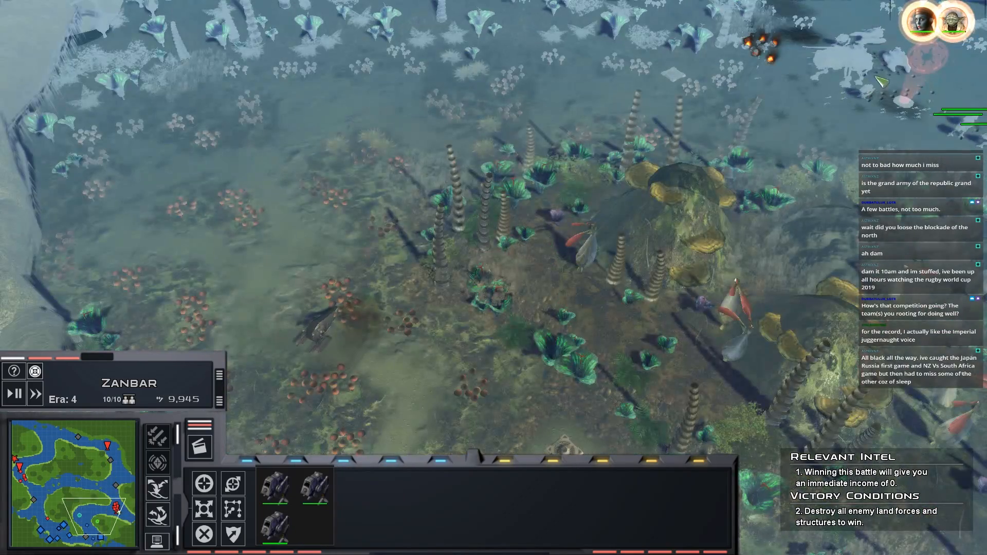
{"action": "double_click", "coordinate": [955, 22]}
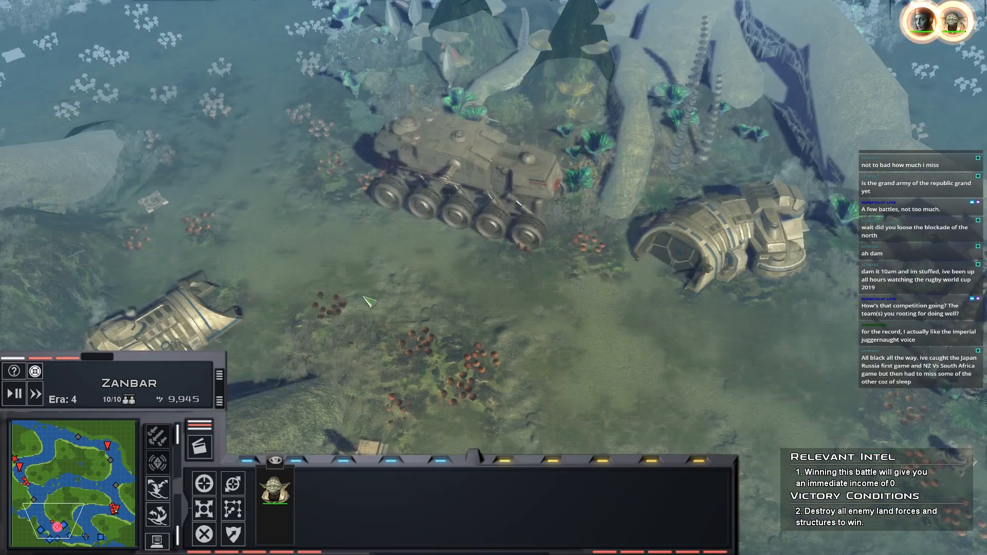
{"action": "left_click", "coordinate": [472, 211]}
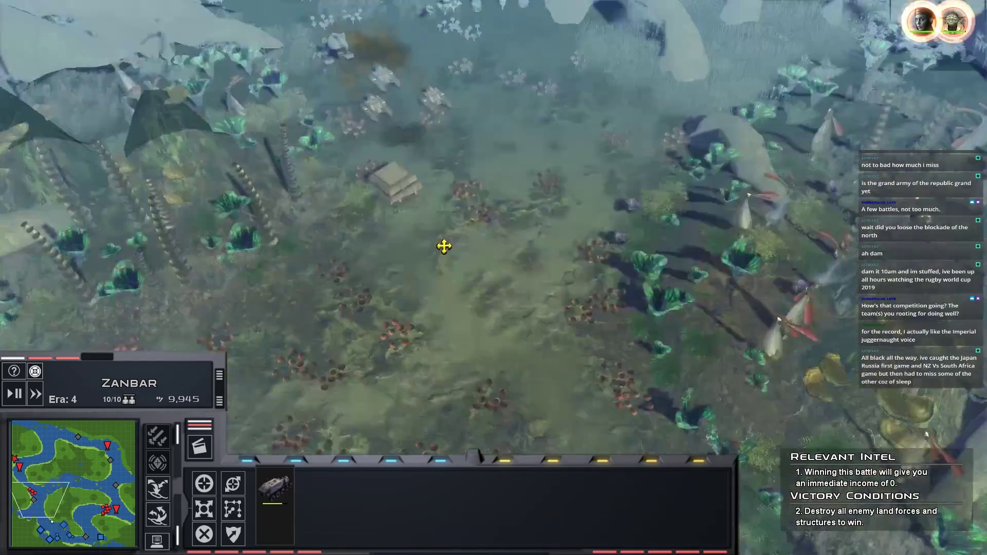
{"action": "scroll", "coordinate": [445, 247], "scroll_direction": "up", "scroll_amount": 2}
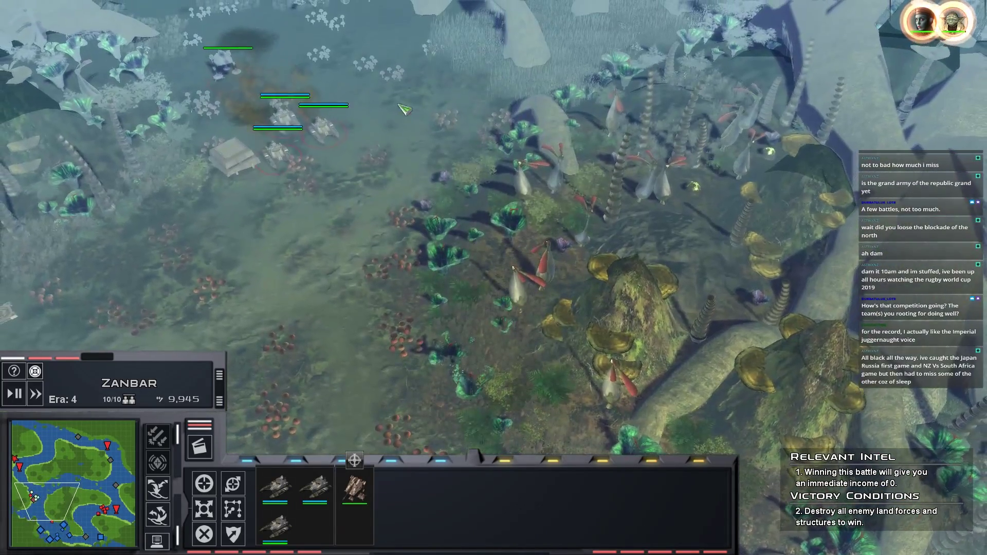
{"action": "left_click_drag", "start_coordinate": [403, 97], "coordinate": [260, 247]}
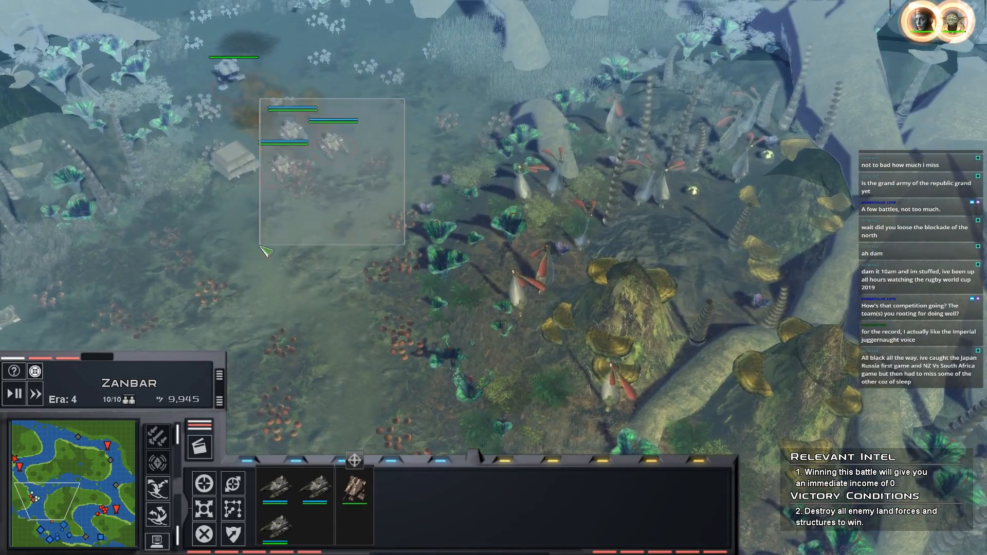
{"action": "right_click", "coordinate": [466, 262]}
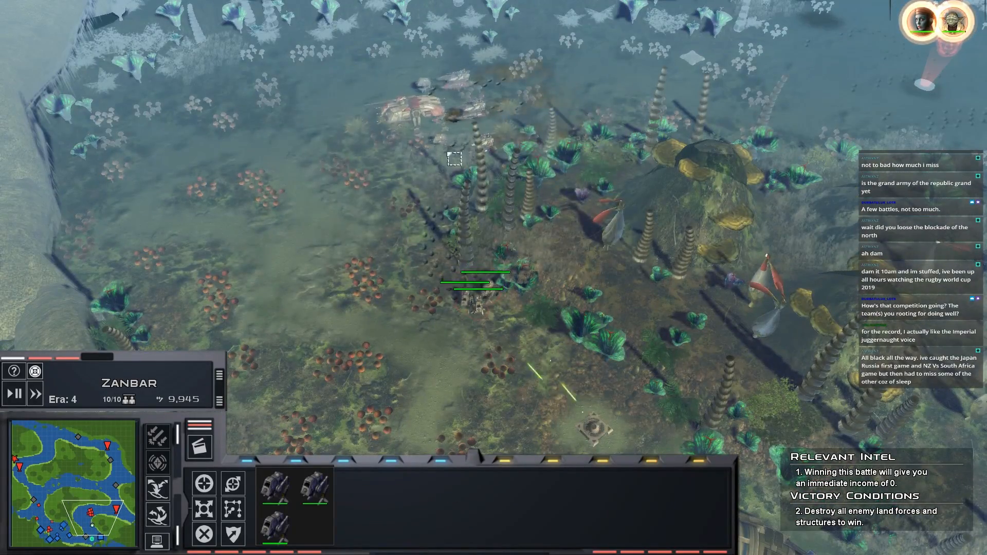
- Select the ten-unit column of tanks and walker fighting through the forest
{"action": "left_click_drag", "start_coordinate": [453, 231], "coordinate": [236, 56]}
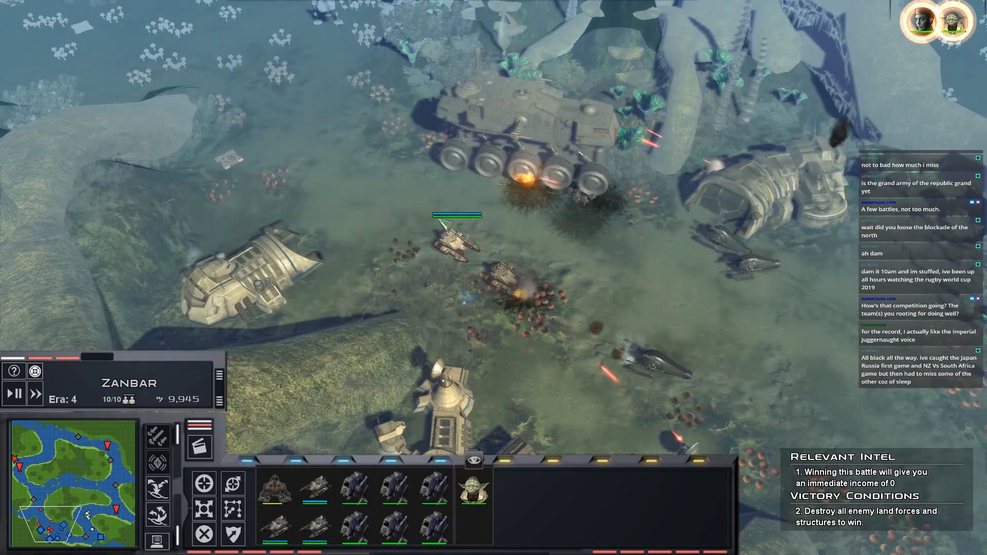
{"action": "double_click", "coordinate": [447, 236]}
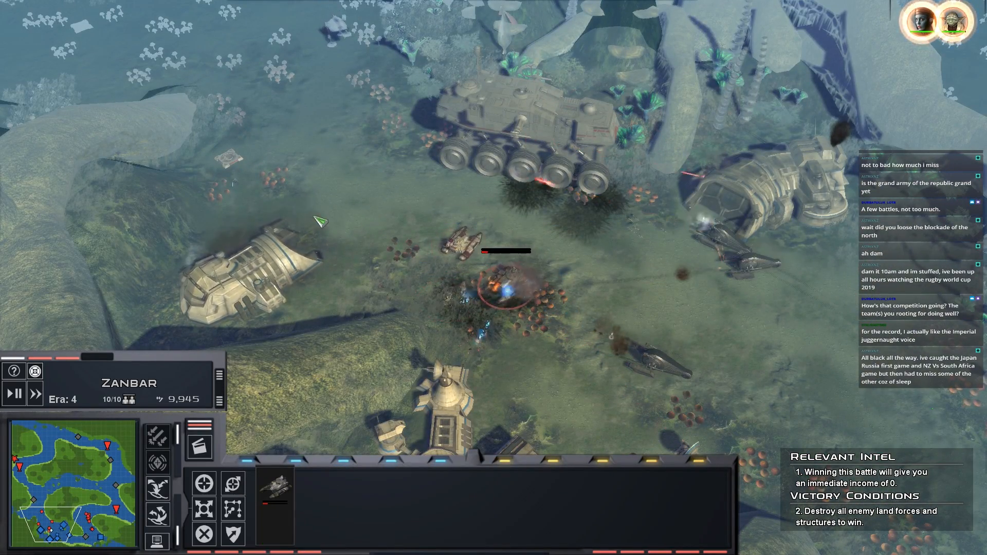
{"action": "left_click_drag", "start_coordinate": [517, 282], "coordinate": [375, 193]}
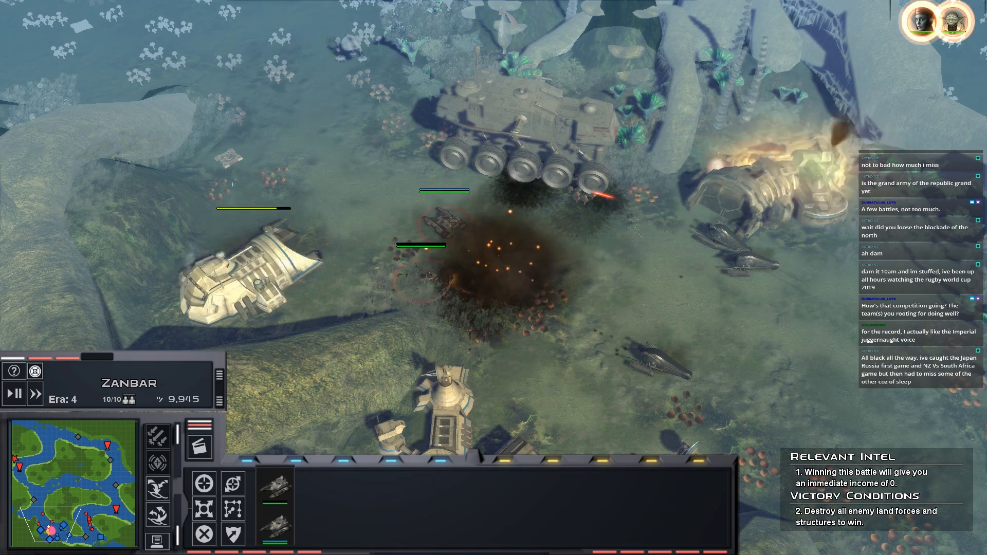
{"action": "left_click", "coordinate": [517, 128]}
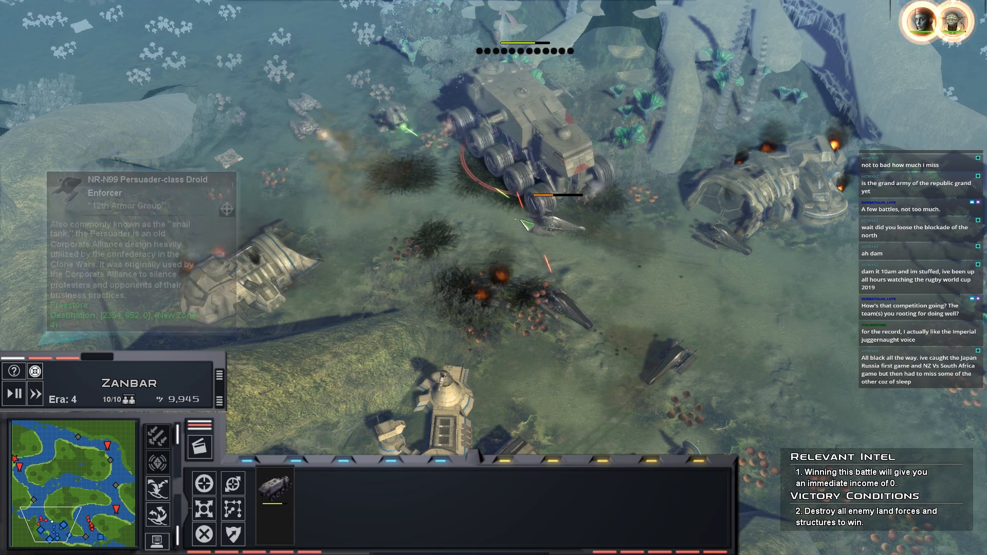
{"action": "left_click", "coordinate": [544, 227]}
{"action": "left_click", "coordinate": [406, 150]}
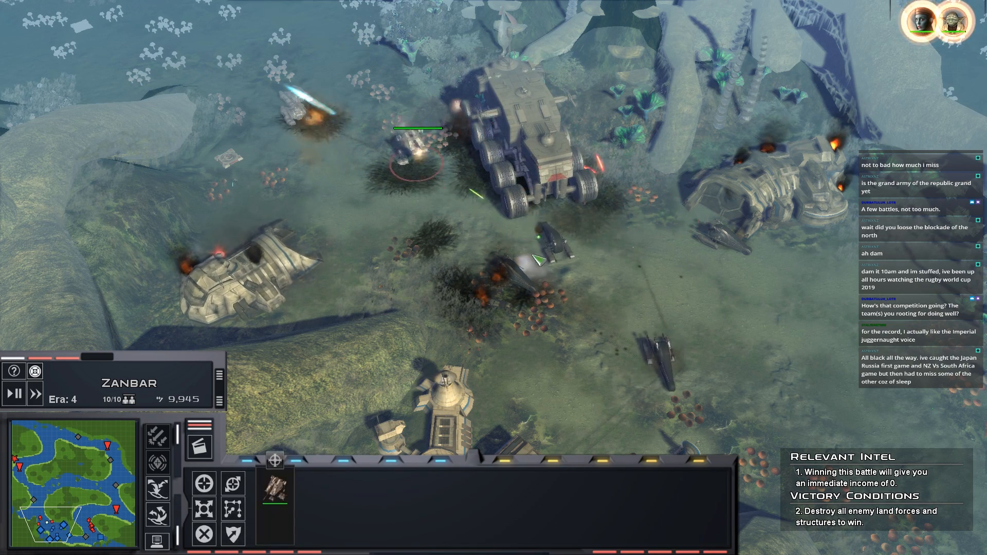
{"action": "left_click_drag", "start_coordinate": [182, 42], "coordinate": [361, 143]}
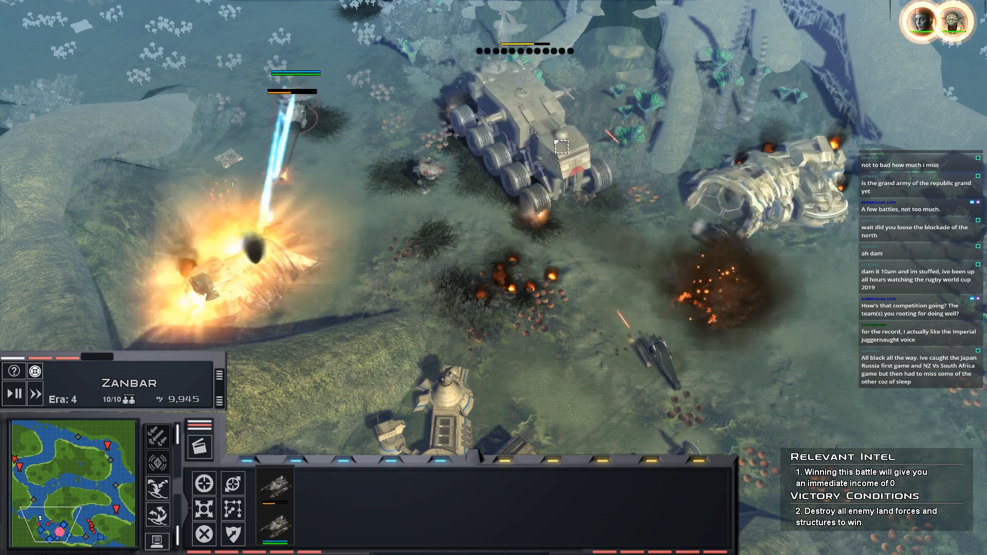
{"action": "left_click", "coordinate": [430, 171]}
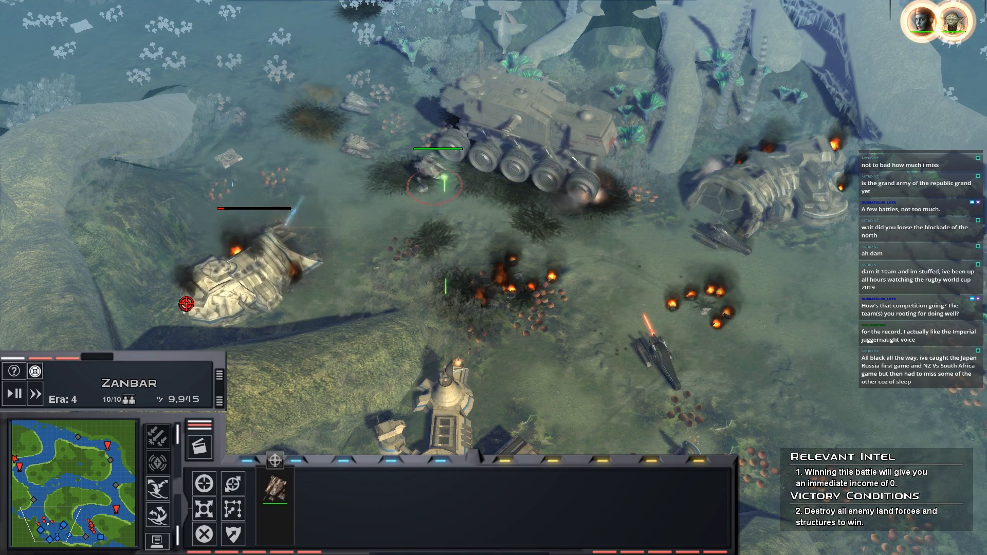
- Advance the ten-unit army and heroes on the last enemies, fast-forwarding through the CIS retreat to win
{"action": "left_click", "coordinate": [81, 531]}
{"action": "key", "text": "1"}
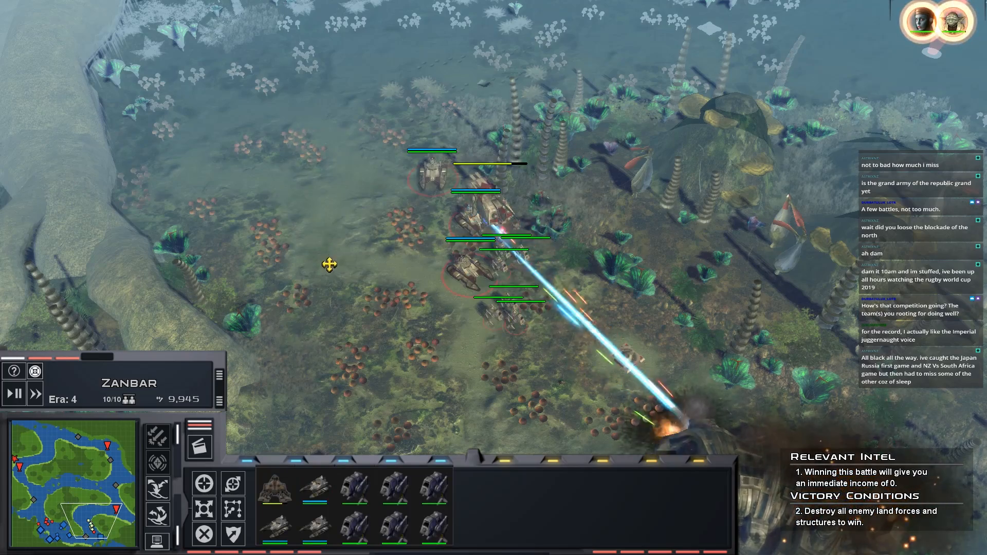
{"action": "right_click", "coordinate": [364, 282]}
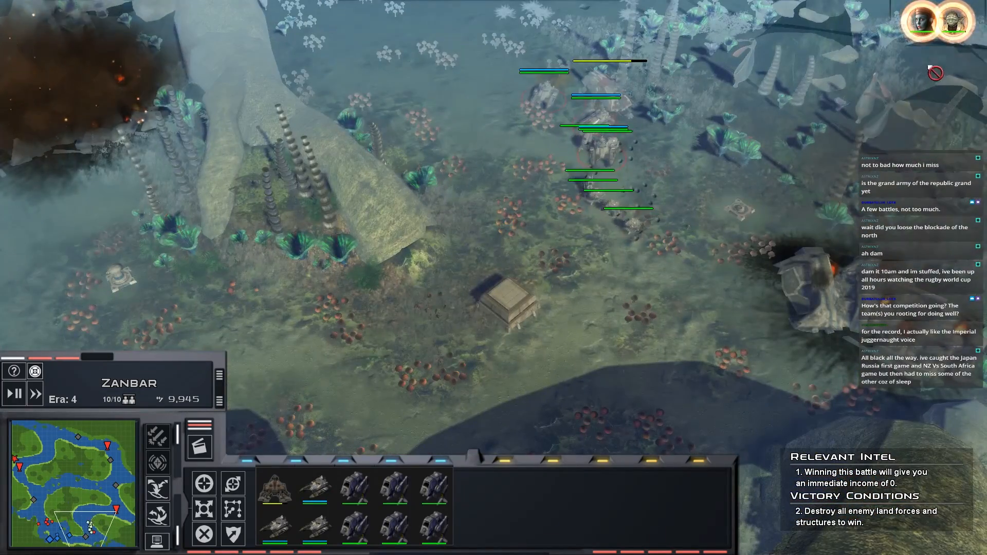
{"action": "key", "text": "2"}
{"action": "key", "text": "2"}
{"action": "key", "text": "2"}
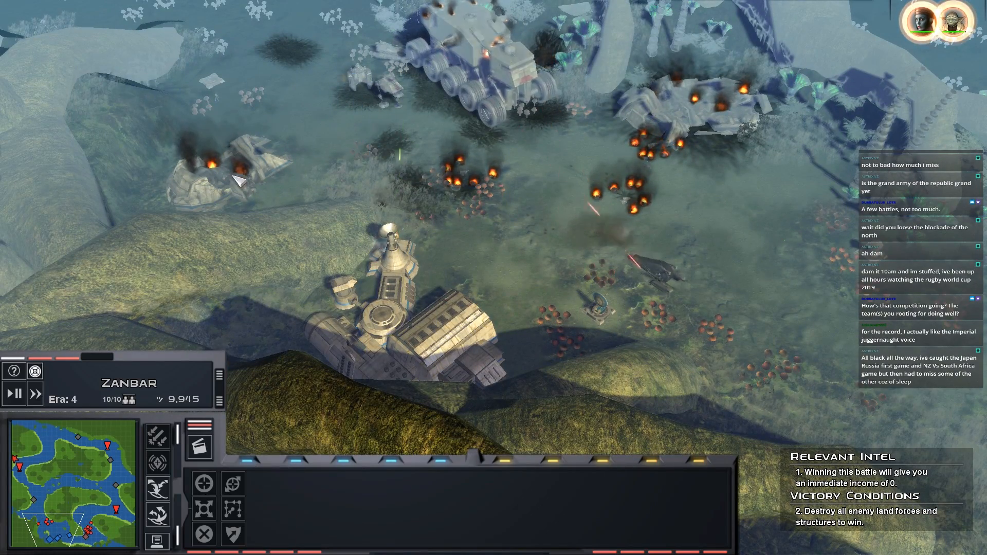
{"action": "scroll", "coordinate": [444, 307], "scroll_direction": "up", "scroll_amount": 2}
{"action": "key", "text": "1"}
{"action": "key", "text": "2"}
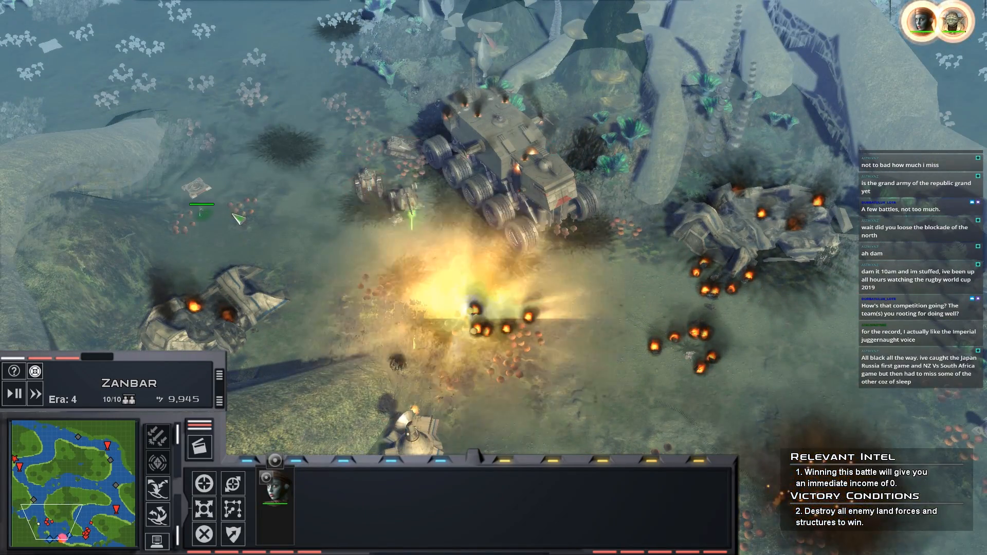
{"action": "key", "text": "2"}
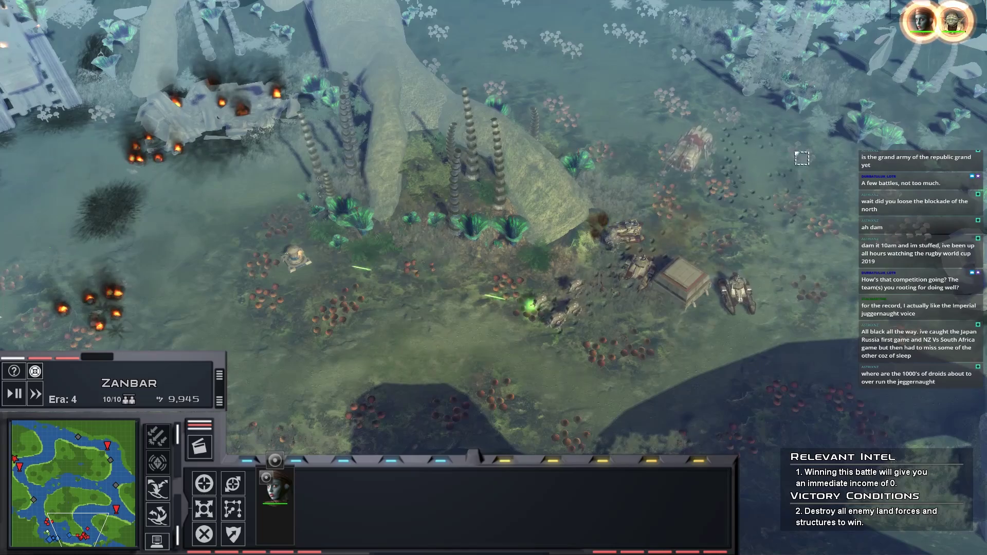
{"action": "left_click_drag", "start_coordinate": [810, 128], "coordinate": [472, 426]}
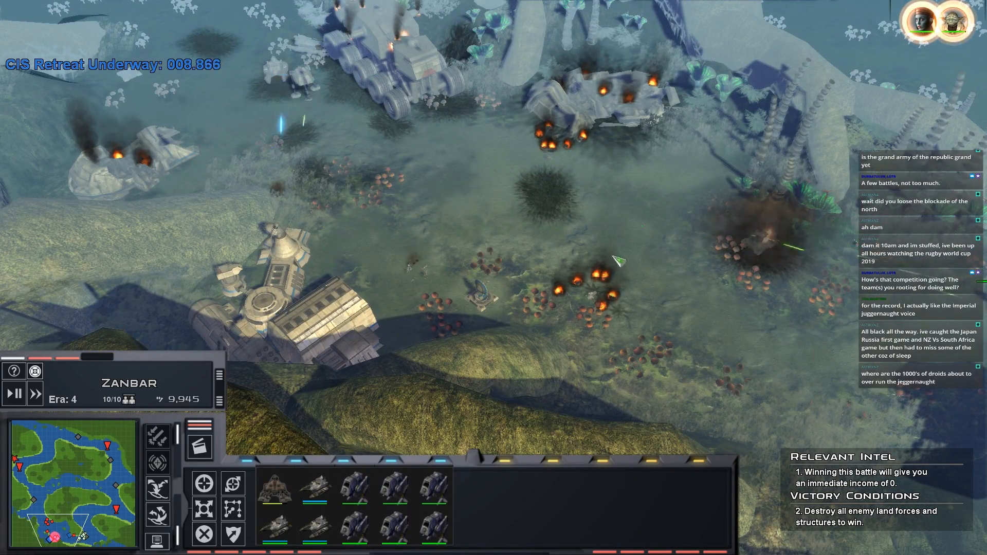
{"action": "left_click", "coordinate": [36, 395]}
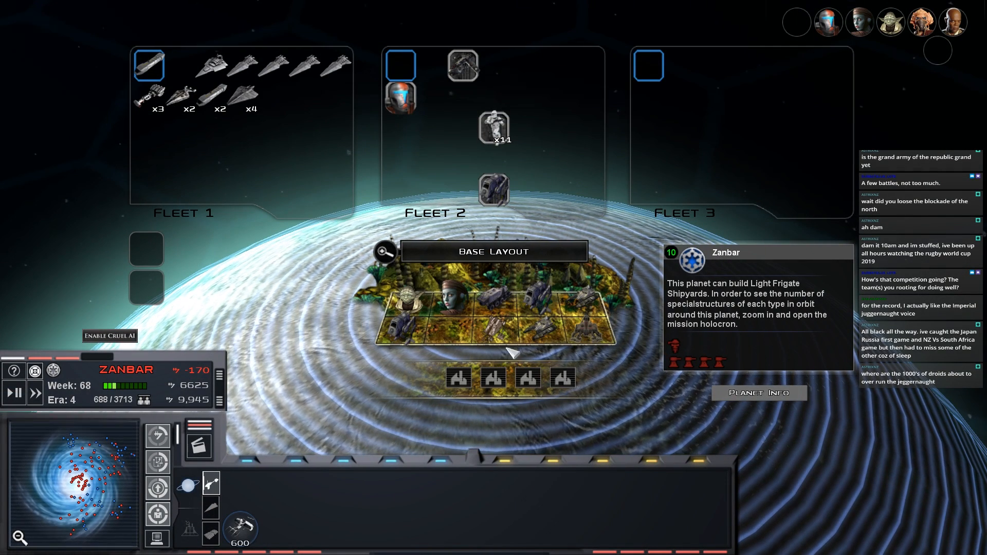
{"action": "scroll", "coordinate": [511, 353], "scroll_direction": "down", "scroll_amount": 3}
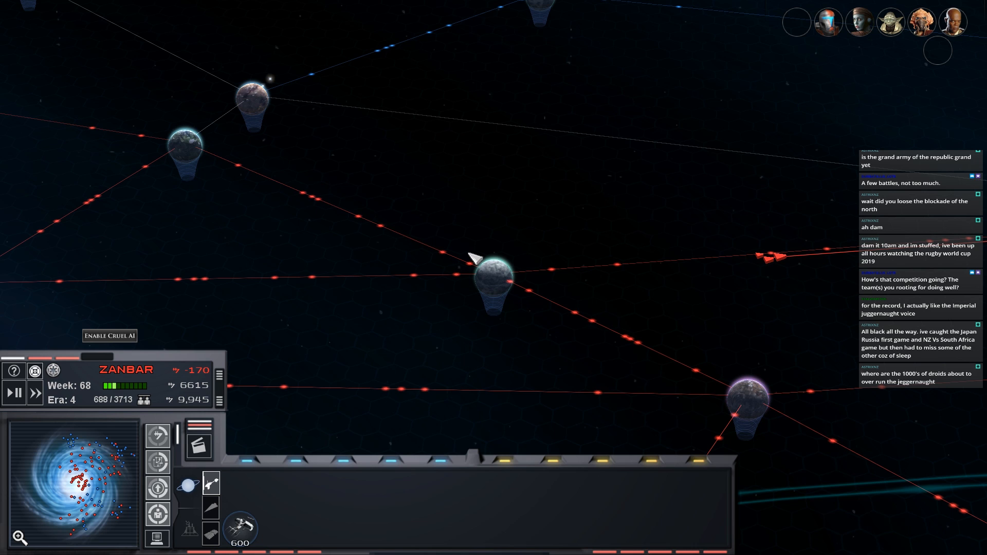
- Pause the campaign and queue the 3,400-credit warship at Rendili
{"action": "left_click", "coordinate": [471, 251]}
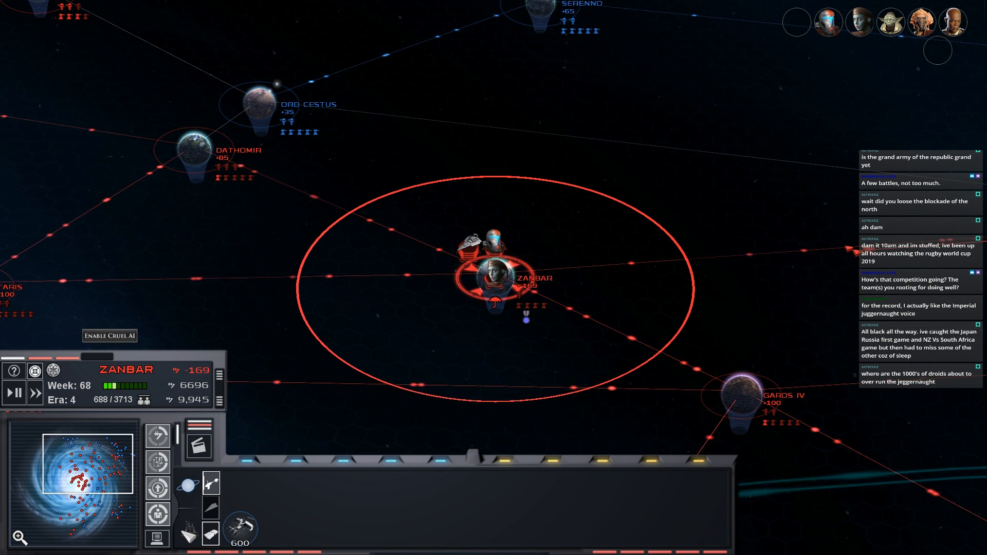
{"action": "left_click", "coordinate": [211, 528]}
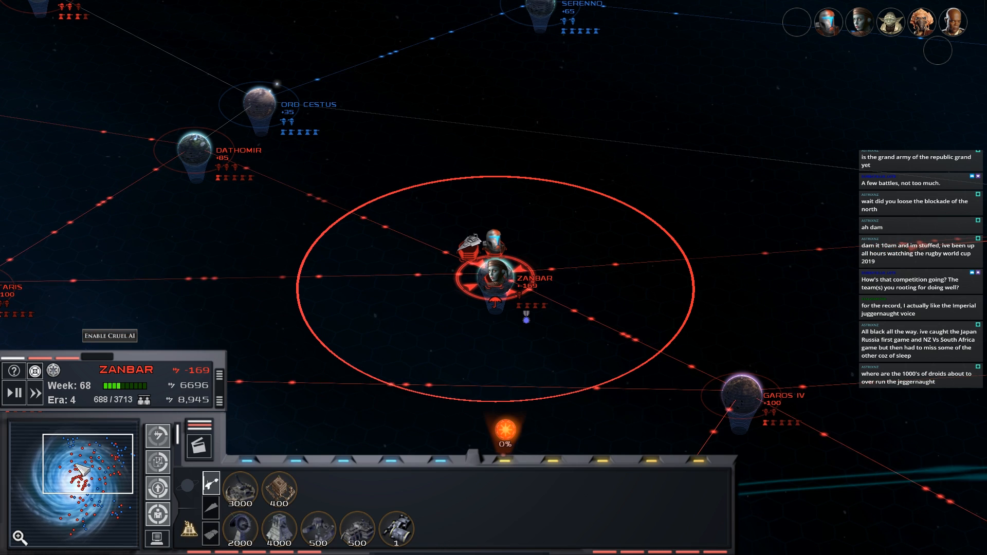
{"action": "left_click", "coordinate": [17, 393]}
{"action": "scroll", "coordinate": [525, 302], "scroll_direction": "down", "scroll_amount": 5}
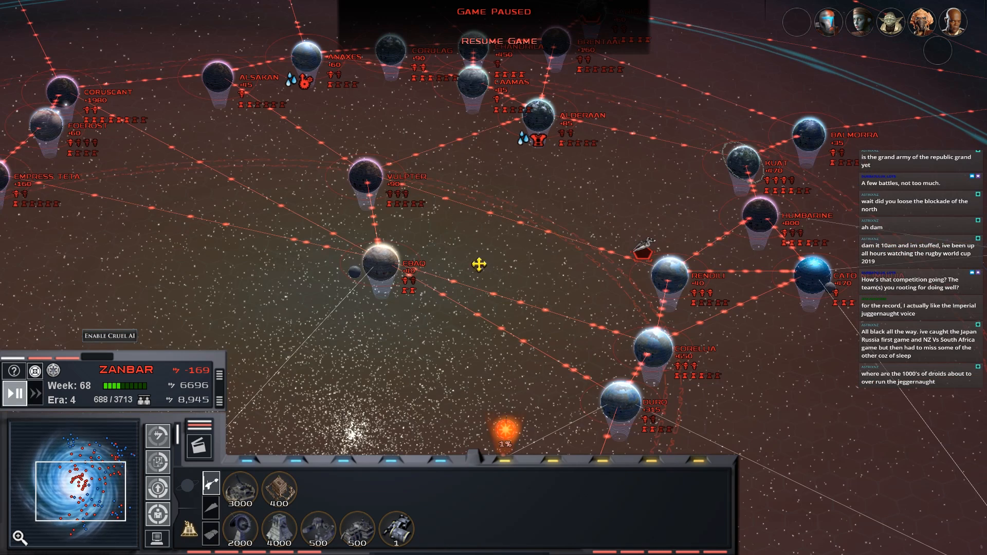
{"action": "left_click", "coordinate": [522, 258]}
{"action": "left_click", "coordinate": [212, 510]}
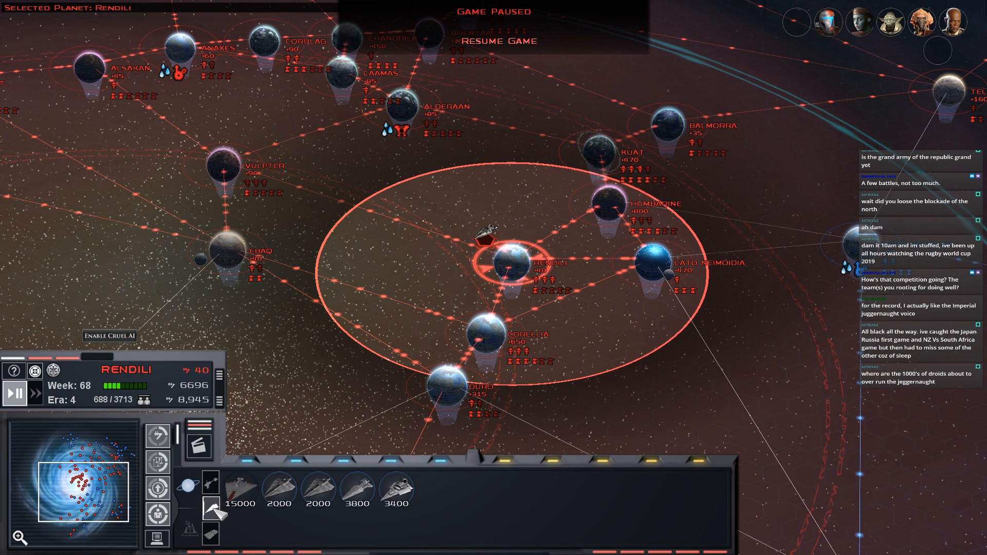
{"action": "left_click", "coordinate": [399, 501]}
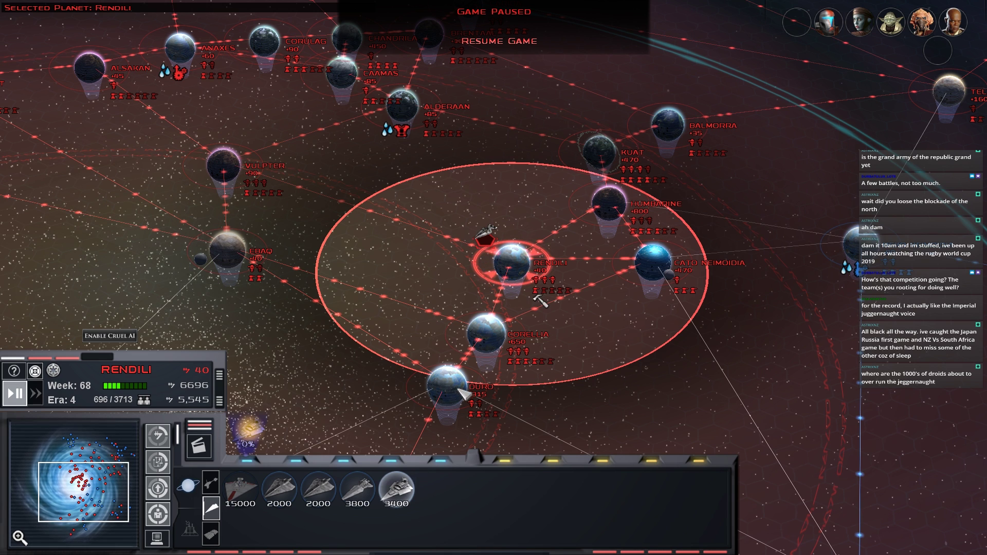
- Queue a frigate and two Carrack frigates at Balmorra
{"action": "left_click", "coordinate": [488, 346]}
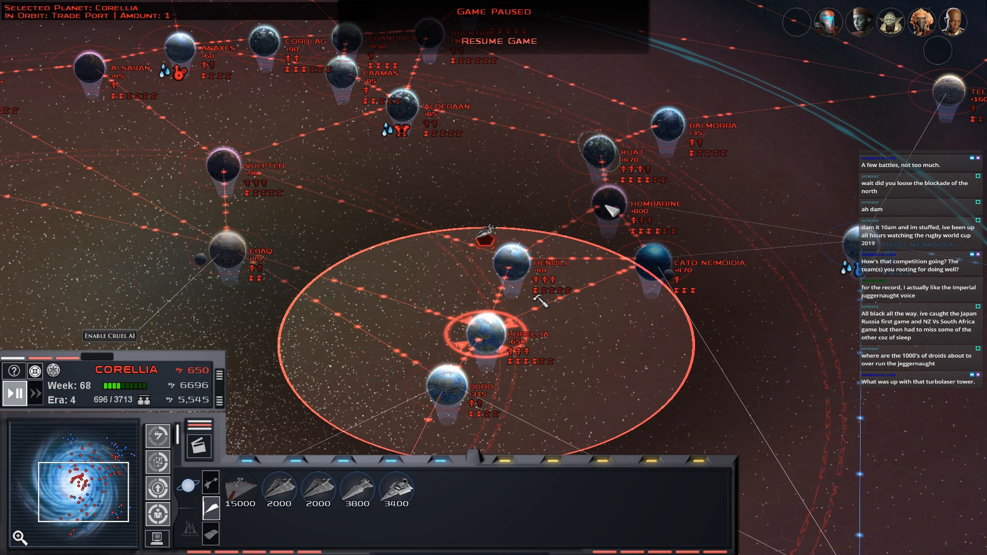
{"action": "left_click", "coordinate": [602, 153]}
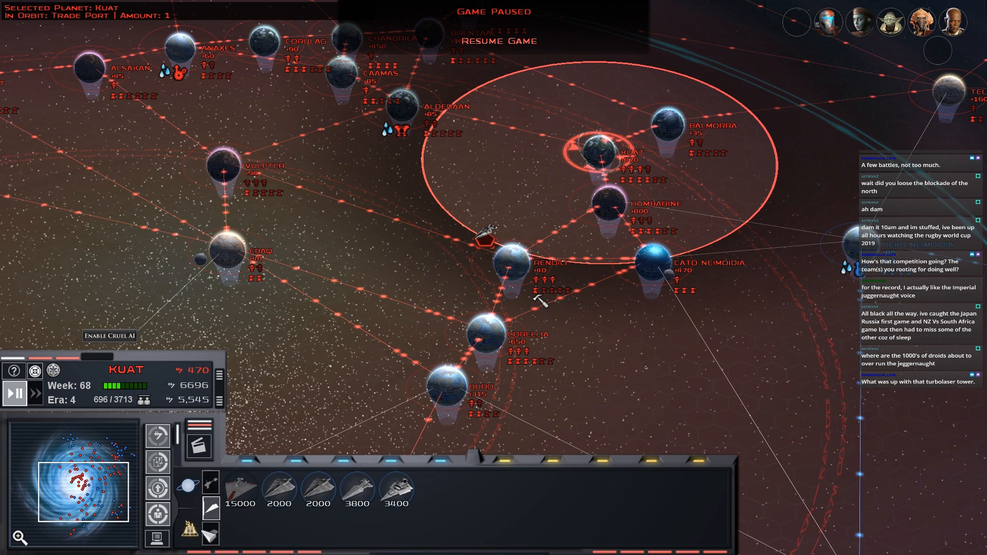
{"action": "left_click", "coordinate": [668, 125]}
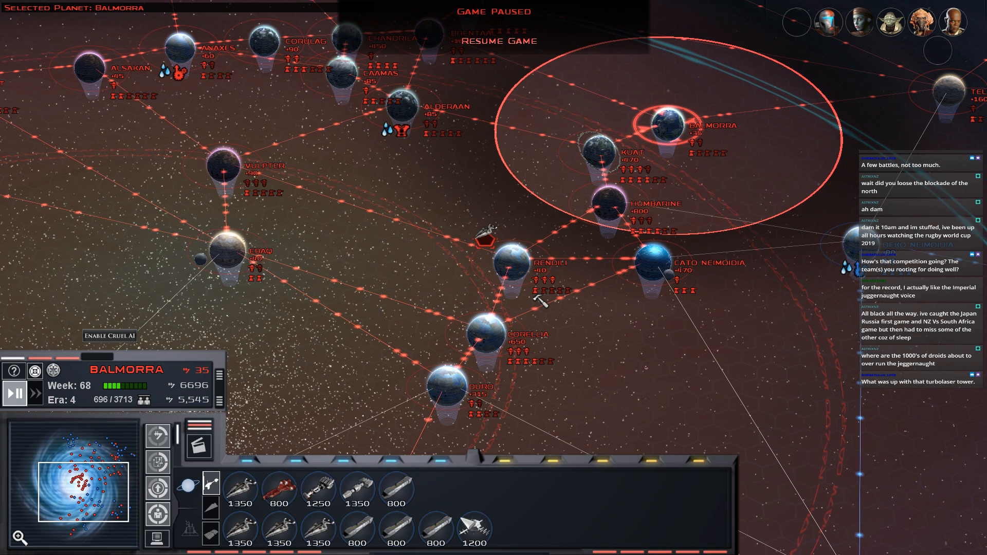
{"action": "left_click", "coordinate": [455, 542]}
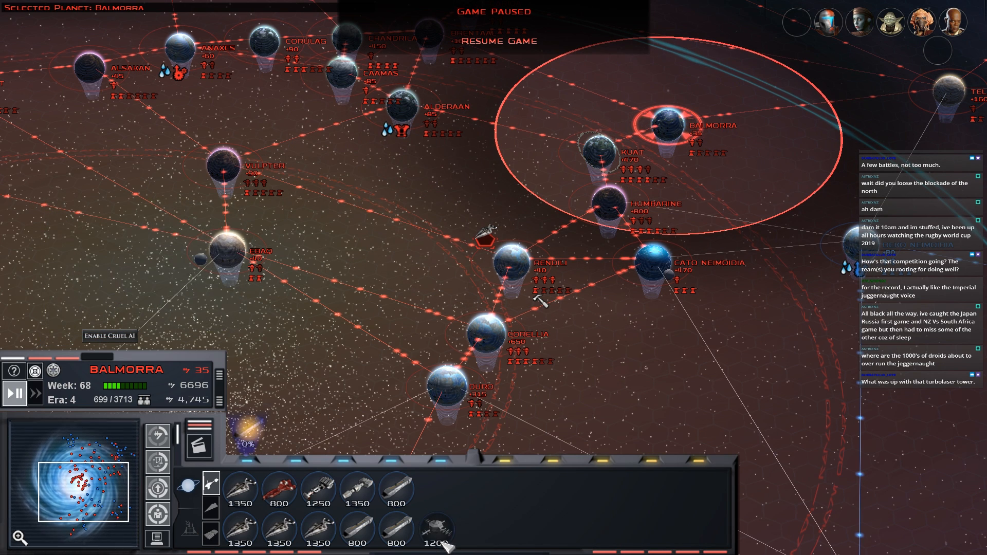
{"action": "left_click", "coordinate": [600, 150]}
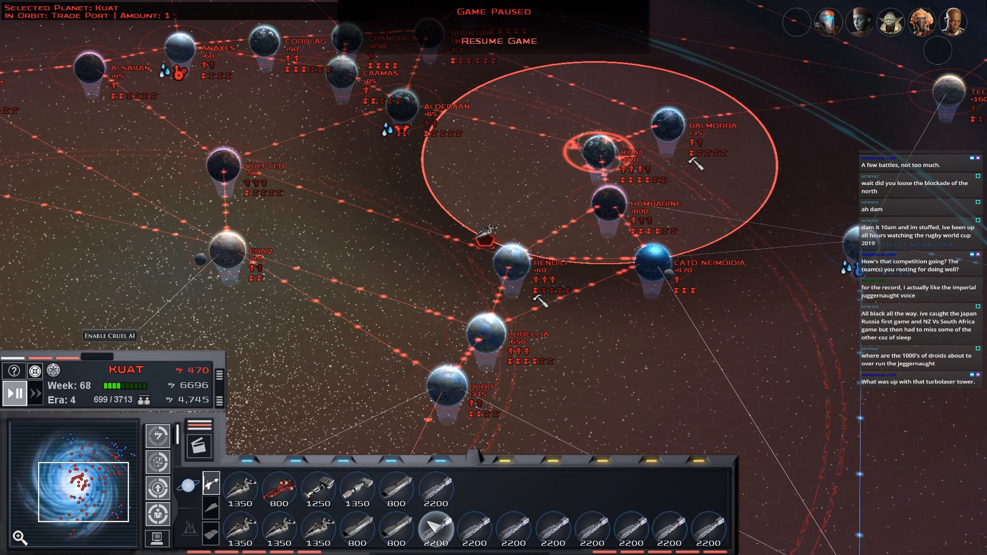
{"action": "left_click", "coordinate": [668, 127]}
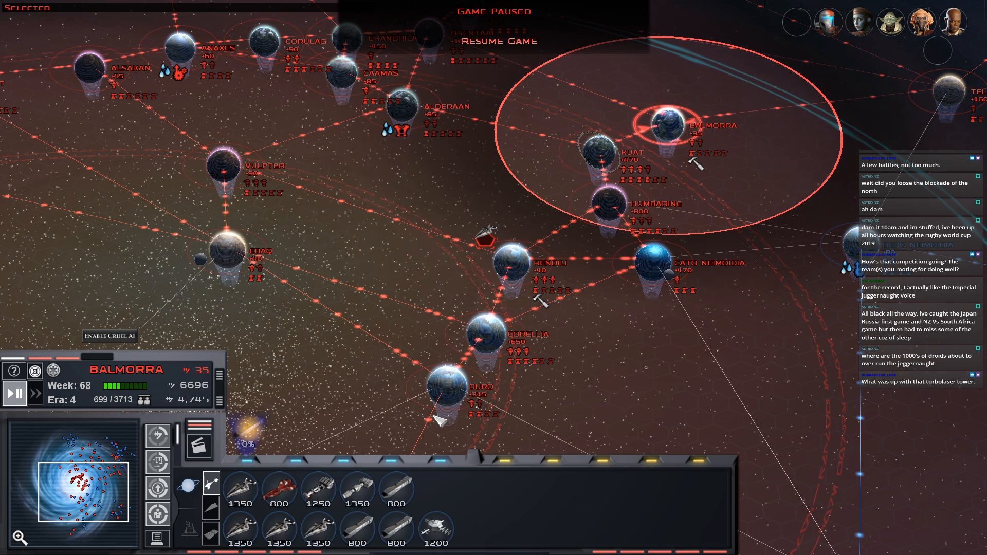
{"action": "left_click", "coordinate": [395, 529]}
{"action": "left_click", "coordinate": [357, 528]}
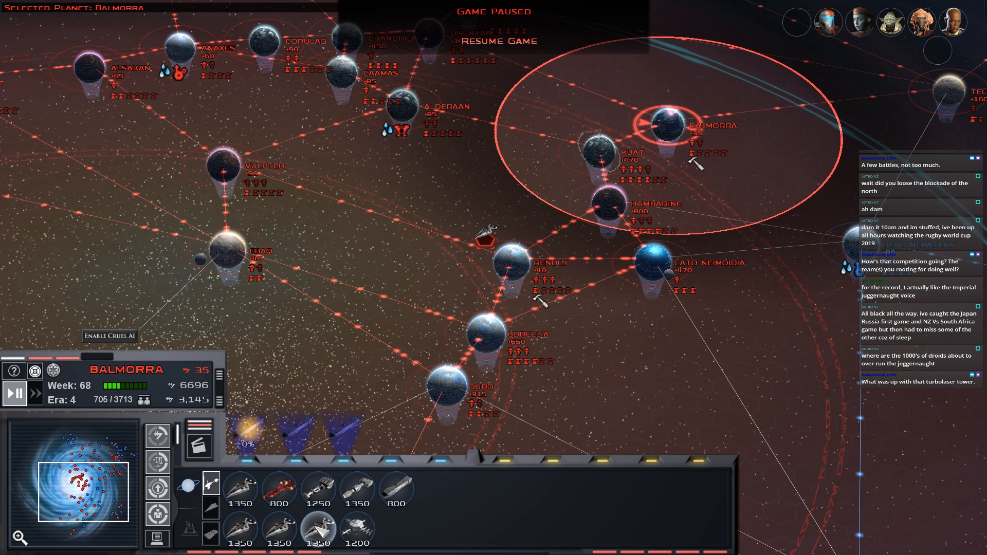
- Queue a 2,200-credit Dreadnaught at Kuat, leaving 945 credits
{"action": "left_click", "coordinate": [610, 153]}
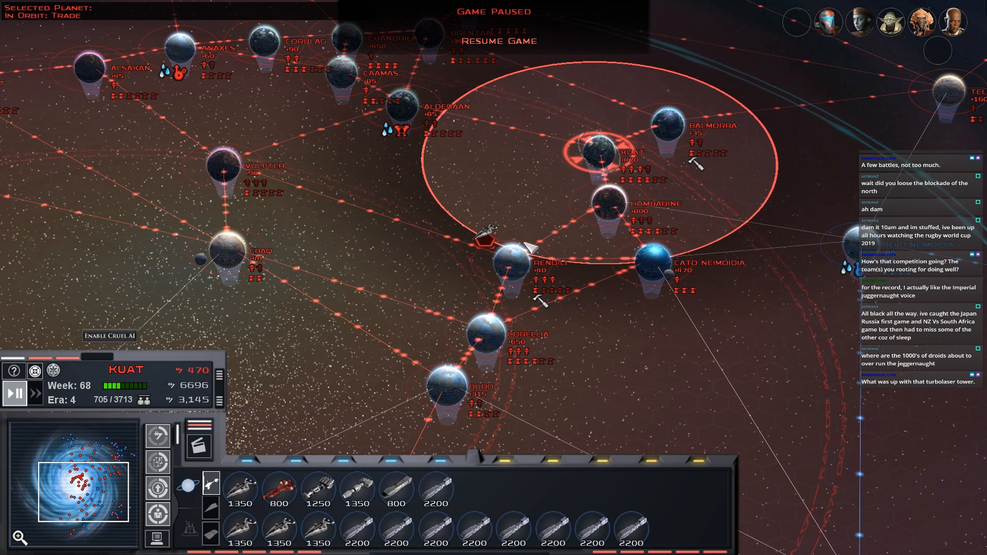
{"action": "left_click", "coordinate": [404, 534]}
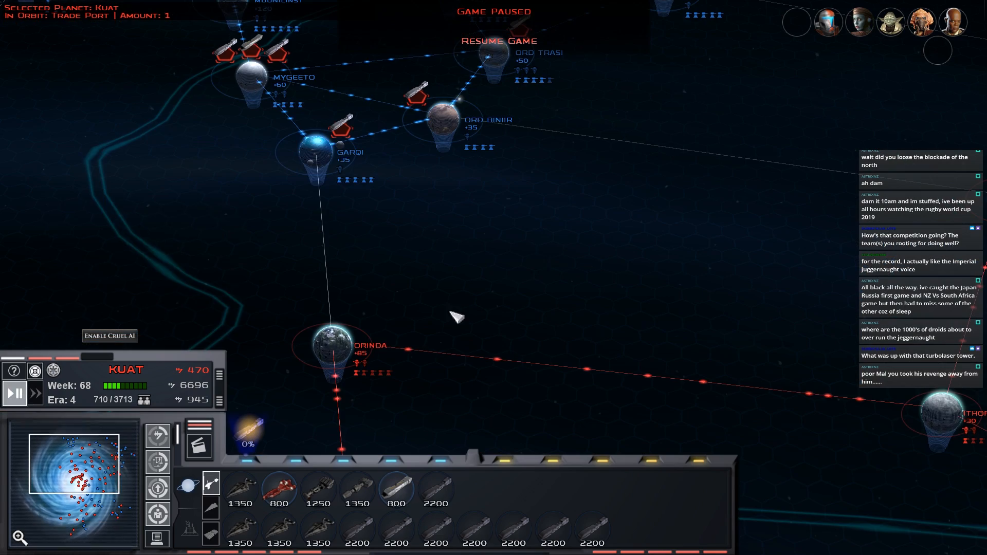
{"action": "mouse_move", "coordinate": [455, 315]}
{"action": "left_mouse_down"}
{"action": "mouse_move", "coordinate": [541, 247]}
{"action": "mouse_move", "coordinate": [526, 75]}
{"action": "left_mouse_up"}
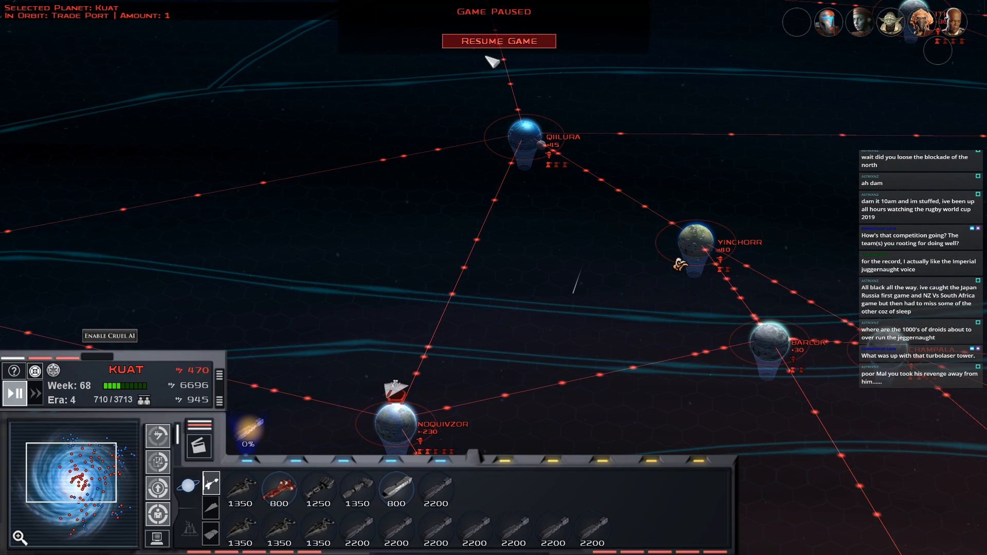
- Resume the campaign and navigate the galactic map to select the fleet at the planet beside Fondor
{"action": "key", "text": "p"}
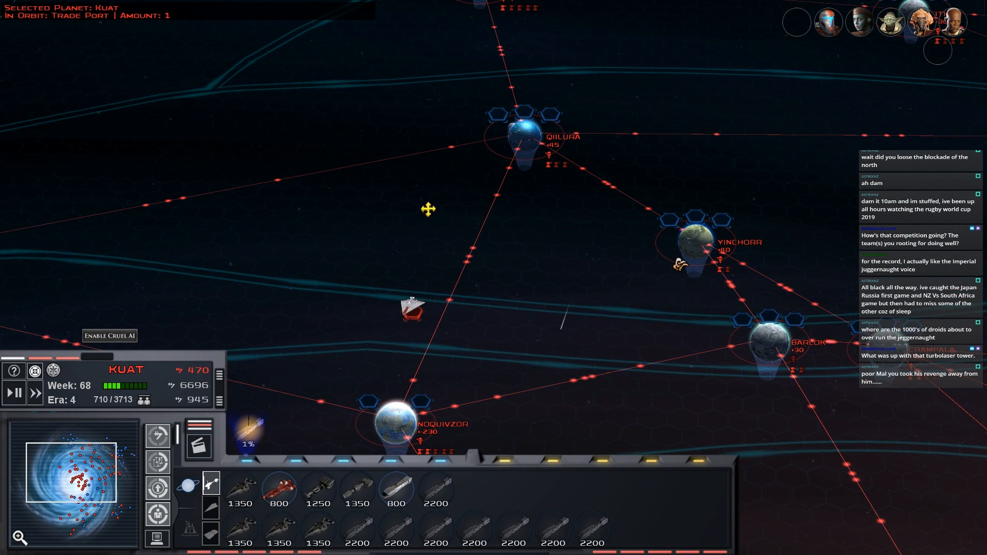
{"action": "left_click_drag", "start_coordinate": [427, 186], "coordinate": [450, 160]}
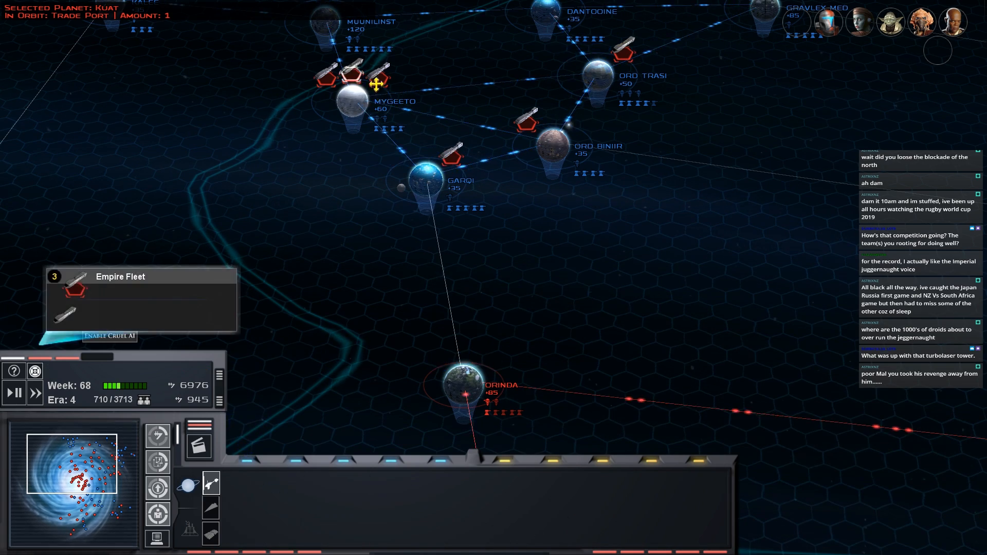
{"action": "scroll", "coordinate": [525, 163], "scroll_direction": "up", "scroll_amount": 2}
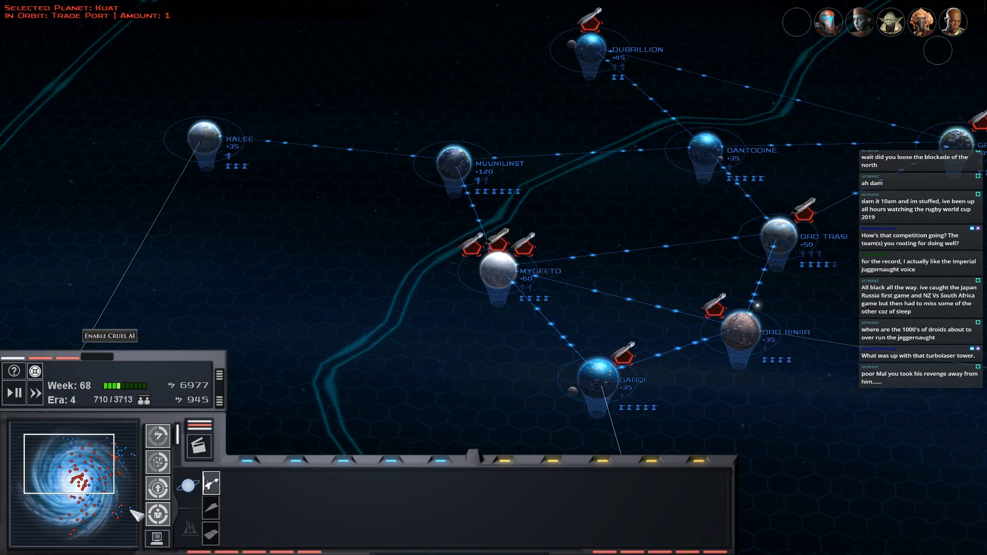
{"action": "left_click", "coordinate": [75, 501]}
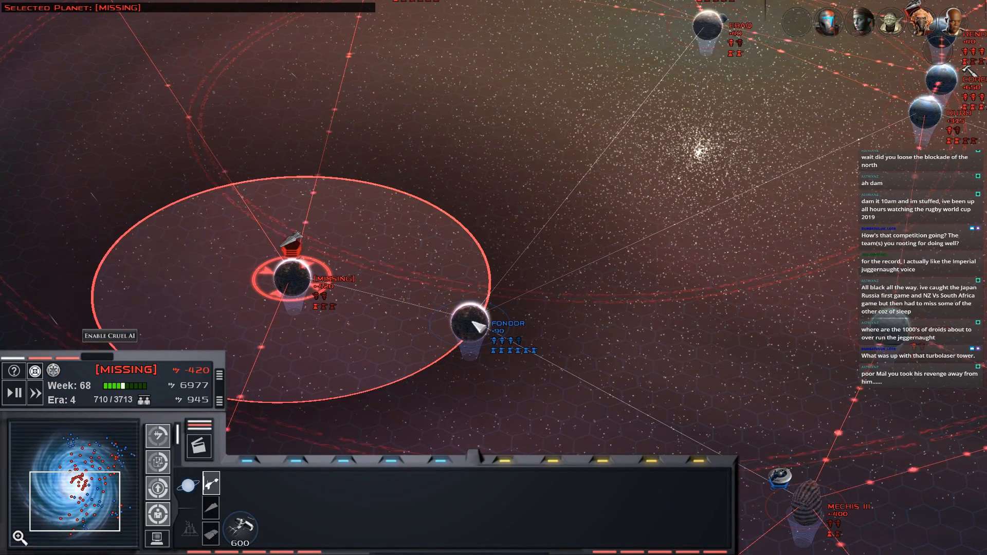
{"action": "left_click_drag", "start_coordinate": [430, 301], "coordinate": [611, 144]}
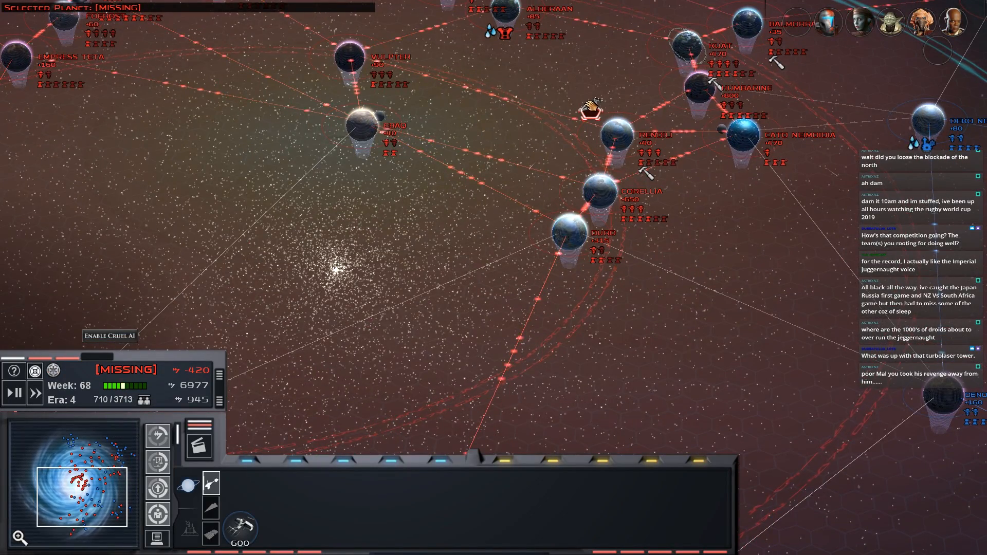
{"action": "left_click_drag", "start_coordinate": [346, 193], "coordinate": [658, 117]}
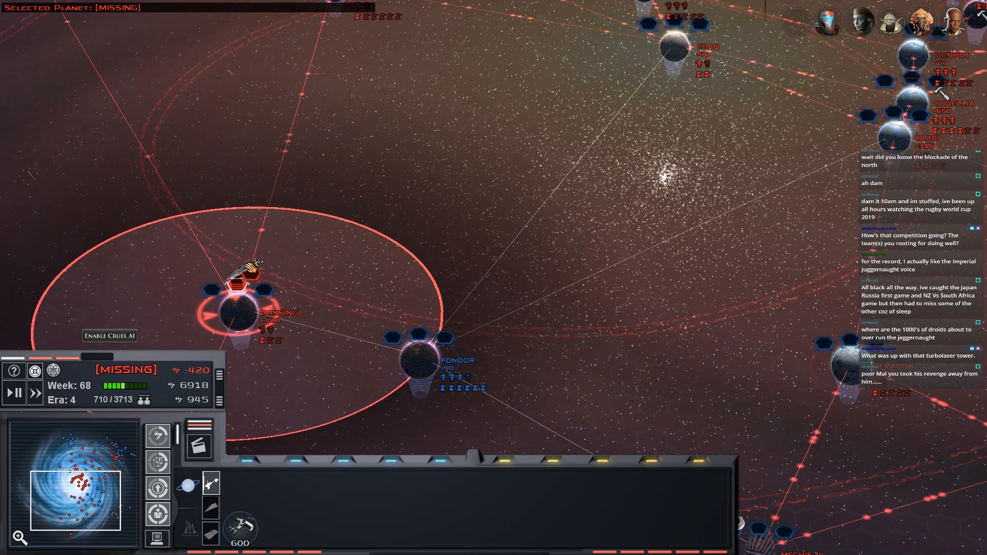
{"action": "left_click", "coordinate": [251, 265]}
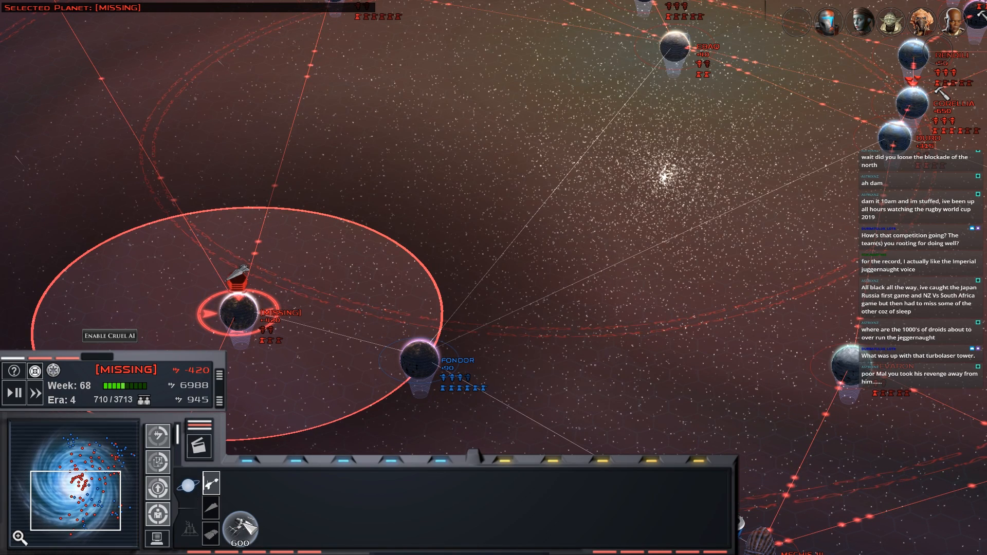
- Queue the 600-credit build there, pause the campaign, and bring Ord Cestus into view
{"action": "left_click", "coordinate": [243, 527]}
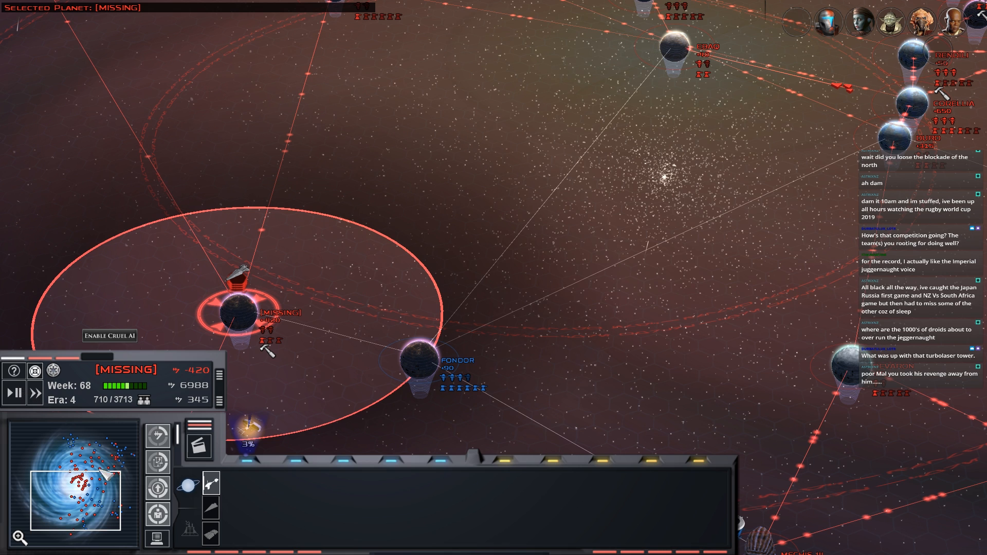
{"action": "key", "text": "p"}
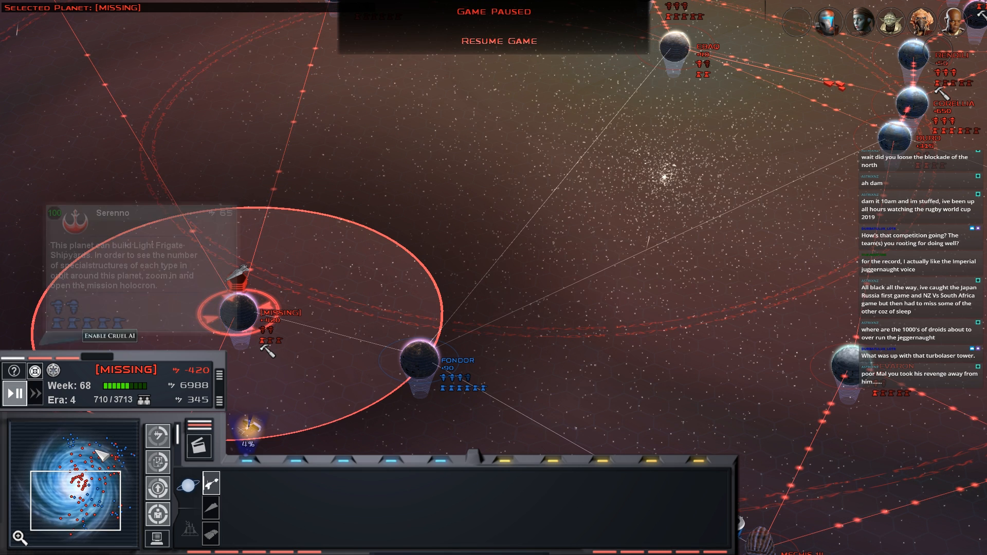
{"action": "left_click", "coordinate": [165, 490]}
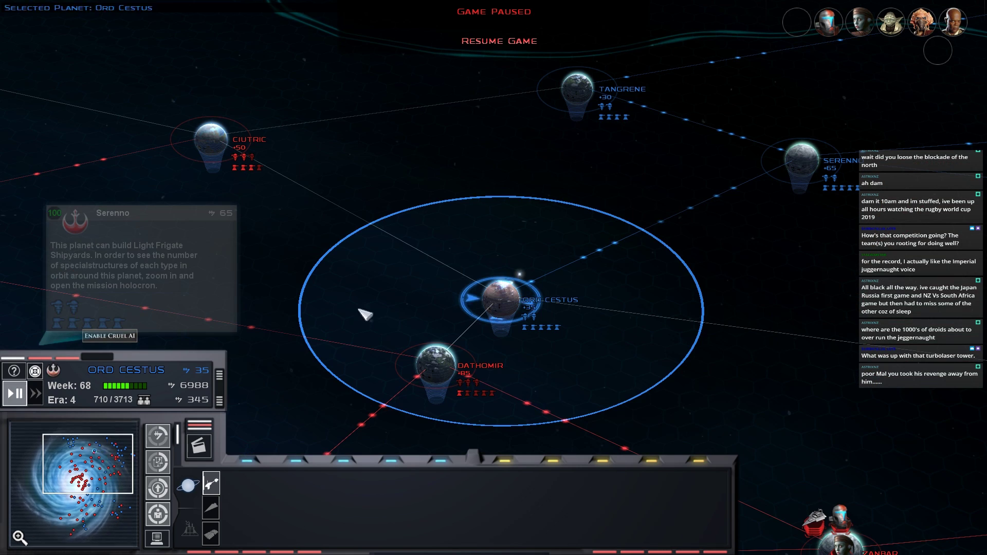
- Reach the Save Game dialog from the main menu and pick the Rep29 save as the starting name
{"action": "left_click", "coordinate": [160, 539]}
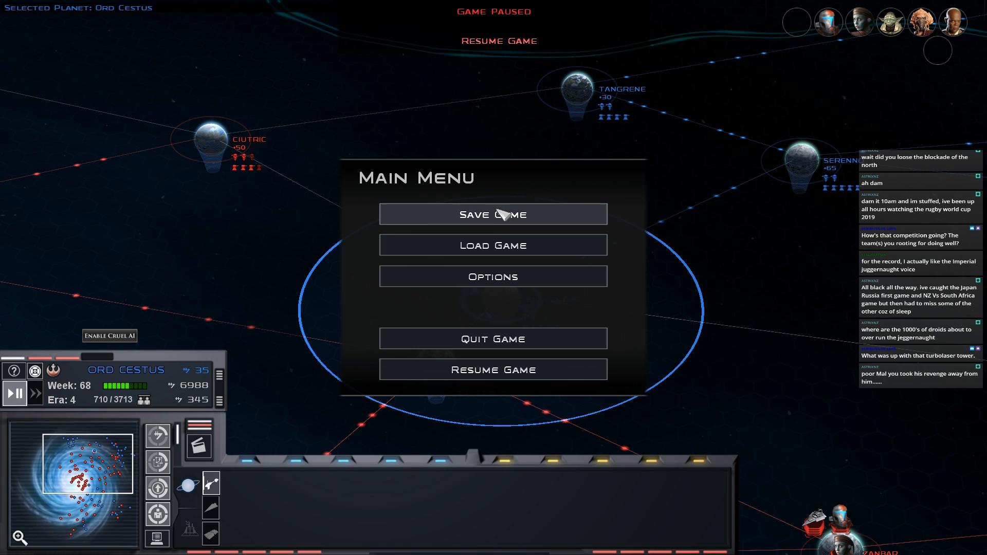
{"action": "left_click", "coordinate": [471, 219]}
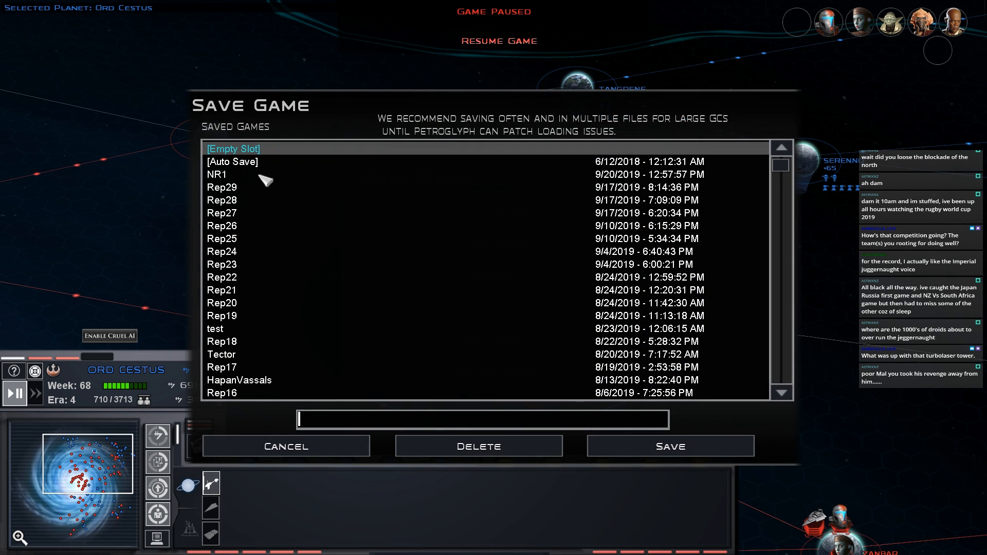
{"action": "left_click", "coordinate": [248, 191]}
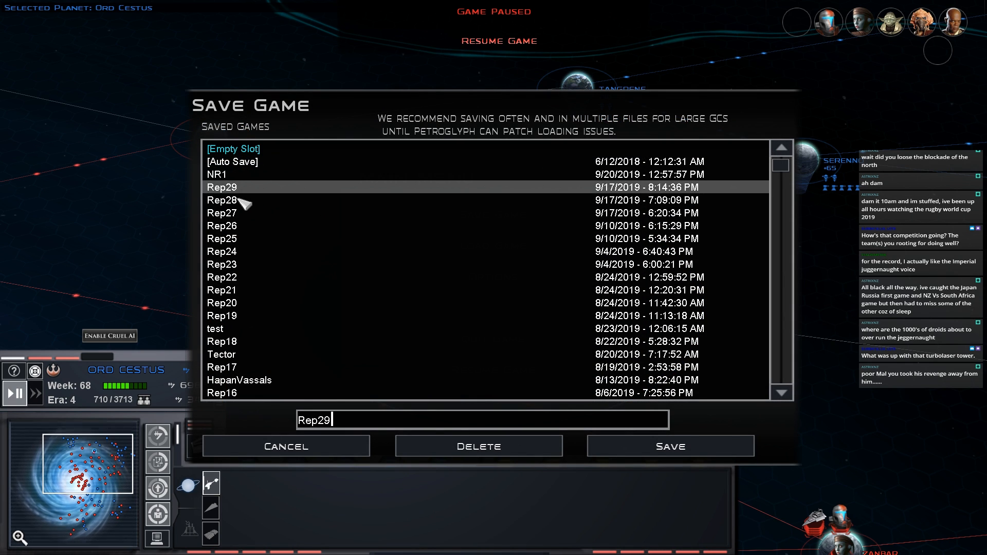